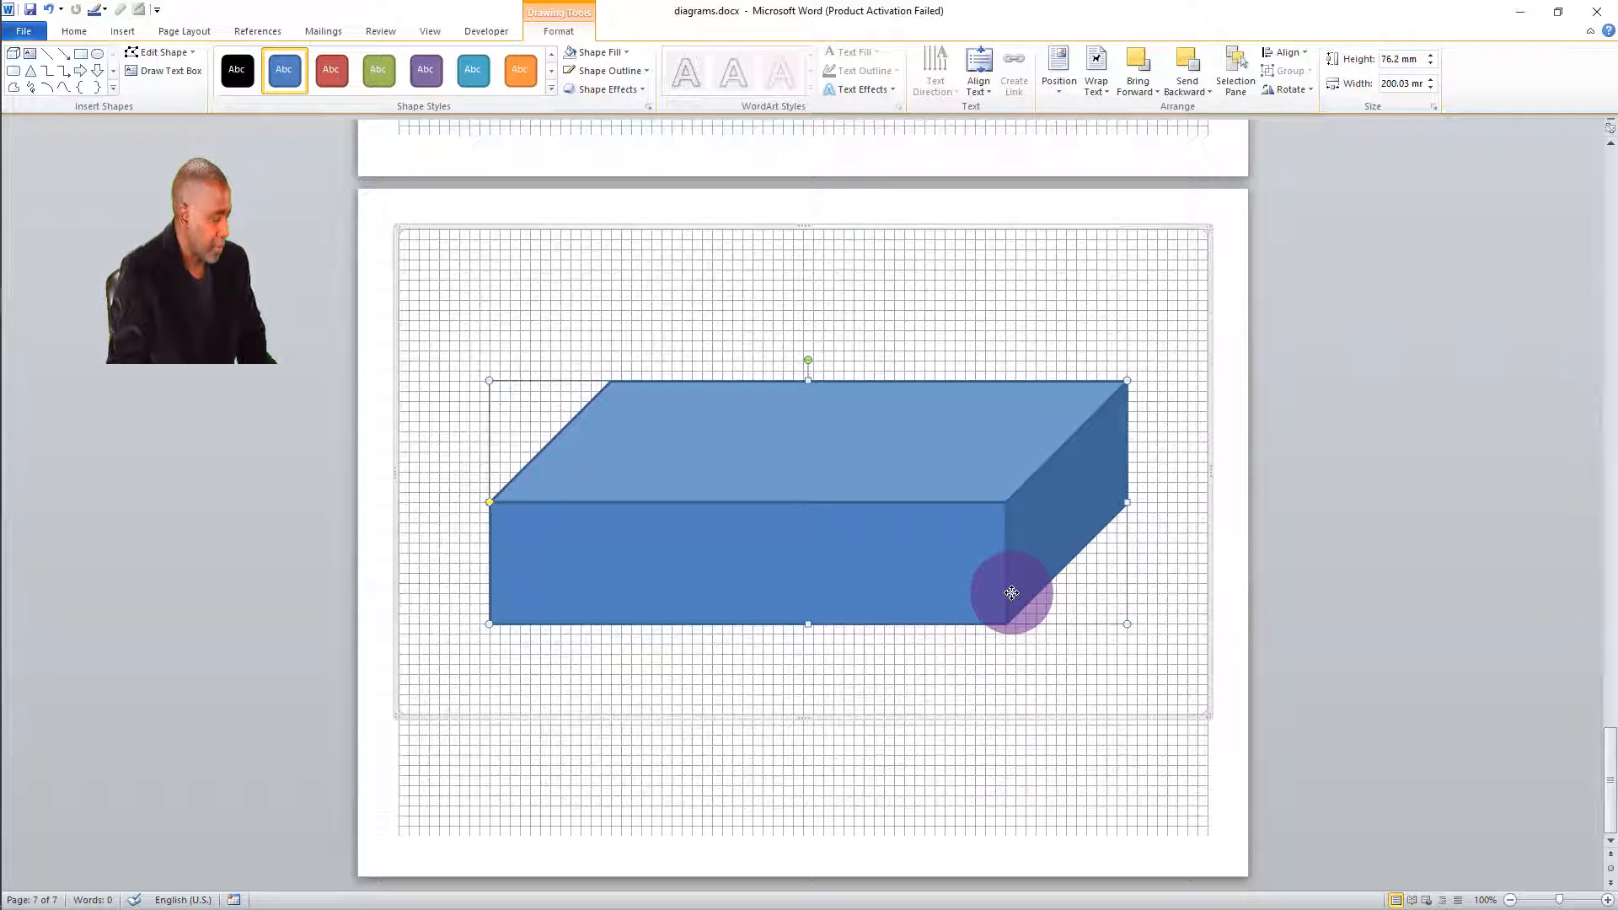
# Step: Move the box up eight grid squares on the drawing canvas
pyautogui.press('Up')
pyautogui.press('Up')
pyautogui.press('Up')
pyautogui.press('Up')
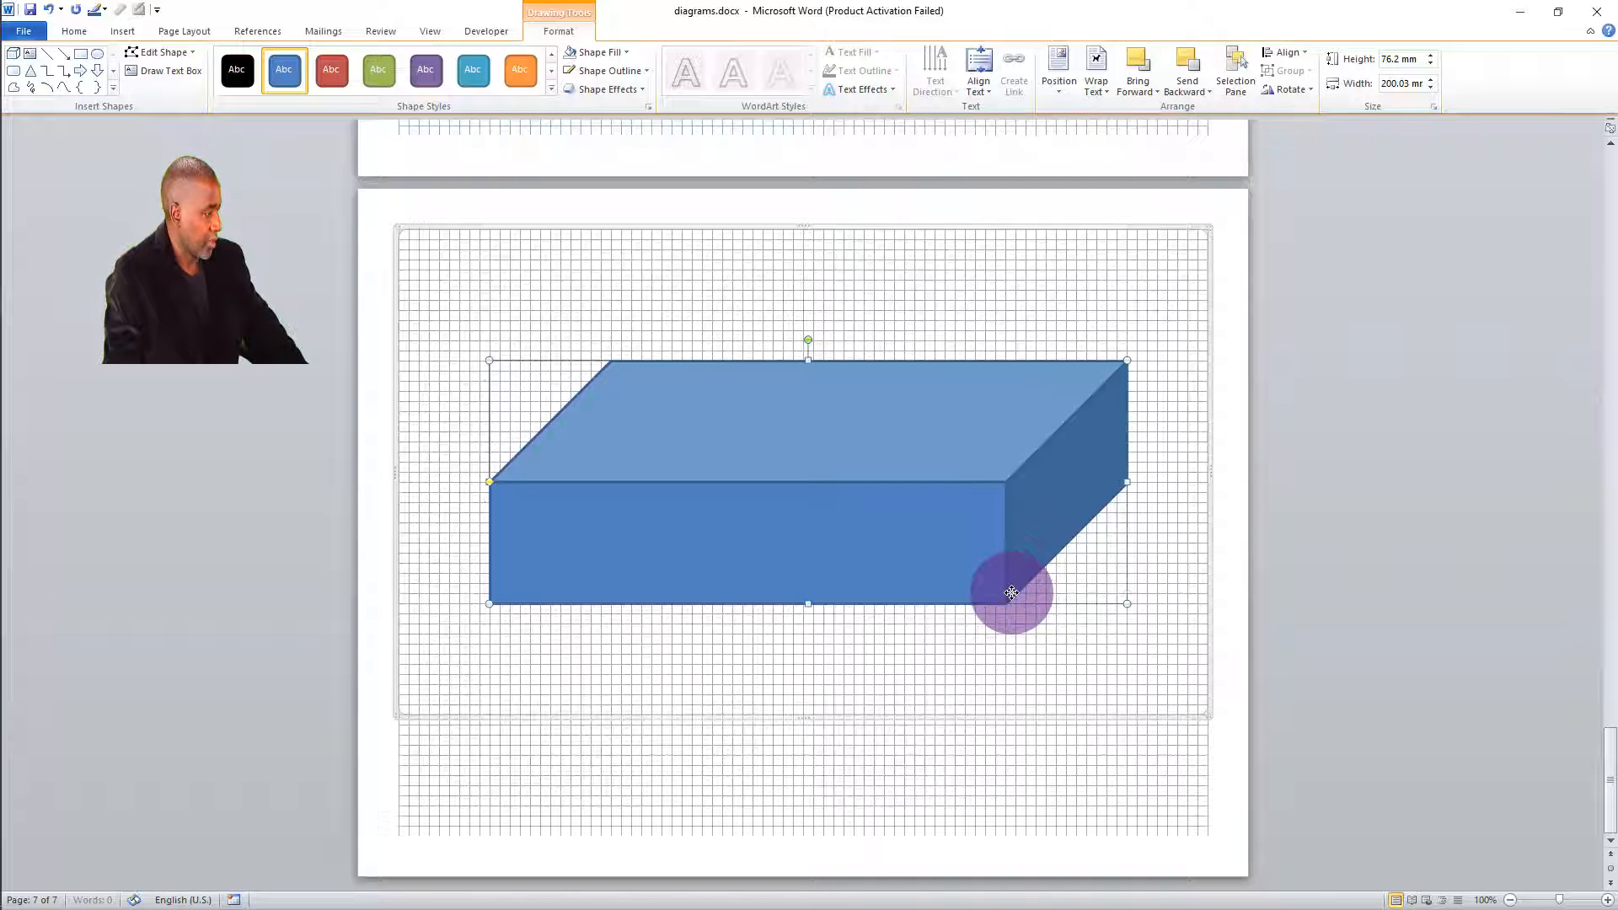
pyautogui.press('Down')
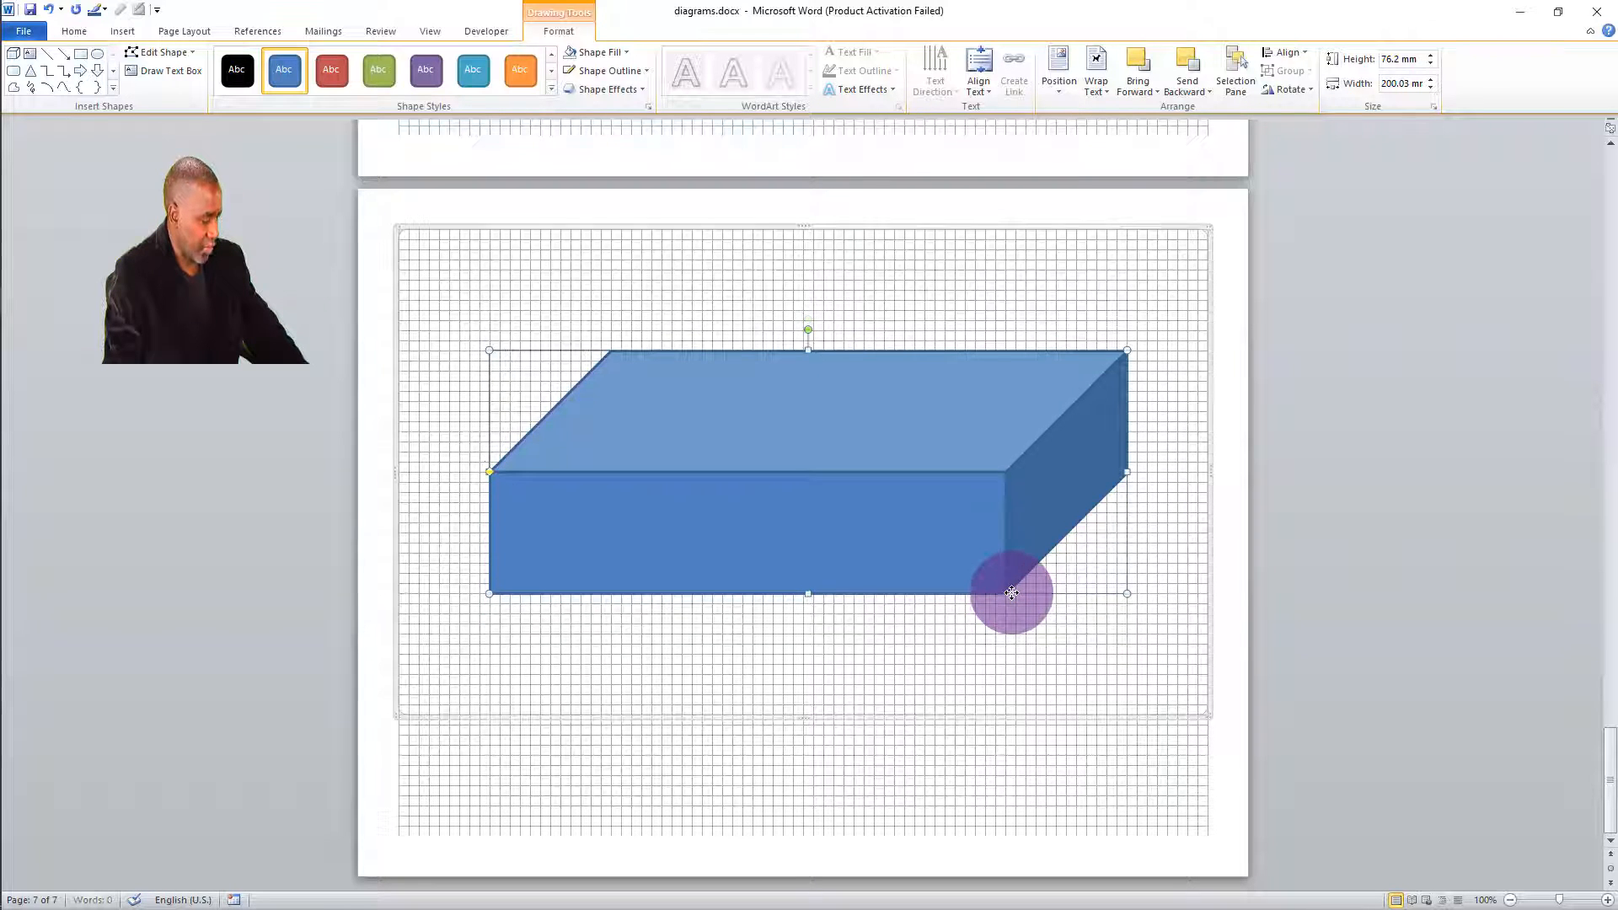
pyautogui.press('Up')
pyautogui.press('Up')
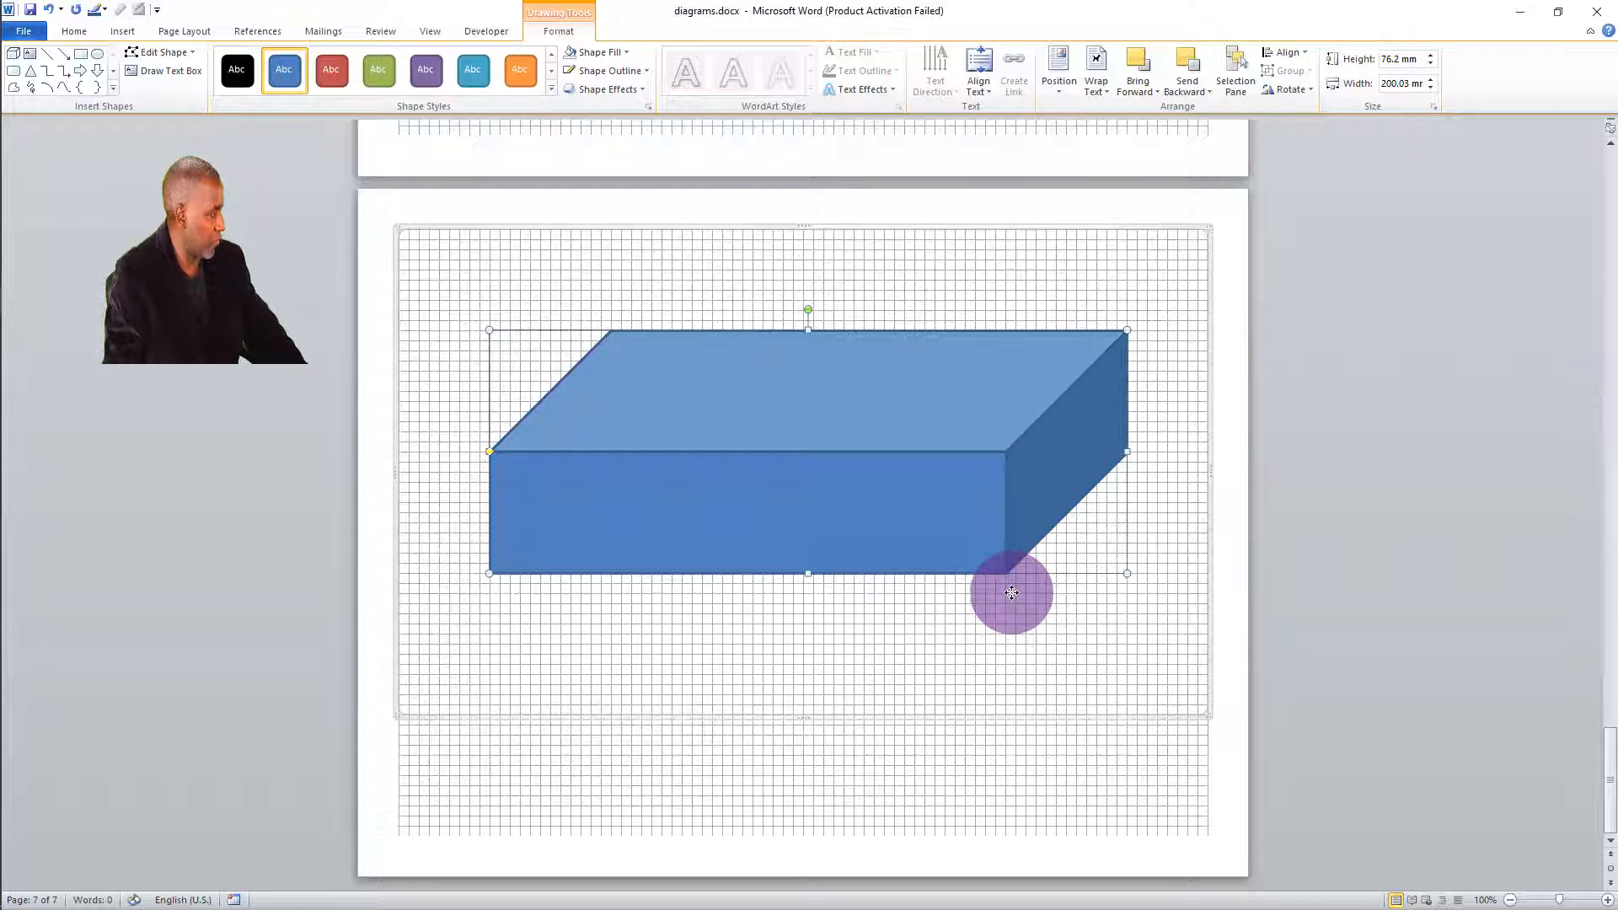
pyautogui.press('Up')
pyautogui.press('Up')
pyautogui.press('Up')
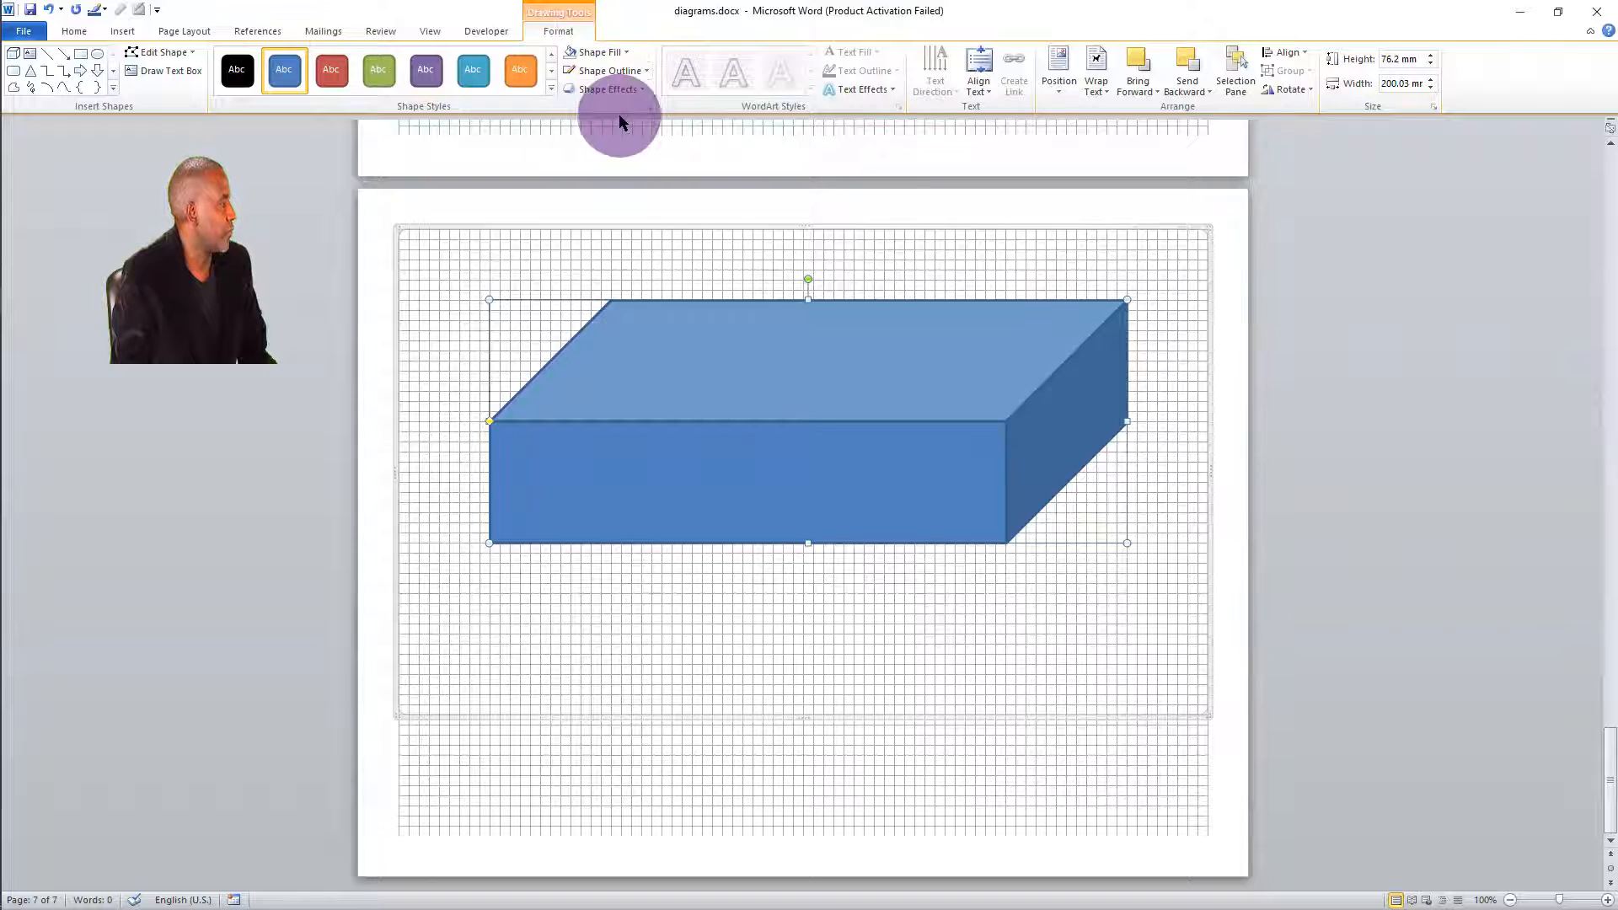
# Step: Remove the fill from the box so only its outline is drawn
pyautogui.click(622, 53)
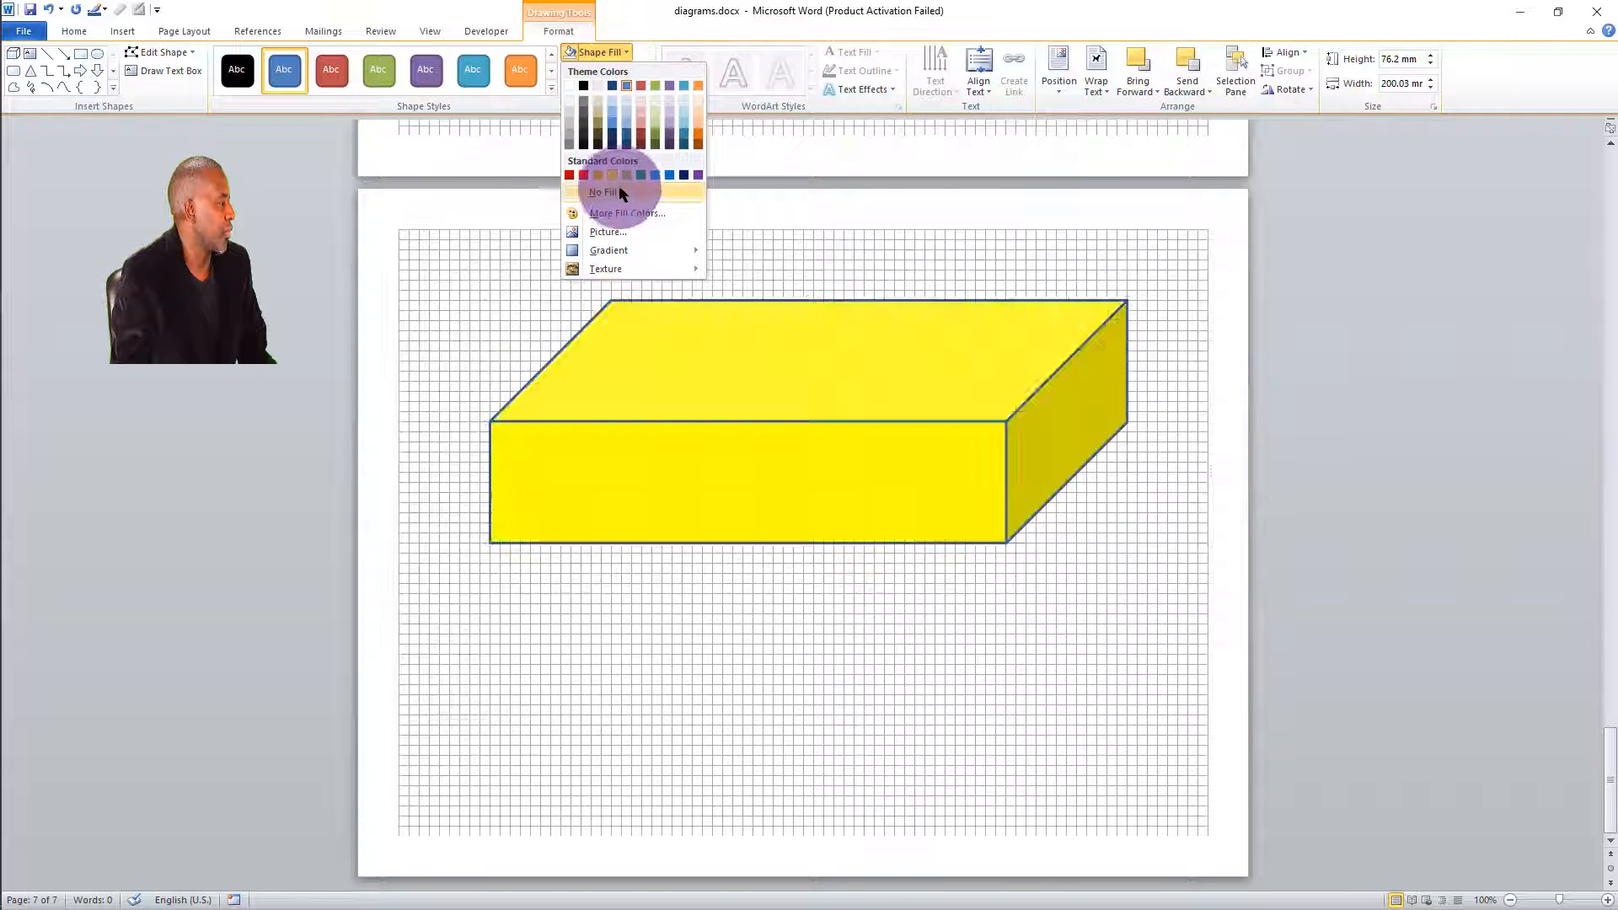
pyautogui.click(618, 193)
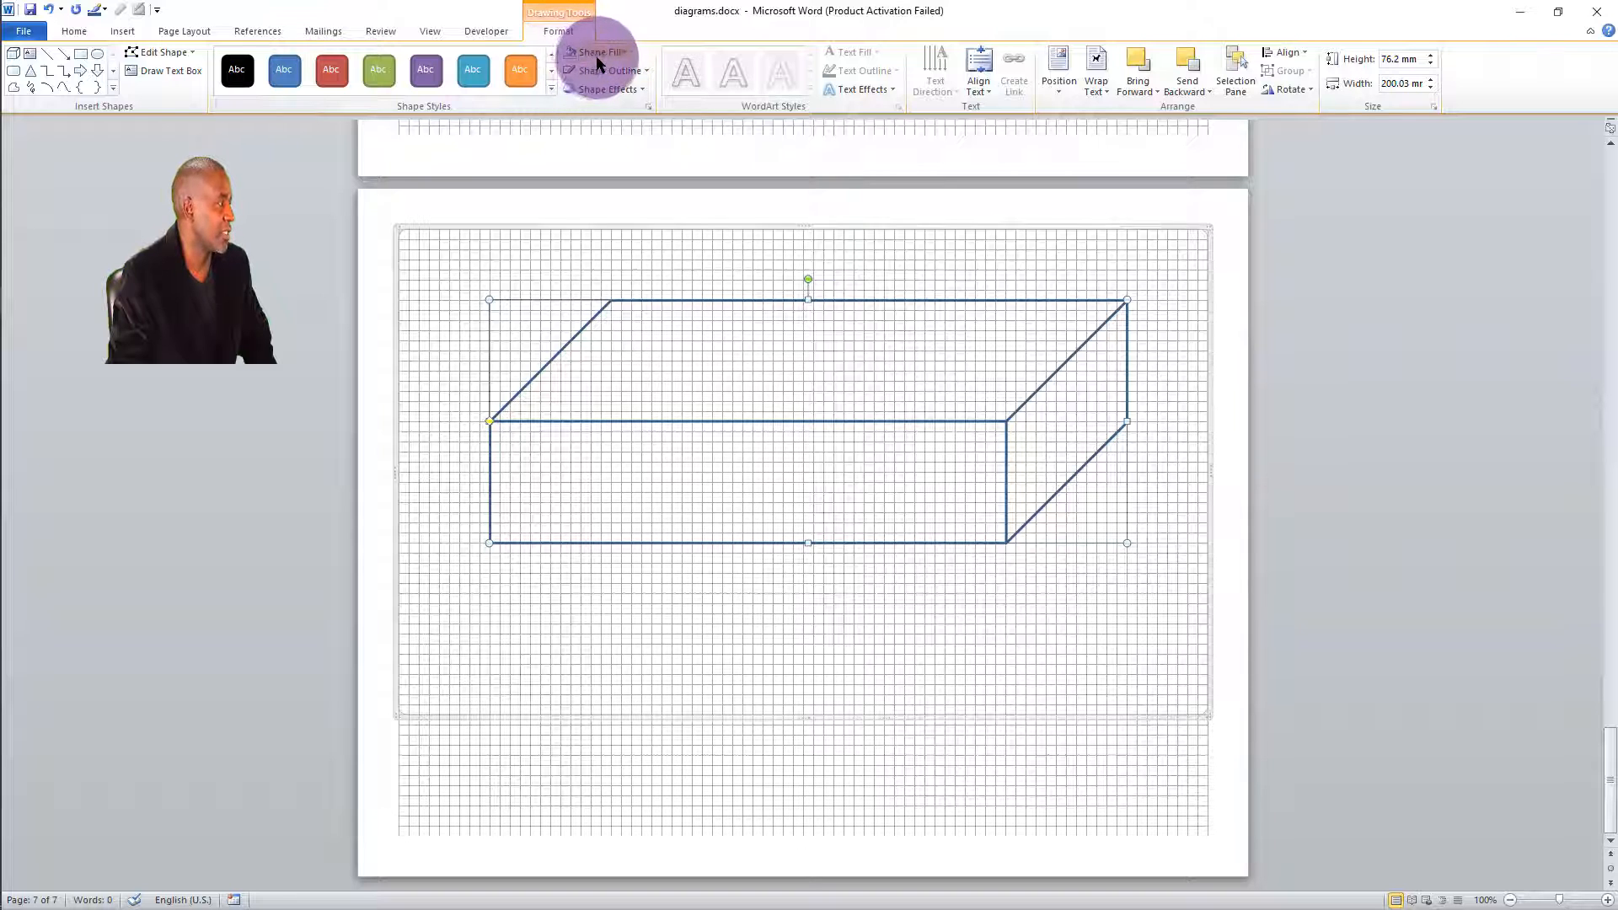
pyautogui.click(622, 53)
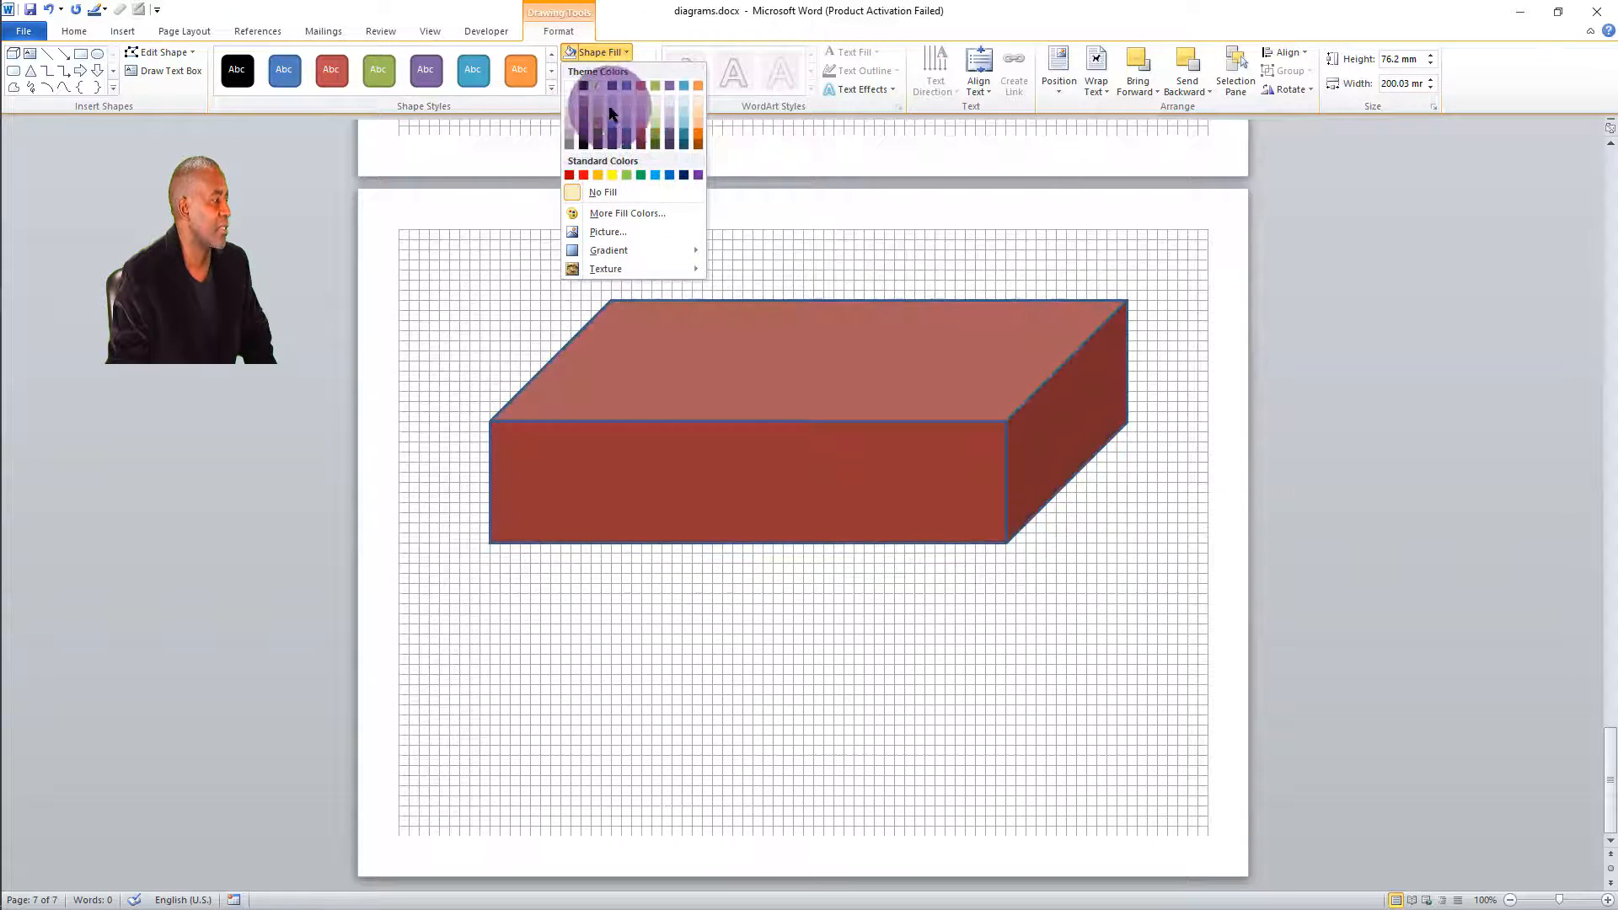
pyautogui.click(646, 44)
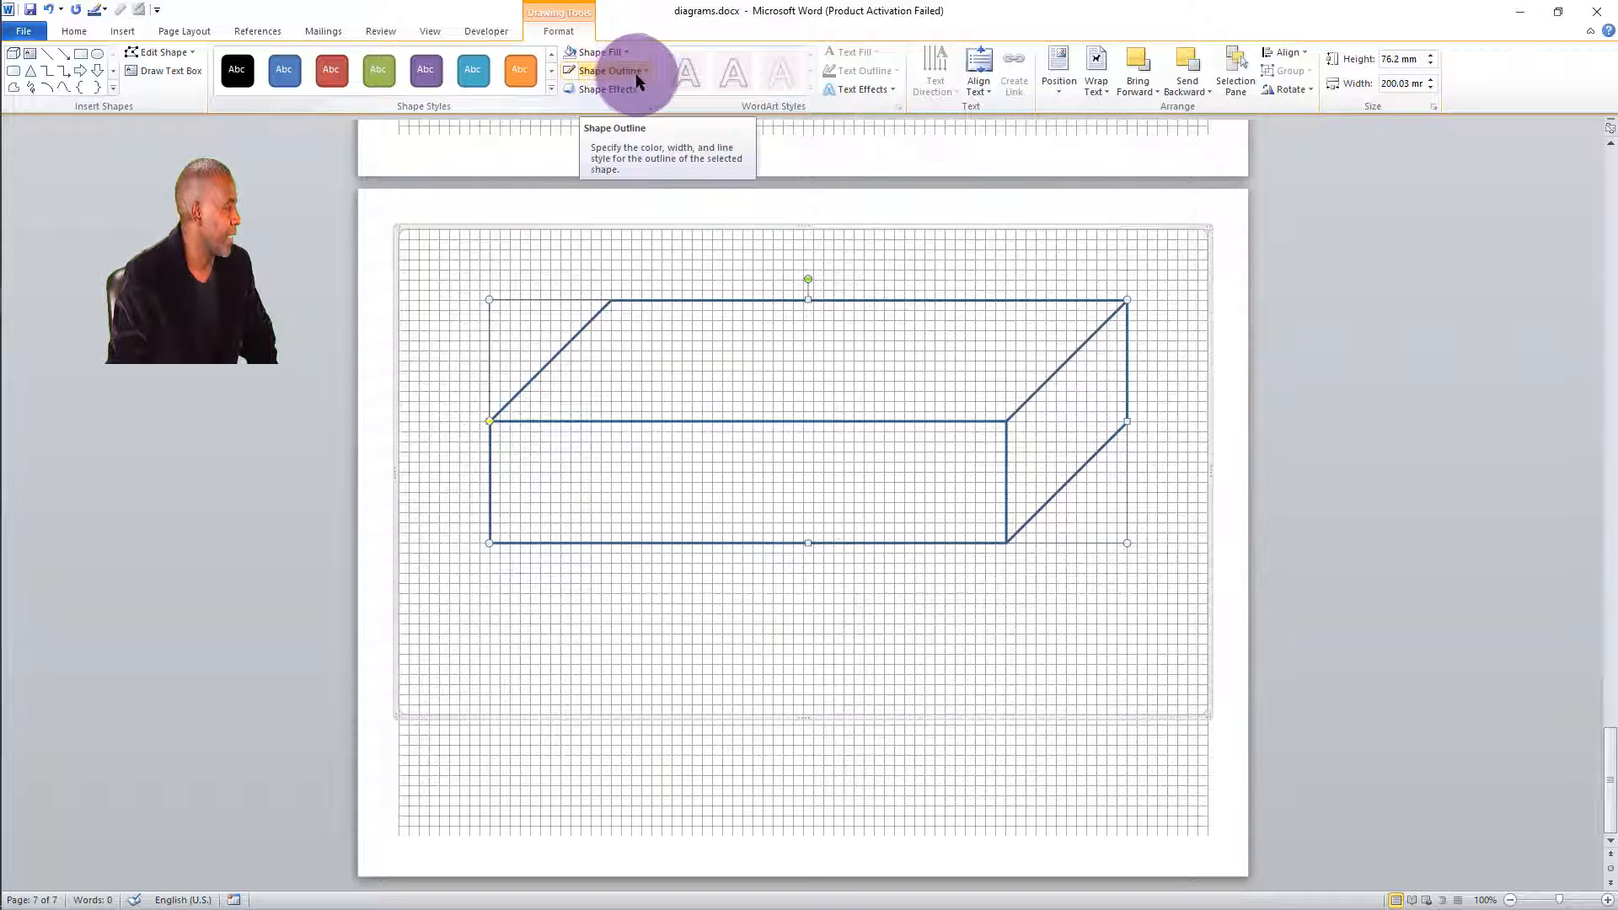
# Step: Set the box's outline weight to 2¼ pt
pyautogui.click(647, 71)
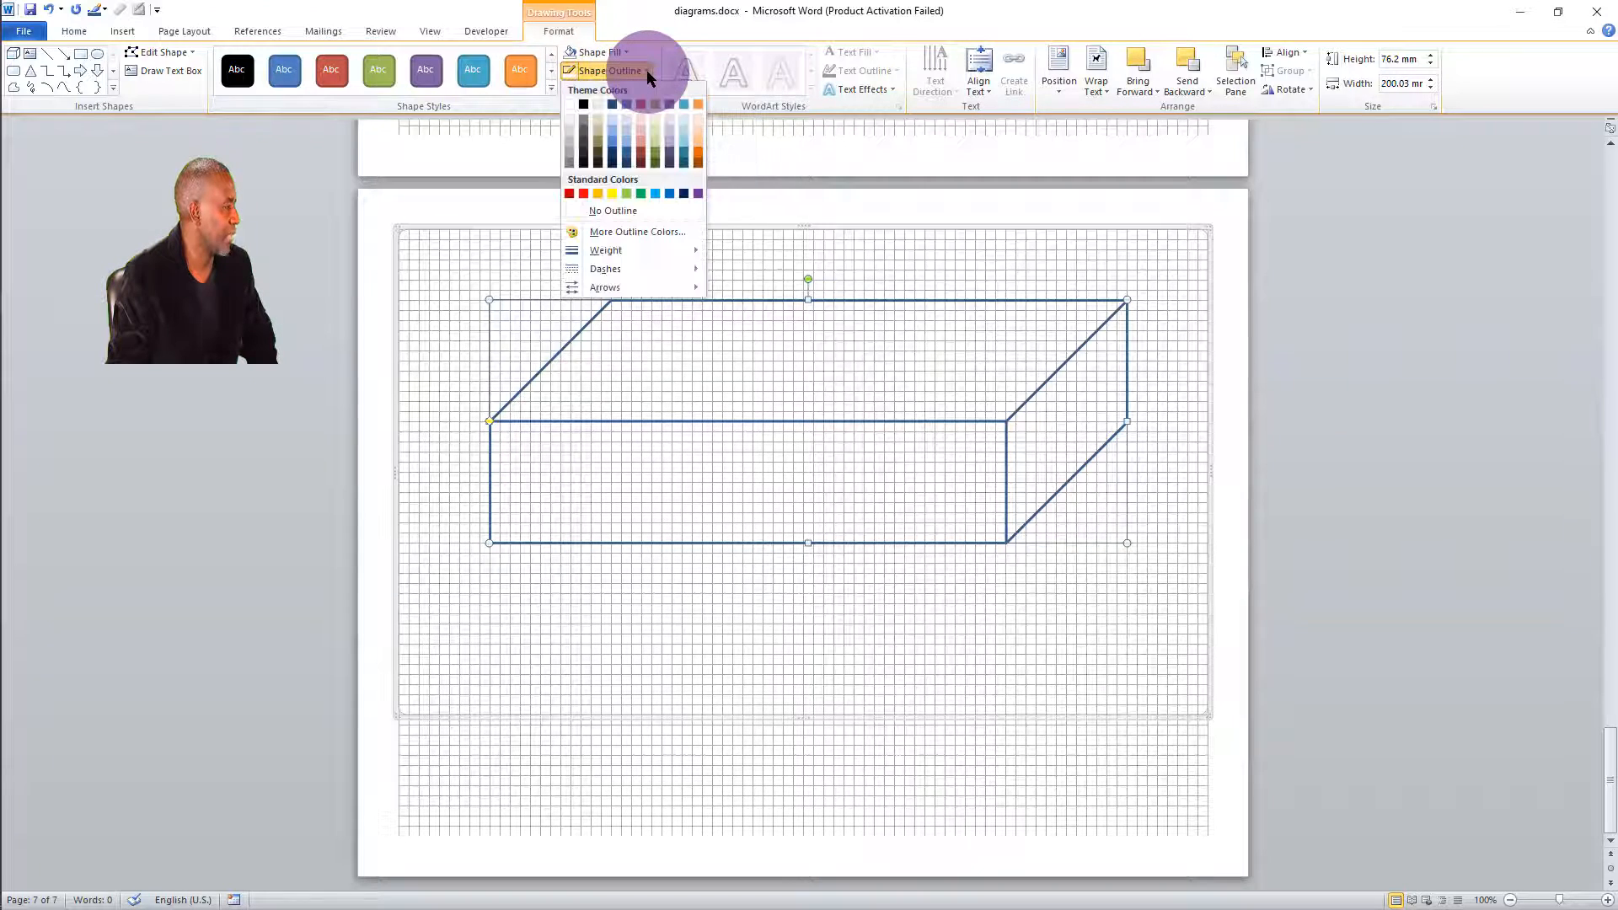
pyautogui.moveTo(656, 243)
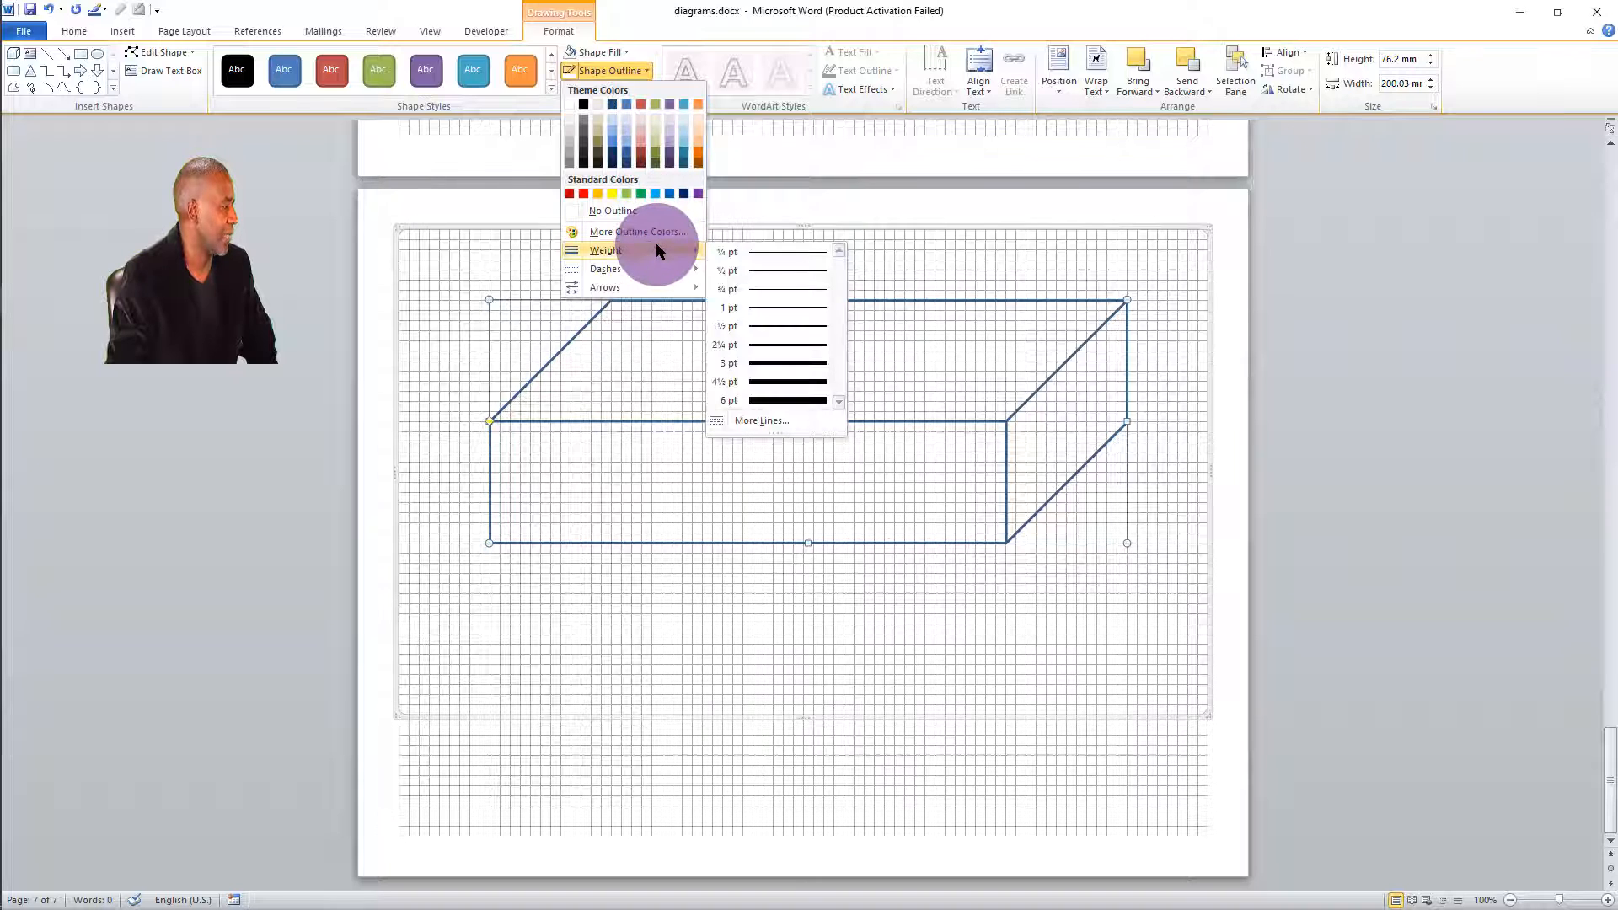
pyautogui.click(775, 344)
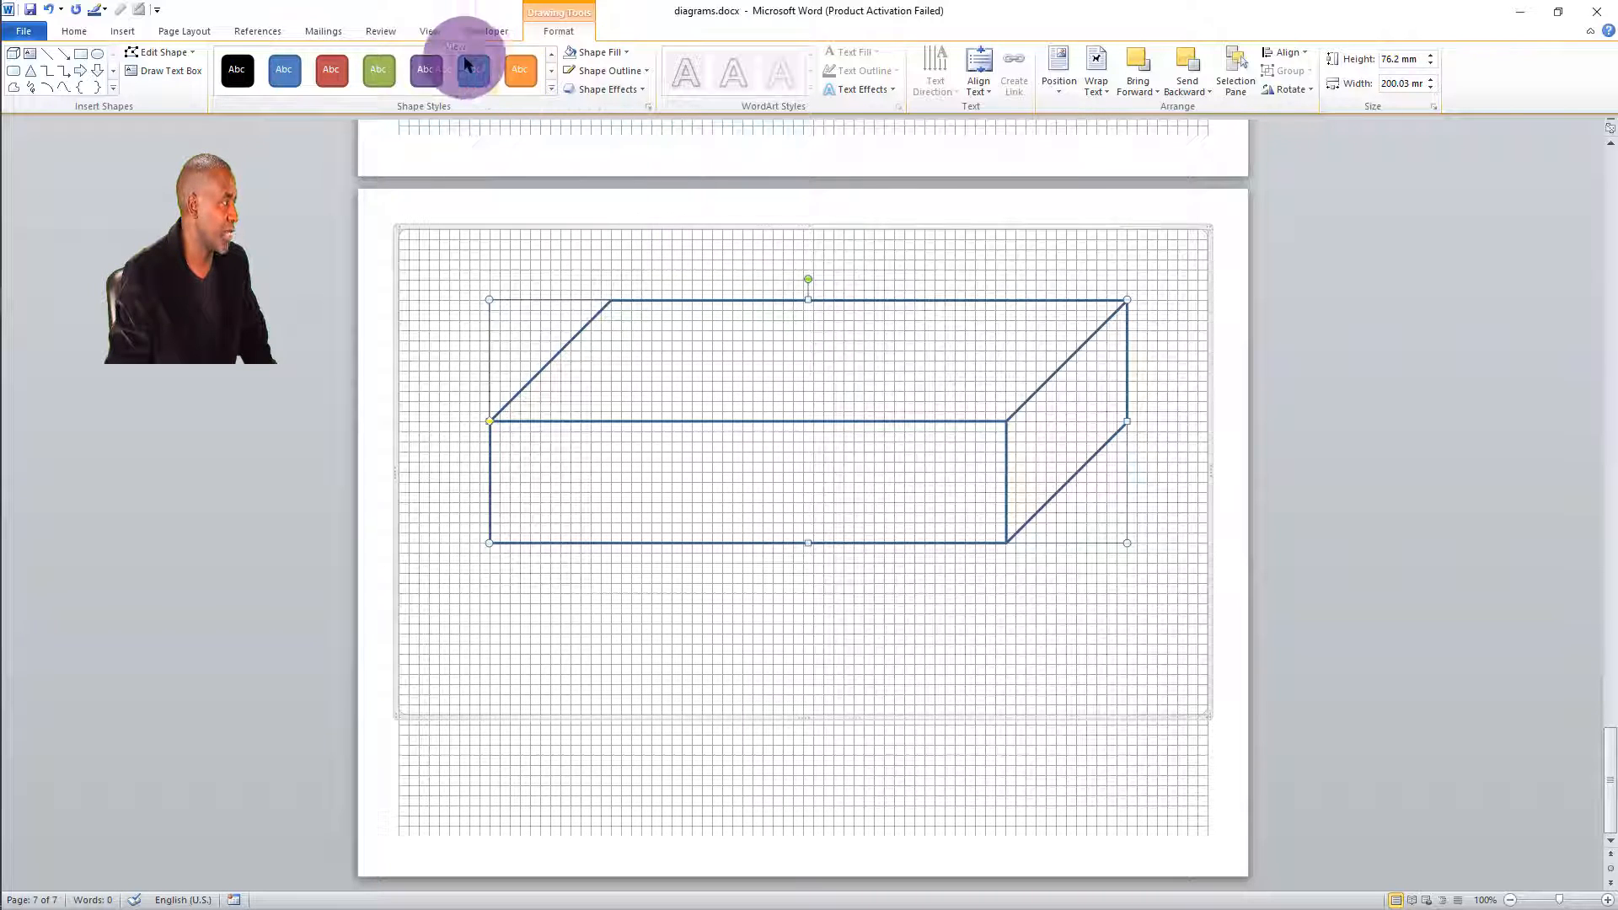
# Step: Set the document zoom to 200% and bring the whole box into view
pyautogui.click(428, 34)
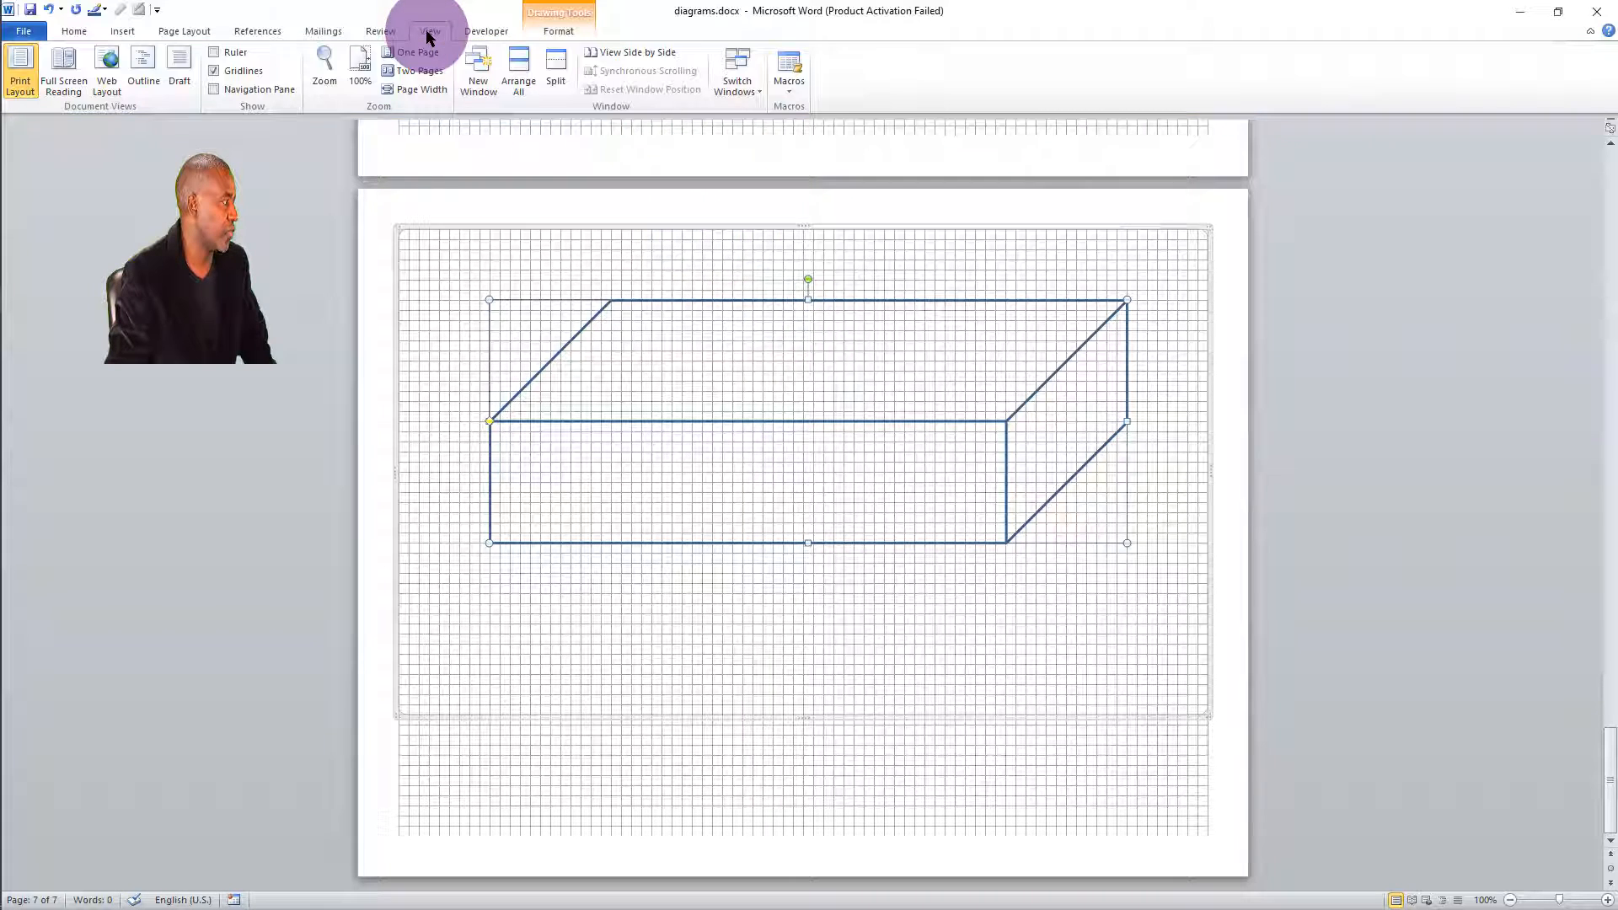
pyautogui.click(325, 85)
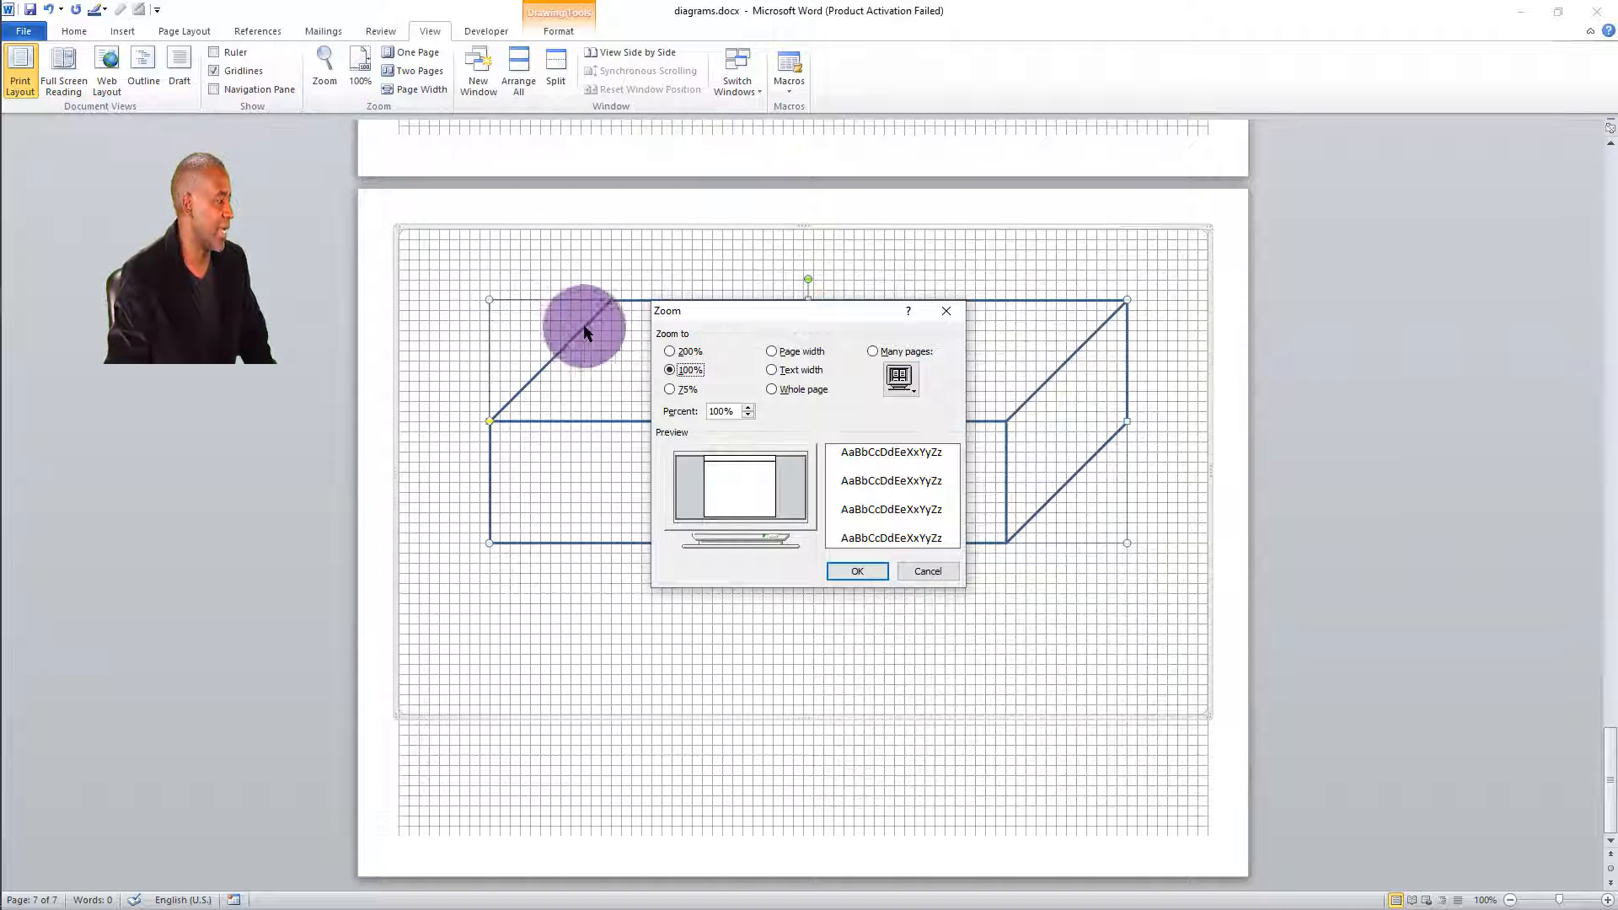
pyautogui.click(670, 352)
pyautogui.click(832, 576)
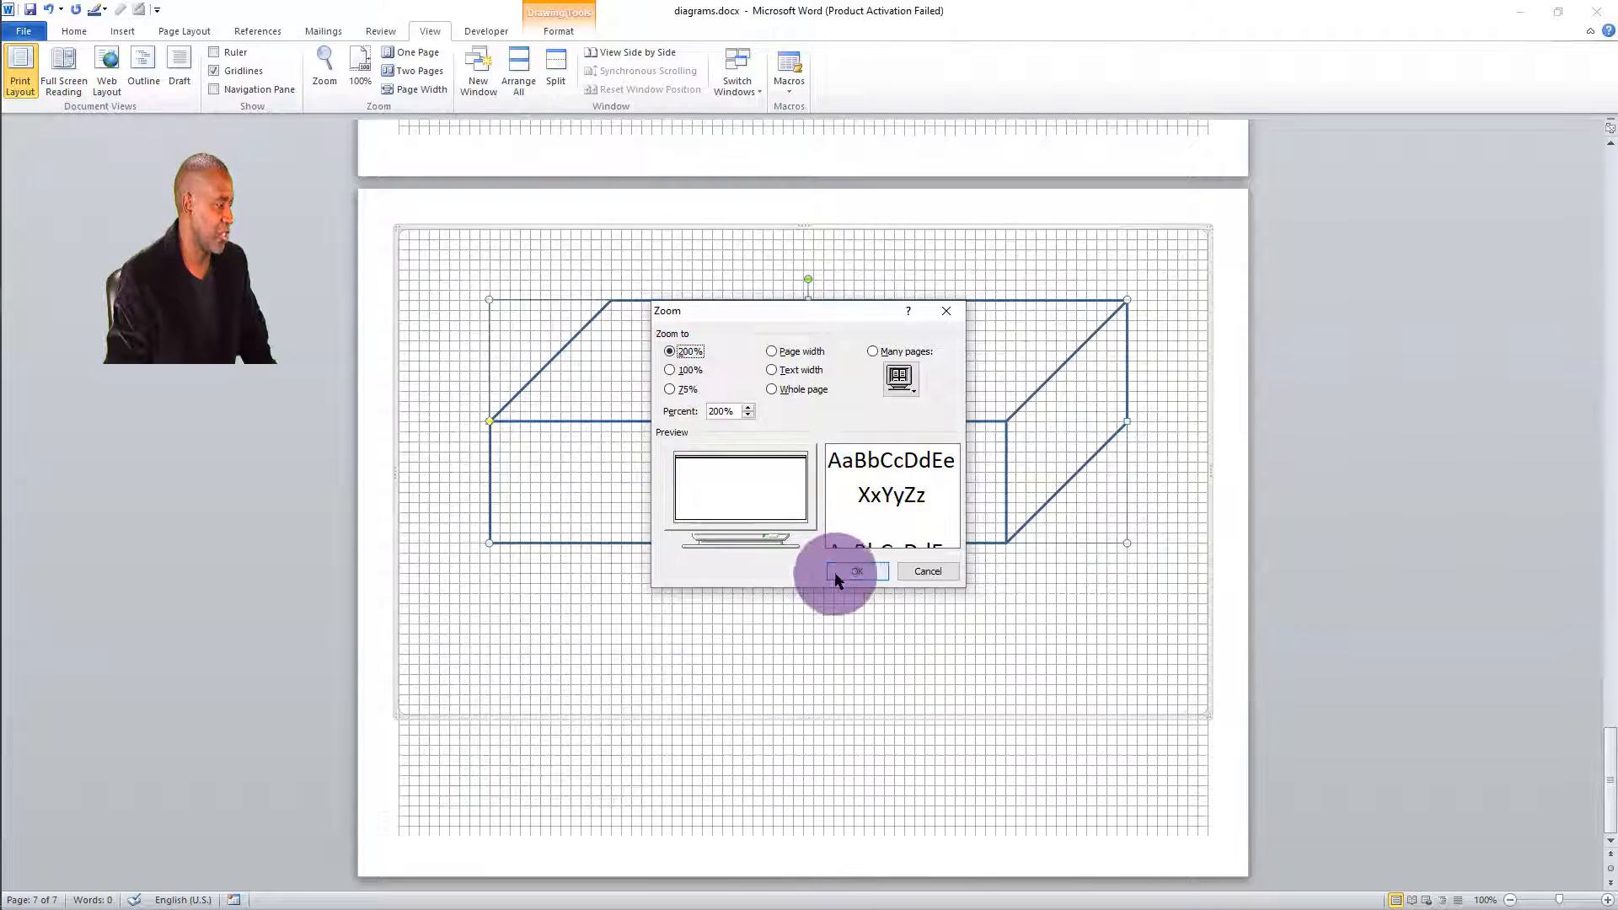
pyautogui.scroll(-1, 938, 493)
pyautogui.scroll(1, 938, 493)
pyautogui.scroll(1, 938, 493)
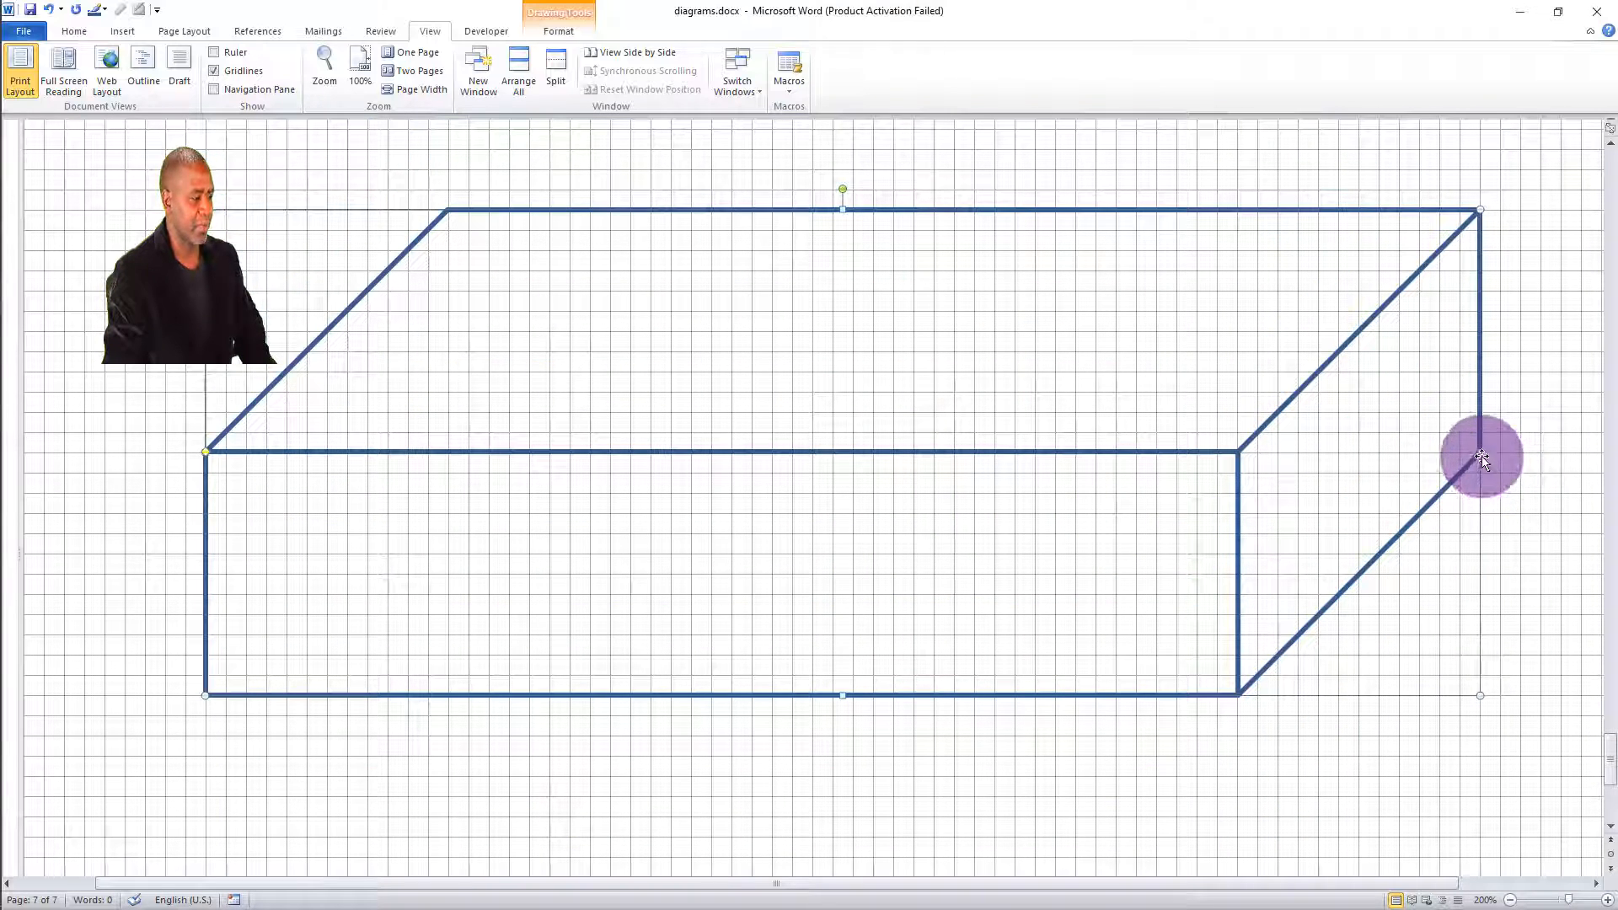
# Step: Move the box five grid squares to the right
pyautogui.press('Right')
pyautogui.press('Right')
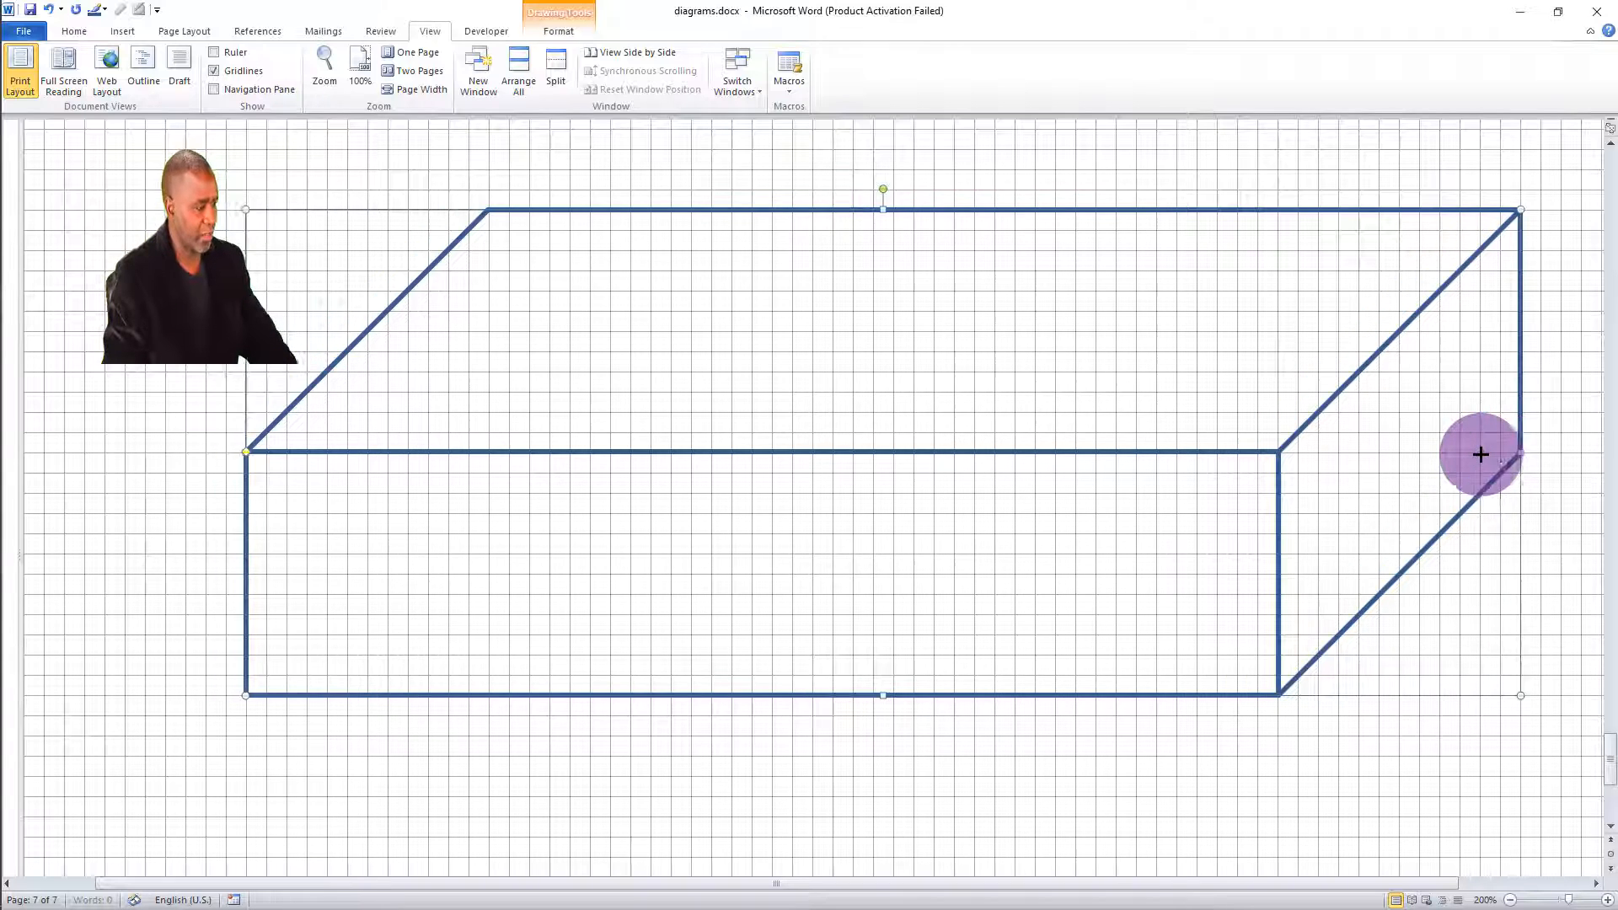
pyautogui.press('Right')
pyautogui.press('Right')
pyautogui.press('Right')
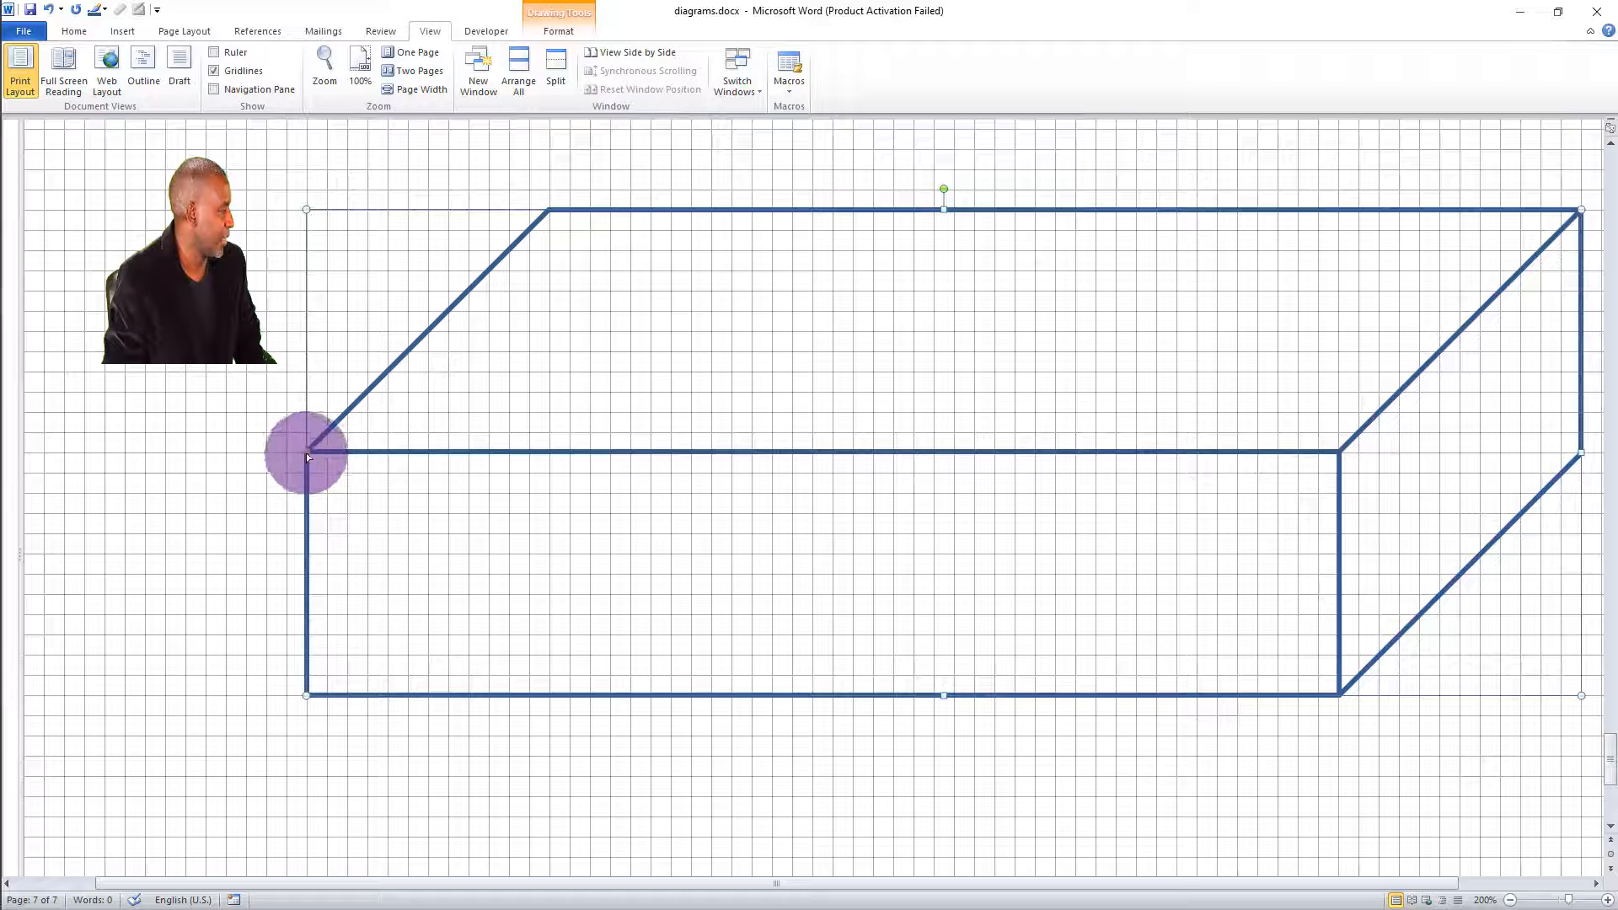
pyautogui.moveTo(306, 456)
pyautogui.mouseDown()
pyautogui.moveTo(312, 499)
pyautogui.moveTo(318, 426)
pyautogui.moveTo(314, 474)
pyautogui.moveTo(325, 455)
pyautogui.mouseUp()
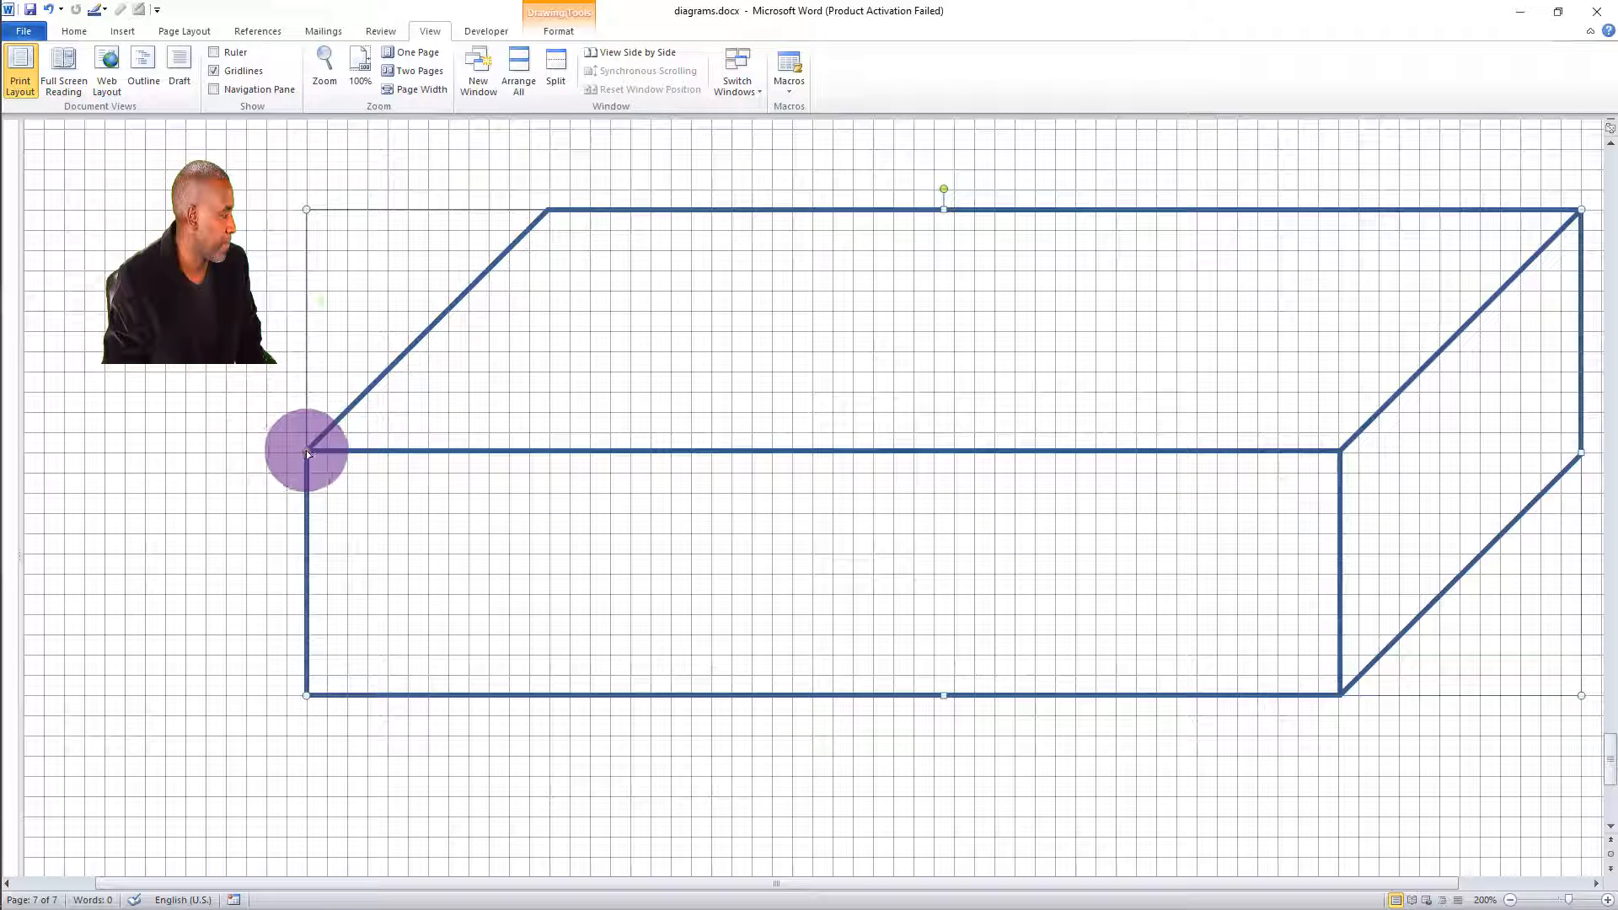
pyautogui.moveTo(306, 453); pyautogui.dragTo(307, 458)
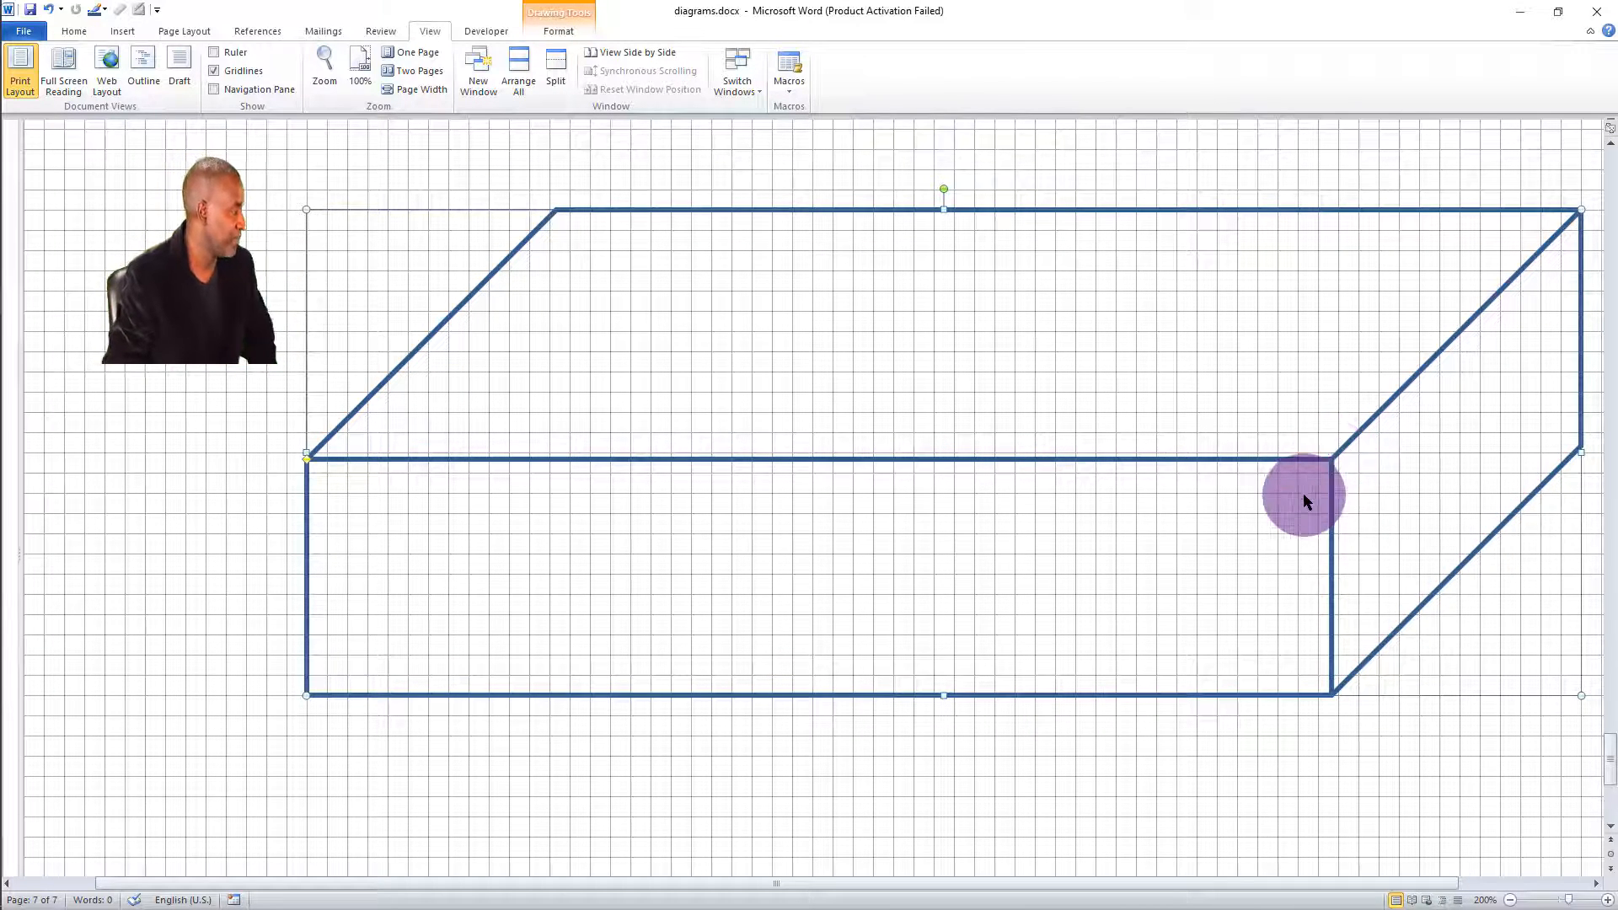
pyautogui.click(49, 11)
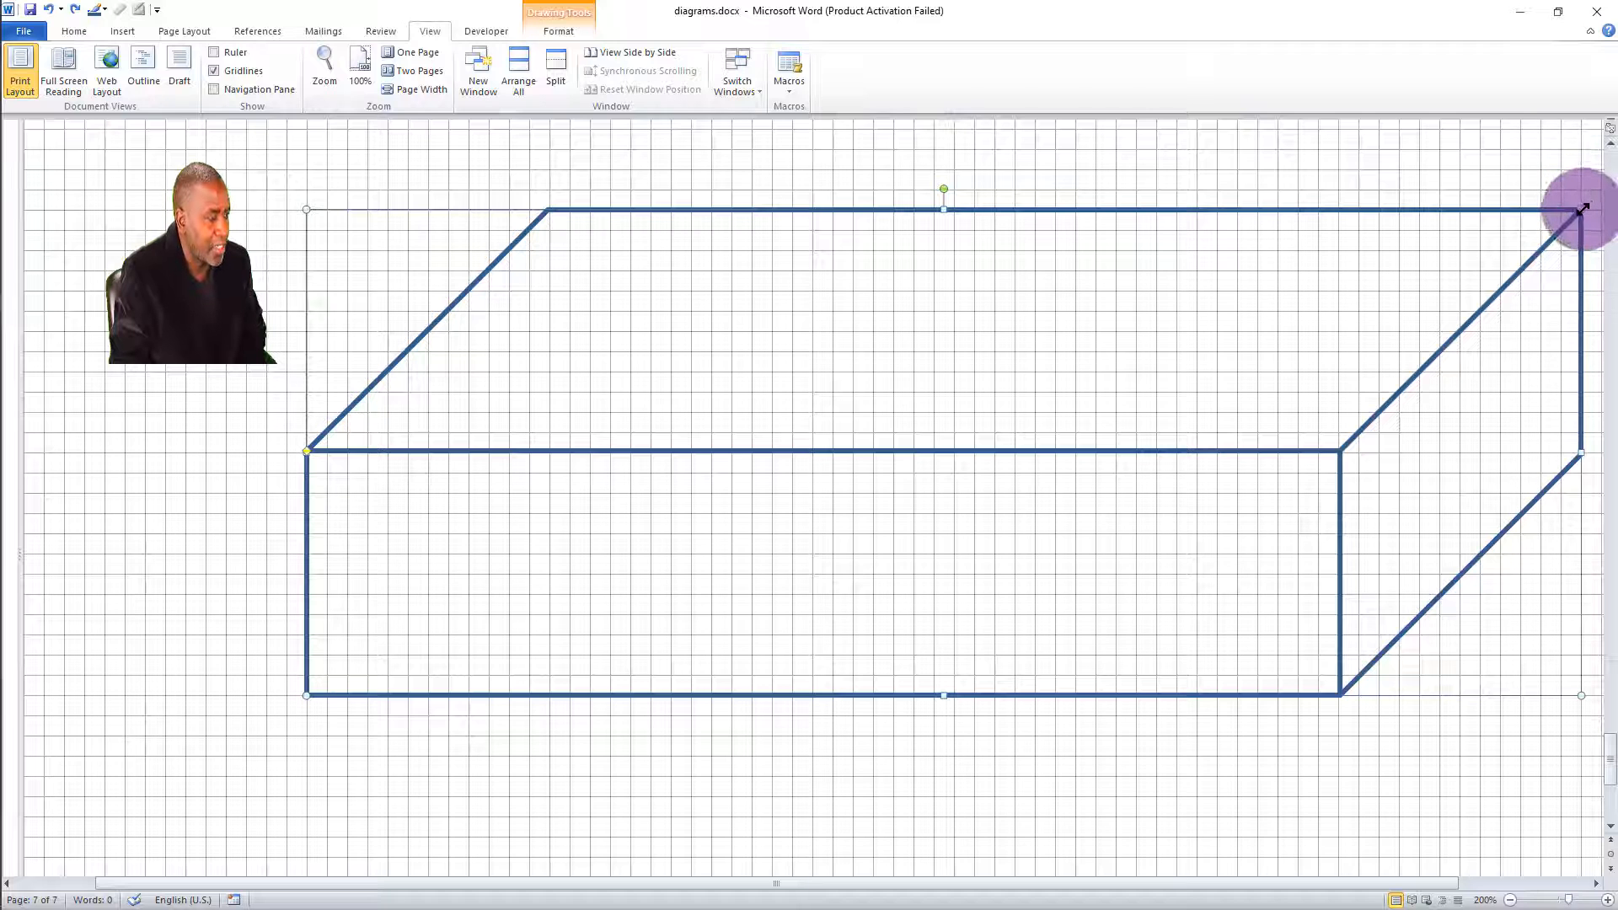
# Step: Start editing the box's points and separate the three overlapping points at the front face's upper-right corner by one grid square right, up and down
pyautogui.rightClick(306, 697)
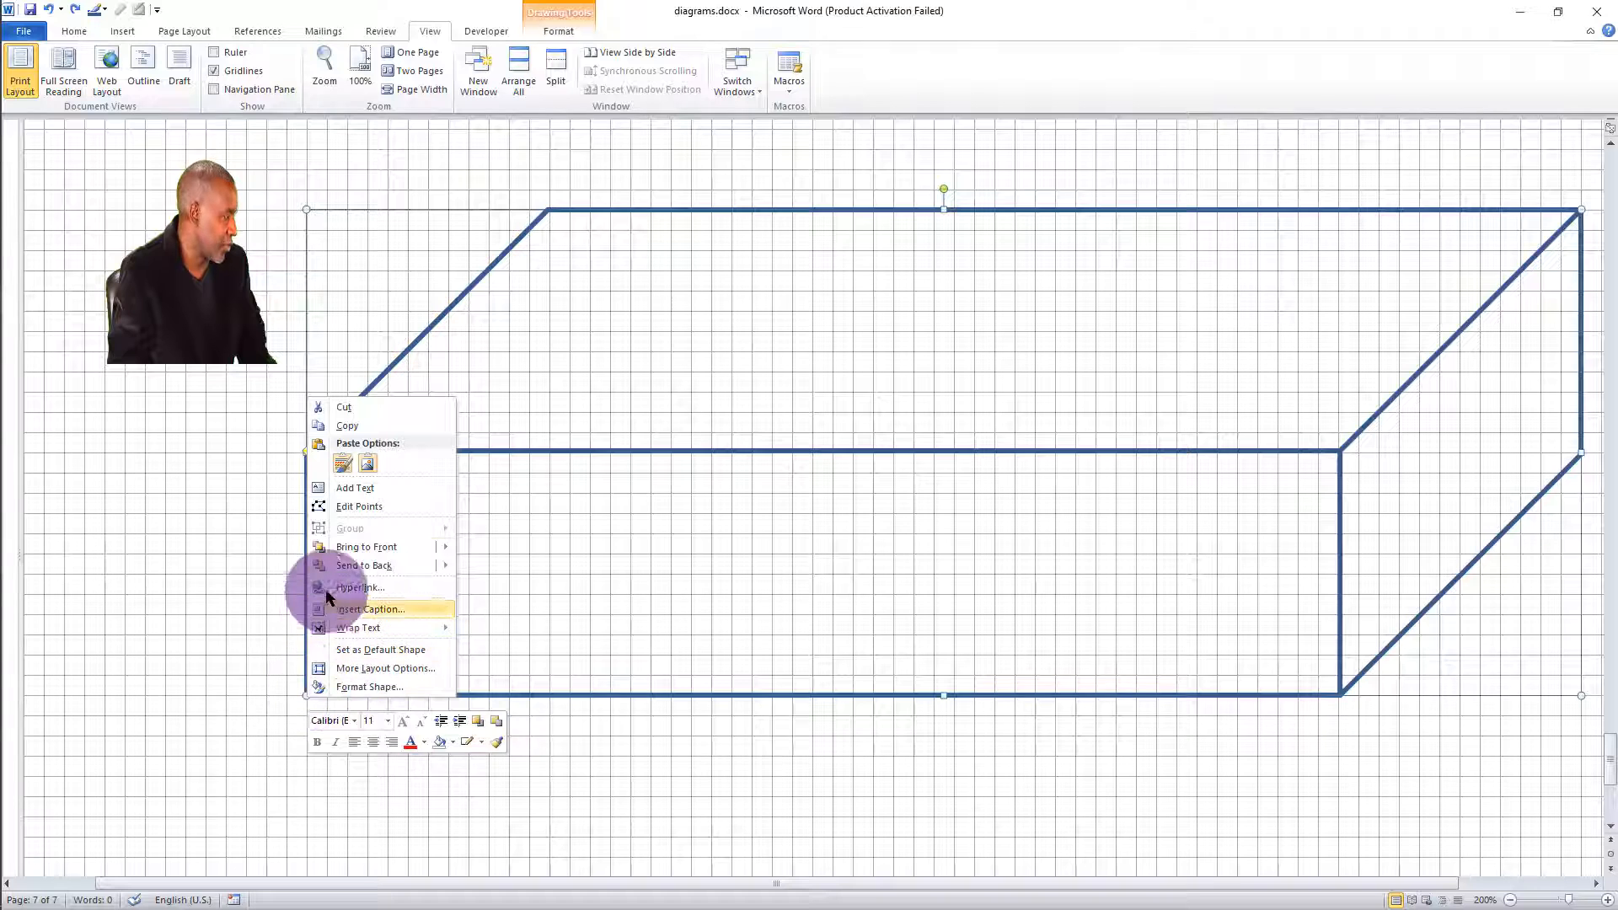
pyautogui.click(350, 507)
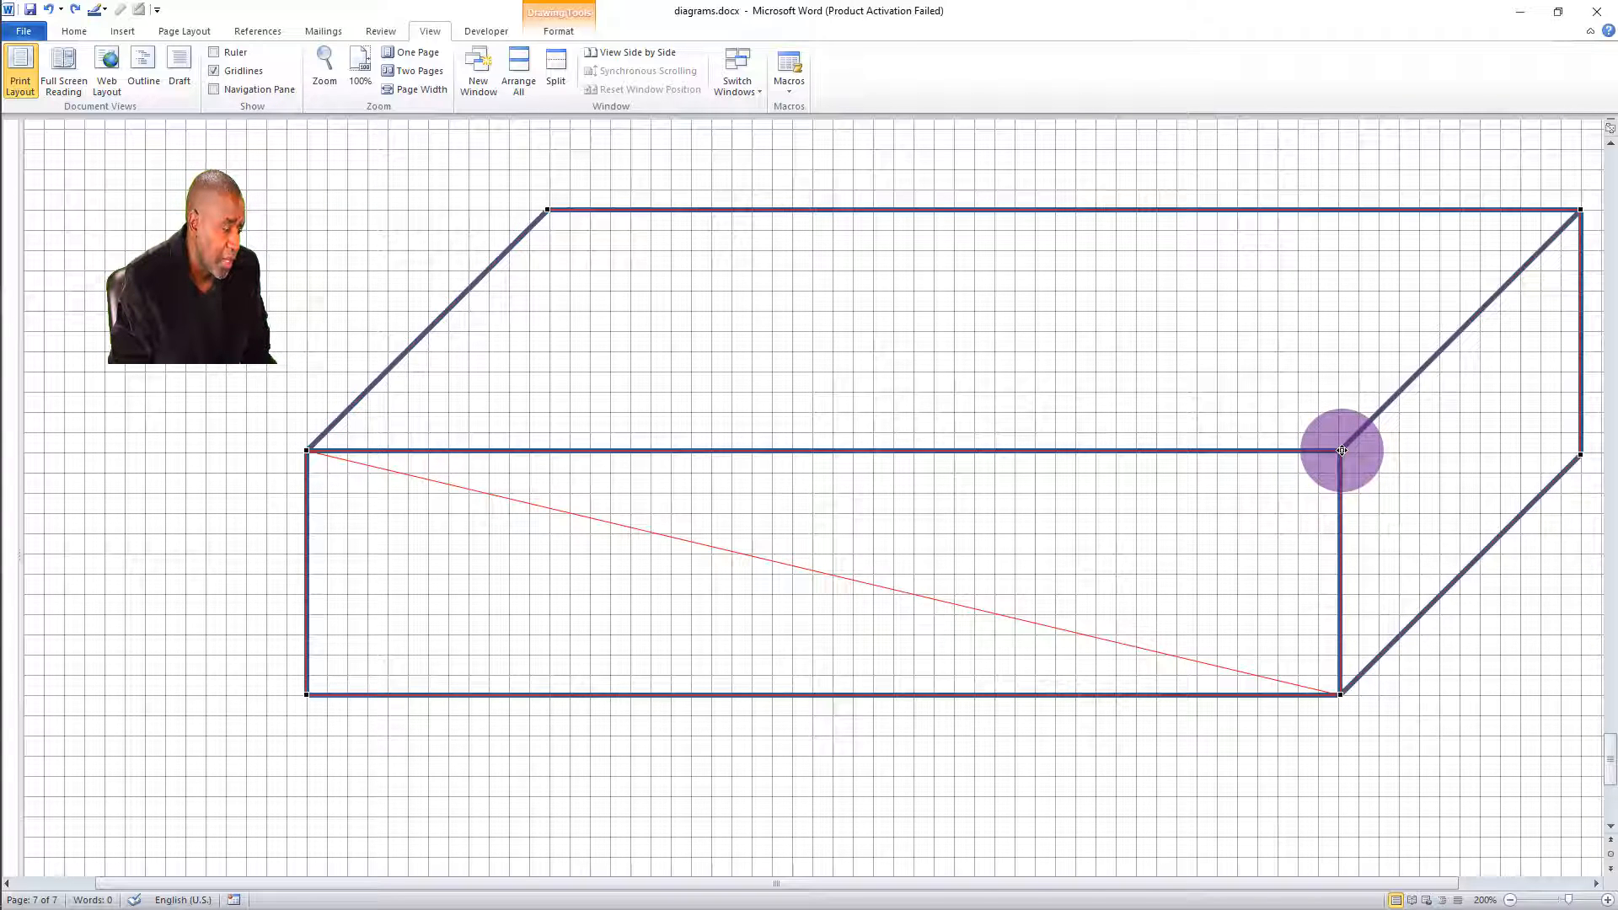
pyautogui.click(1341, 451)
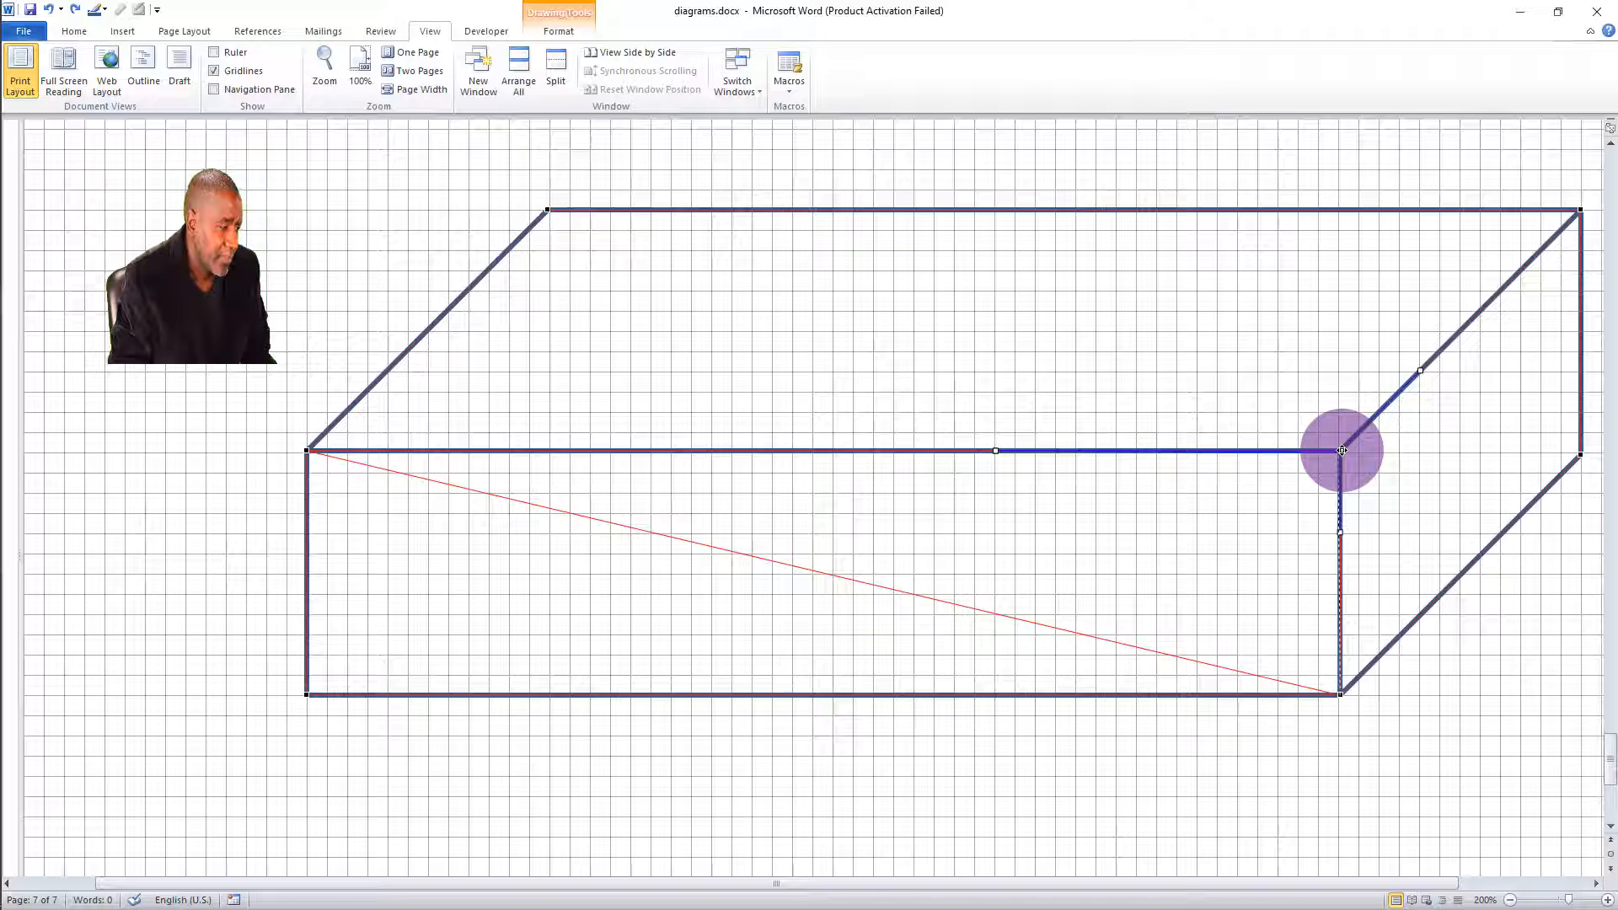
pyautogui.moveTo(1342, 451); pyautogui.dragTo(1358, 452)
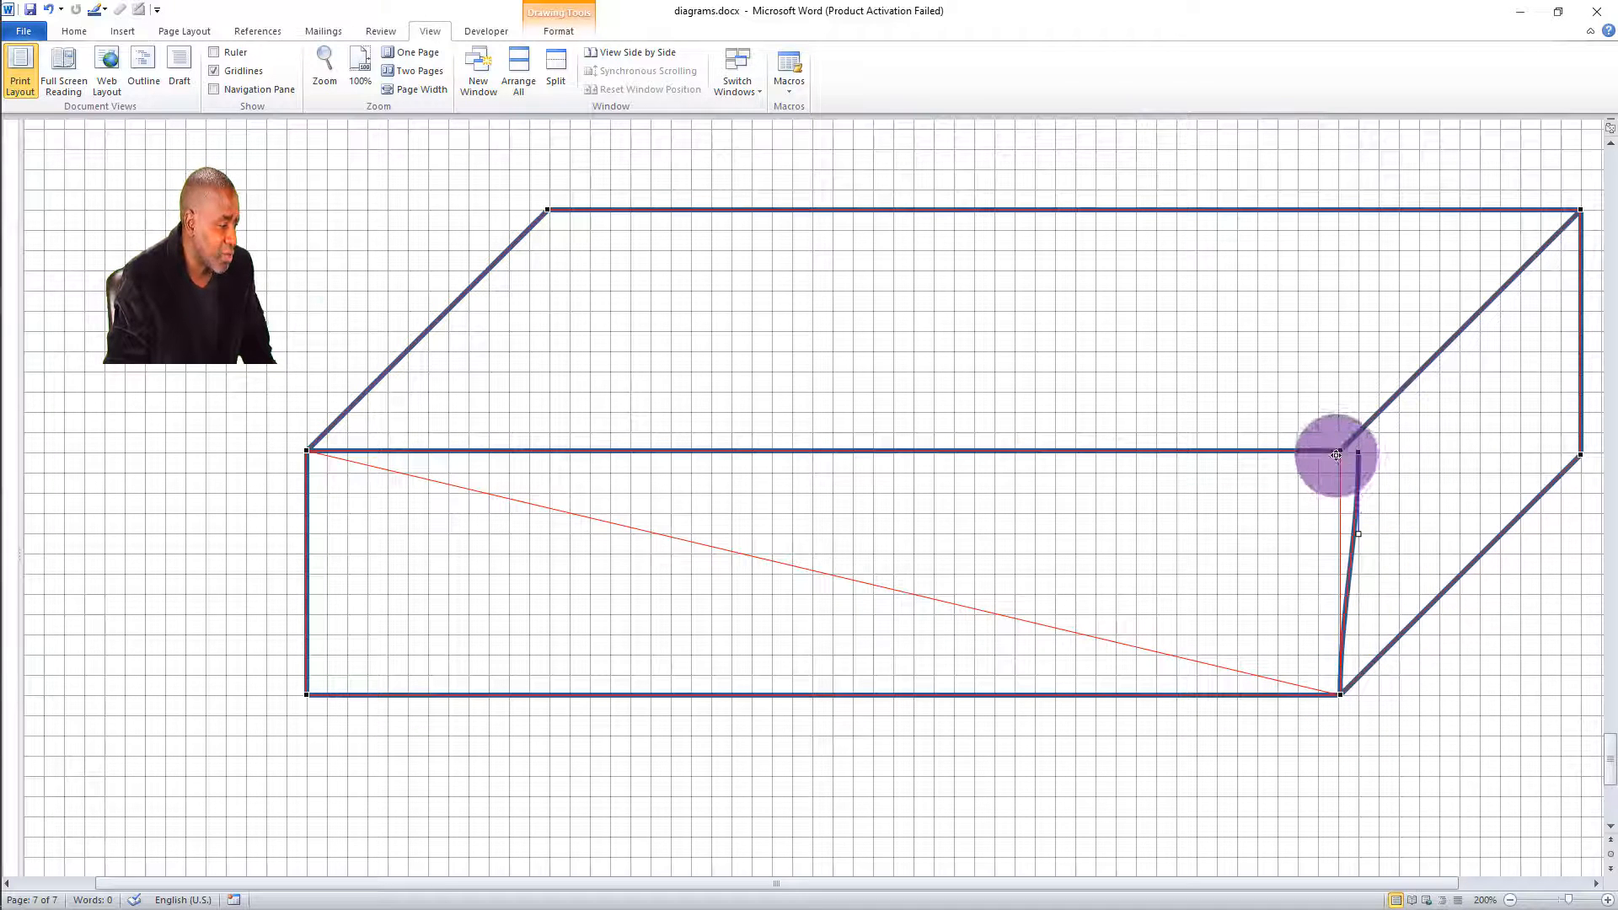
pyautogui.moveTo(1338, 451); pyautogui.dragTo(1338, 432)
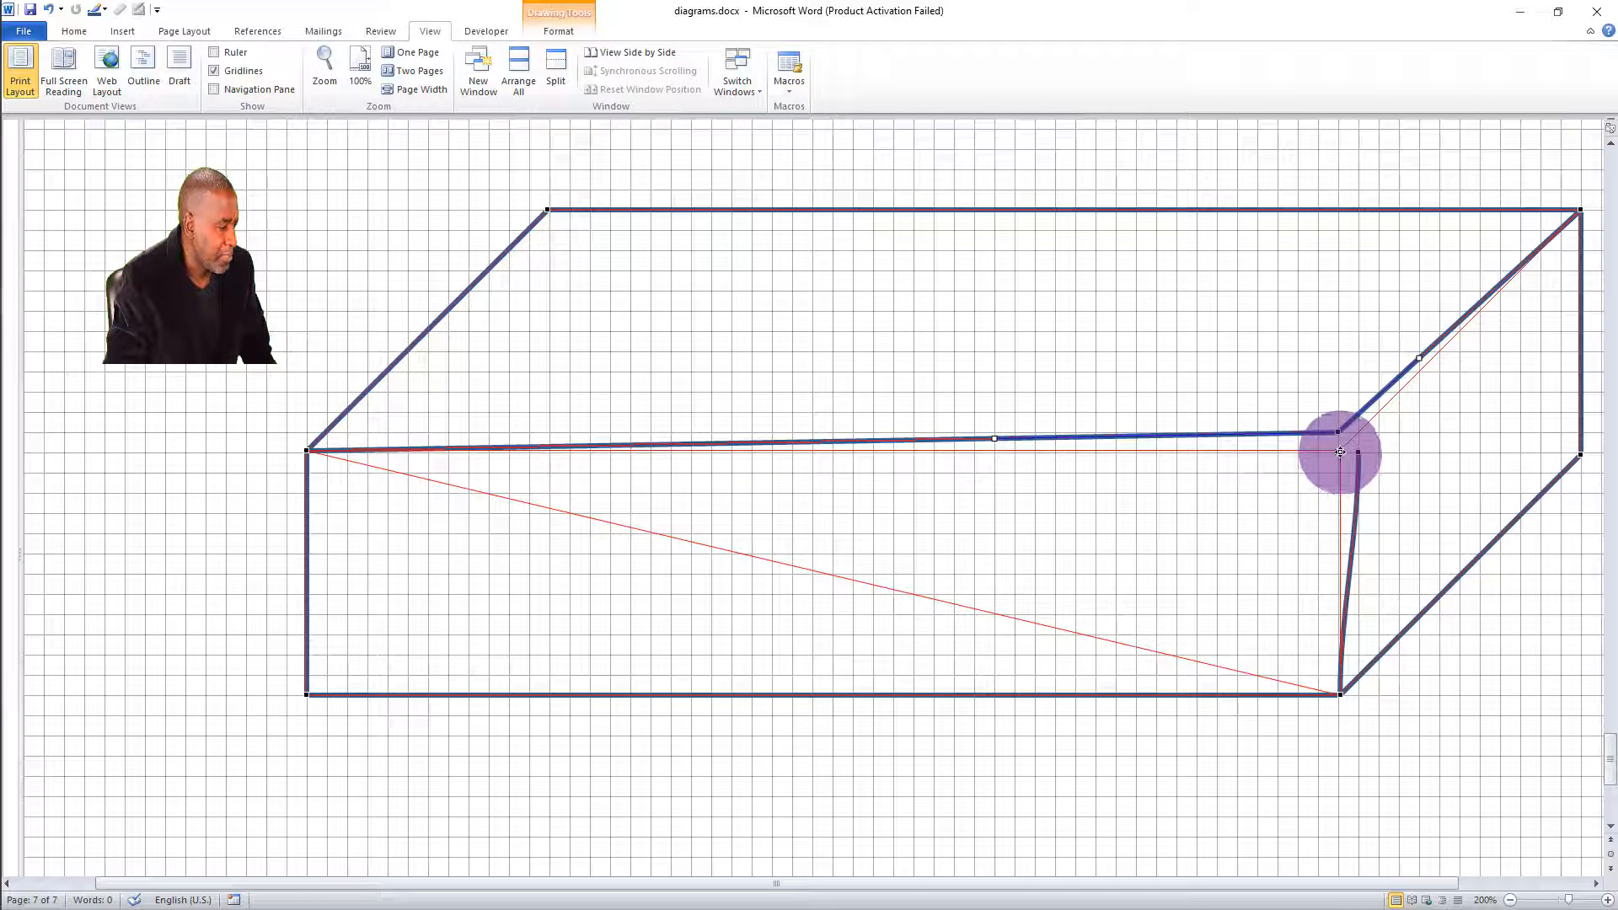
pyautogui.moveTo(1340, 451); pyautogui.dragTo(1334, 469)
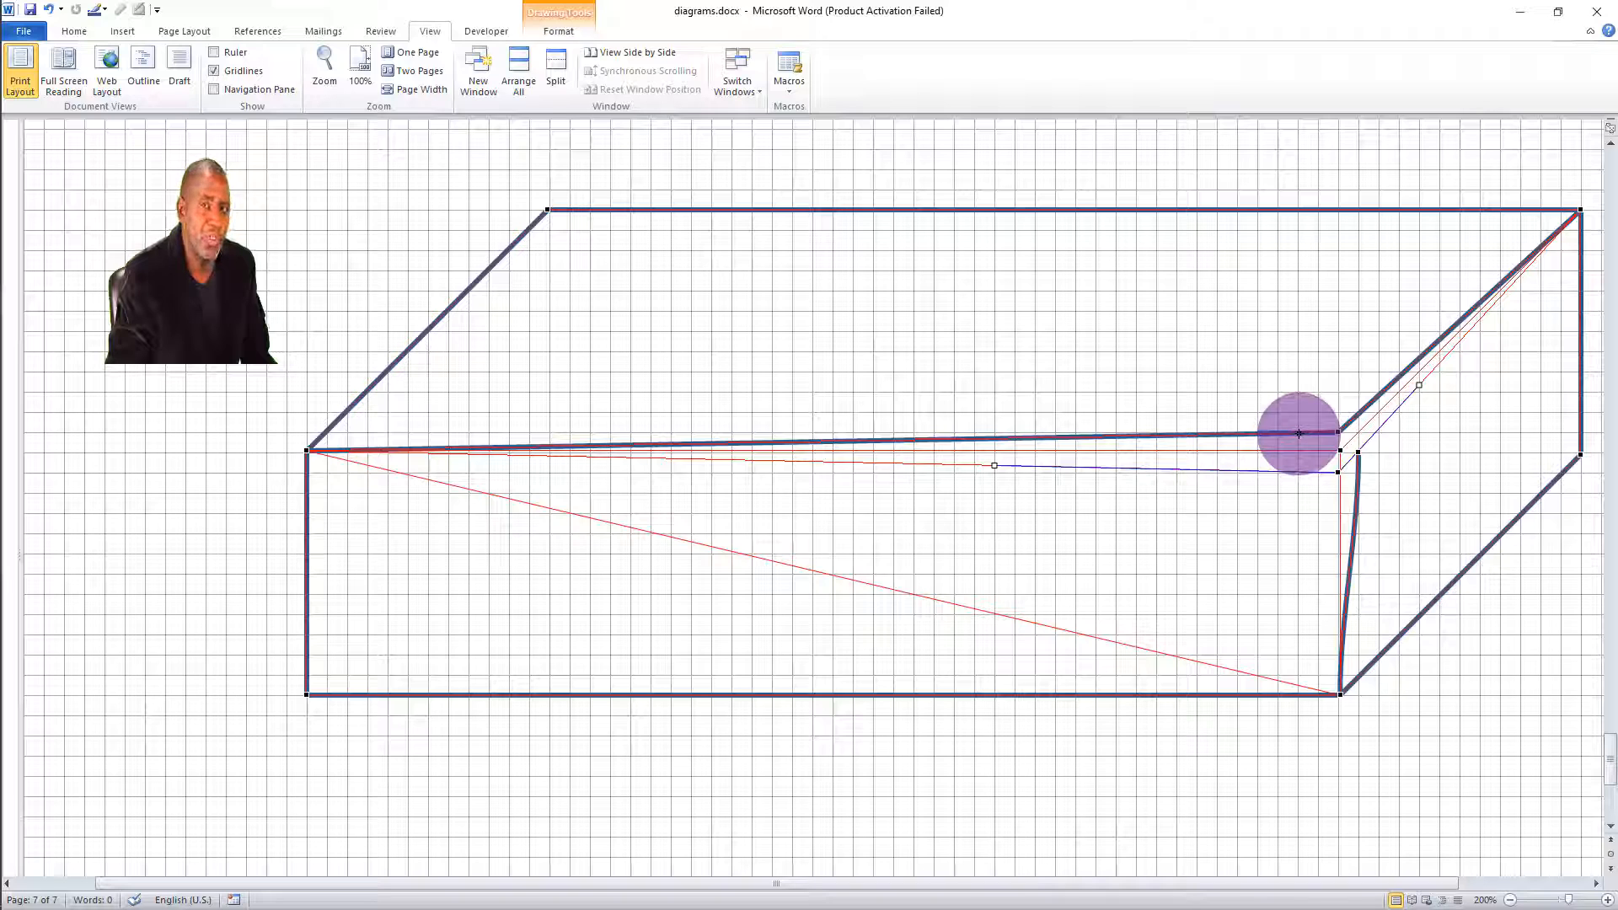
# Step: Add a point to the front top edge two squares from its right end and move its left end one square left and one up
pyautogui.rightClick(1299, 433)
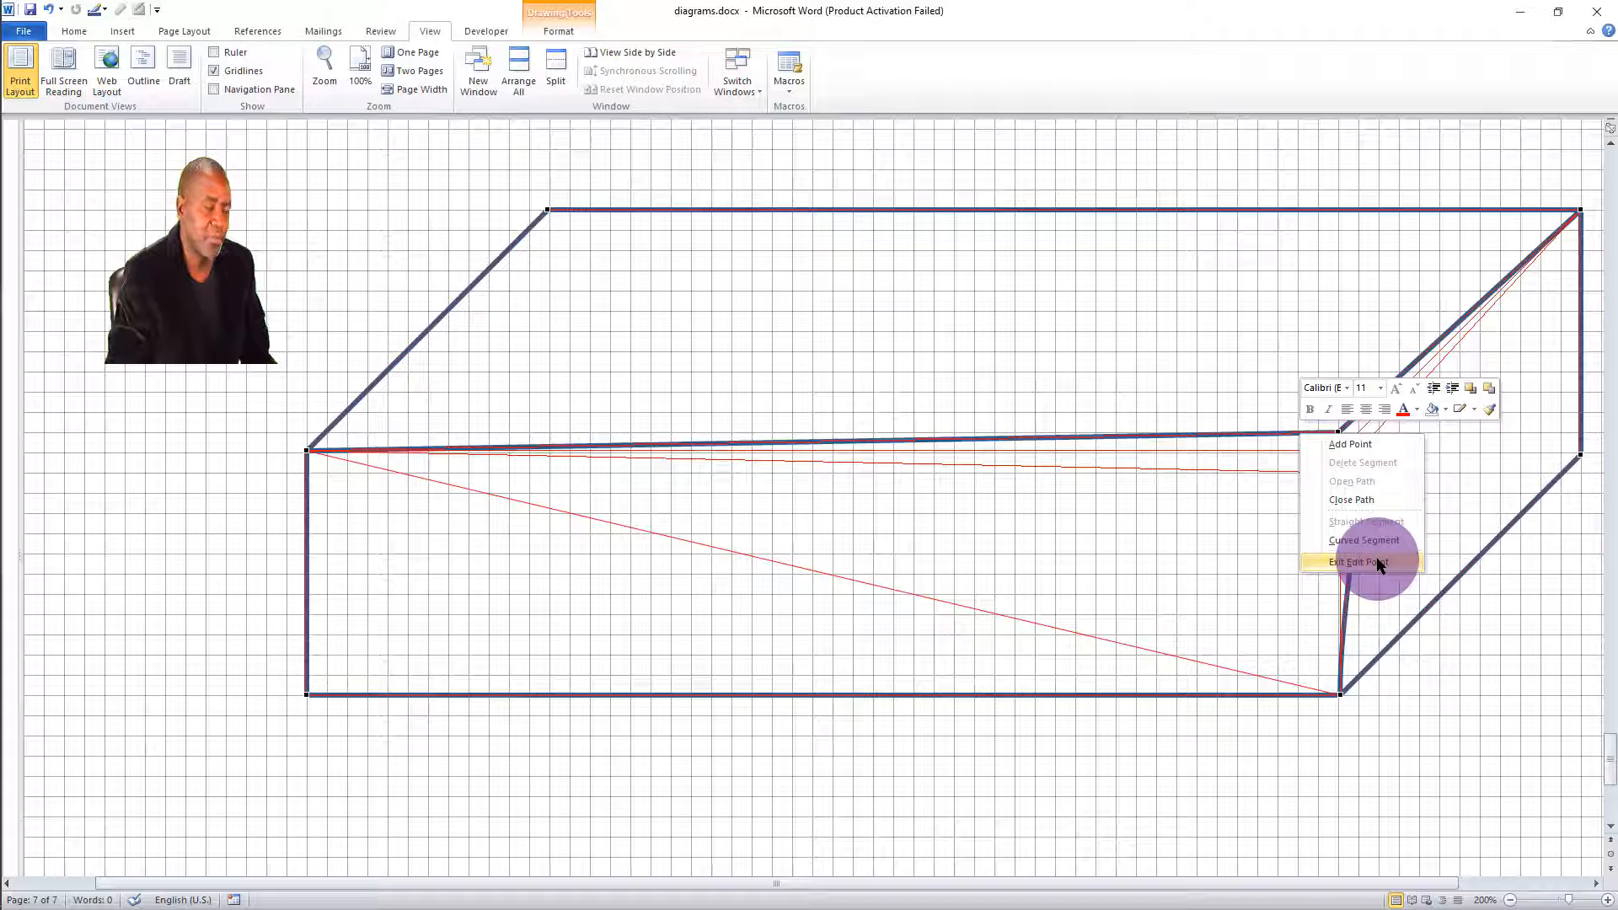
pyautogui.click(1342, 447)
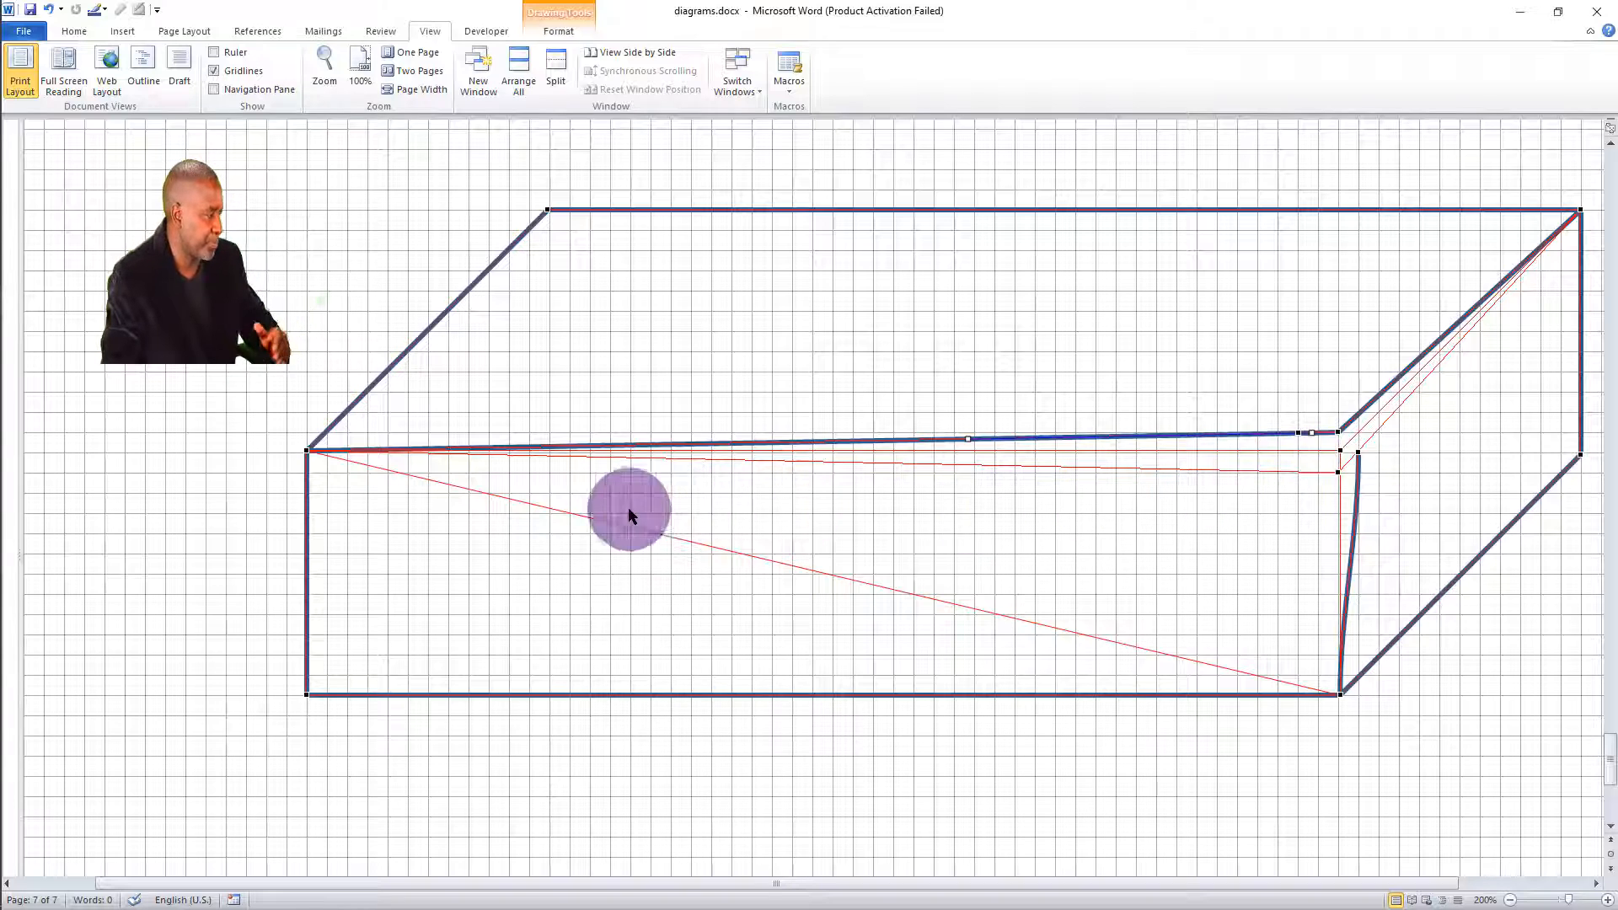
pyautogui.click(306, 451)
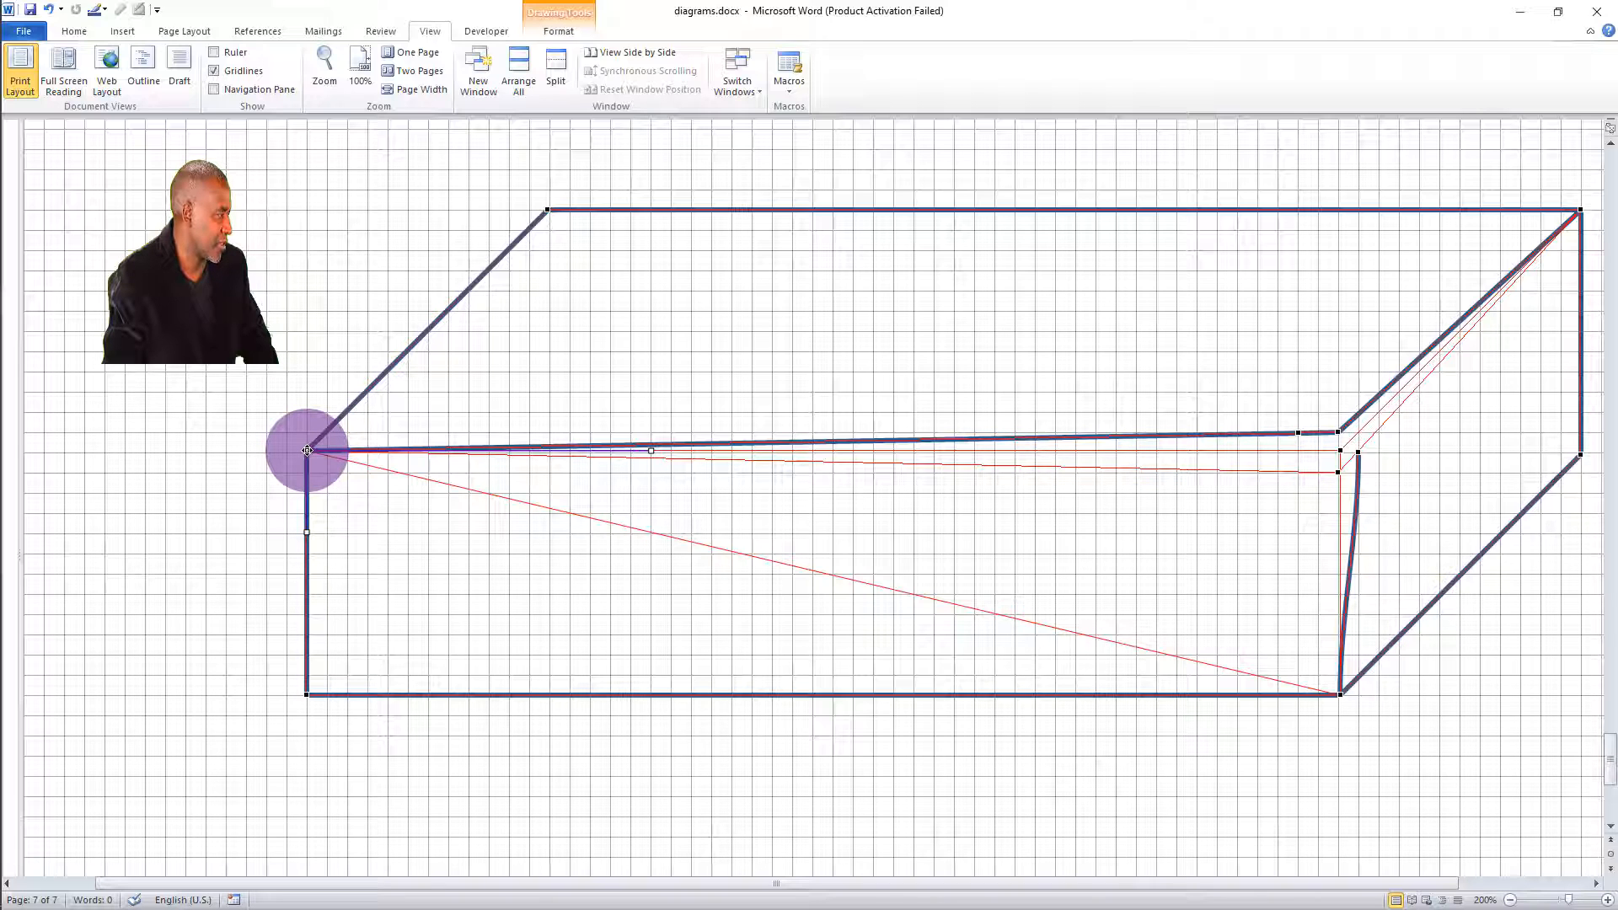
pyautogui.moveTo(307, 451); pyautogui.dragTo(290, 457)
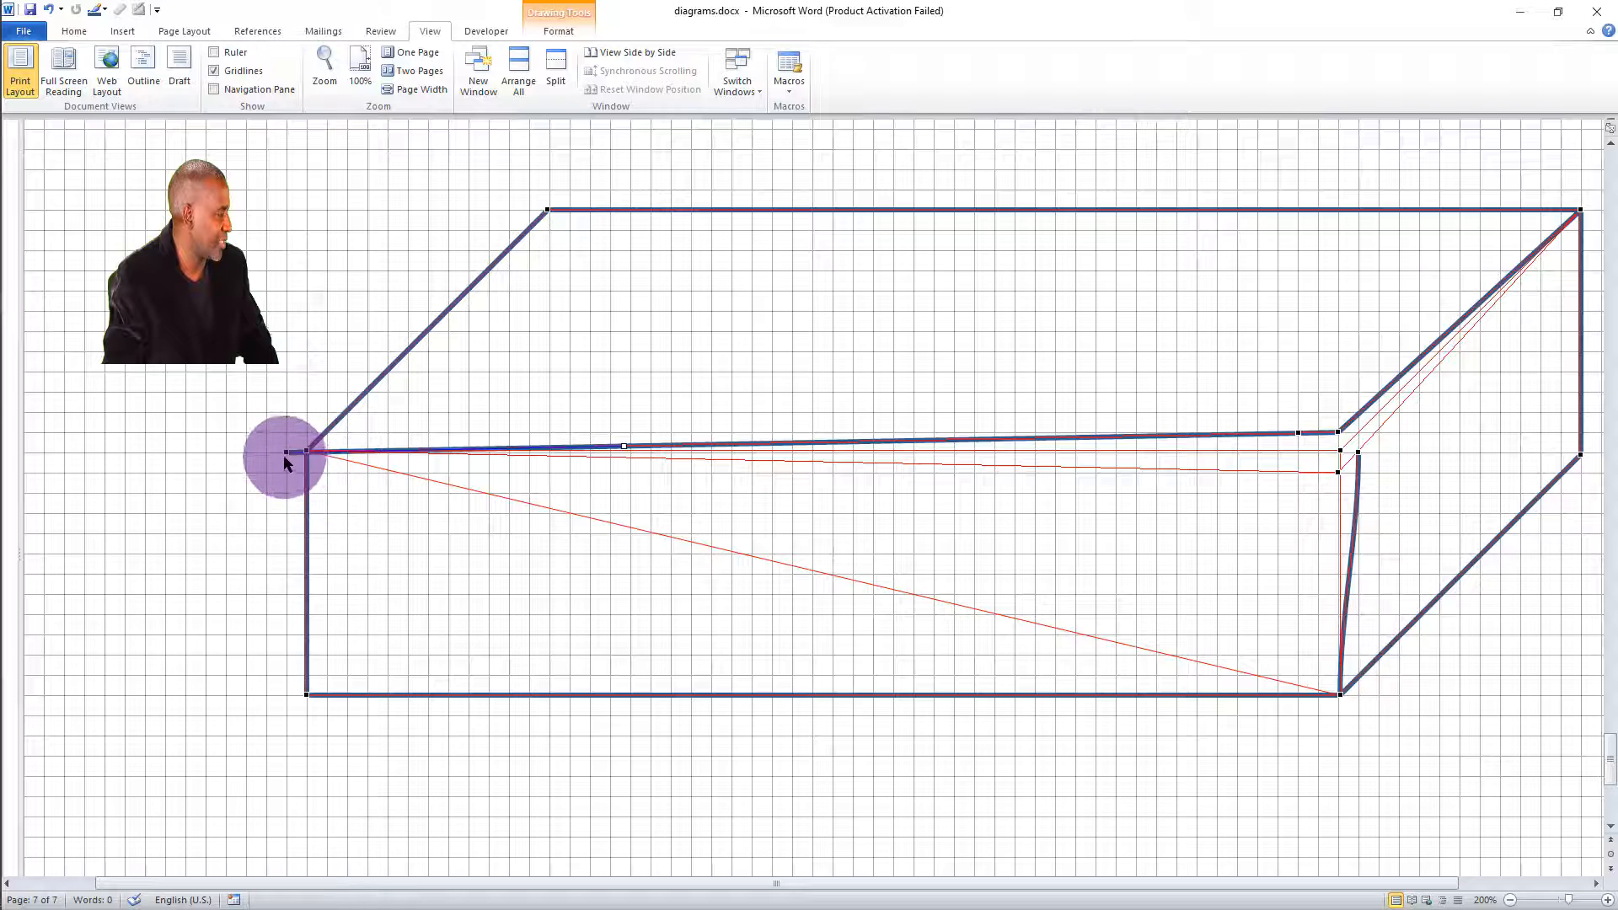
pyautogui.moveTo(284, 453); pyautogui.dragTo(284, 440)
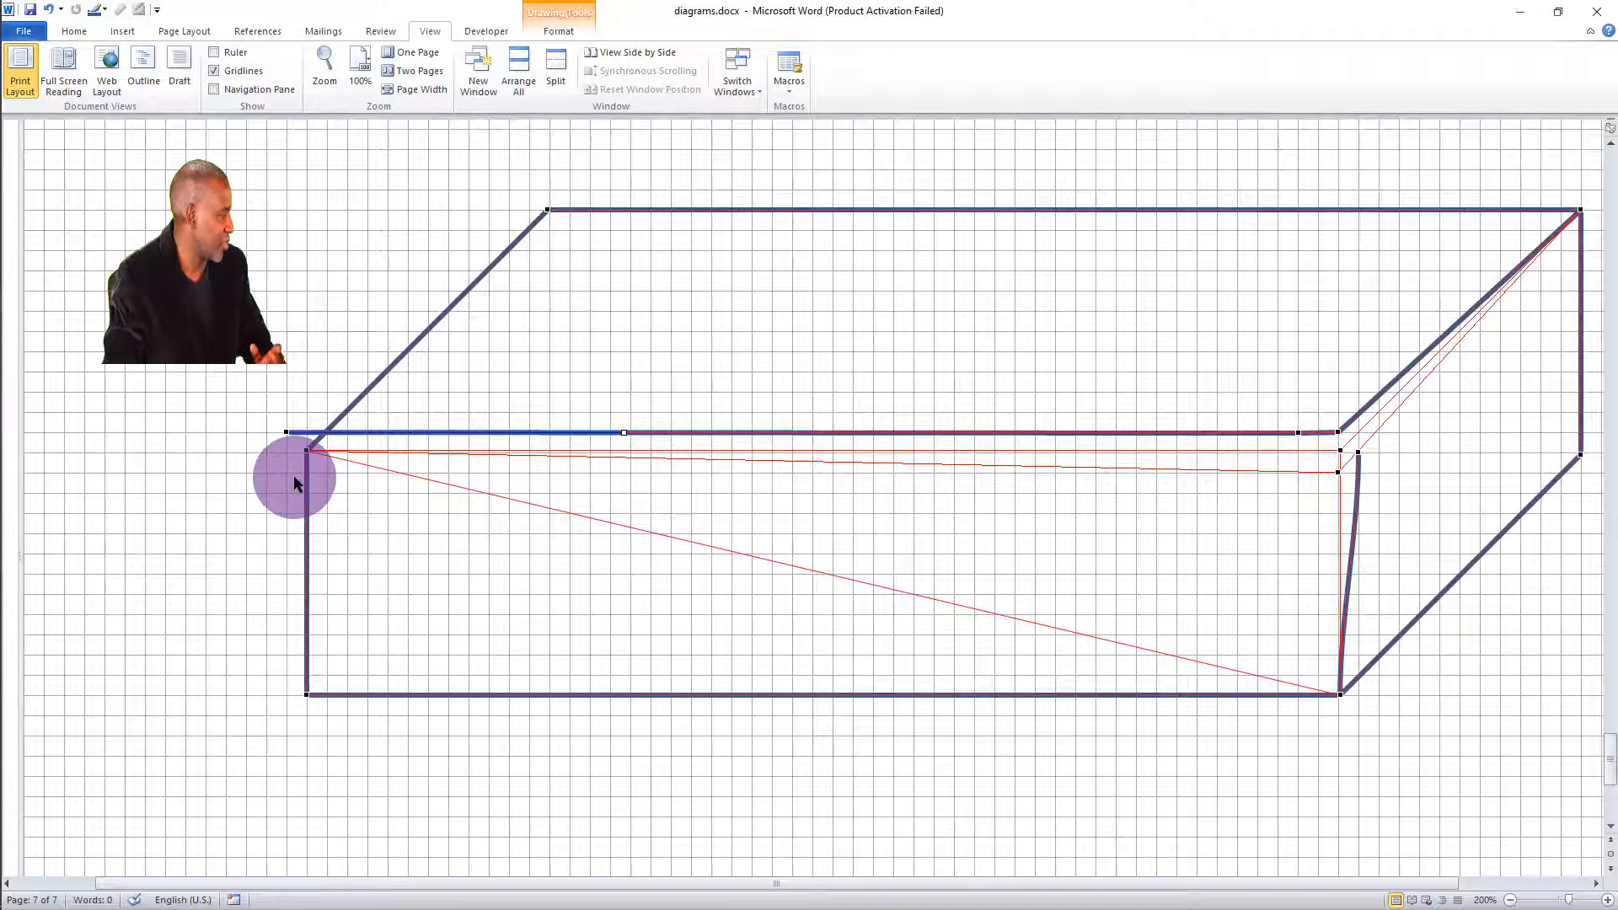
# Step: At the front face's upper-left corner, move one outline point two squares left and one down, and an overlapping point one square down
pyautogui.click(302, 463)
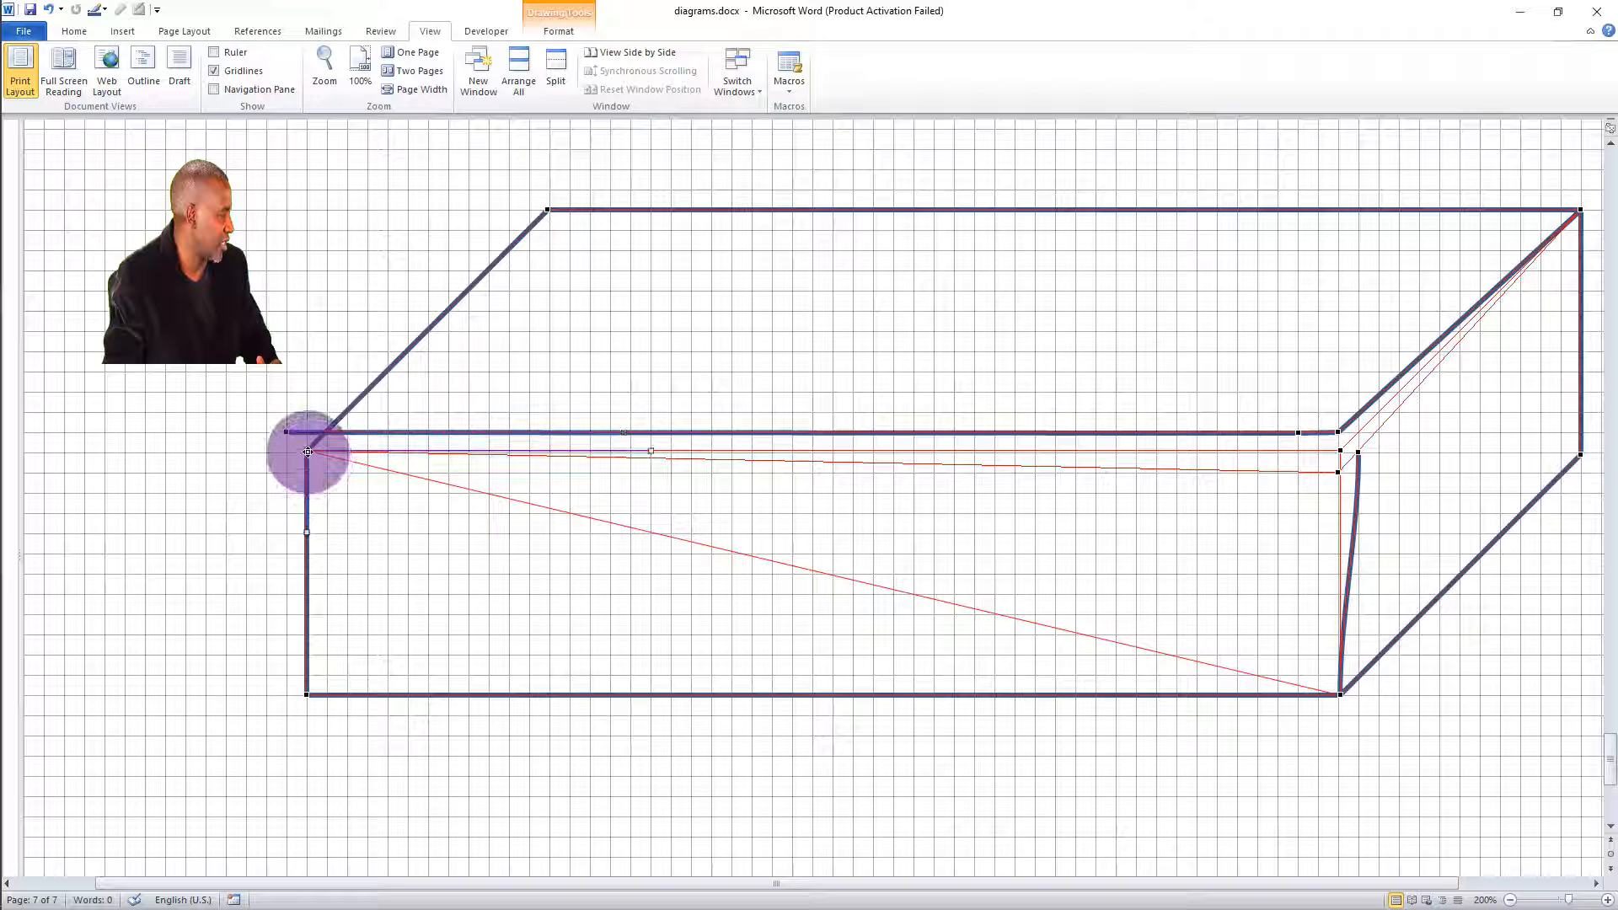
pyautogui.moveTo(302, 463)
pyautogui.mouseDown()
pyautogui.moveTo(270, 473)
pyautogui.moveTo(305, 466)
pyautogui.mouseUp()
pyautogui.click(306, 464)
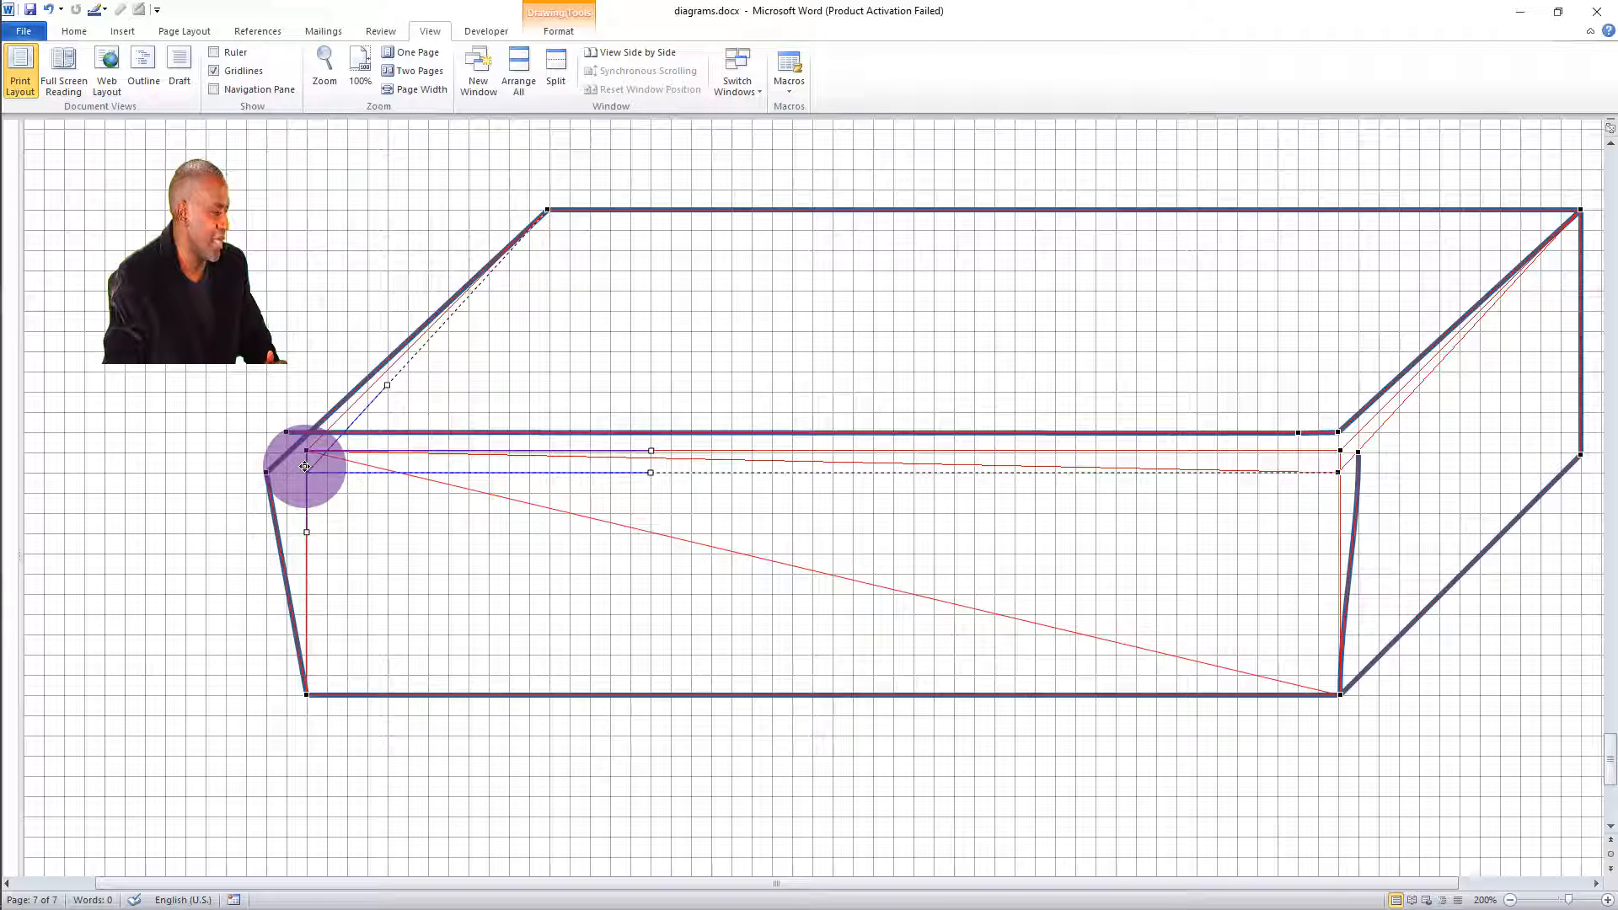
pyautogui.moveTo(306, 466); pyautogui.dragTo(305, 470)
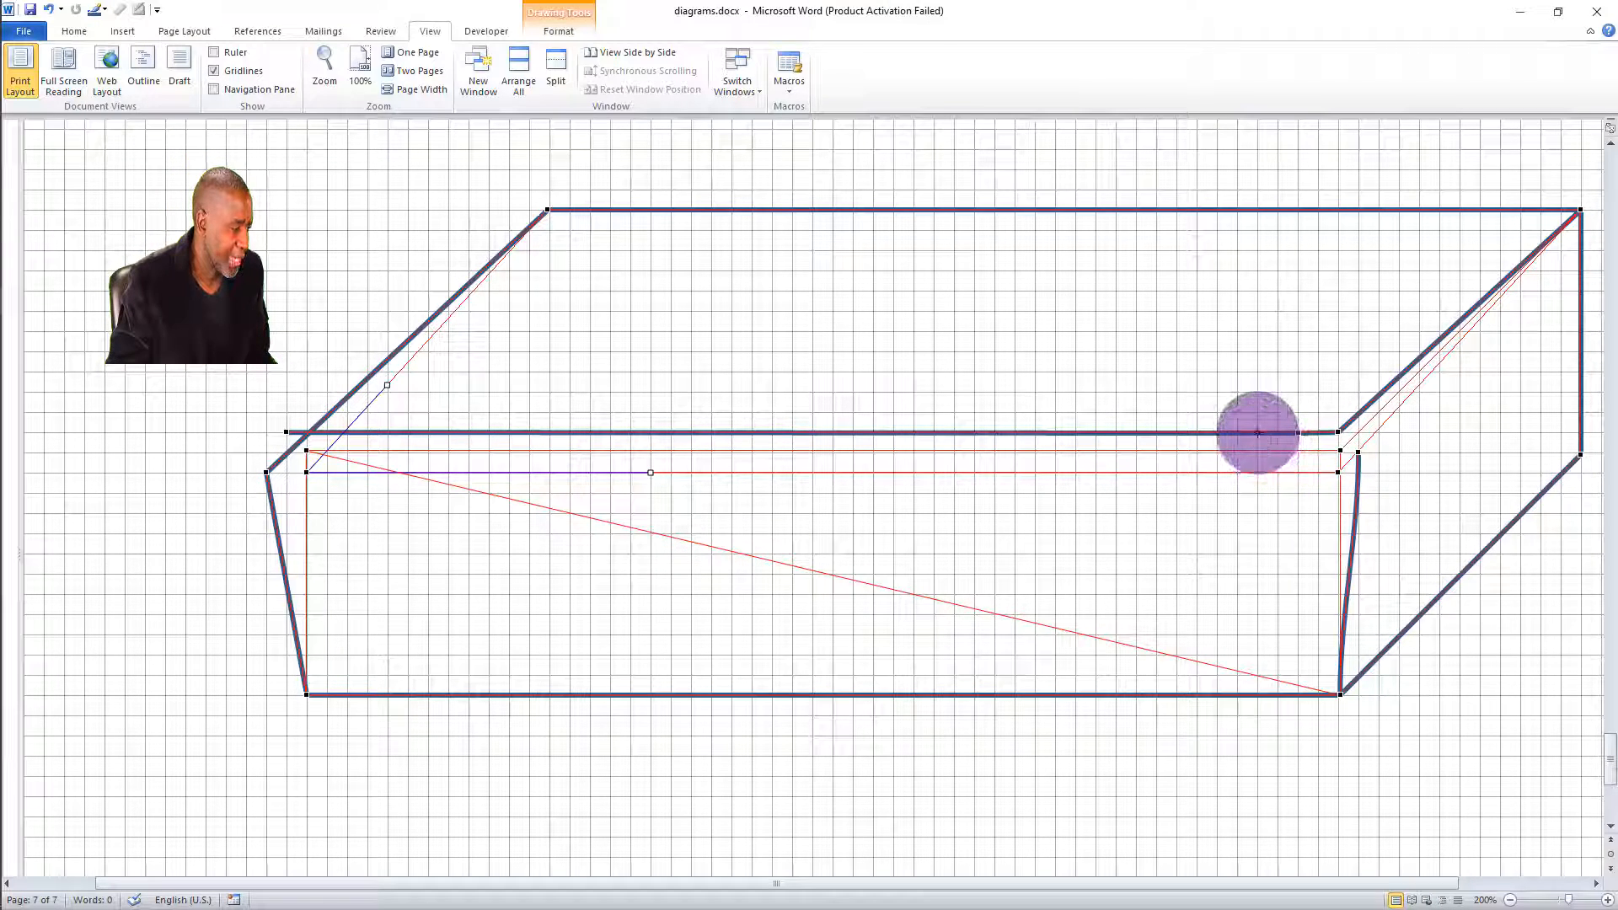
# Step: Add another point to the front top edge, four grid squares from its right end
pyautogui.rightClick(1259, 435)
pyautogui.click(1293, 444)
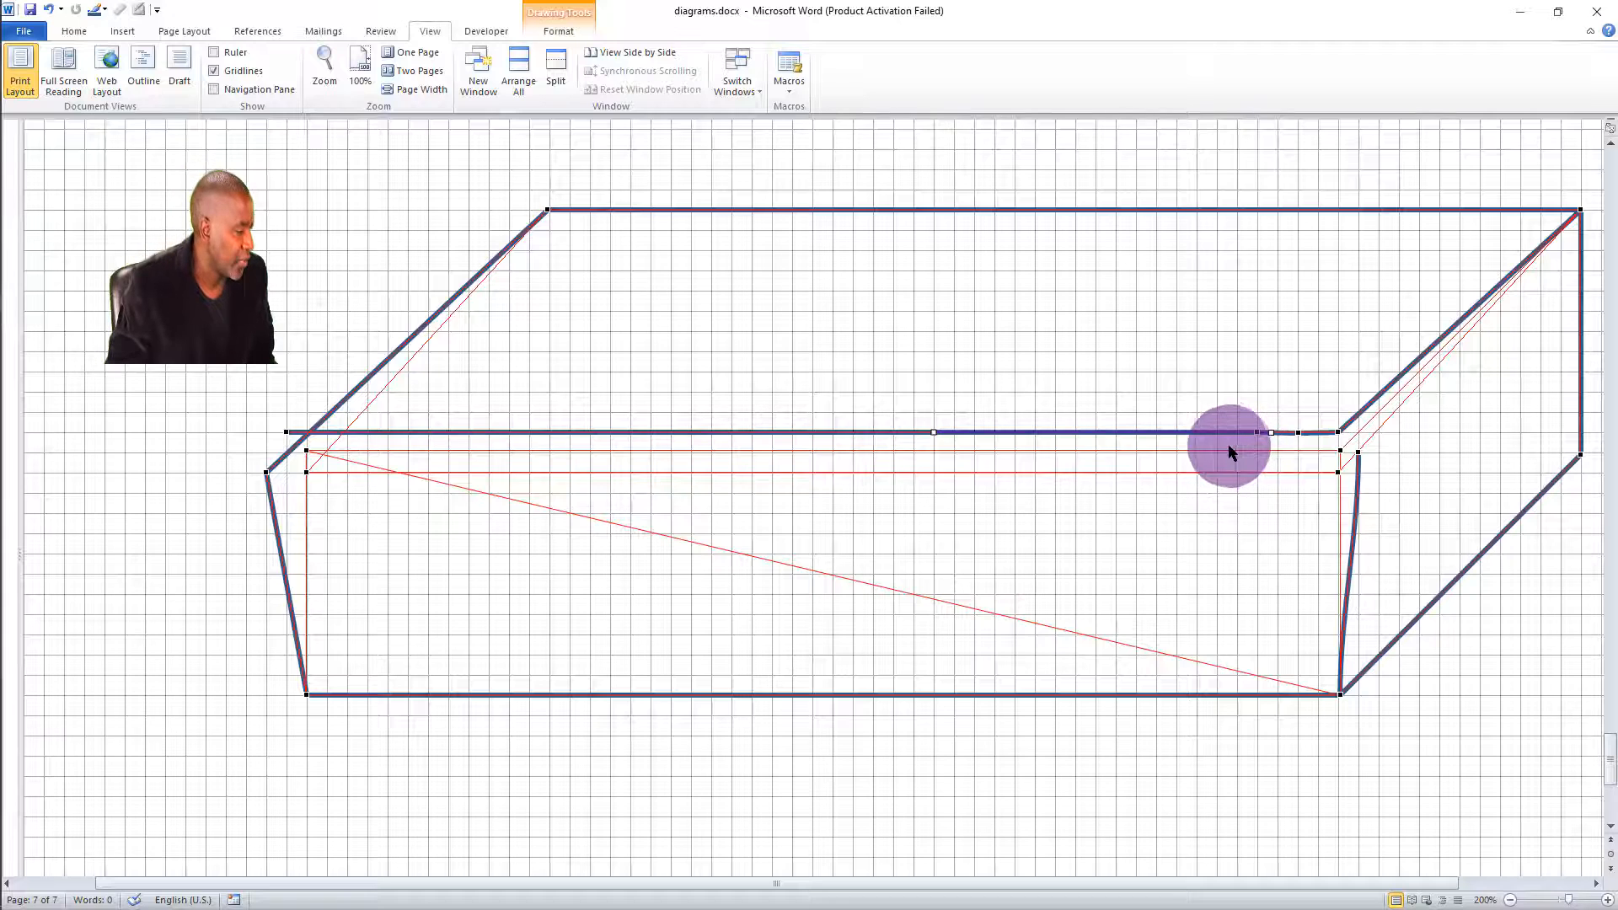
# Step: Add five points to the front top edge at two-square intervals, from six to fourteen grid squares left of its right end
pyautogui.rightClick(1218, 434)
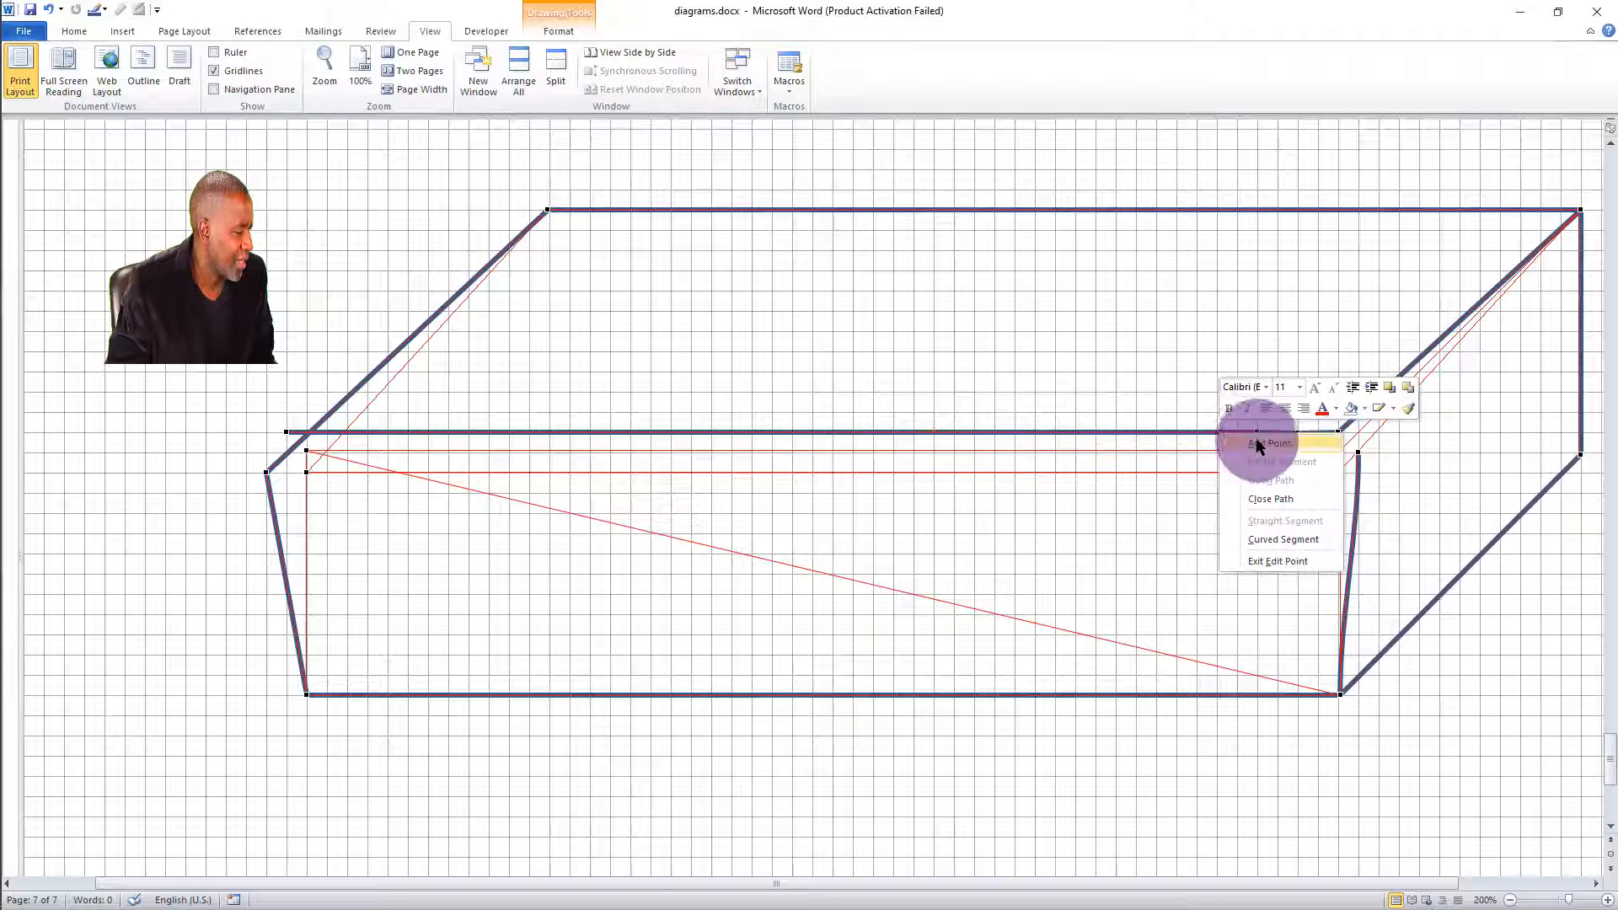
pyautogui.click(1221, 447)
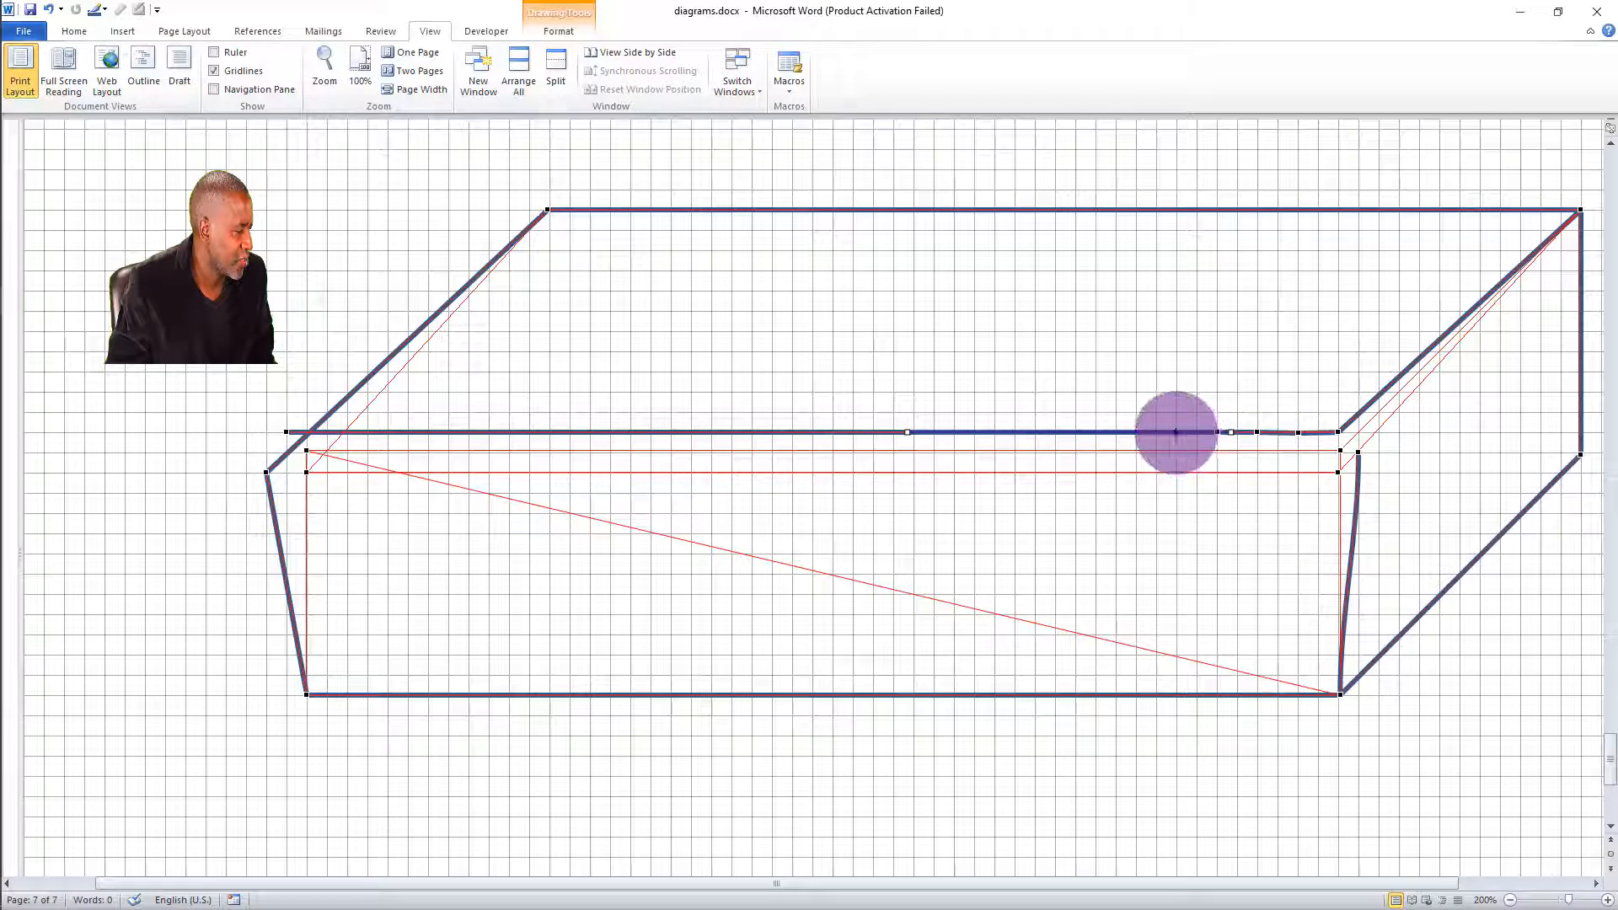
pyautogui.rightClick(1181, 434)
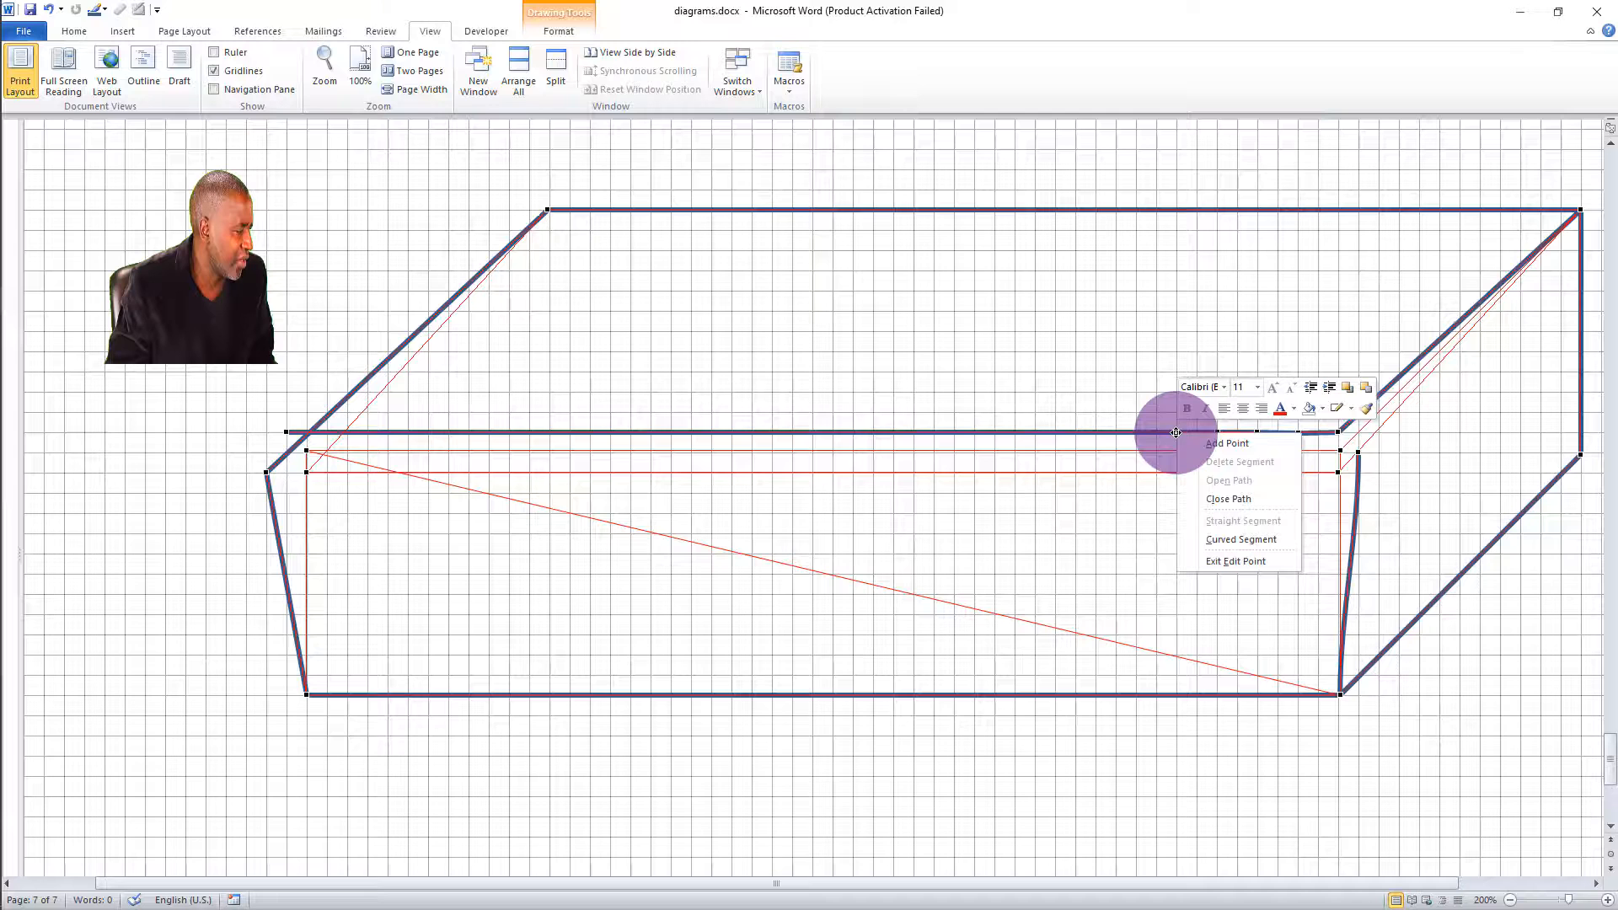
pyautogui.click(1222, 445)
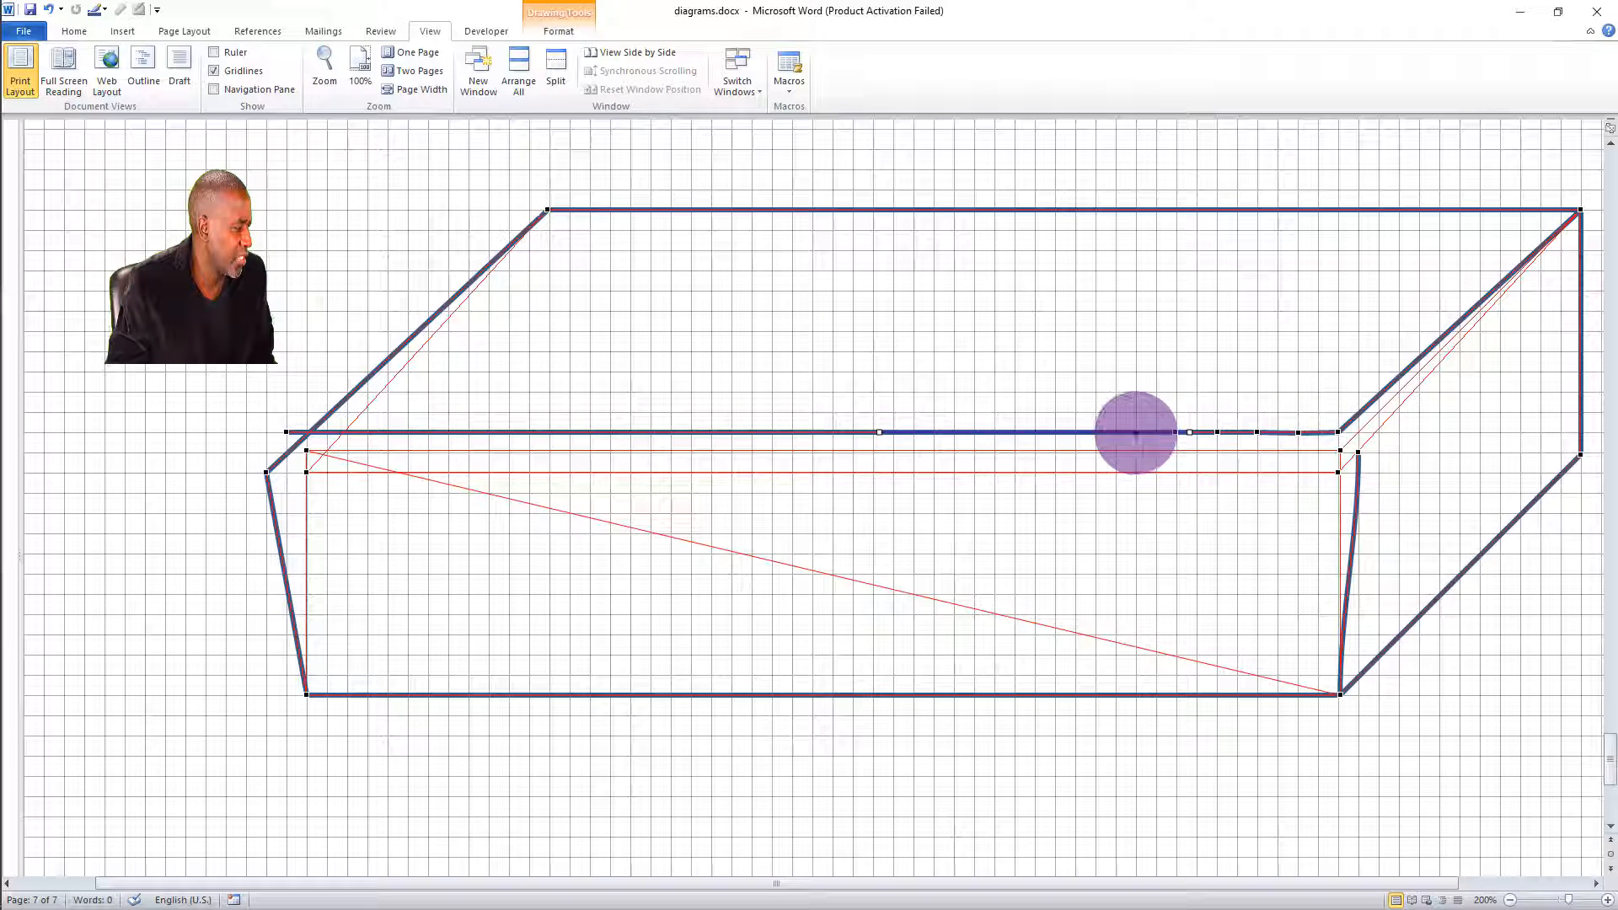
pyautogui.rightClick(1139, 434)
pyautogui.click(1145, 445)
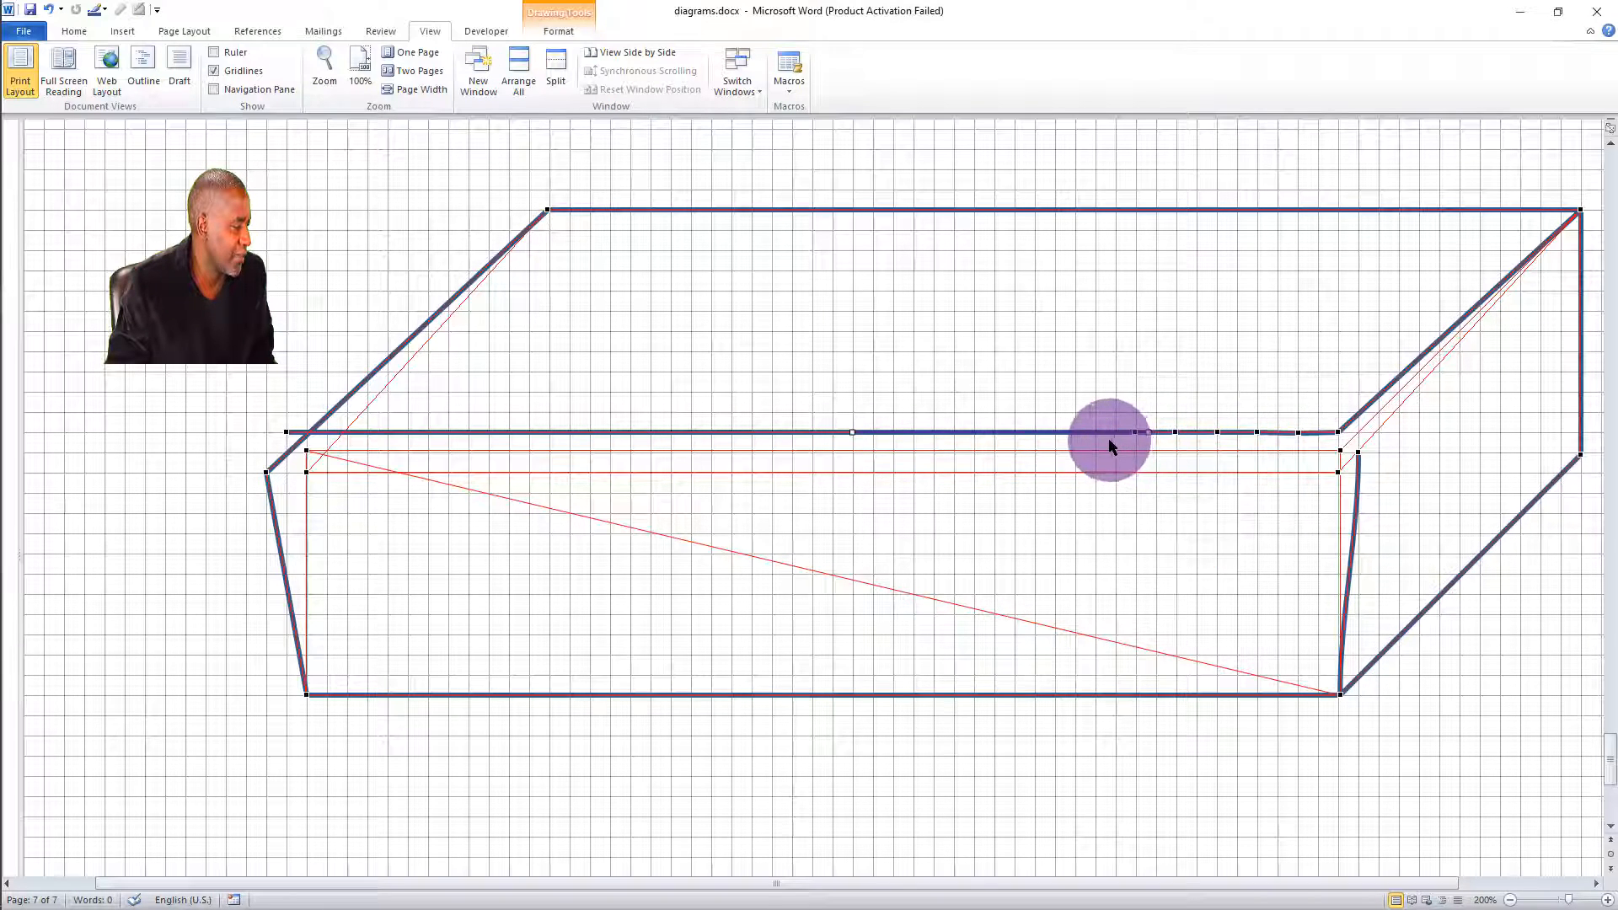
pyautogui.rightClick(1096, 433)
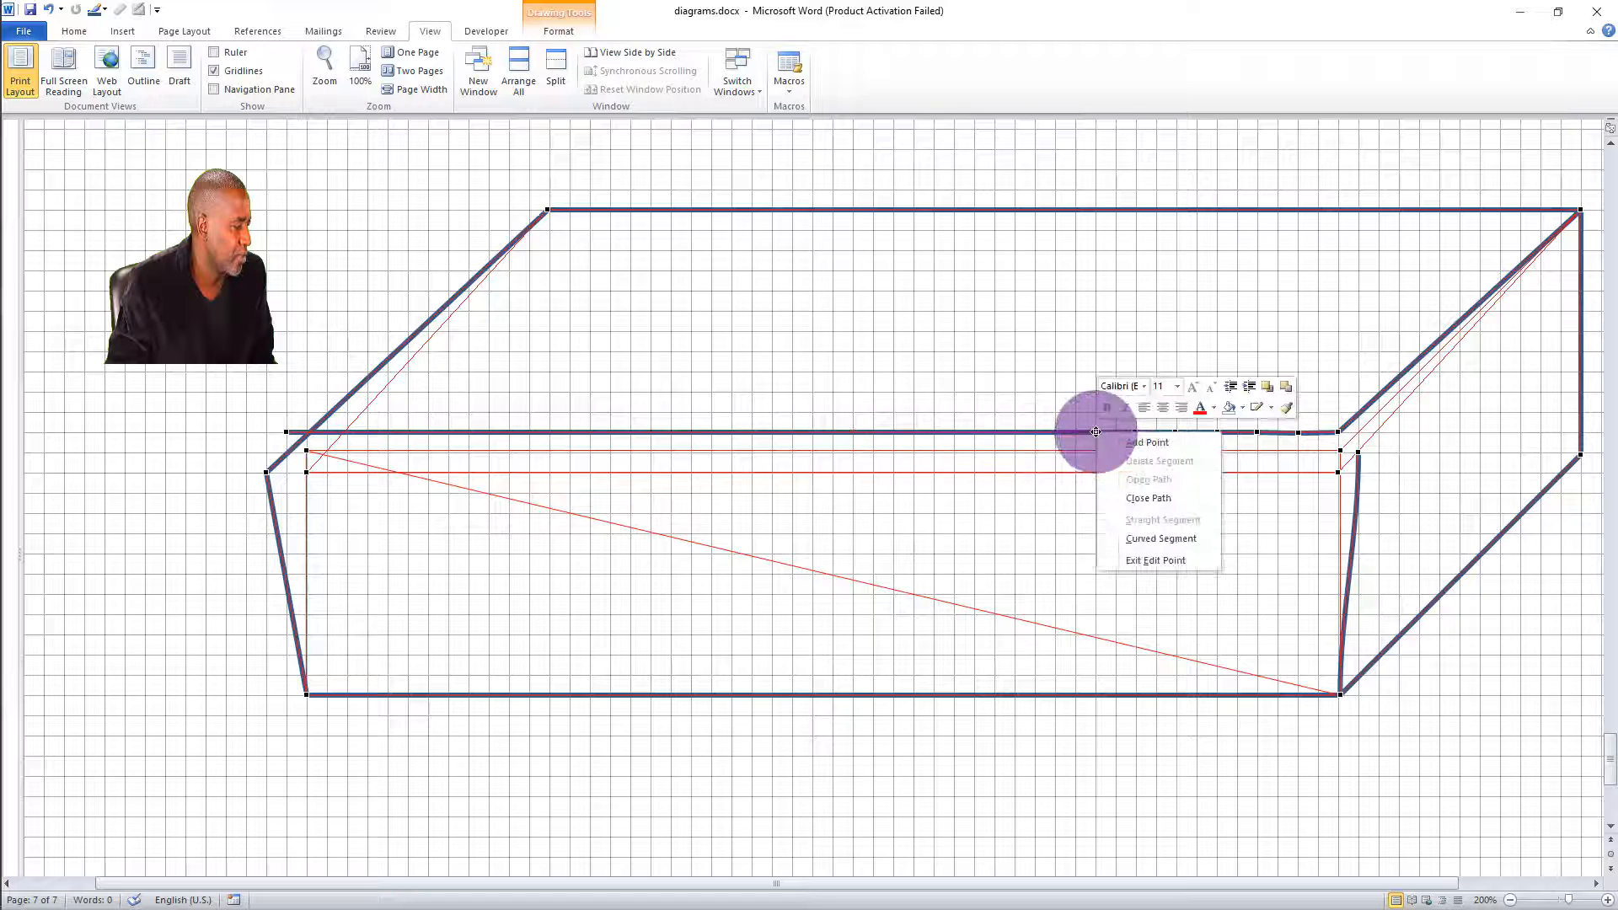
pyautogui.click(1143, 443)
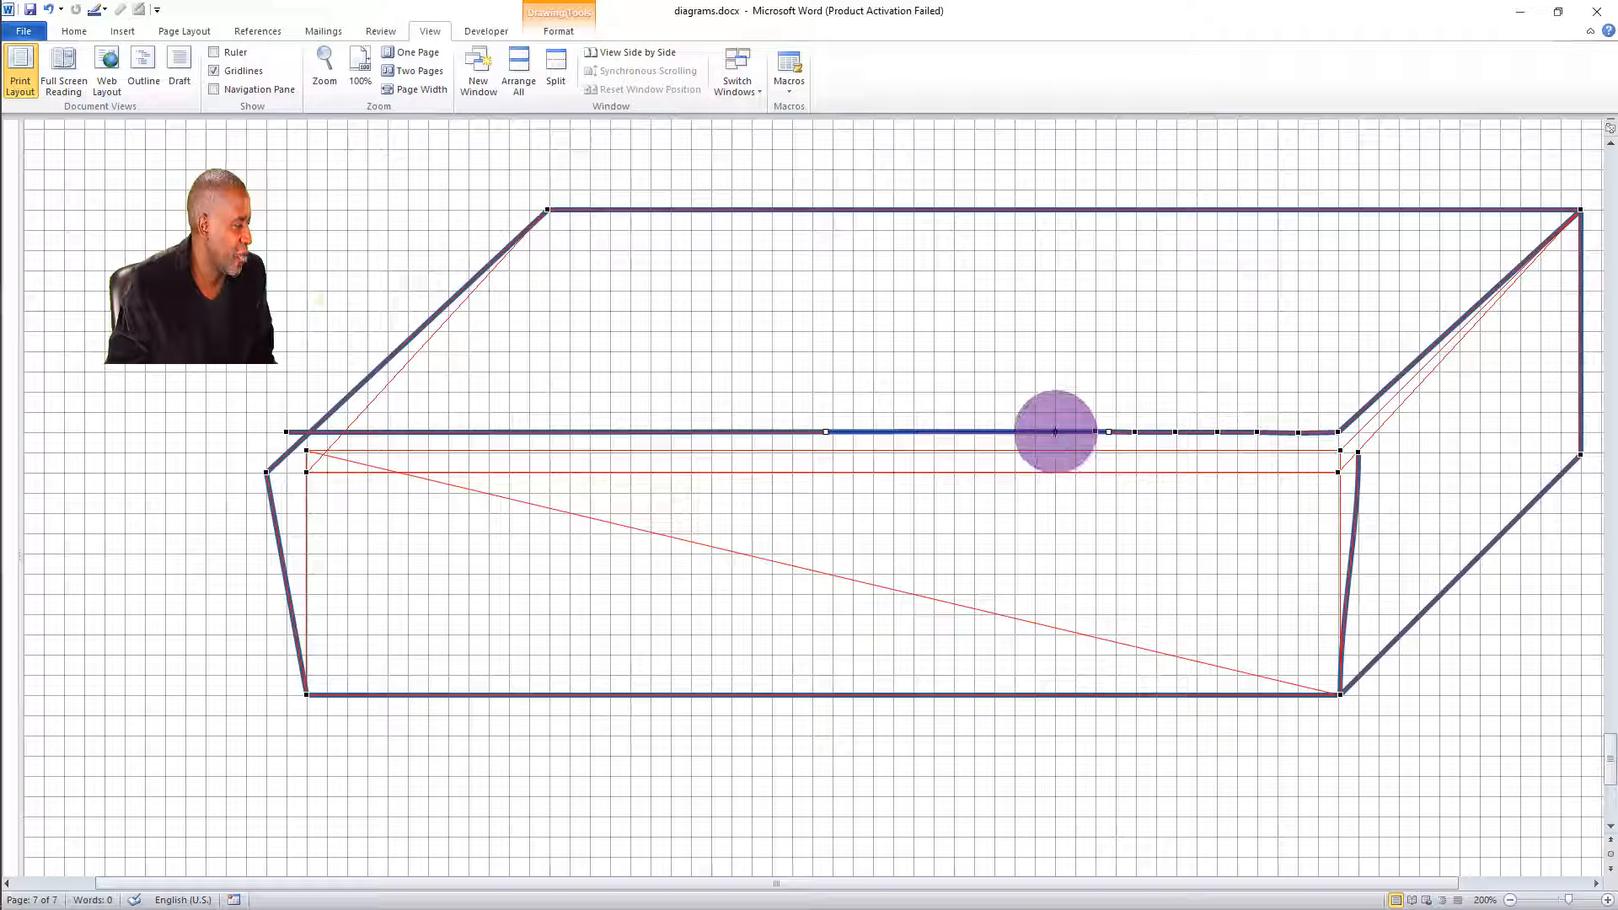
pyautogui.rightClick(1054, 432)
pyautogui.click(1095, 443)
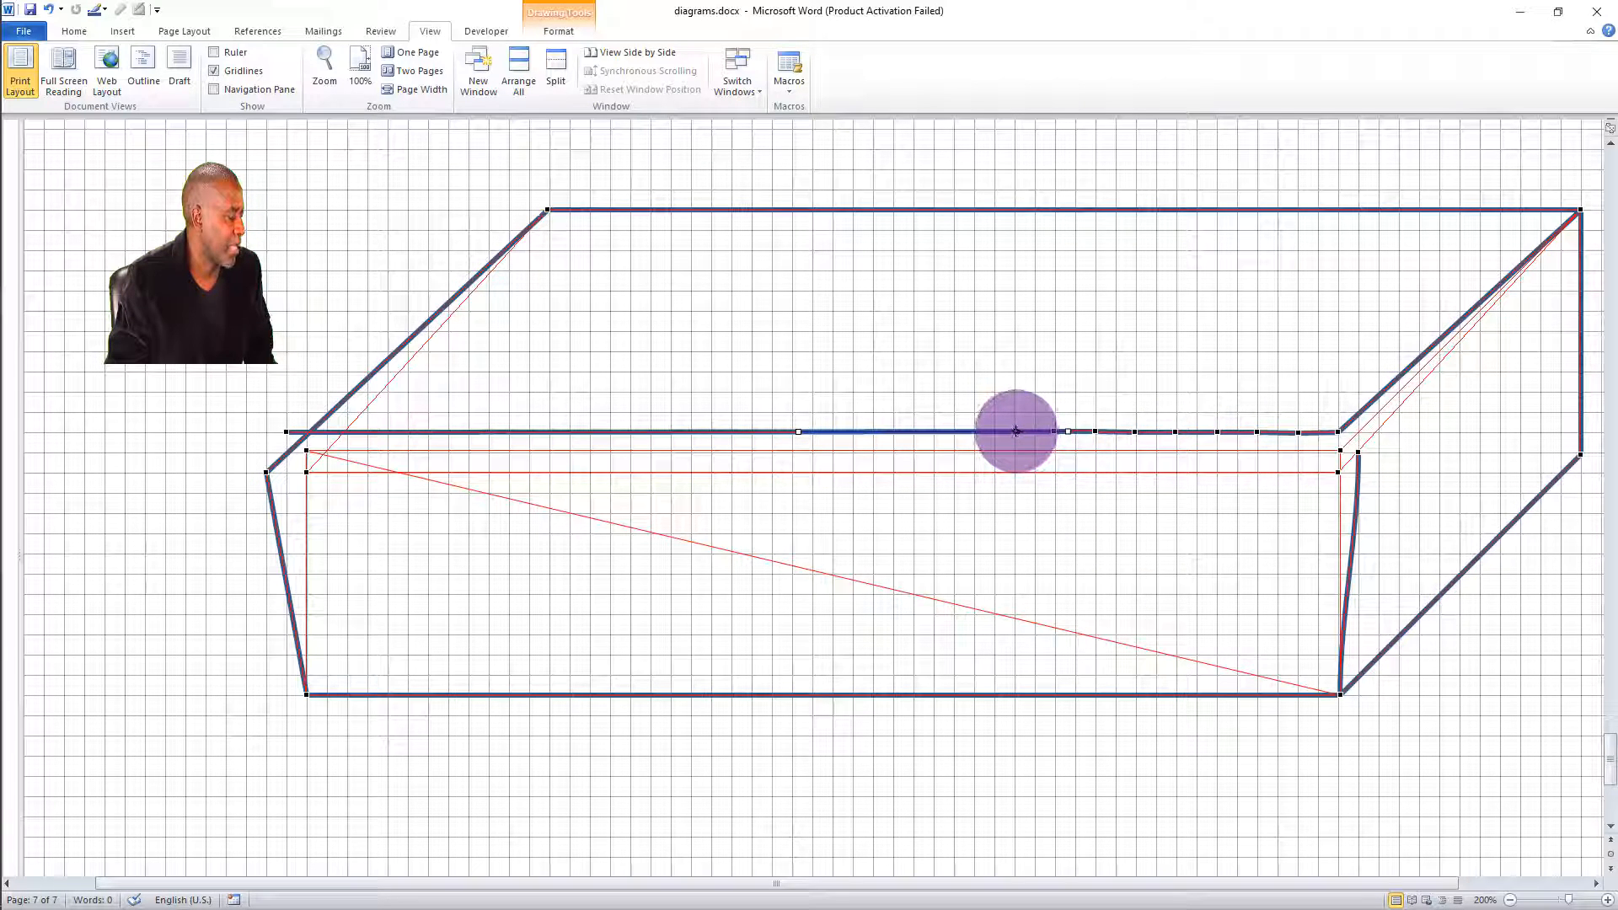
# Step: Continue along the front top edge with five points spaced two squares apart, sixteen to twenty-four grid squares from its right end
pyautogui.rightClick(1016, 432)
pyautogui.click(1050, 443)
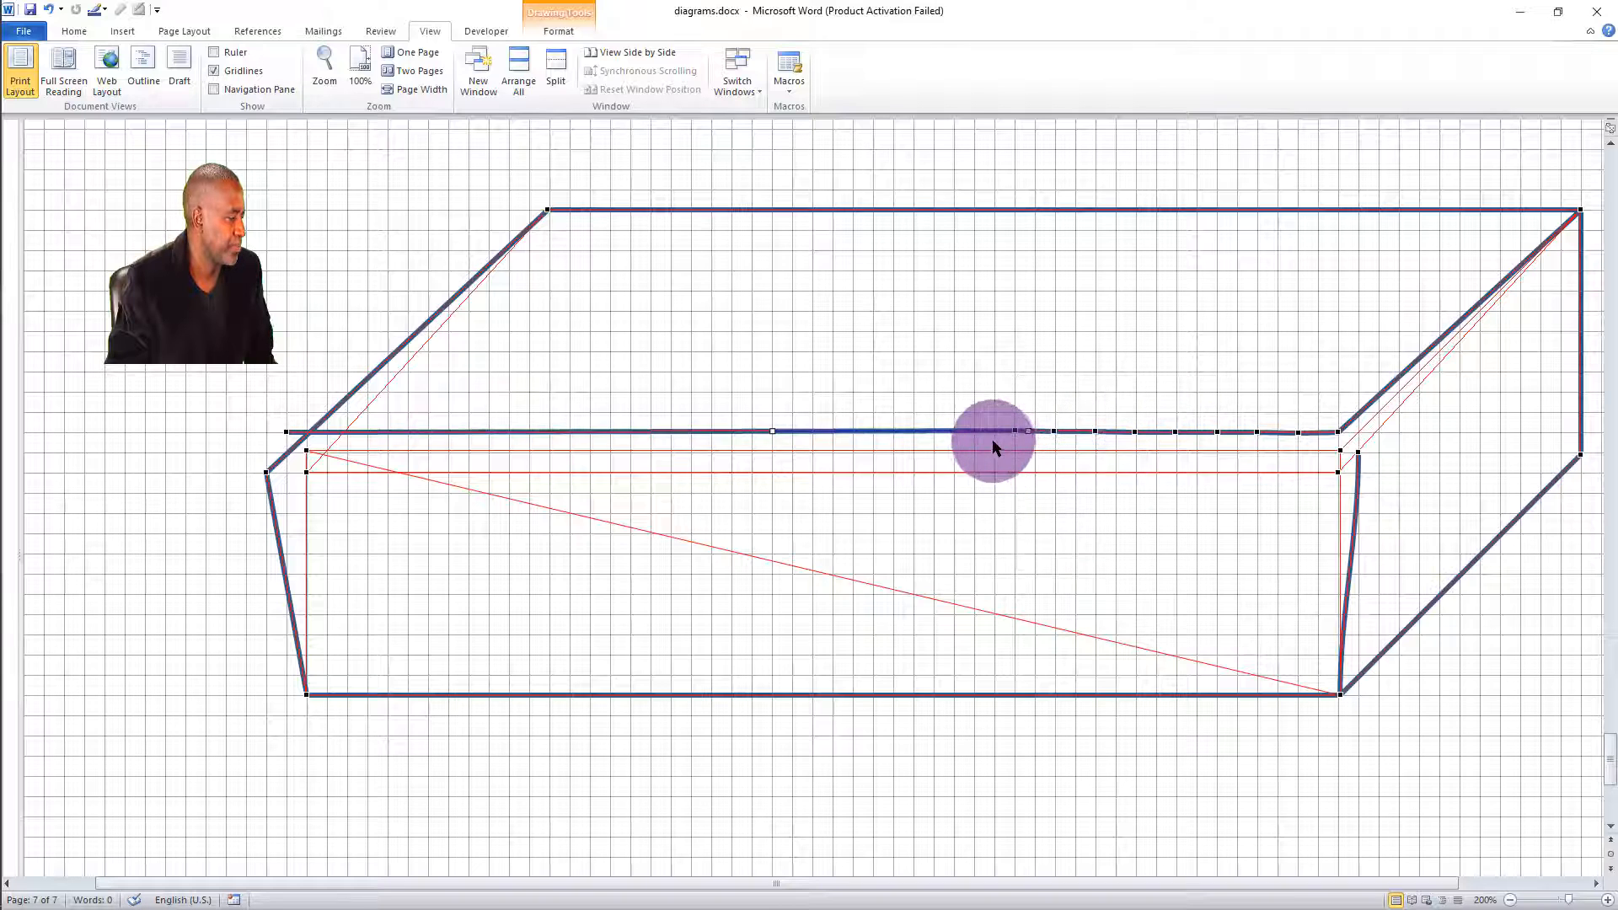
pyautogui.rightClick(976, 432)
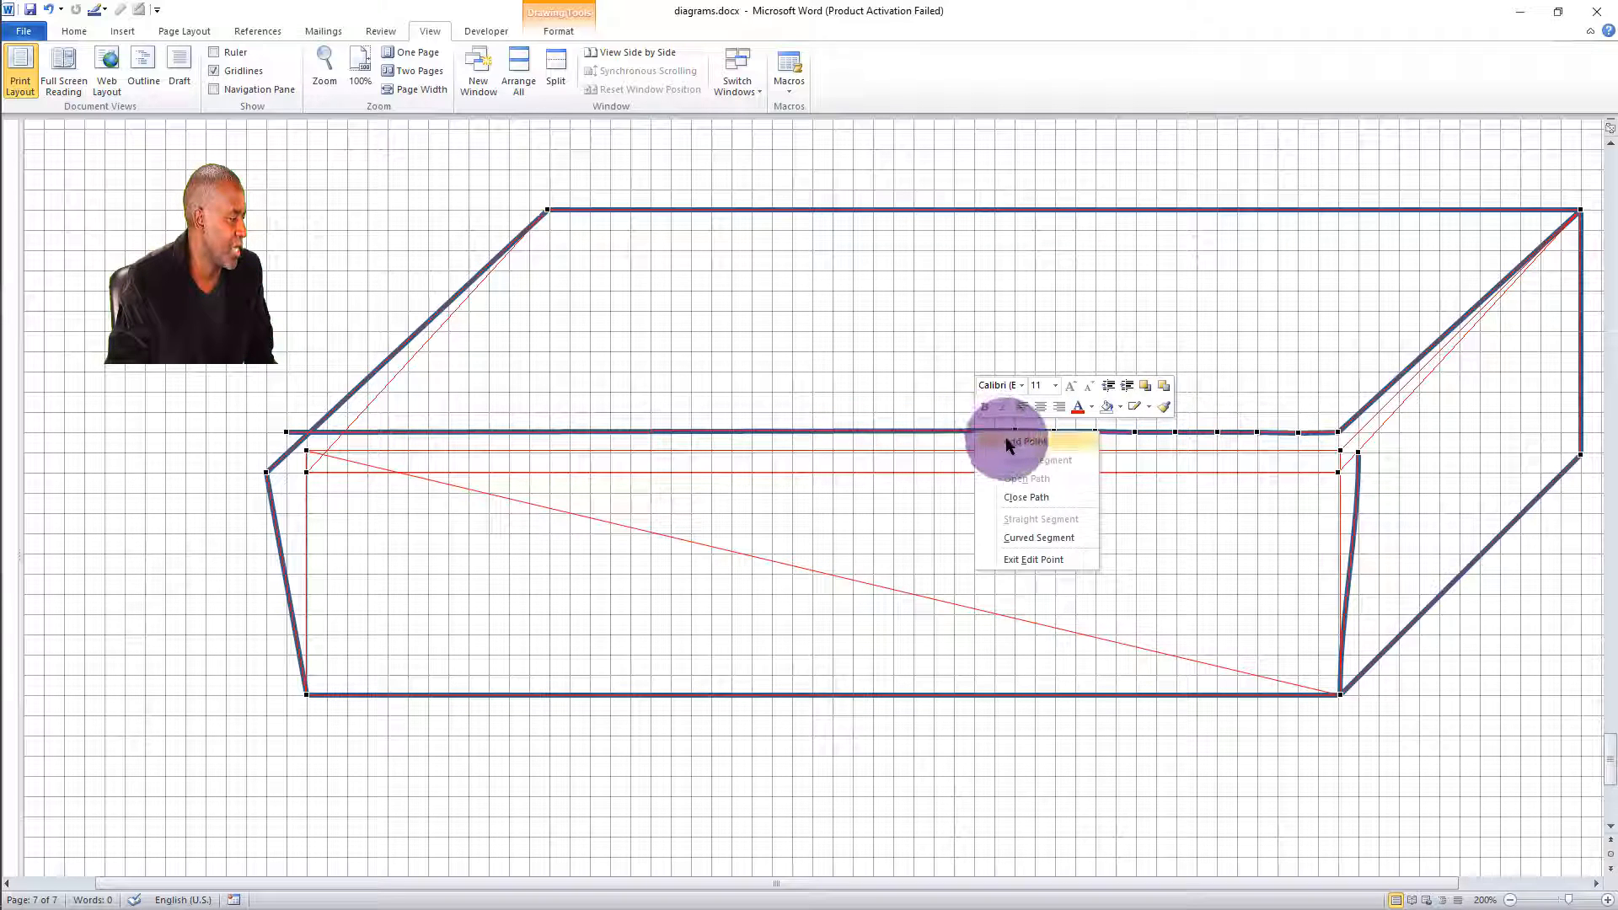
pyautogui.click(1008, 443)
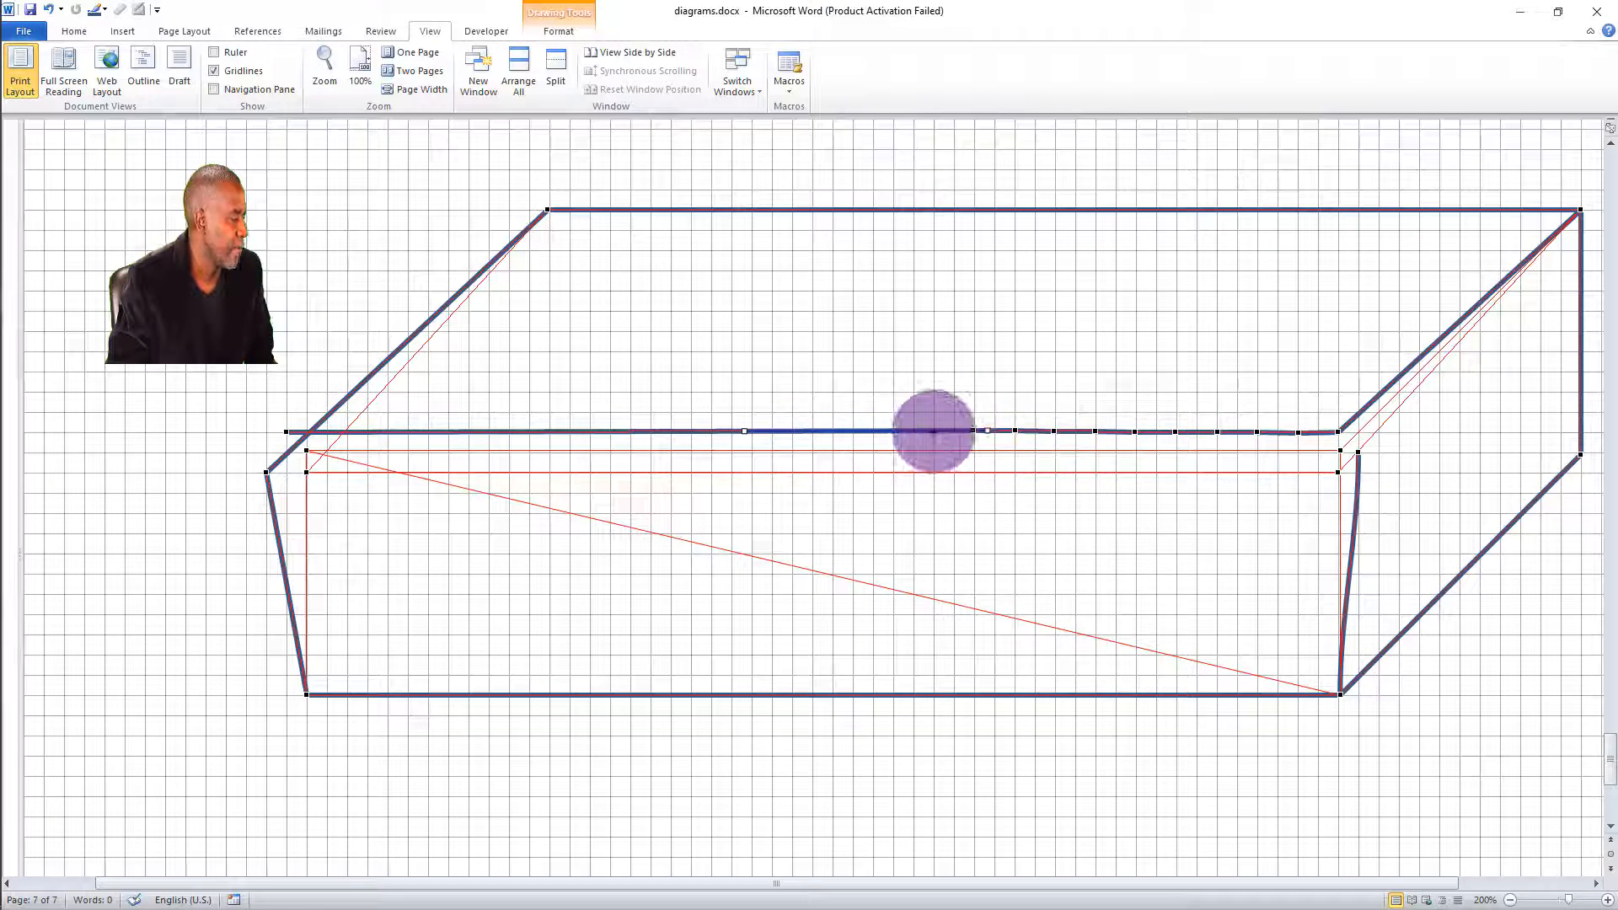
pyautogui.rightClick(934, 432)
pyautogui.click(963, 441)
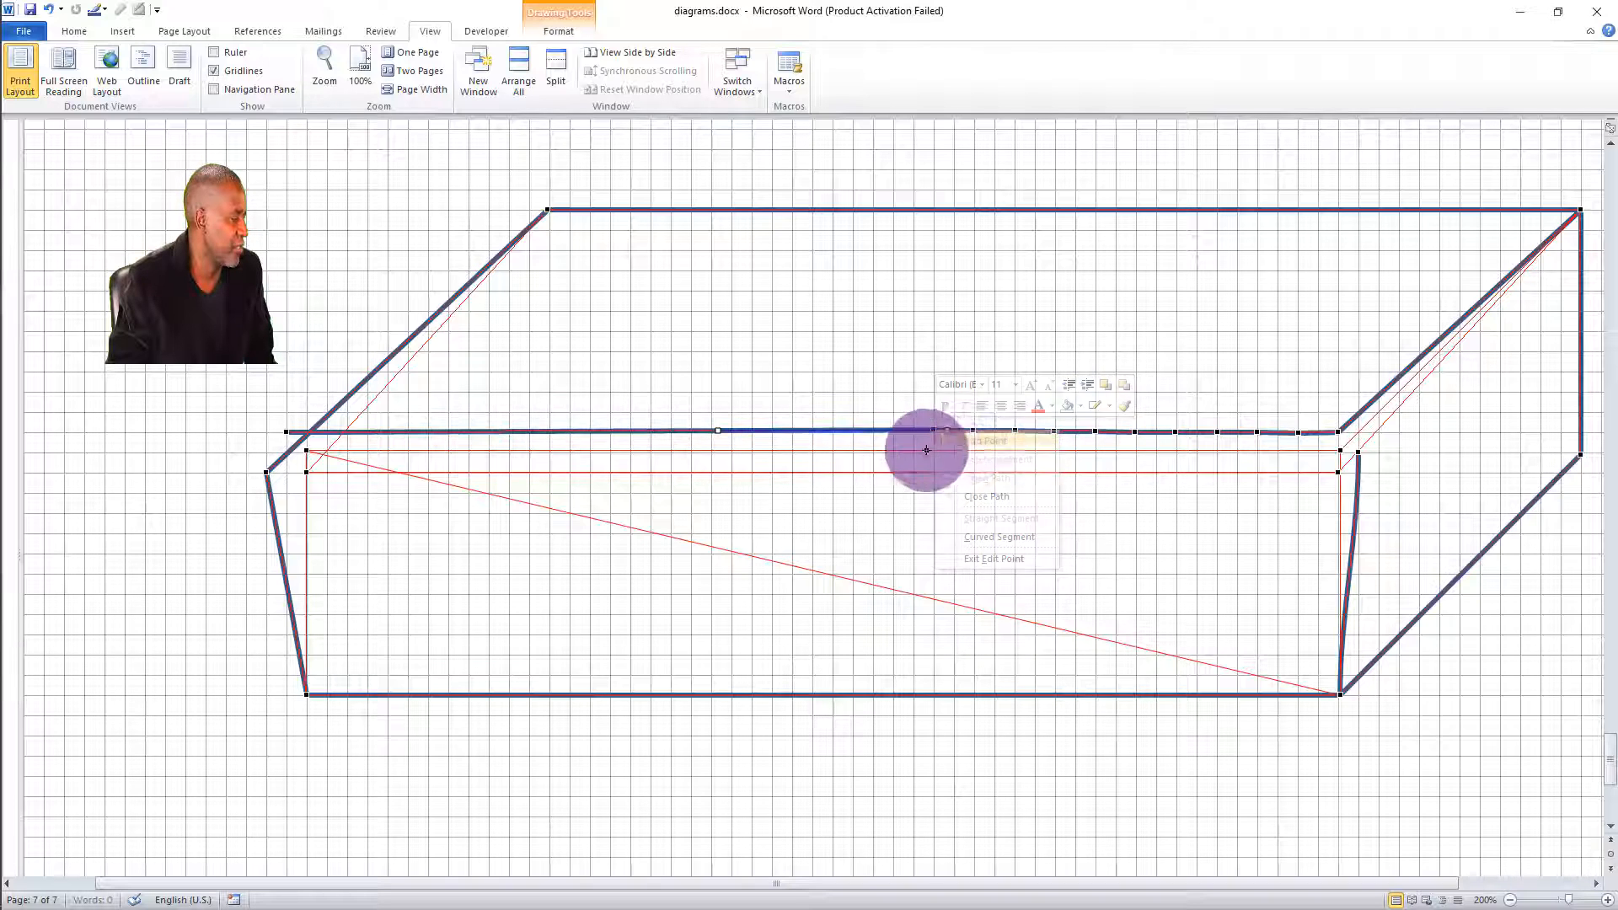
pyautogui.rightClick(895, 434)
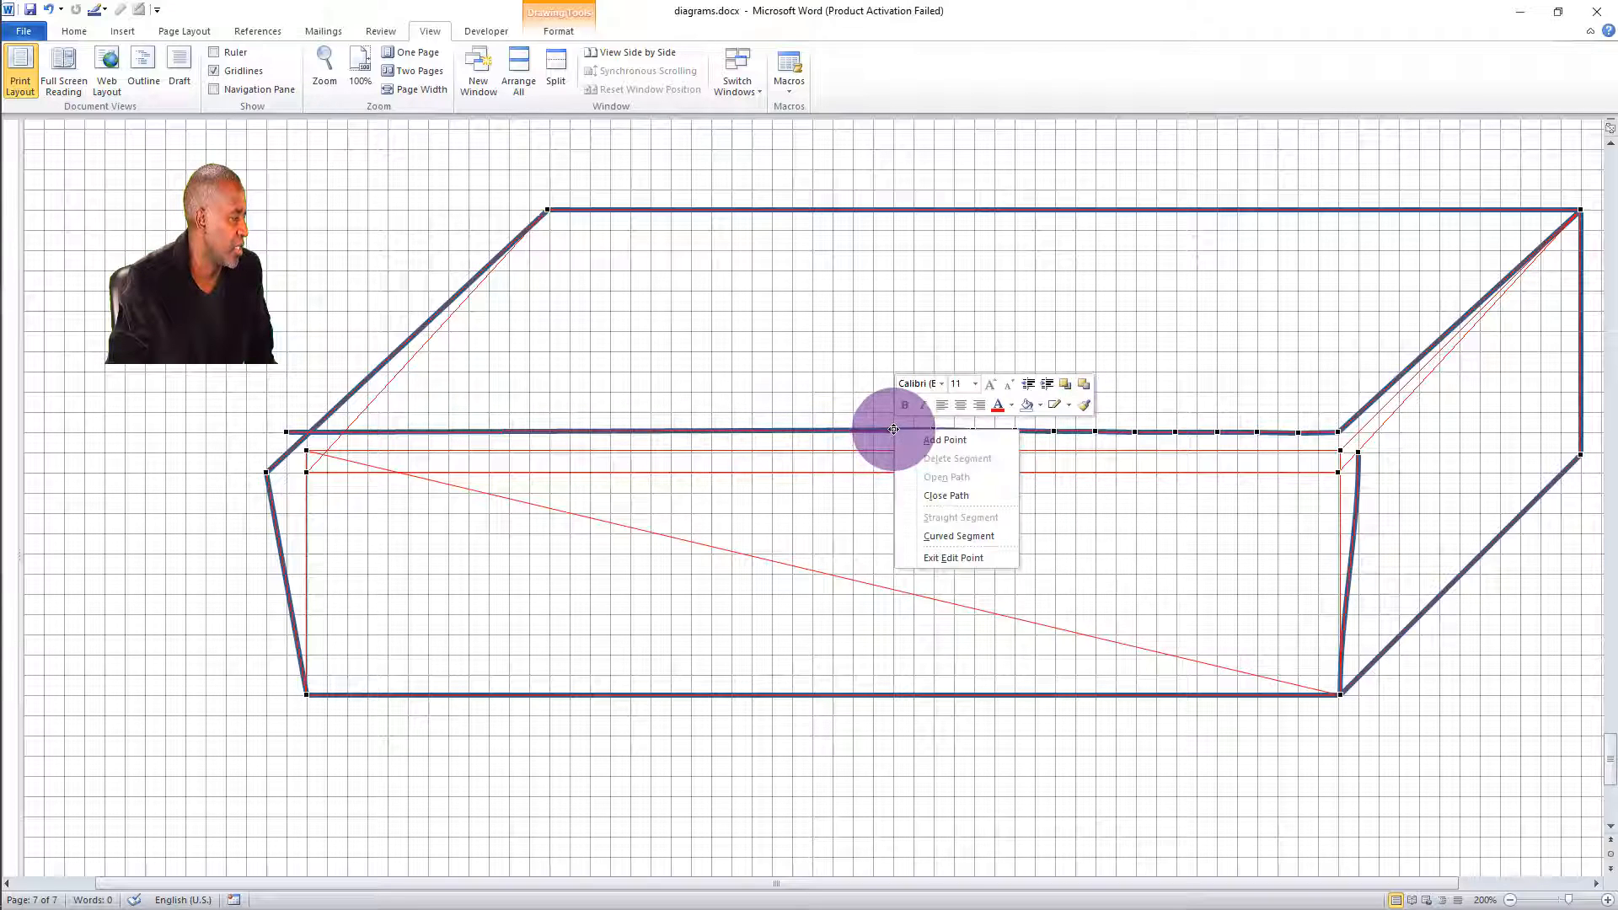
pyautogui.click(927, 443)
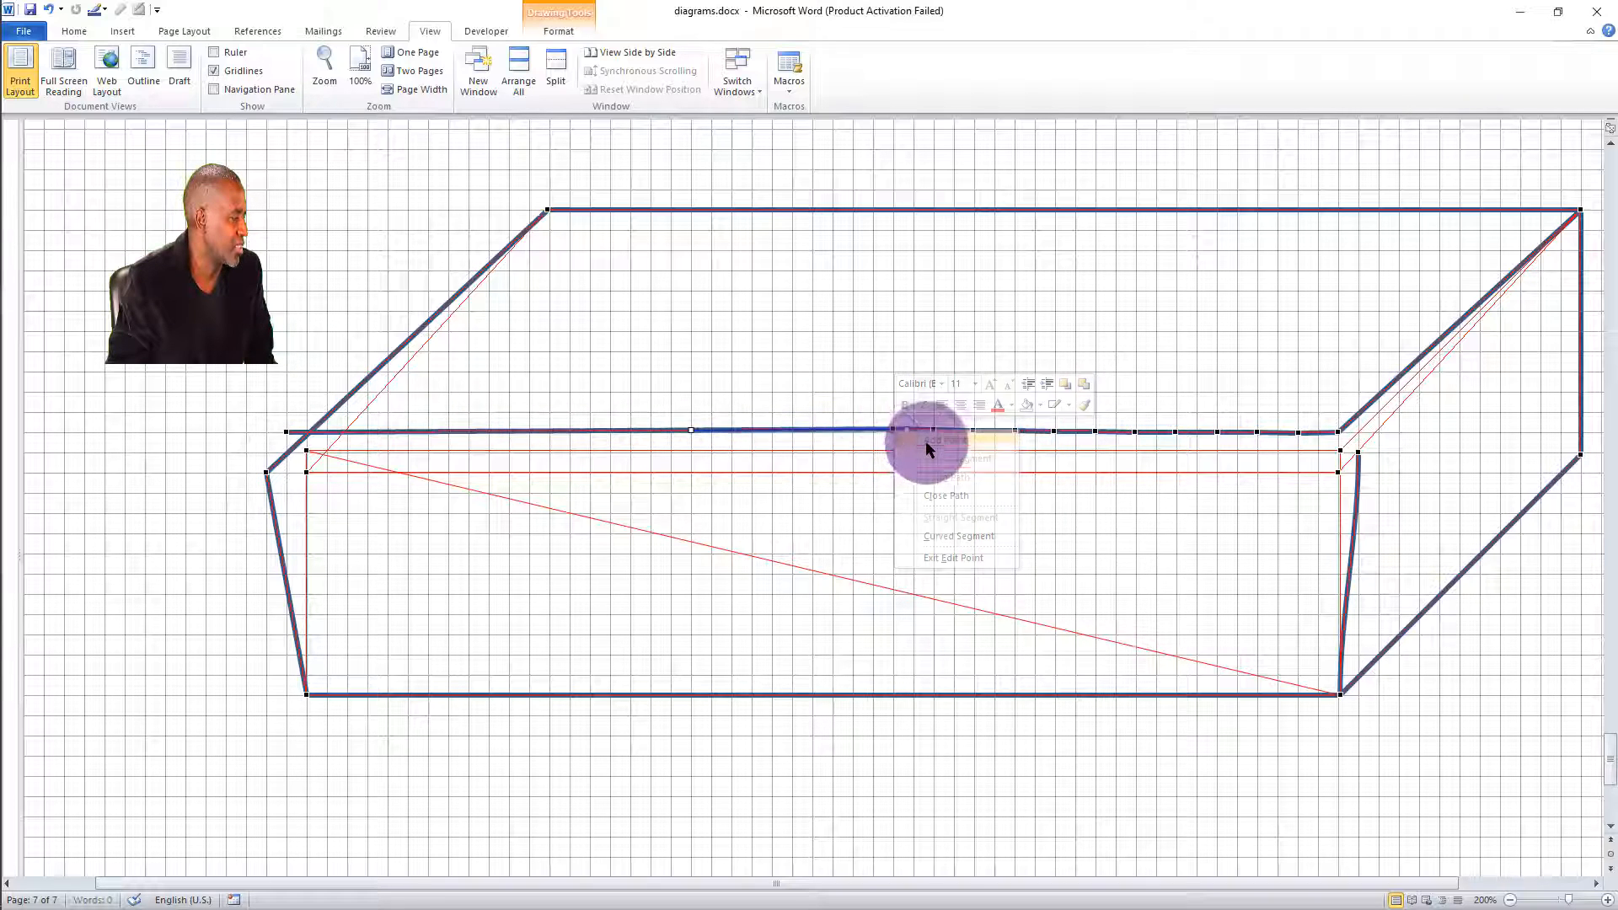
pyautogui.rightClick(854, 431)
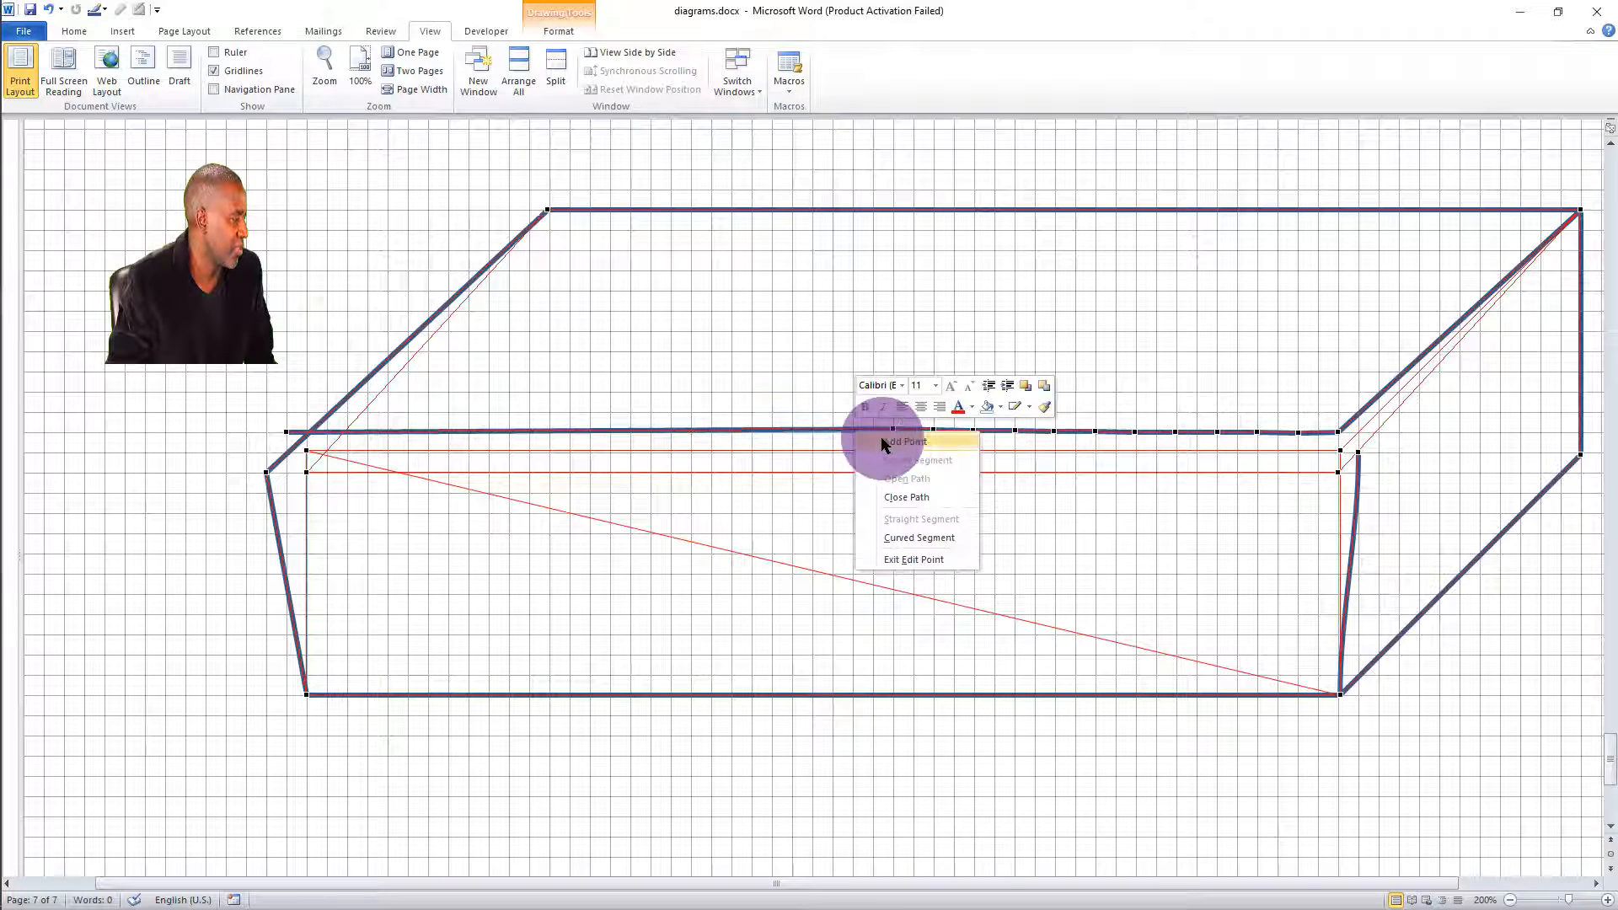
pyautogui.click(895, 441)
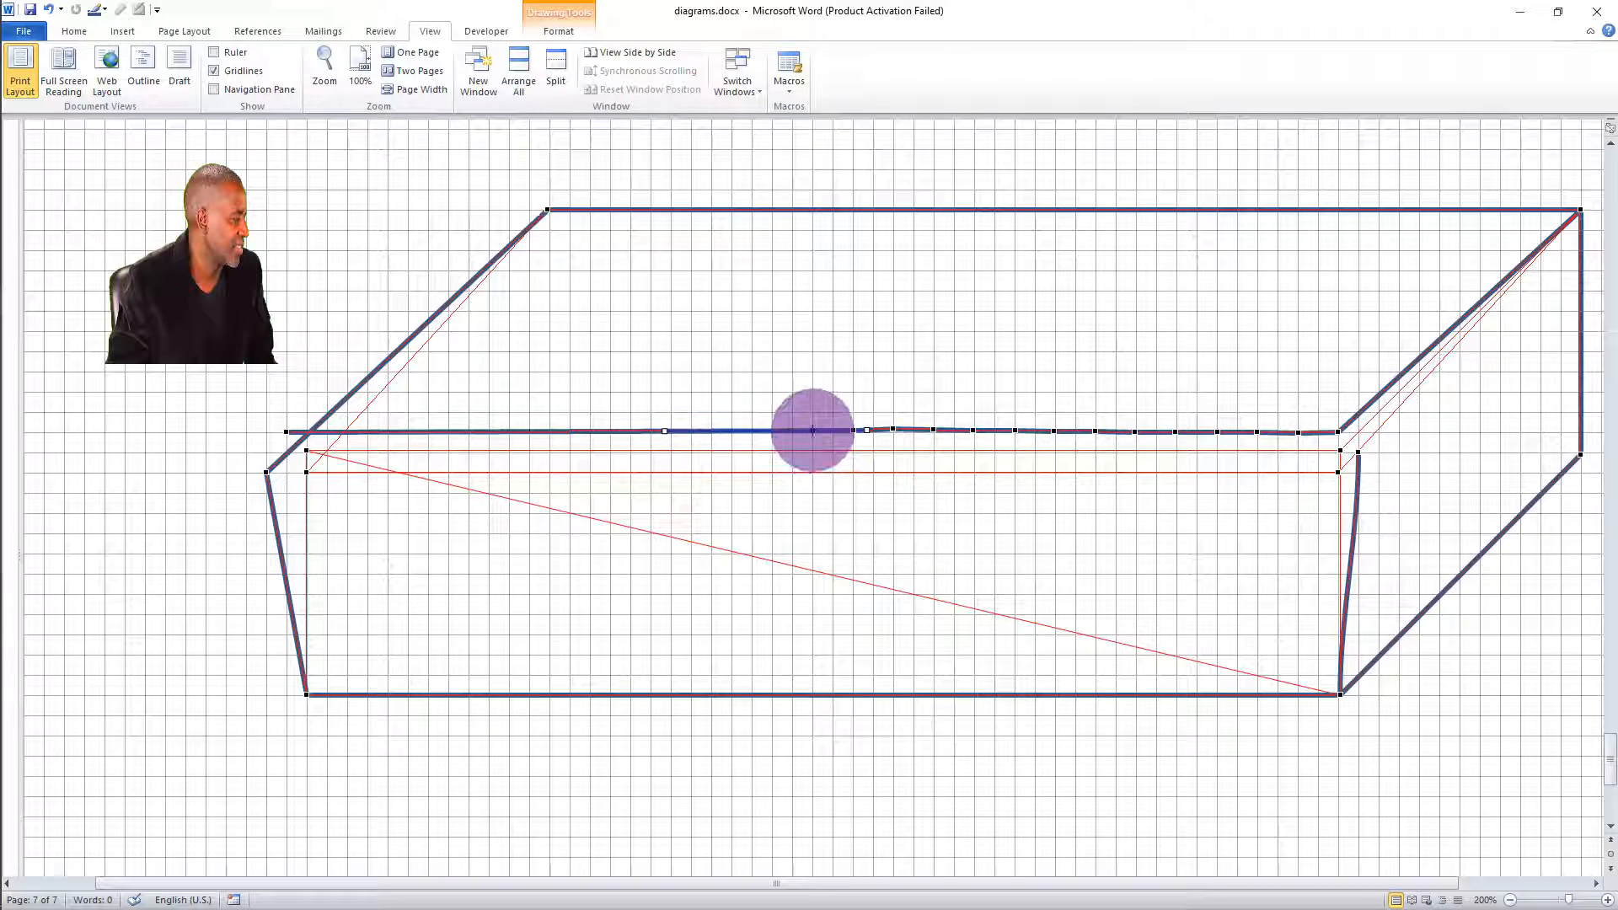
# Step: Add five more points every two squares on the front top edge, twenty-six to thirty-four grid squares from its right end
pyautogui.rightClick(811, 434)
pyautogui.click(852, 442)
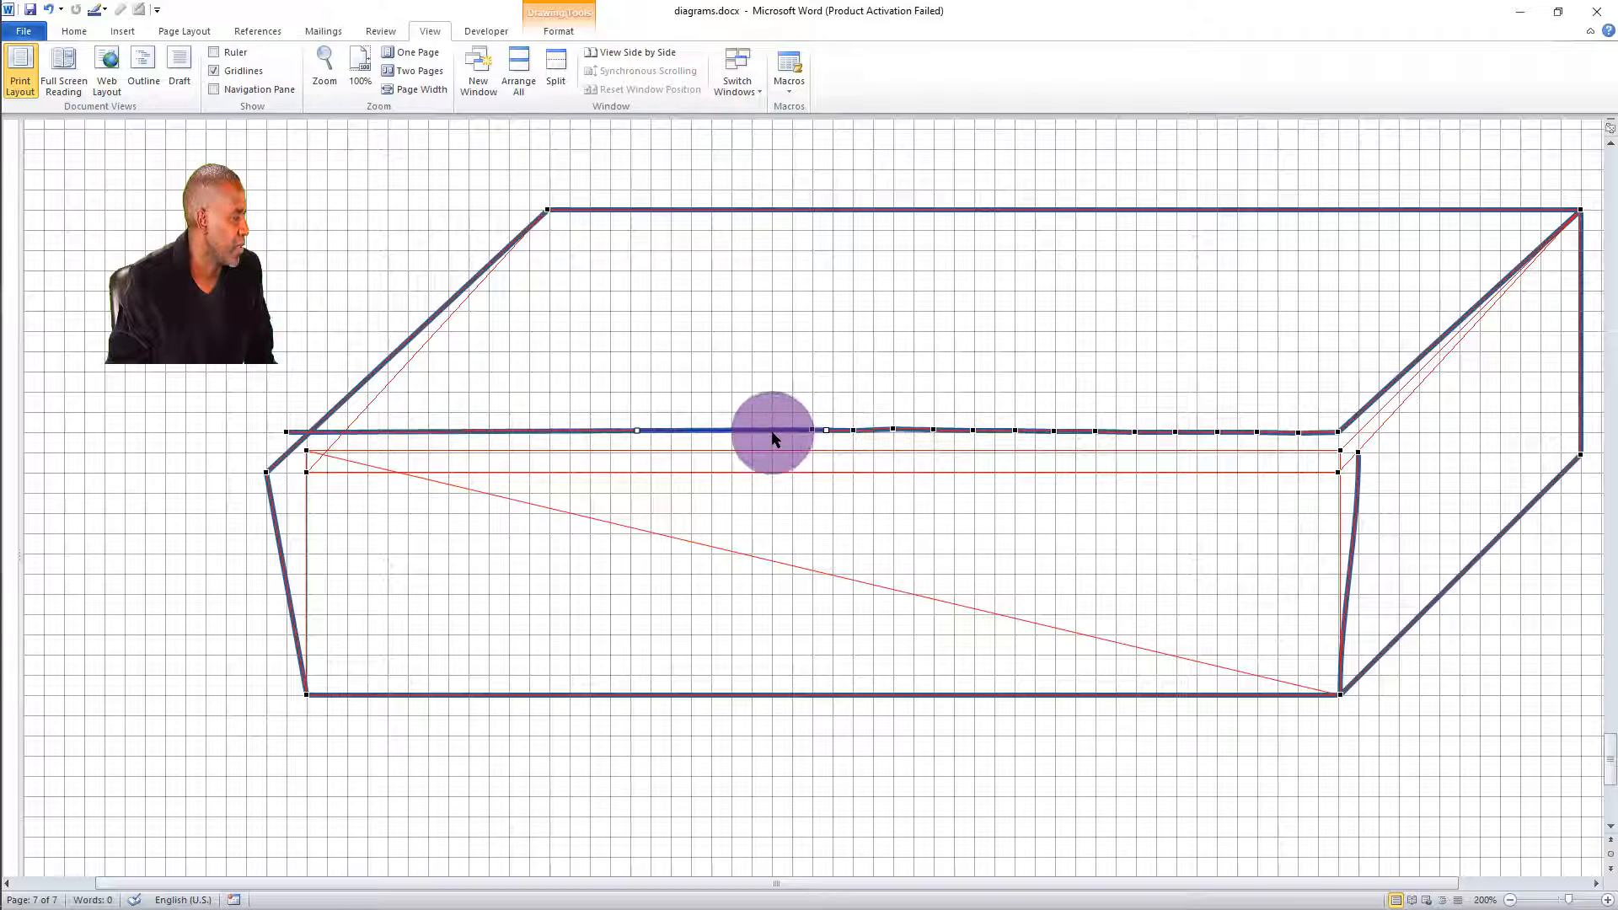
pyautogui.rightClick(772, 431)
pyautogui.click(822, 441)
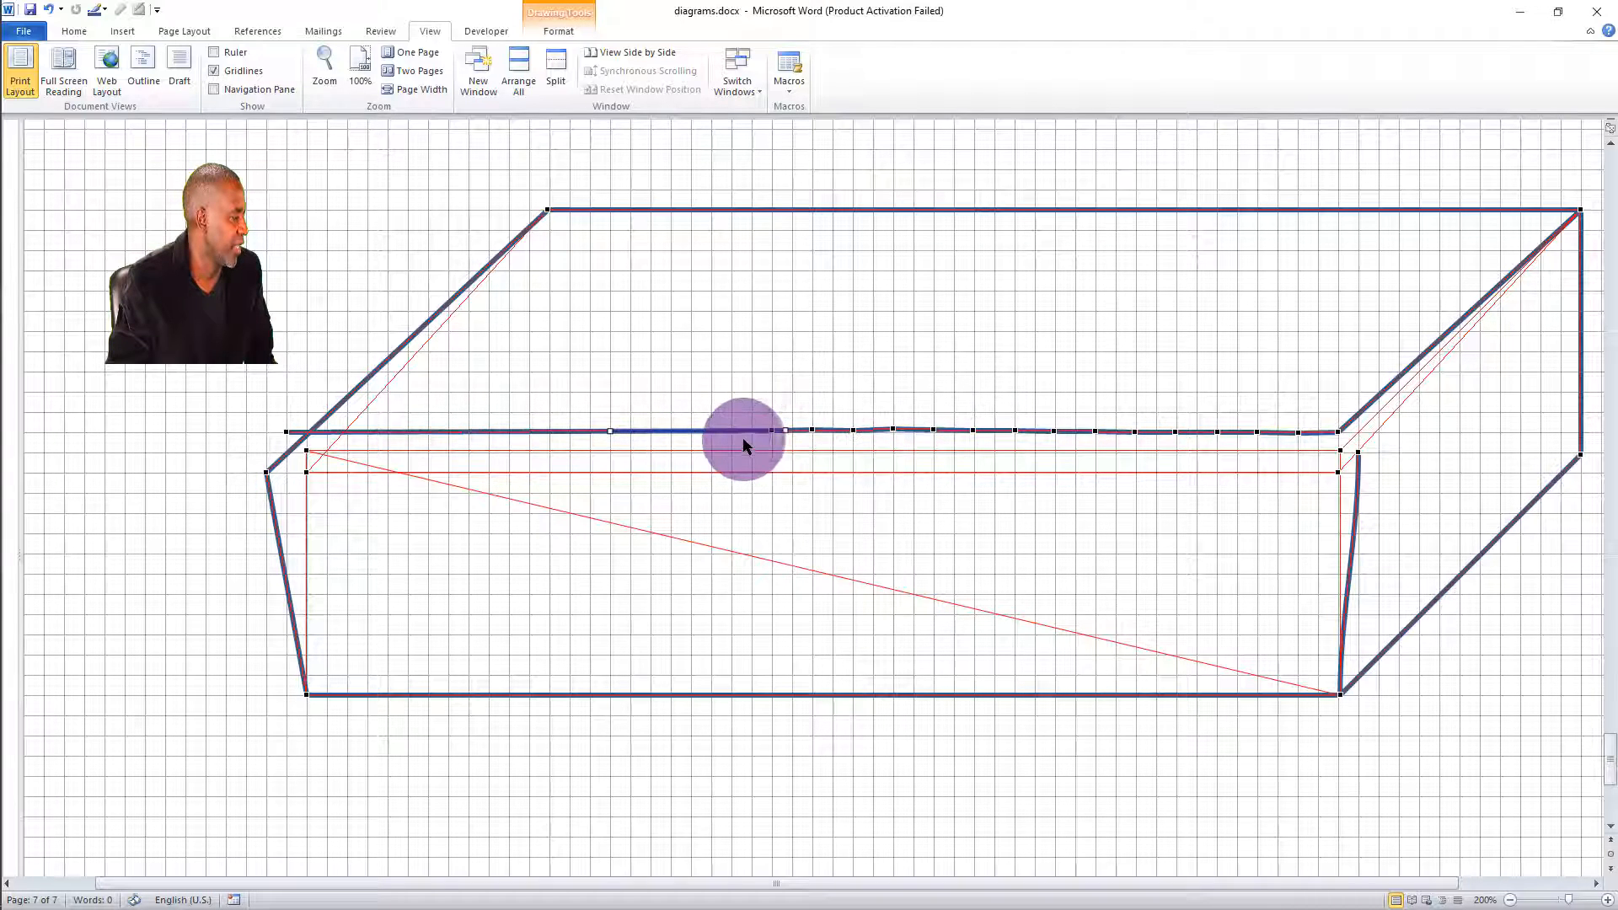
pyautogui.rightClick(730, 432)
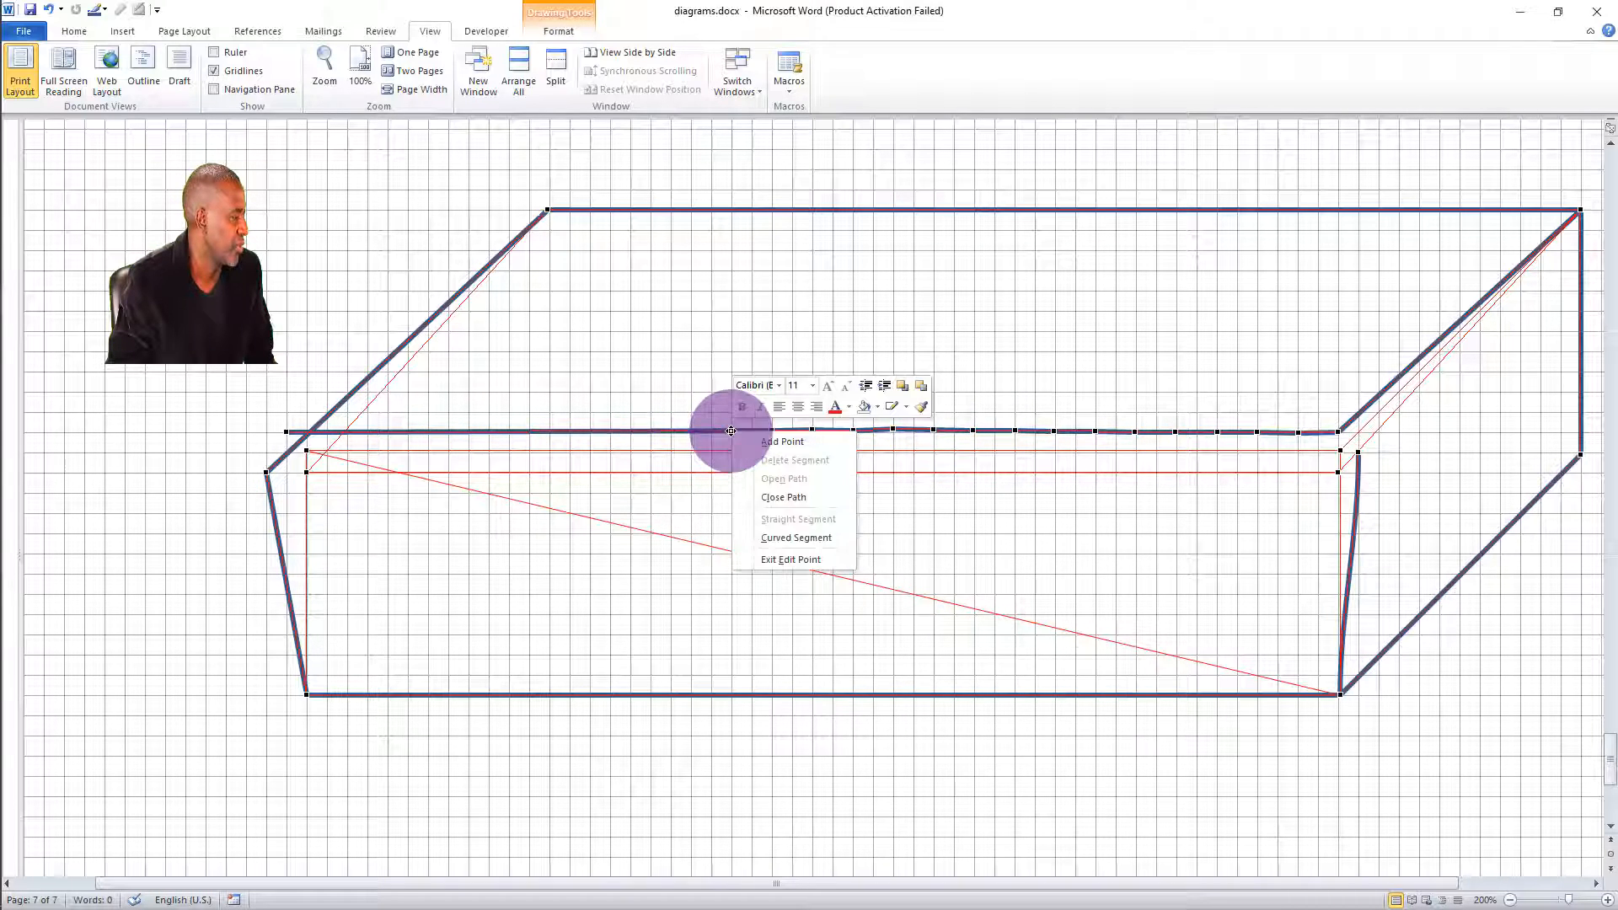
pyautogui.click(772, 442)
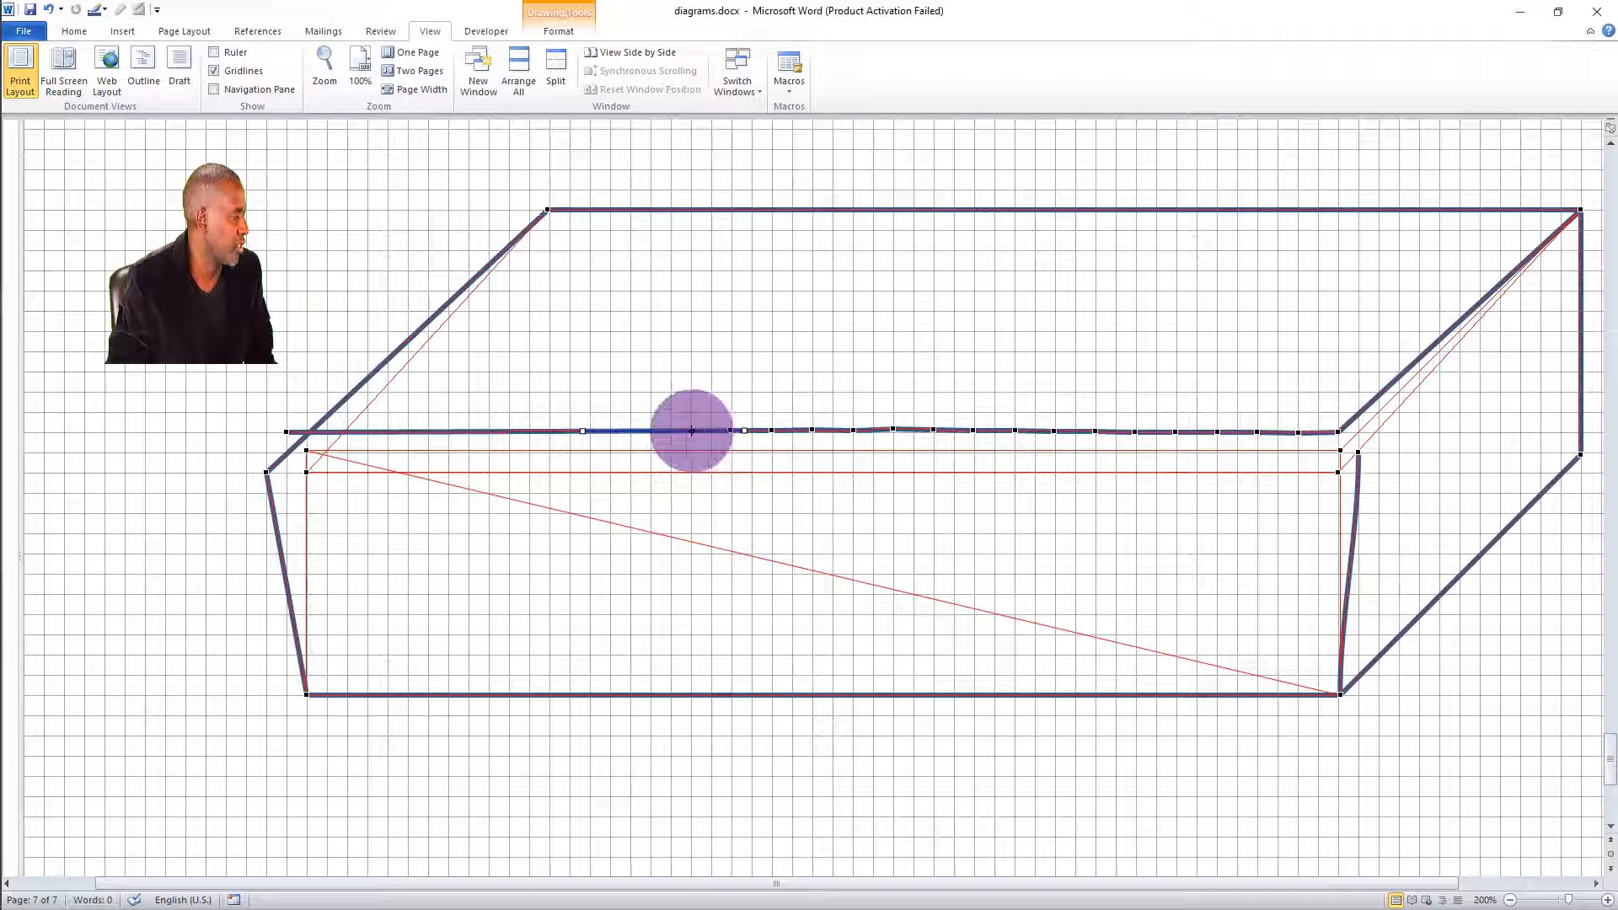
pyautogui.rightClick(691, 430)
pyautogui.click(725, 444)
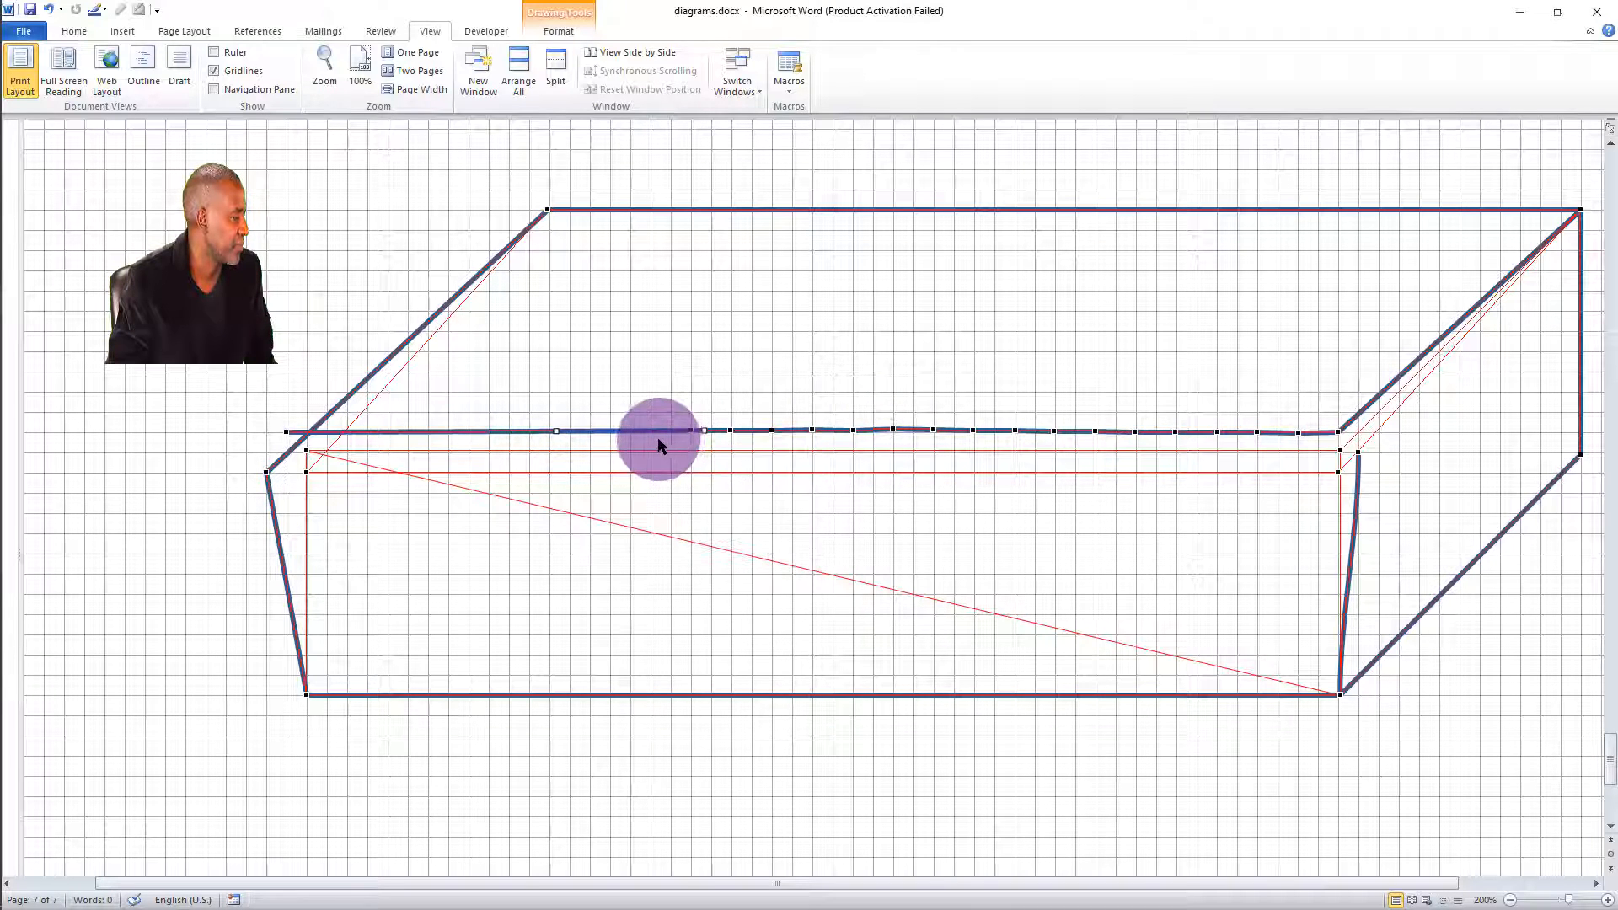
pyautogui.rightClick(653, 434)
pyautogui.click(687, 442)
pyautogui.rightClick(611, 439)
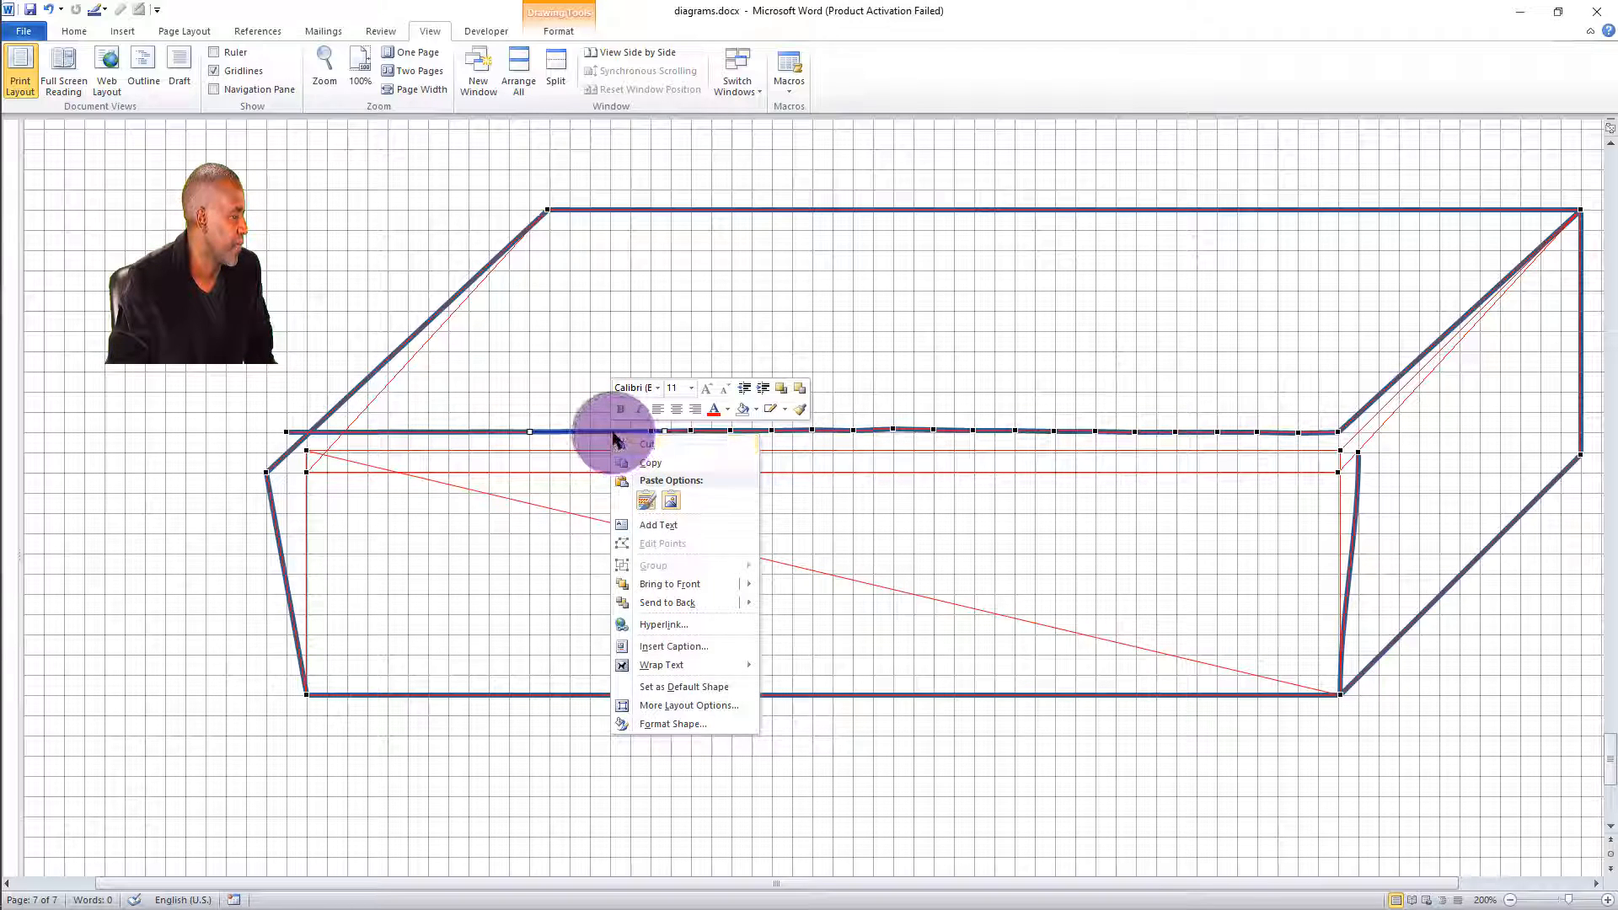
pyautogui.click(612, 432)
pyautogui.rightClick(611, 432)
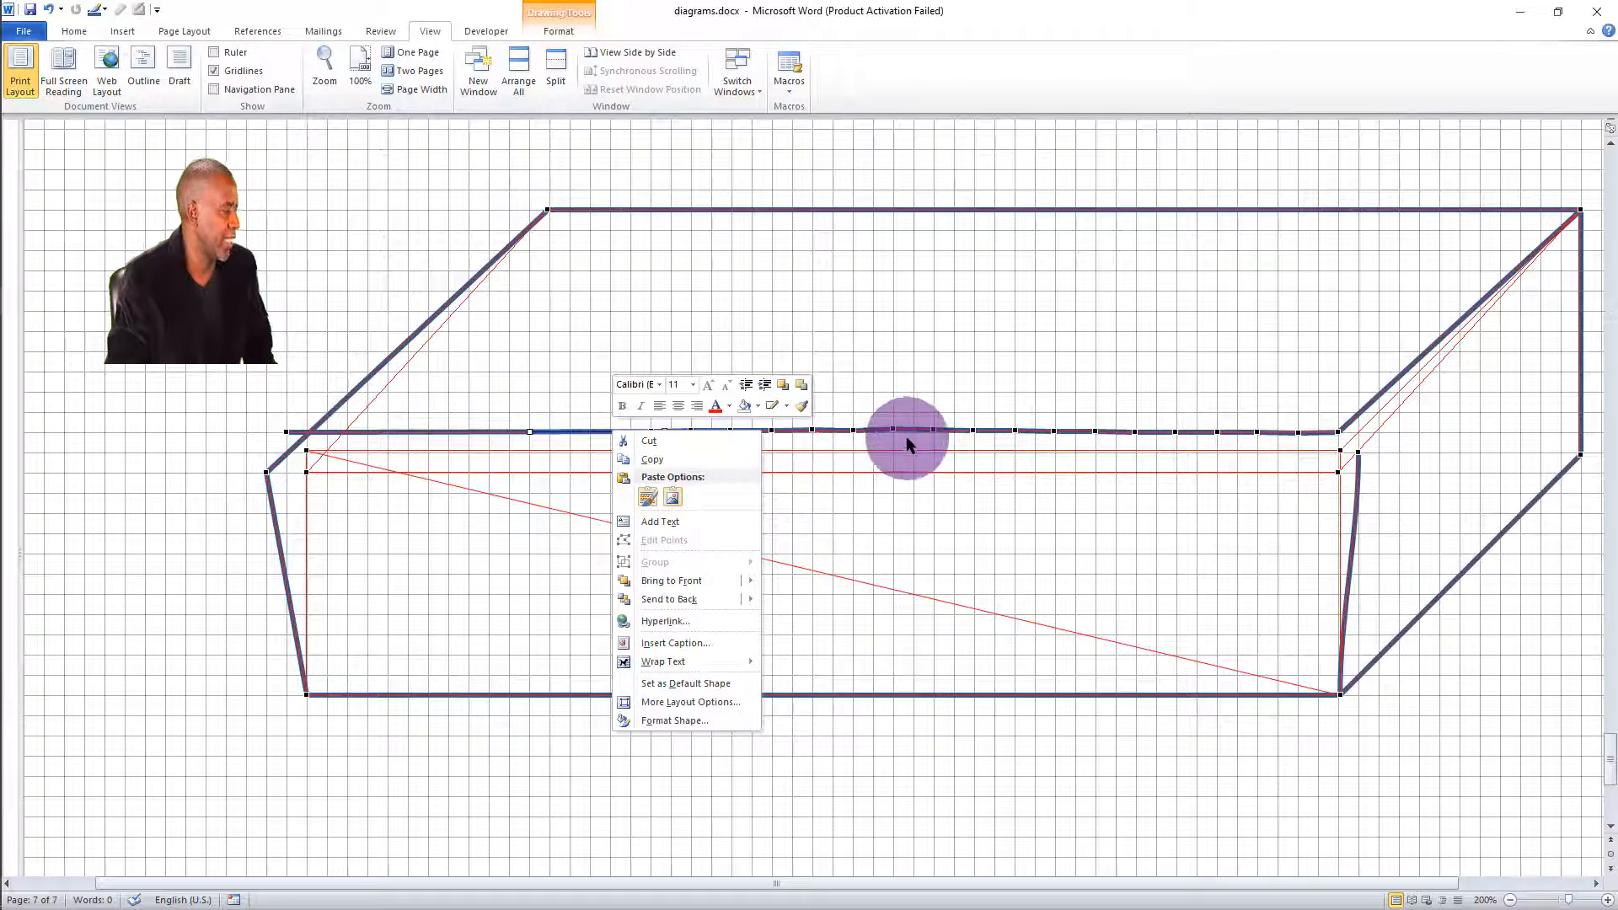
pyautogui.click(985, 434)
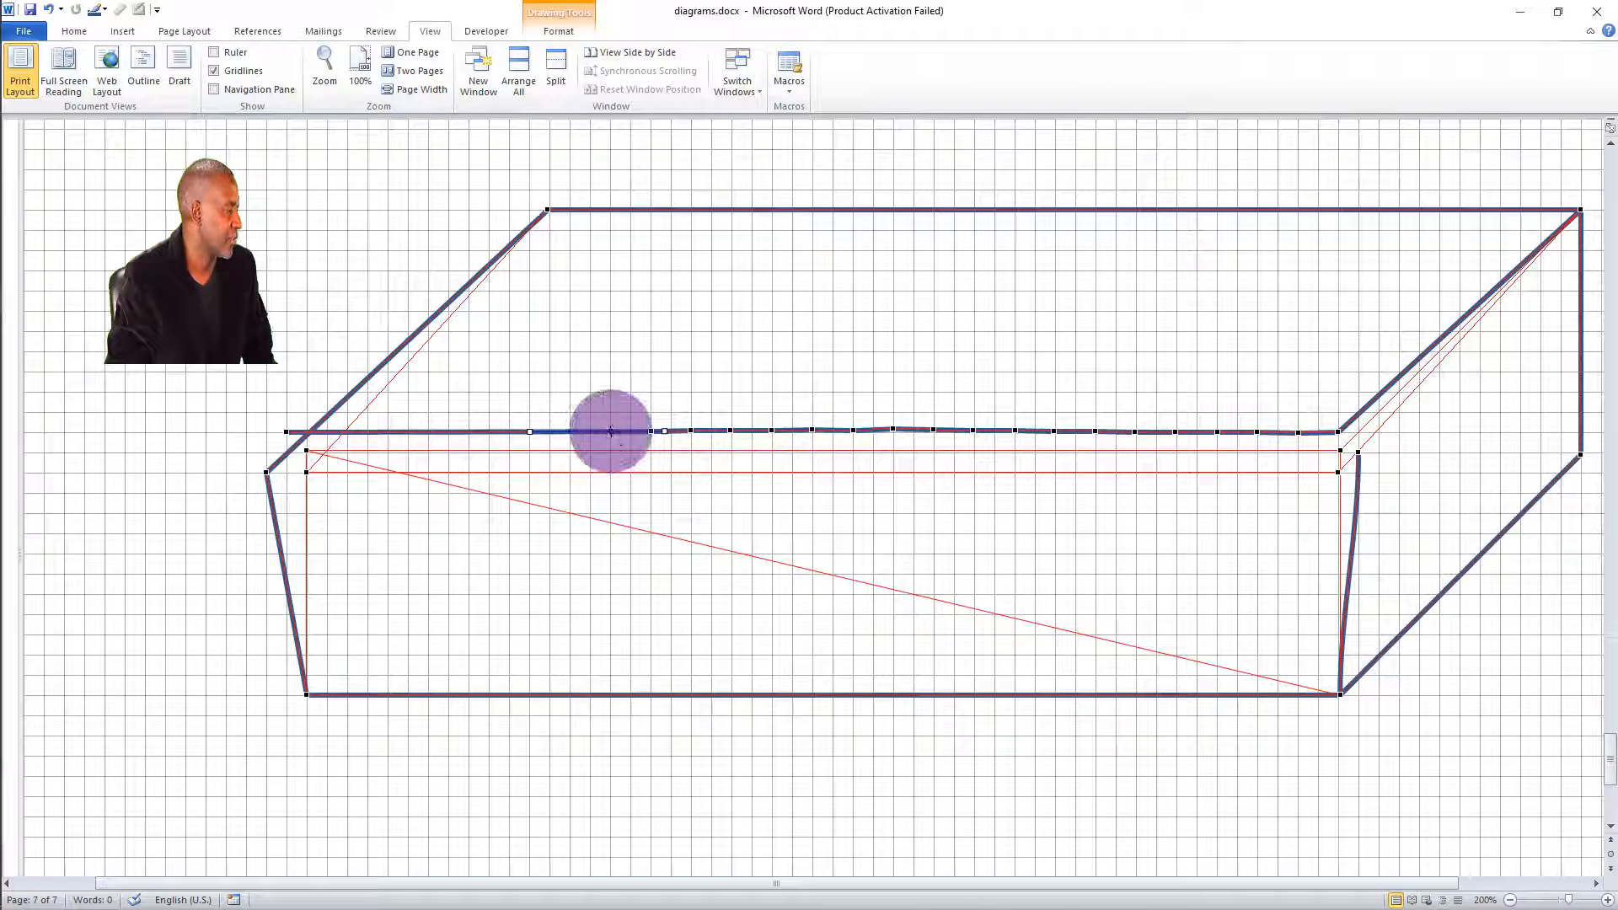
# Step: Add six points to the front top edge every two squares, from thirty-six to forty-six grid squares left of its right end
pyautogui.rightClick(610, 431)
pyautogui.click(642, 441)
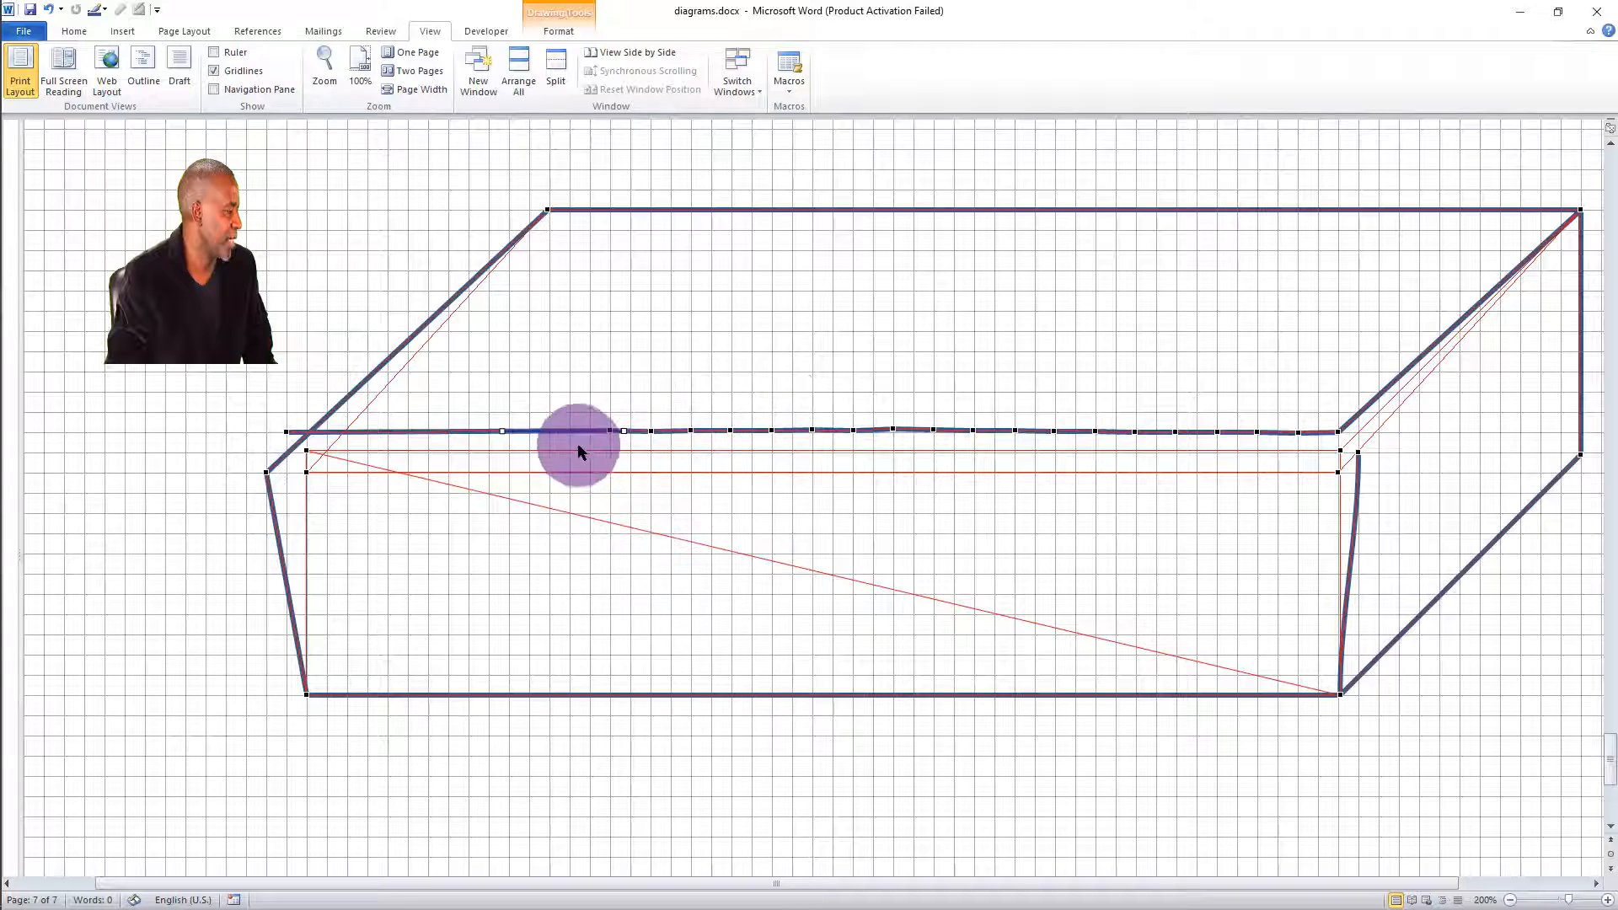
pyautogui.rightClick(572, 433)
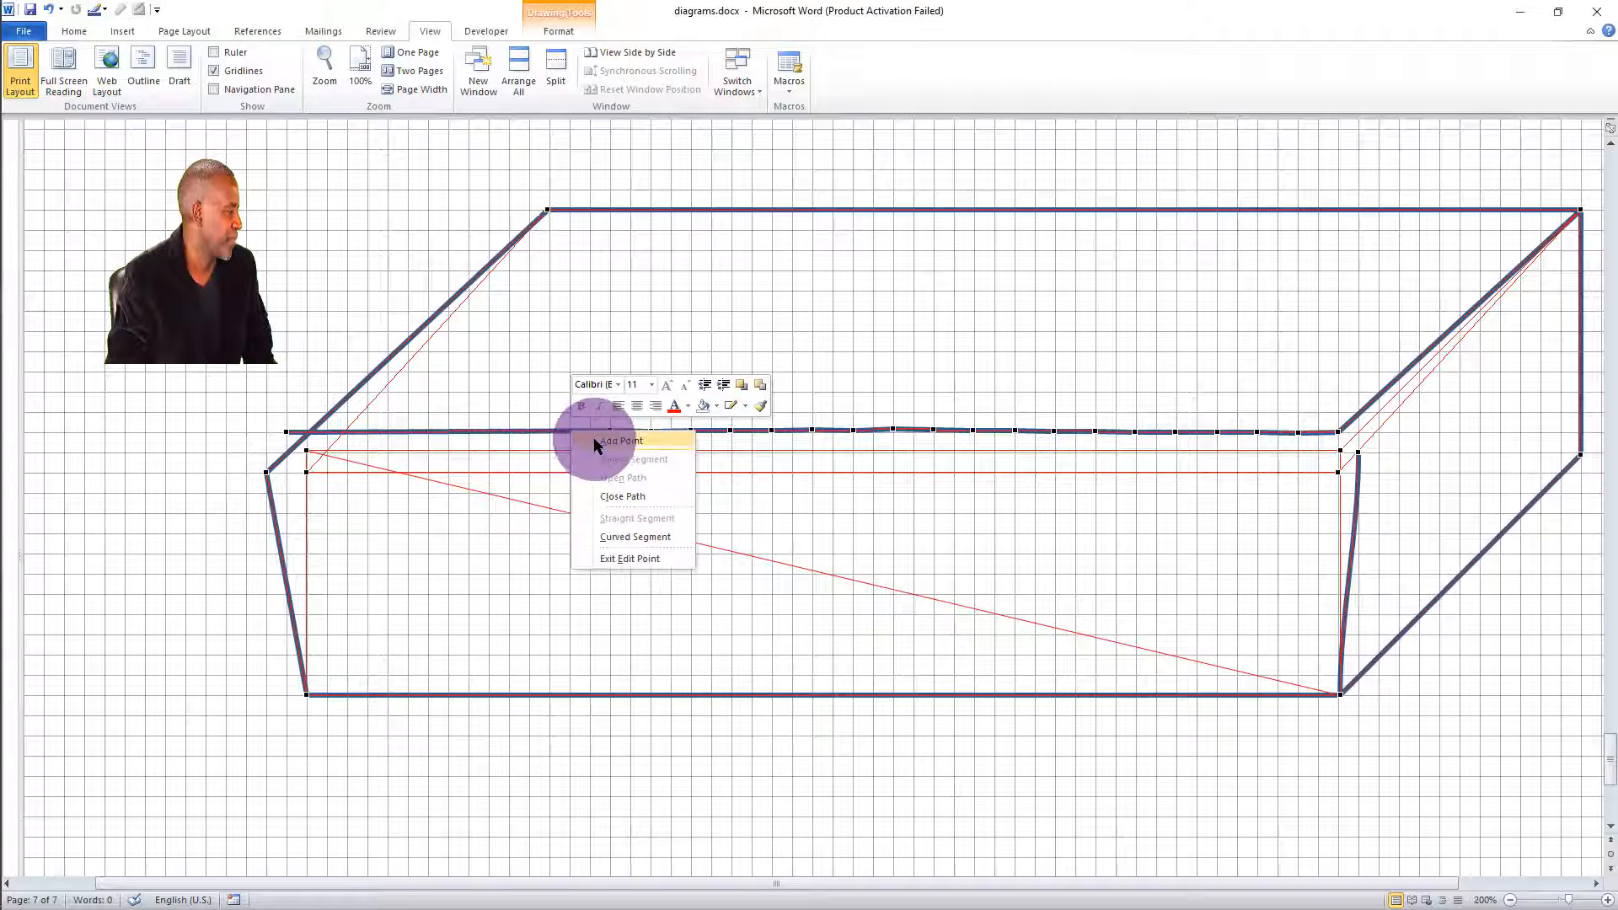
pyautogui.click(620, 441)
pyautogui.rightClick(529, 432)
pyautogui.click(566, 440)
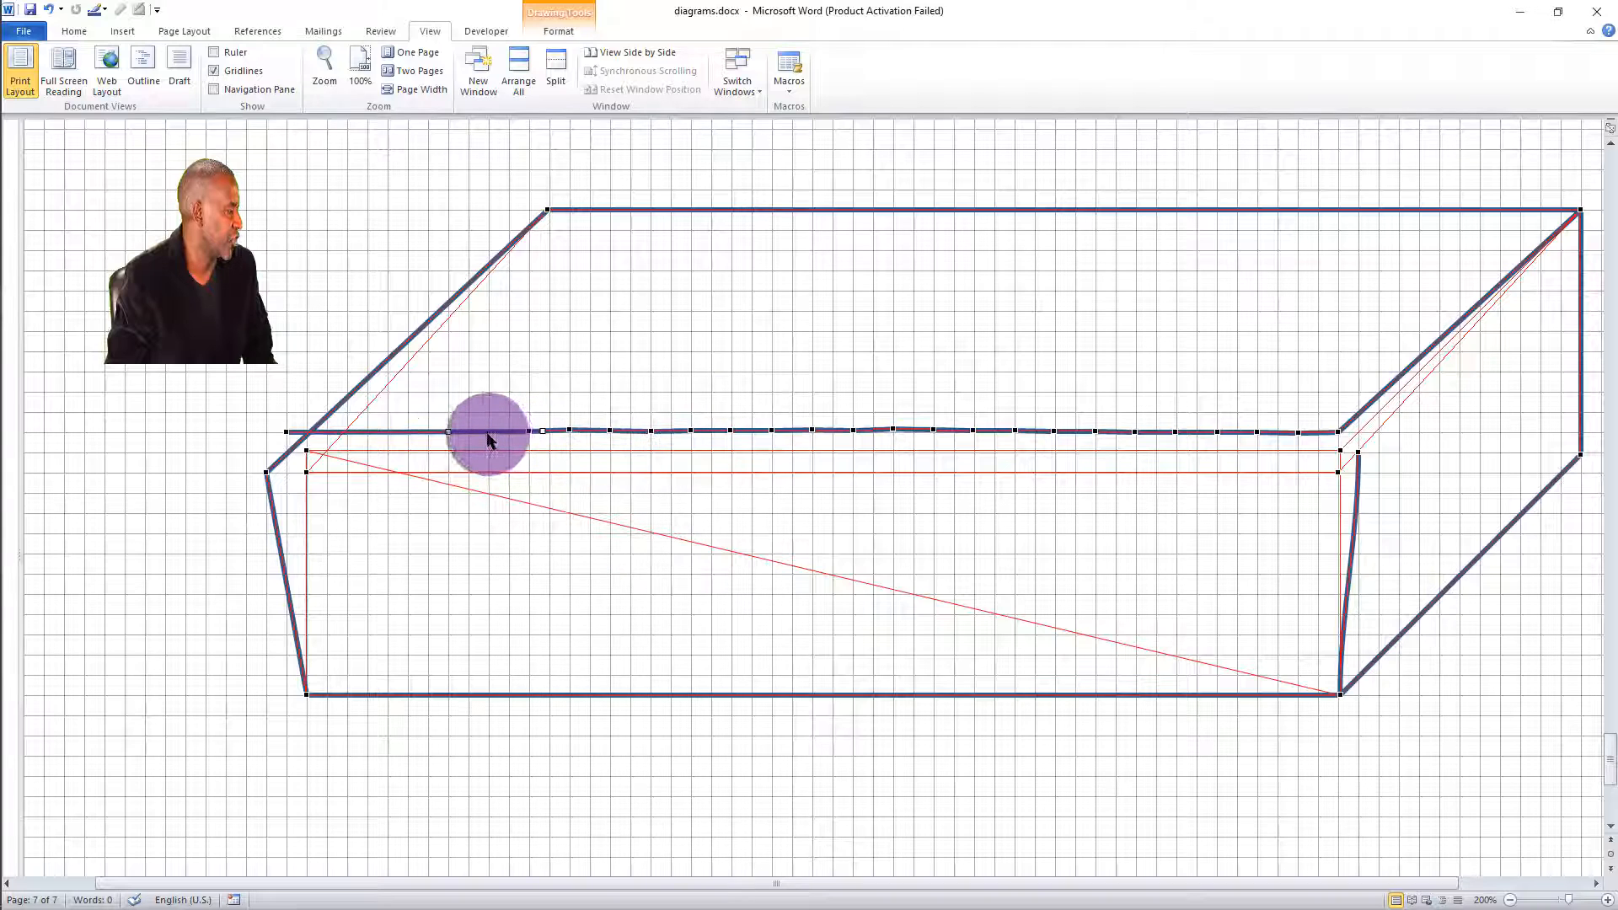
pyautogui.rightClick(487, 433)
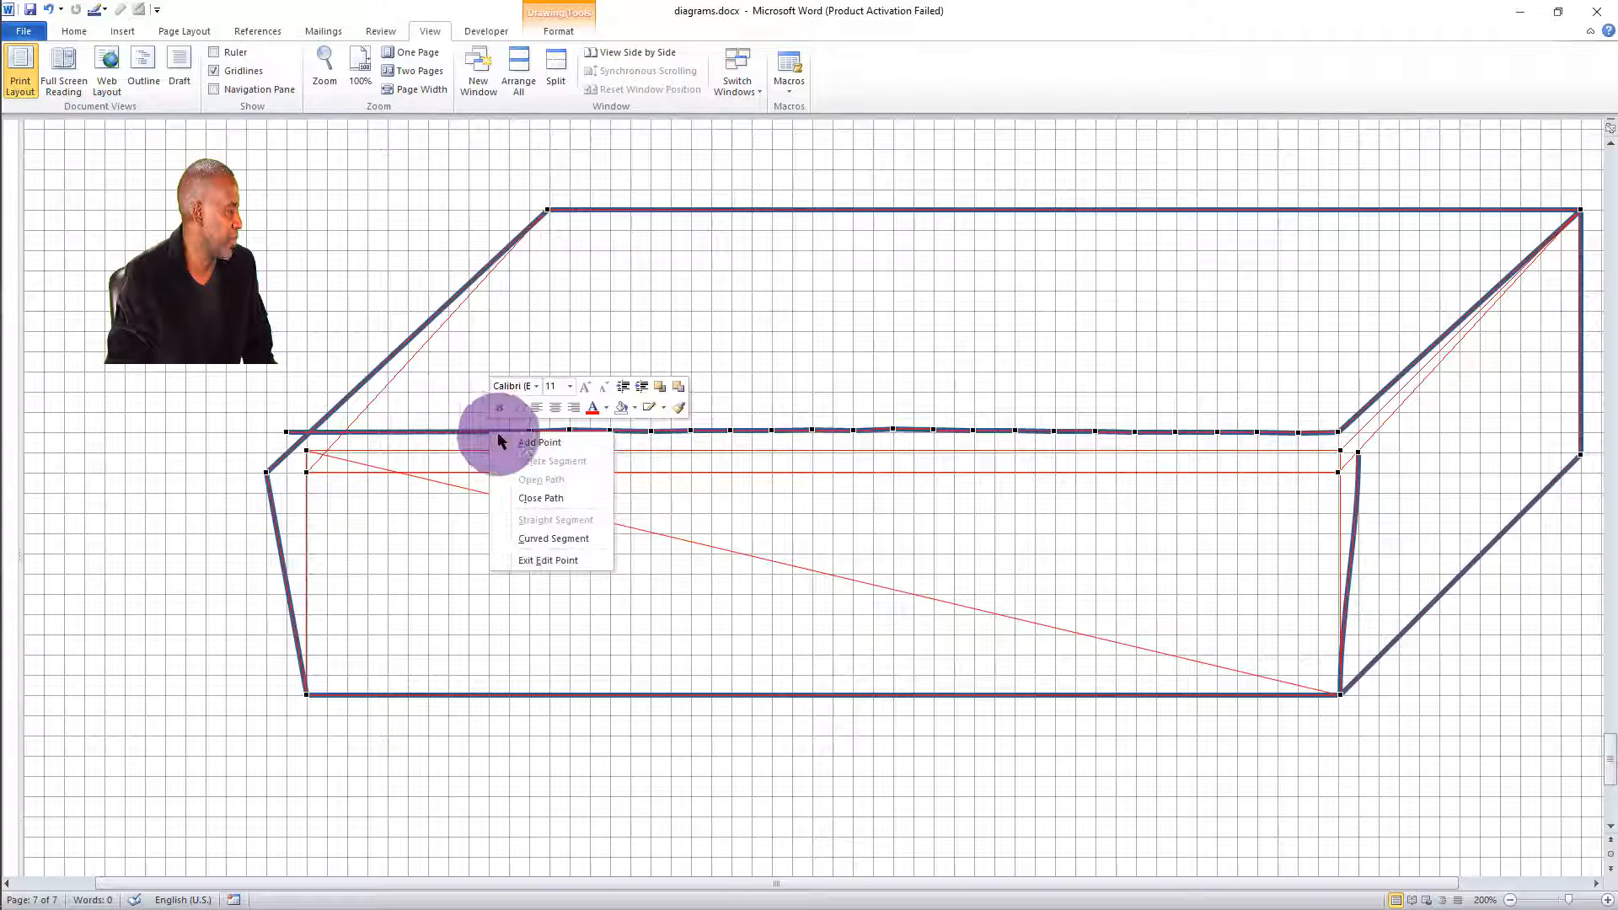
pyautogui.click(528, 444)
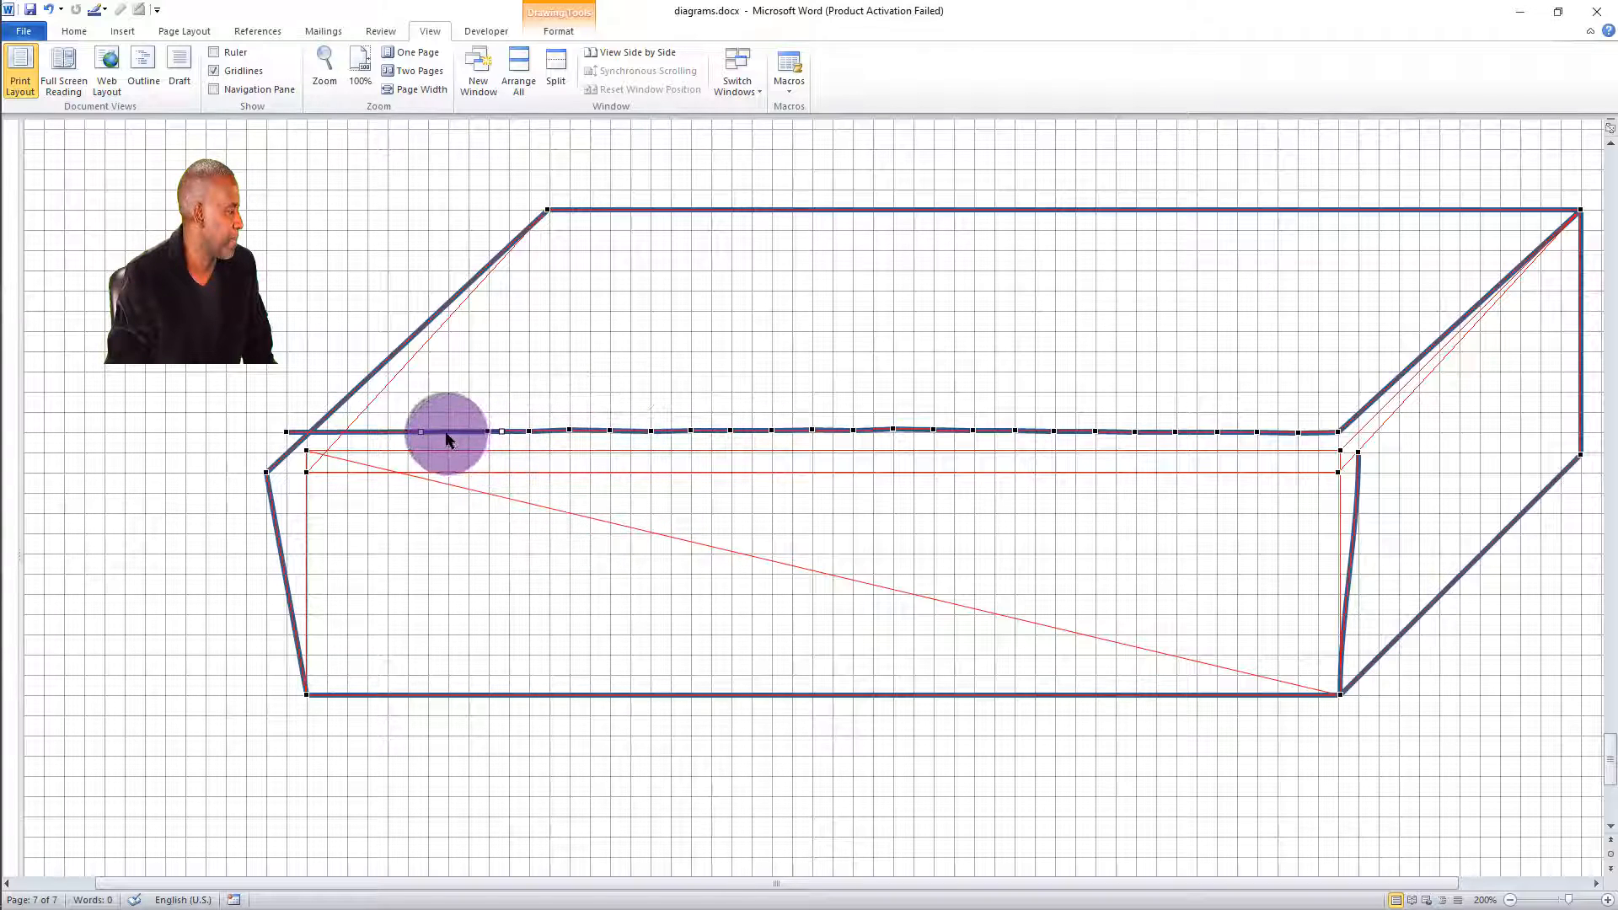
pyautogui.rightClick(447, 432)
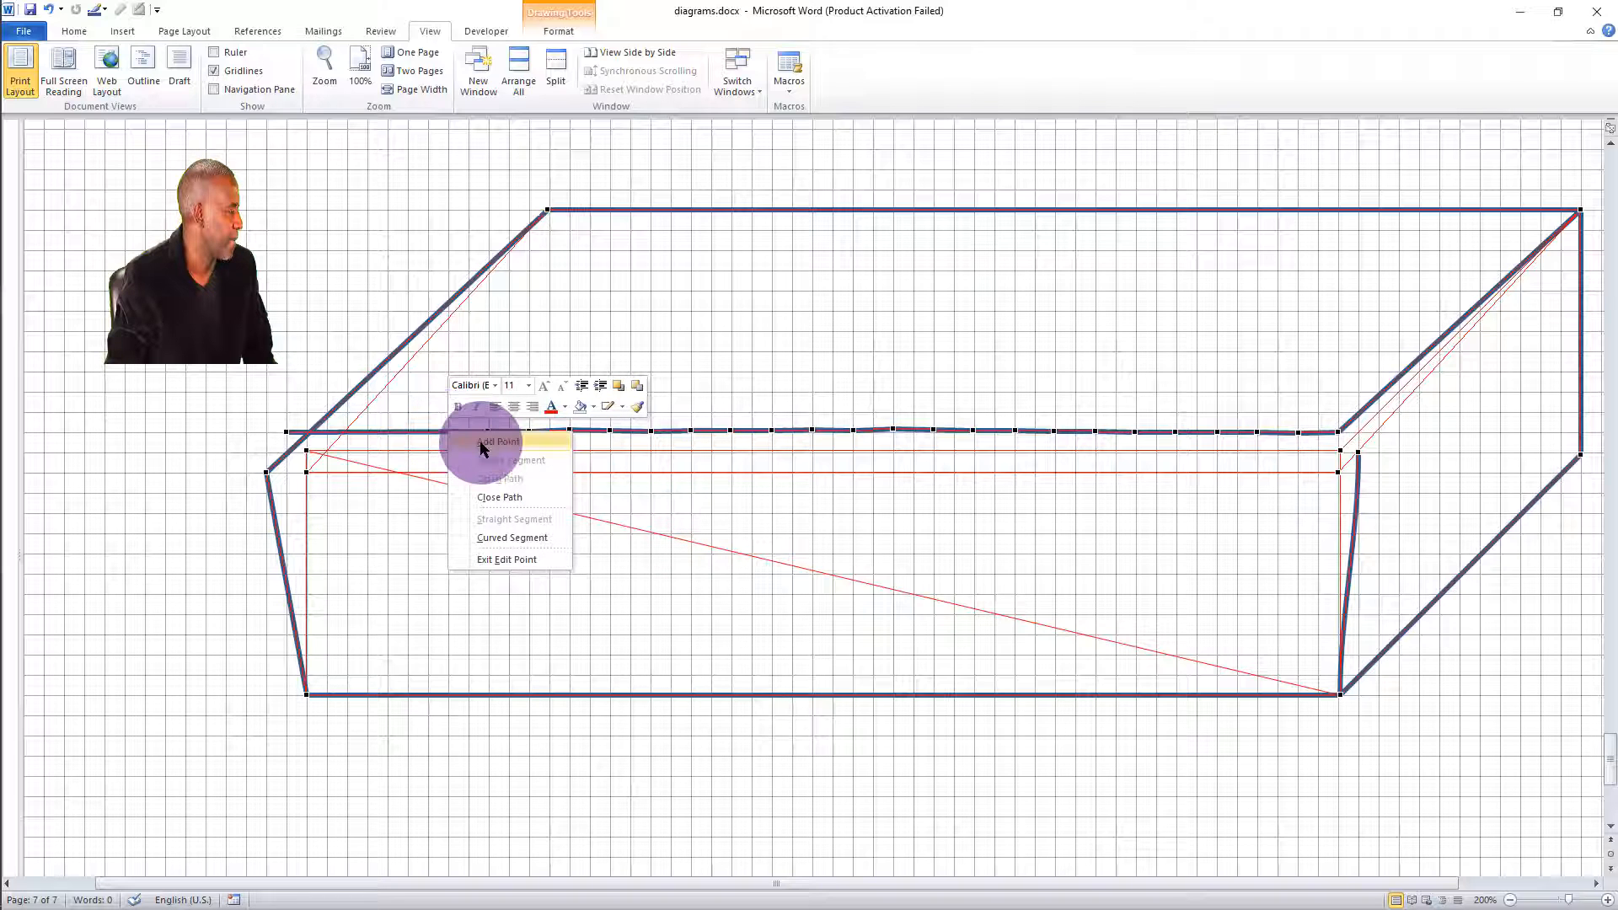
pyautogui.click(482, 441)
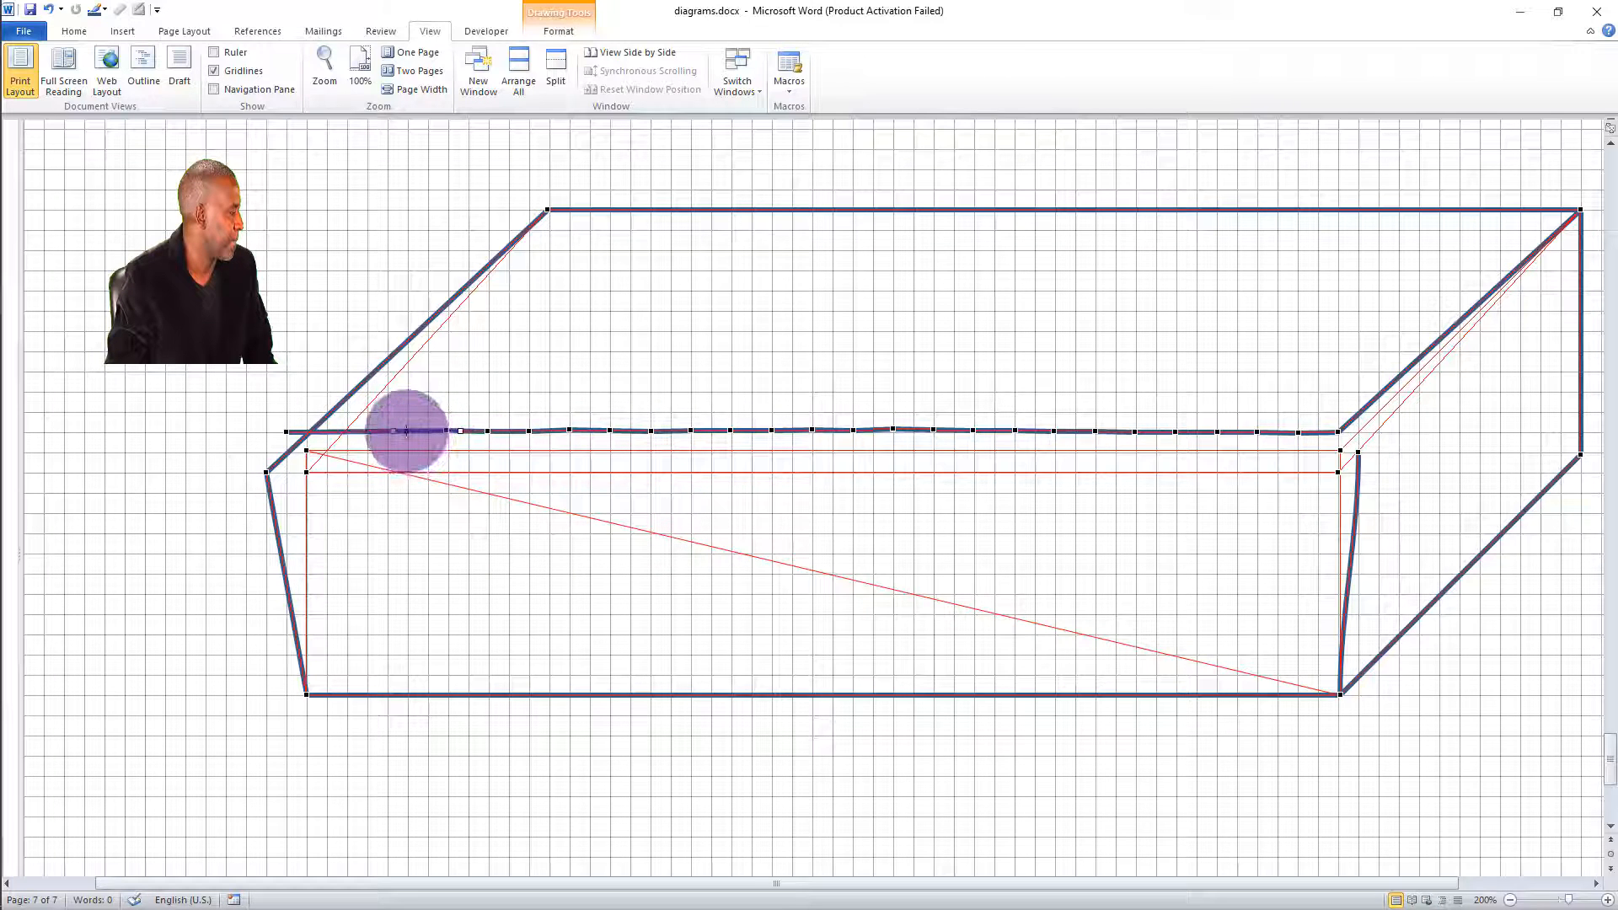
pyautogui.rightClick(407, 434)
pyautogui.click(457, 441)
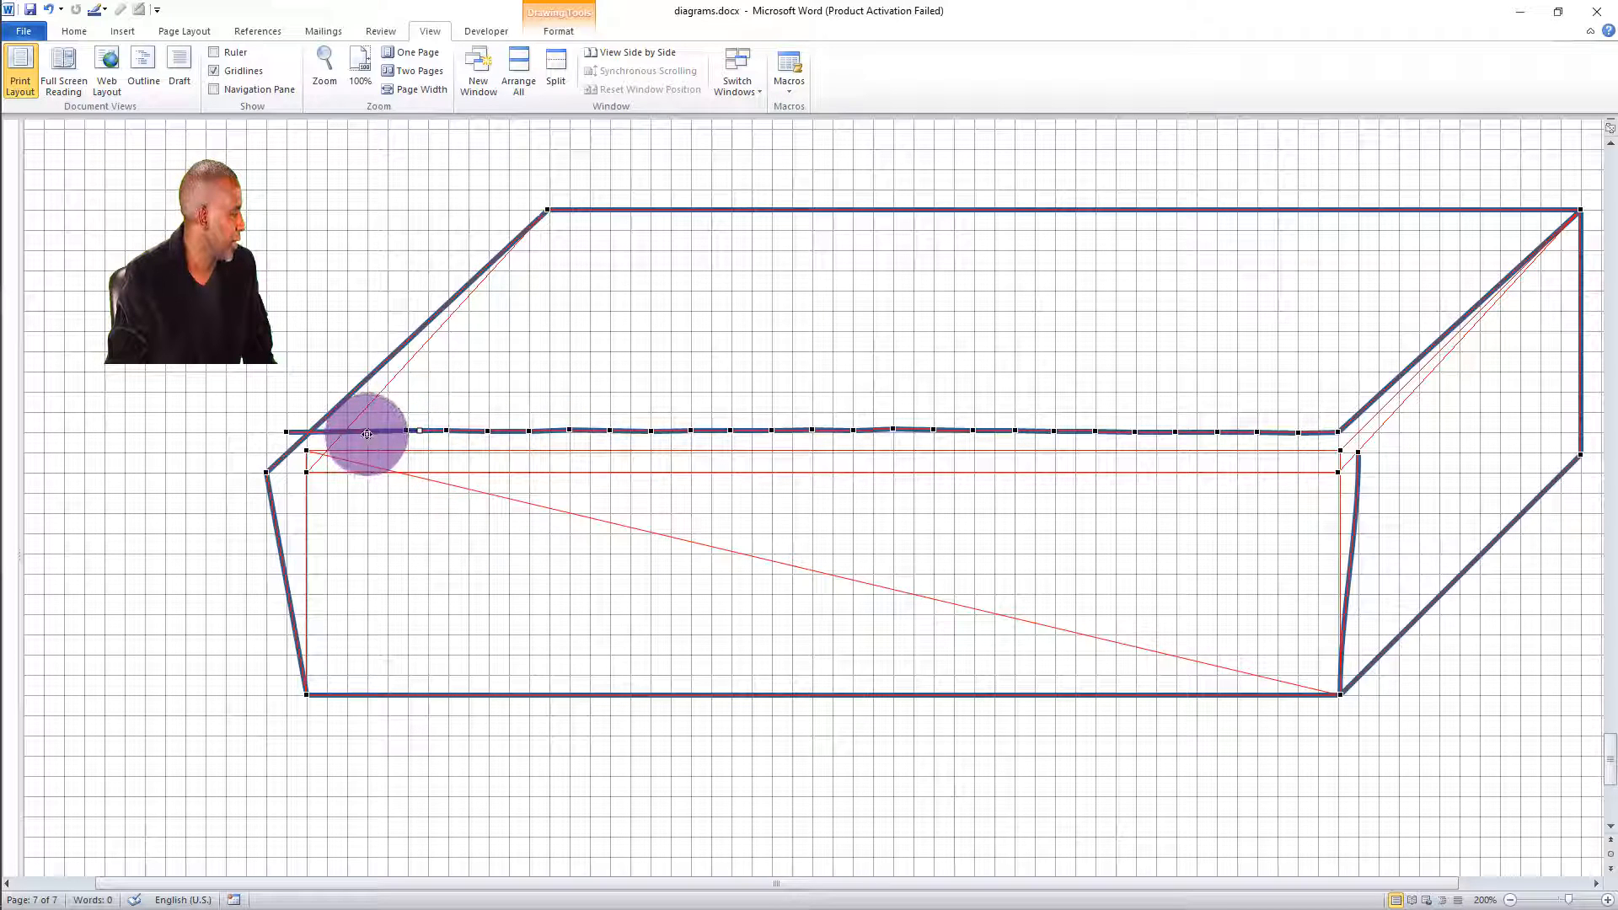
# Step: Add points two and four grid squares from the front top edge's left end and finish editing the shape's points
pyautogui.moveTo(367, 433); pyautogui.dragTo(315, 433)
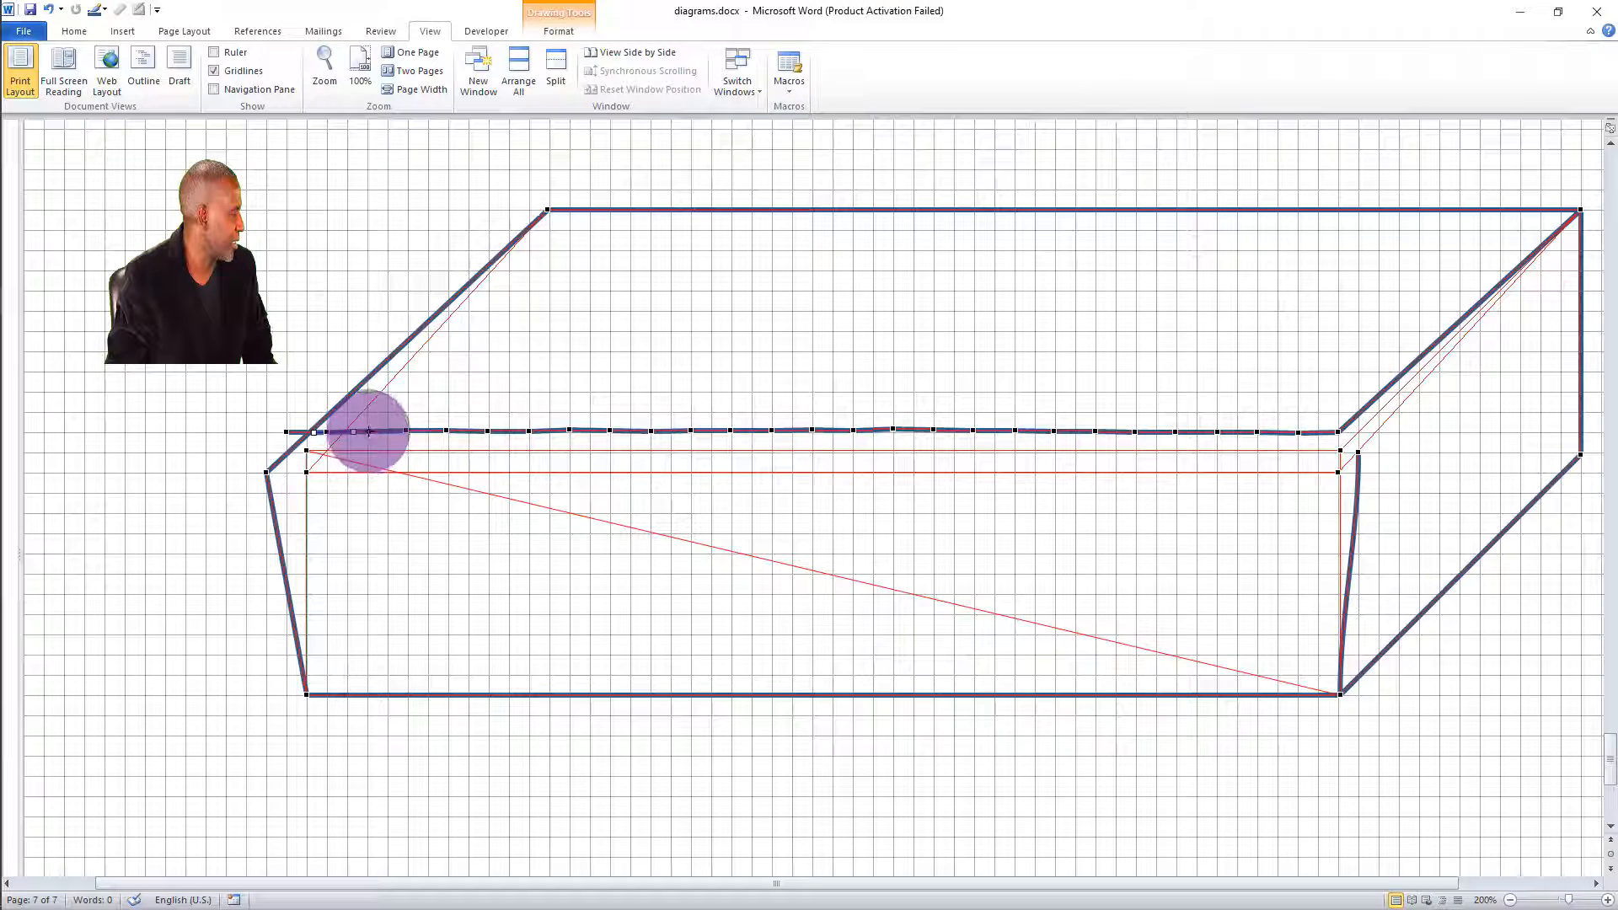
pyautogui.rightClick(369, 432)
pyautogui.click(419, 440)
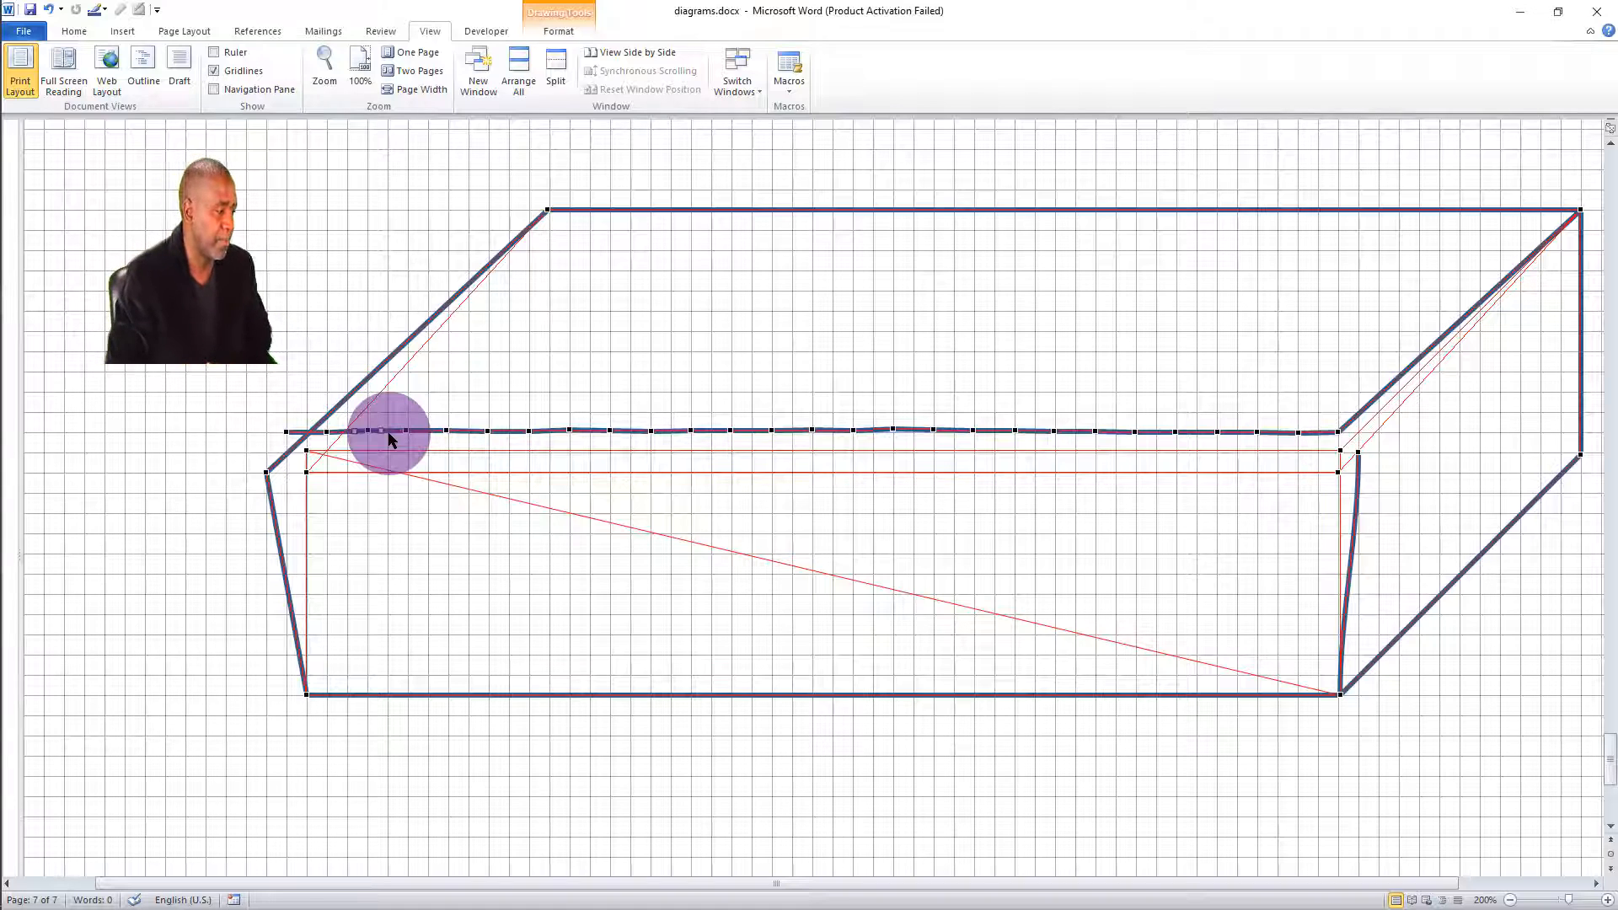
pyautogui.click(1052, 440)
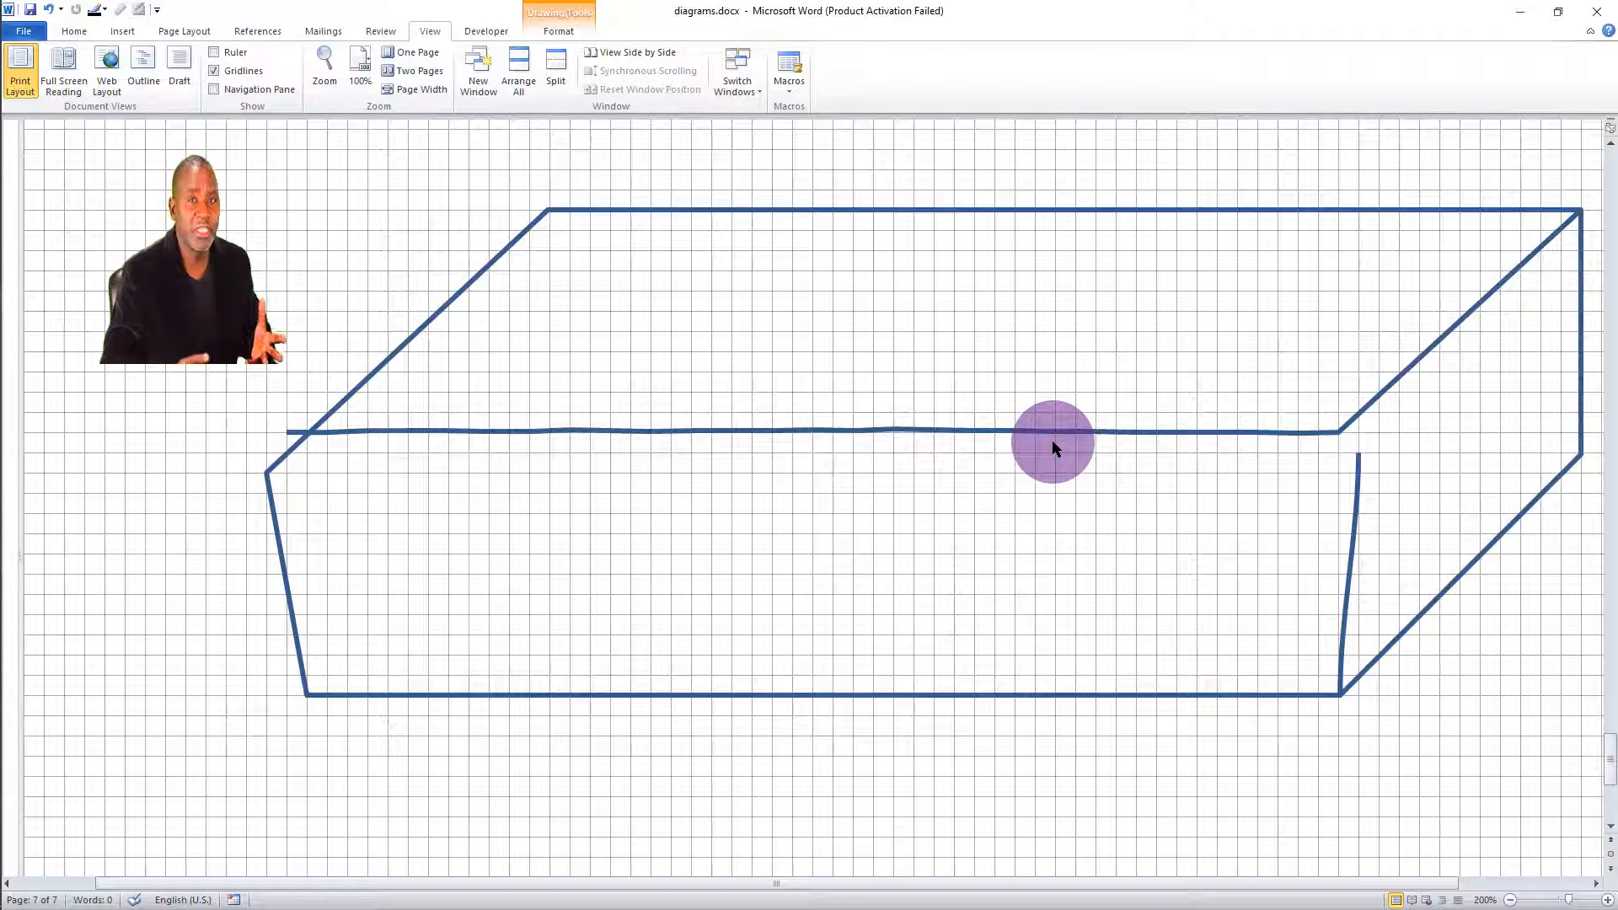
# Step: Start editing the box outline's points and add points two, four and six squares from the right end of the line below the front top edge
pyautogui.click(1048, 431)
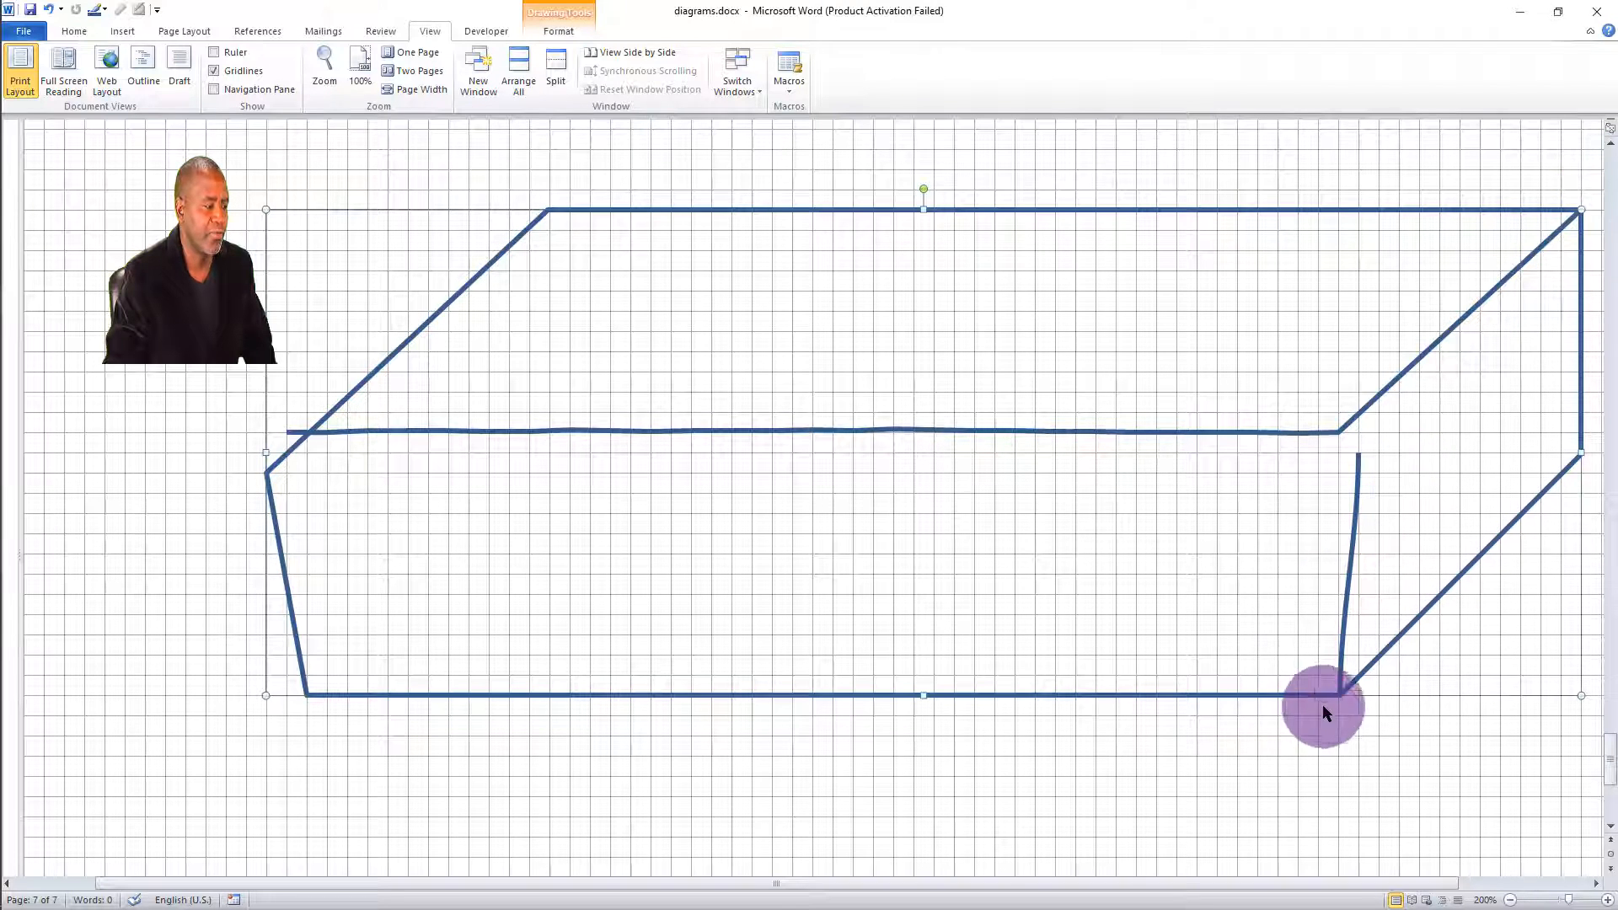
pyautogui.rightClick(1580, 696)
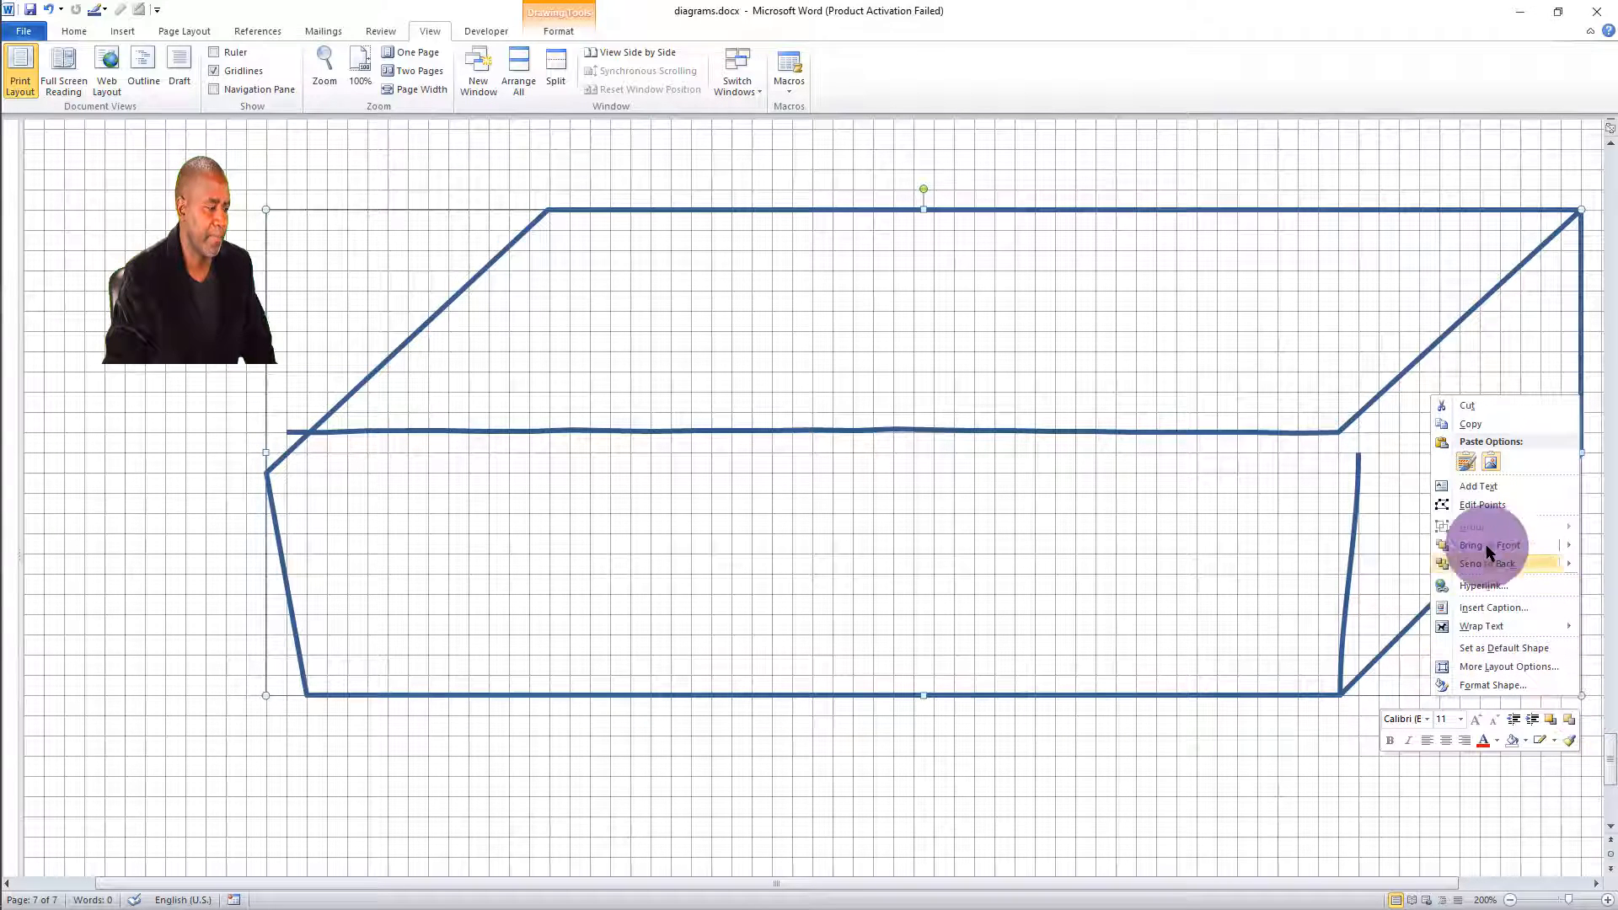
pyautogui.click(1483, 505)
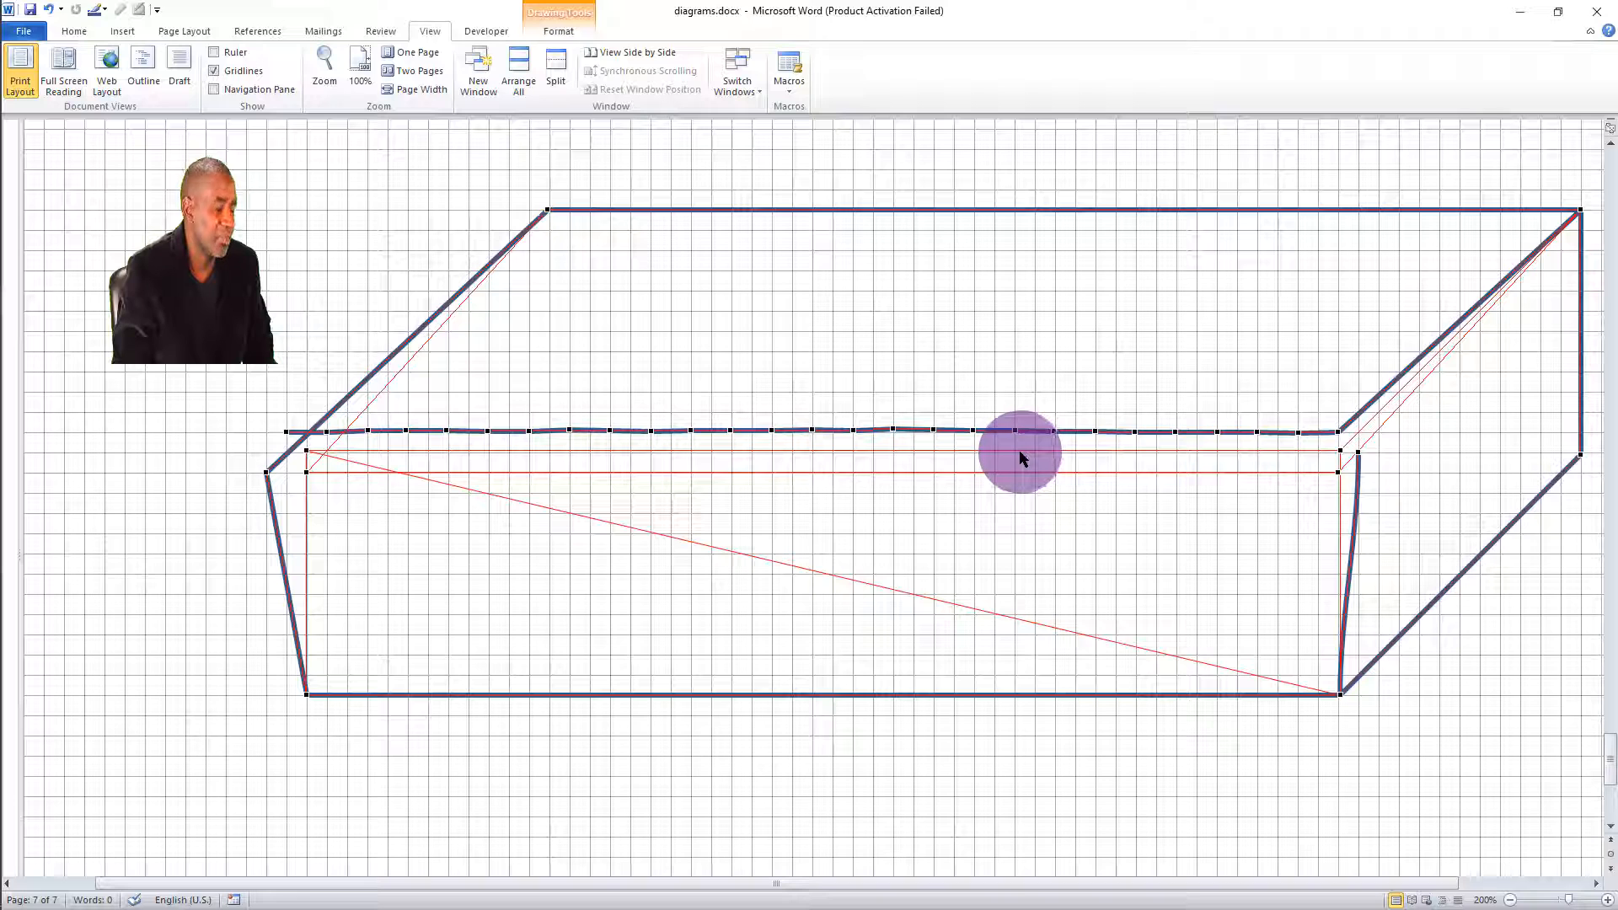
pyautogui.rightClick(1299, 451)
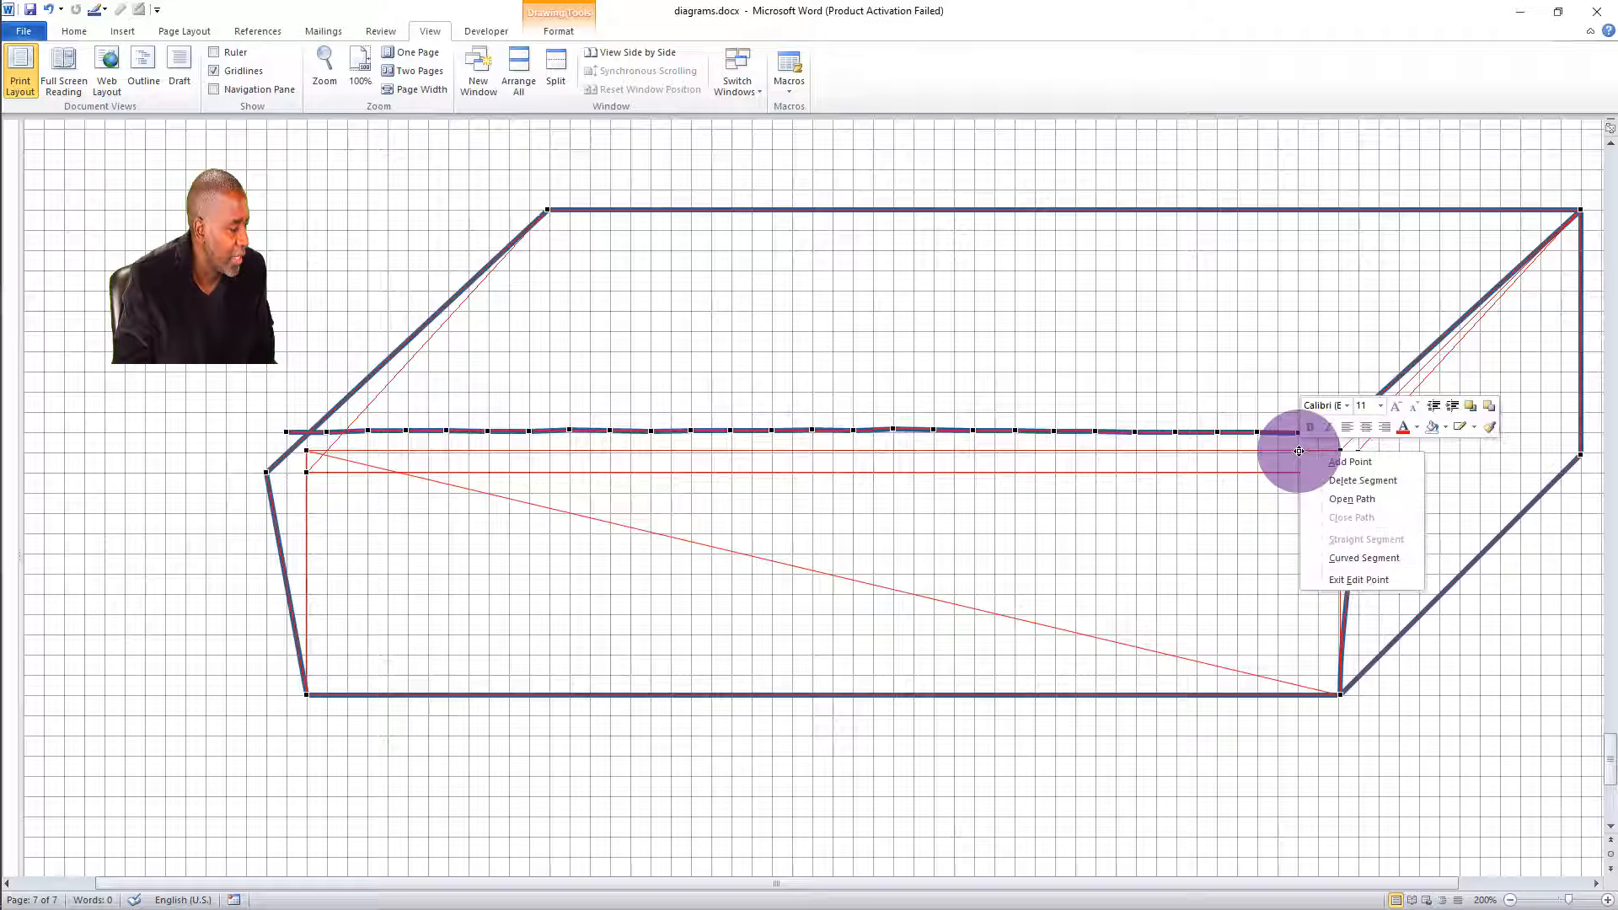
pyautogui.click(1345, 463)
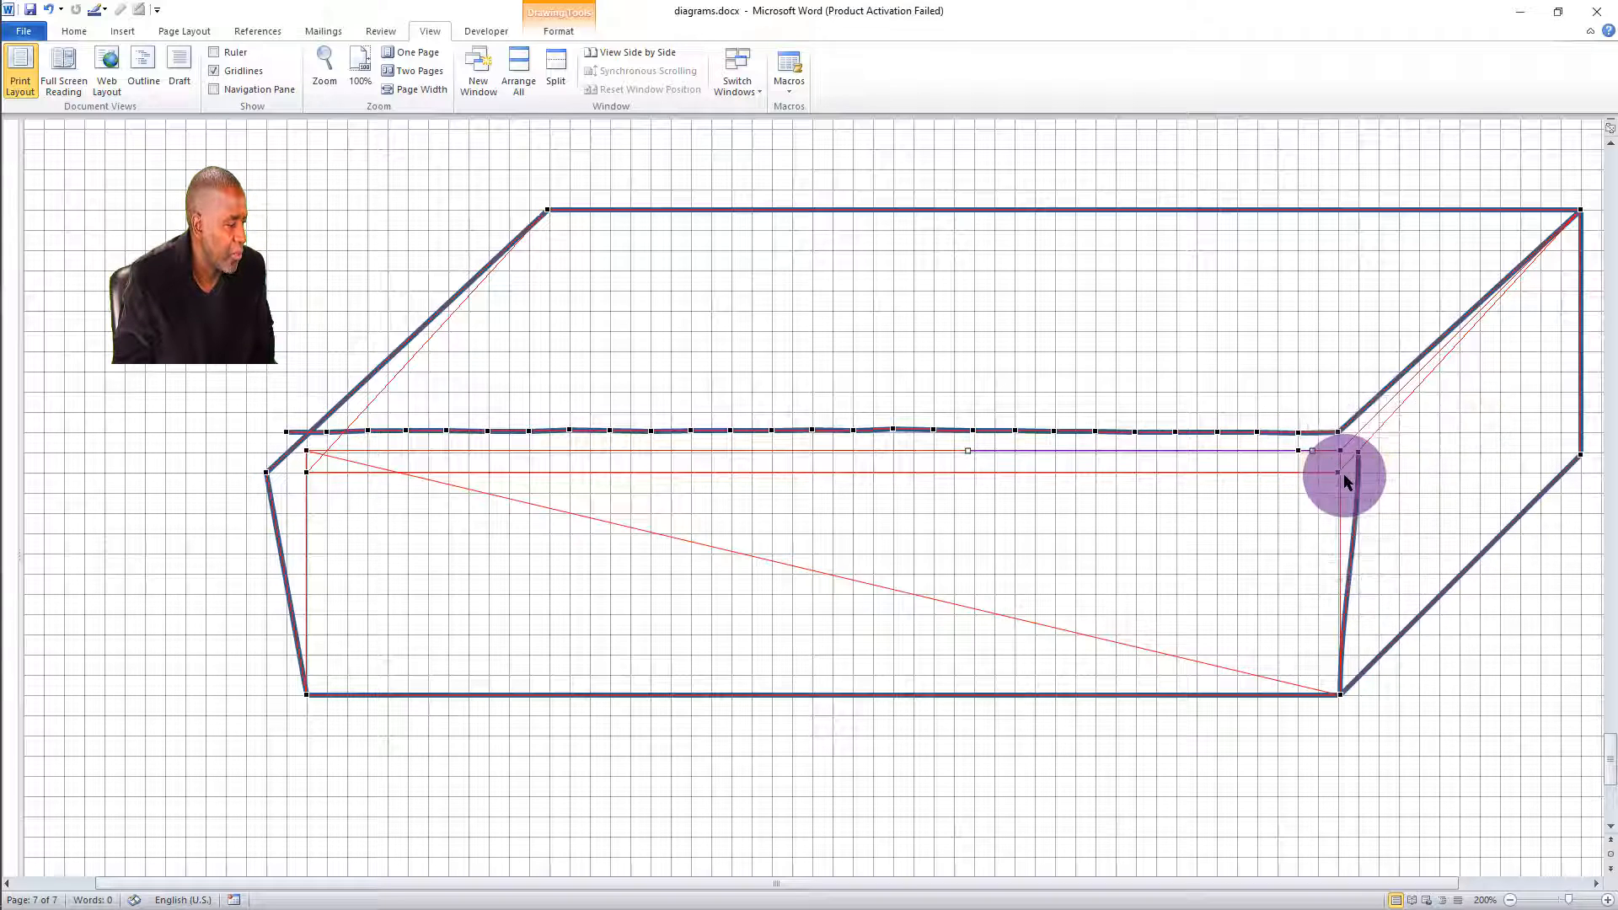
pyautogui.rightClick(1258, 455)
pyautogui.click(1289, 463)
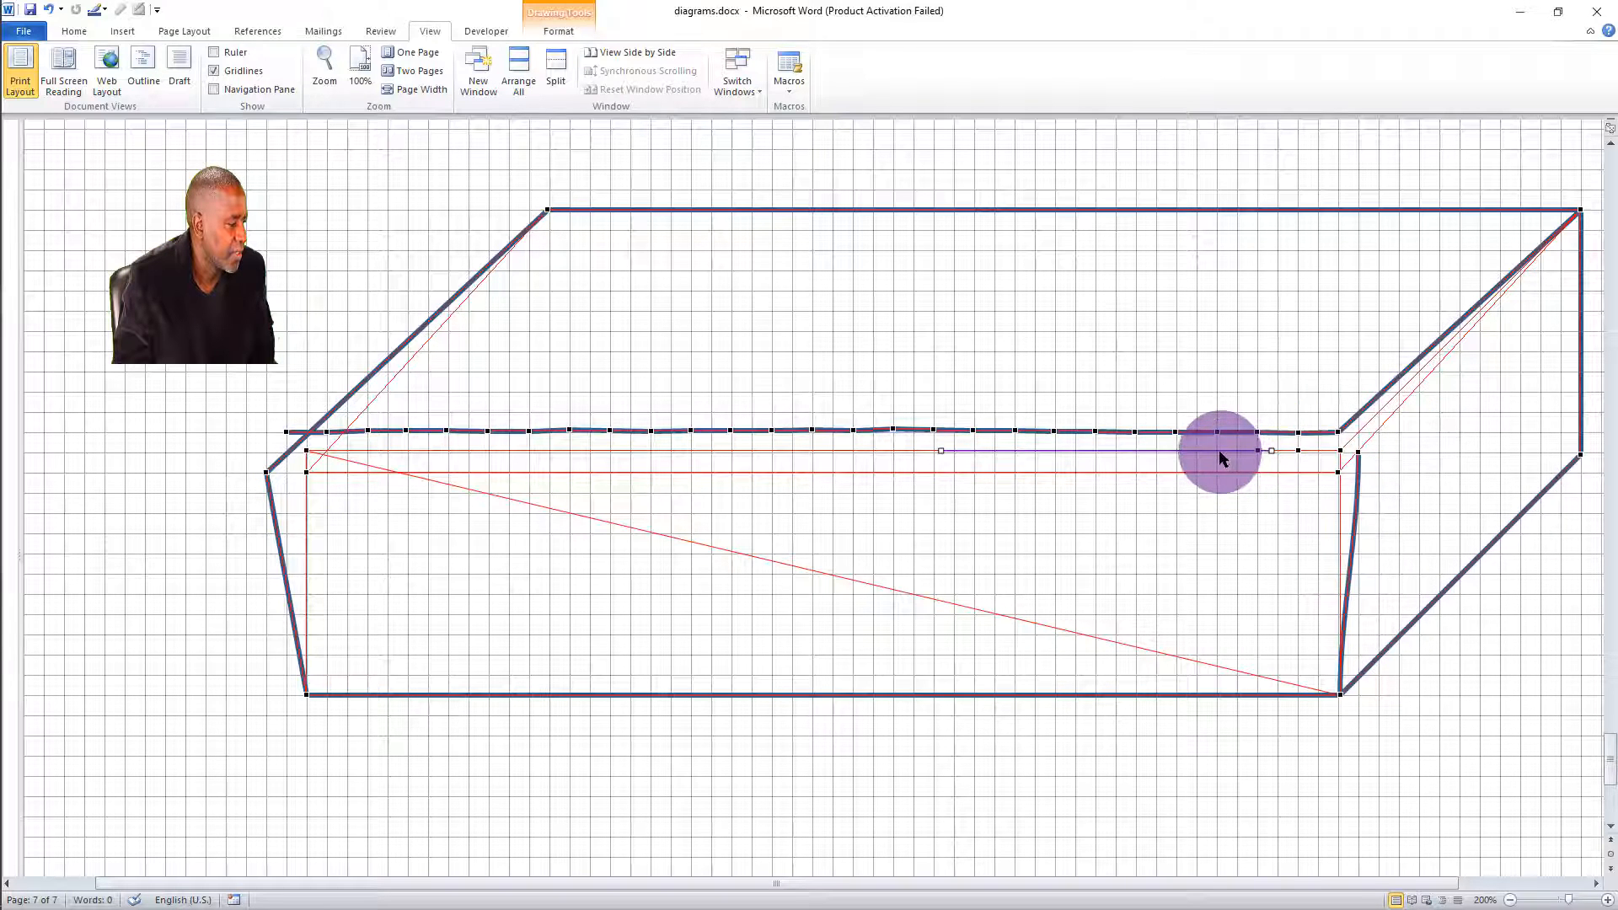
pyautogui.rightClick(1231, 459)
pyautogui.click(1242, 461)
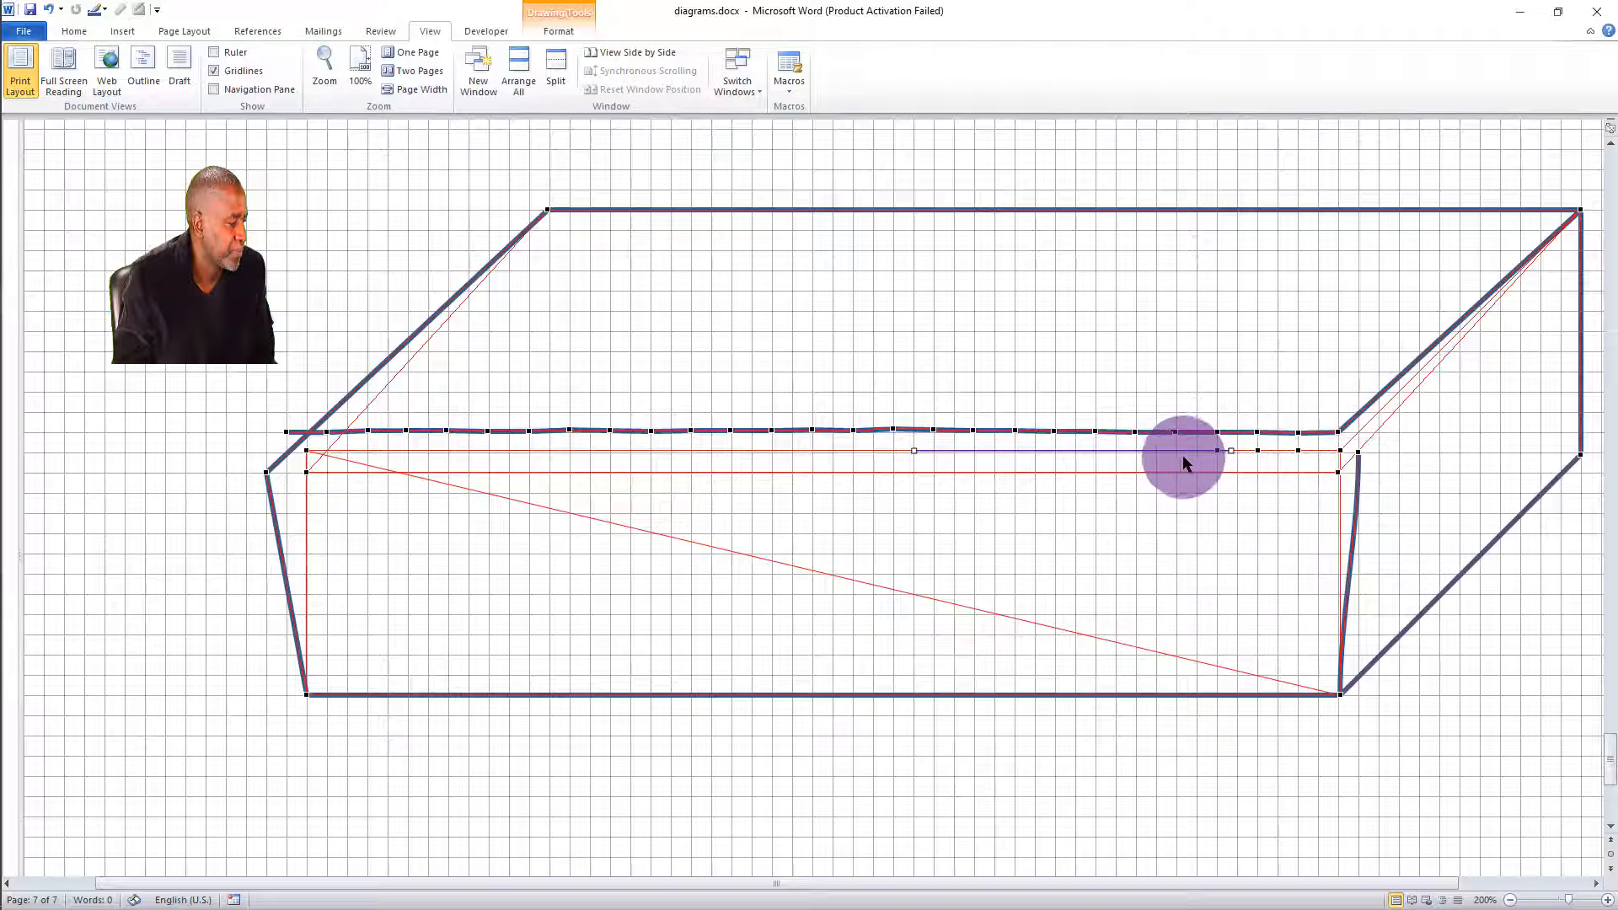
# Step: Continue along the line below the front top edge with points eight, ten and twelve grid squares from its right end
pyautogui.rightClick(1178, 455)
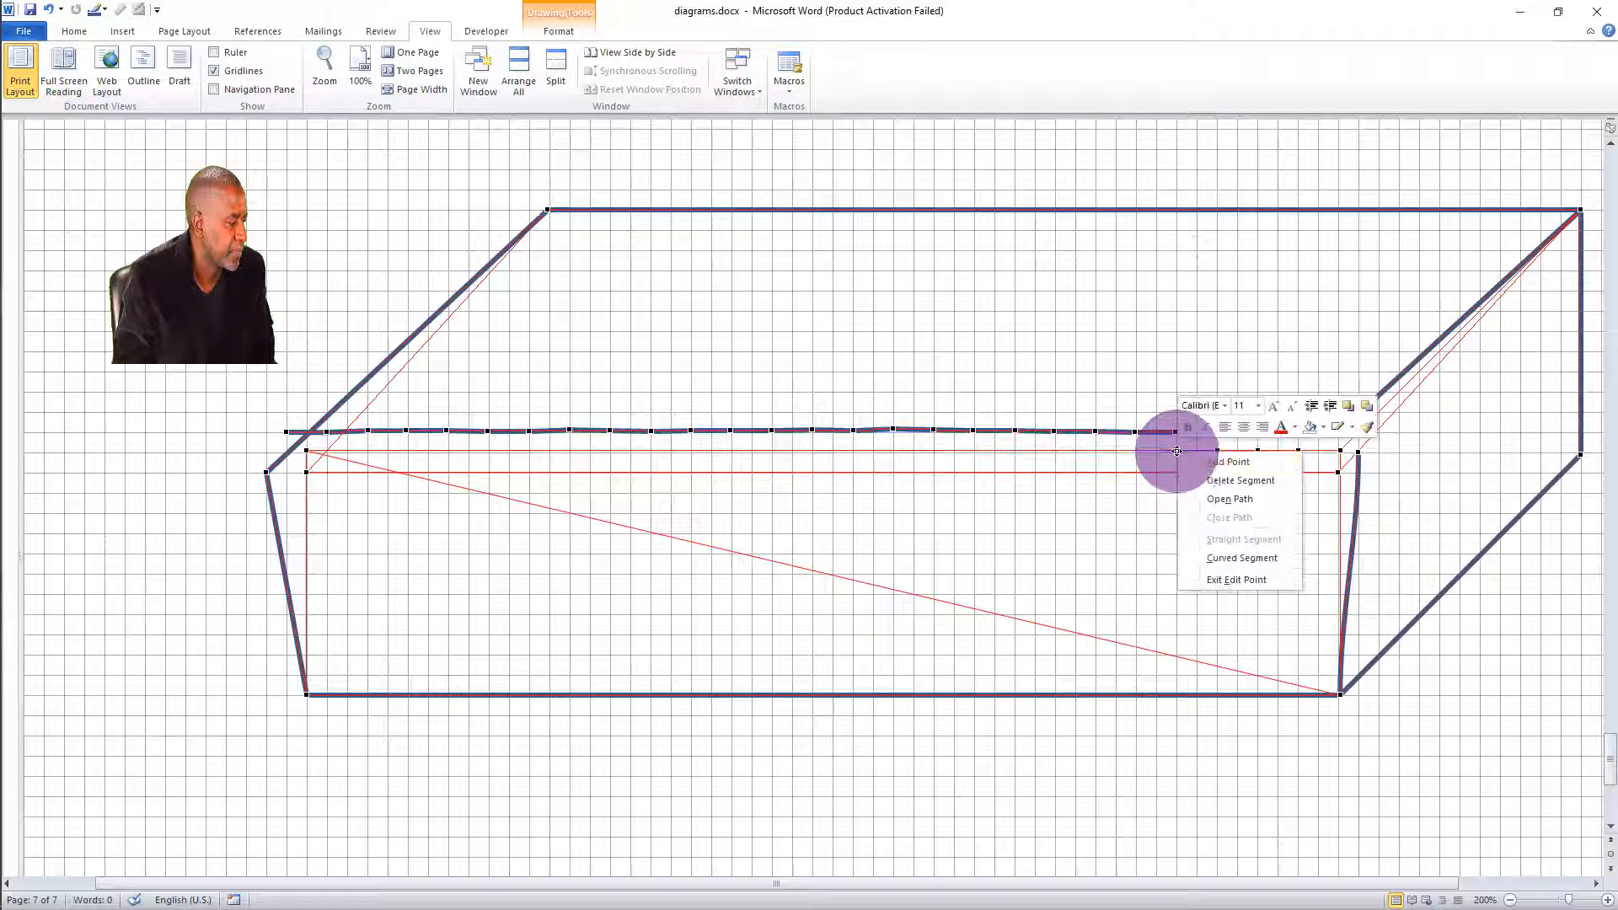
pyautogui.click(1214, 464)
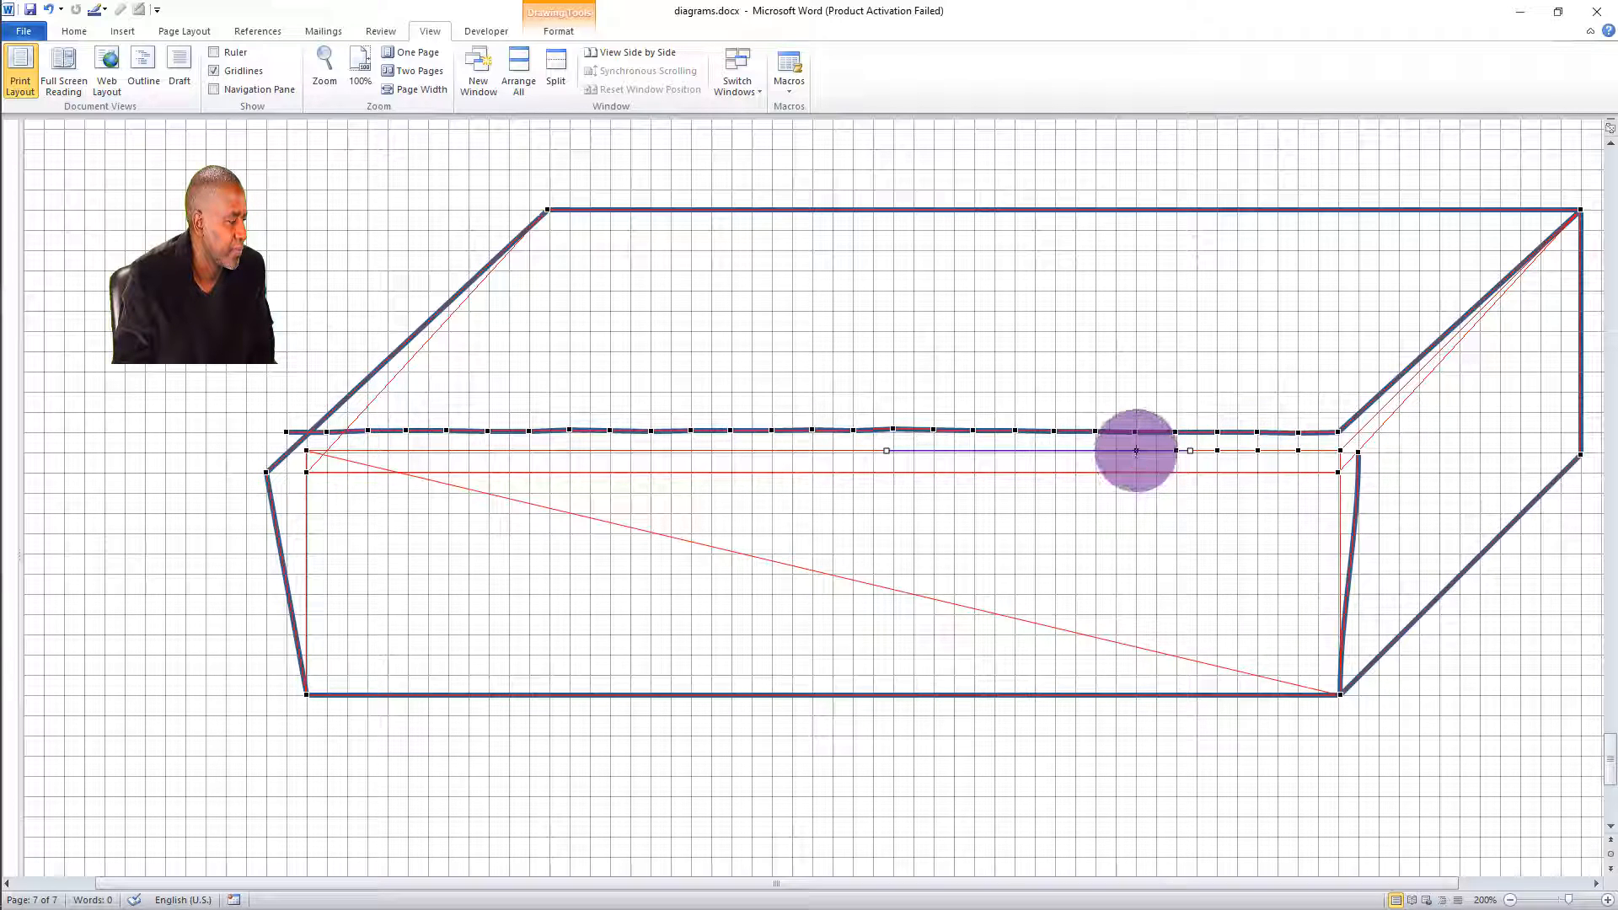
pyautogui.rightClick(1137, 451)
pyautogui.click(1176, 462)
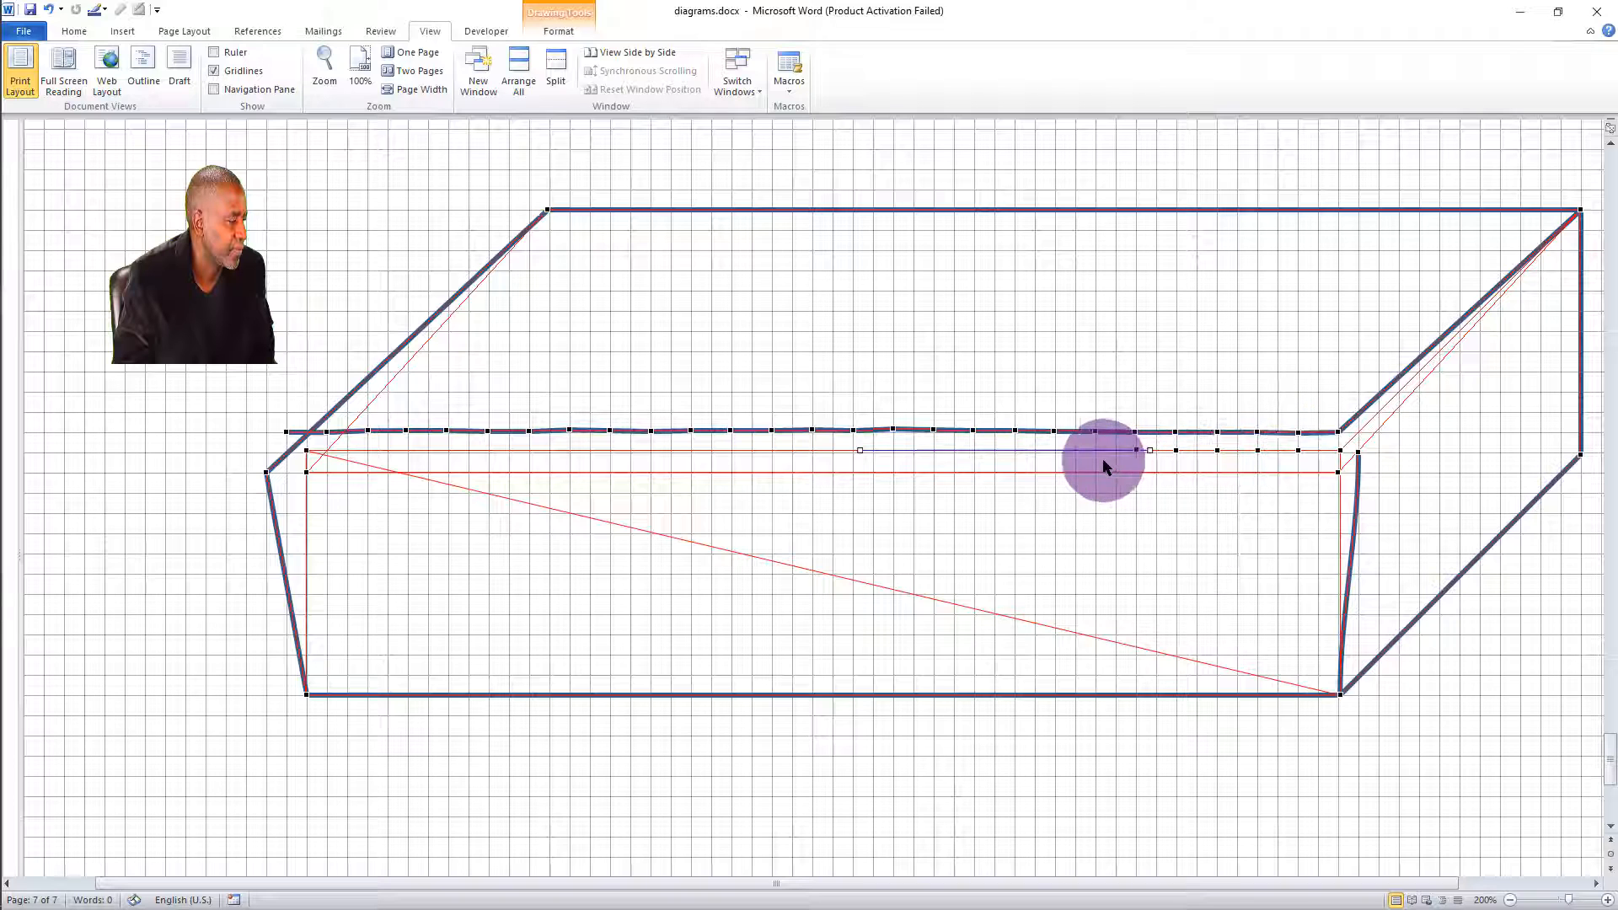
pyautogui.rightClick(1095, 451)
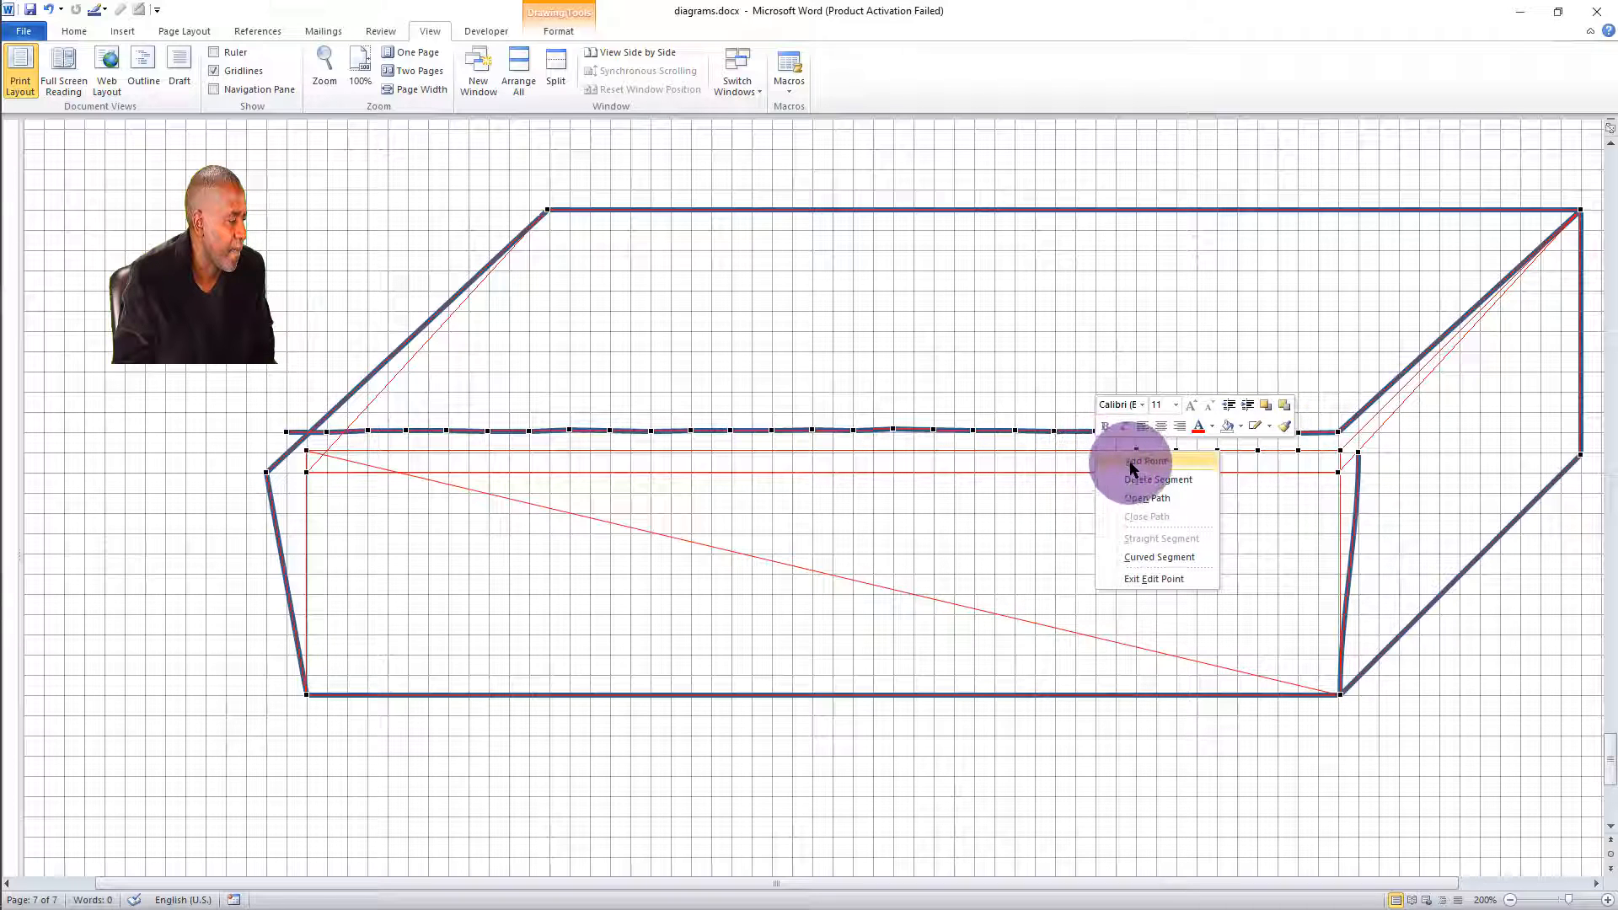
pyautogui.click(1132, 464)
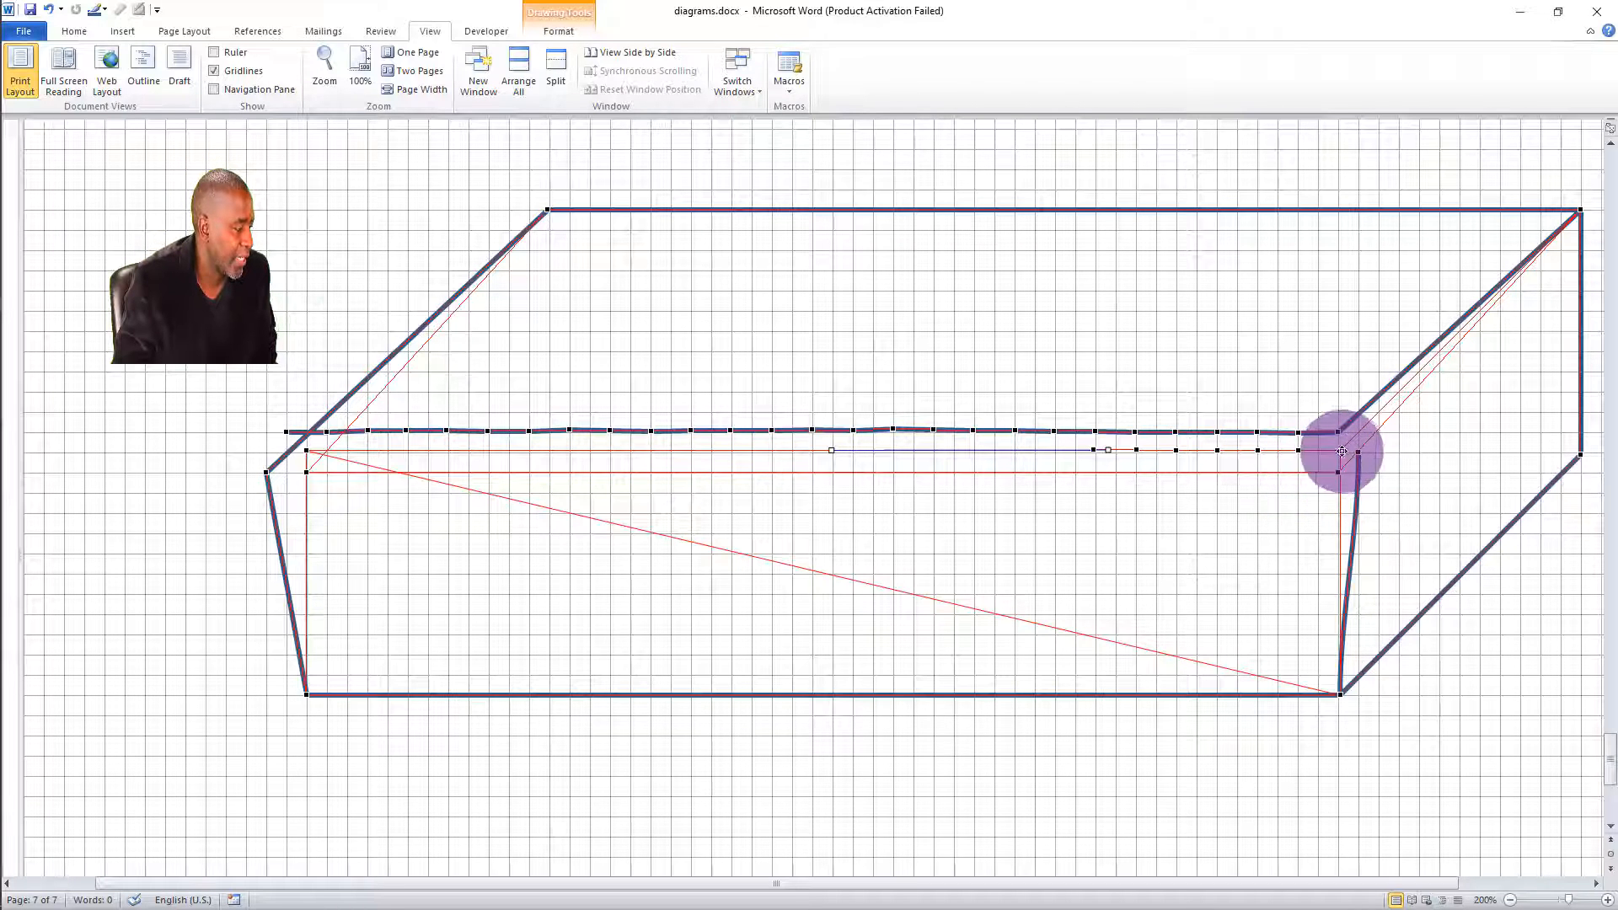
# Step: Make the front top edge's point two squares from its right end smooth and straighten the curved segment beside it
pyautogui.rightClick(1299, 433)
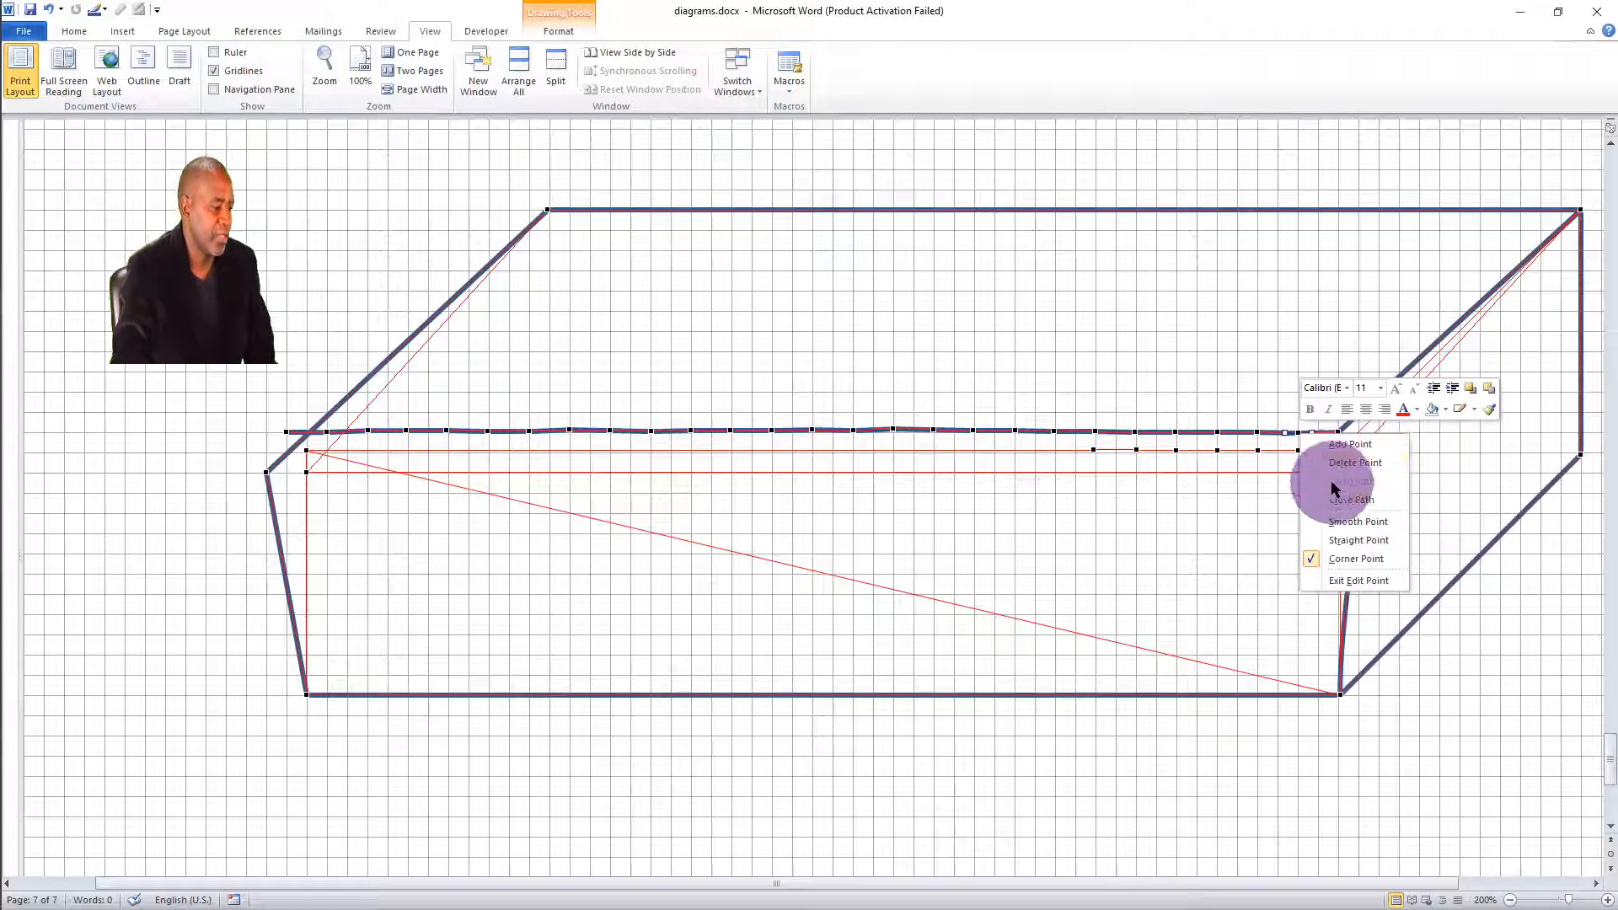
pyautogui.click(1346, 522)
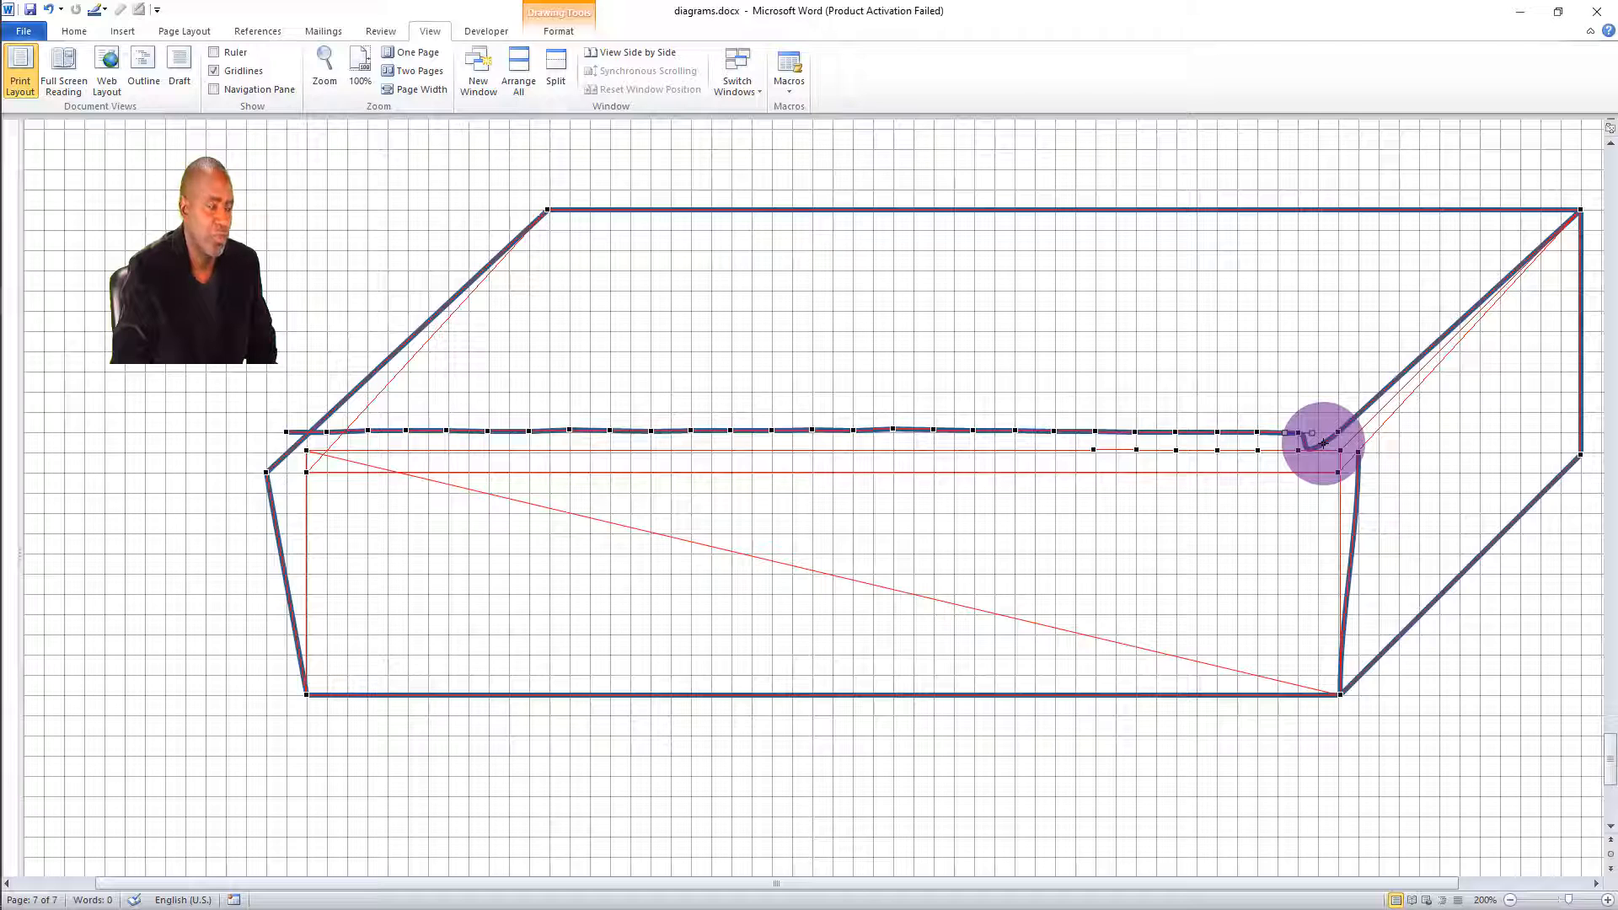
pyautogui.rightClick(1323, 444)
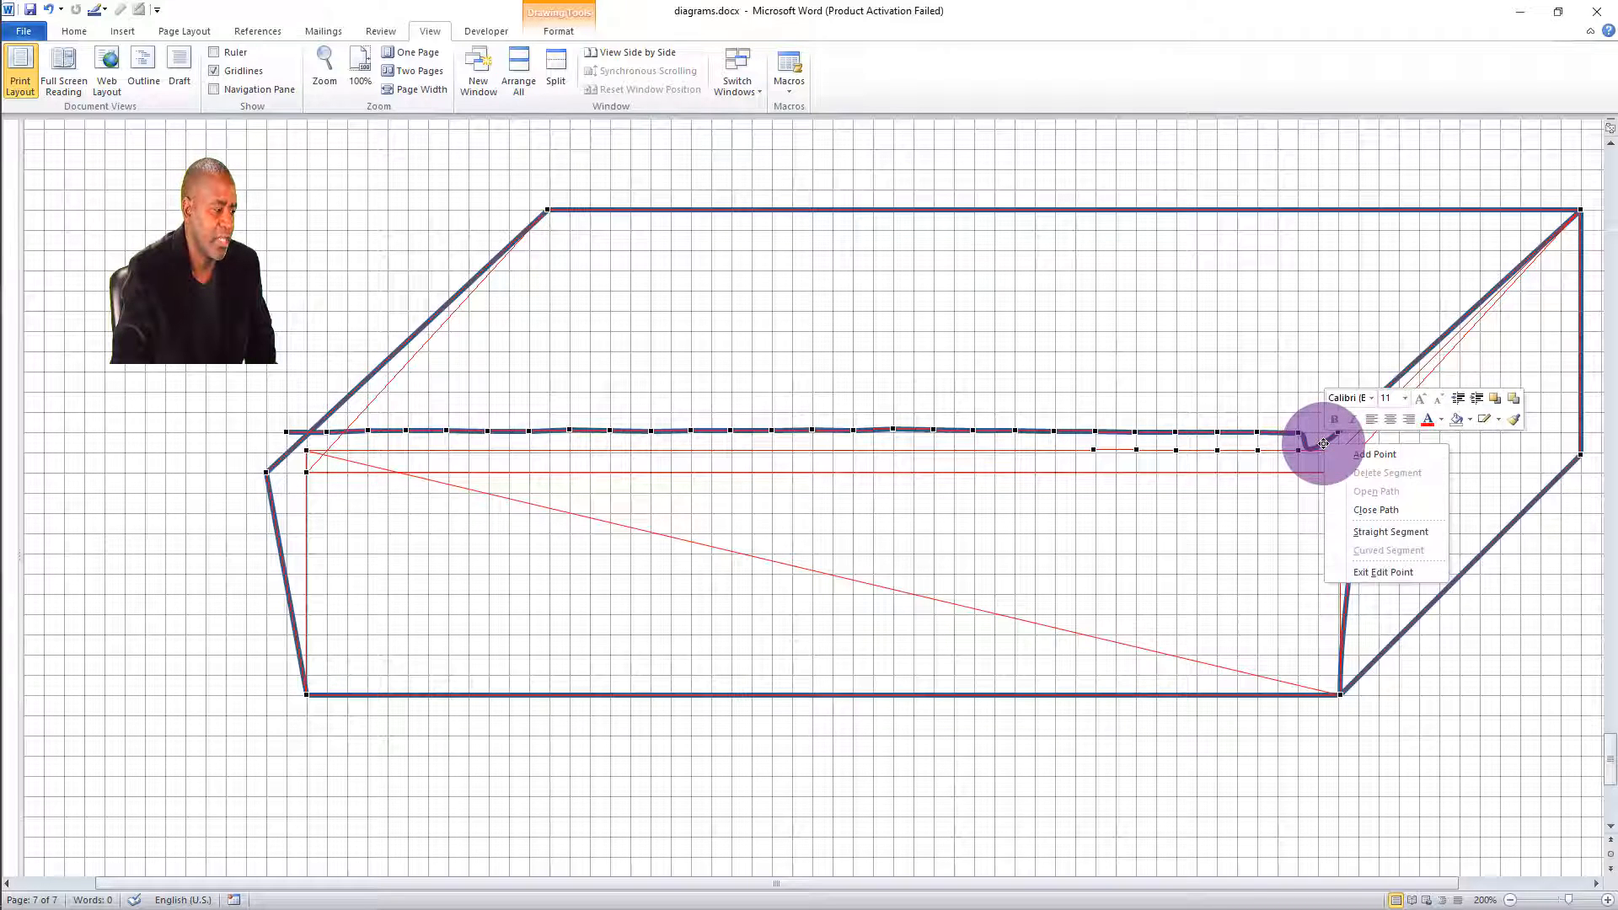
pyautogui.click(1372, 533)
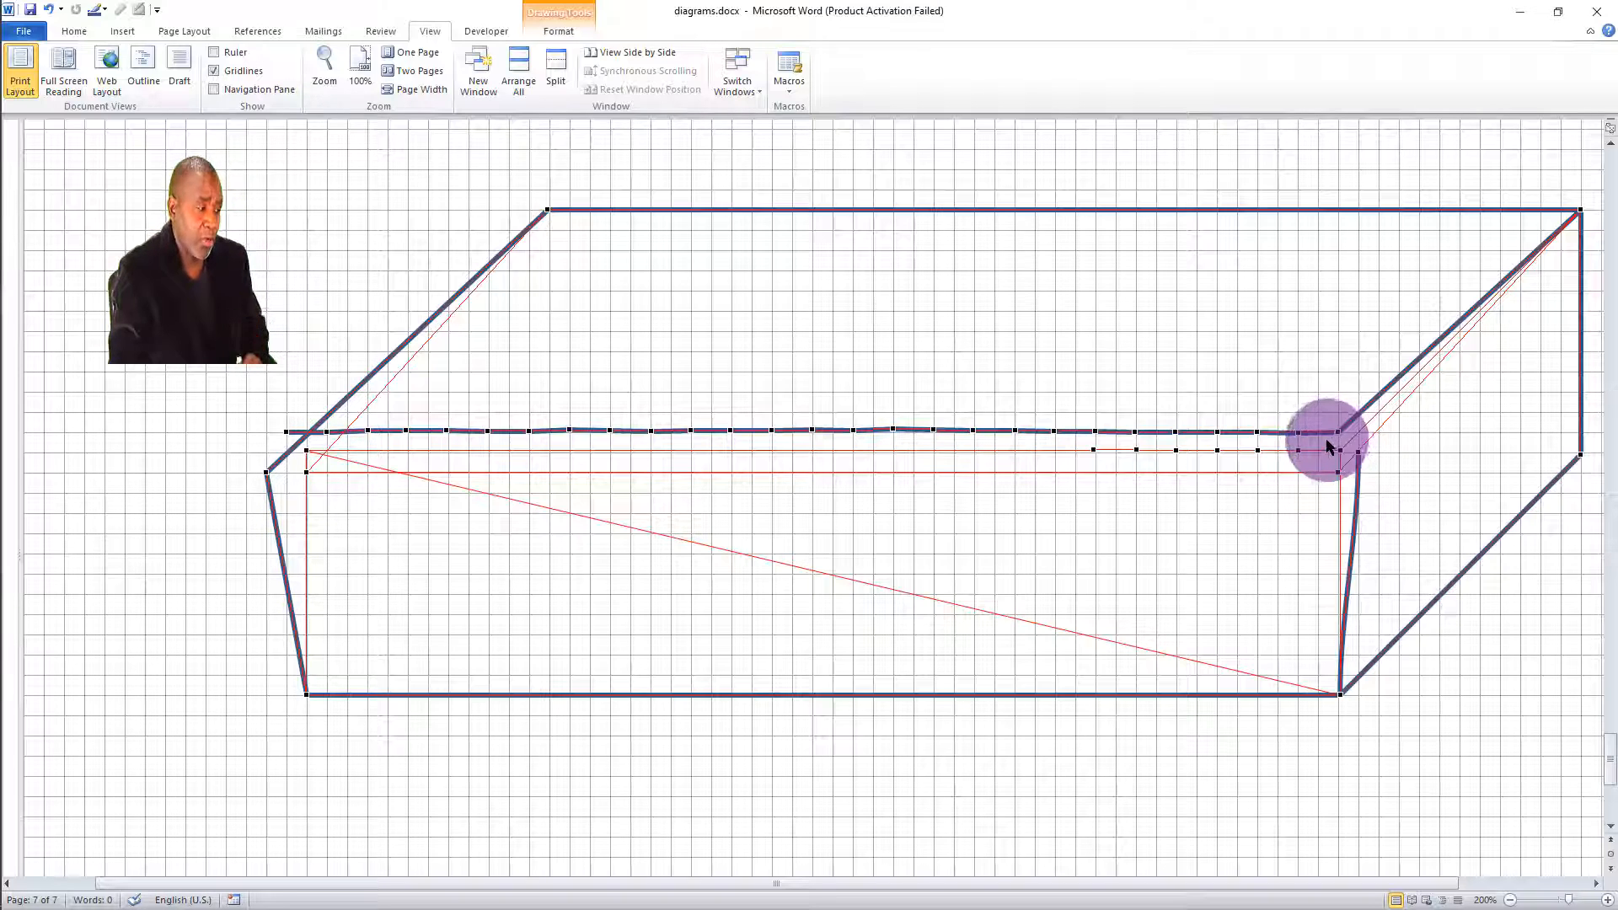
# Step: Turn the front top edge's points four, six and eight squares from its right end into smooth points
pyautogui.rightClick(1258, 434)
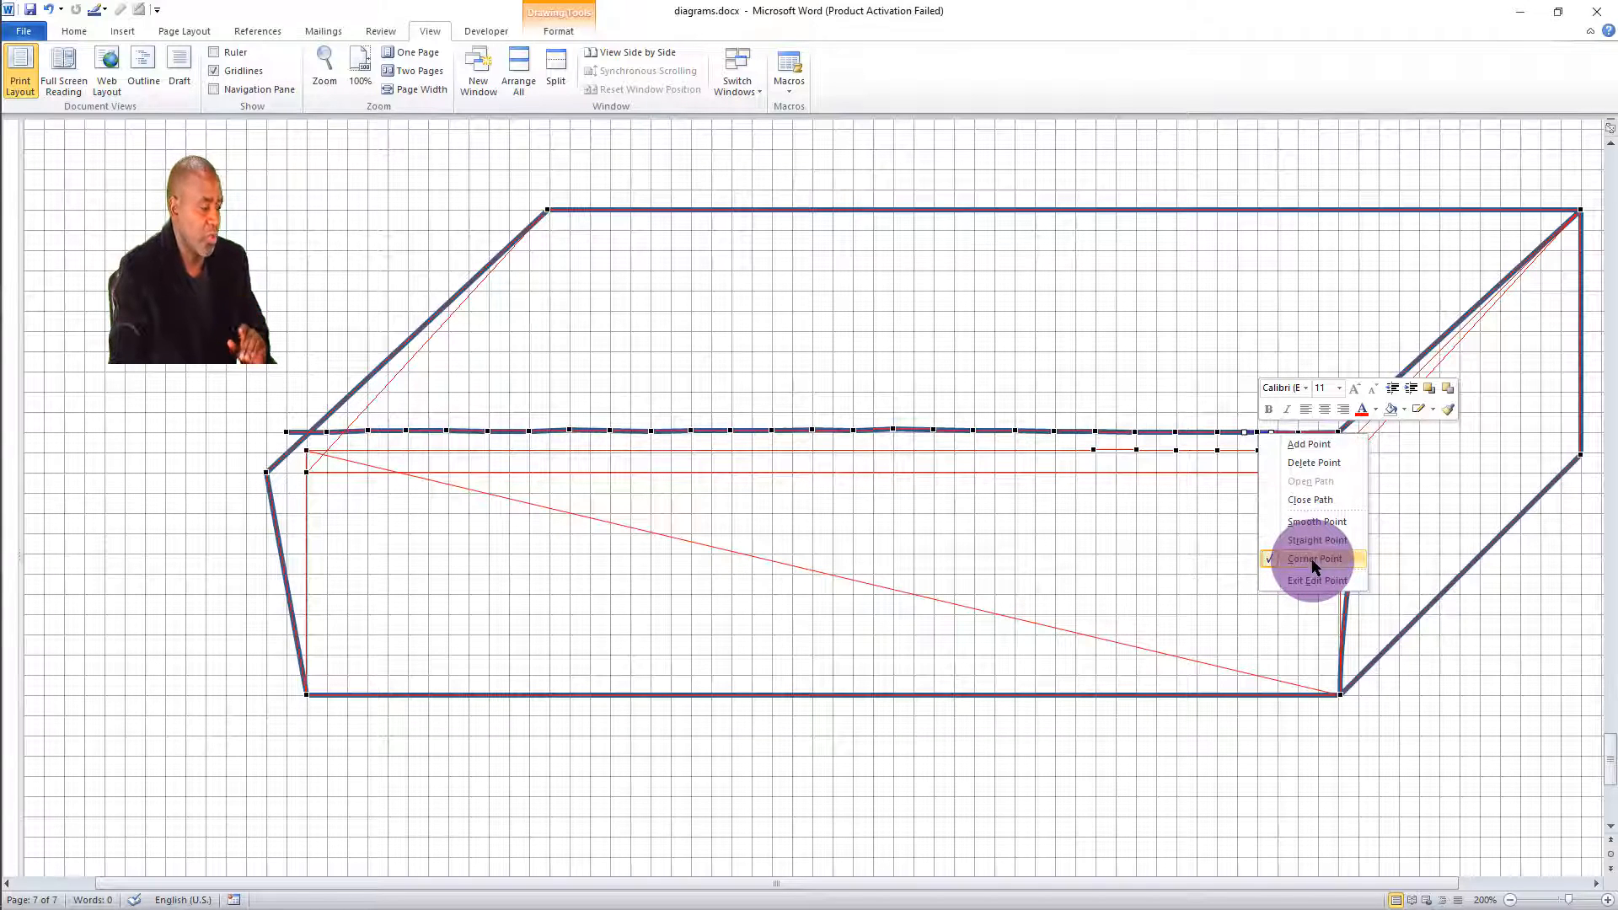
pyautogui.click(1311, 523)
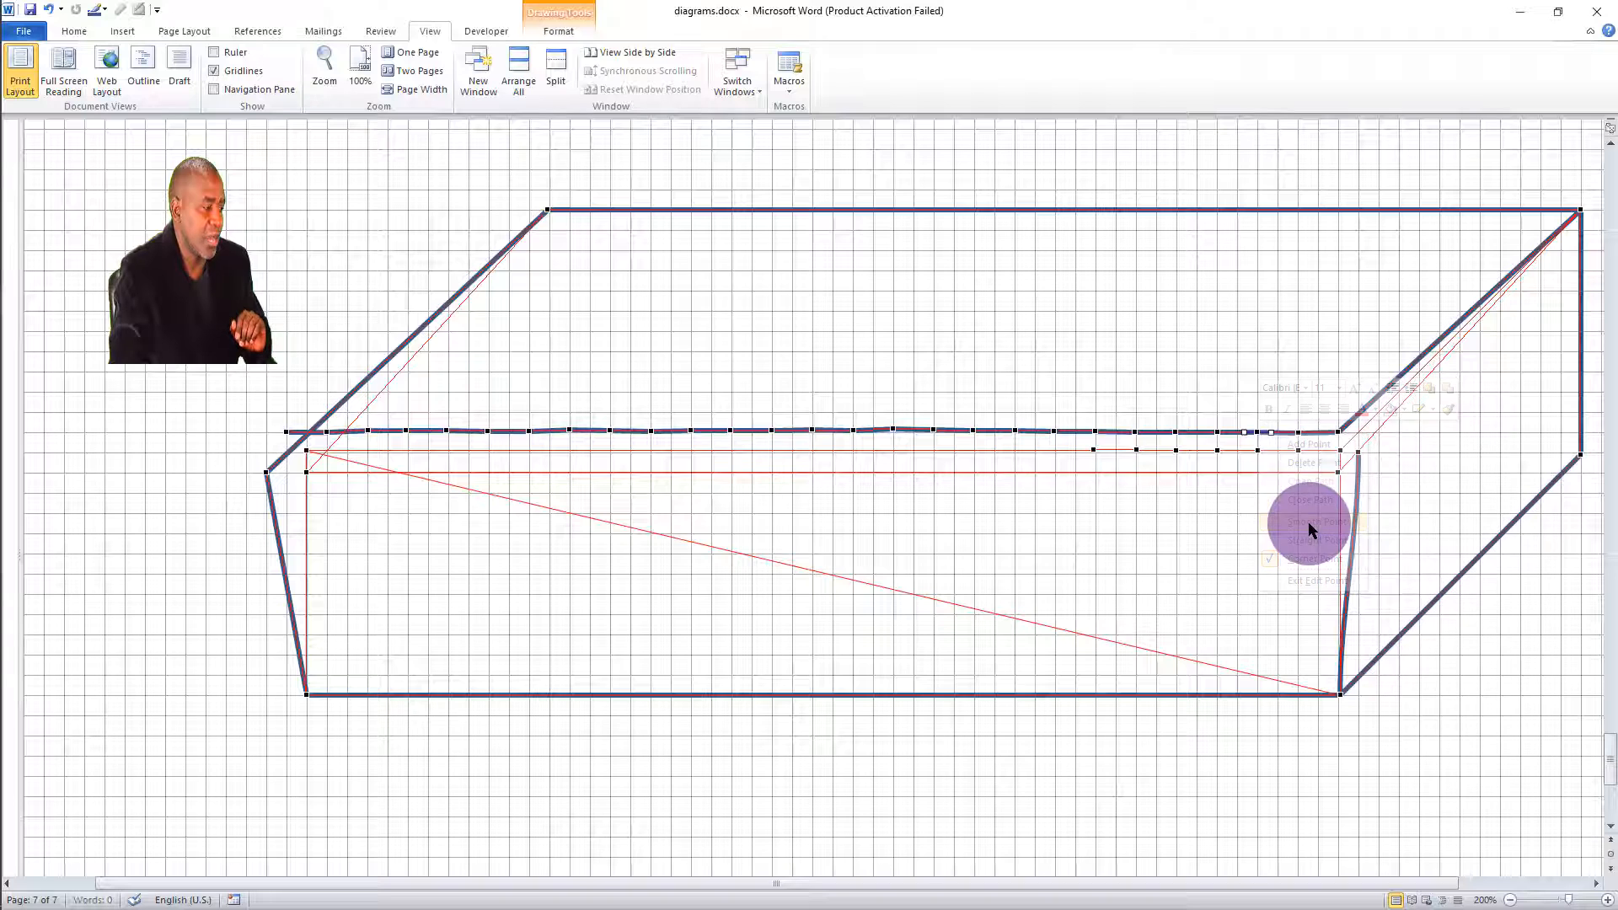
pyautogui.rightClick(1219, 435)
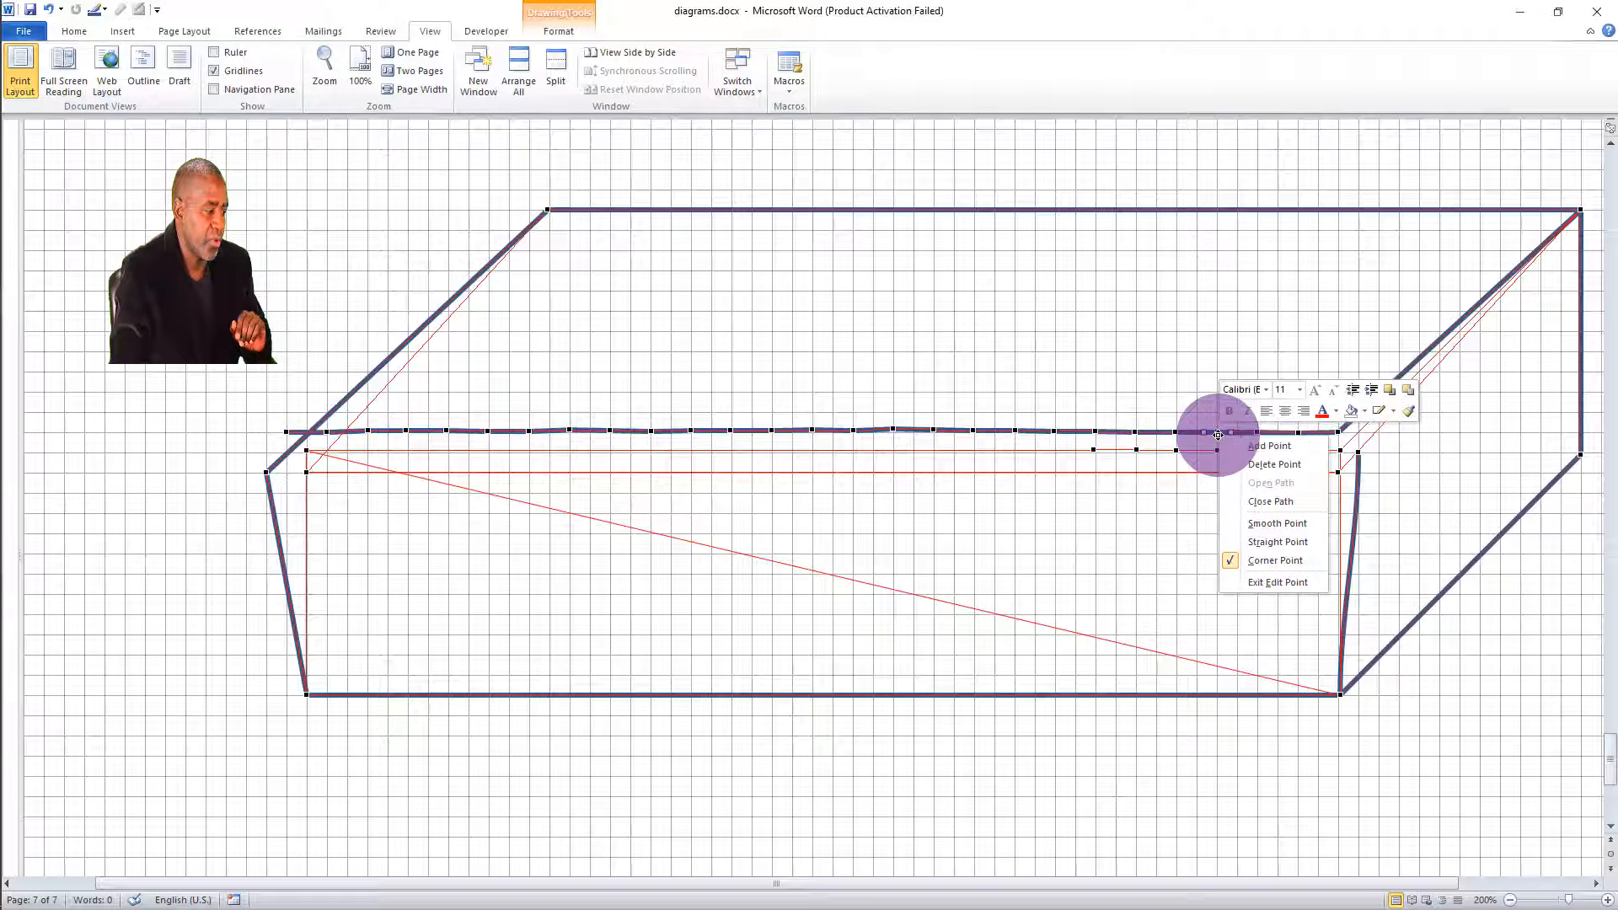
pyautogui.click(1247, 523)
pyautogui.rightClick(1176, 433)
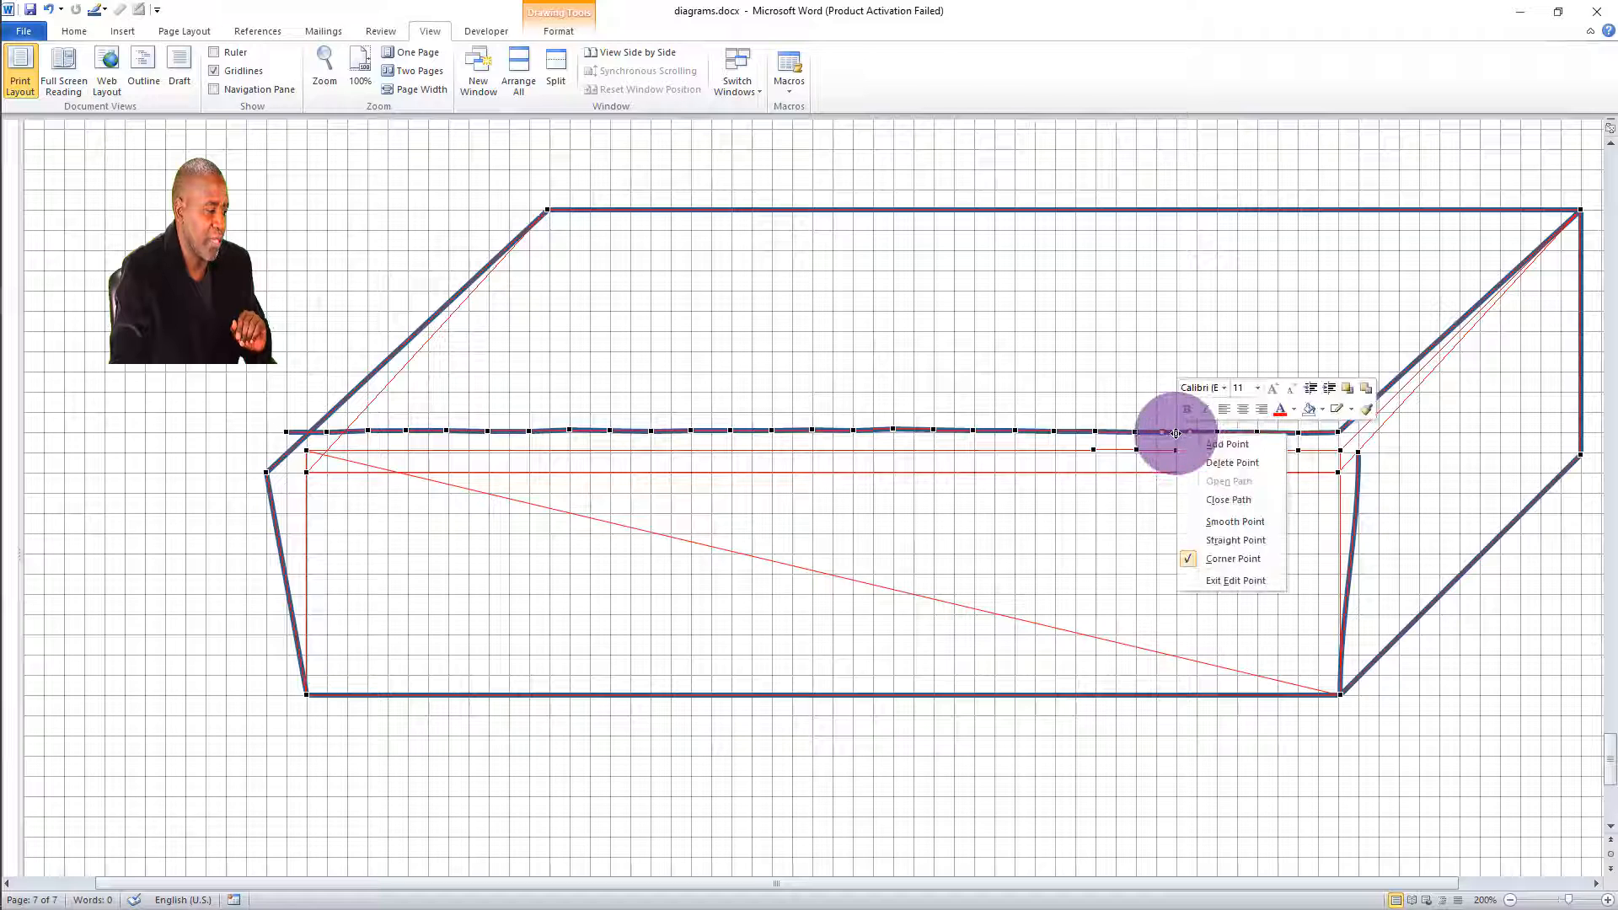
pyautogui.click(1224, 516)
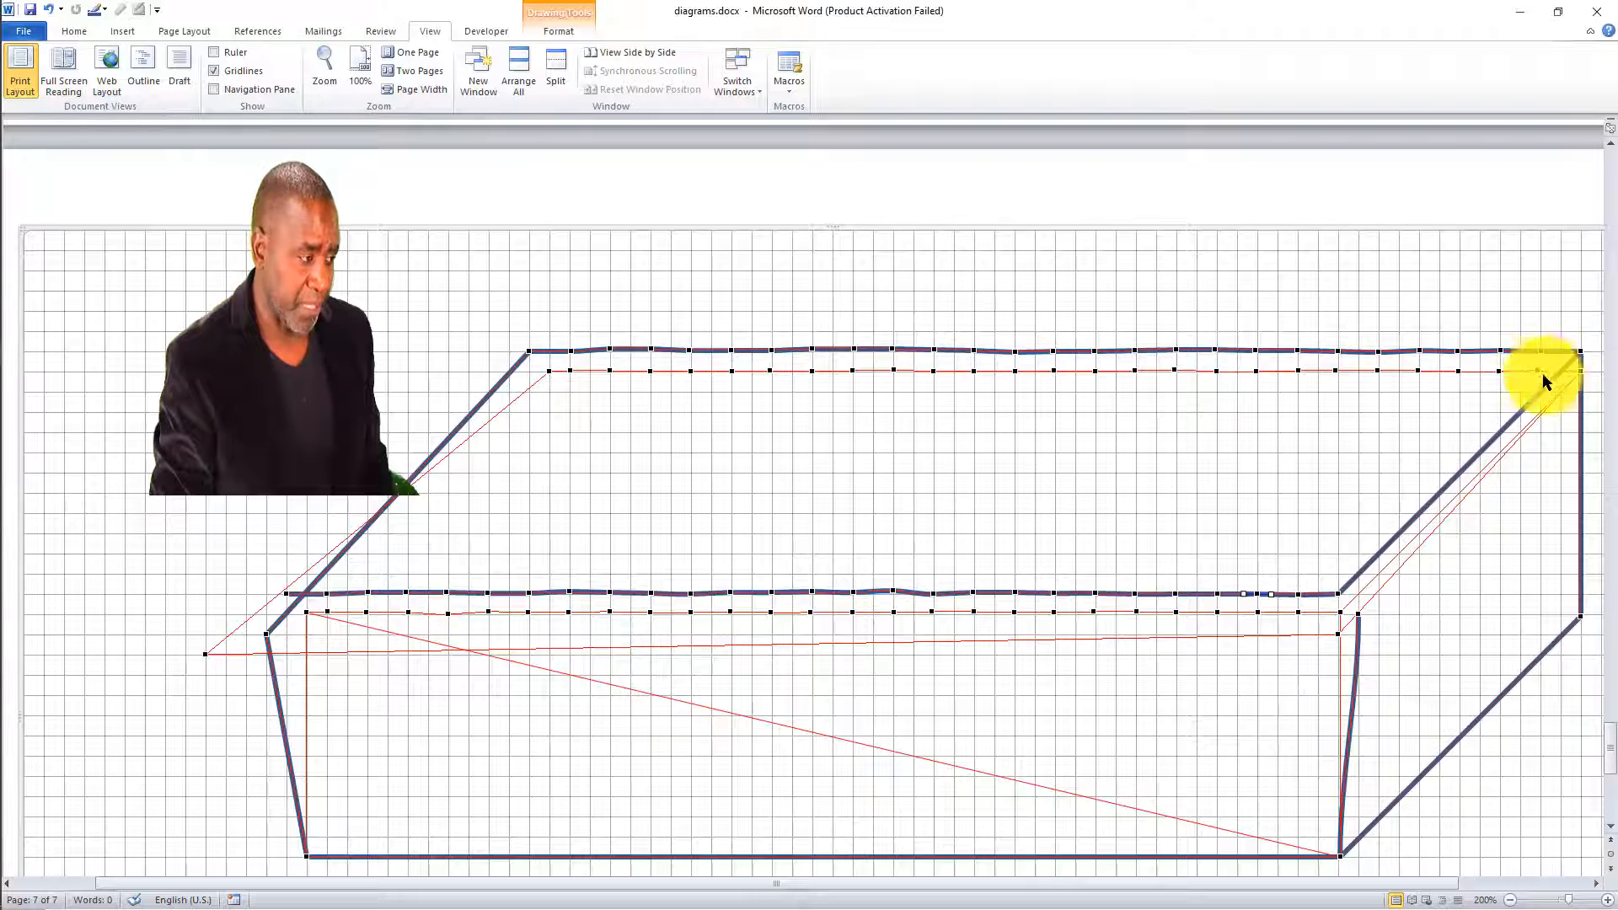
# Step: Set the front top edge's point nearest its right end as a smooth point and check its point type
pyautogui.rightClick(1300, 596)
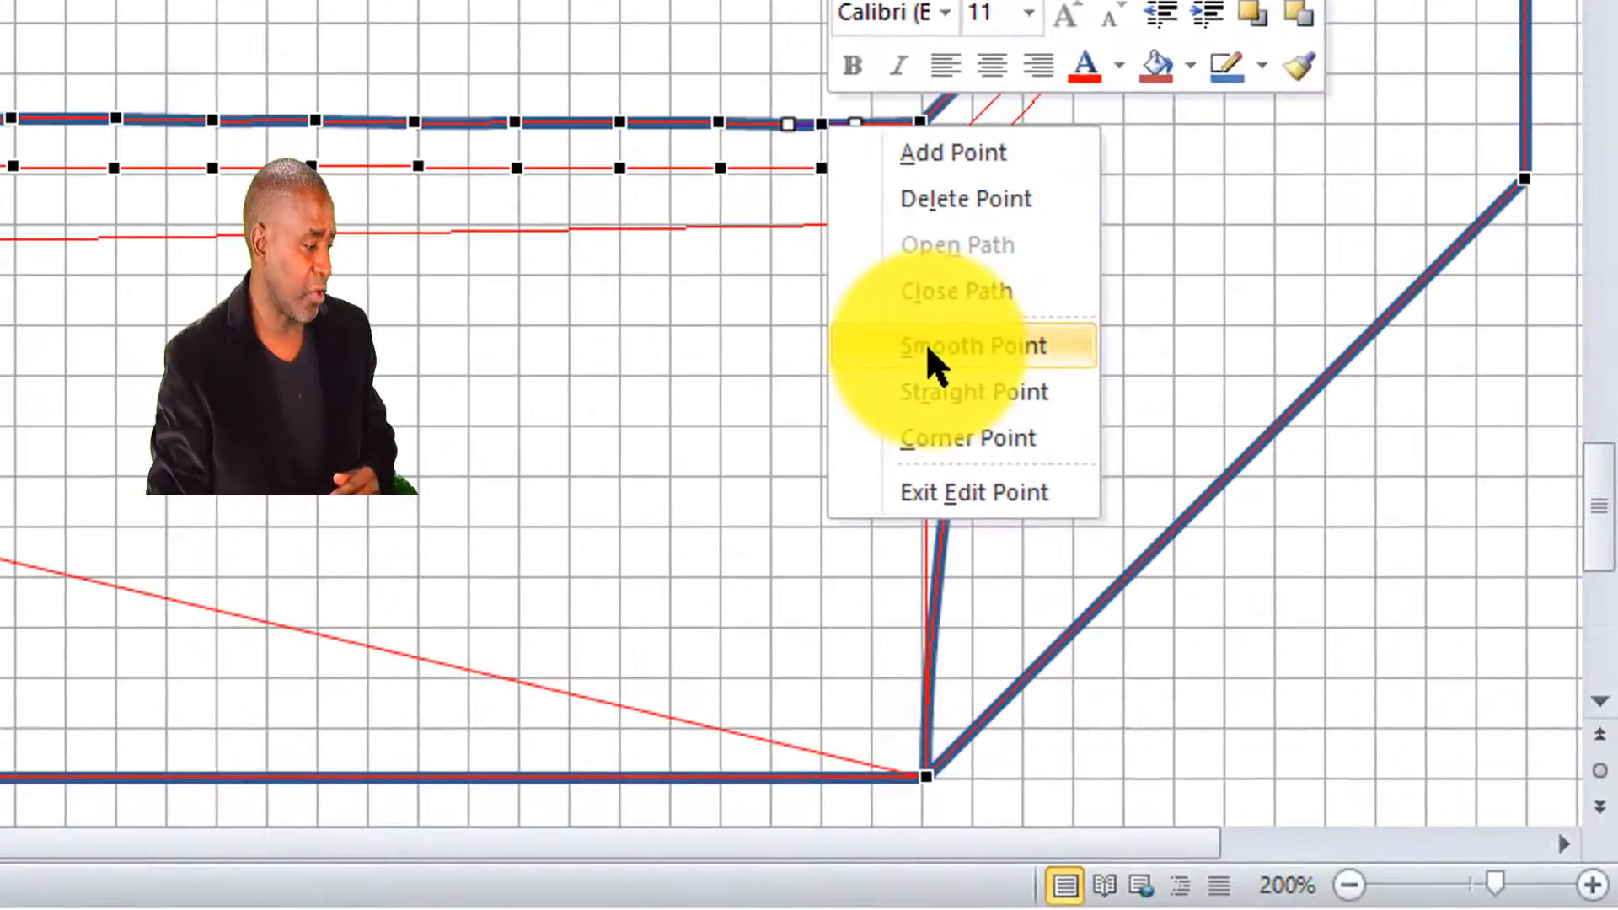
pyautogui.click(1134, 516)
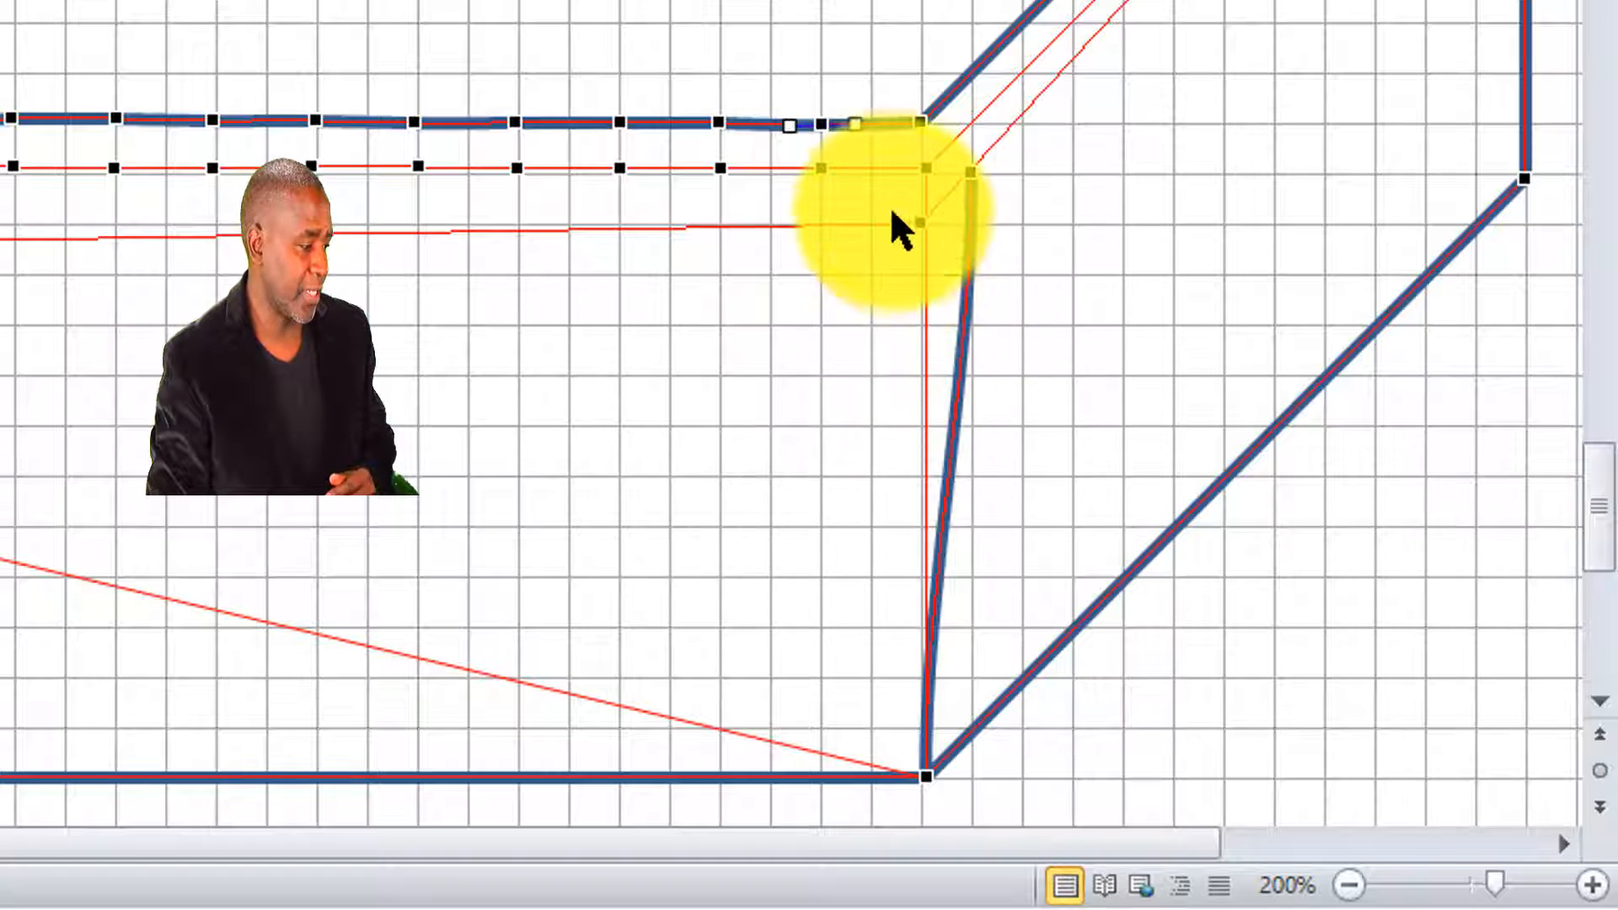
pyautogui.rightClick(812, 130)
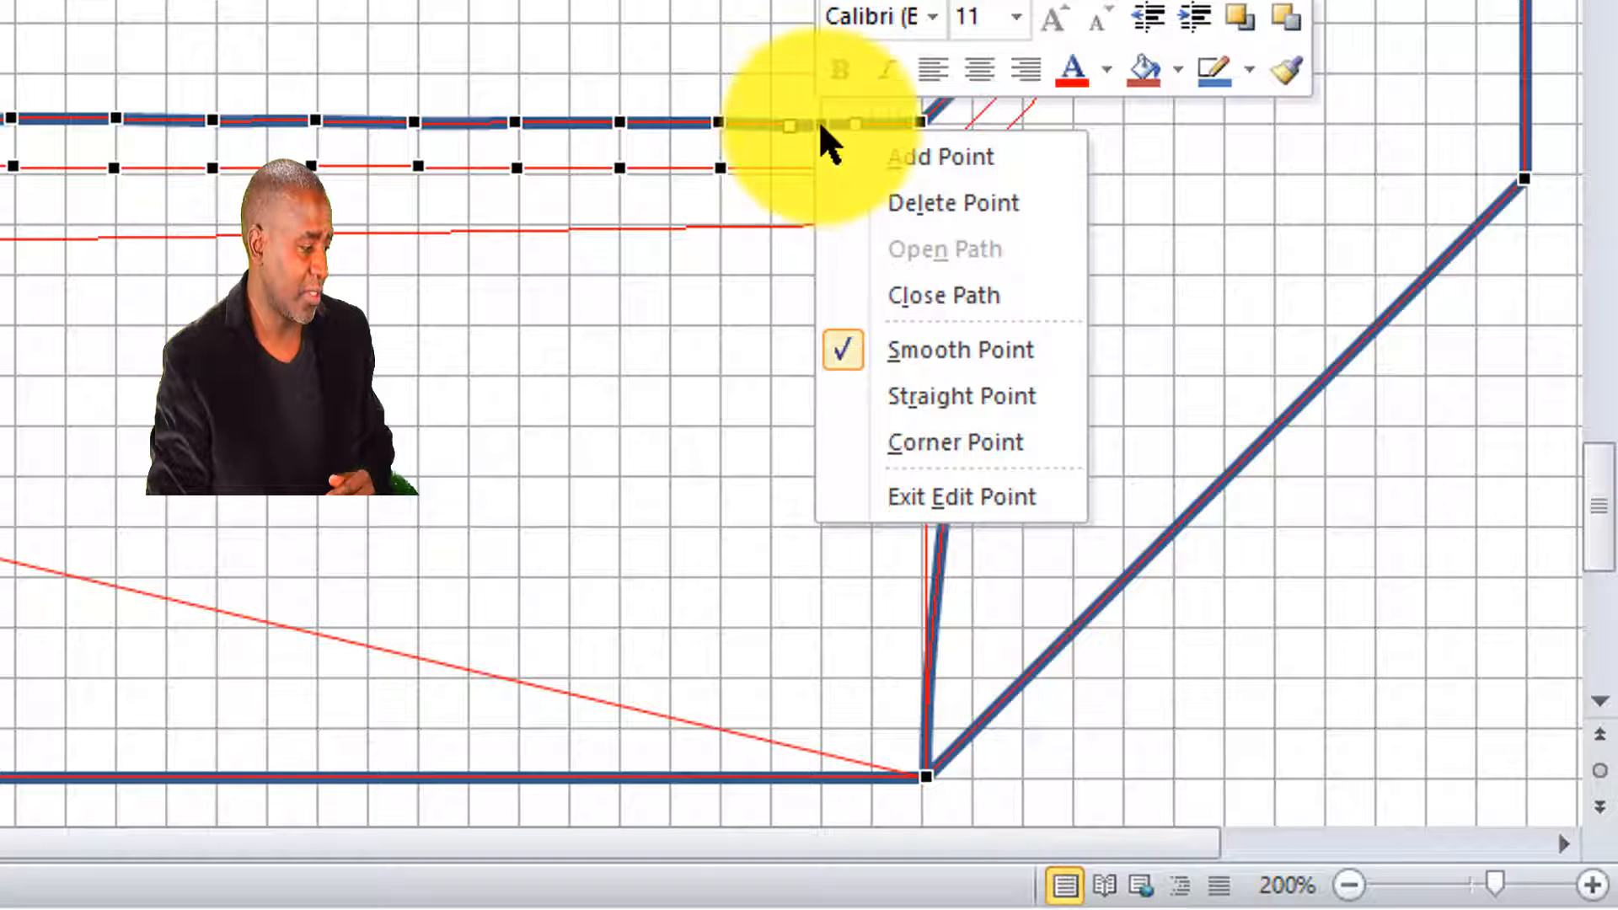
pyautogui.click(755, 307)
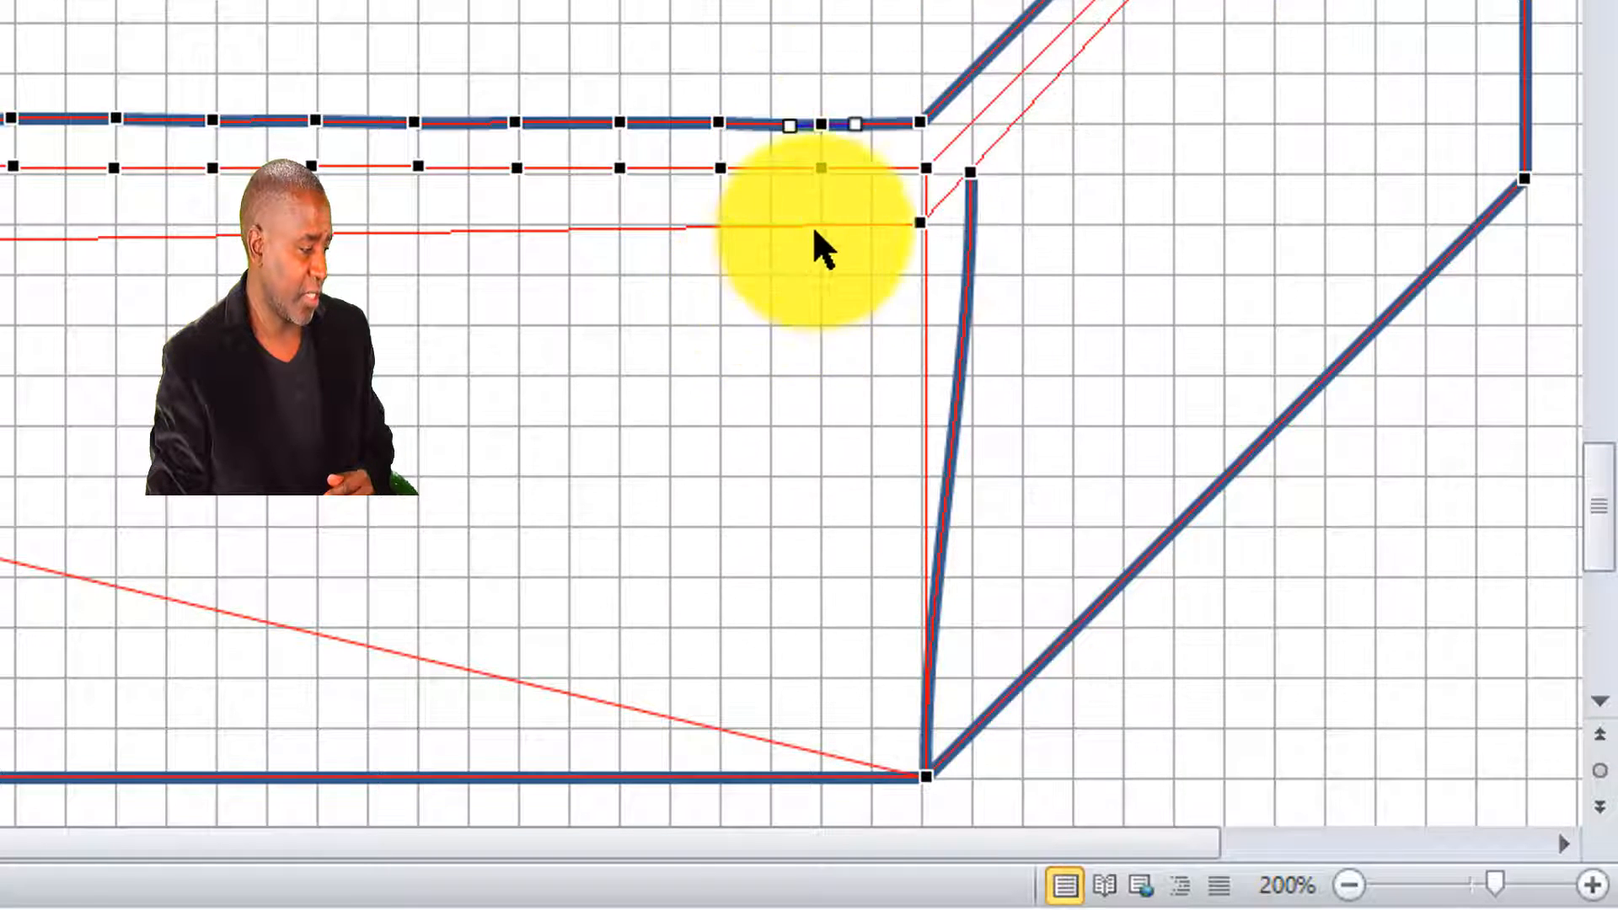
# Step: Make the matching point on the line below the front top edge smooth and straighten the end segment beside it
pyautogui.click(824, 178)
pyautogui.rightClick(823, 177)
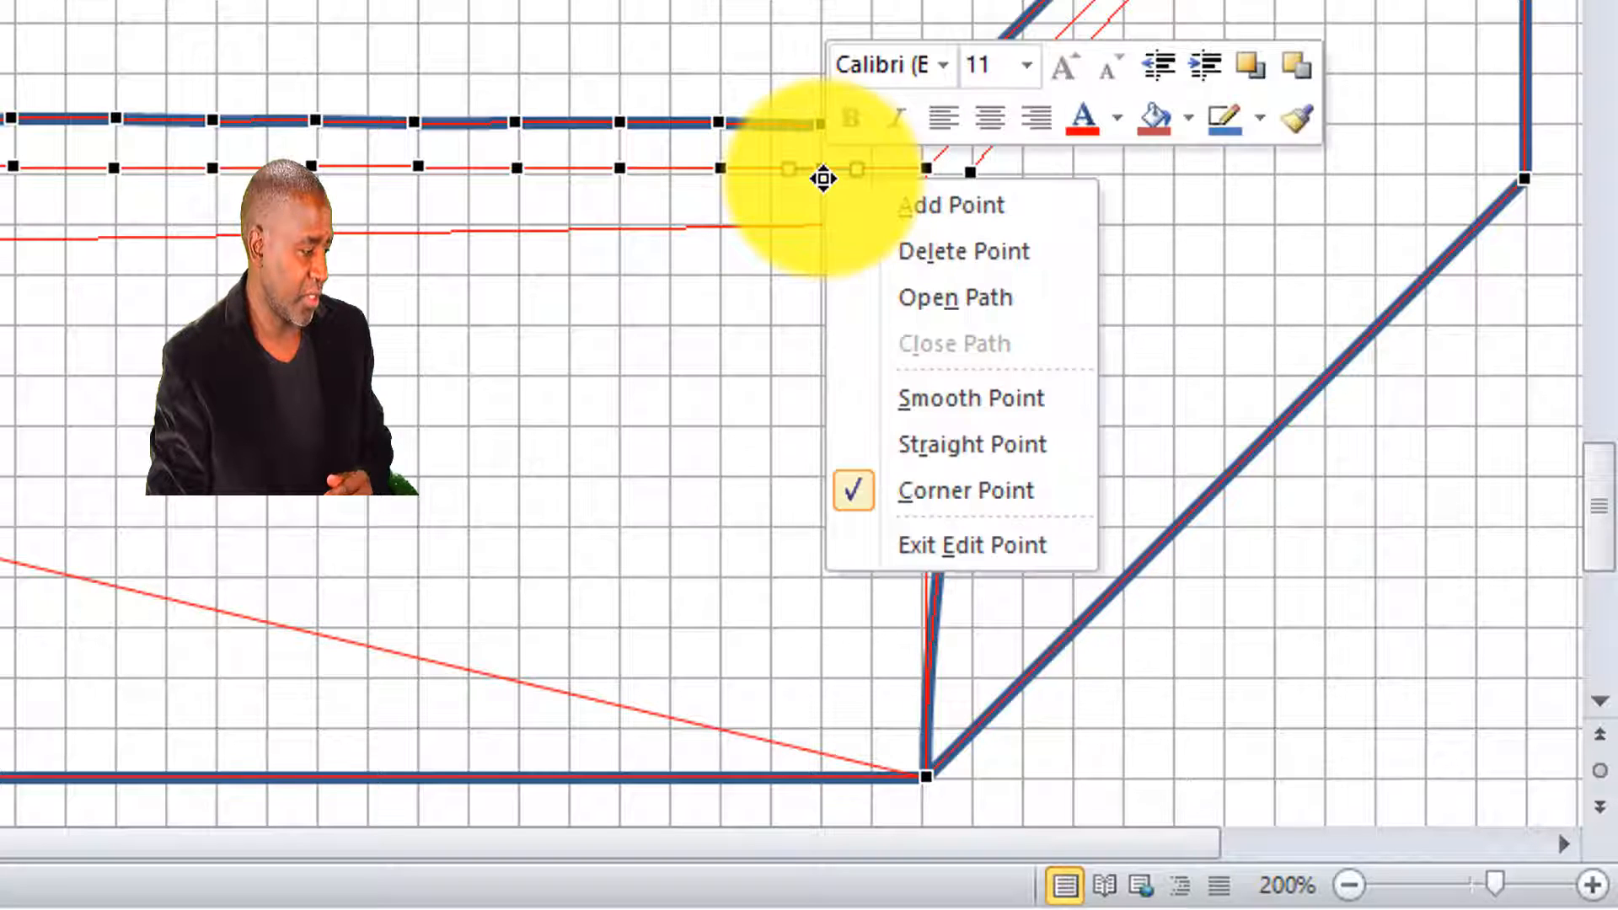
pyautogui.click(886, 394)
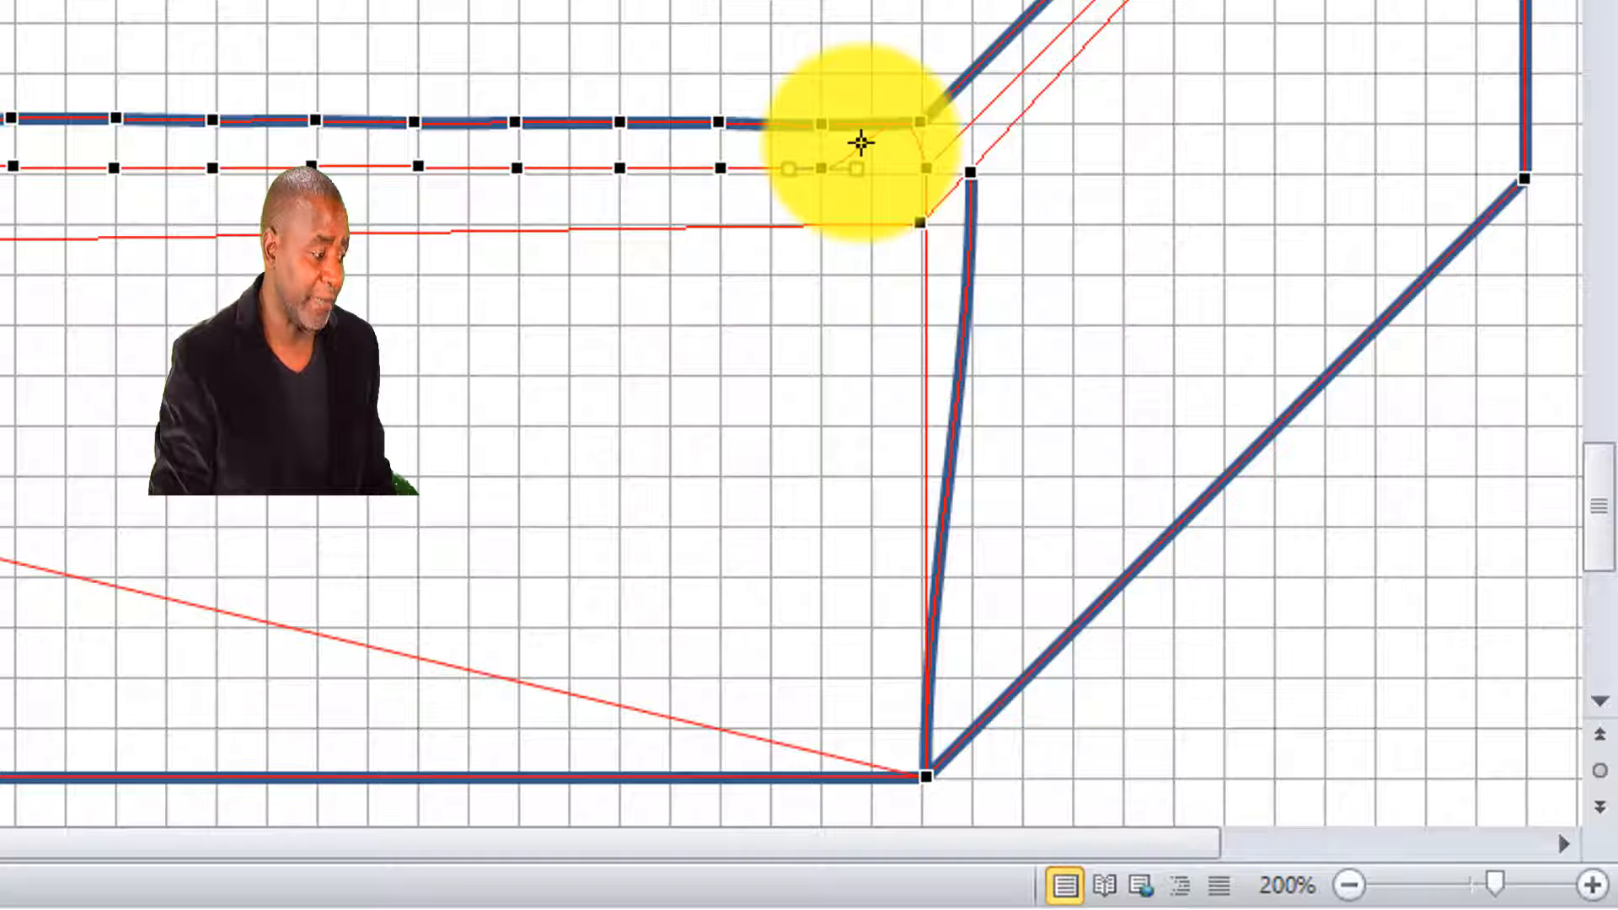
pyautogui.rightClick(860, 143)
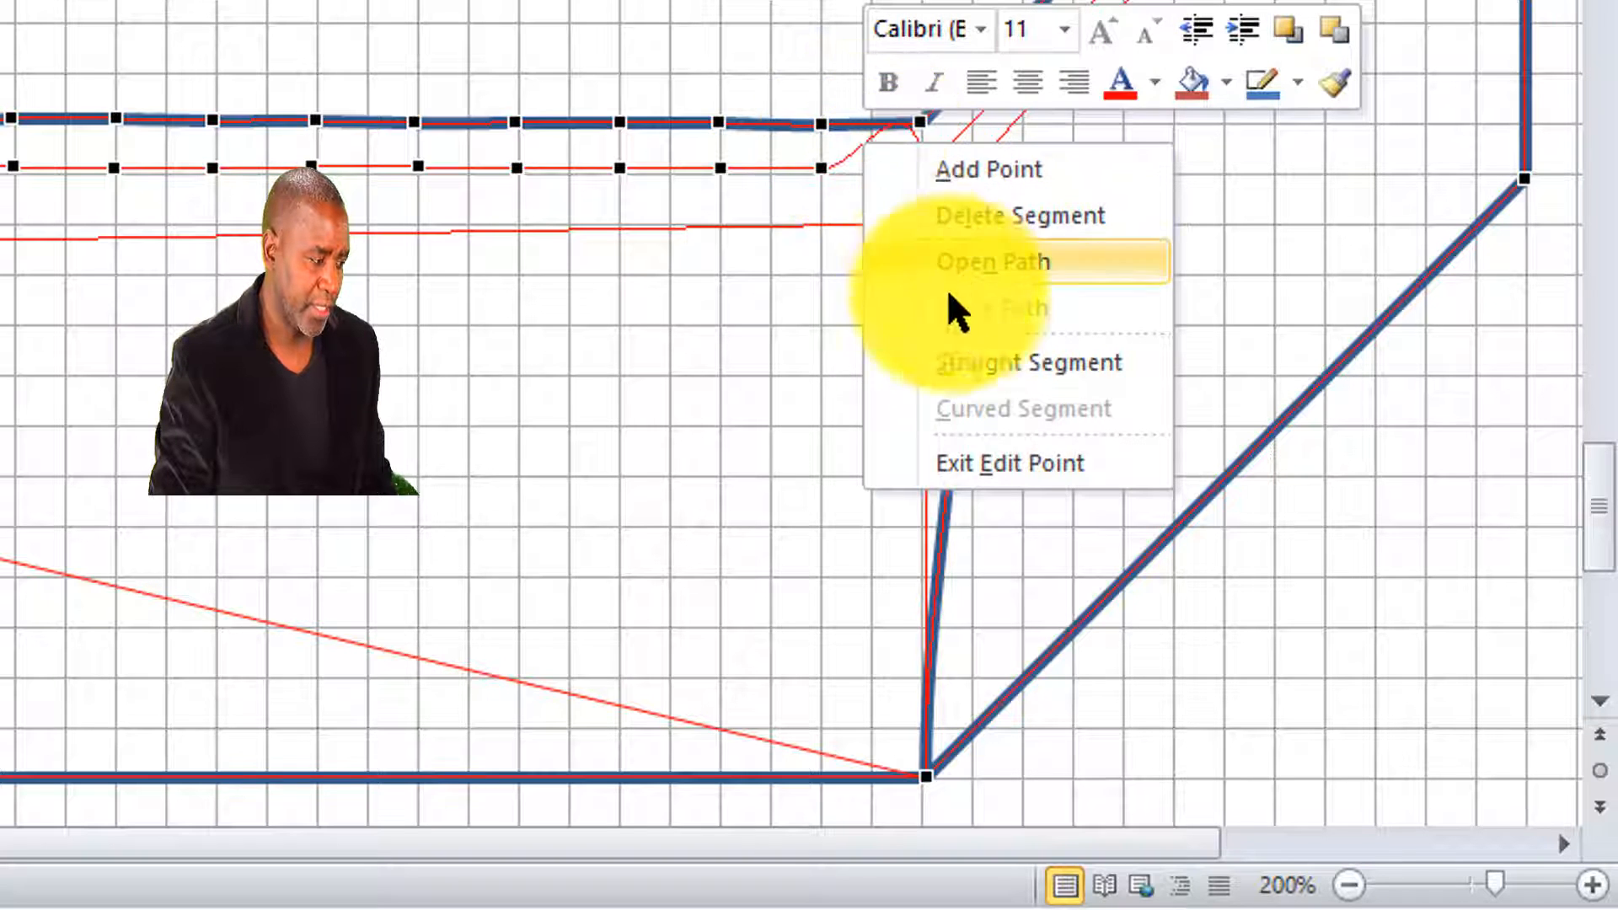
pyautogui.click(965, 348)
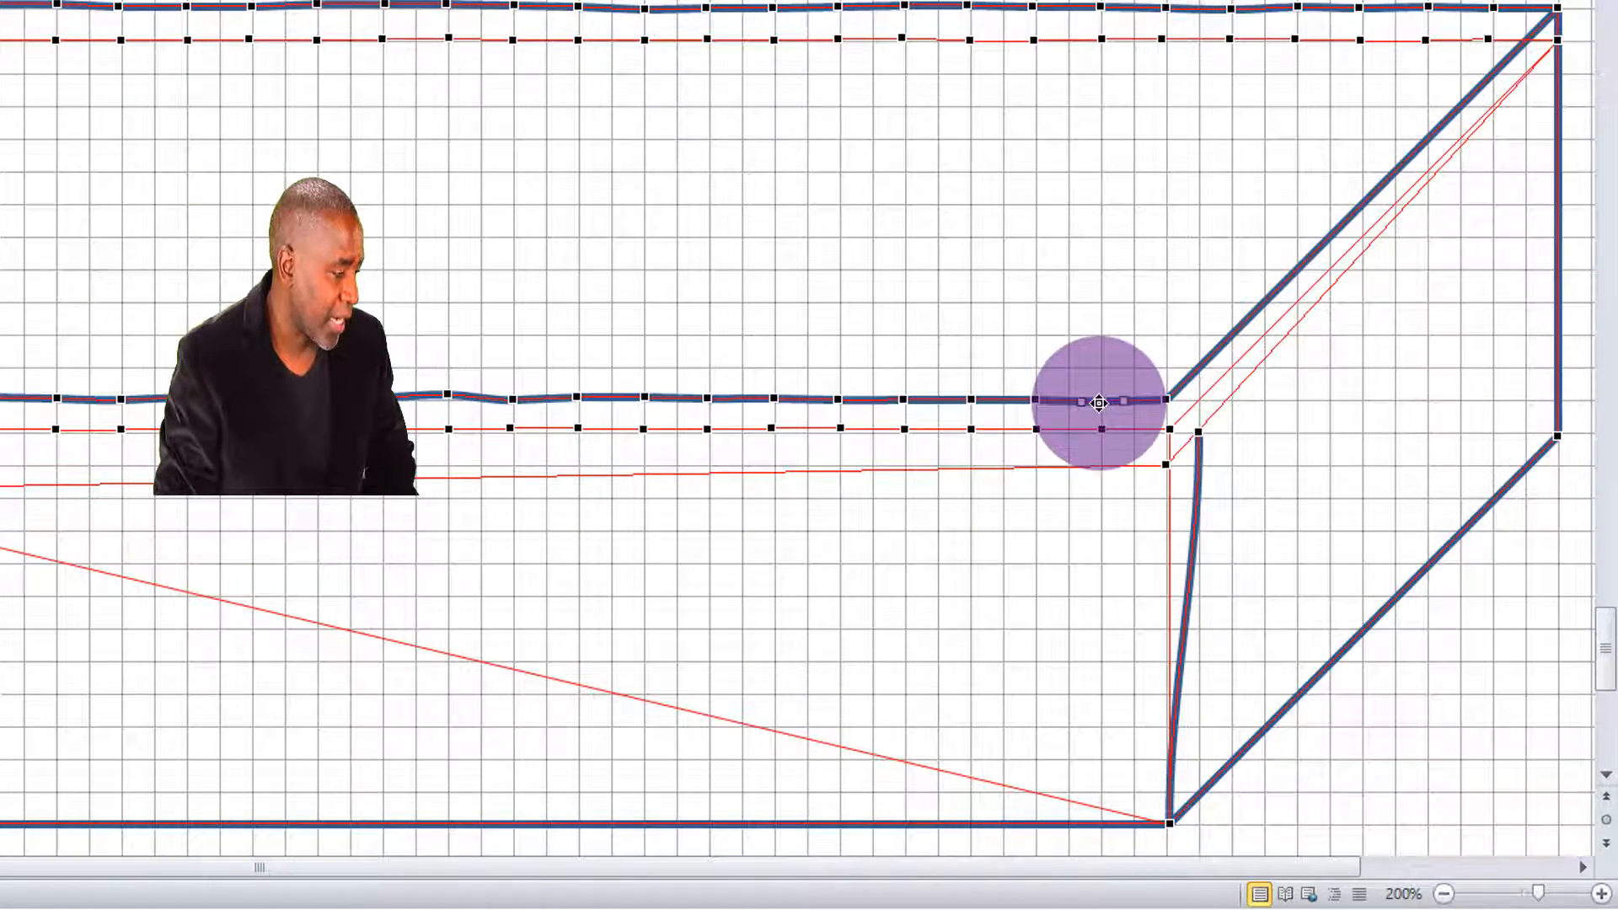
# Step: On both front top lines, raise the points two squares from the right end by one square and lower those at four squares by one
pyautogui.moveTo(1099, 403); pyautogui.dragTo(1101, 380)
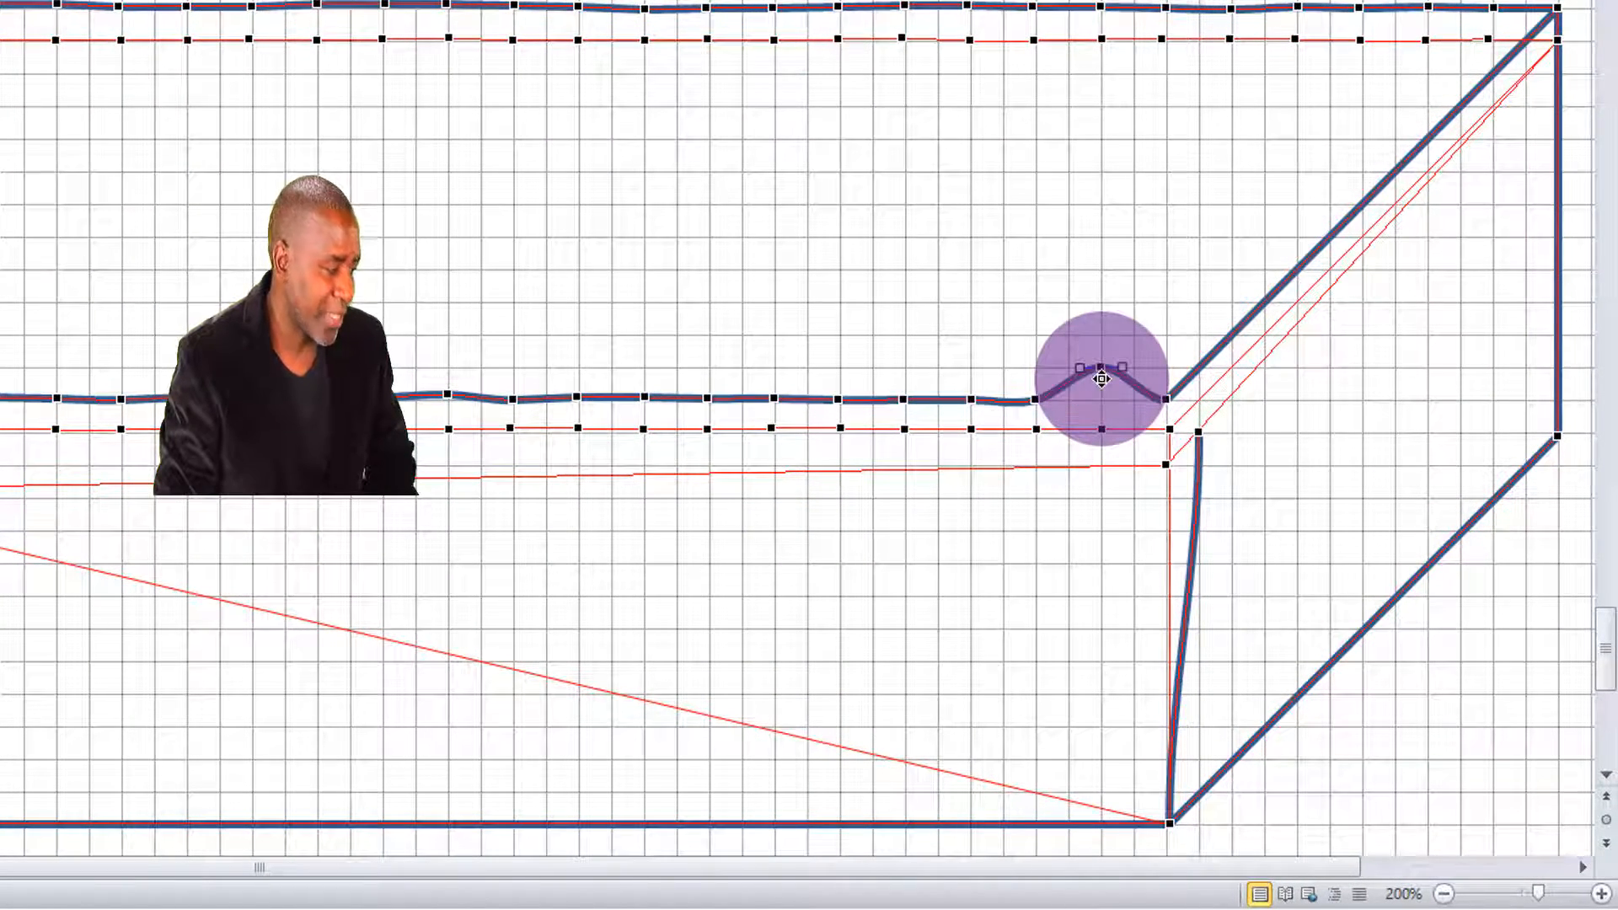
pyautogui.click(1103, 432)
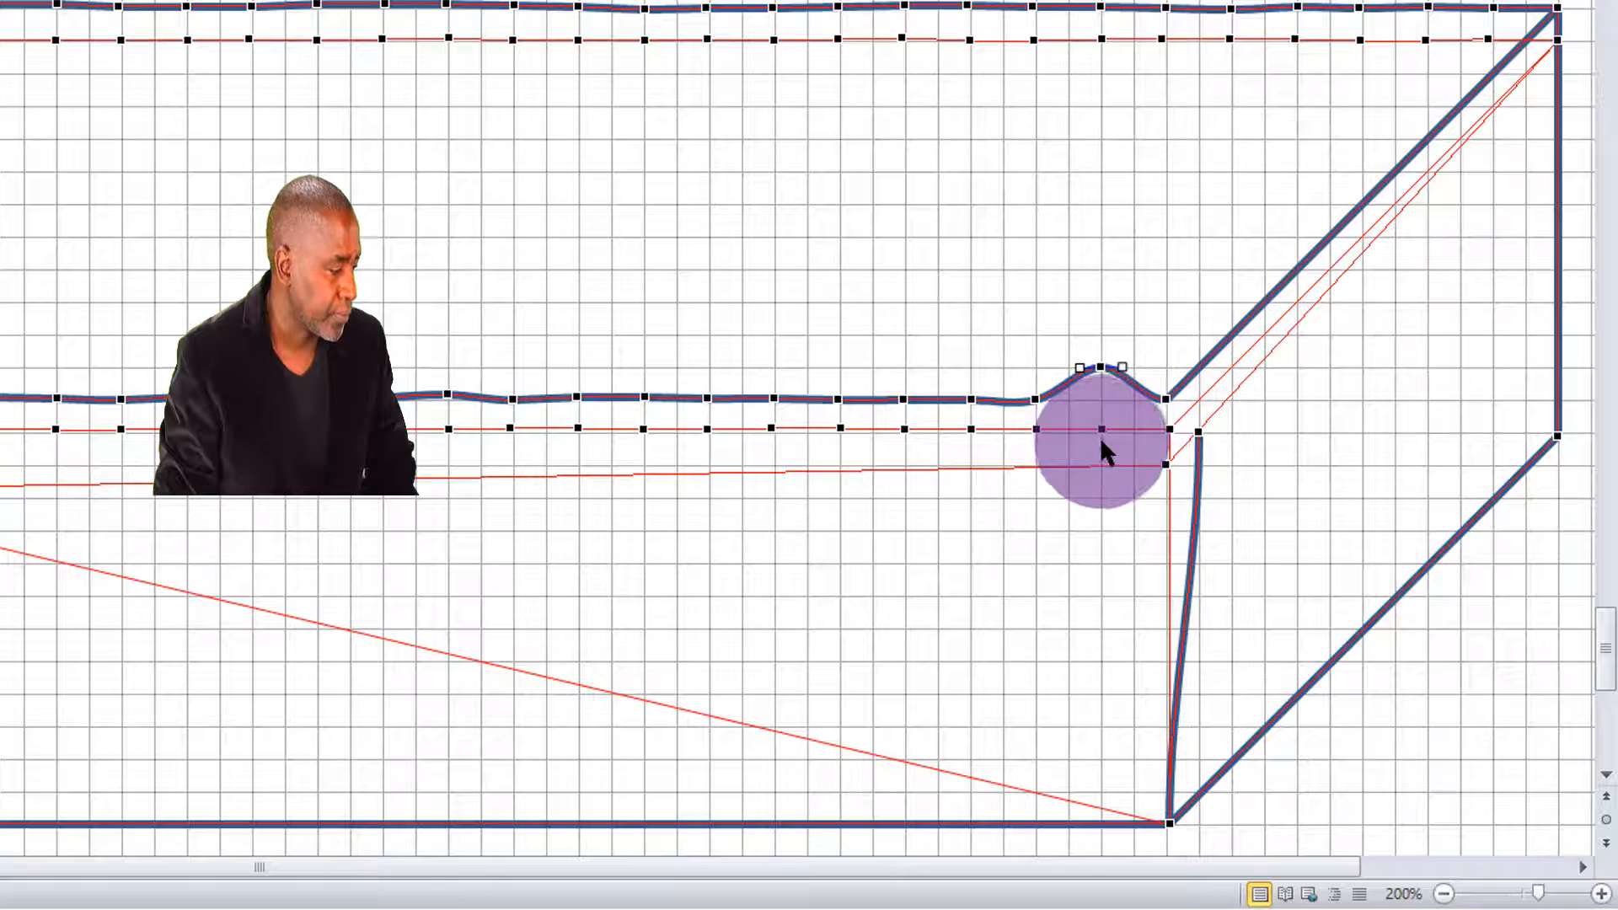
pyautogui.moveTo(1103, 432); pyautogui.dragTo(1035, 431)
pyautogui.click(1038, 434)
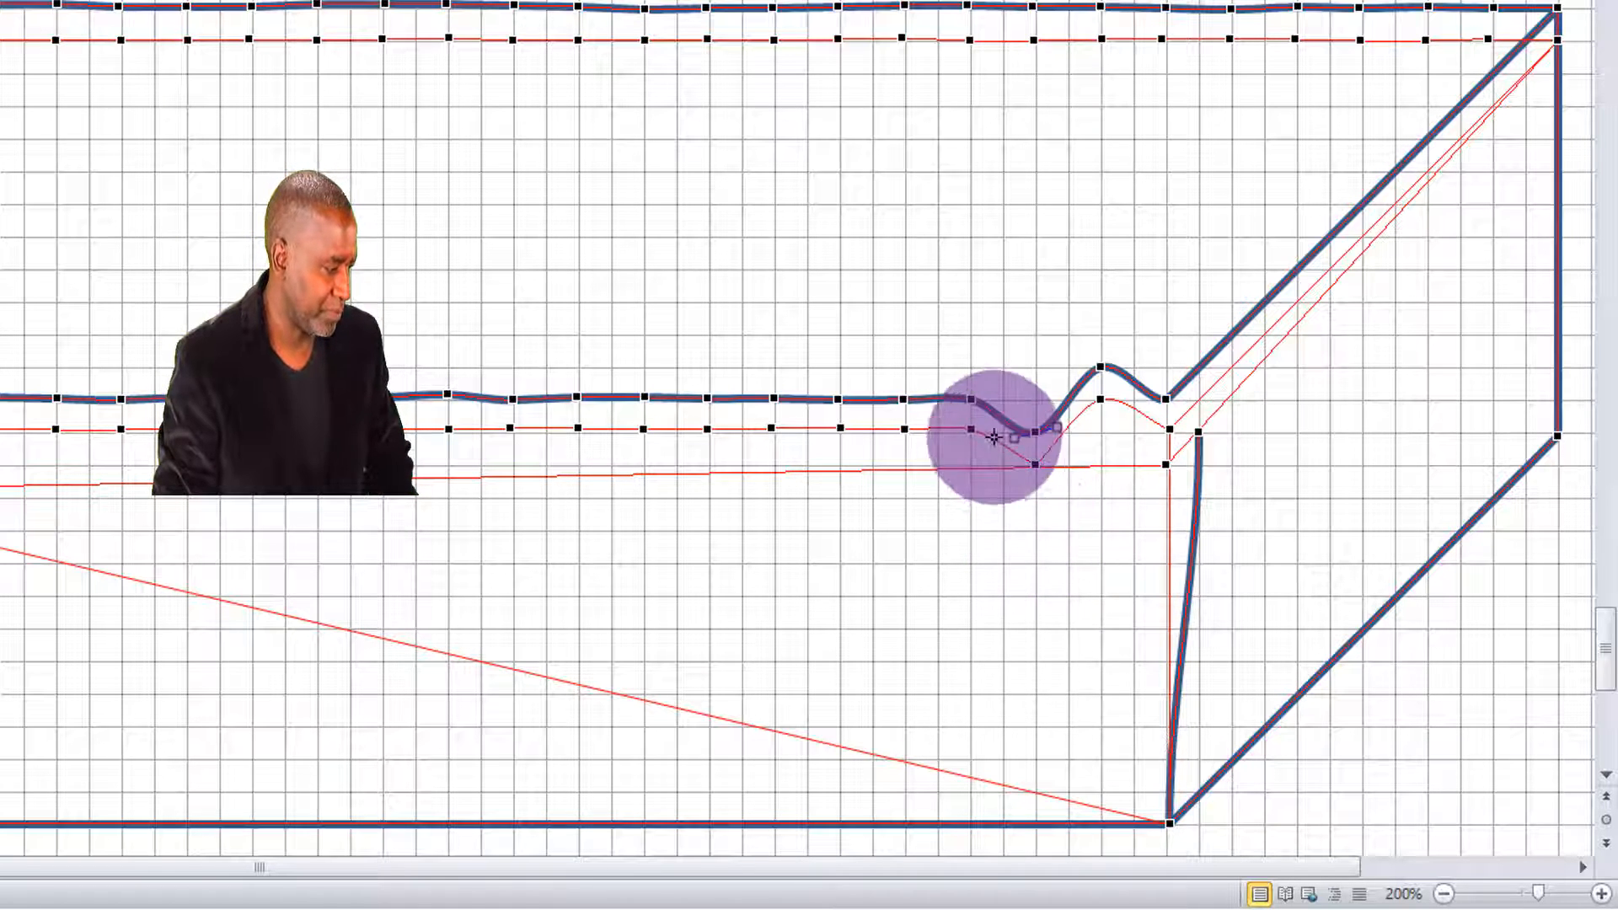
# Step: Continue the wave on both lines by raising the points six squares from the right end and lowering those at eight squares, one square each
pyautogui.moveTo(972, 404); pyautogui.dragTo(970, 366)
pyautogui.moveTo(974, 434); pyautogui.dragTo(902, 449)
pyautogui.click(902, 401)
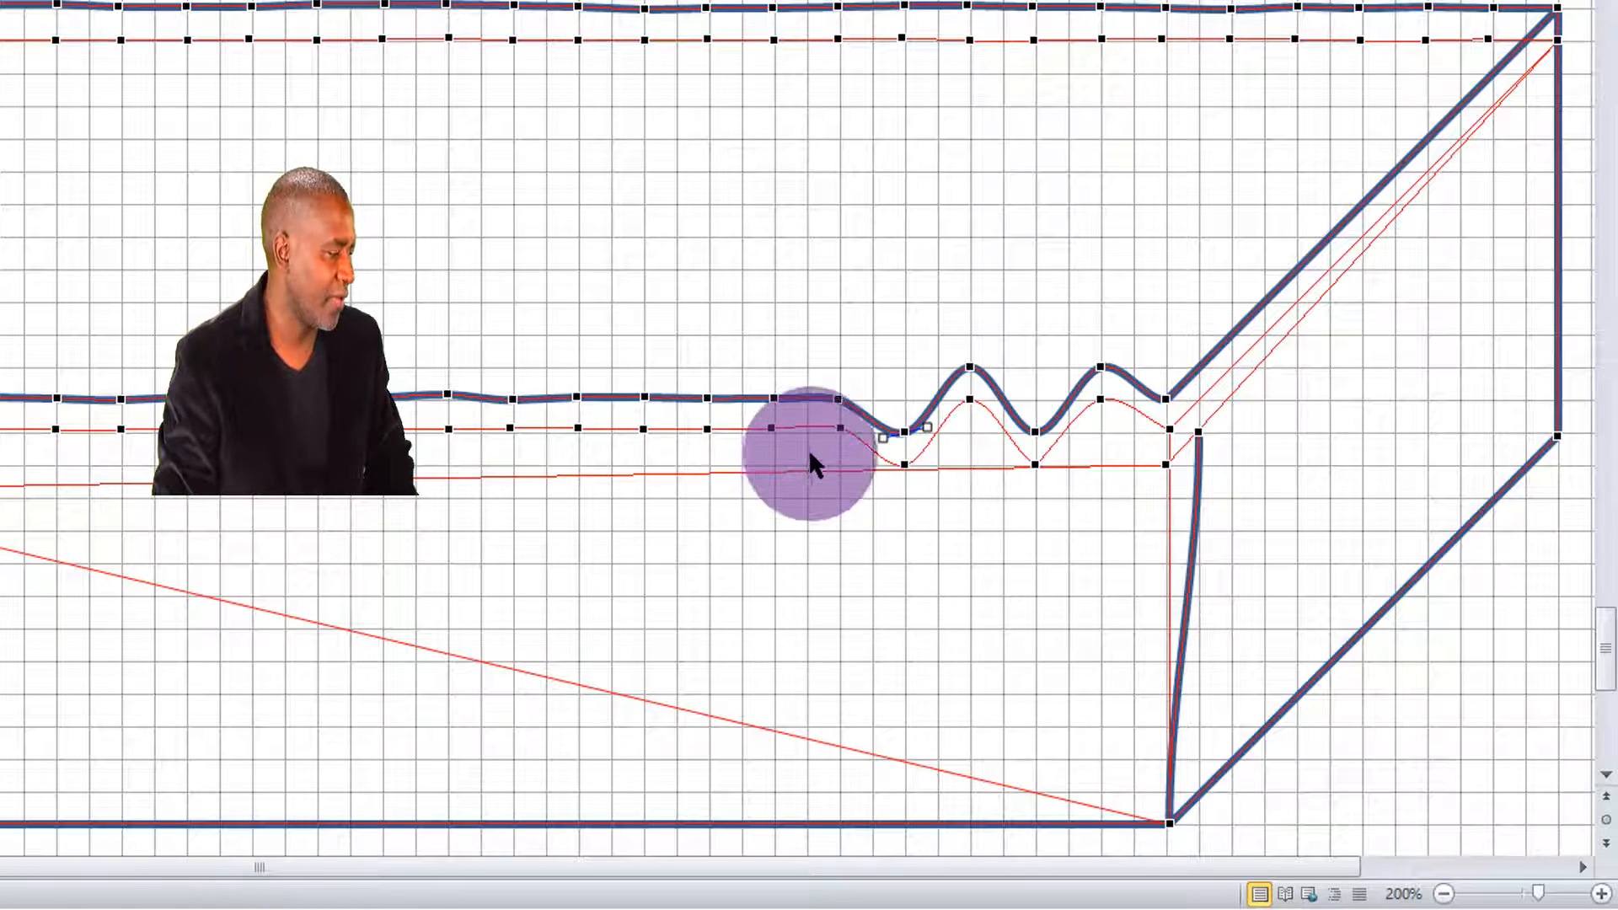
# Step: Extend the wave on both lines by raising the points ten squares from the right end and lowering those at twelve squares by one square
pyautogui.moveTo(837, 398); pyautogui.dragTo(839, 368)
pyautogui.moveTo(840, 432); pyautogui.dragTo(799, 467)
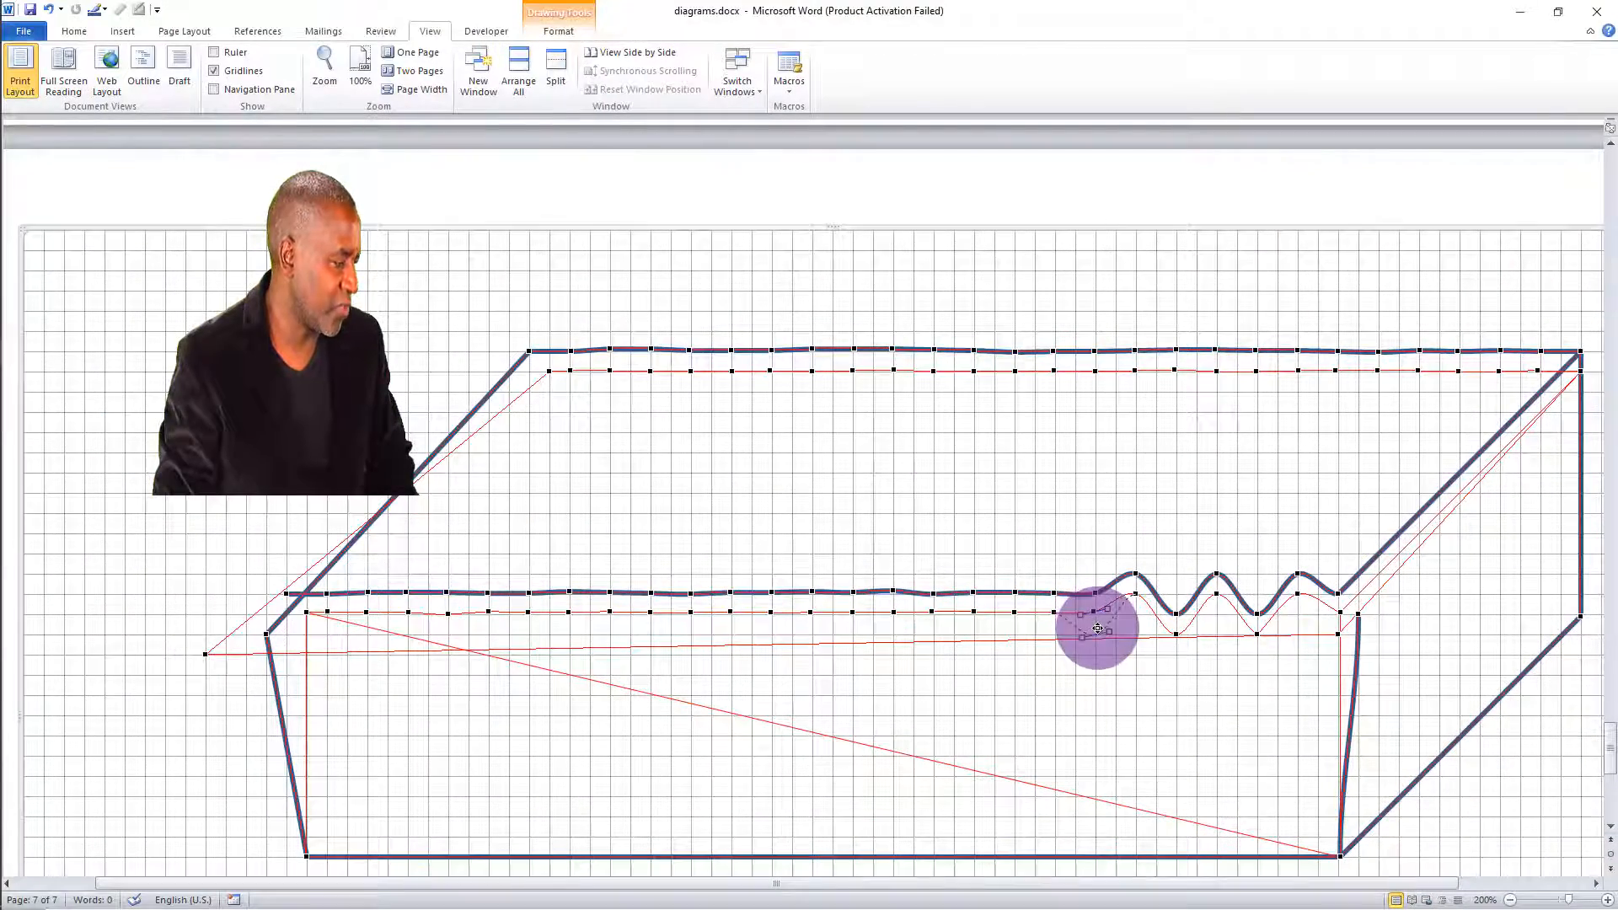
pyautogui.moveTo(1098, 628)
pyautogui.mouseDown()
pyautogui.moveTo(1098, 602)
pyautogui.moveTo(1097, 633)
pyautogui.mouseUp()
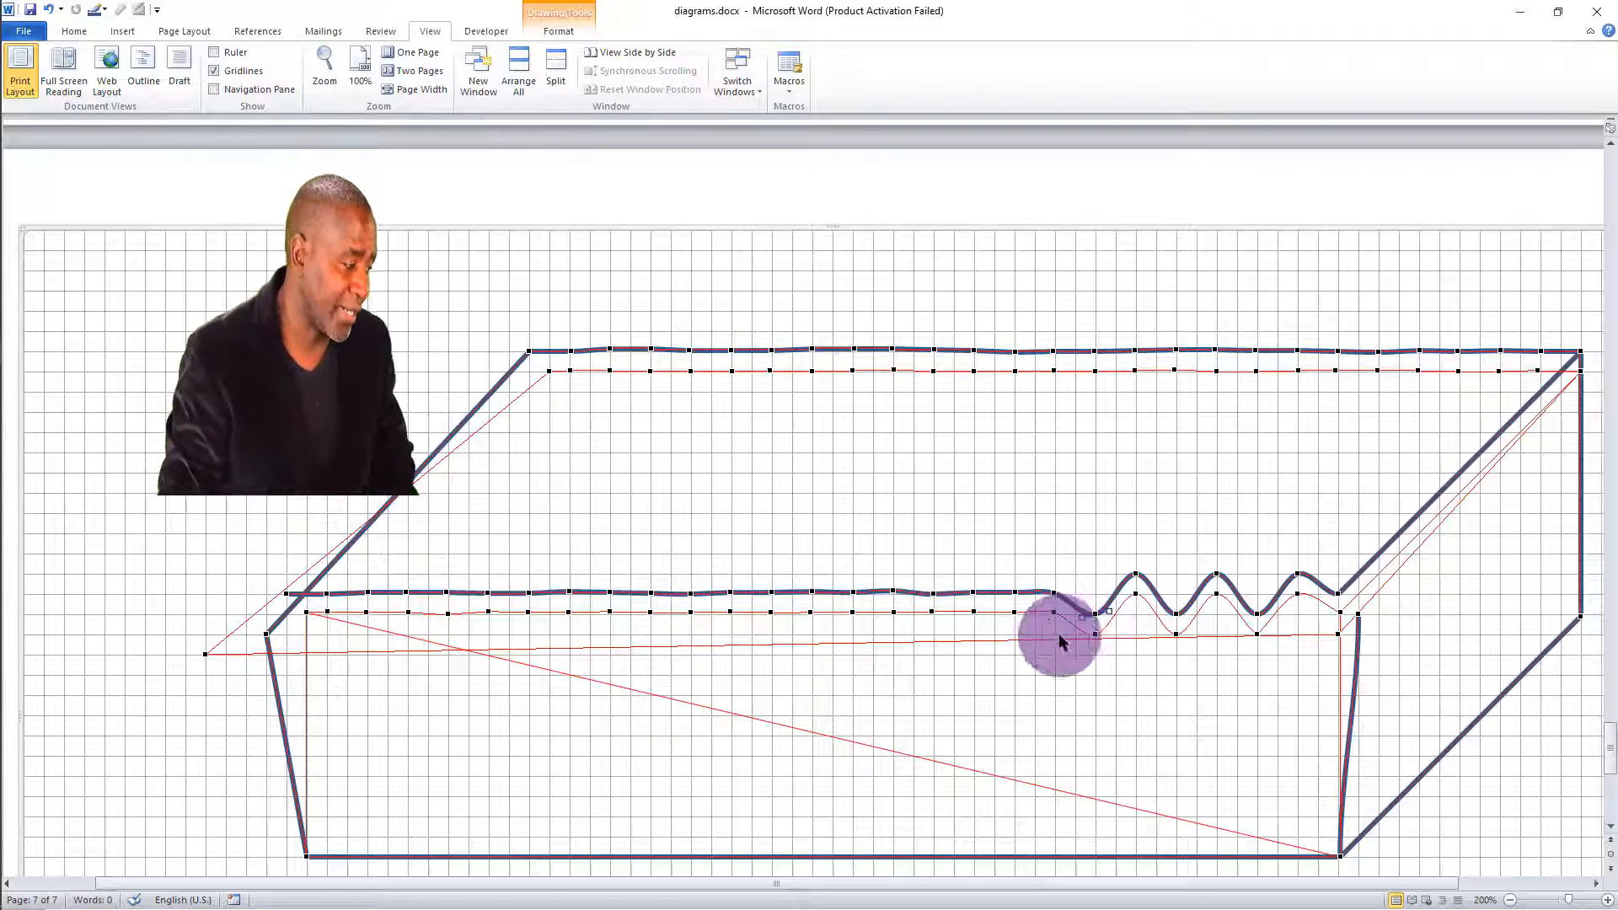
# Step: Continue the wave on both front top lines from 14 to 28 squares from the right end, alternately raising and lowering points one square
pyautogui.click(1055, 592)
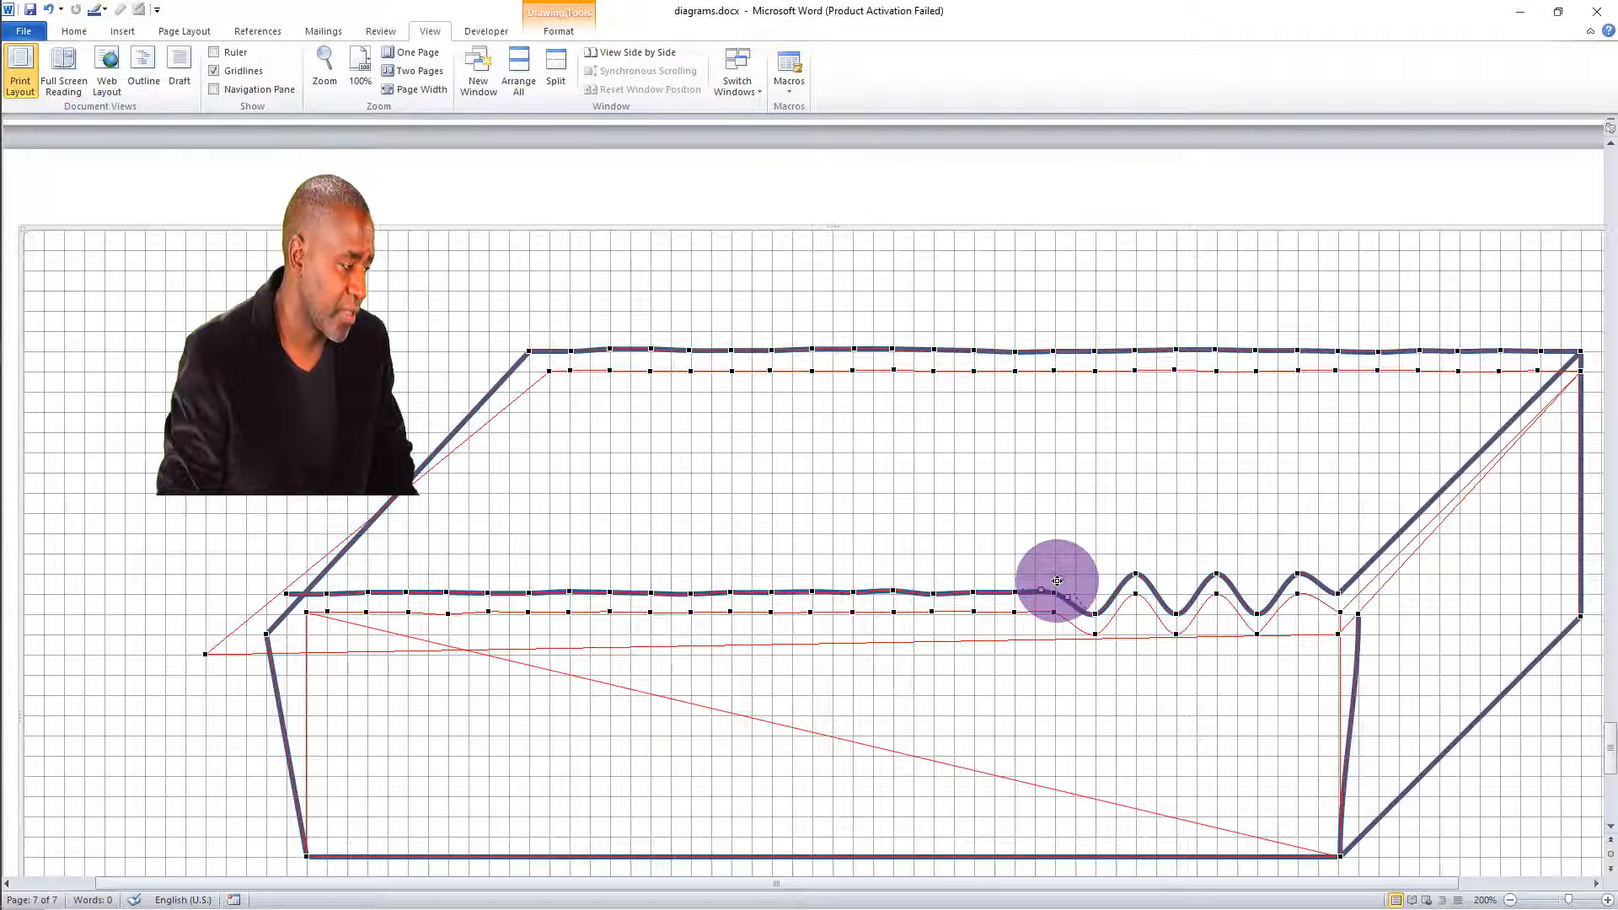
pyautogui.moveTo(1057, 581); pyautogui.dragTo(1016, 644)
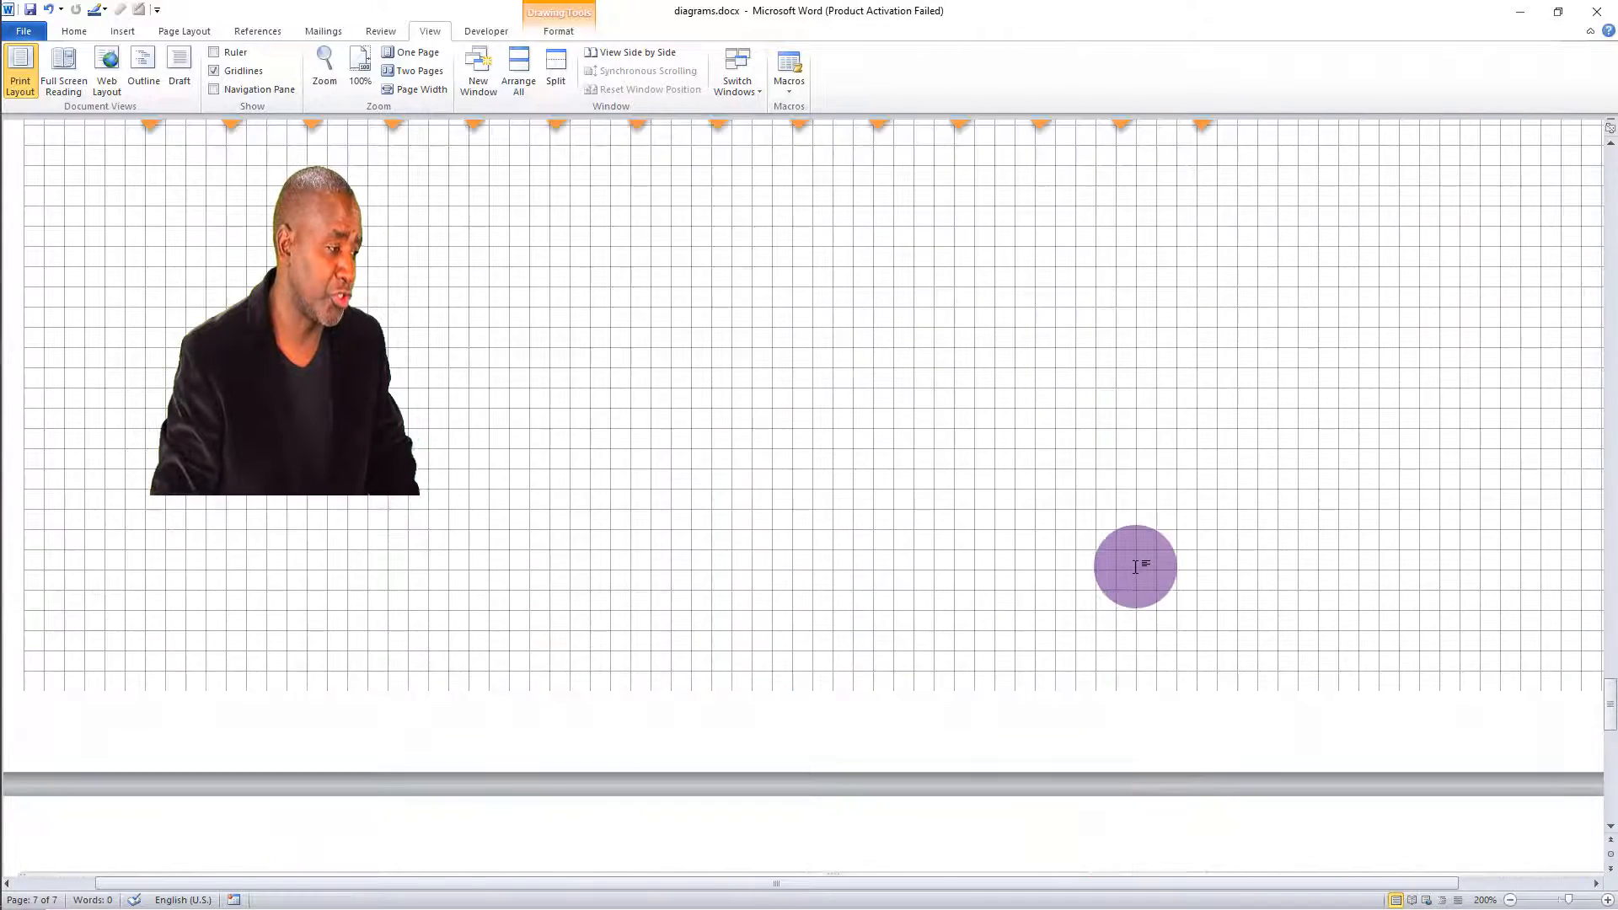
pyautogui.scroll(-2, 1136, 566)
pyautogui.scroll(3, 1136, 566)
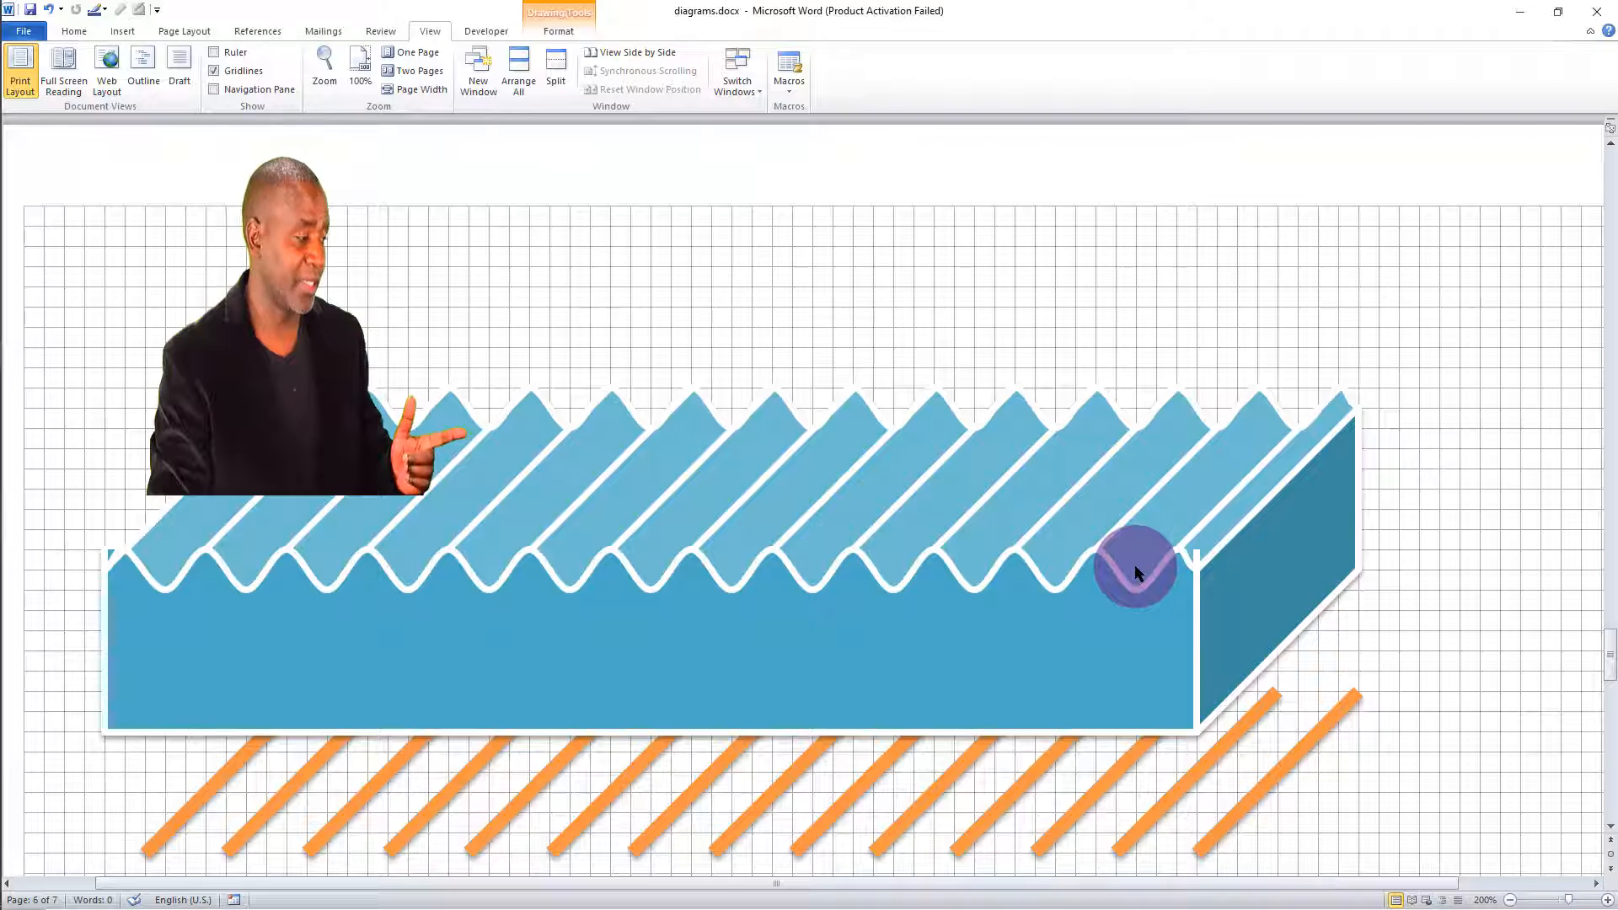
pyautogui.scroll(-10, 1134, 572)
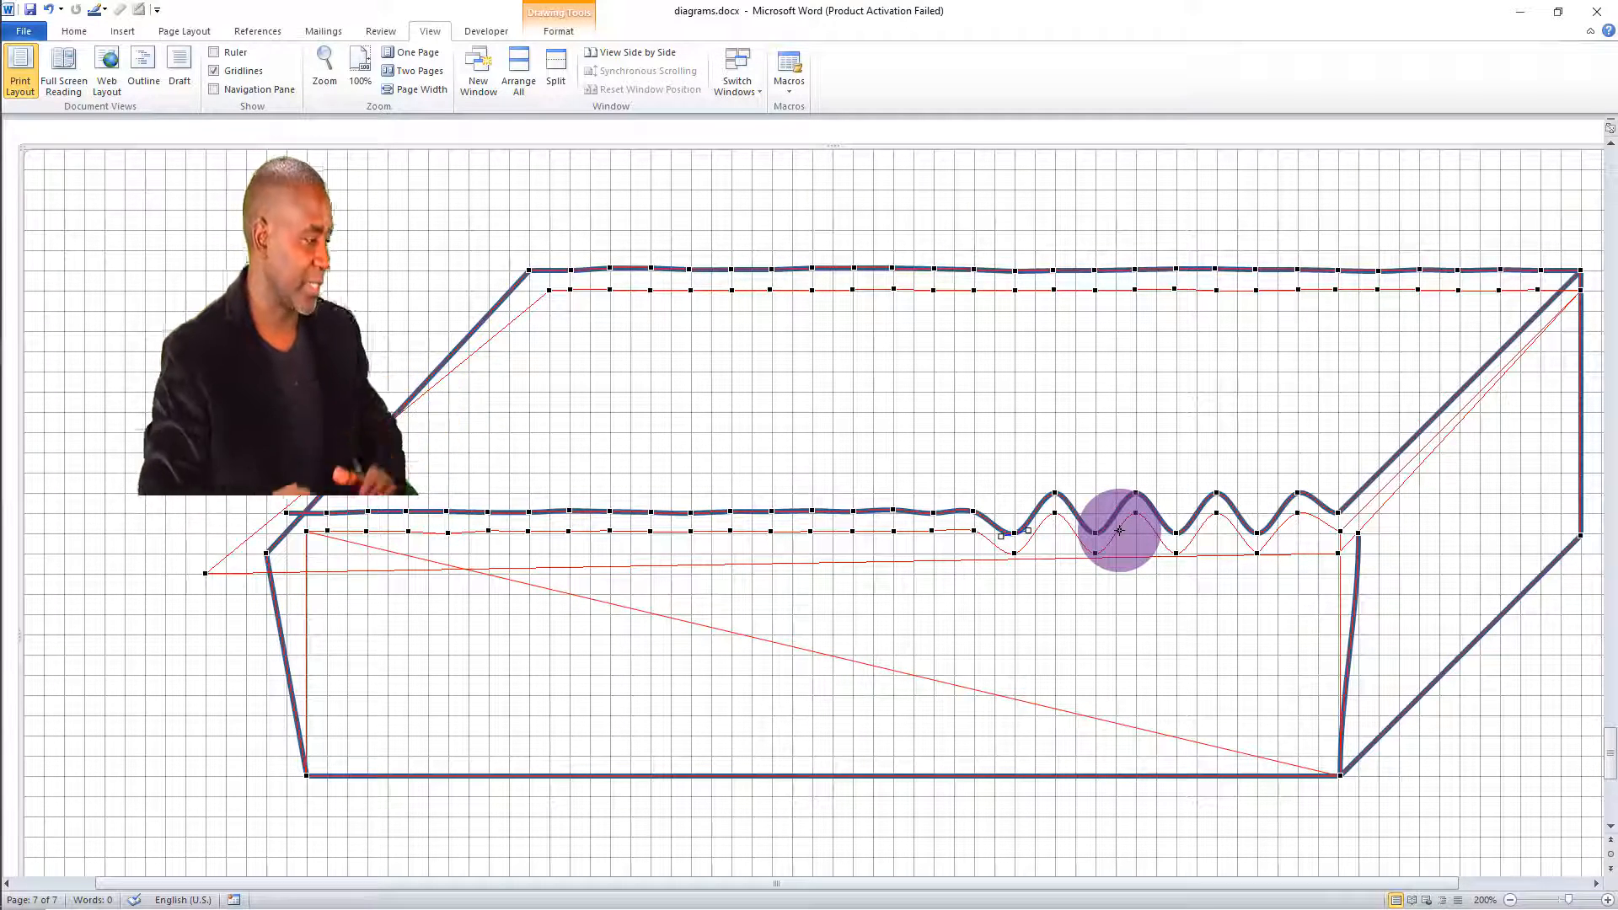
pyautogui.moveTo(974, 512); pyautogui.dragTo(975, 494)
pyautogui.moveTo(975, 531); pyautogui.dragTo(853, 553)
pyautogui.moveTo(853, 512); pyautogui.dragTo(852, 533)
pyautogui.moveTo(813, 511); pyautogui.dragTo(731, 493)
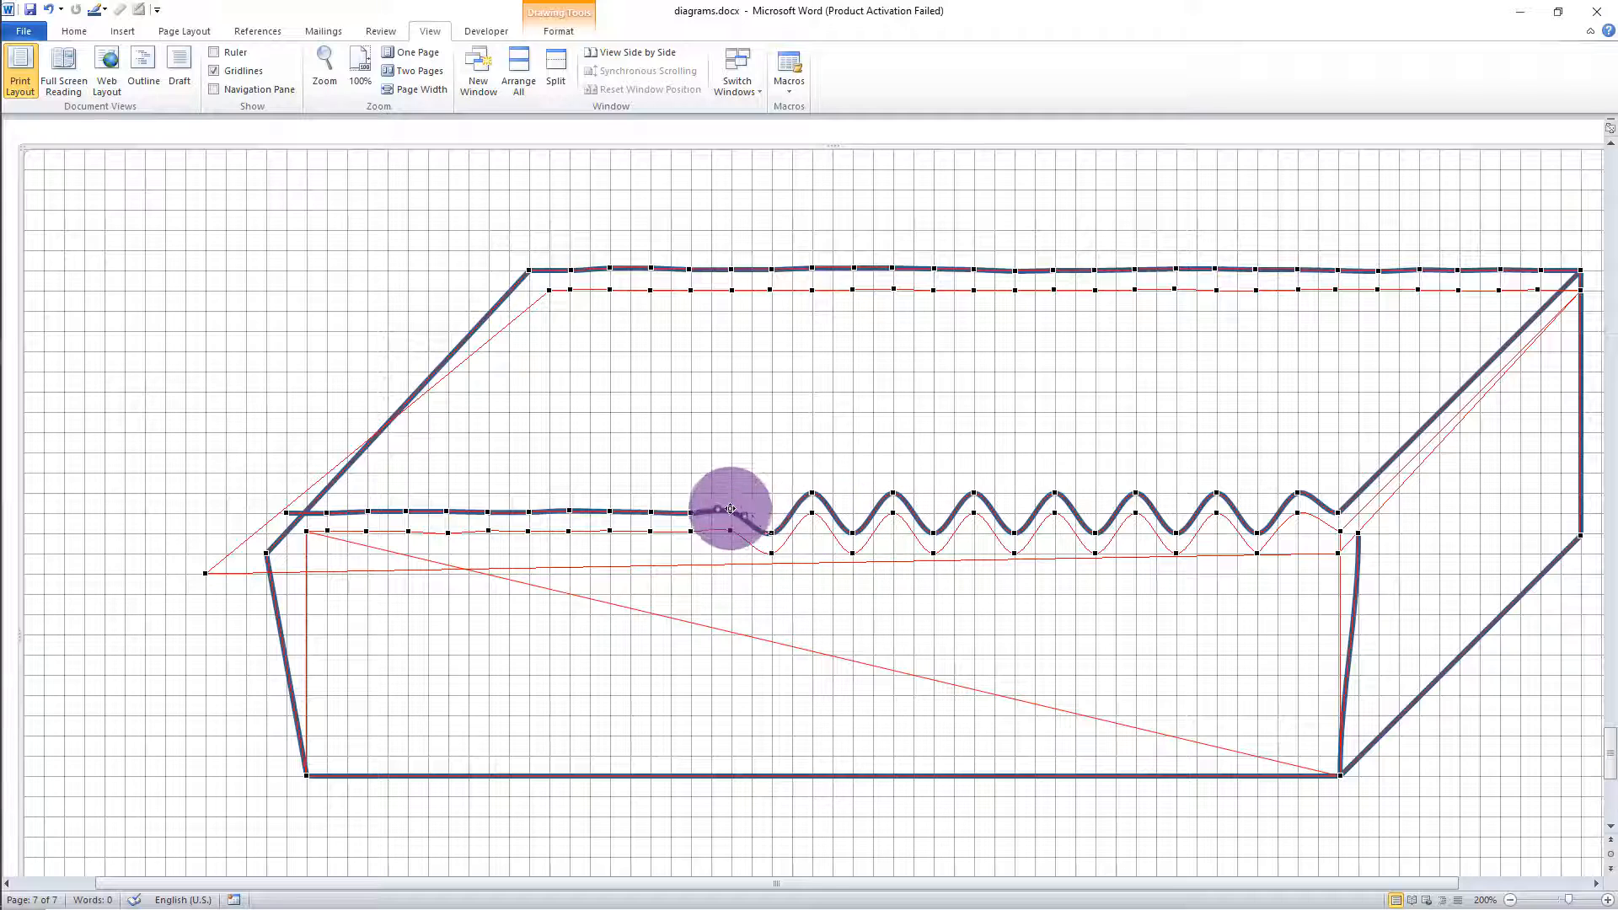
# Step: Extend the wave on both lines up to 48 squares from the right end, alternately raising and lowering the points by one square
pyautogui.moveTo(731, 531); pyautogui.dragTo(650, 513)
pyautogui.moveTo(610, 531); pyautogui.dragTo(408, 493)
pyautogui.moveTo(409, 531); pyautogui.dragTo(408, 522)
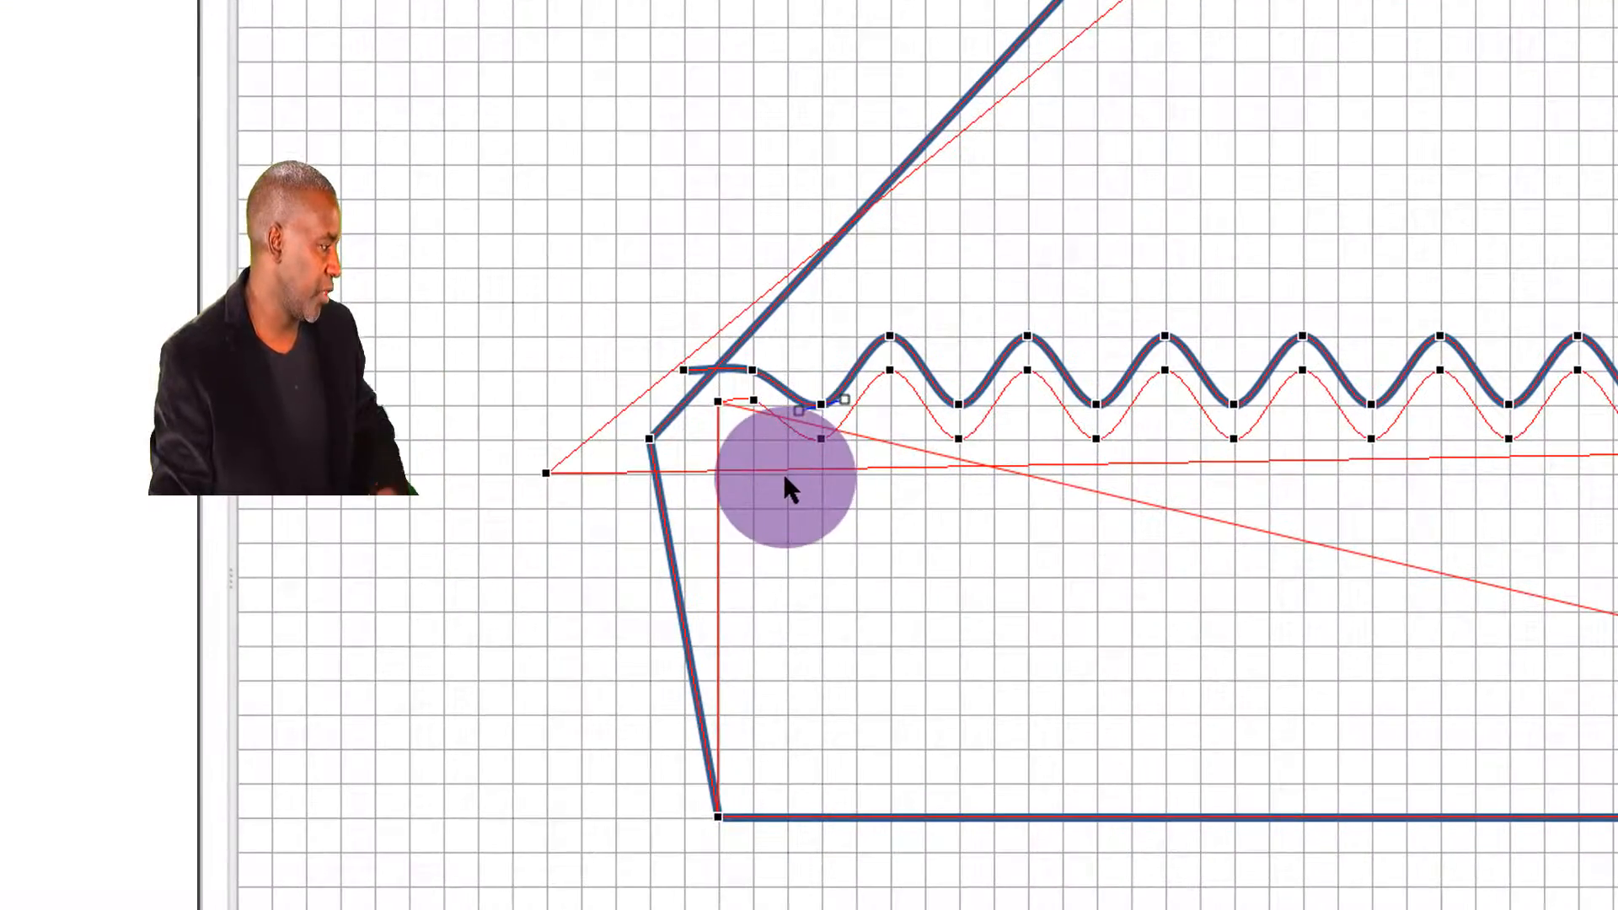
# Step: Raise the last wave point near the left end of both lines one square and move the upper line's end point one square right
pyautogui.click(751, 372)
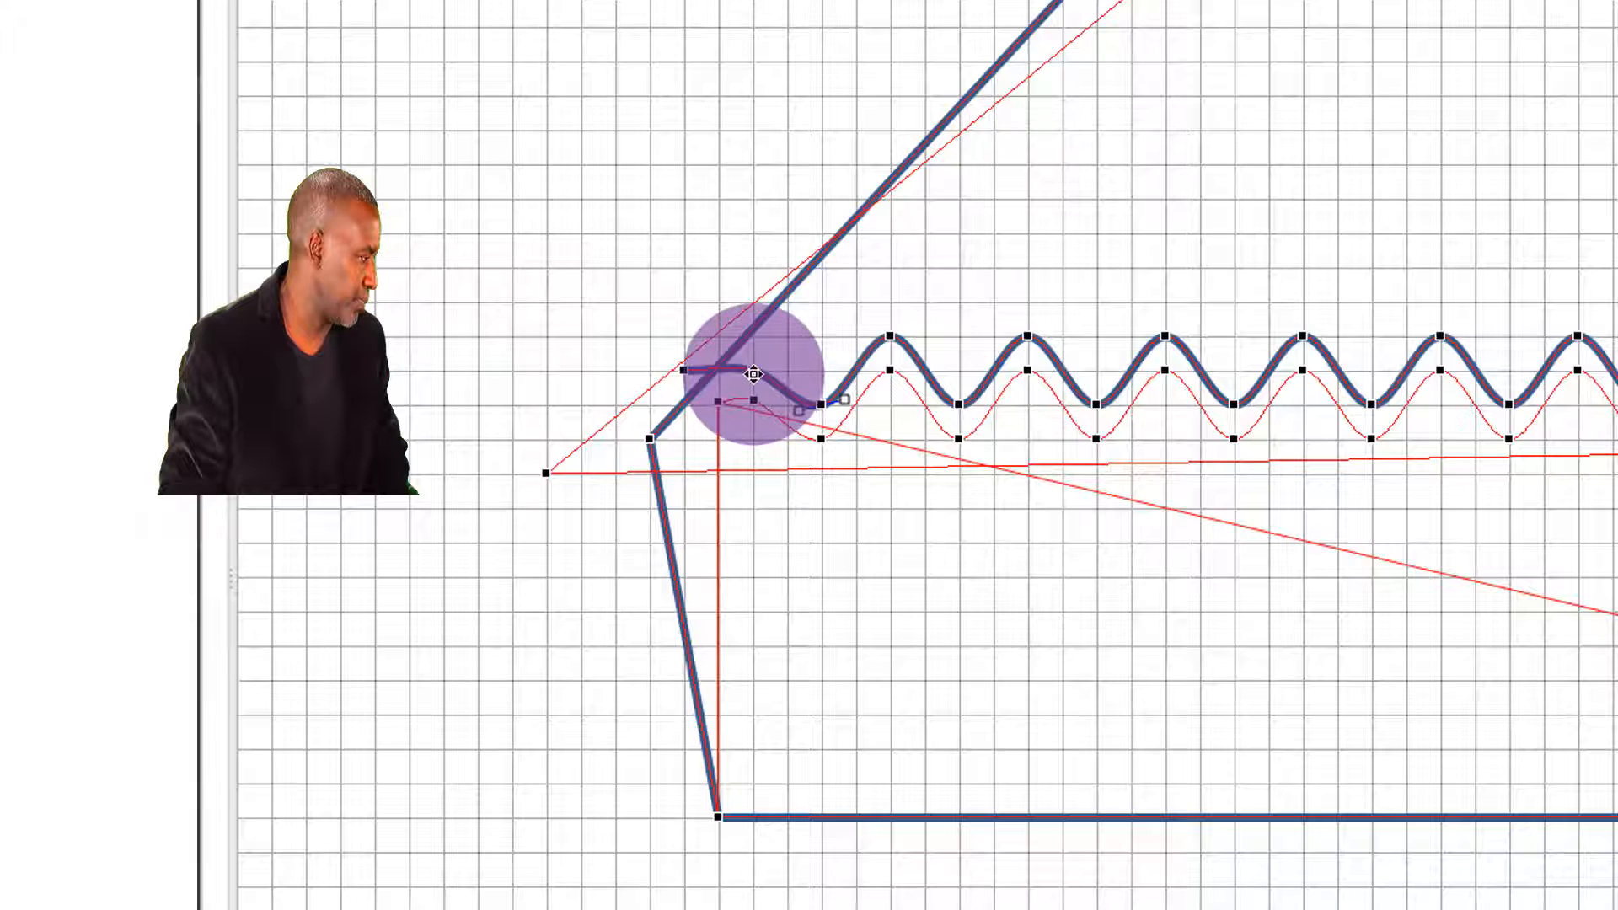
pyautogui.moveTo(759, 358); pyautogui.dragTo(759, 342)
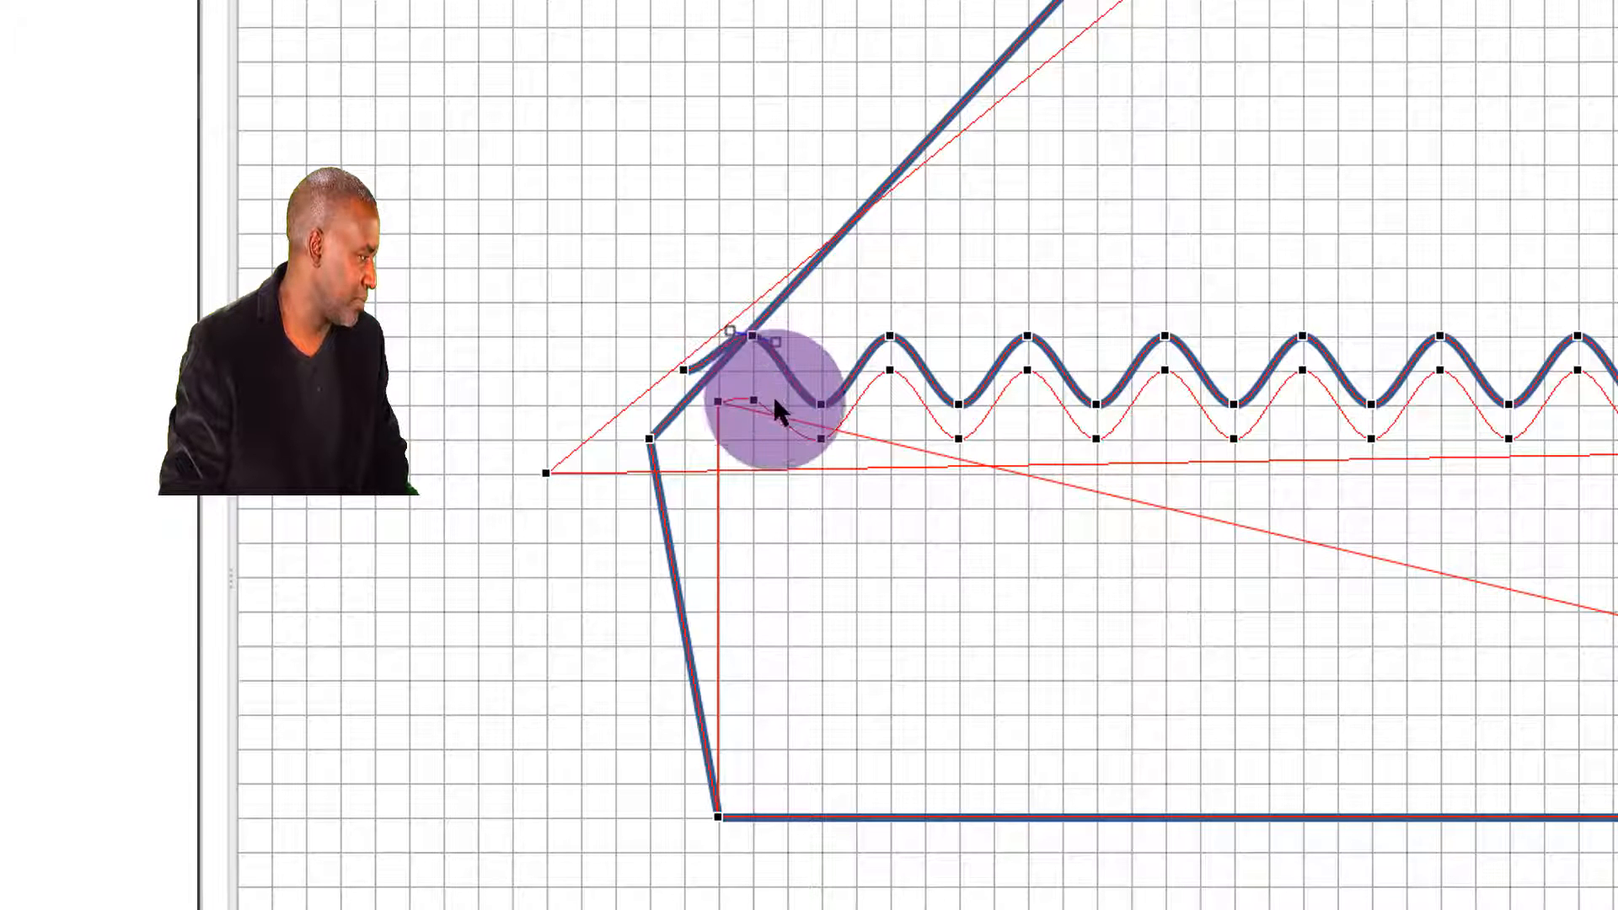
pyautogui.moveTo(751, 407)
pyautogui.mouseDown()
pyautogui.moveTo(754, 384)
pyautogui.moveTo(765, 444)
pyautogui.moveTo(721, 406)
pyautogui.moveTo(848, 433)
pyautogui.moveTo(848, 416)
pyautogui.moveTo(771, 415)
pyautogui.mouseUp()
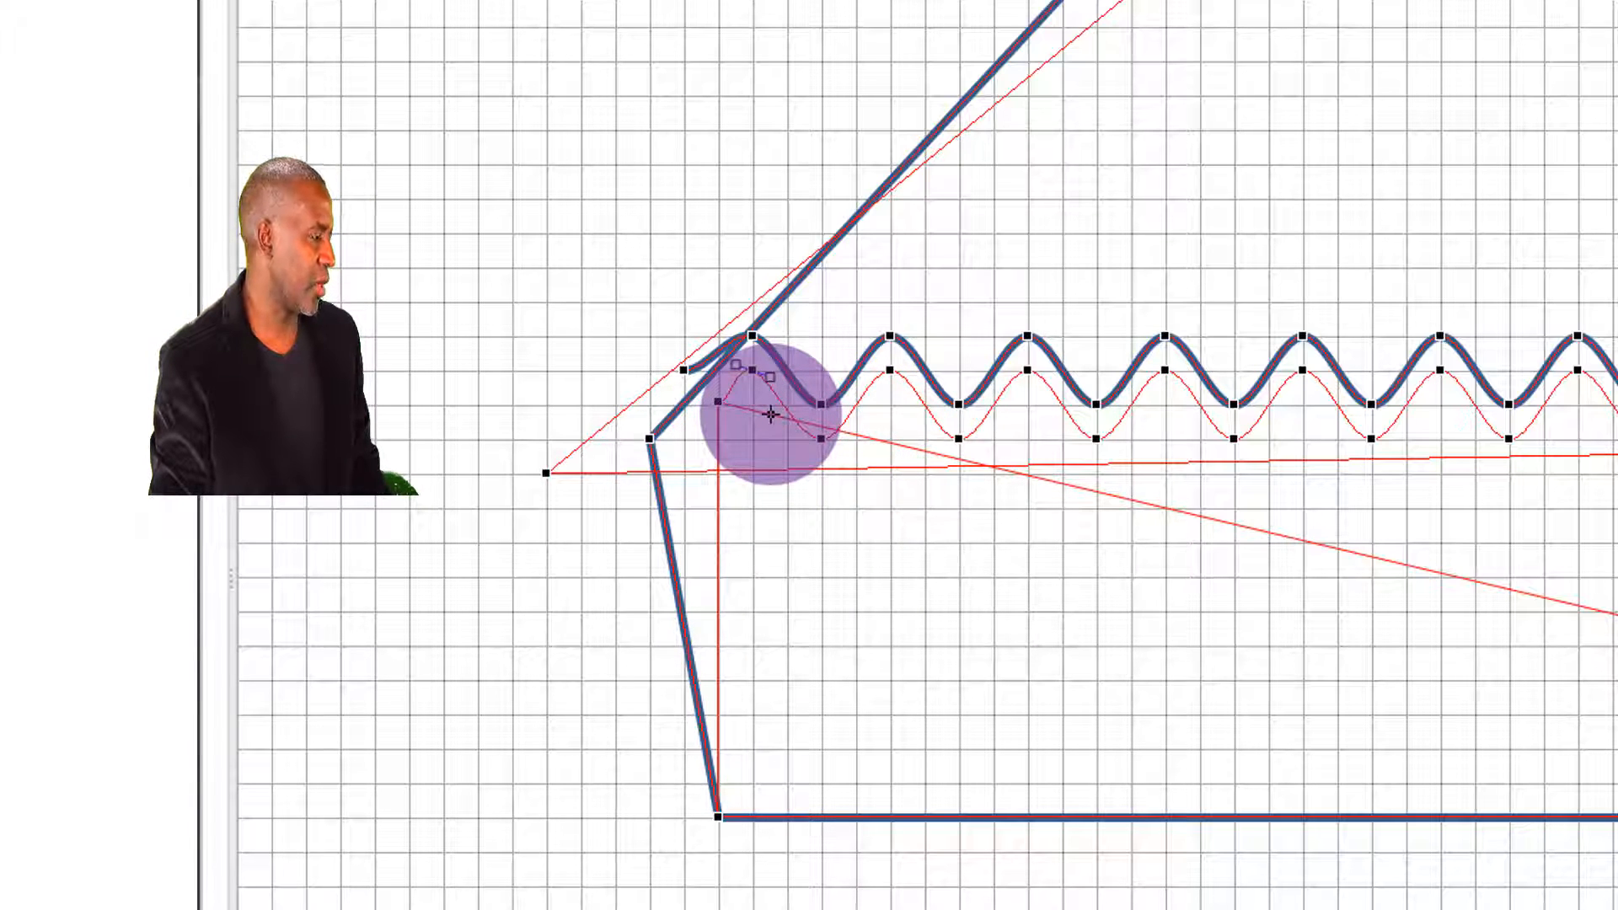
pyautogui.moveTo(771, 415); pyautogui.dragTo(717, 371)
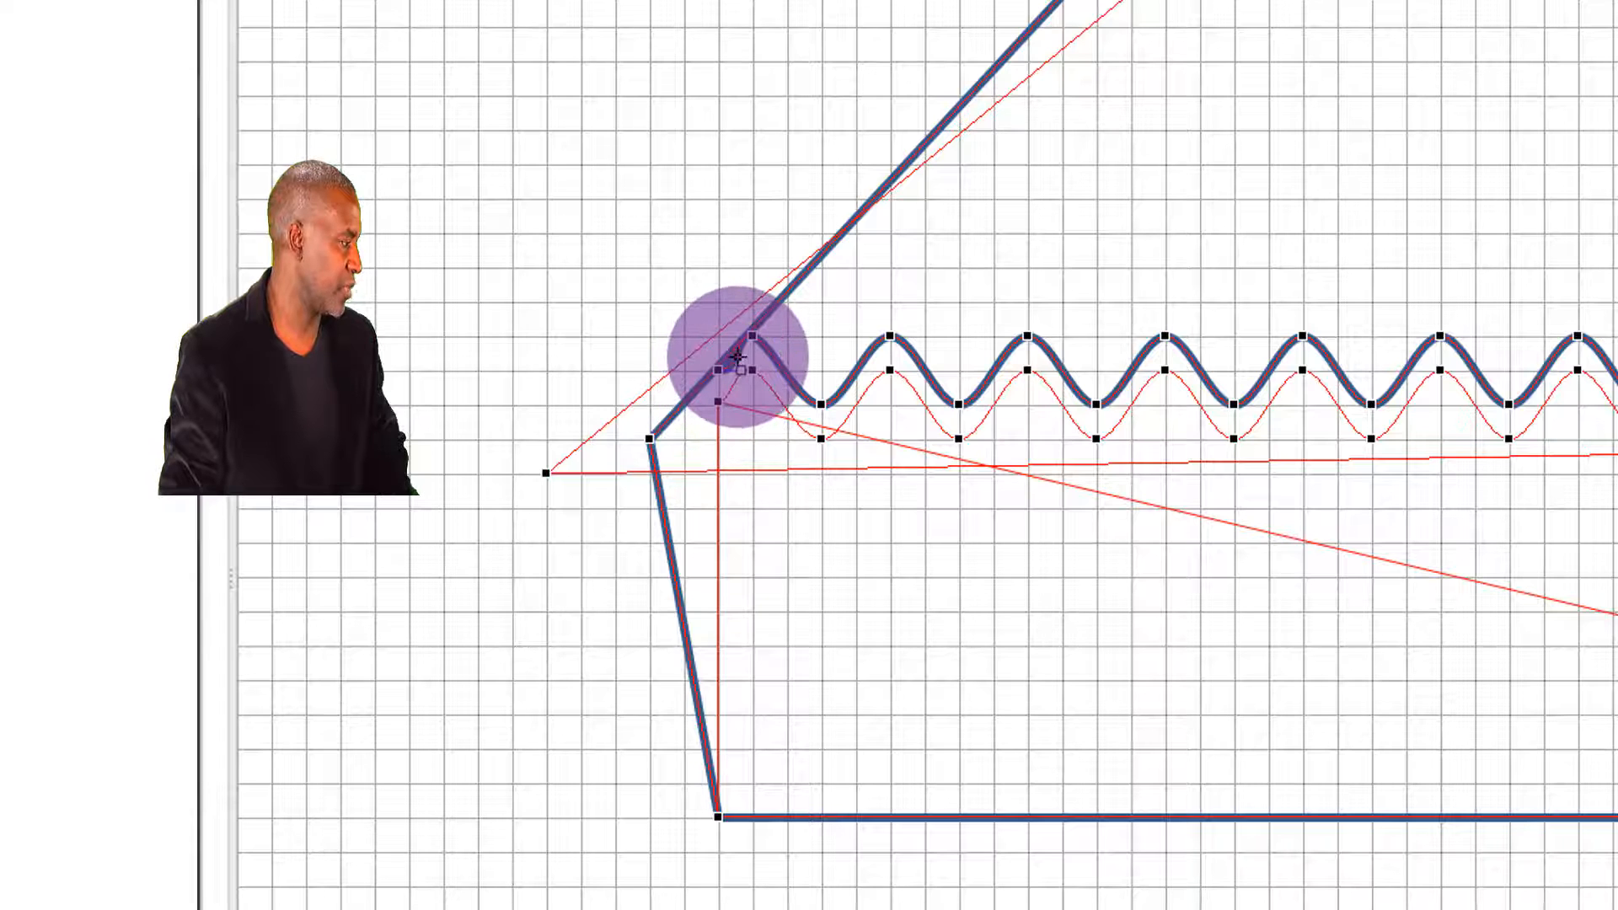
# Step: Straighten the left end segments of both wavy lines, moving the upper end point three squares outward and back to reach its segment
pyautogui.moveTo(717, 368); pyautogui.dragTo(615, 370)
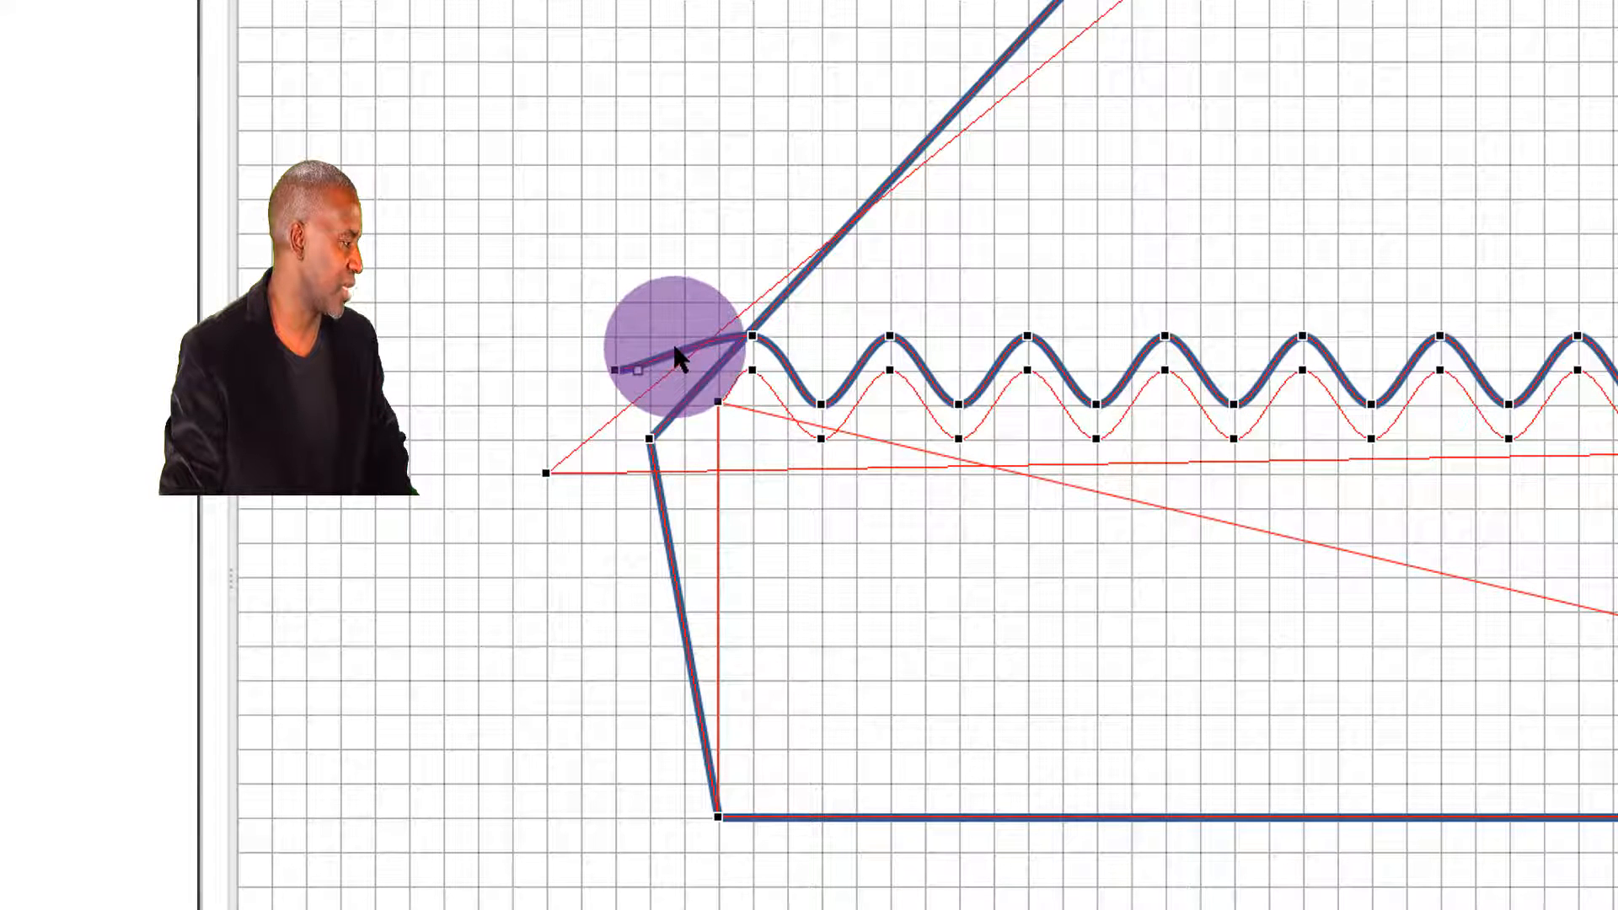
pyautogui.rightClick(676, 350)
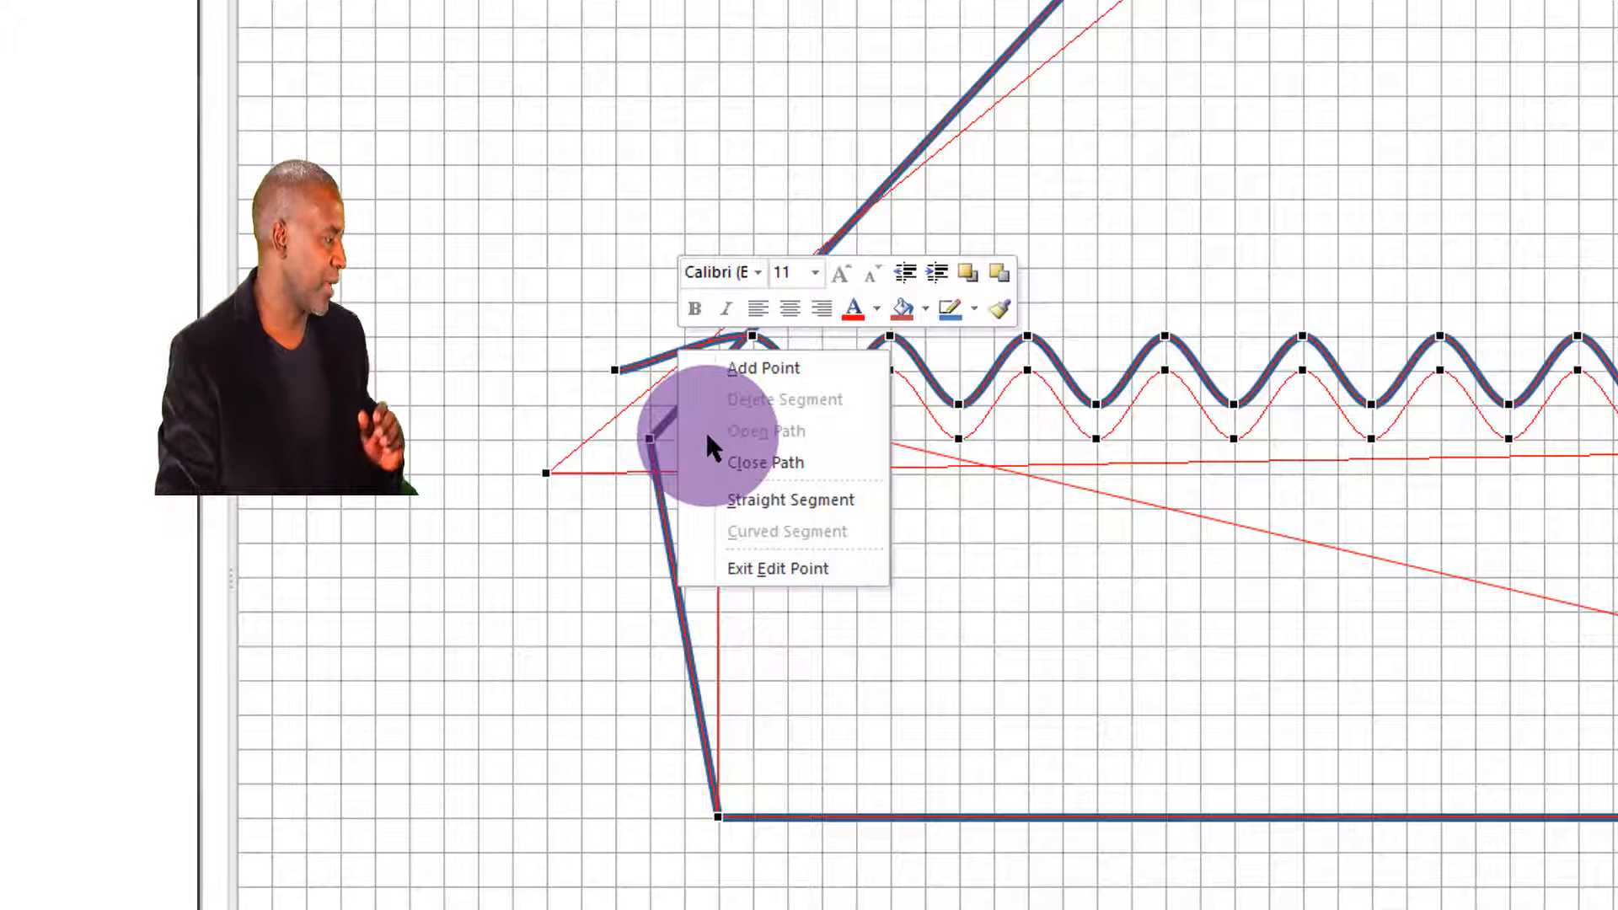
pyautogui.press('c')
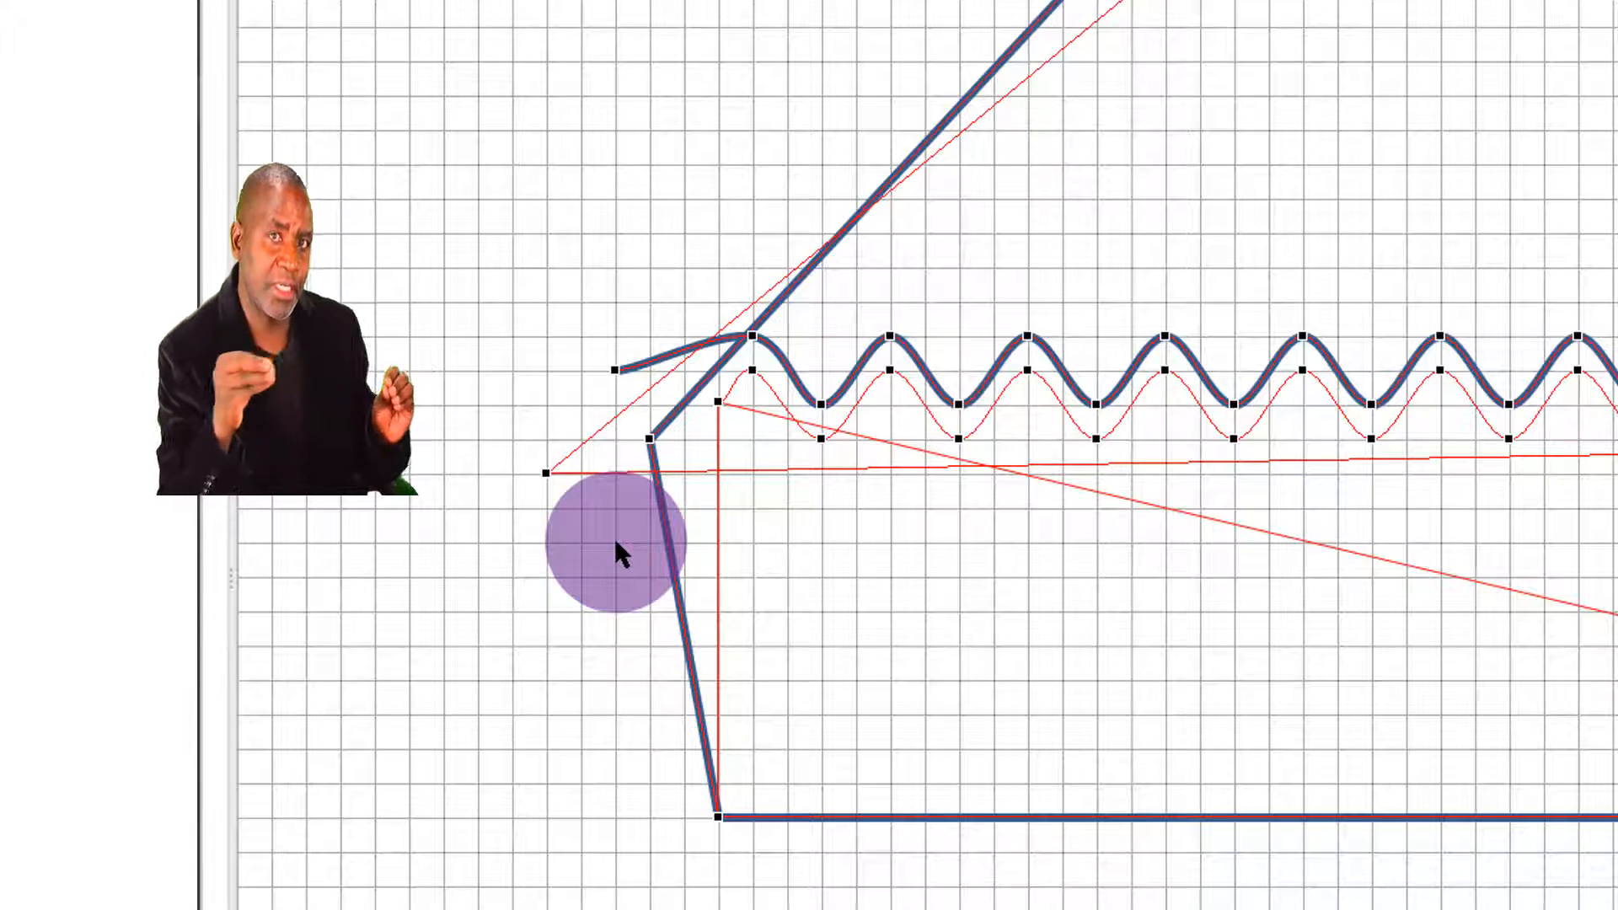
pyautogui.rightClick(668, 353)
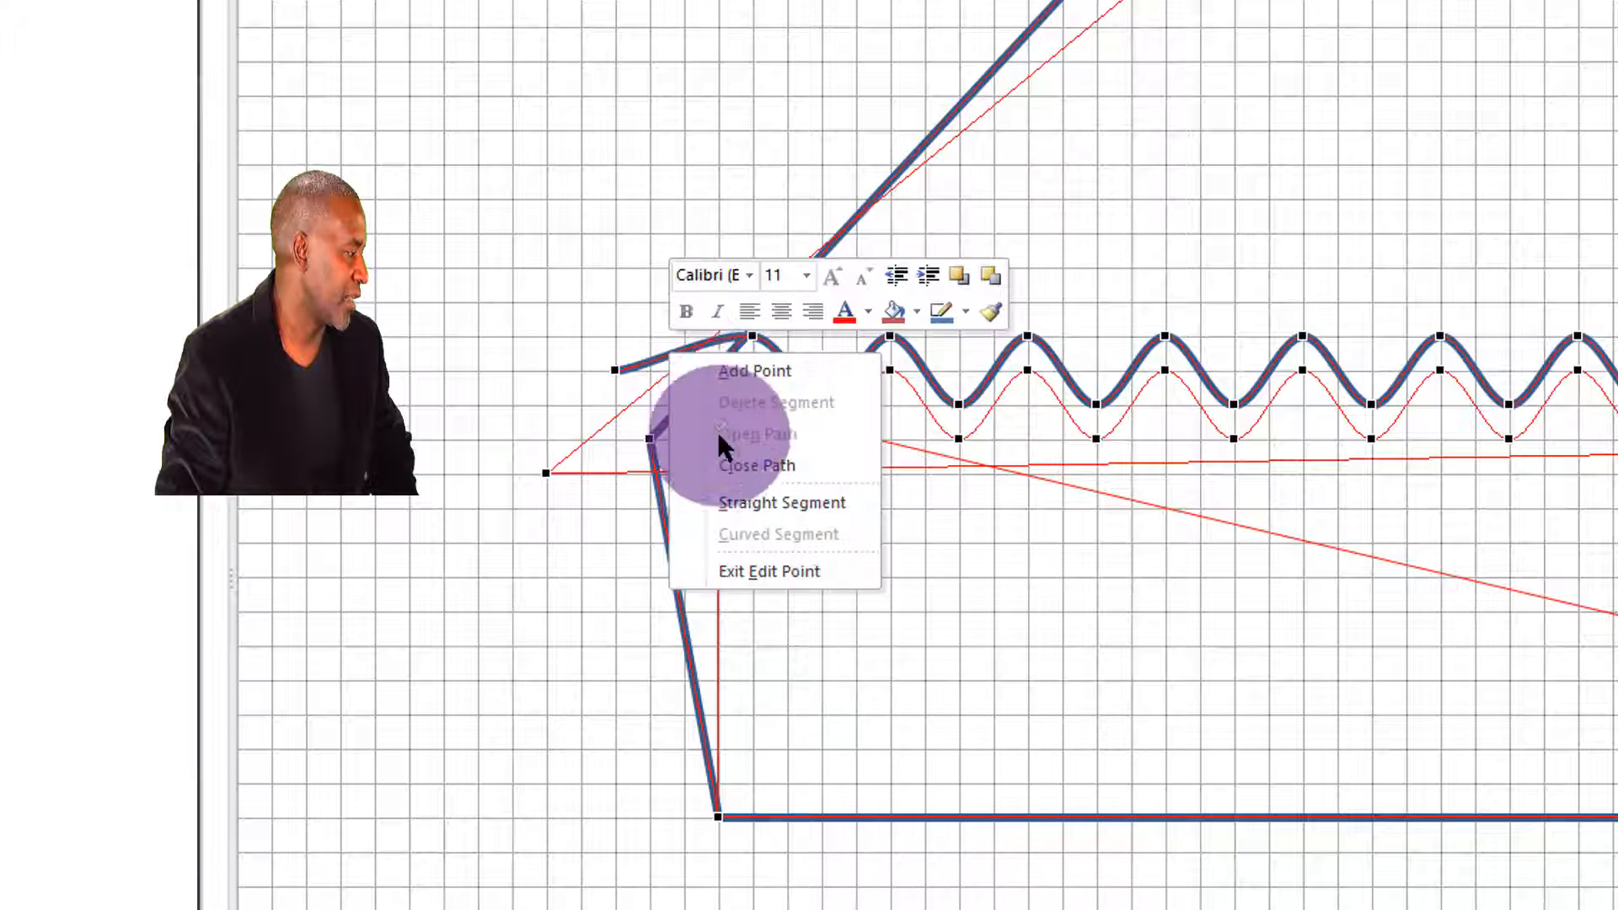
pyautogui.click(742, 499)
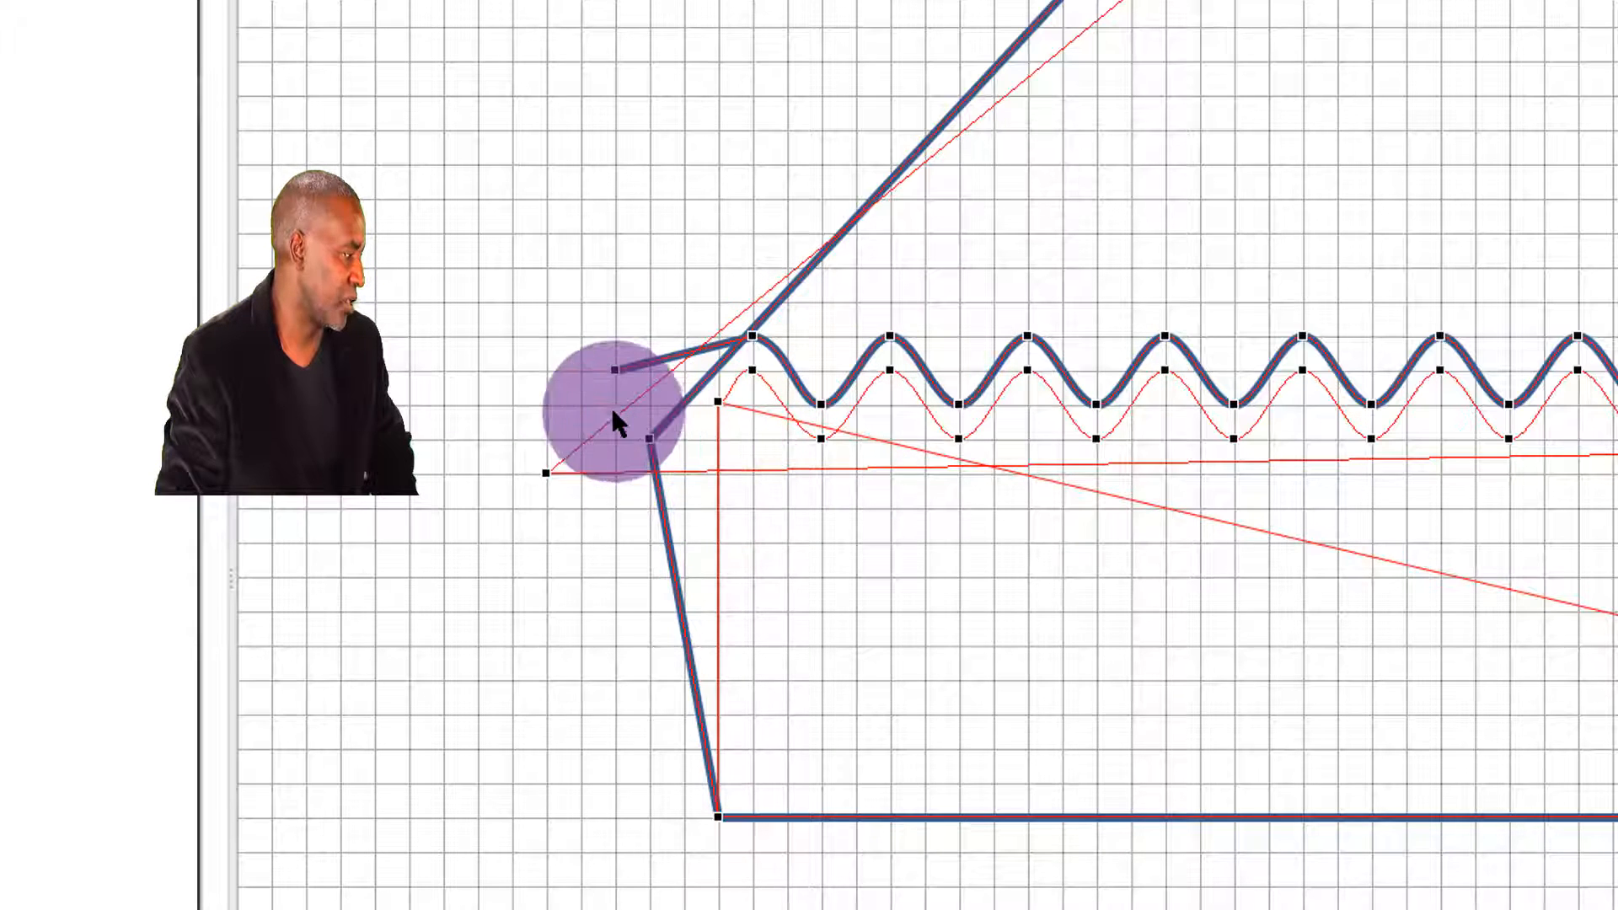
pyautogui.moveTo(614, 373); pyautogui.dragTo(731, 388)
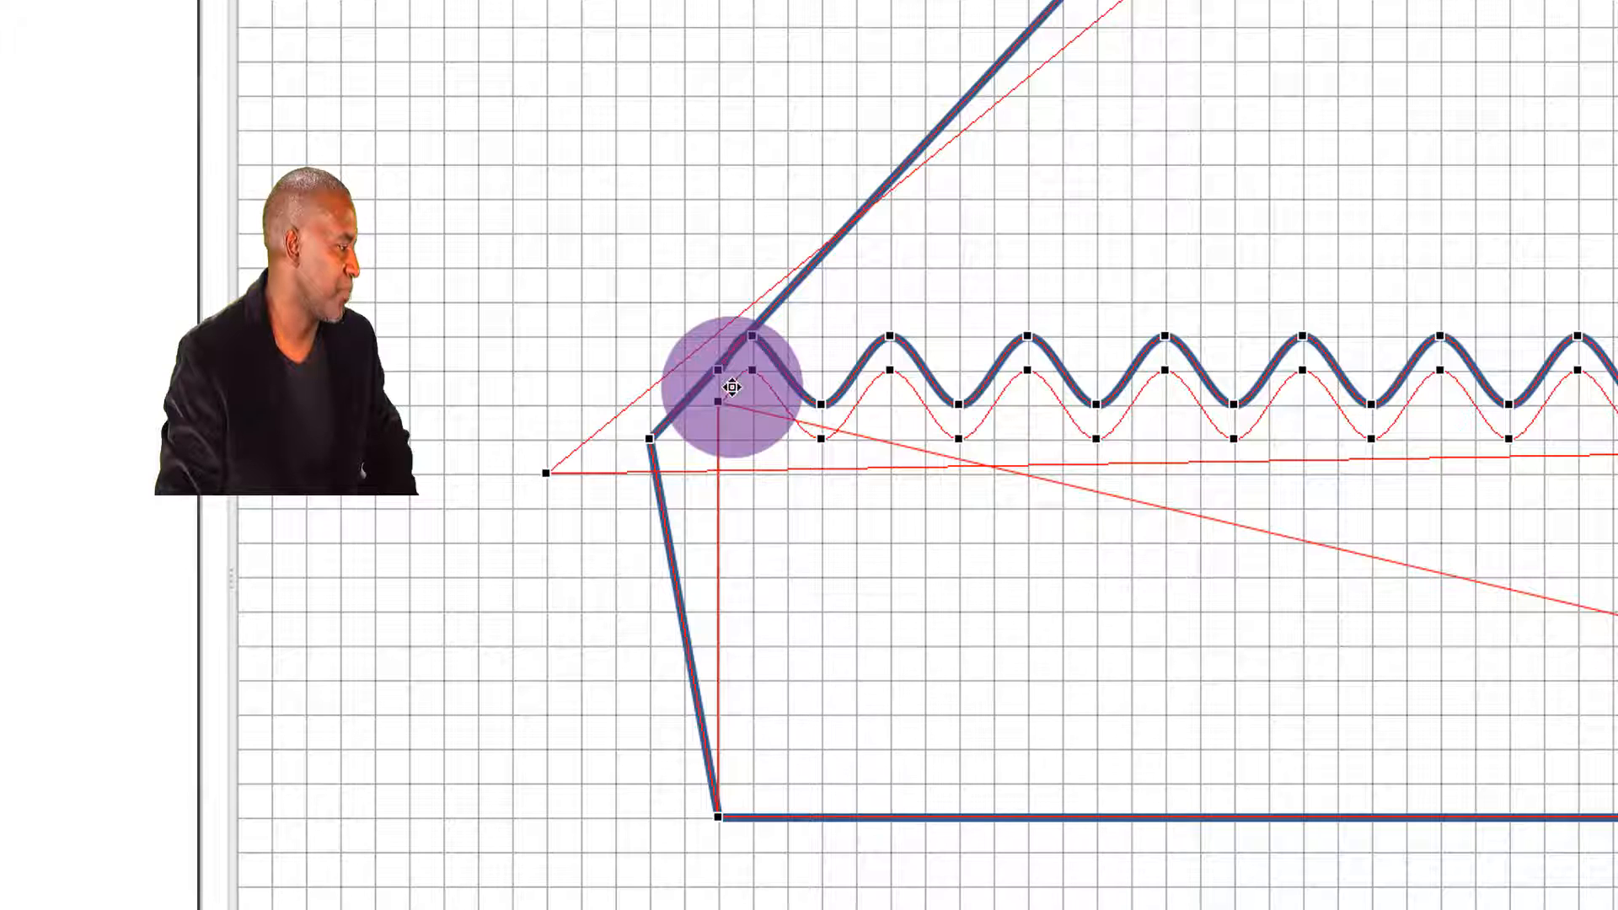
pyautogui.rightClick(732, 387)
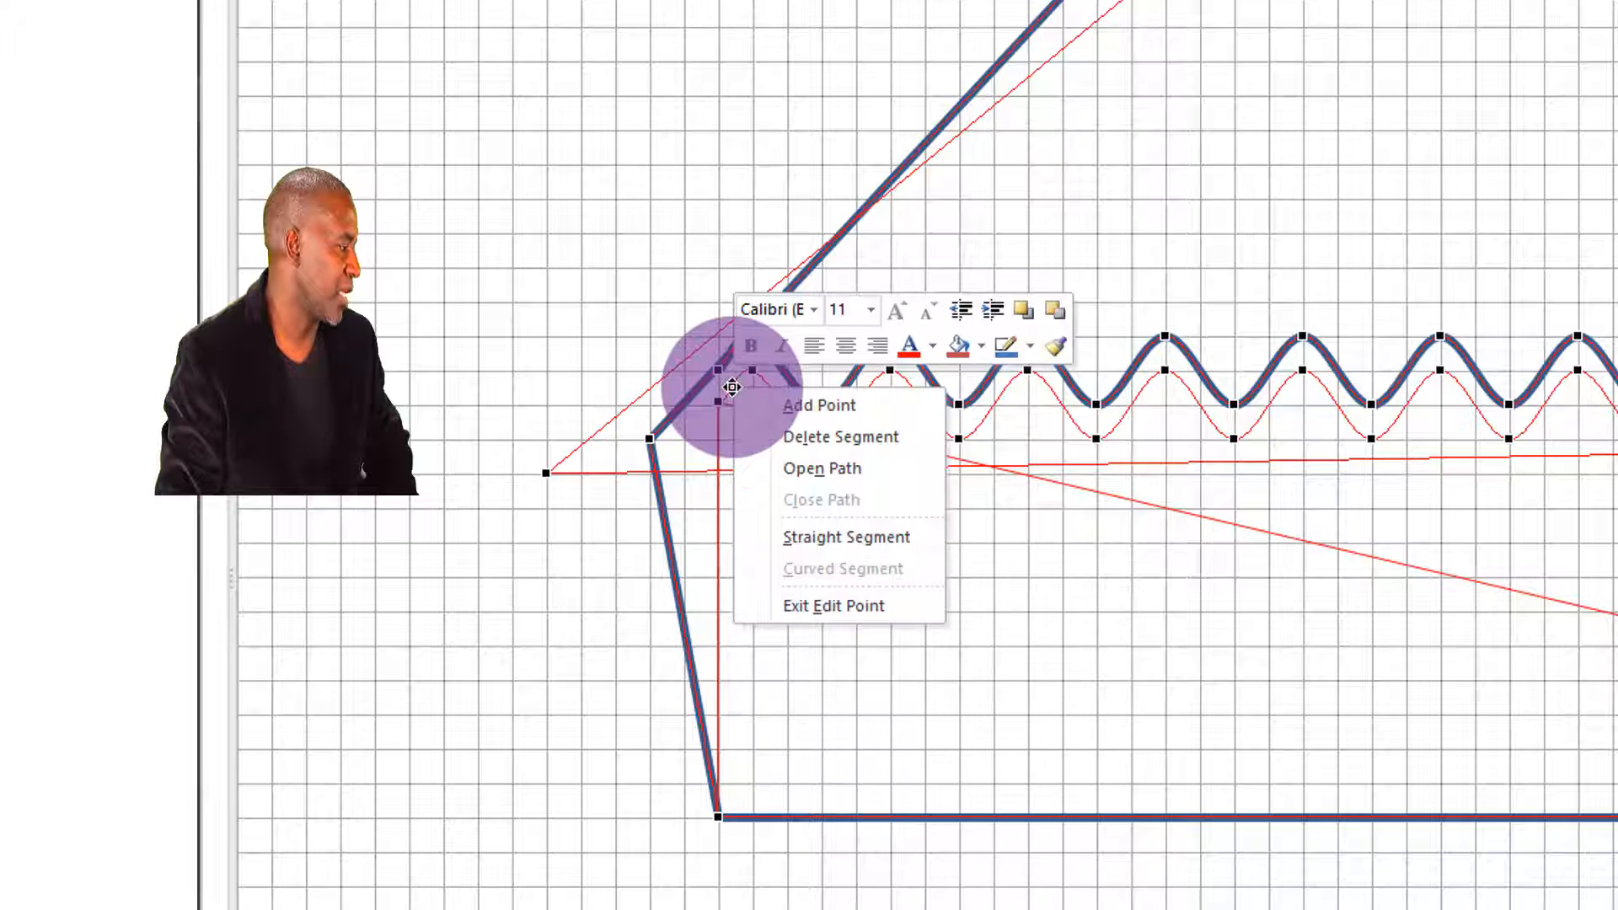
pyautogui.click(809, 537)
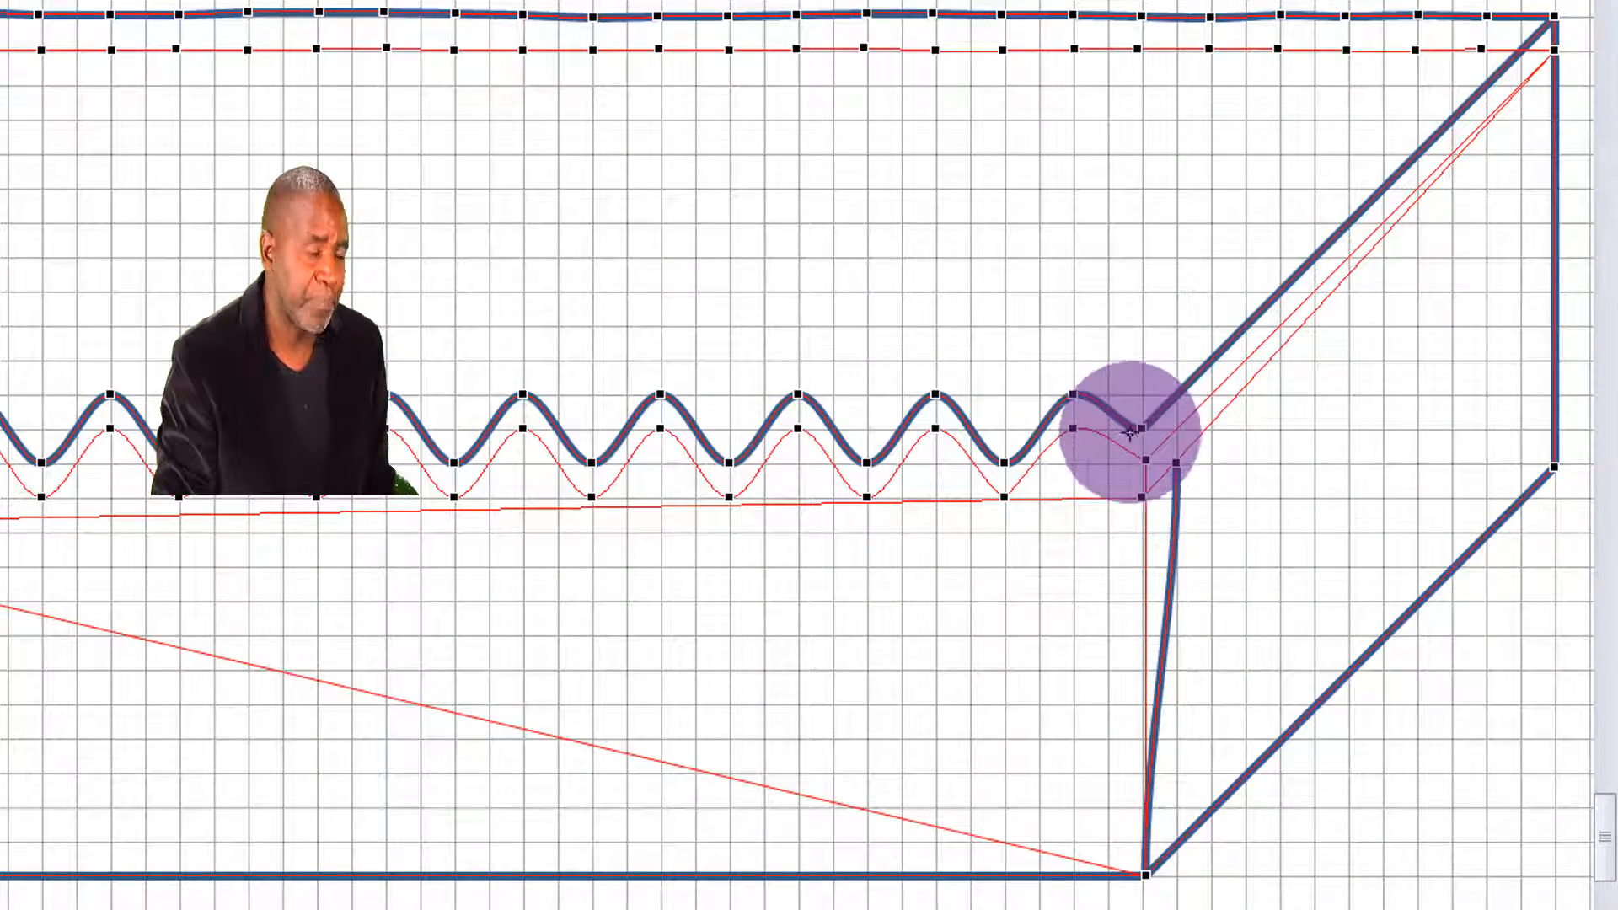
pyautogui.click(1104, 410)
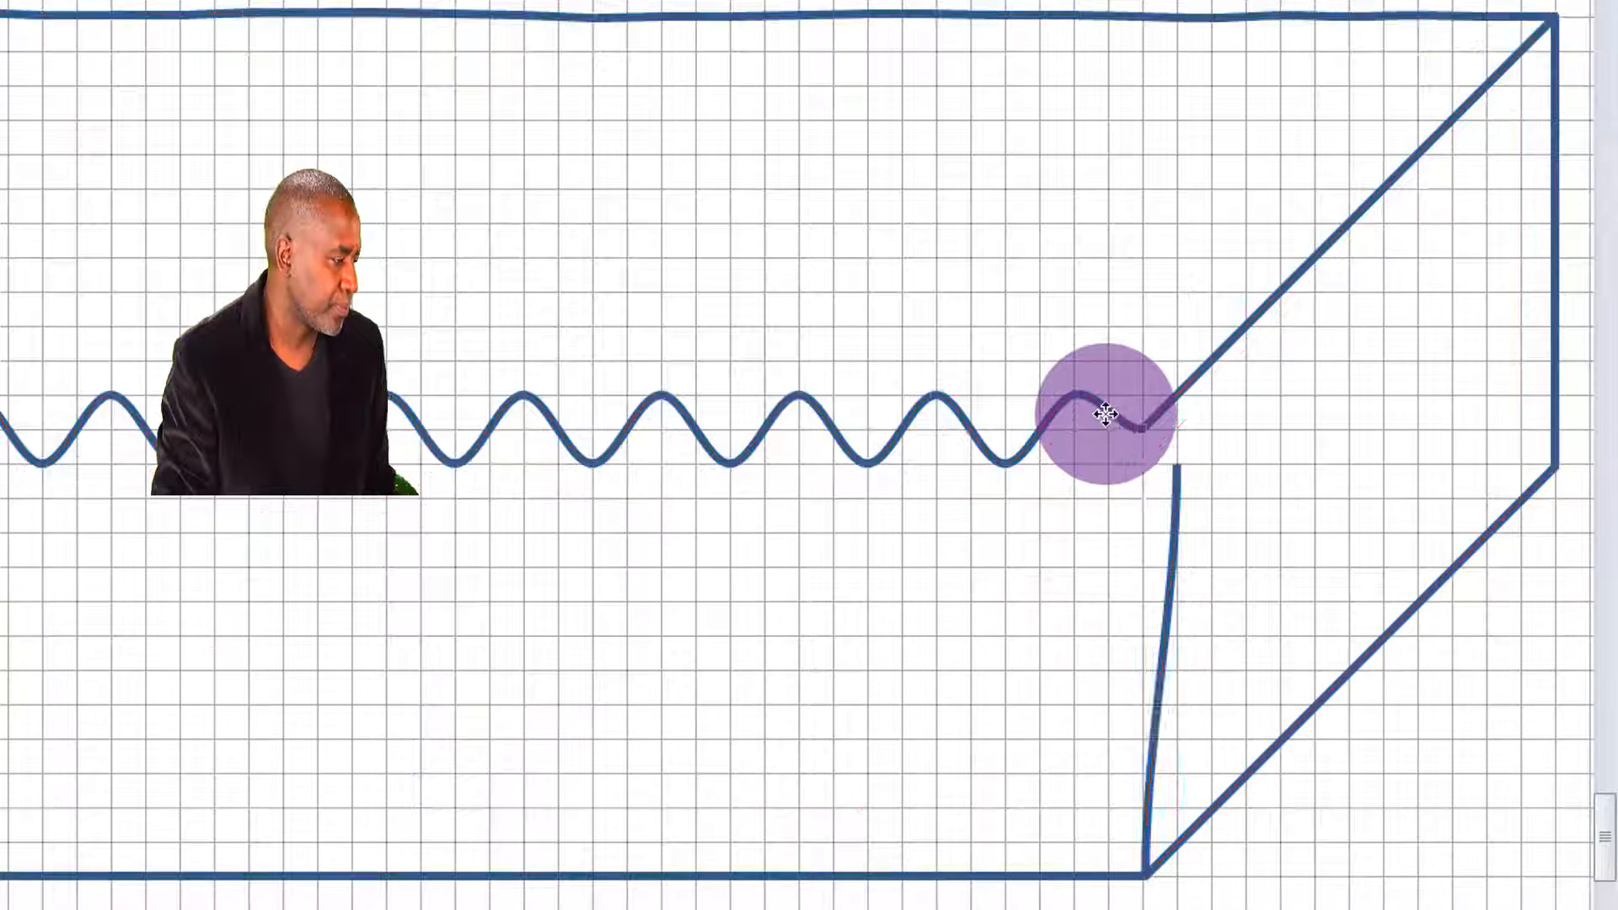
pyautogui.rightClick(1105, 413)
pyautogui.click(1095, 405)
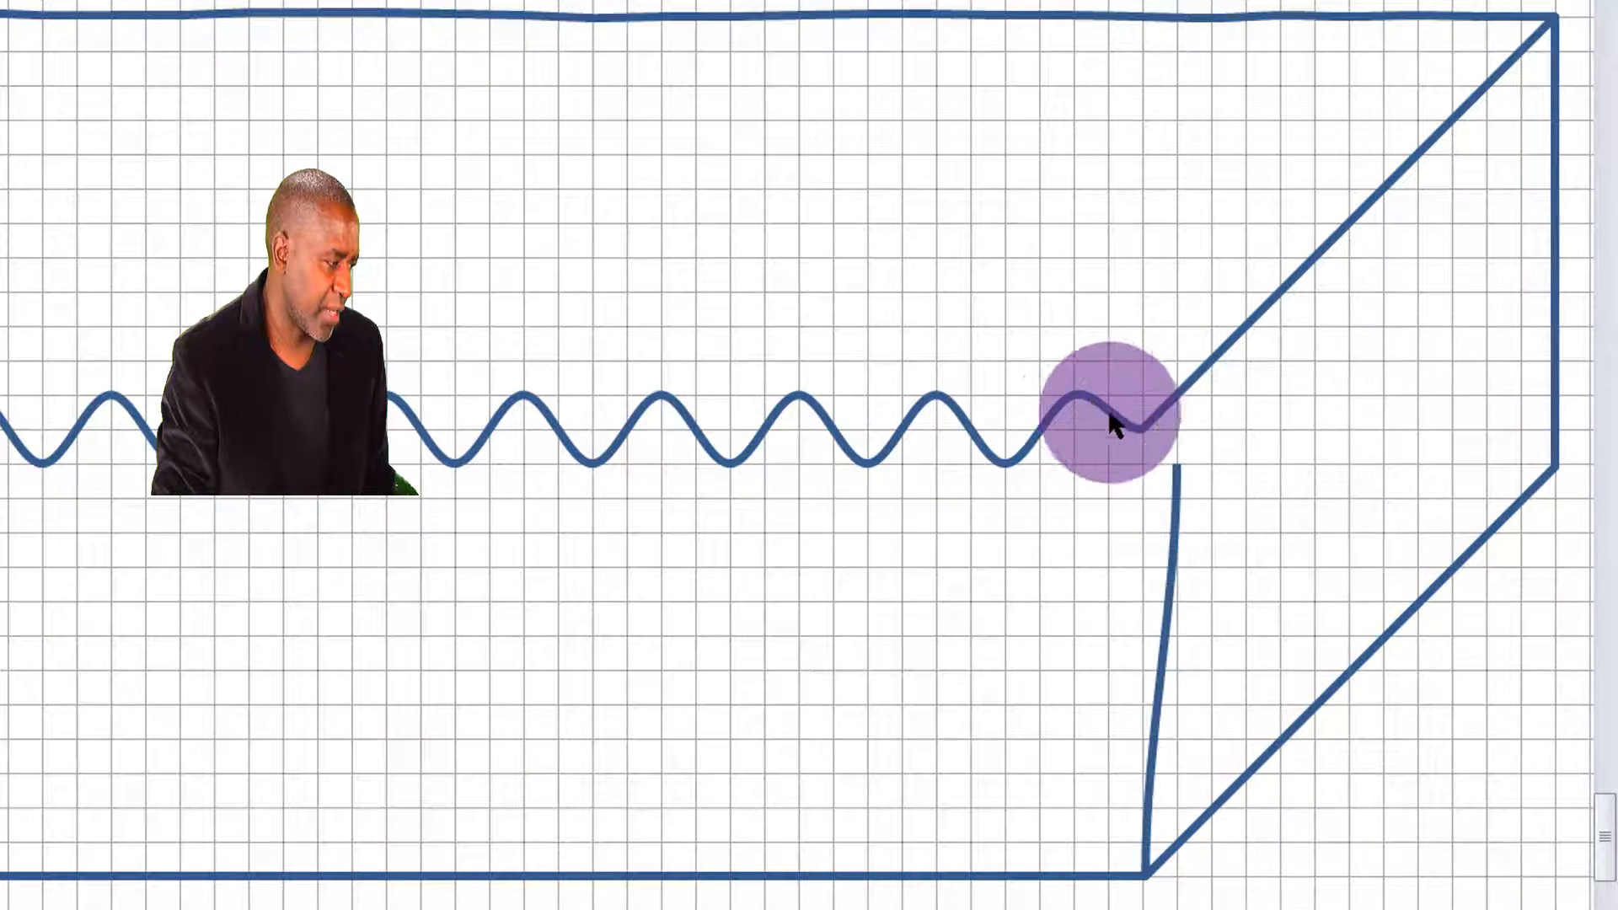
pyautogui.click(1138, 421)
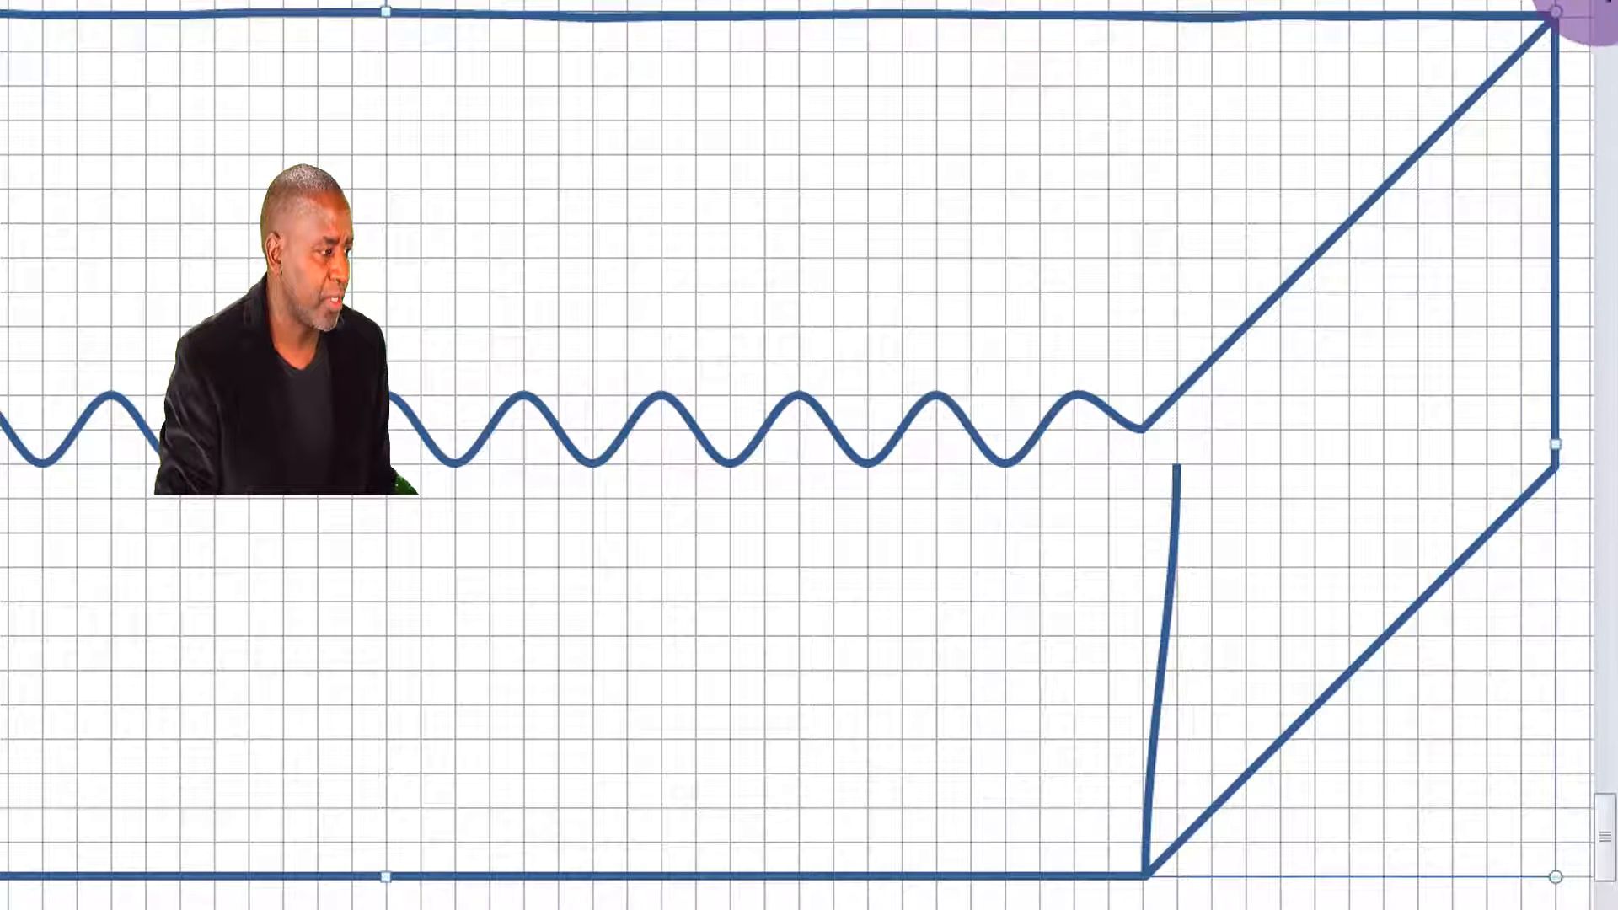
pyautogui.rightClick(1558, 12)
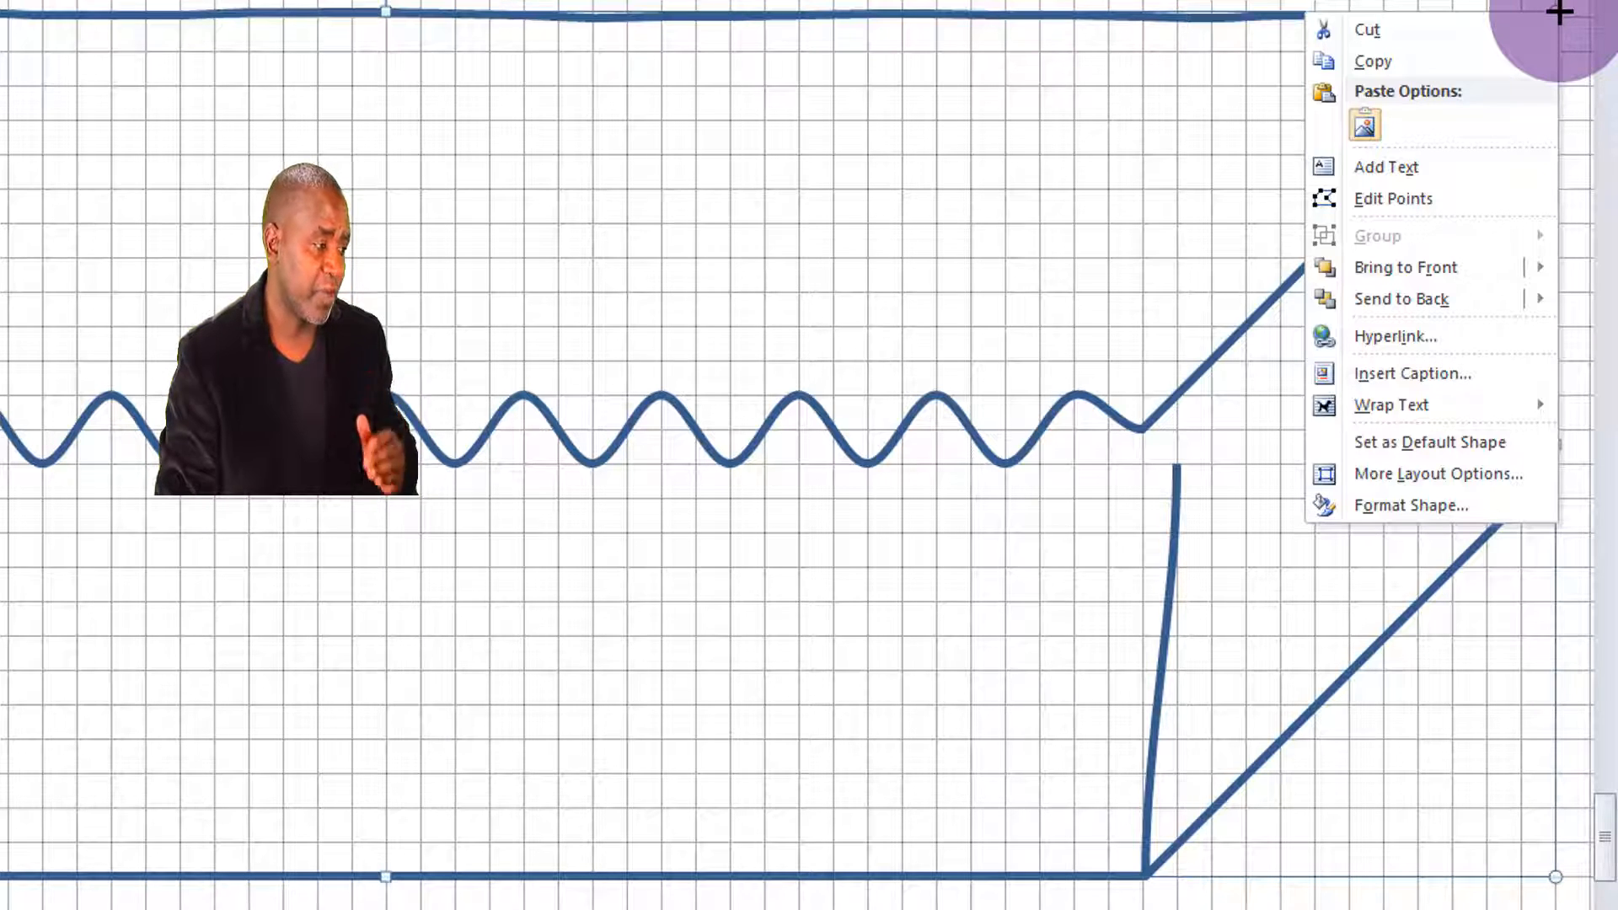
pyautogui.click(1394, 196)
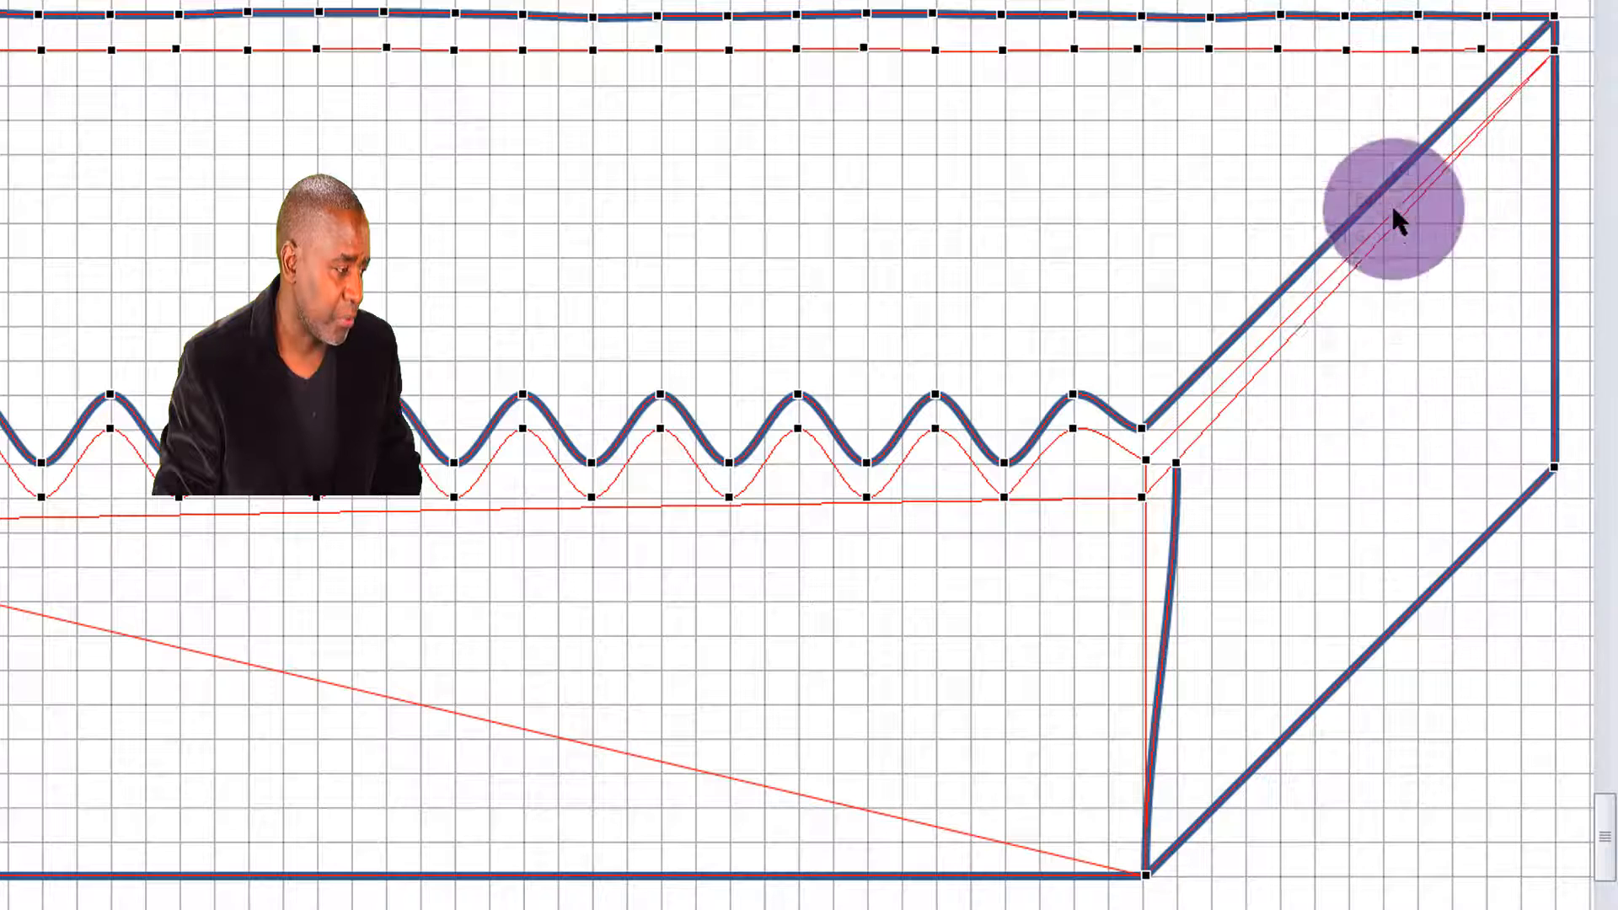
# Step: Make the end segments beside the right ends of both wavy lines straight
pyautogui.rightClick(1105, 411)
pyautogui.click(1198, 558)
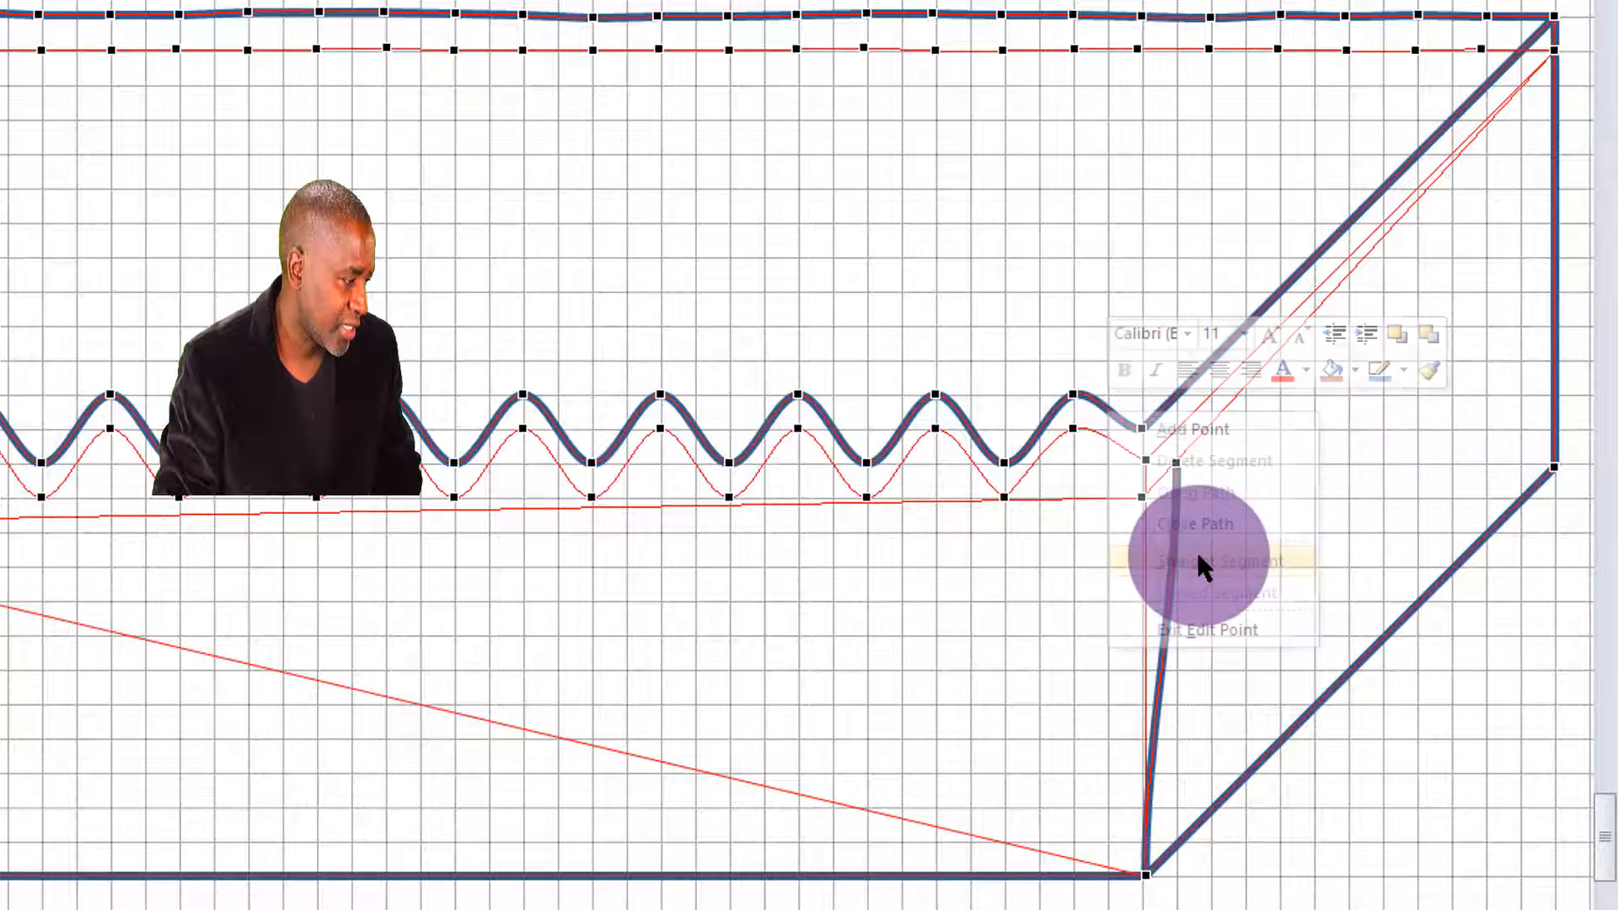
pyautogui.rightClick(1114, 445)
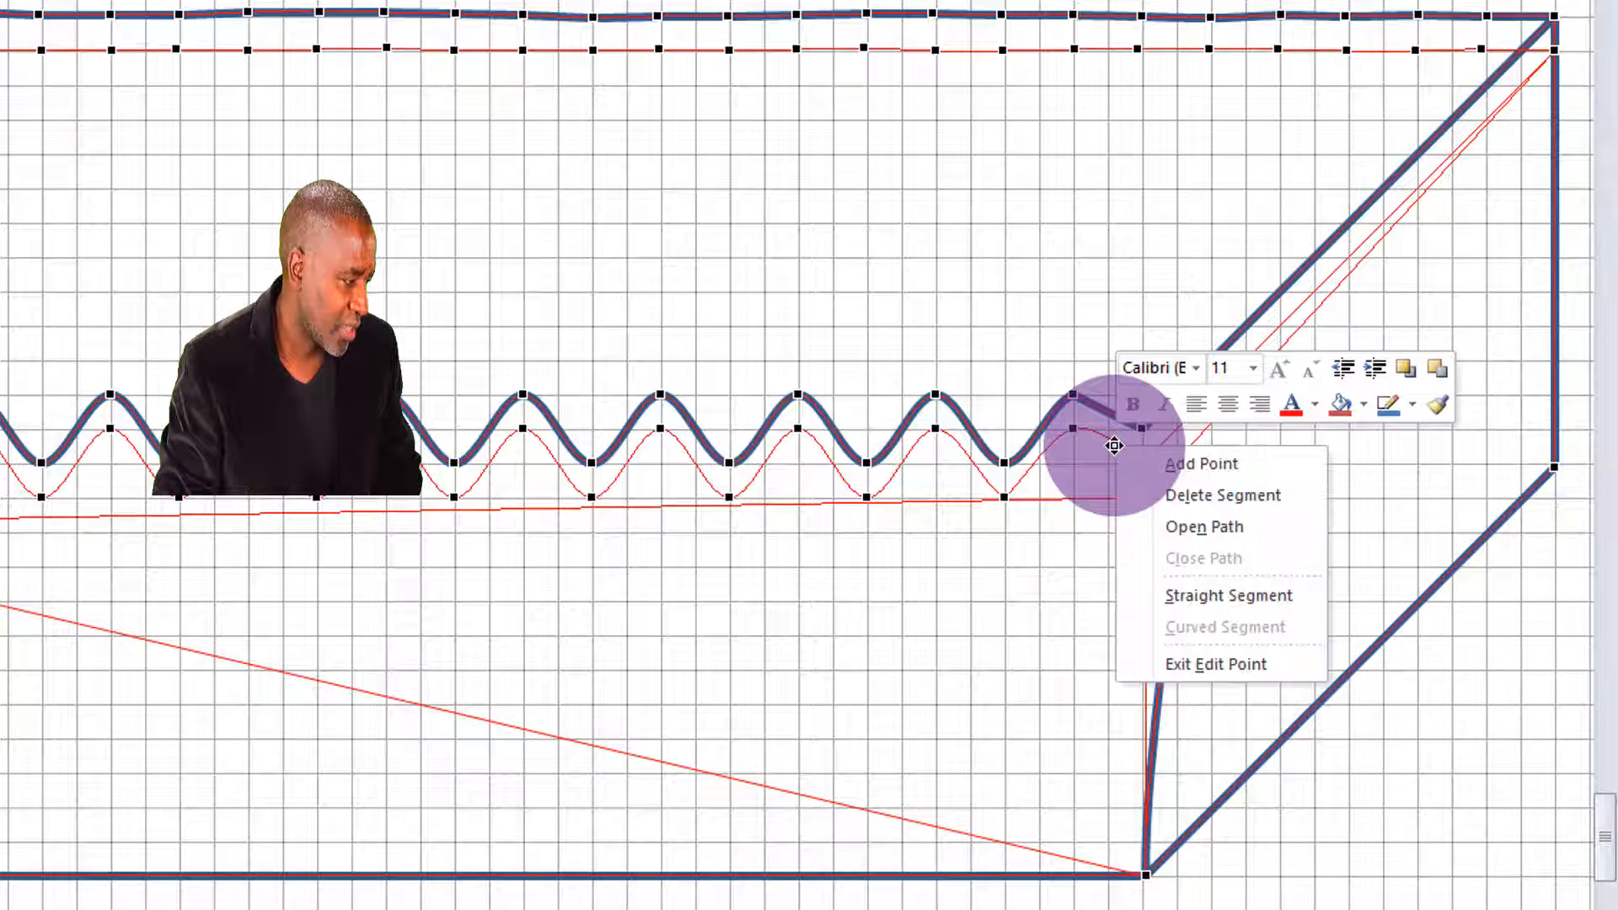
pyautogui.click(1215, 589)
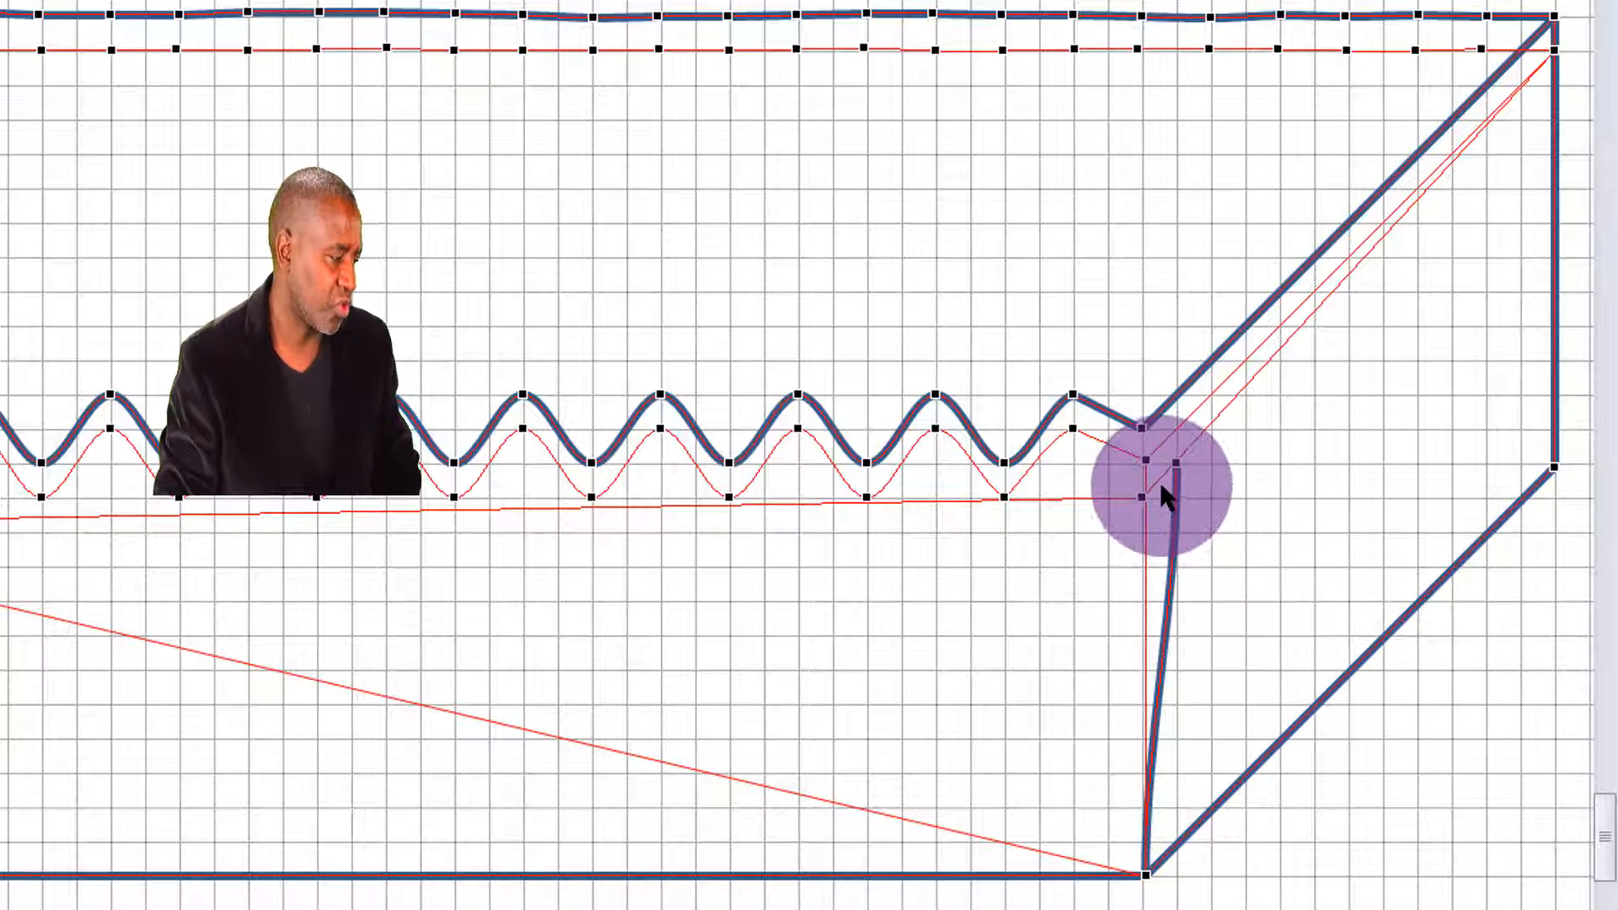
# Step: Move one inner point at the front right top corner one square left and straighten the vertical and short segments joined to it
pyautogui.moveTo(1145, 464)
pyautogui.mouseDown()
pyautogui.moveTo(1116, 470)
pyautogui.moveTo(1201, 530)
pyautogui.moveTo(1130, 514)
pyautogui.moveTo(1121, 480)
pyautogui.mouseUp()
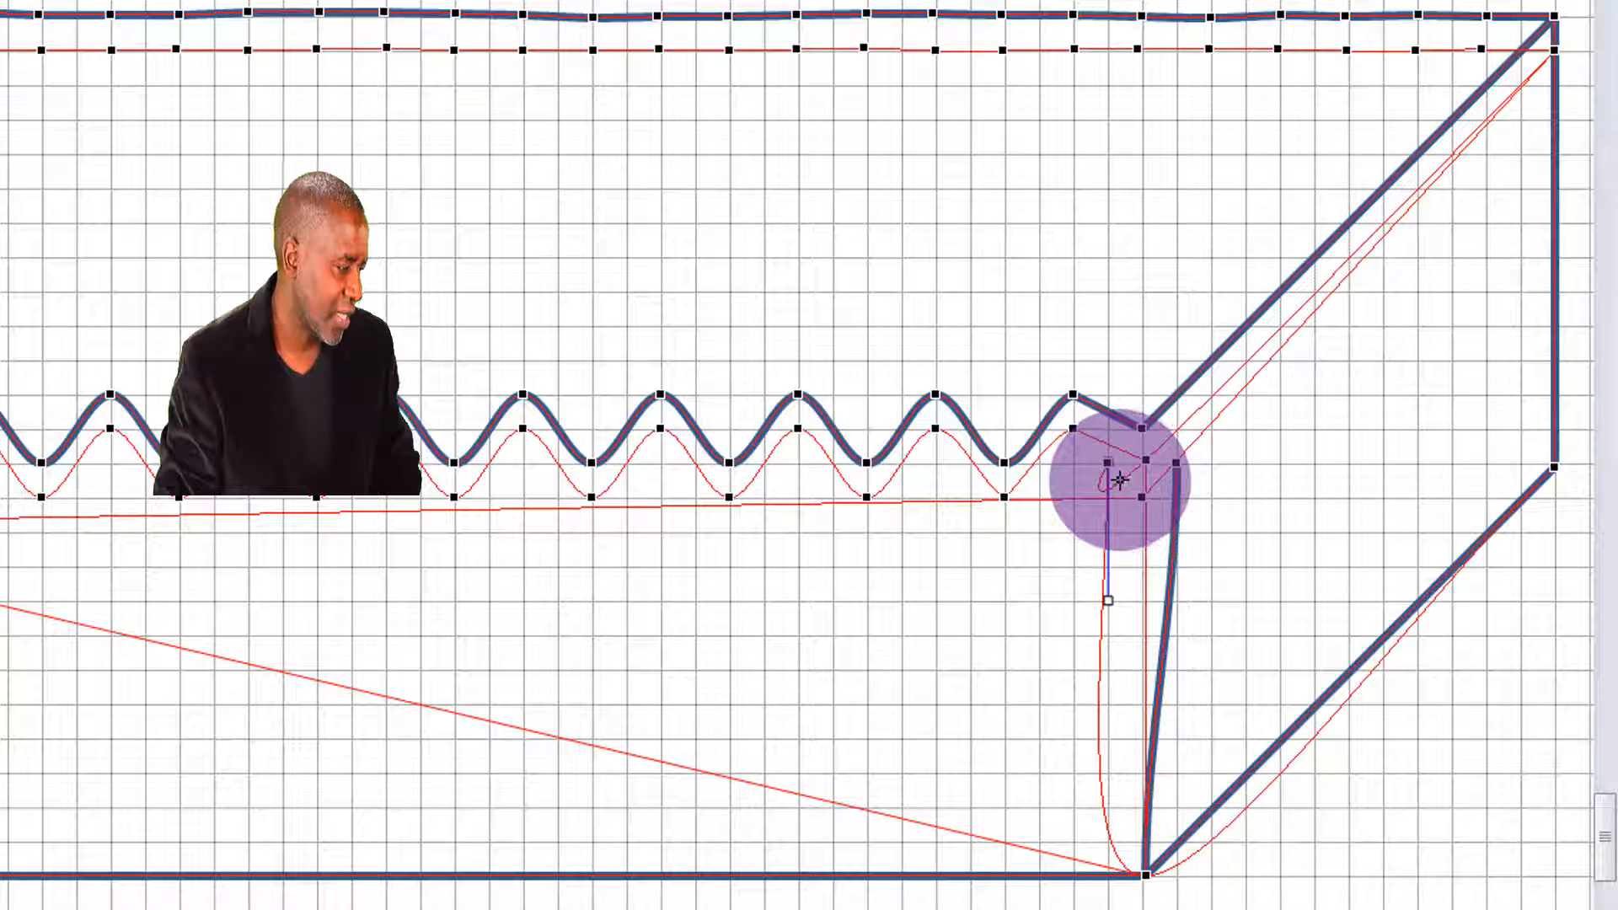
pyautogui.rightClick(1103, 680)
pyautogui.click(1192, 822)
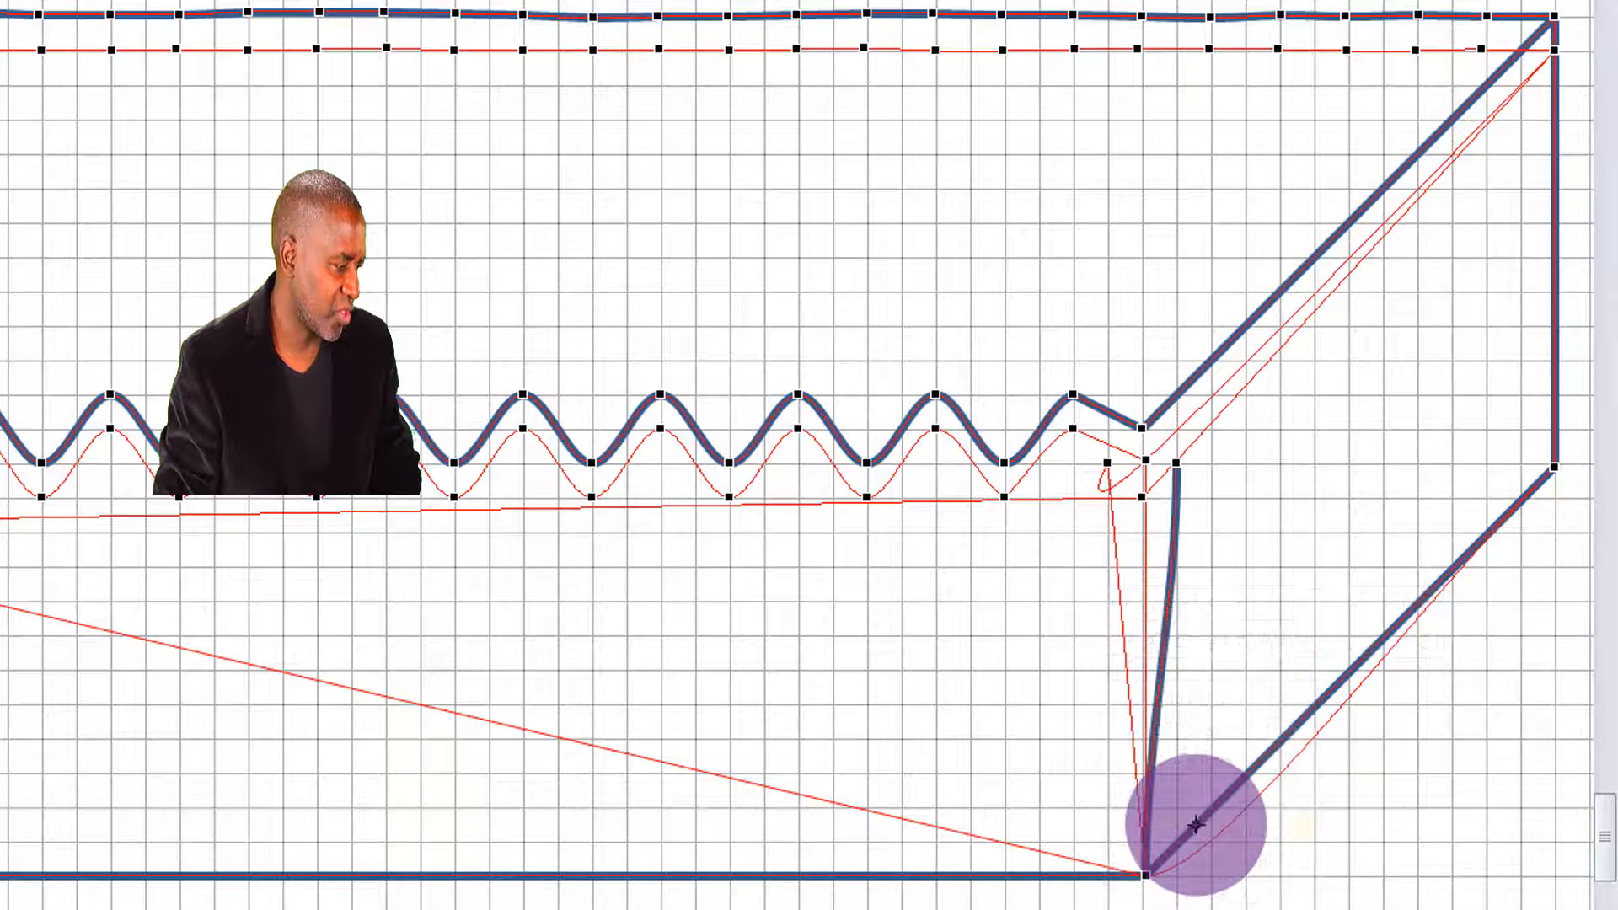
pyautogui.rightClick(1122, 481)
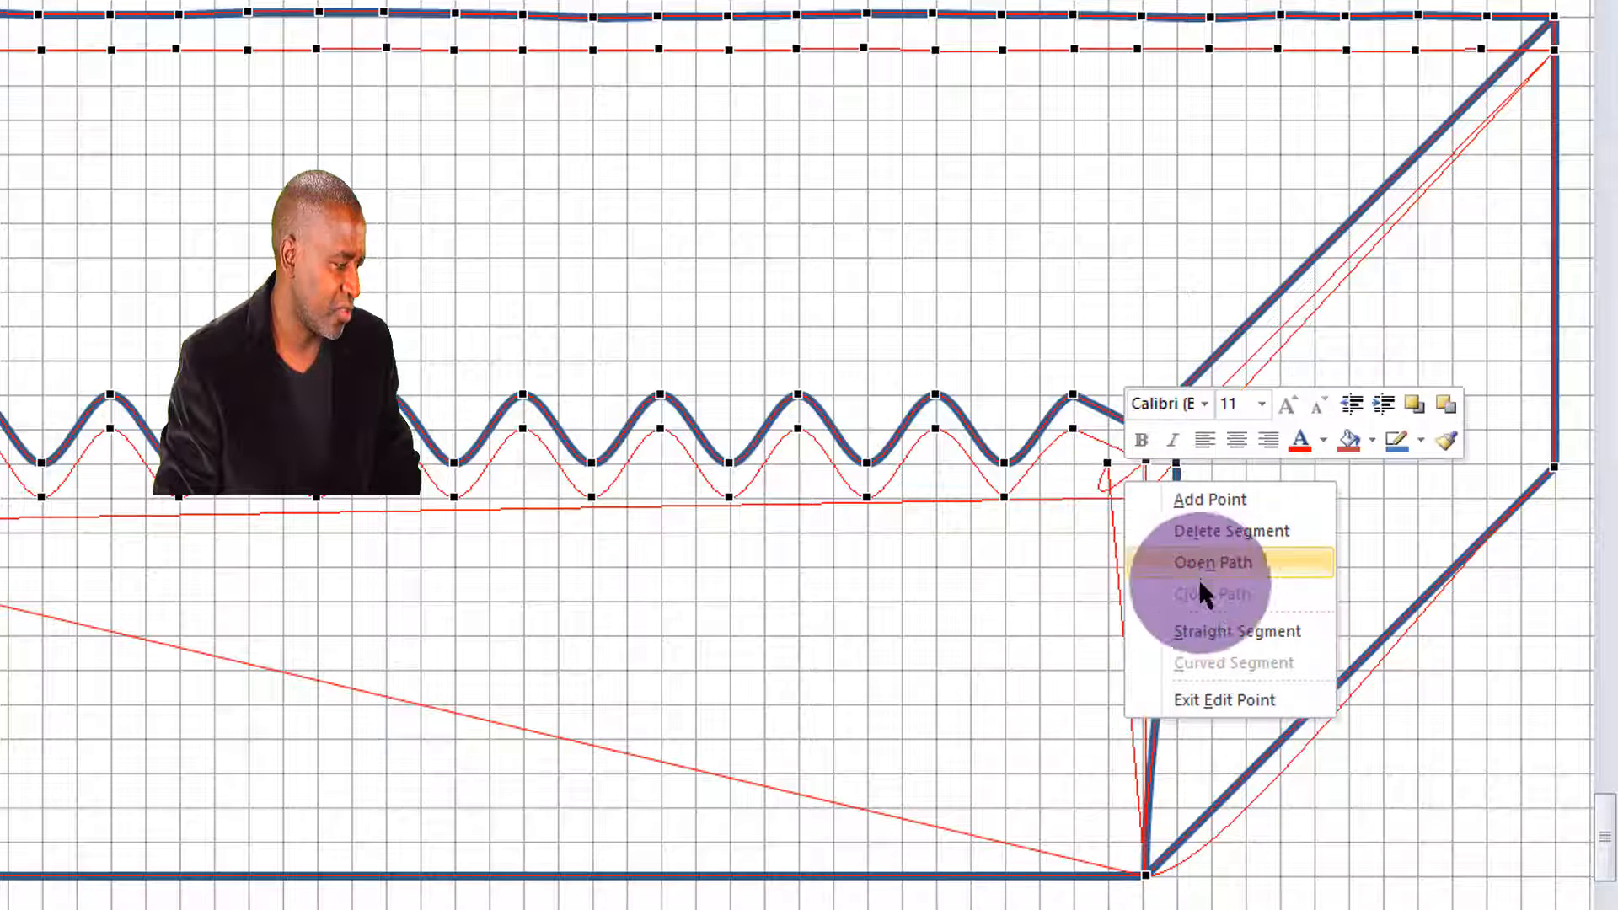
pyautogui.click(1222, 632)
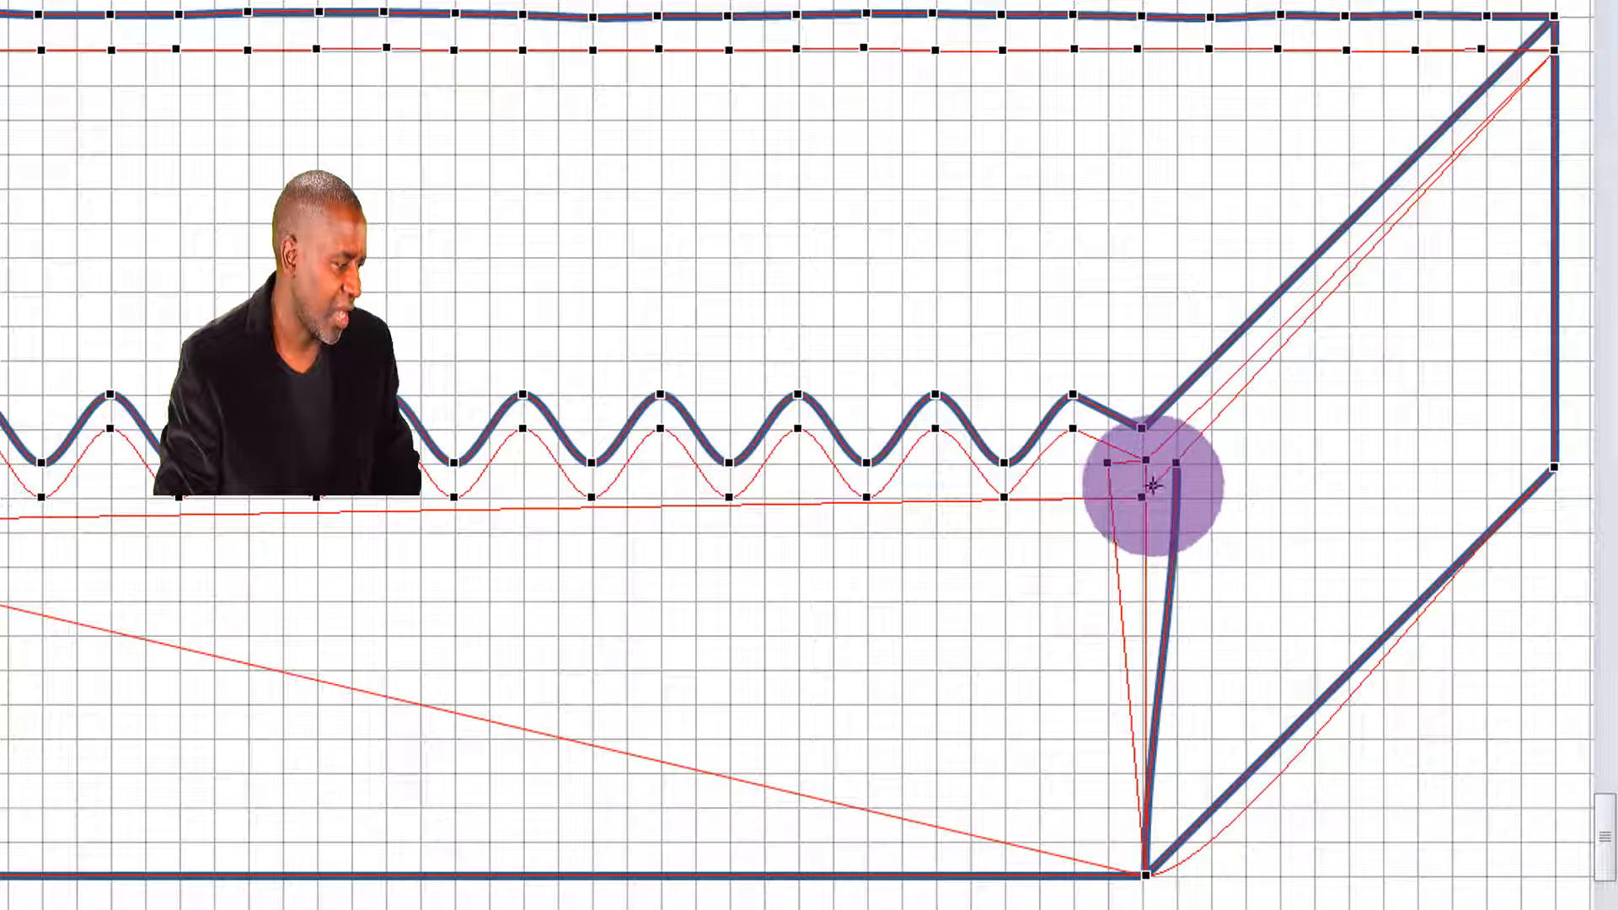
# Step: Shift the right end points of both wavy lines one square left
pyautogui.moveTo(1148, 465); pyautogui.dragTo(1111, 468)
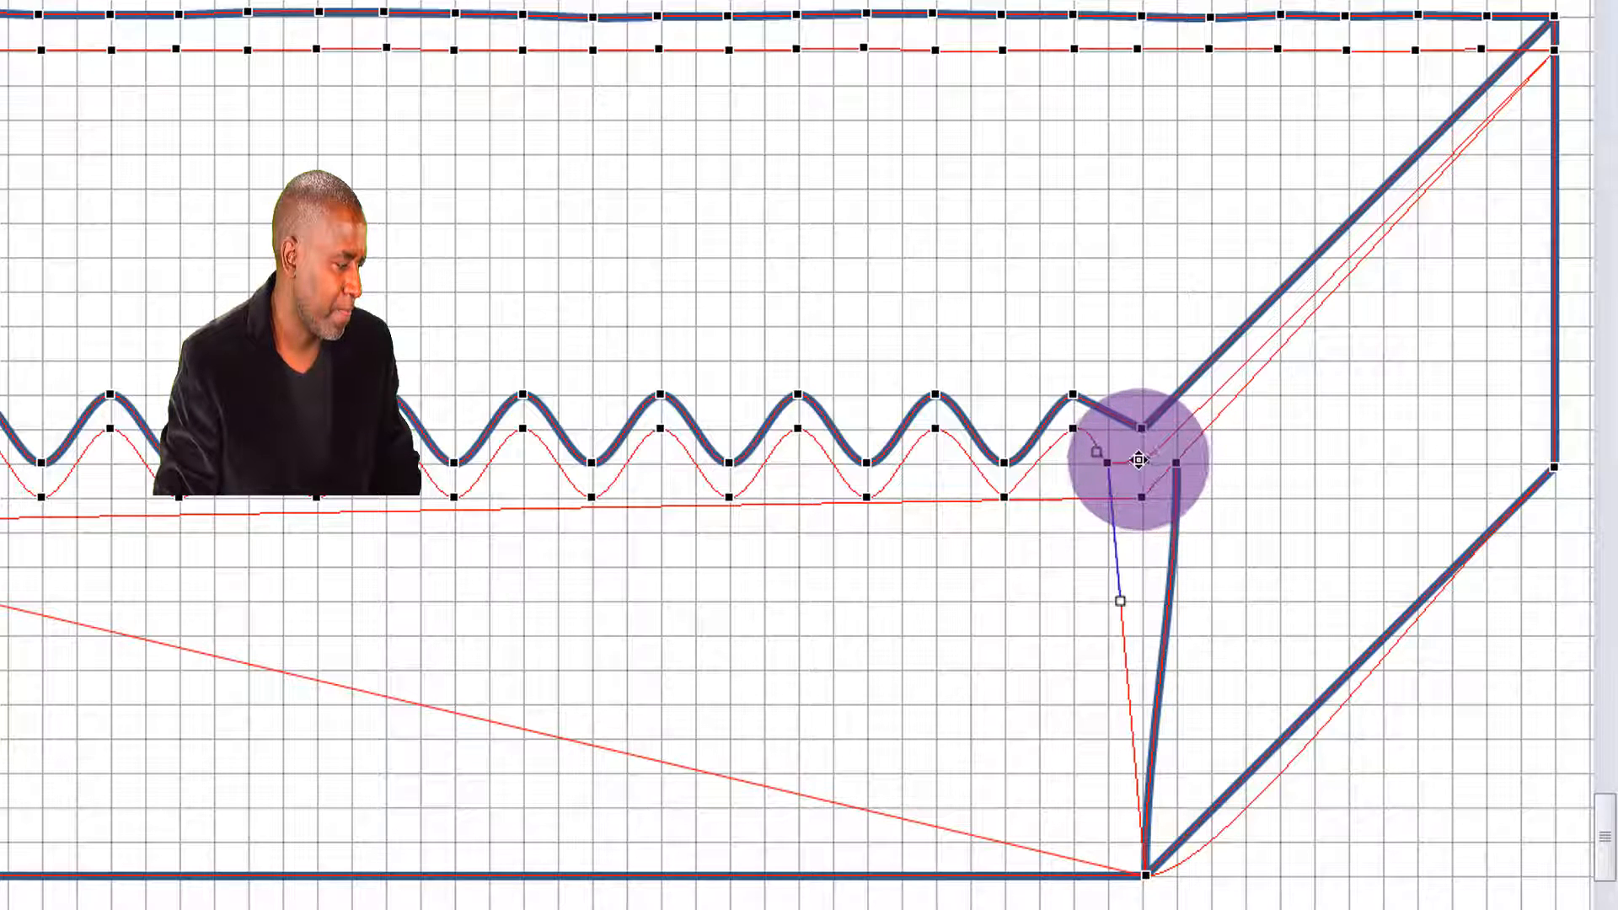
pyautogui.click(1141, 459)
pyautogui.moveTo(1142, 459)
pyautogui.mouseDown()
pyautogui.moveTo(1109, 463)
pyautogui.moveTo(1167, 520)
pyautogui.moveTo(1171, 465)
pyautogui.moveTo(1124, 430)
pyautogui.moveTo(1131, 449)
pyautogui.mouseUp()
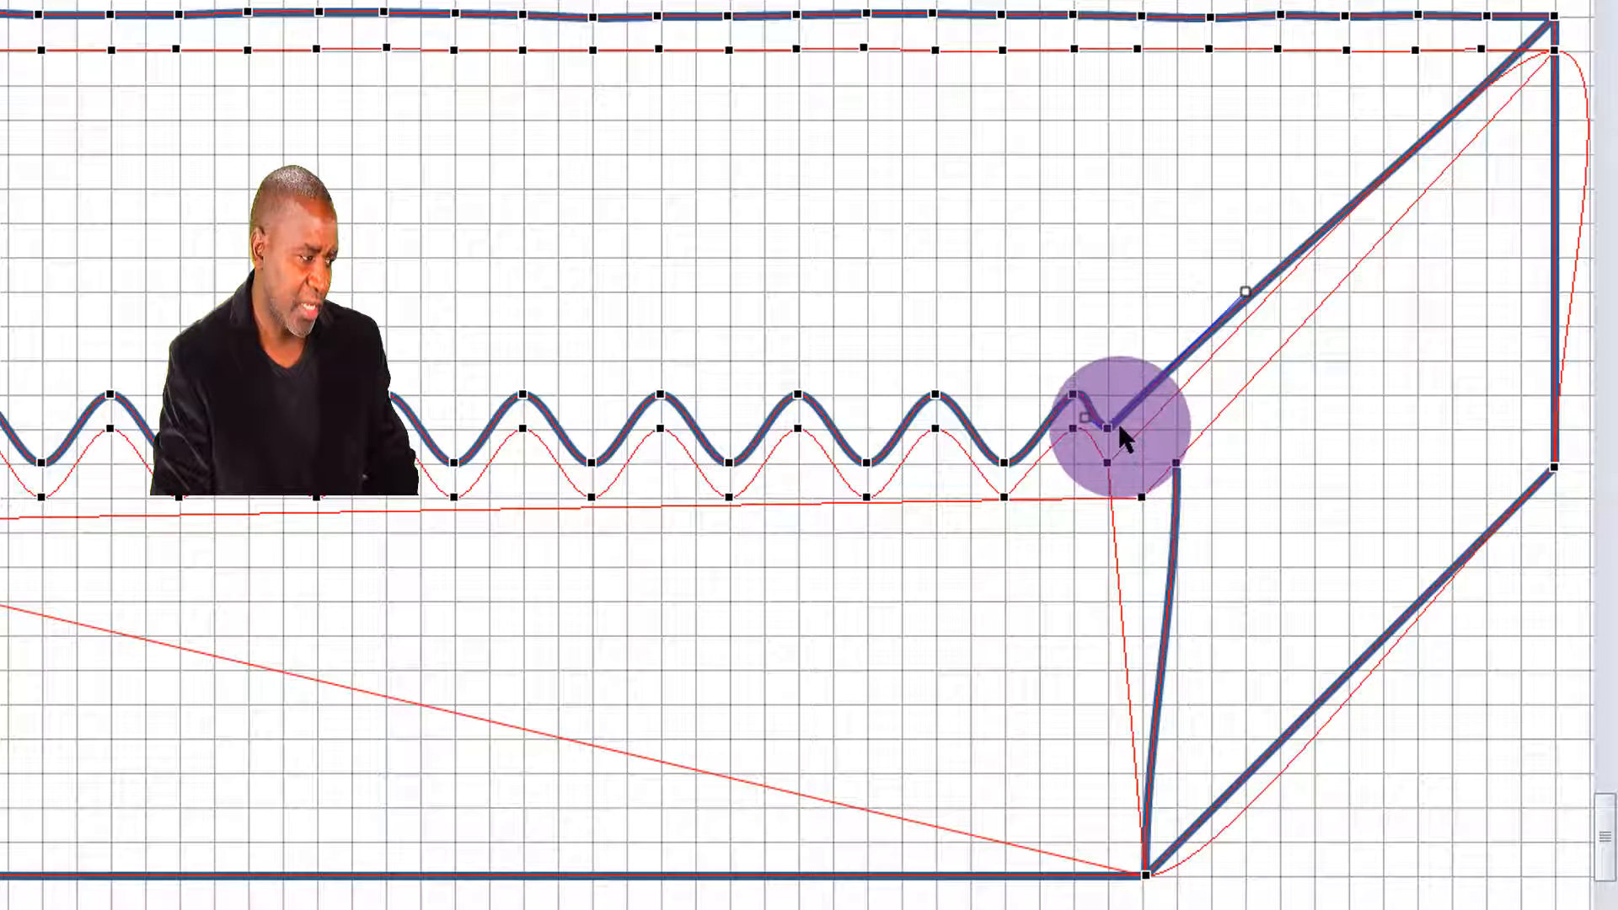
# Step: Move the front right vertical edge's top point two squares left and two of its bottom corner points one square left
pyautogui.click(1175, 466)
pyautogui.moveTo(1128, 472); pyautogui.dragTo(1114, 473)
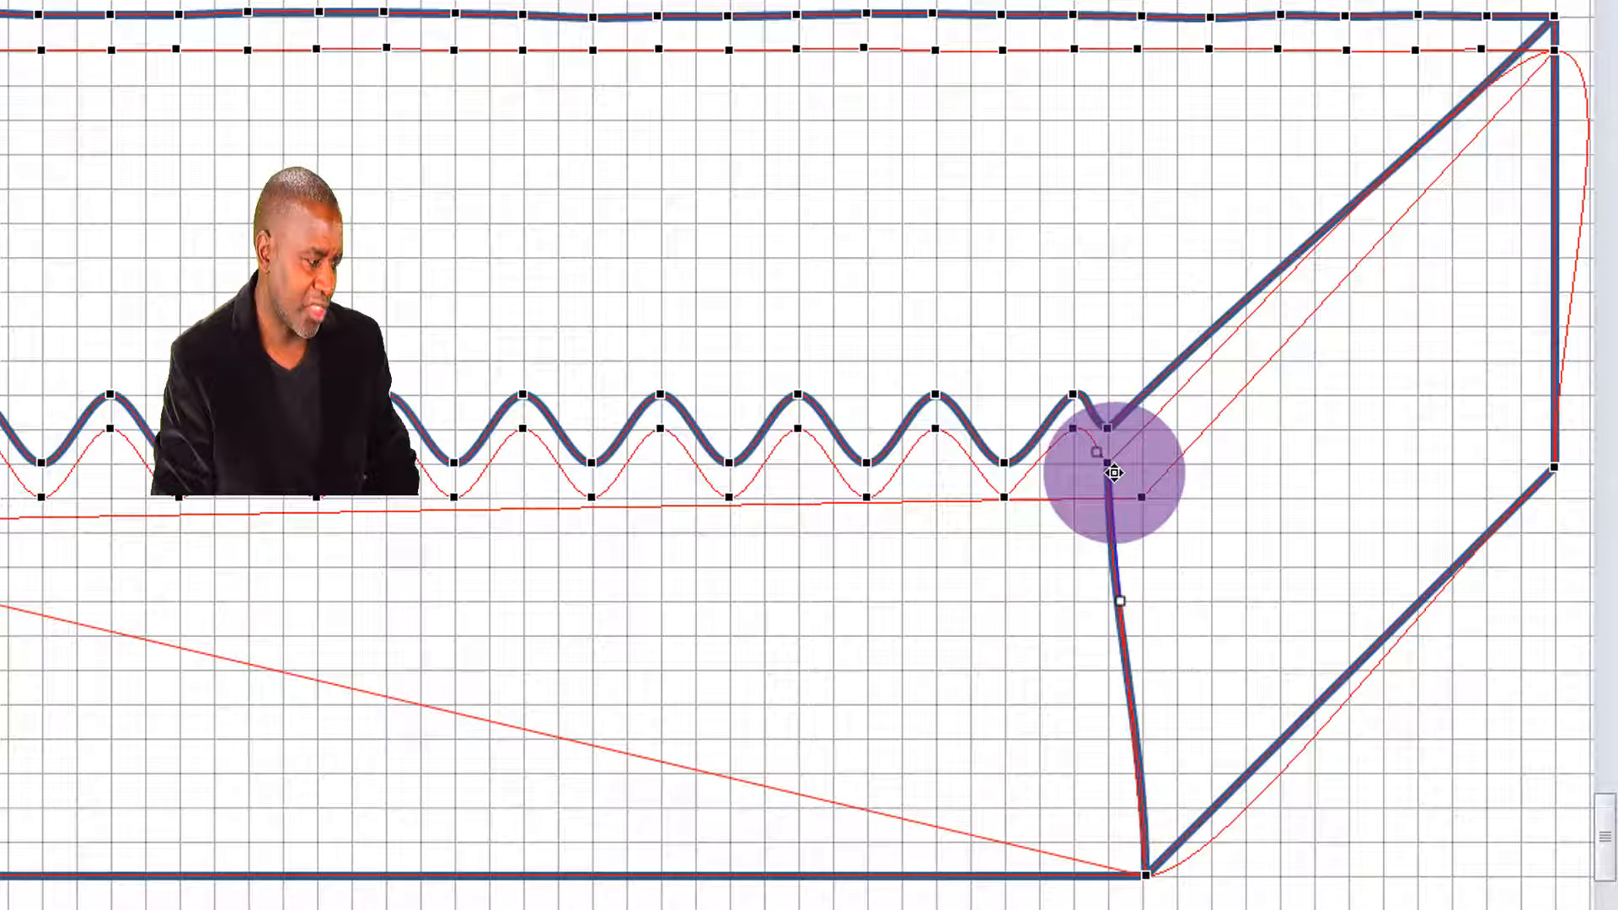
pyautogui.moveTo(1149, 881); pyautogui.dragTo(1123, 882)
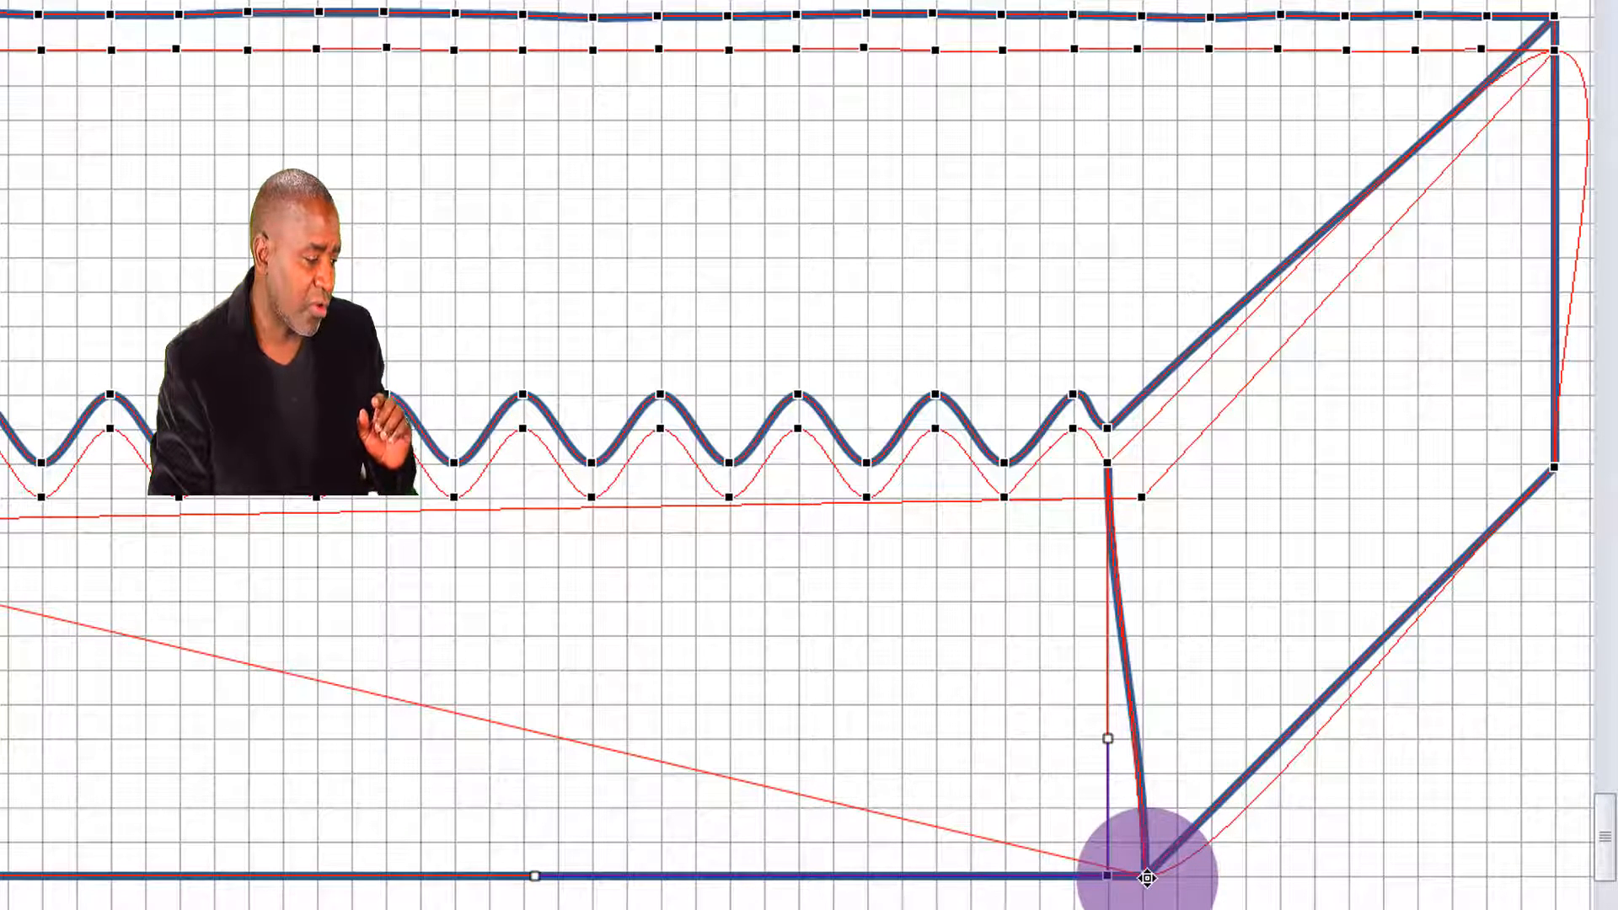
pyautogui.moveTo(1146, 878); pyautogui.dragTo(1109, 875)
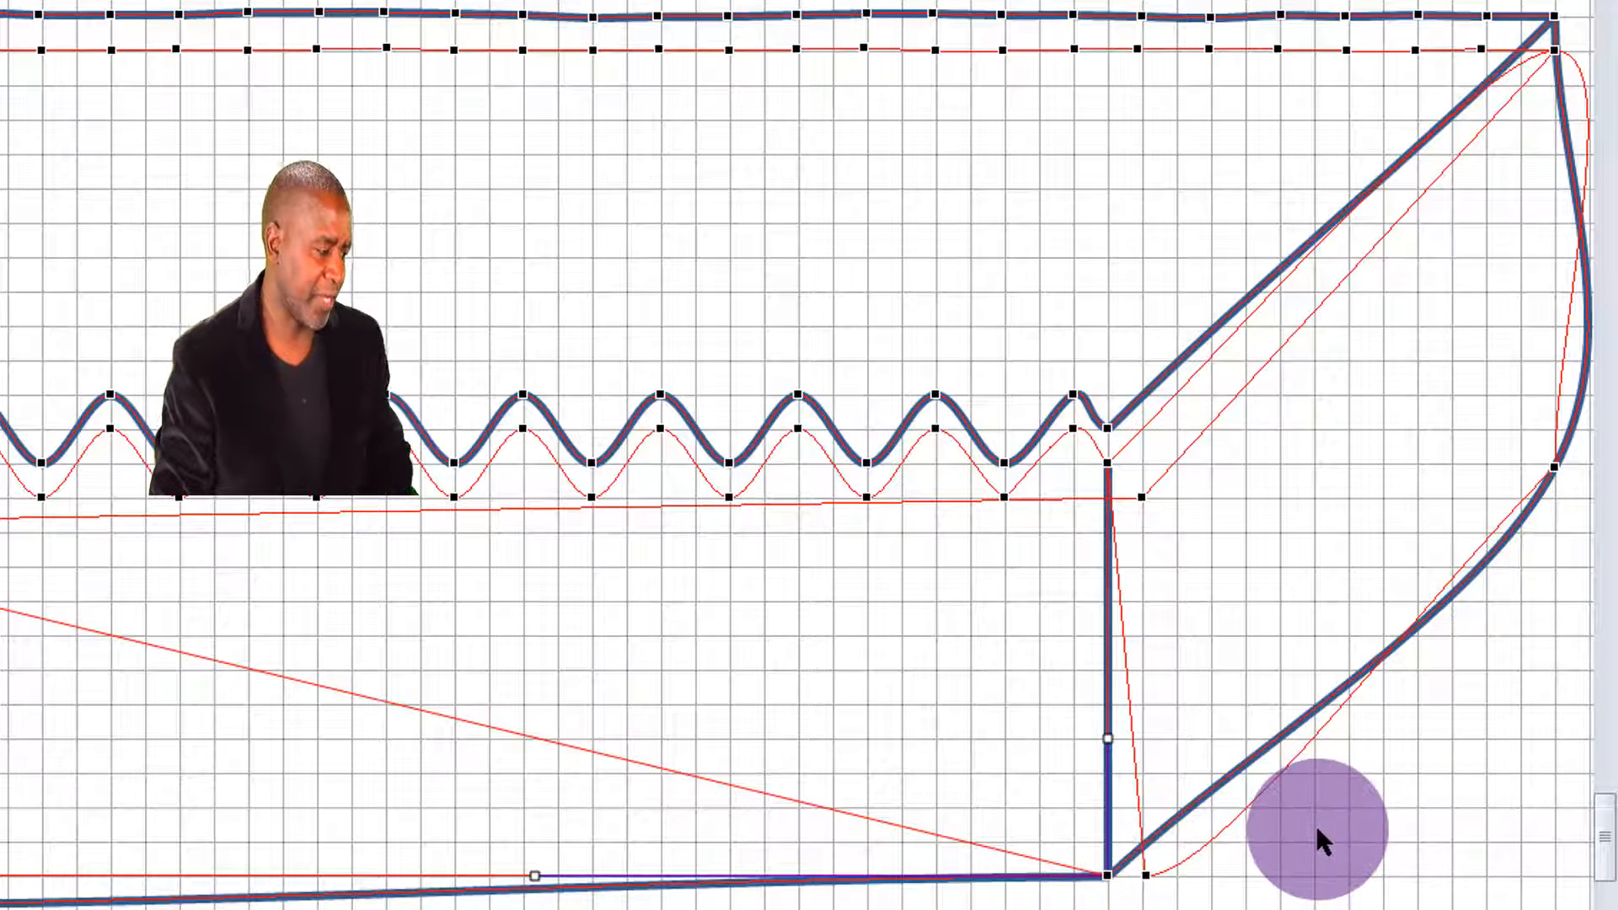
# Step: Move the remaining point at the front right bottom corner one square left and straighten the inner bottom right segment joined to it
pyautogui.click(1146, 876)
pyautogui.moveTo(1148, 877); pyautogui.dragTo(1109, 877)
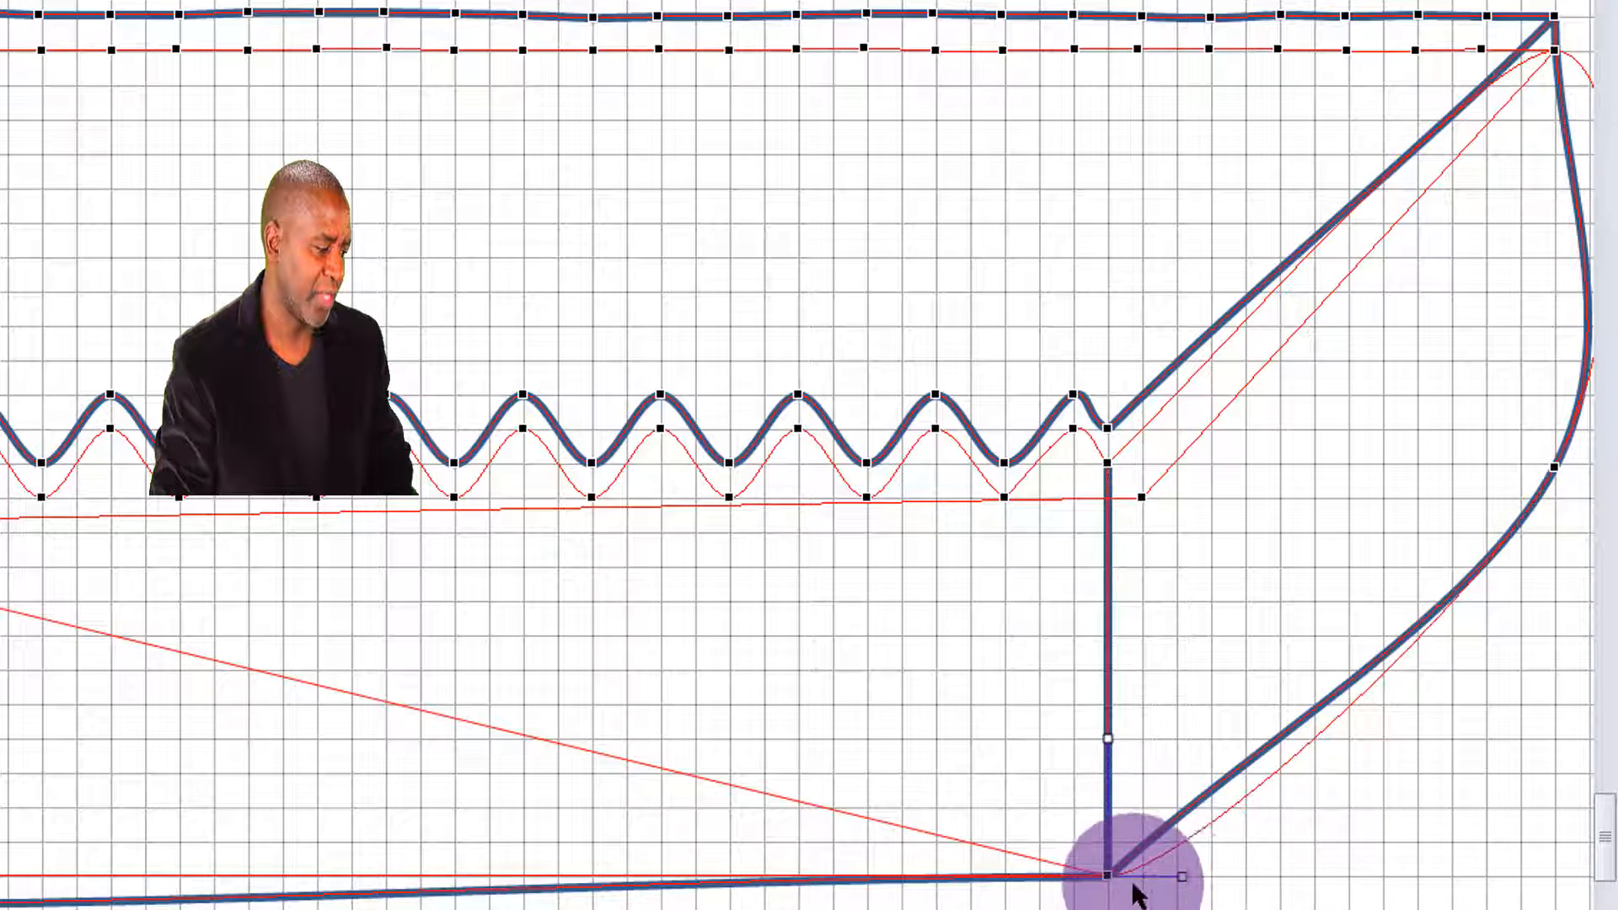
pyautogui.rightClick(1209, 824)
pyautogui.click(1299, 903)
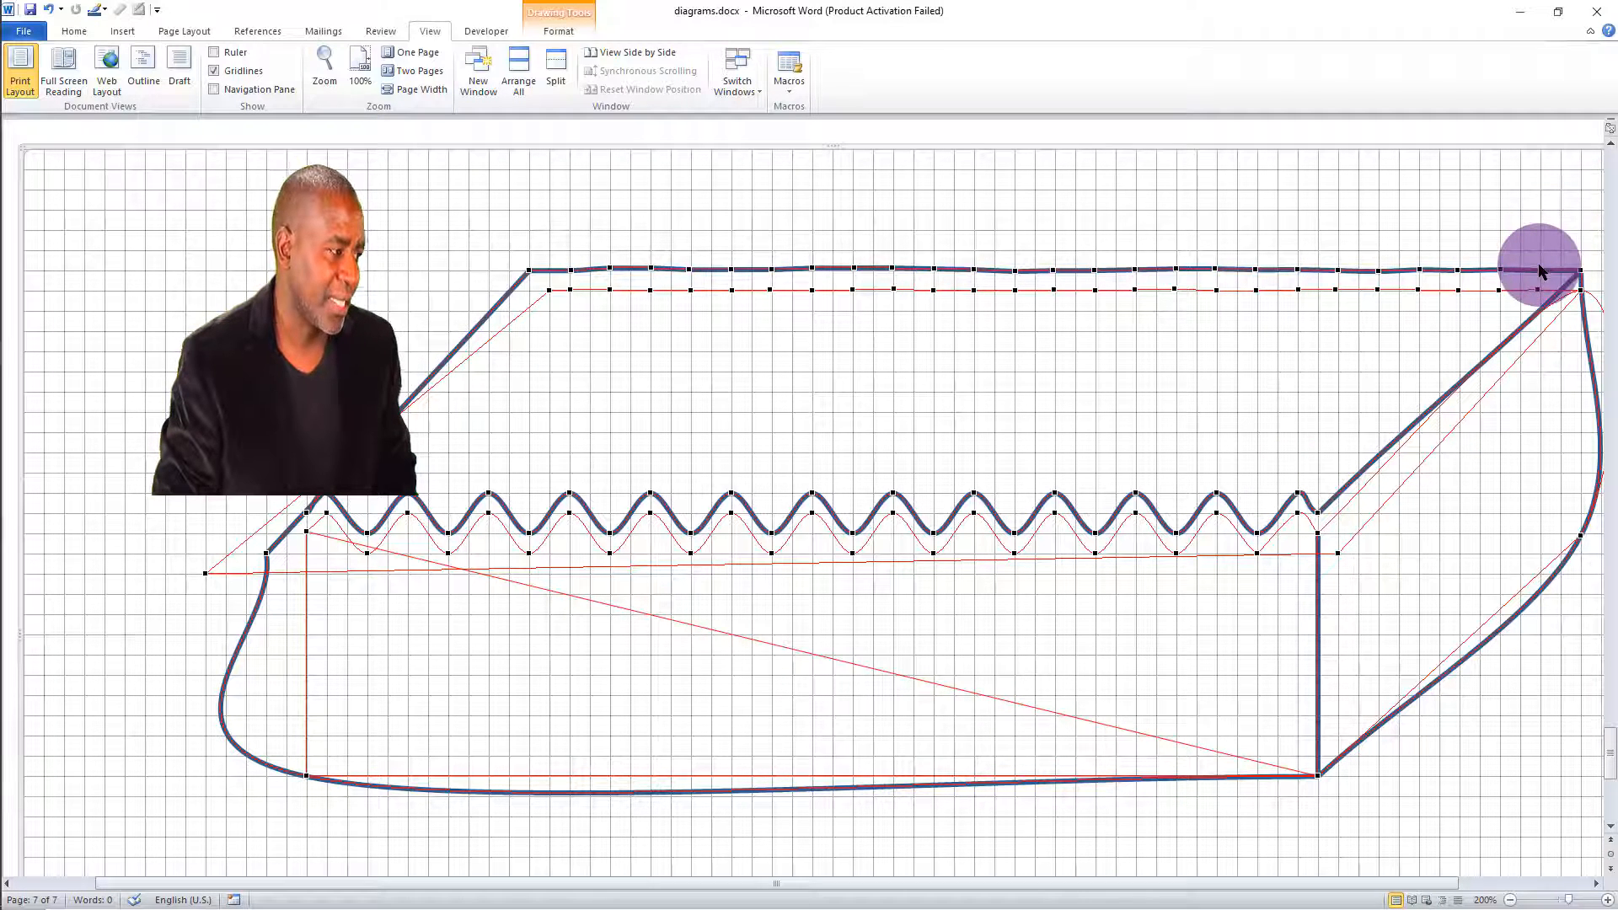
# Step: Raise the second-to-last points of both back top lines one square and straighten the outer line's end segment at the back right corner
pyautogui.moveTo(1540, 270); pyautogui.dragTo(1542, 258)
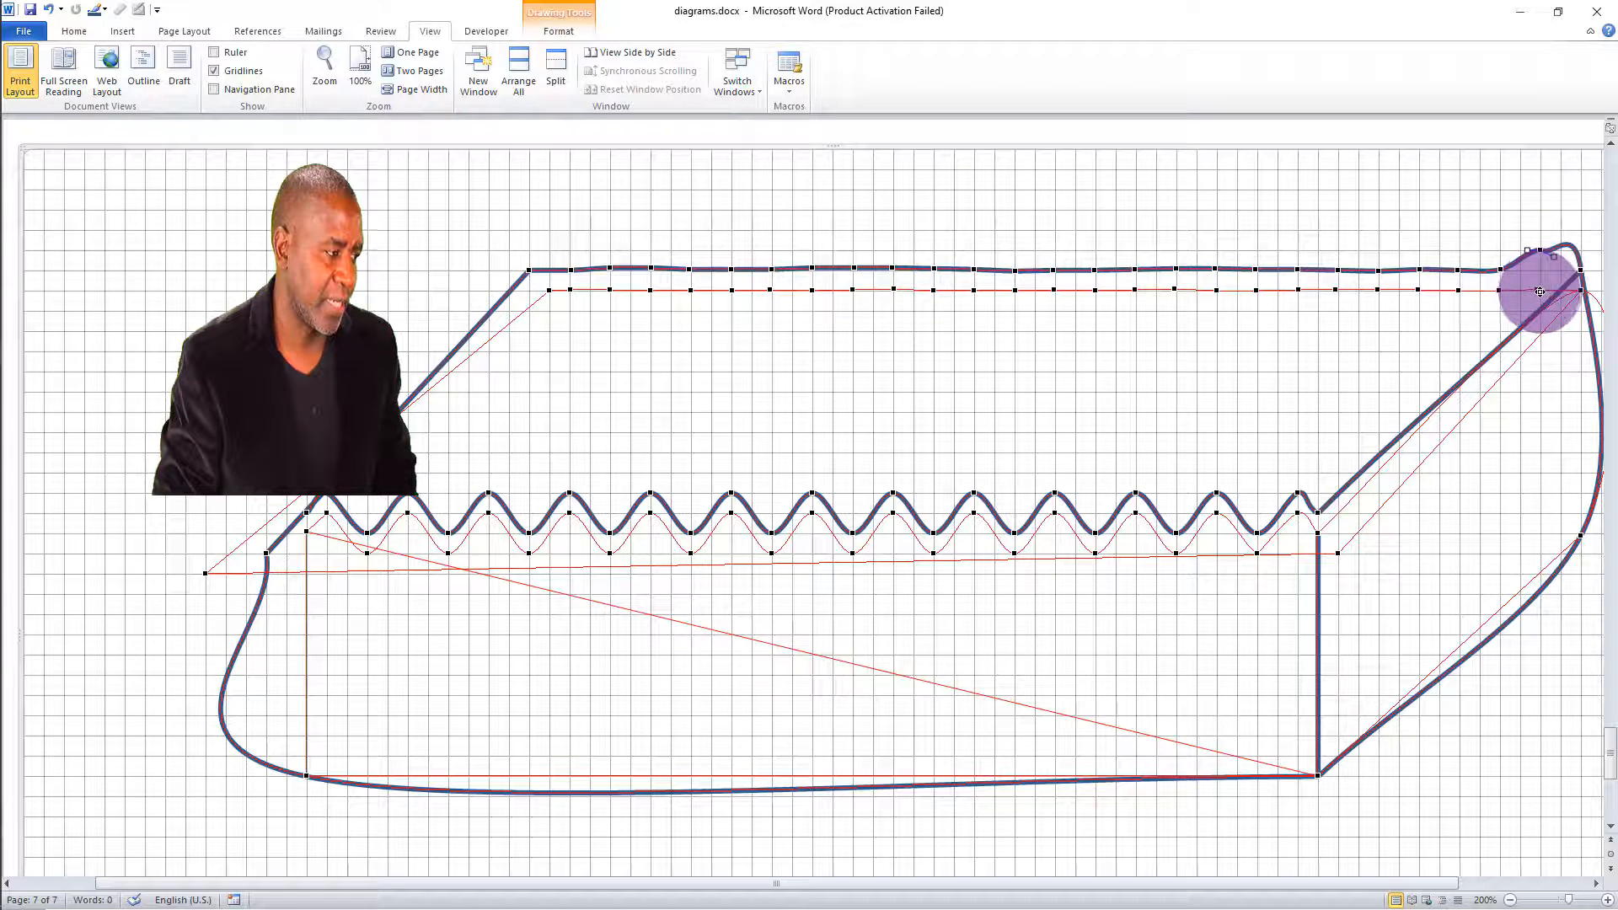
pyautogui.moveTo(1539, 278); pyautogui.dragTo(1539, 277)
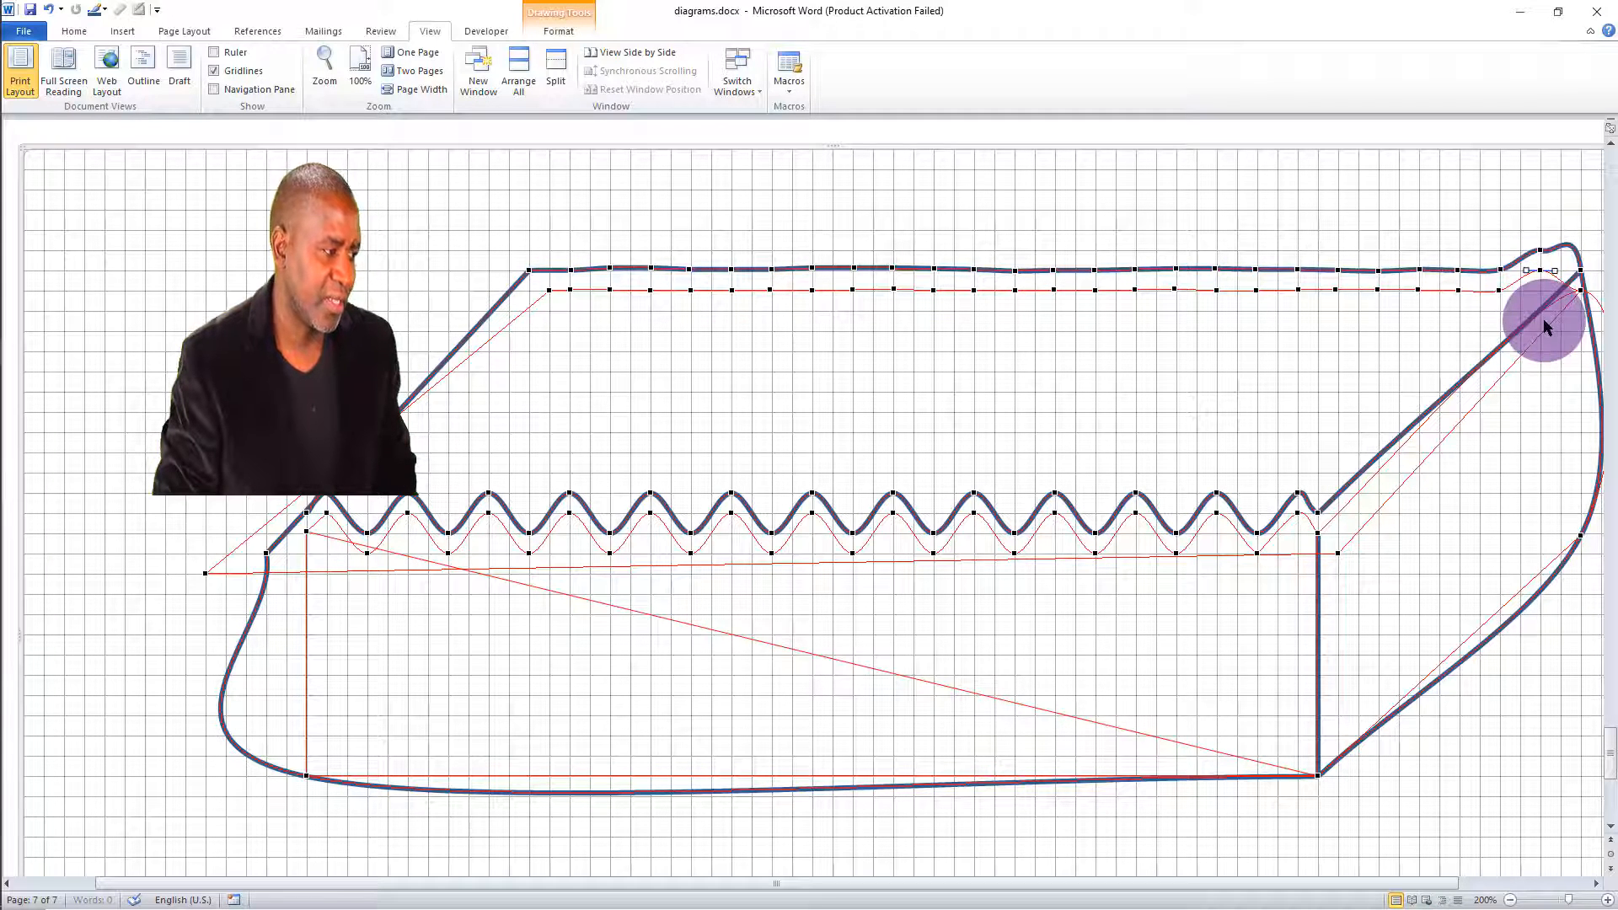
pyautogui.rightClick(1568, 244)
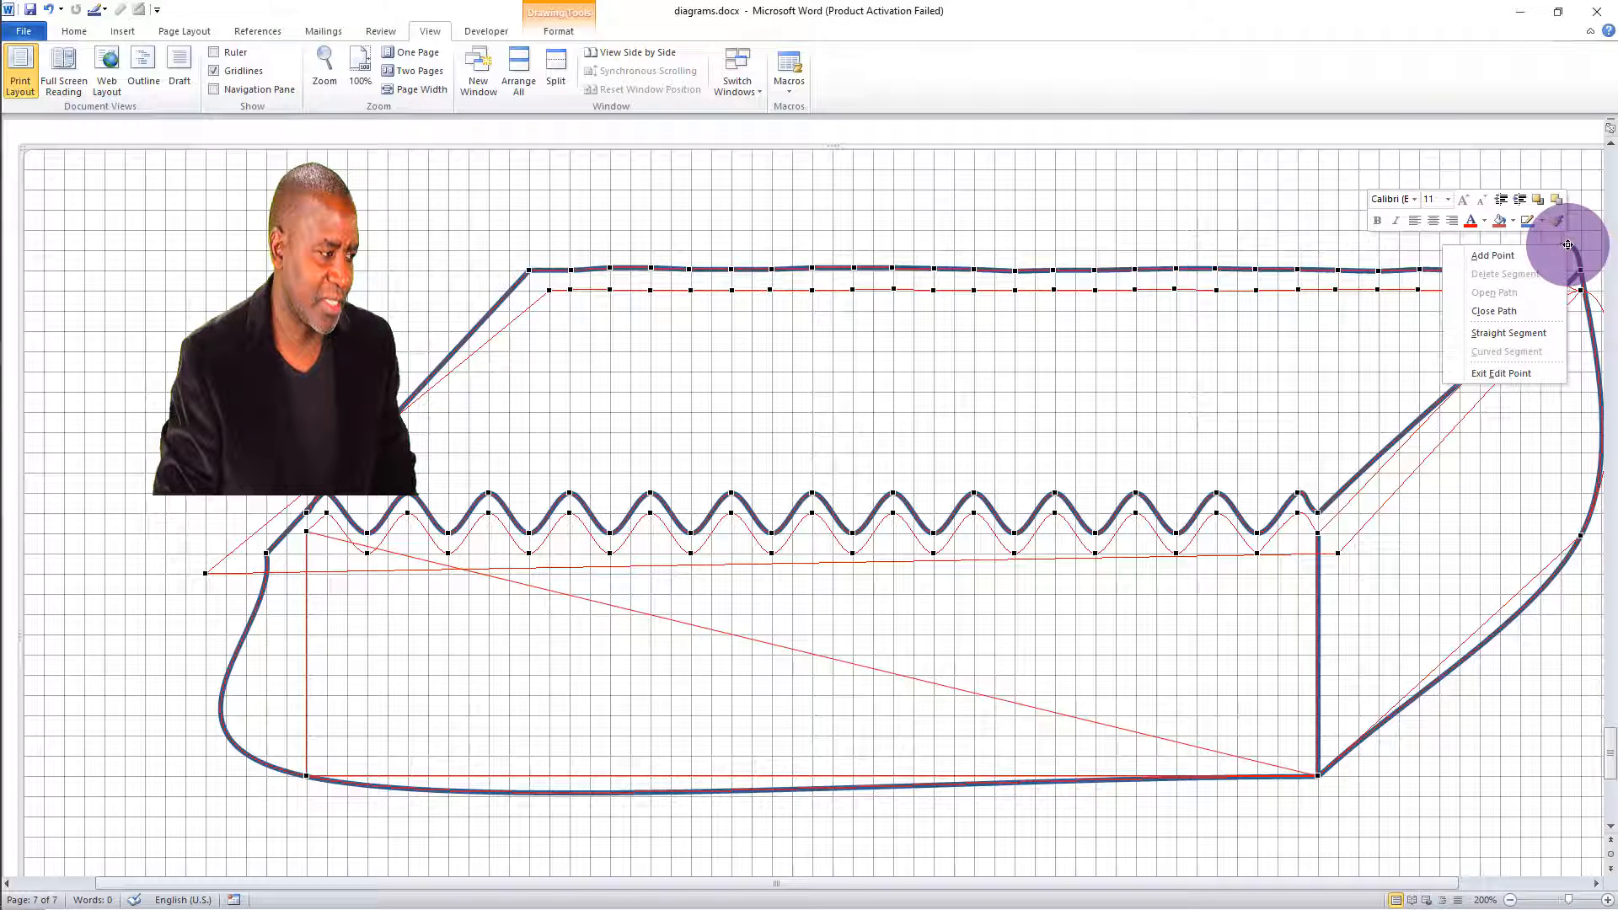
pyautogui.click(1512, 337)
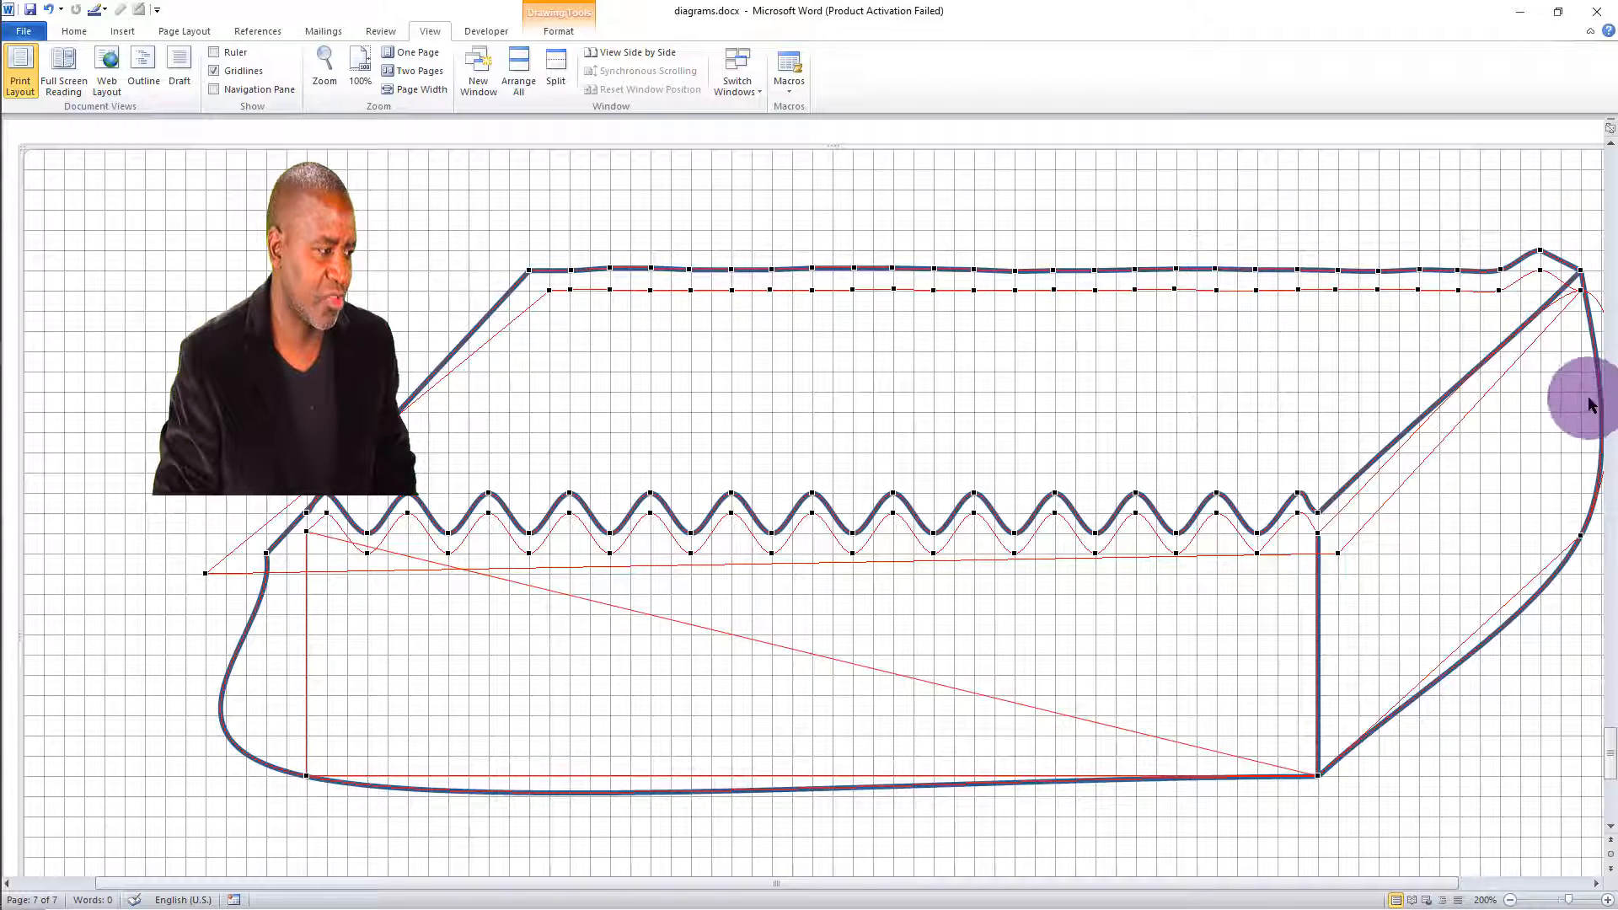
# Step: Straighten both back right vertical segments and the inner sloping segment along the top right edge
pyautogui.rightClick(1594, 358)
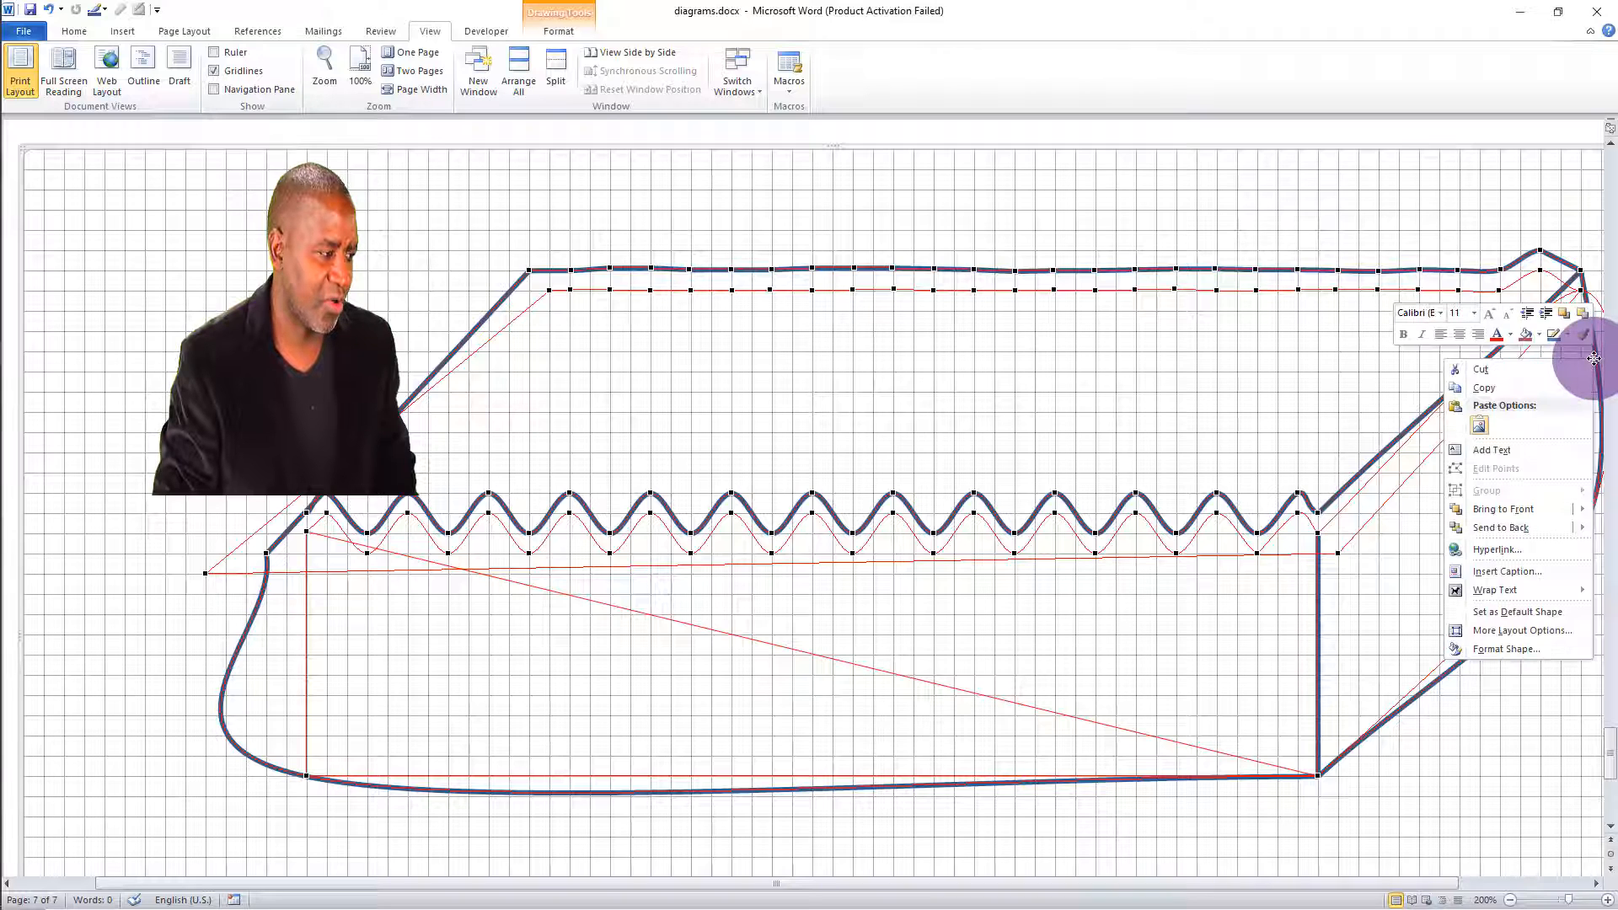
pyautogui.click(1327, 402)
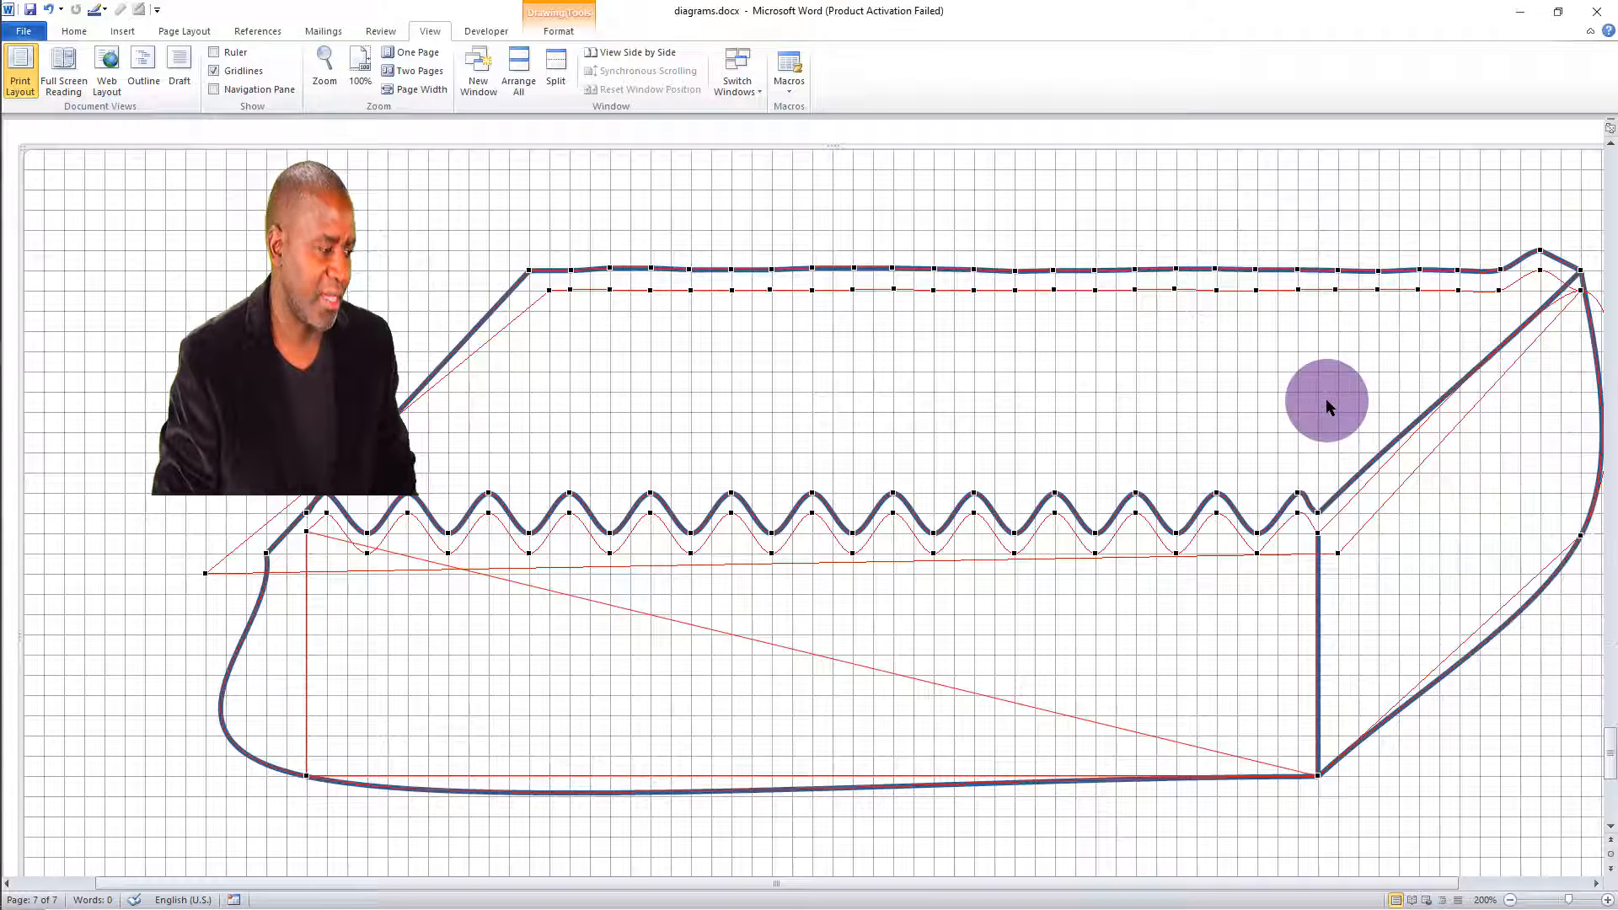
pyautogui.rightClick(1592, 324)
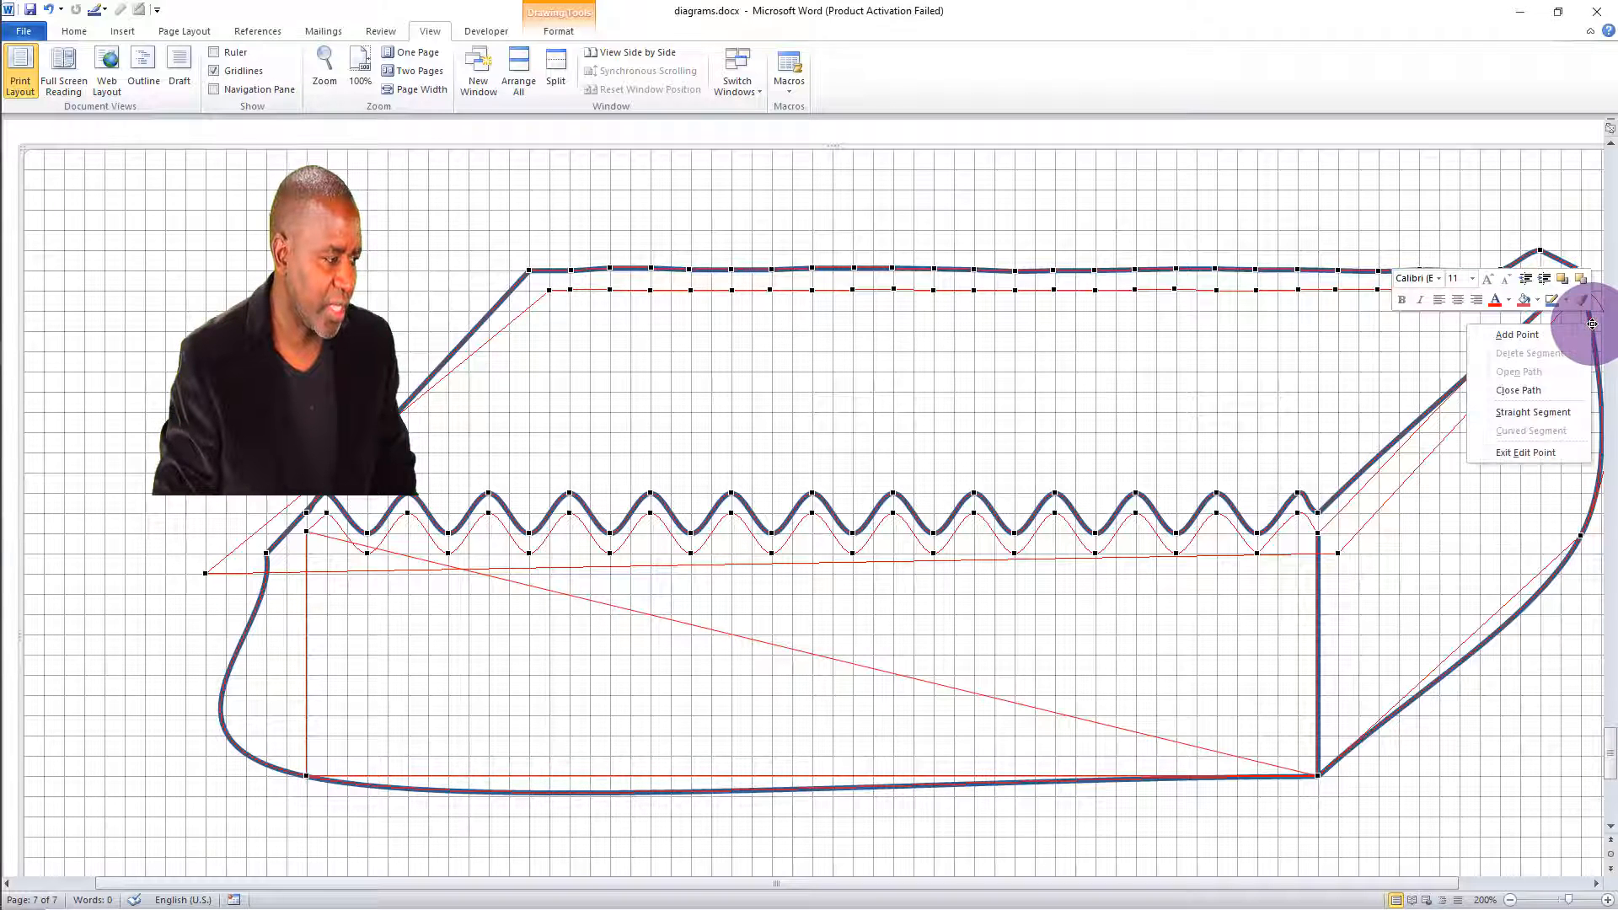
pyautogui.click(1534, 412)
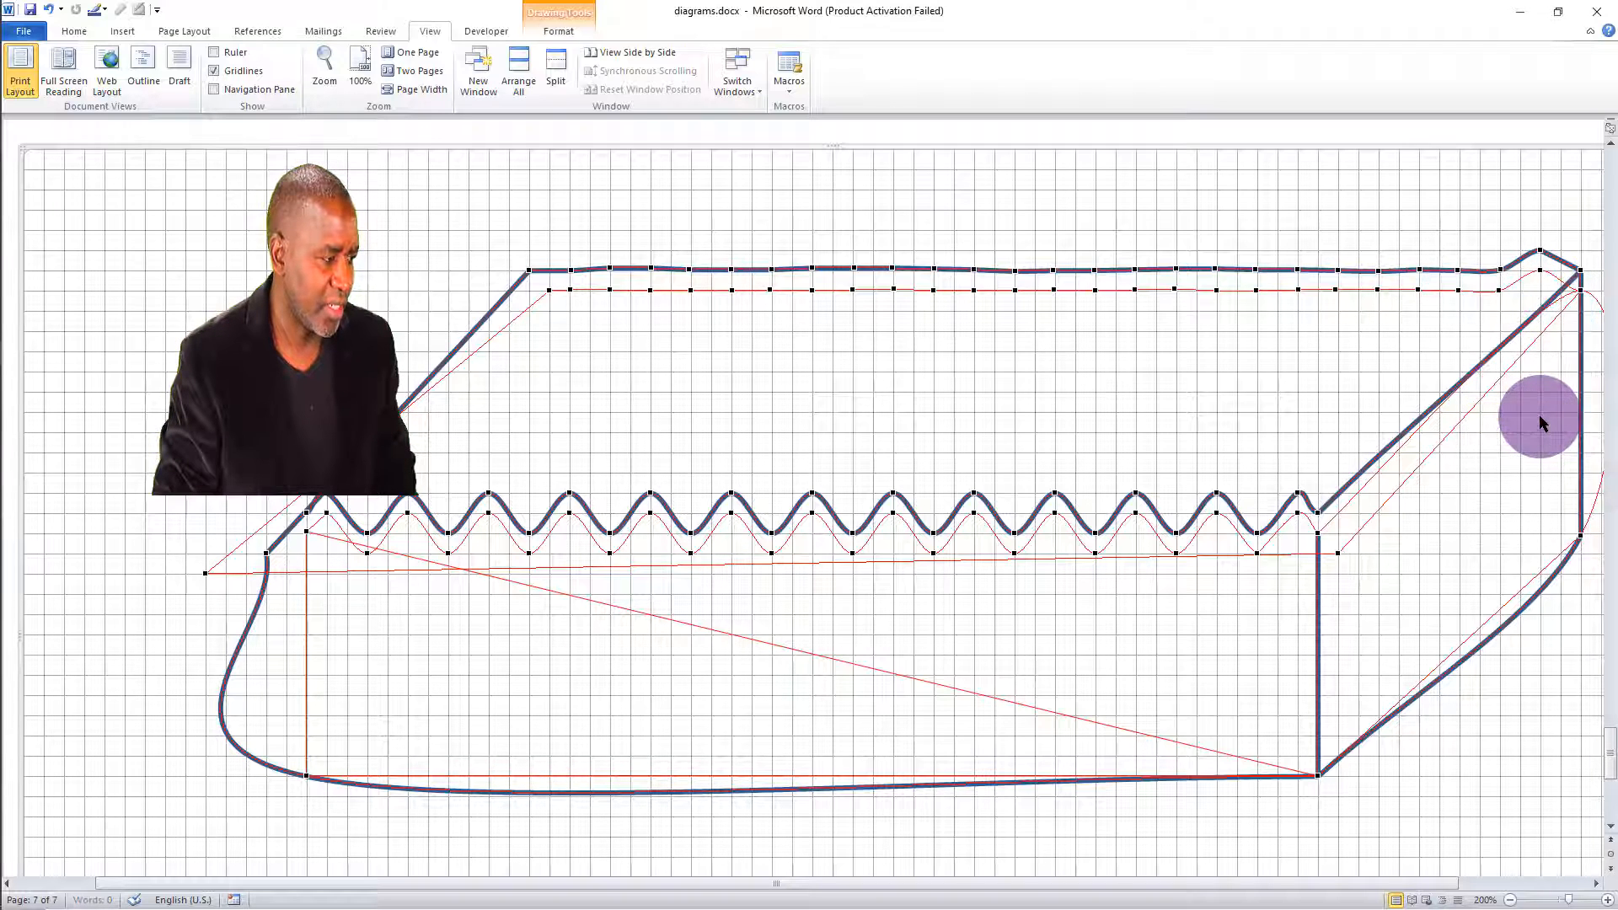
pyautogui.rightClick(1597, 299)
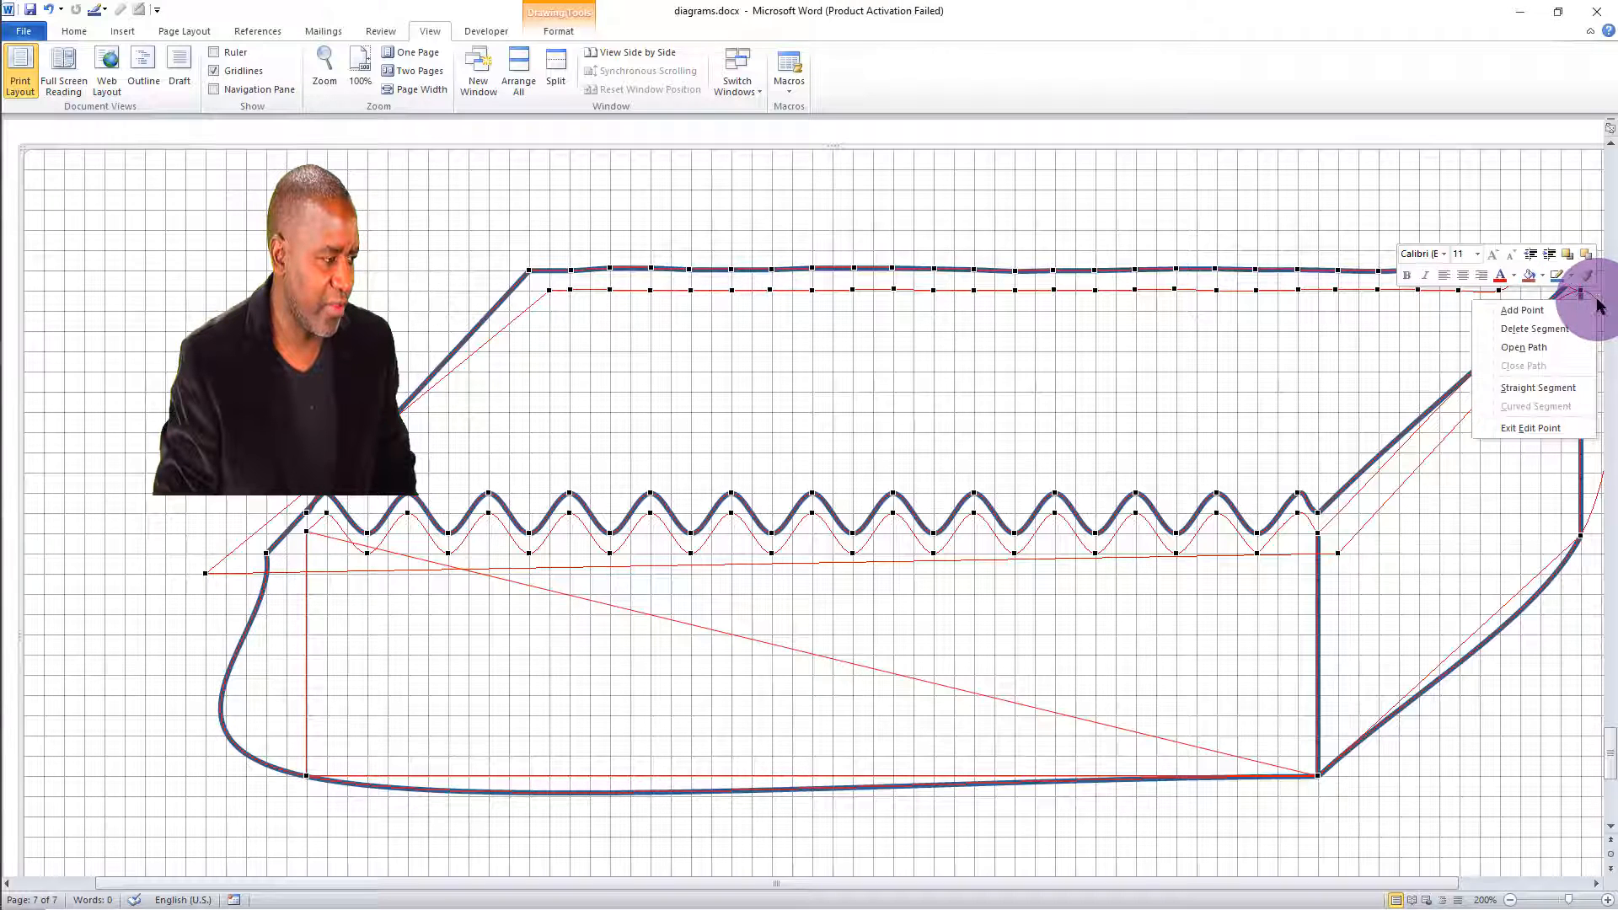
pyautogui.click(1538, 387)
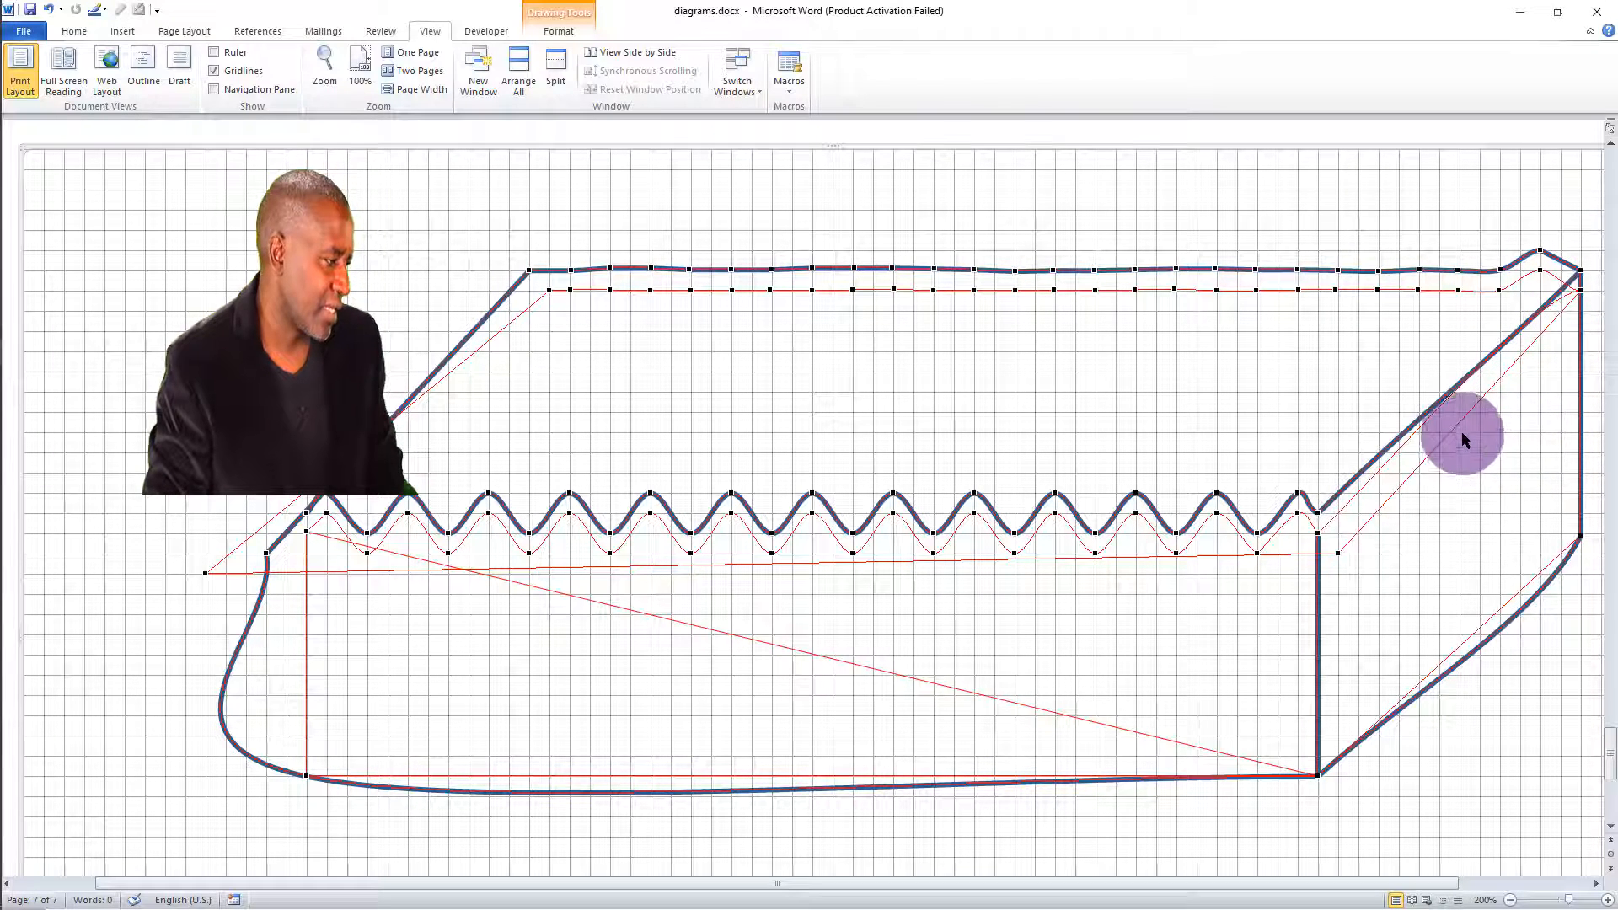
pyautogui.rightClick(1393, 456)
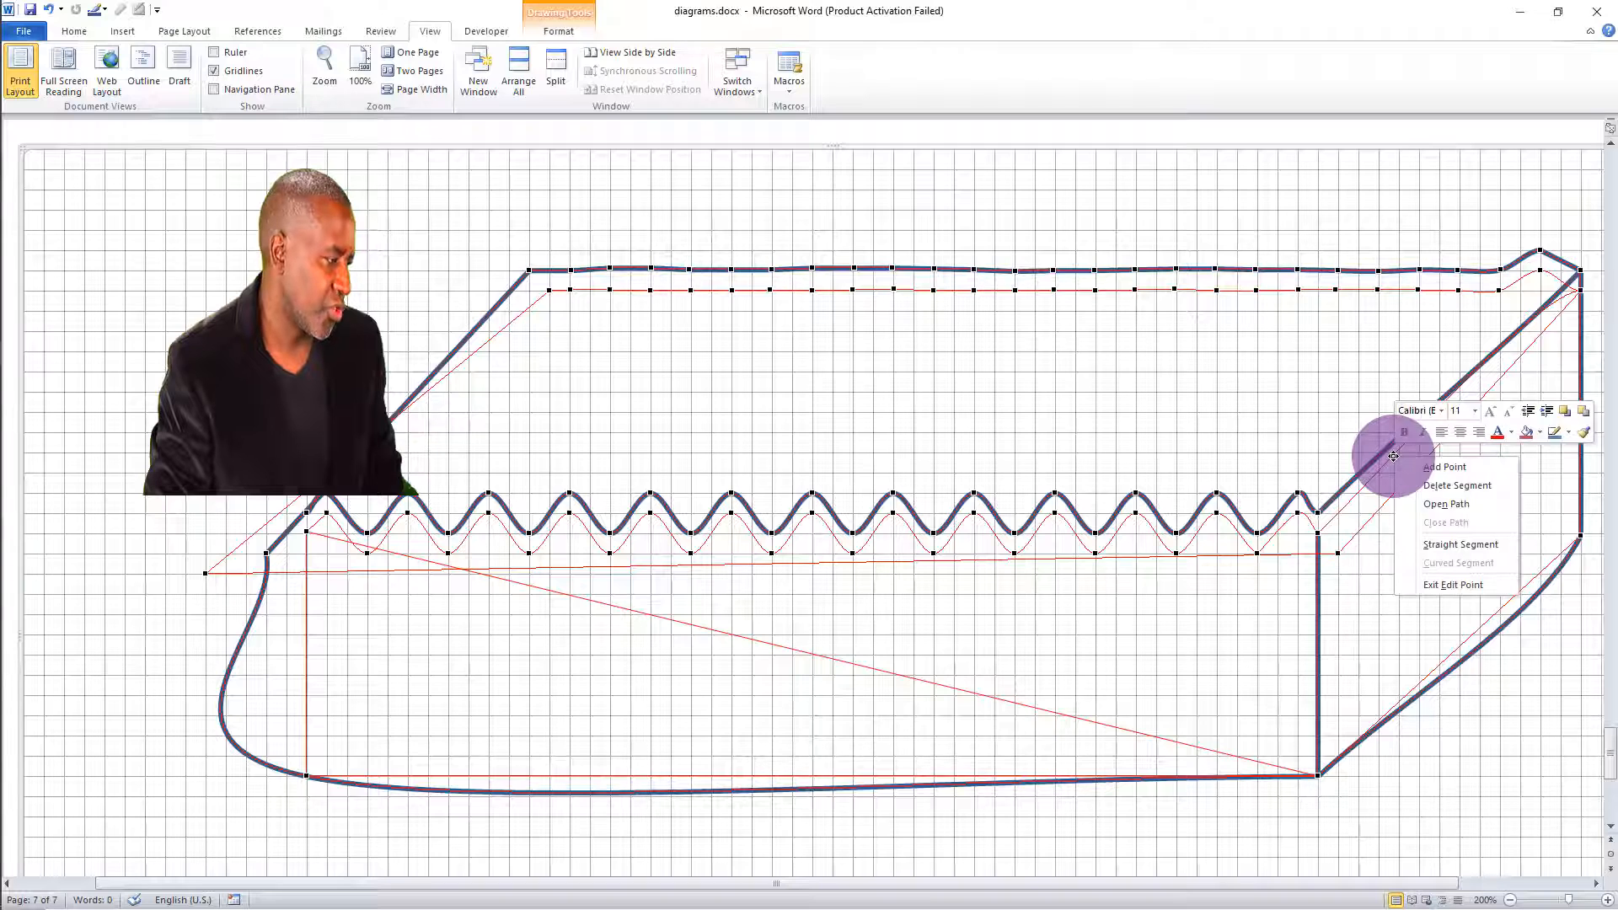
pyautogui.click(1458, 546)
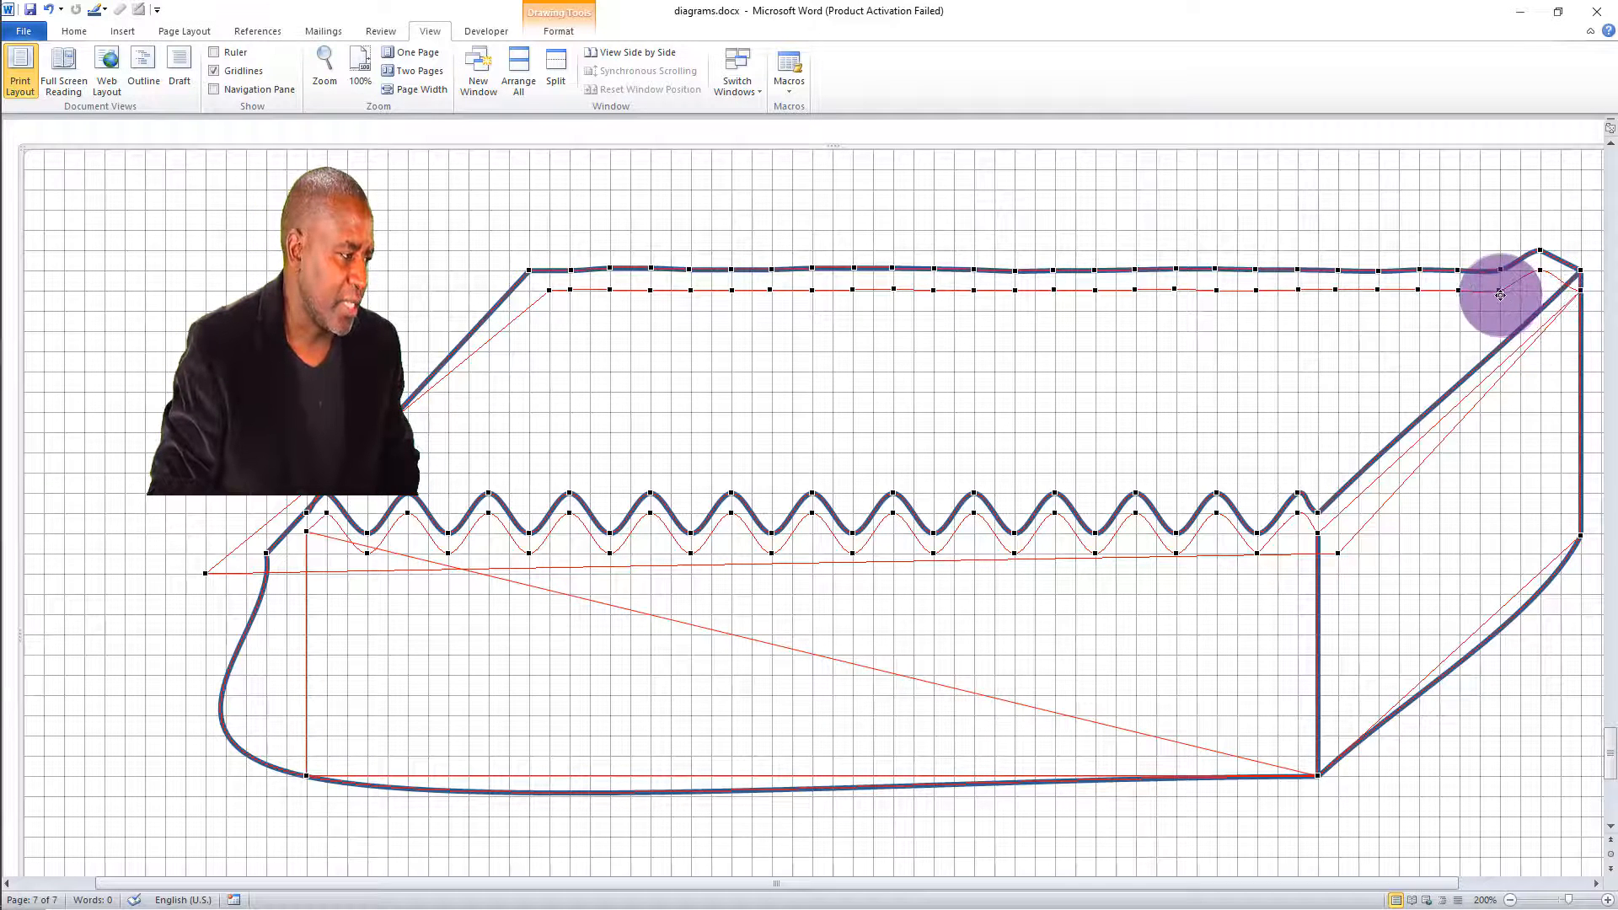
# Step: Shape both back top lines into waves up to the fourth crest from the right, alternately lowering and raising points one square
pyautogui.moveTo(1499, 293); pyautogui.dragTo(1296, 300)
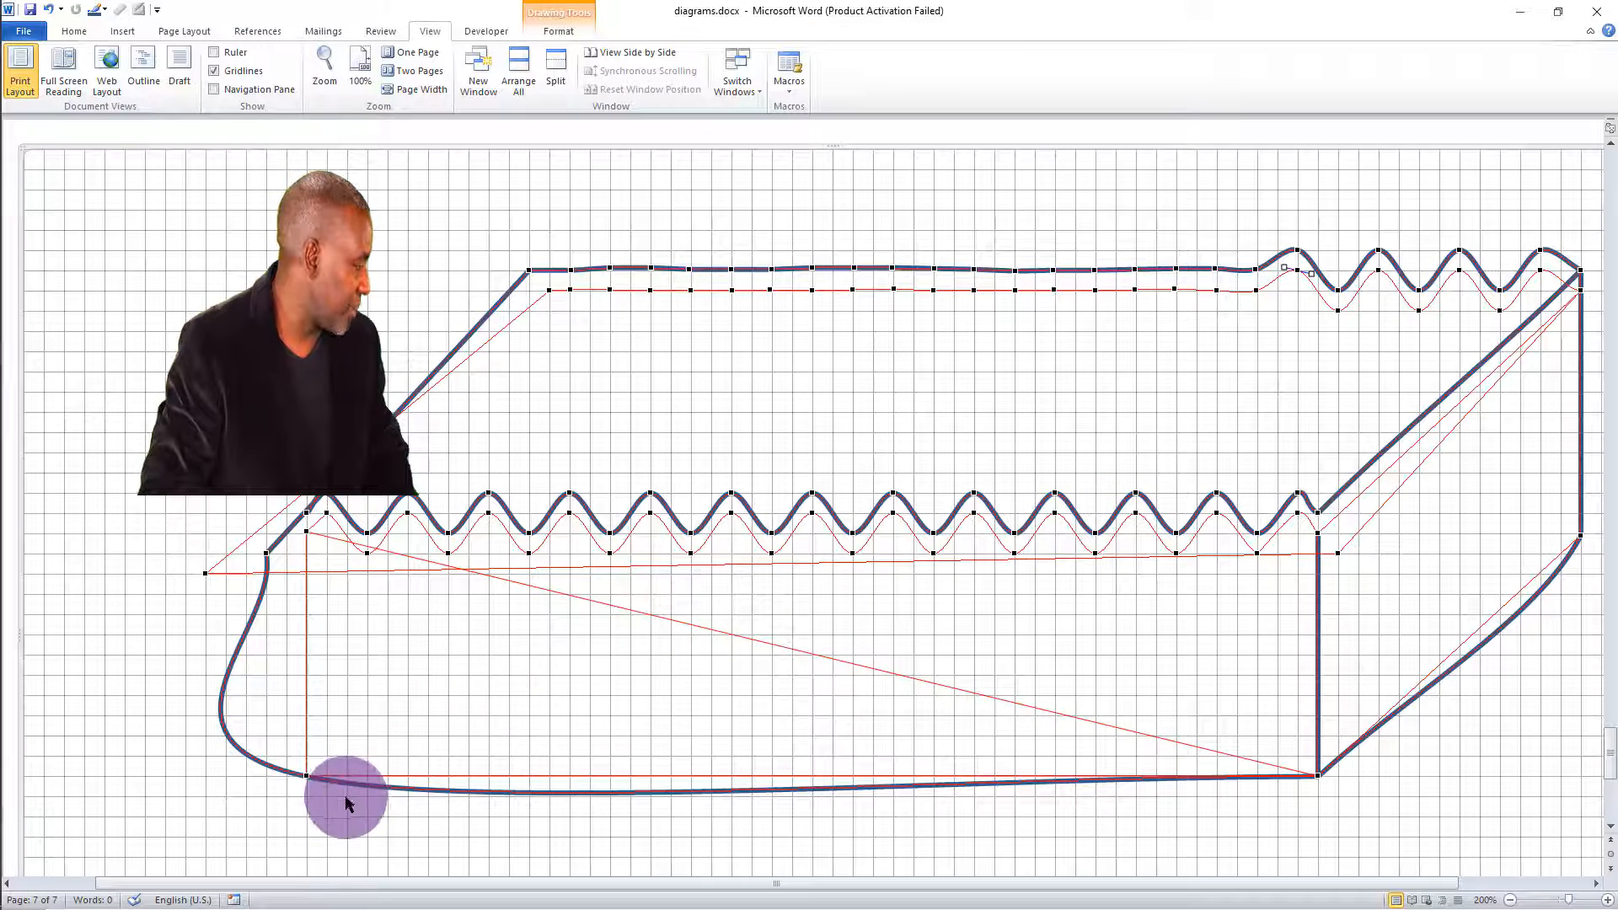
# Step: Make the front bottom edge and the outer left edge straight segments
pyautogui.rightClick(478, 792)
pyautogui.click(548, 741)
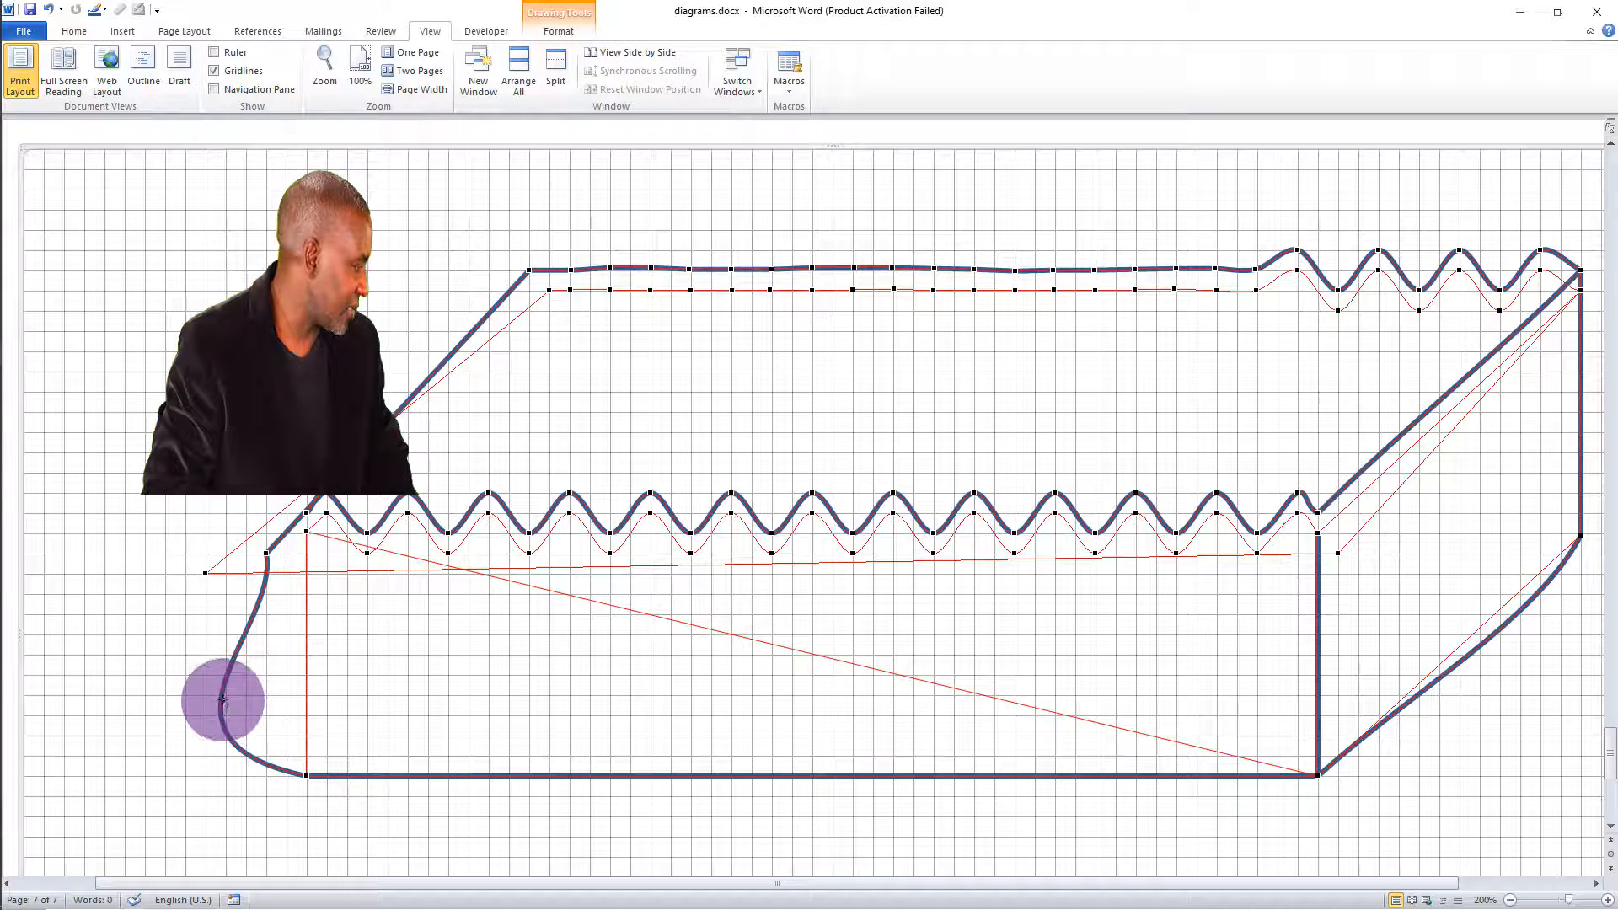
pyautogui.rightClick(222, 699)
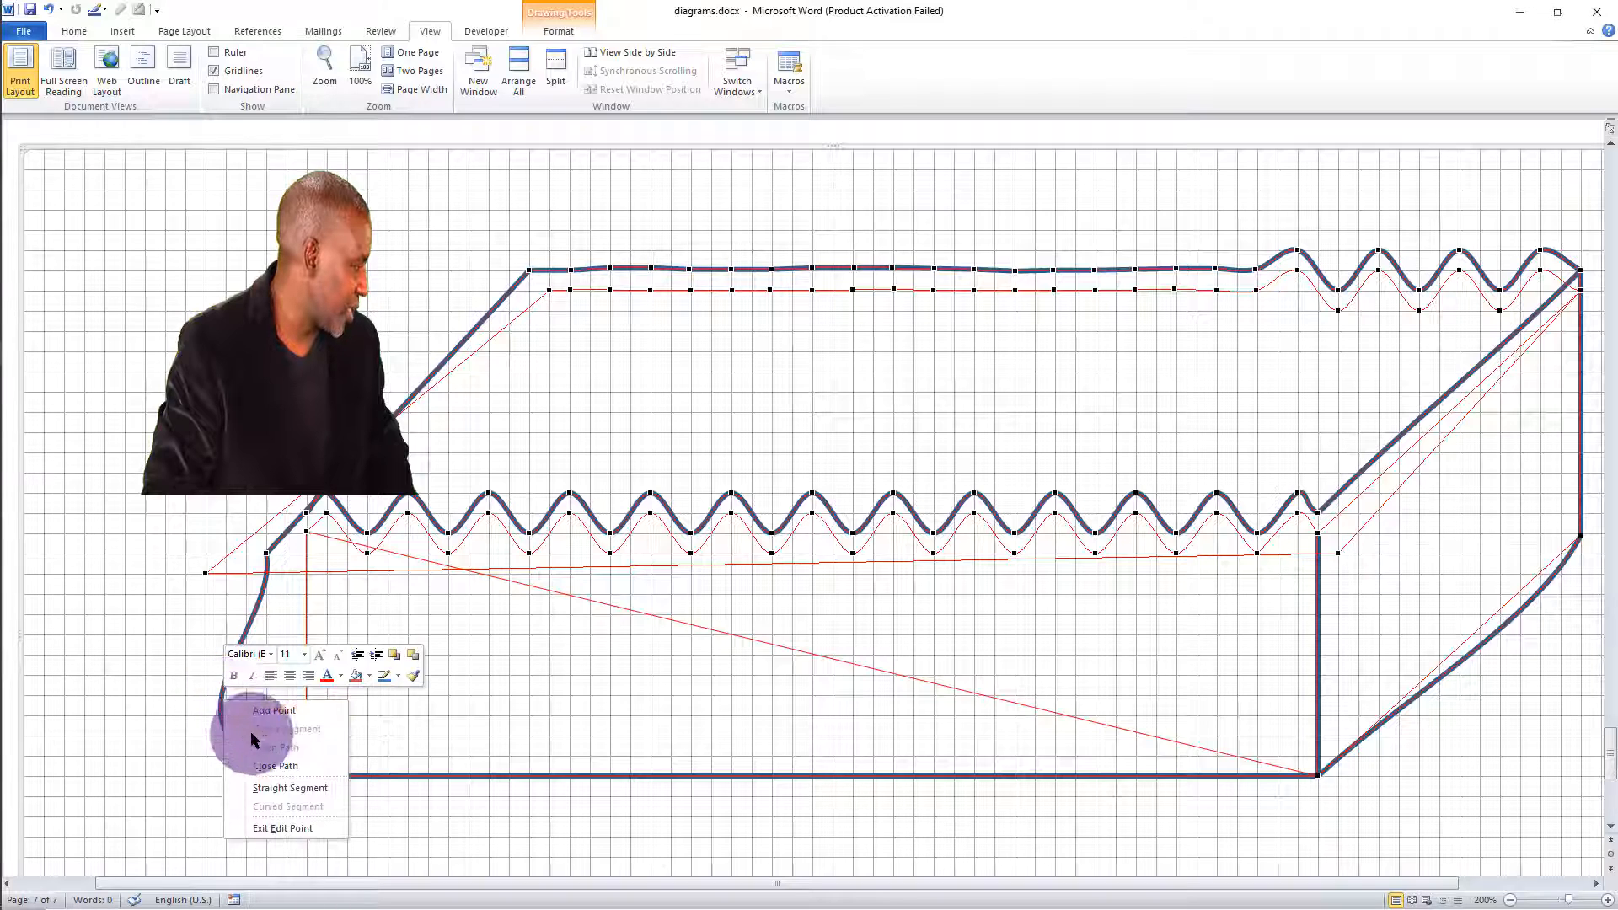
pyautogui.click(280, 789)
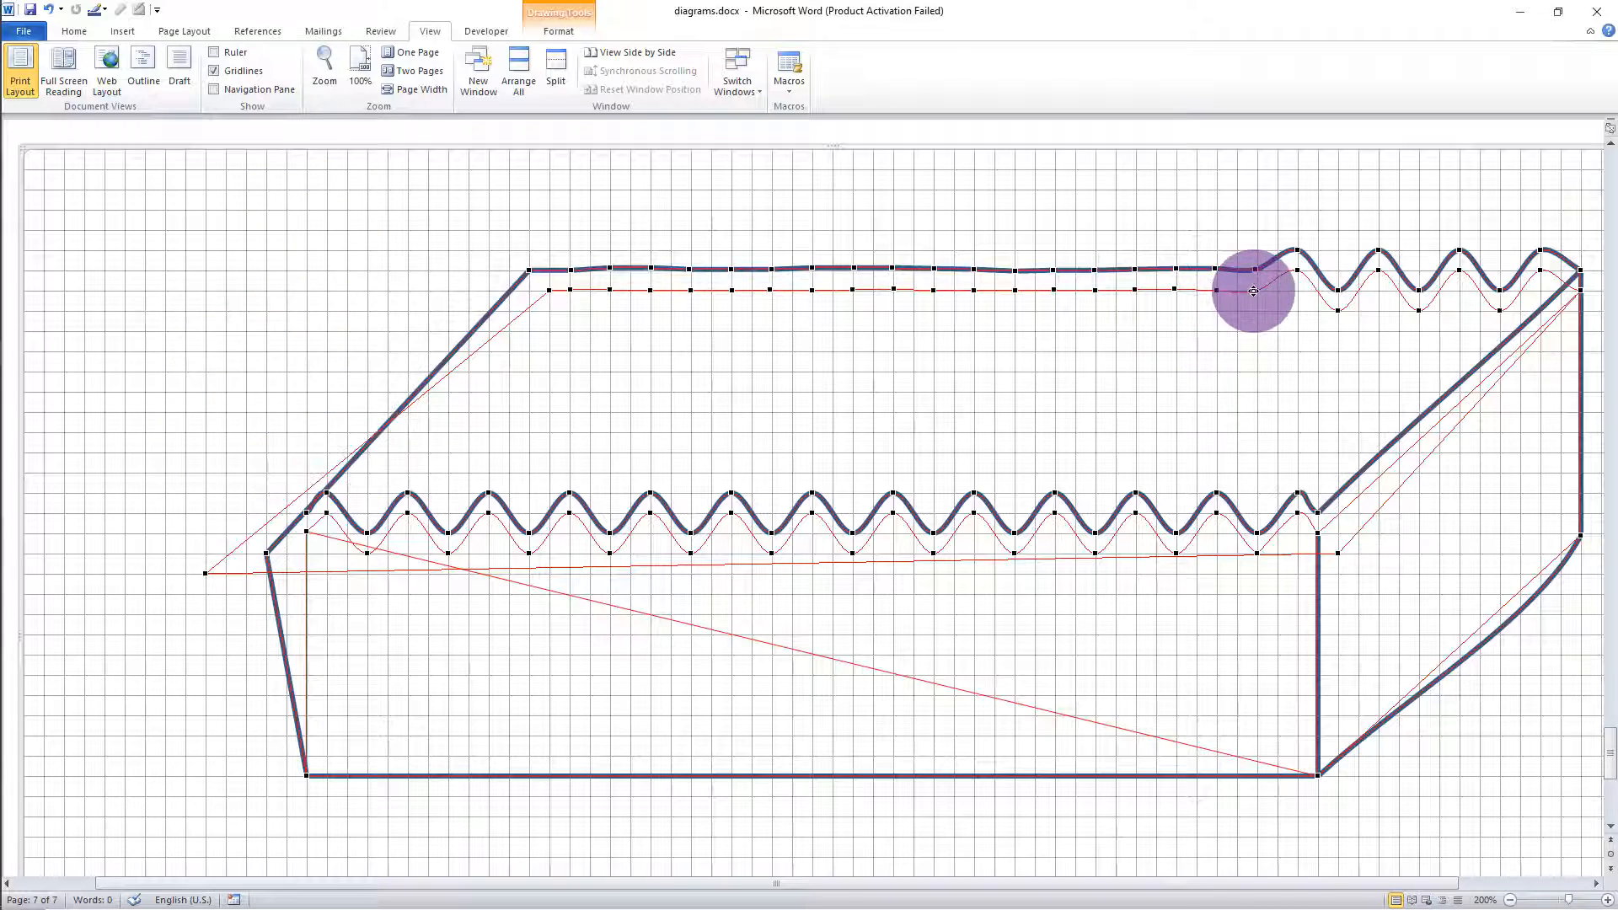
# Step: Extend the waves on both back top lines leftward to the seventh crest, moving alternate points one square down and up
pyautogui.moveTo(1259, 304); pyautogui.dragTo(1055, 282)
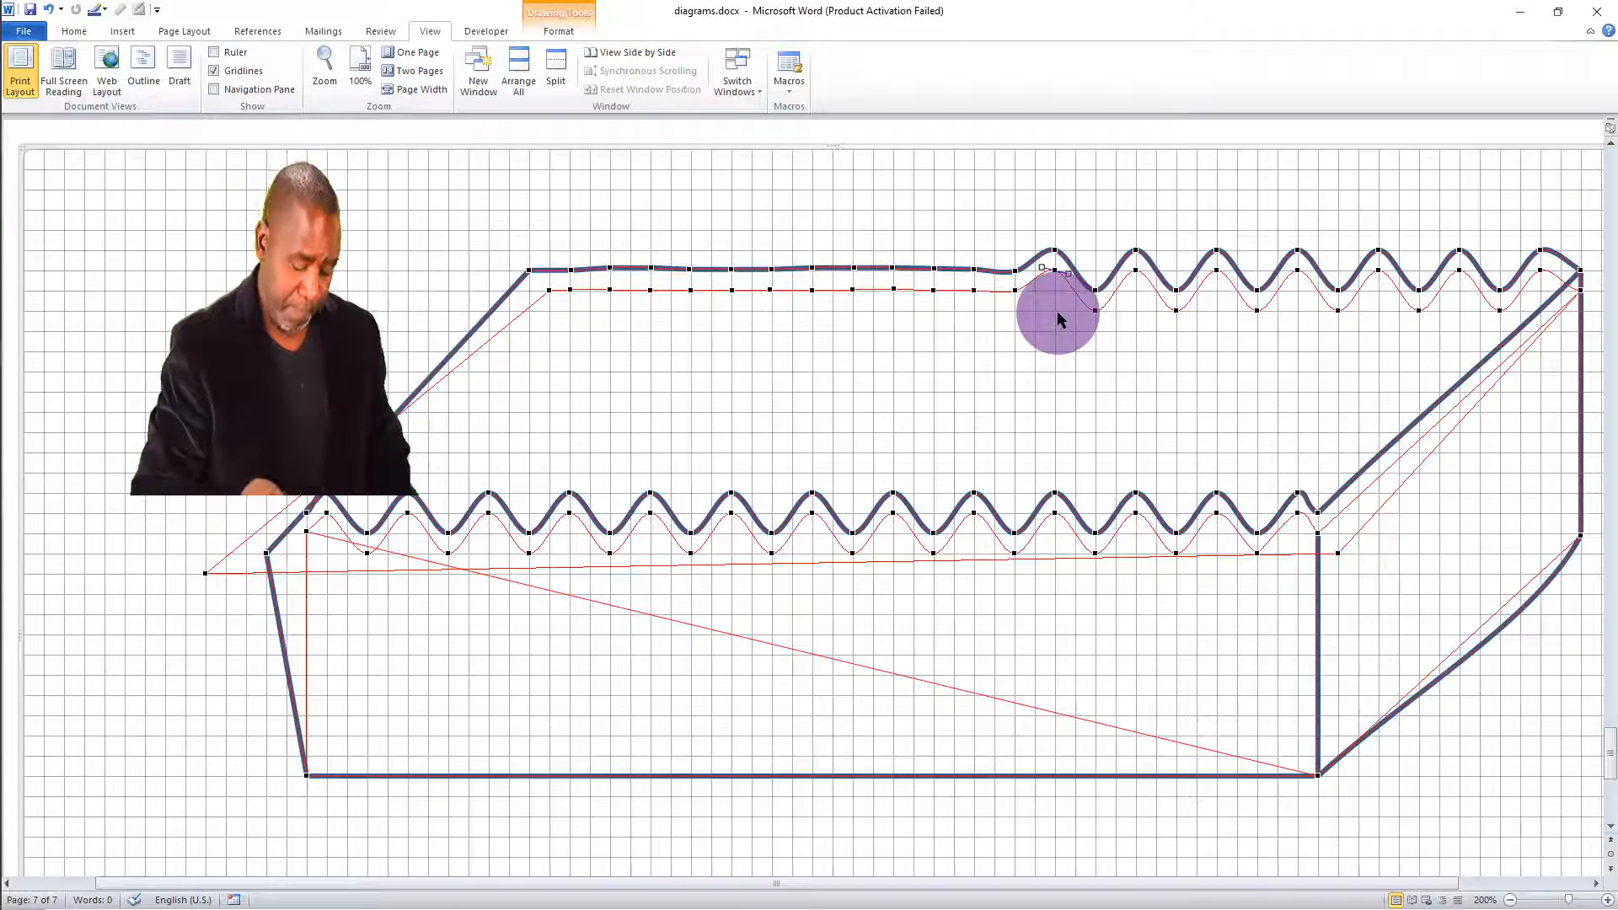
pyautogui.click(122, 32)
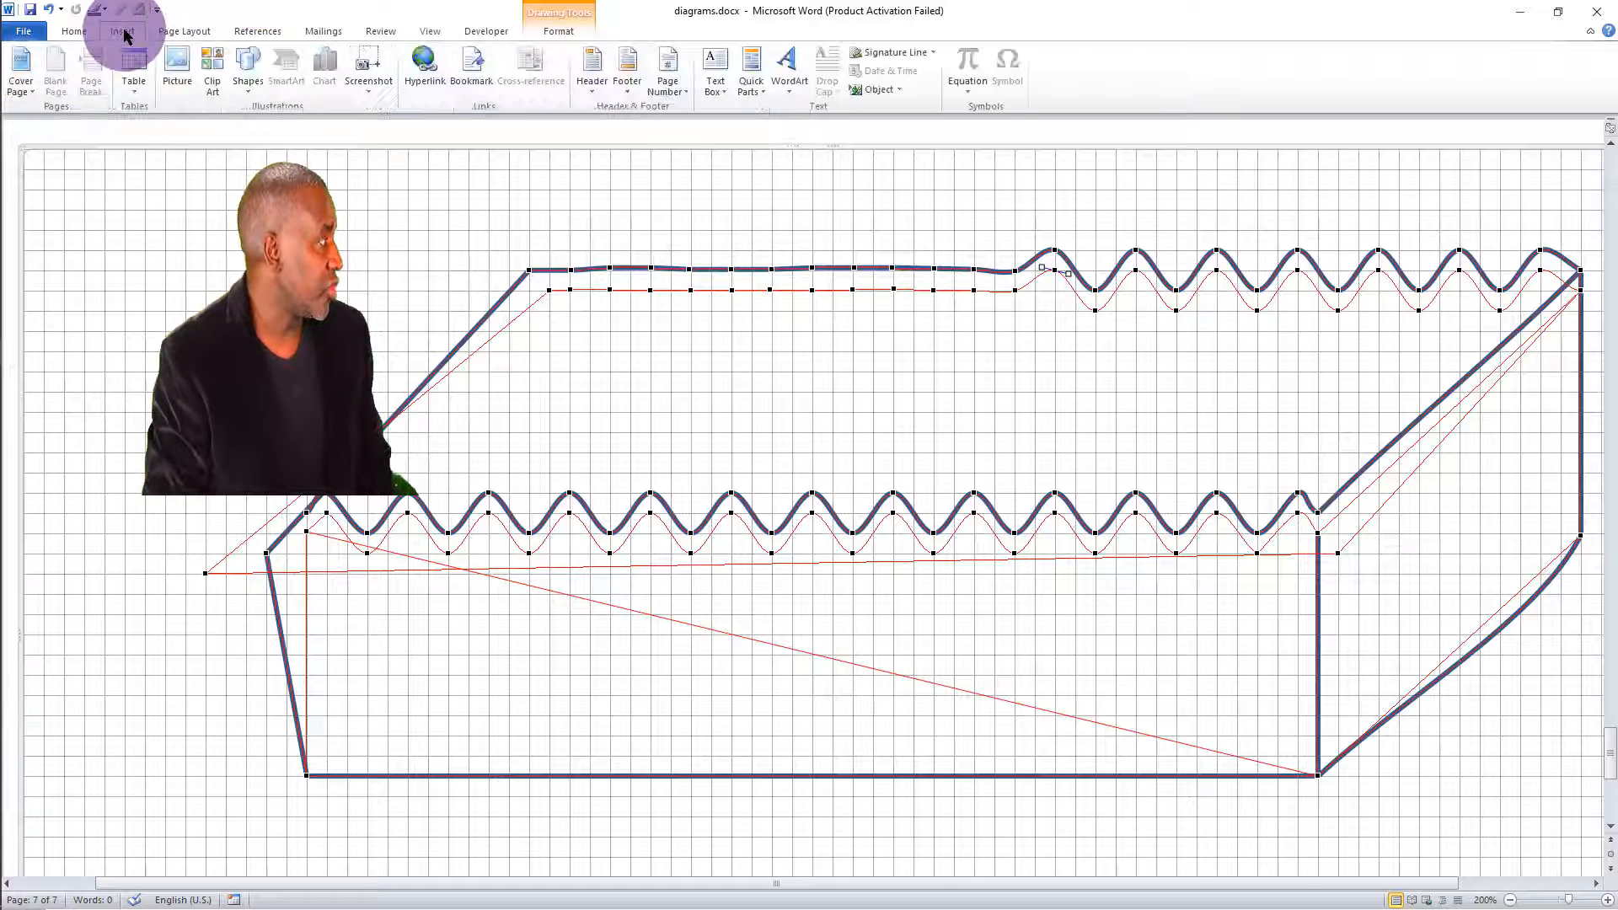
pyautogui.click(245, 67)
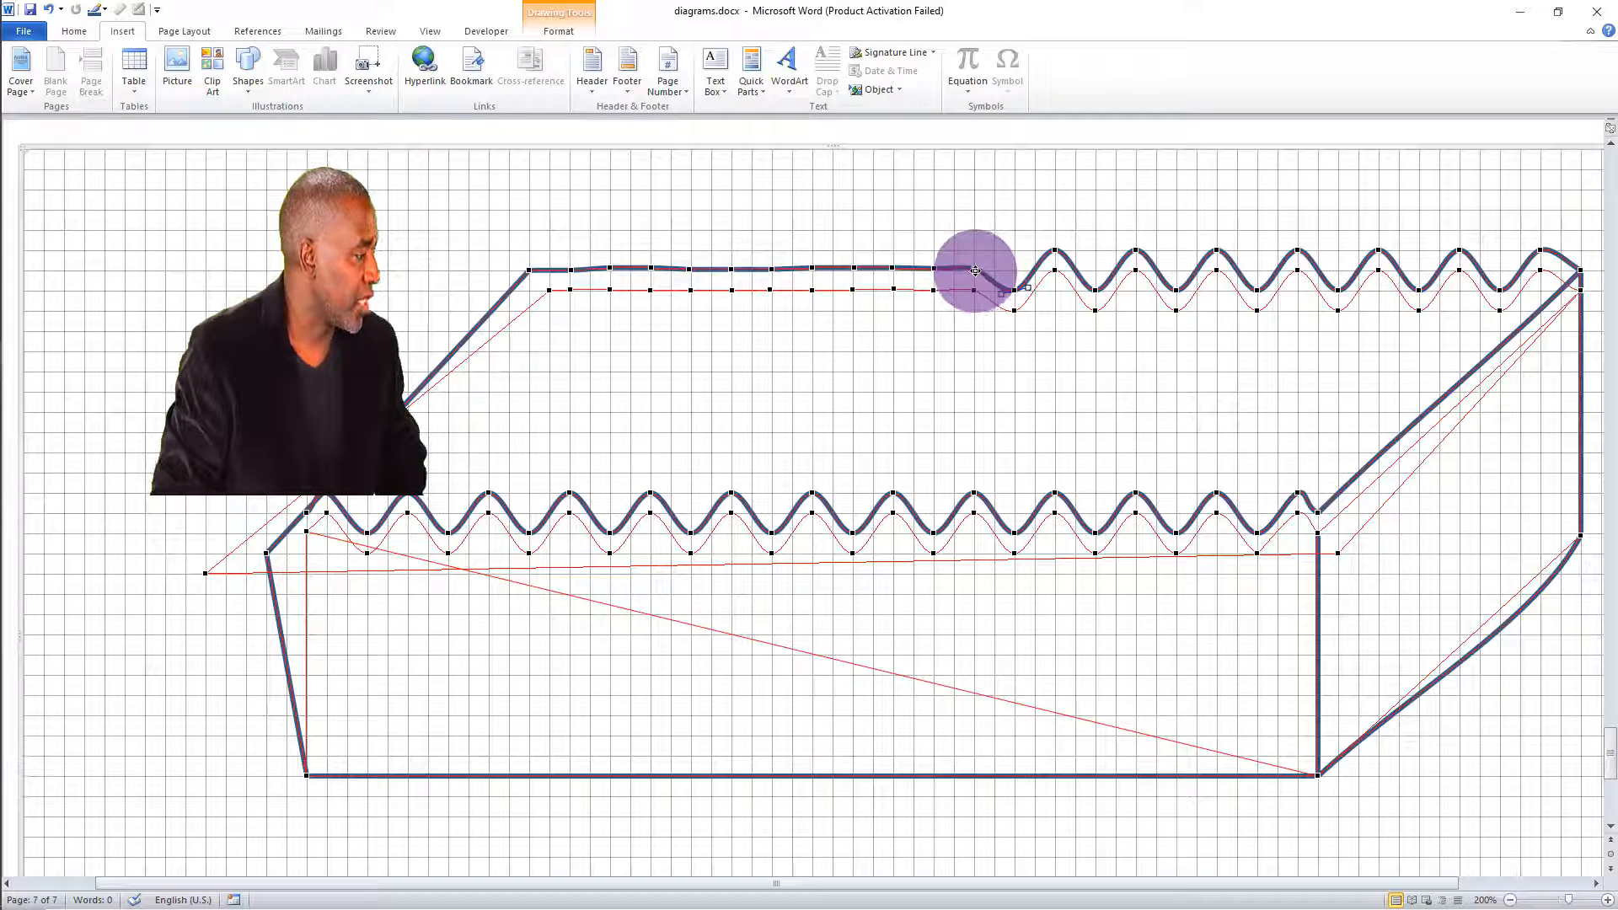
# Step: Continue the waves on both back top lines to the twelfth crest, alternately lowering and raising points one square
pyautogui.moveTo(975, 270); pyautogui.dragTo(893, 270)
pyautogui.click(934, 270)
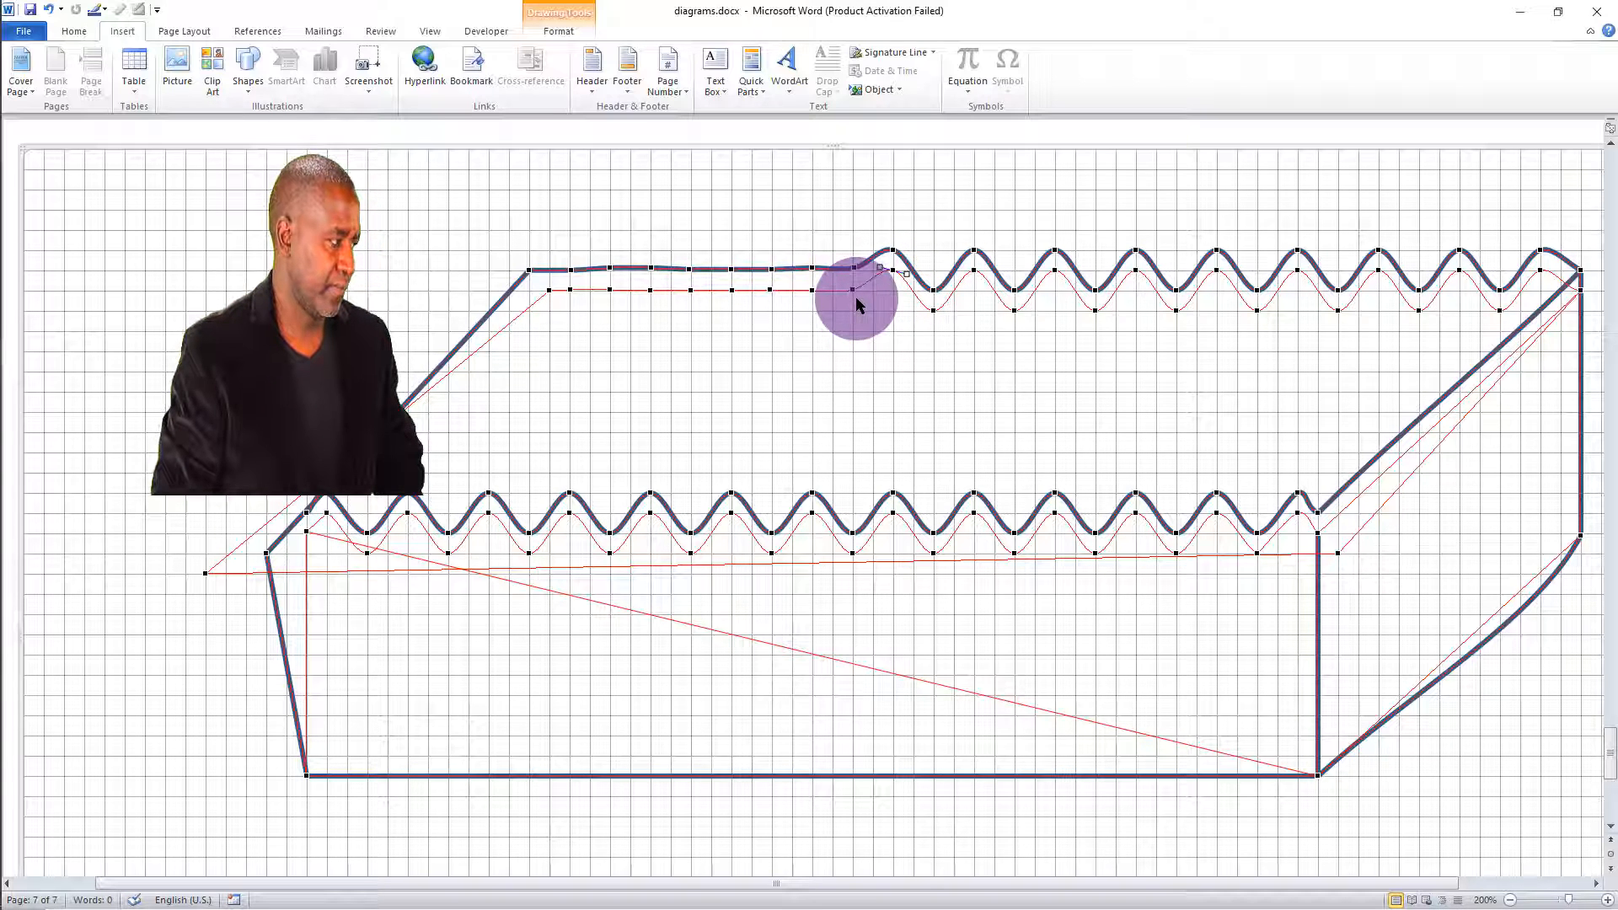
pyautogui.moveTo(854, 293); pyautogui.dragTo(650, 272)
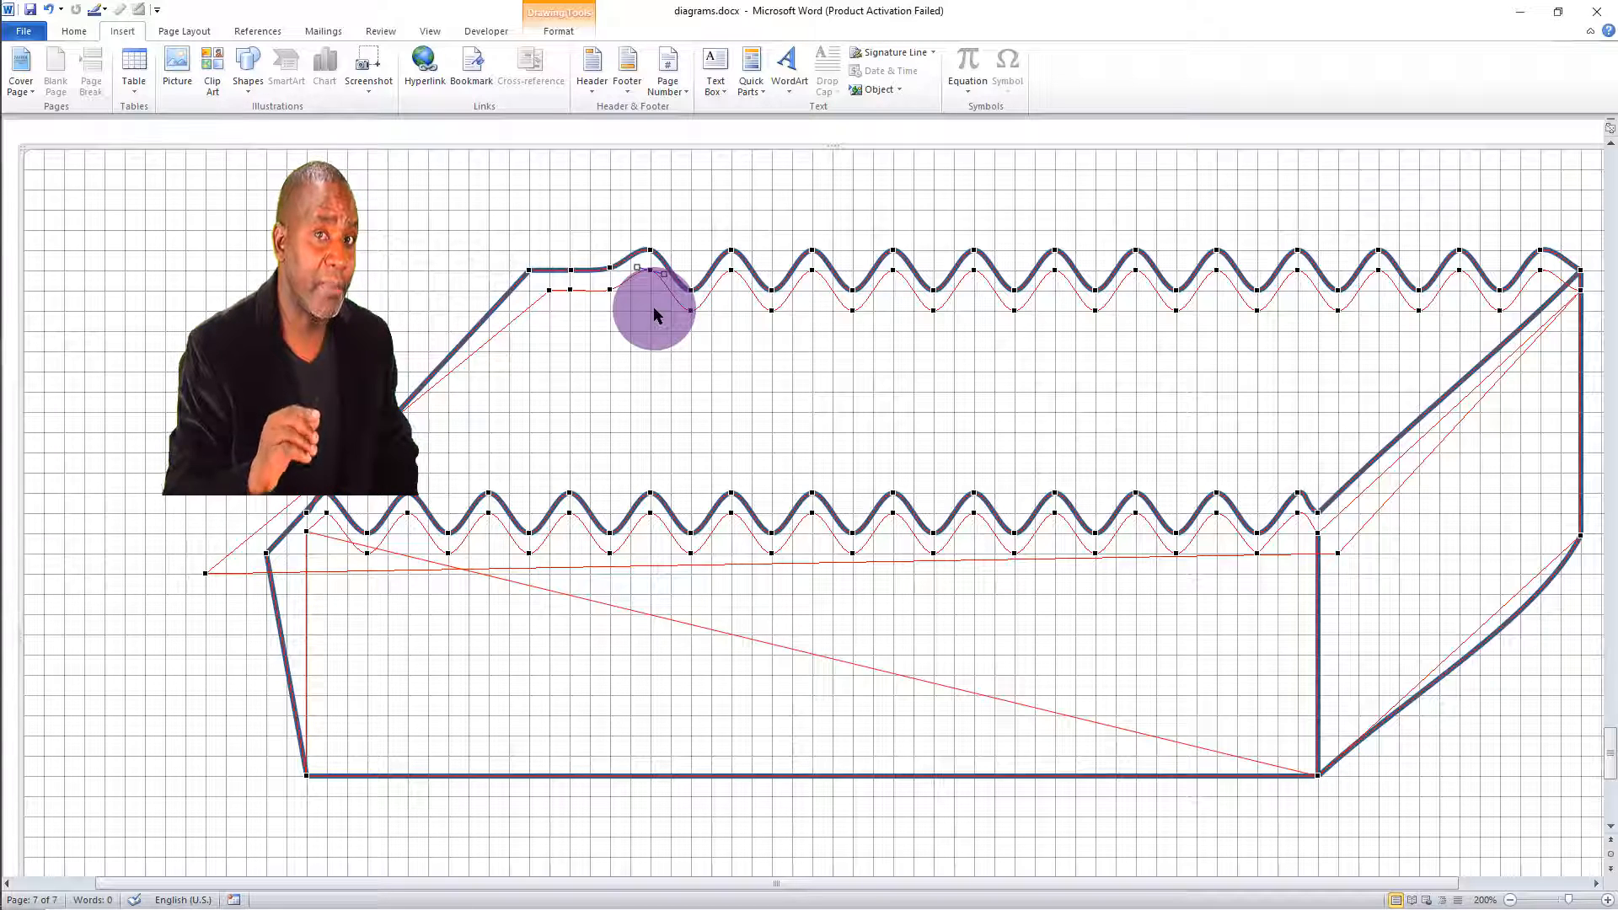
# Step: Form the last trough and crest at the left ends of both back wavy lines and straighten their end segments
pyautogui.click(610, 292)
pyautogui.moveTo(613, 304); pyautogui.dragTo(576, 286)
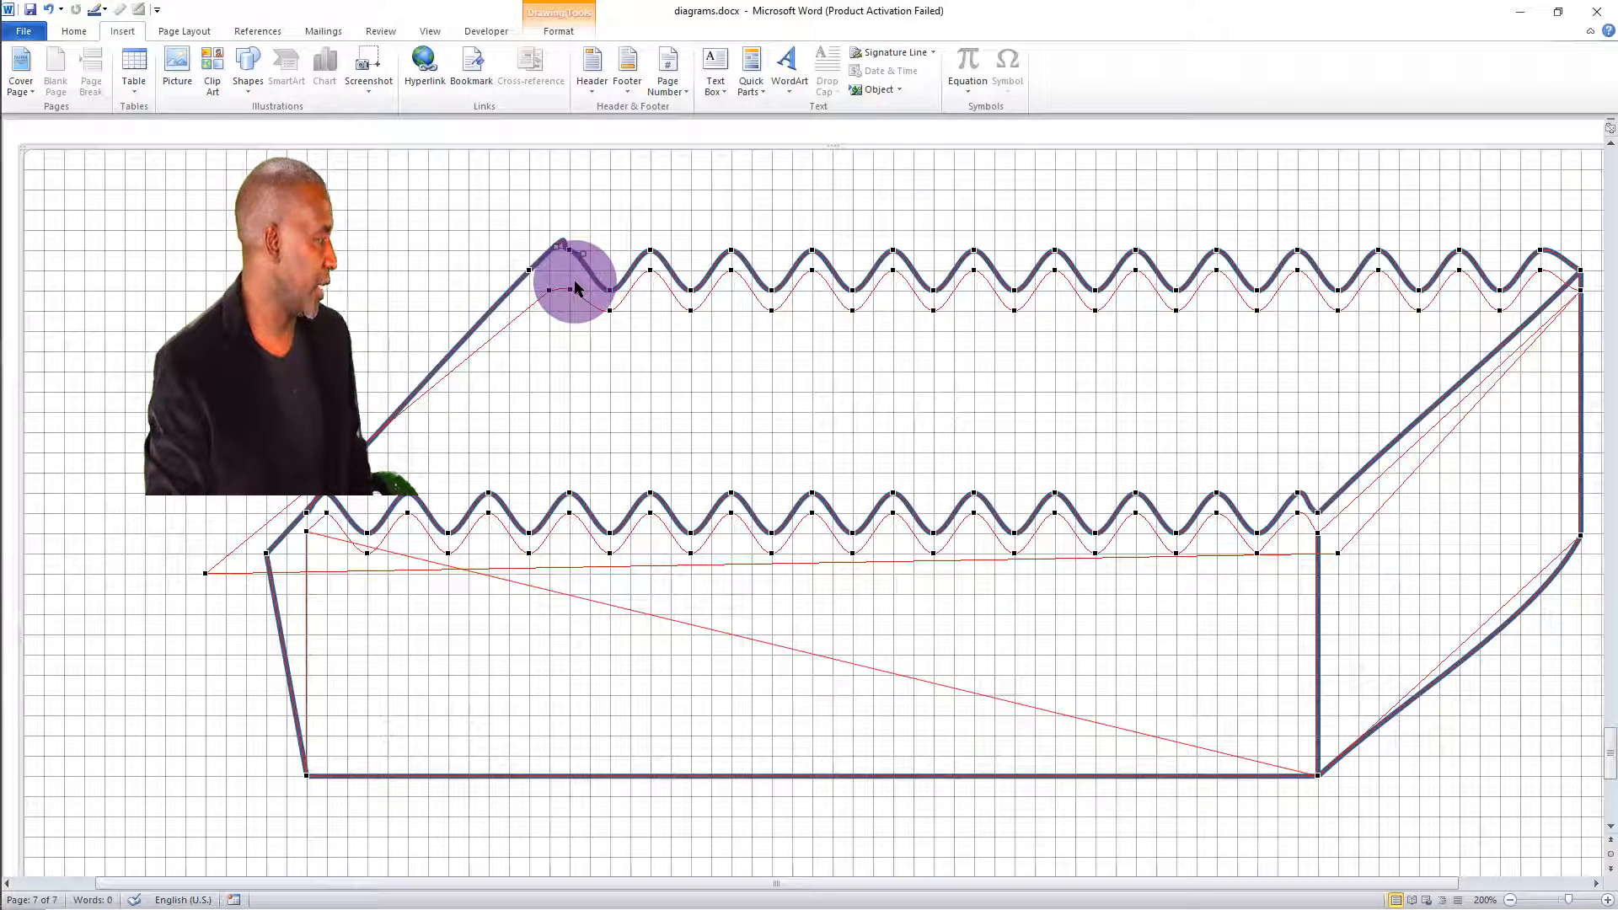
pyautogui.moveTo(576, 286); pyautogui.dragTo(565, 274)
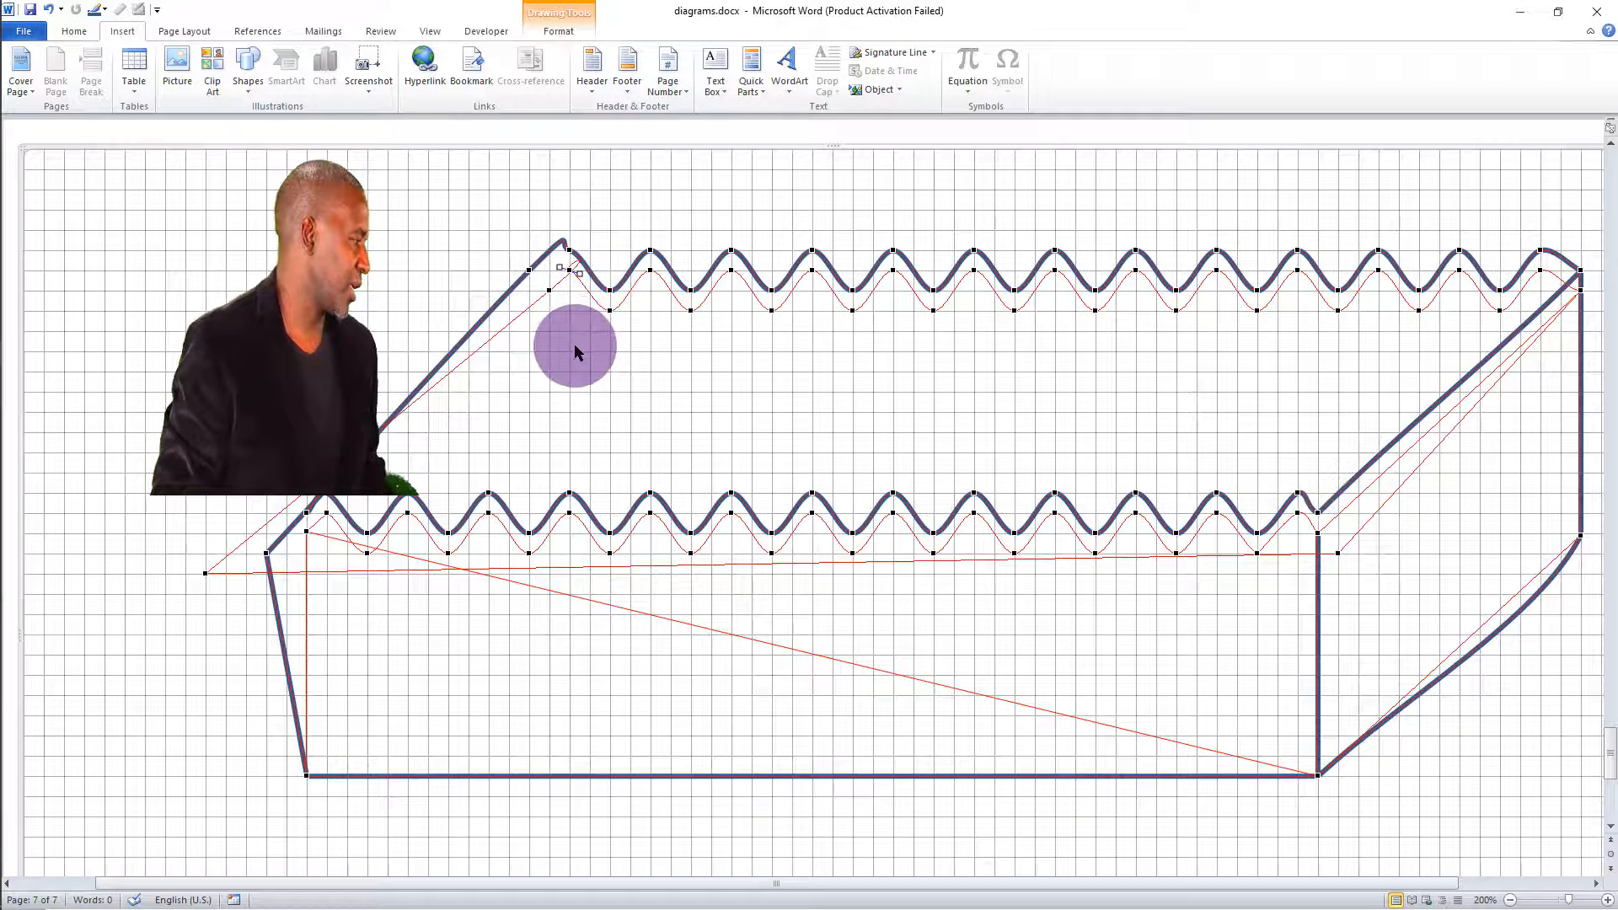
pyautogui.rightClick(559, 284)
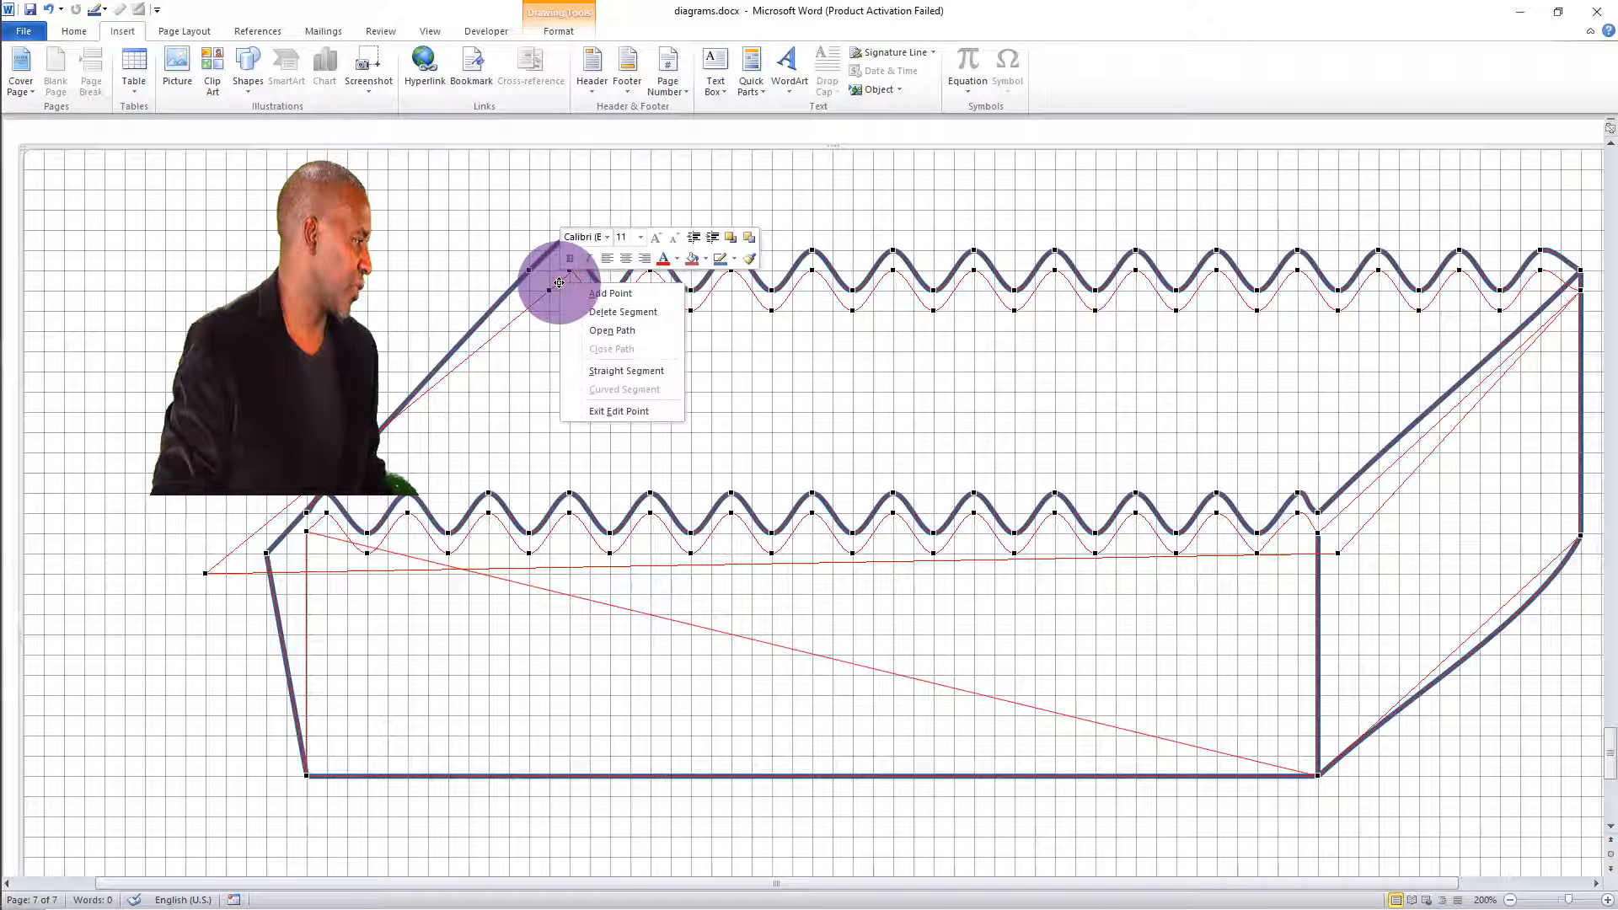
pyautogui.click(613, 372)
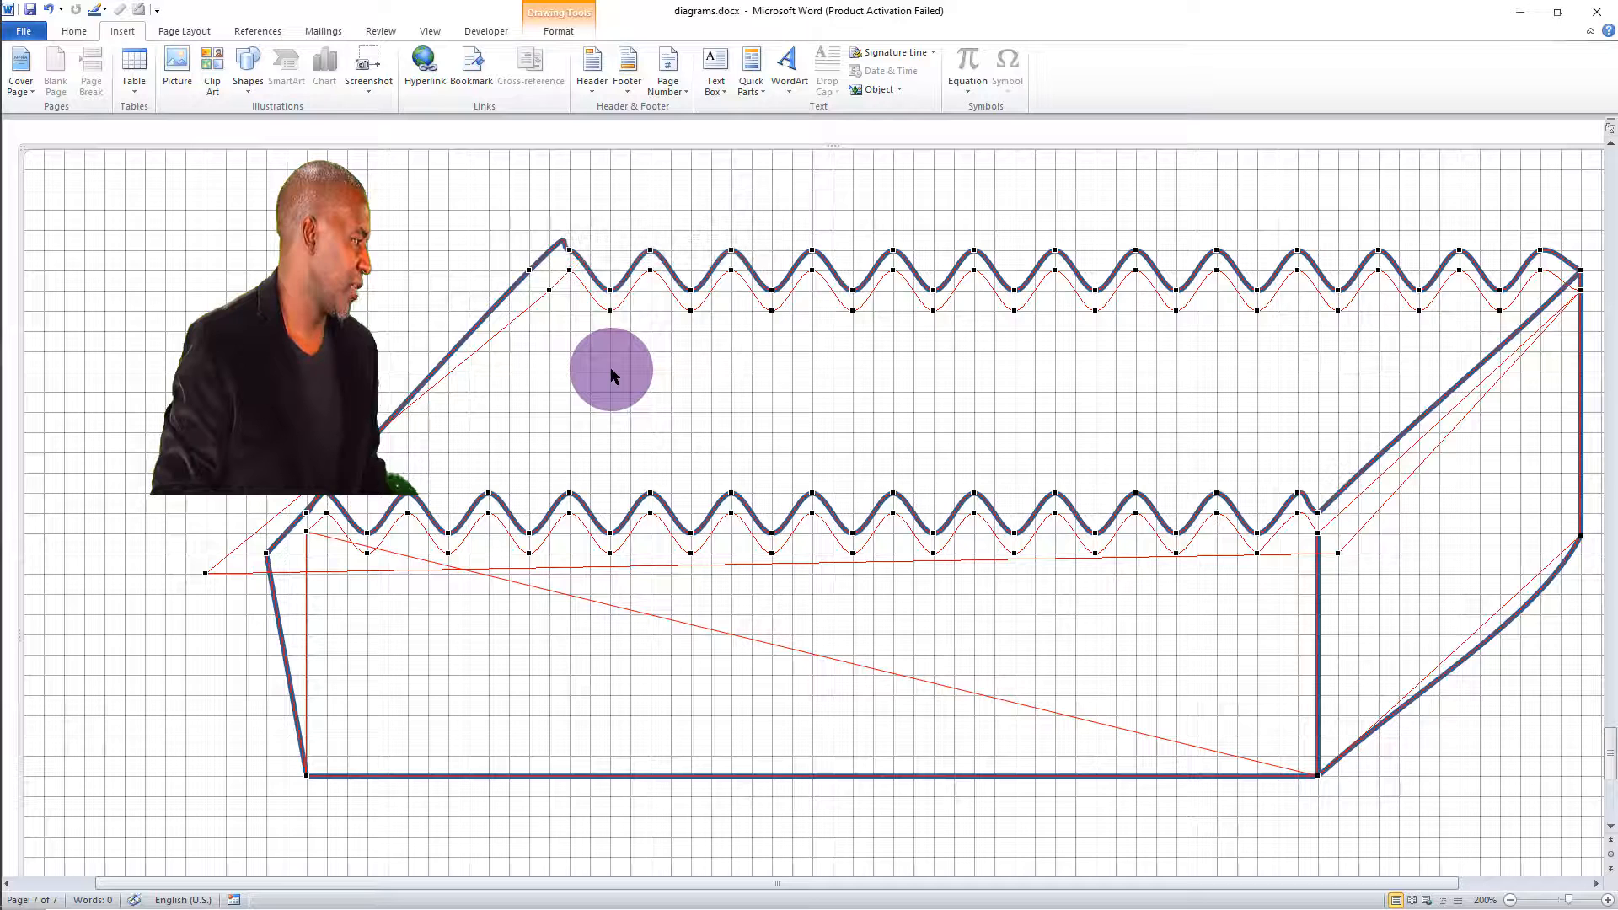
pyautogui.rightClick(543, 253)
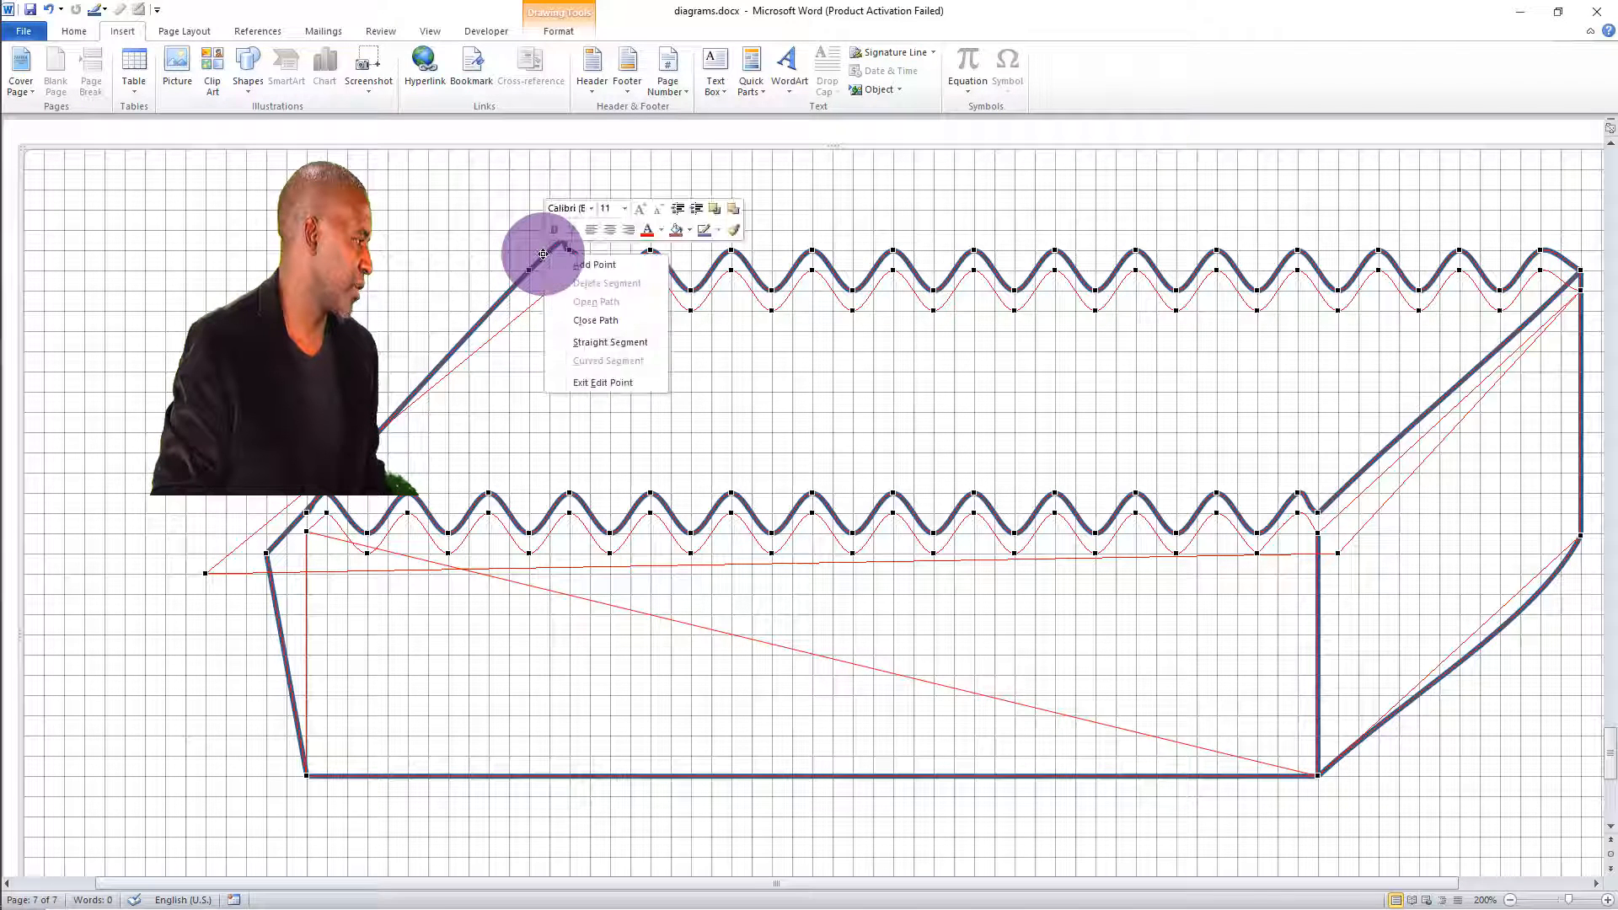
pyautogui.click(597, 336)
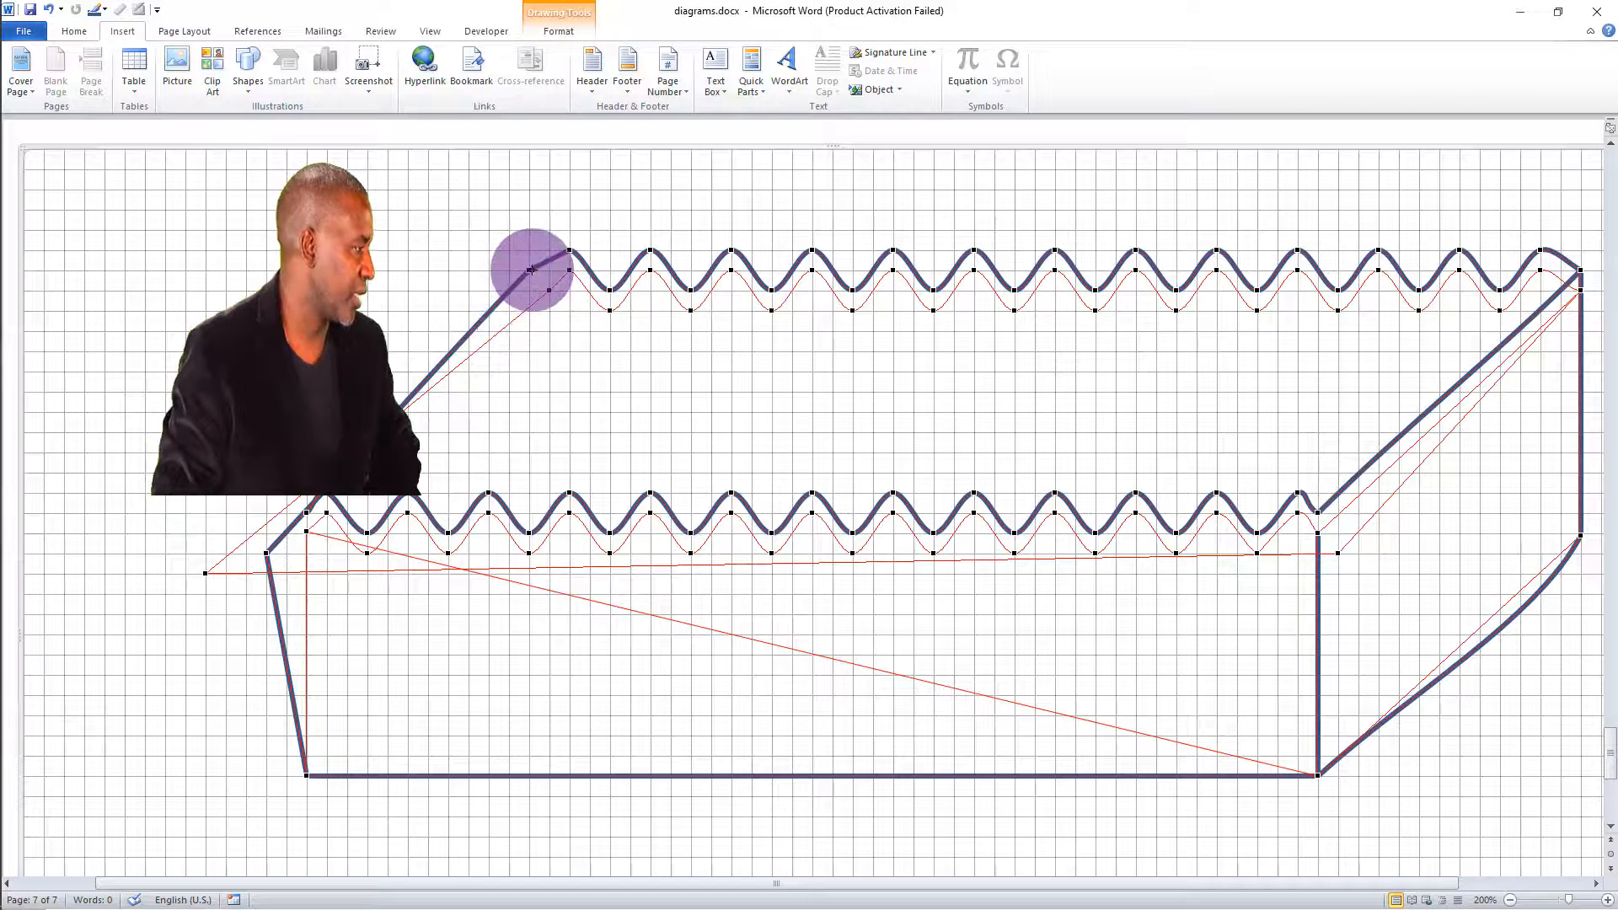
pyautogui.moveTo(533, 269); pyautogui.dragTo(549, 273)
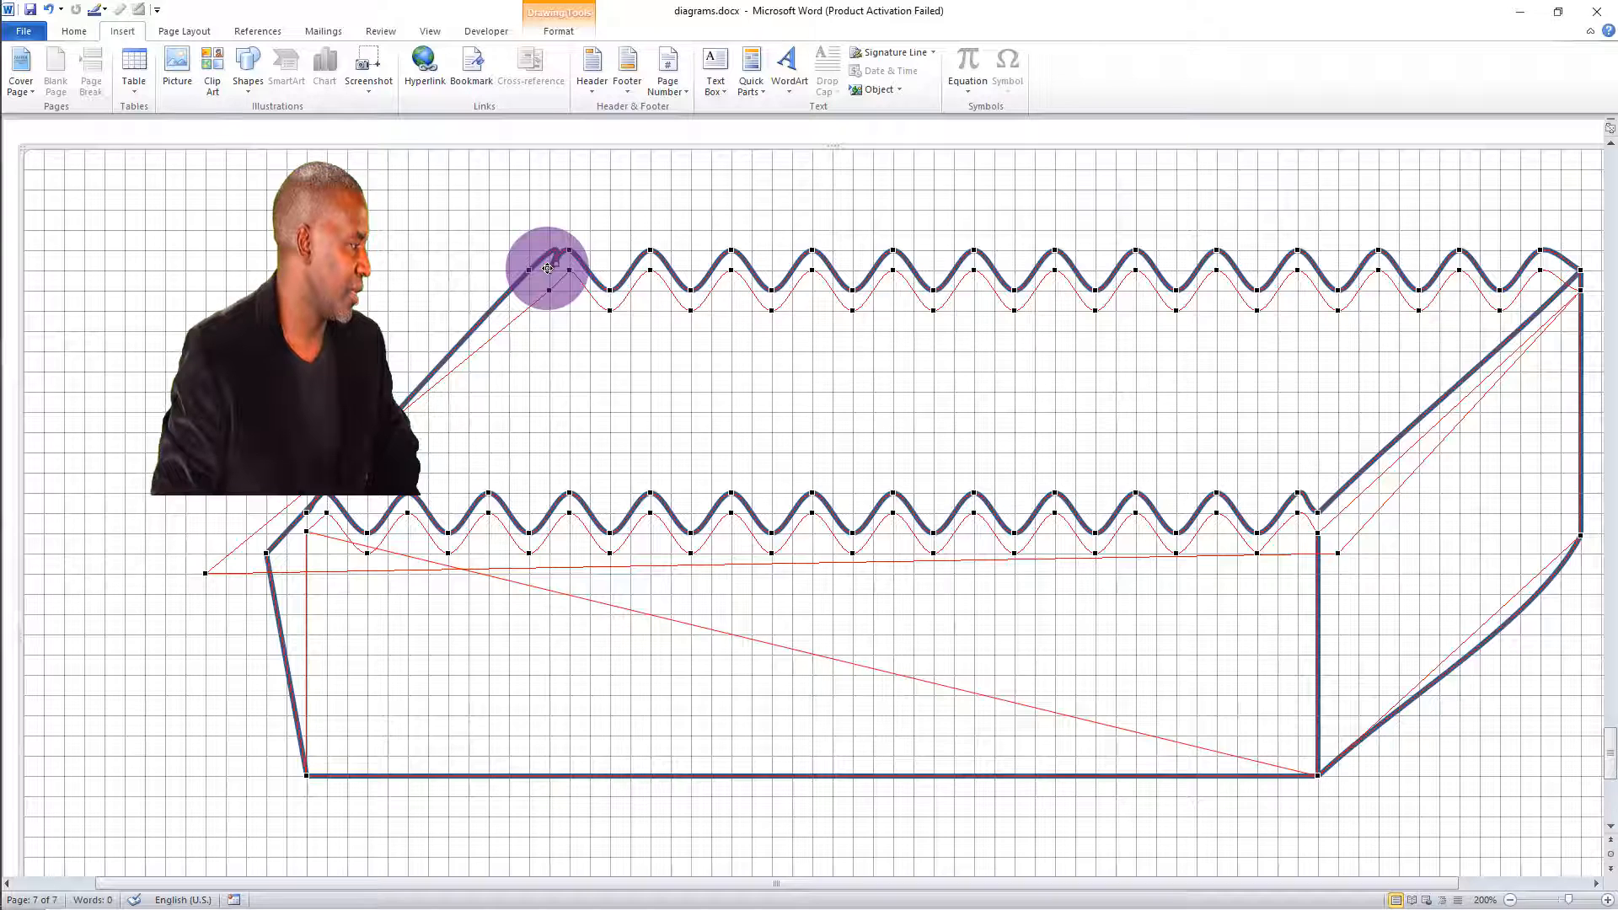
pyautogui.rightClick(548, 268)
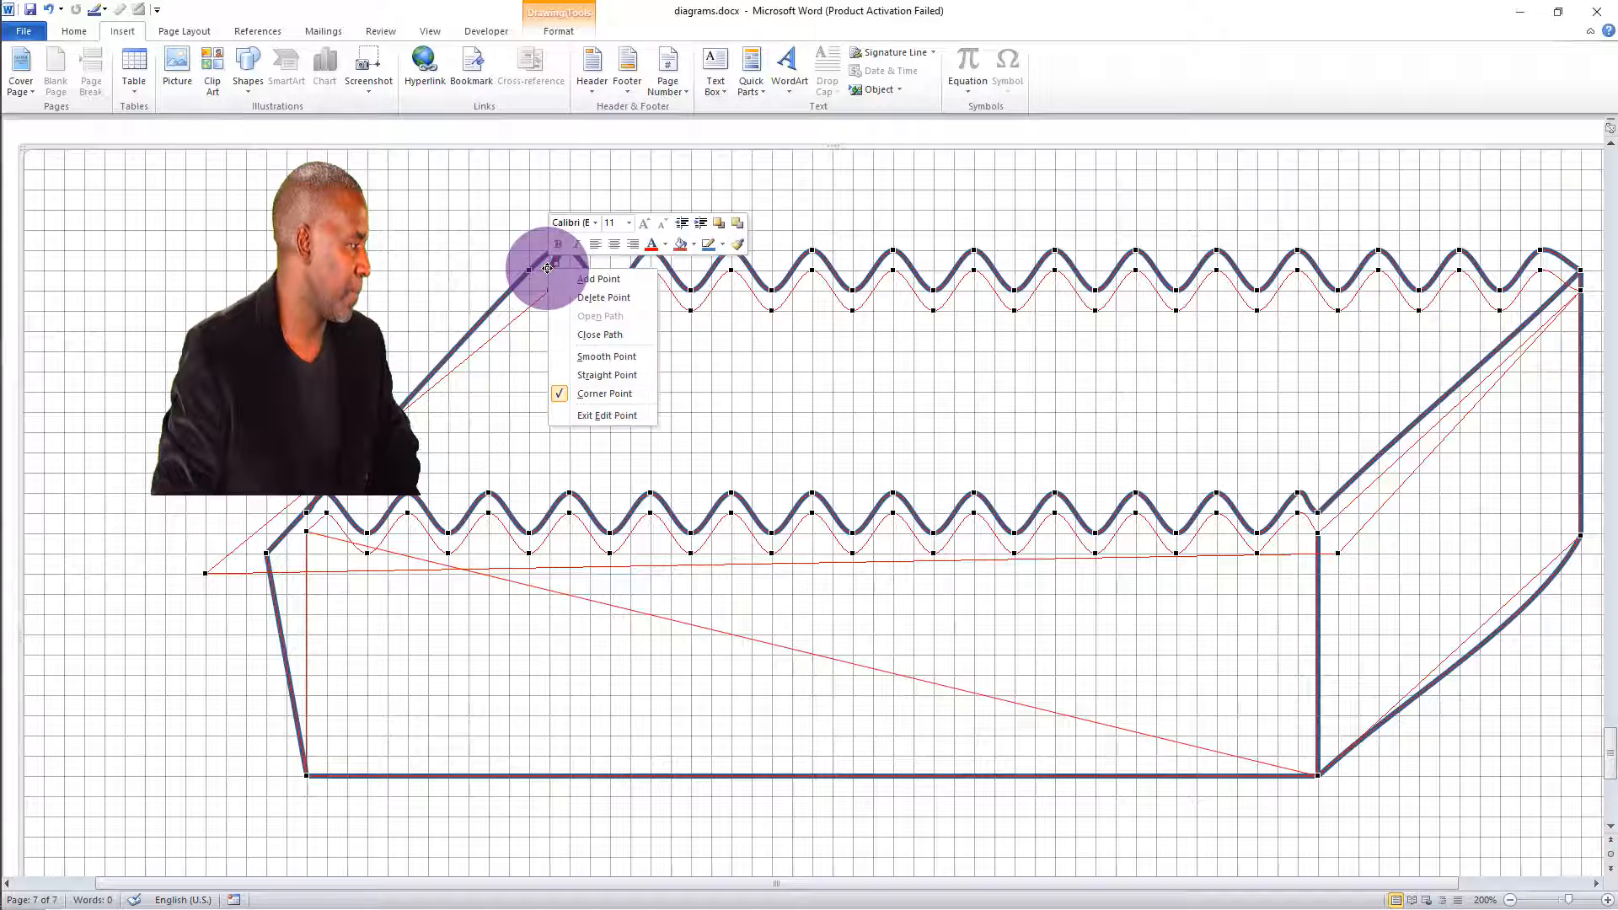
pyautogui.click(49, 10)
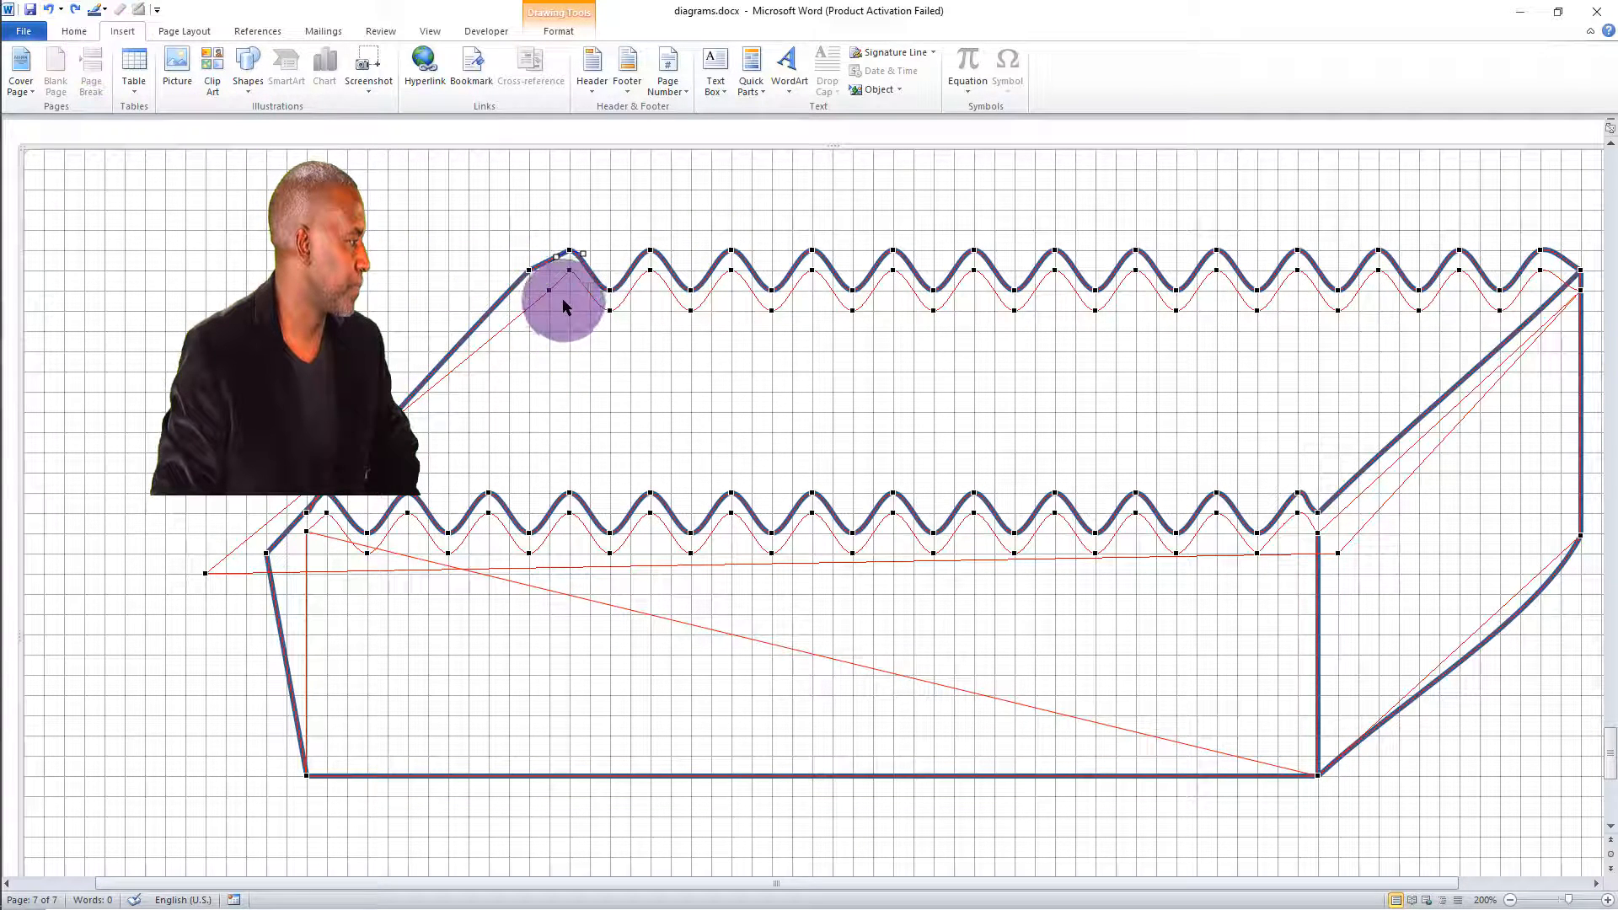
# Step: Move the outer back wavy line's left end point one square right and straighten the sloping top left edge
pyautogui.moveTo(530, 273); pyautogui.dragTo(559, 325)
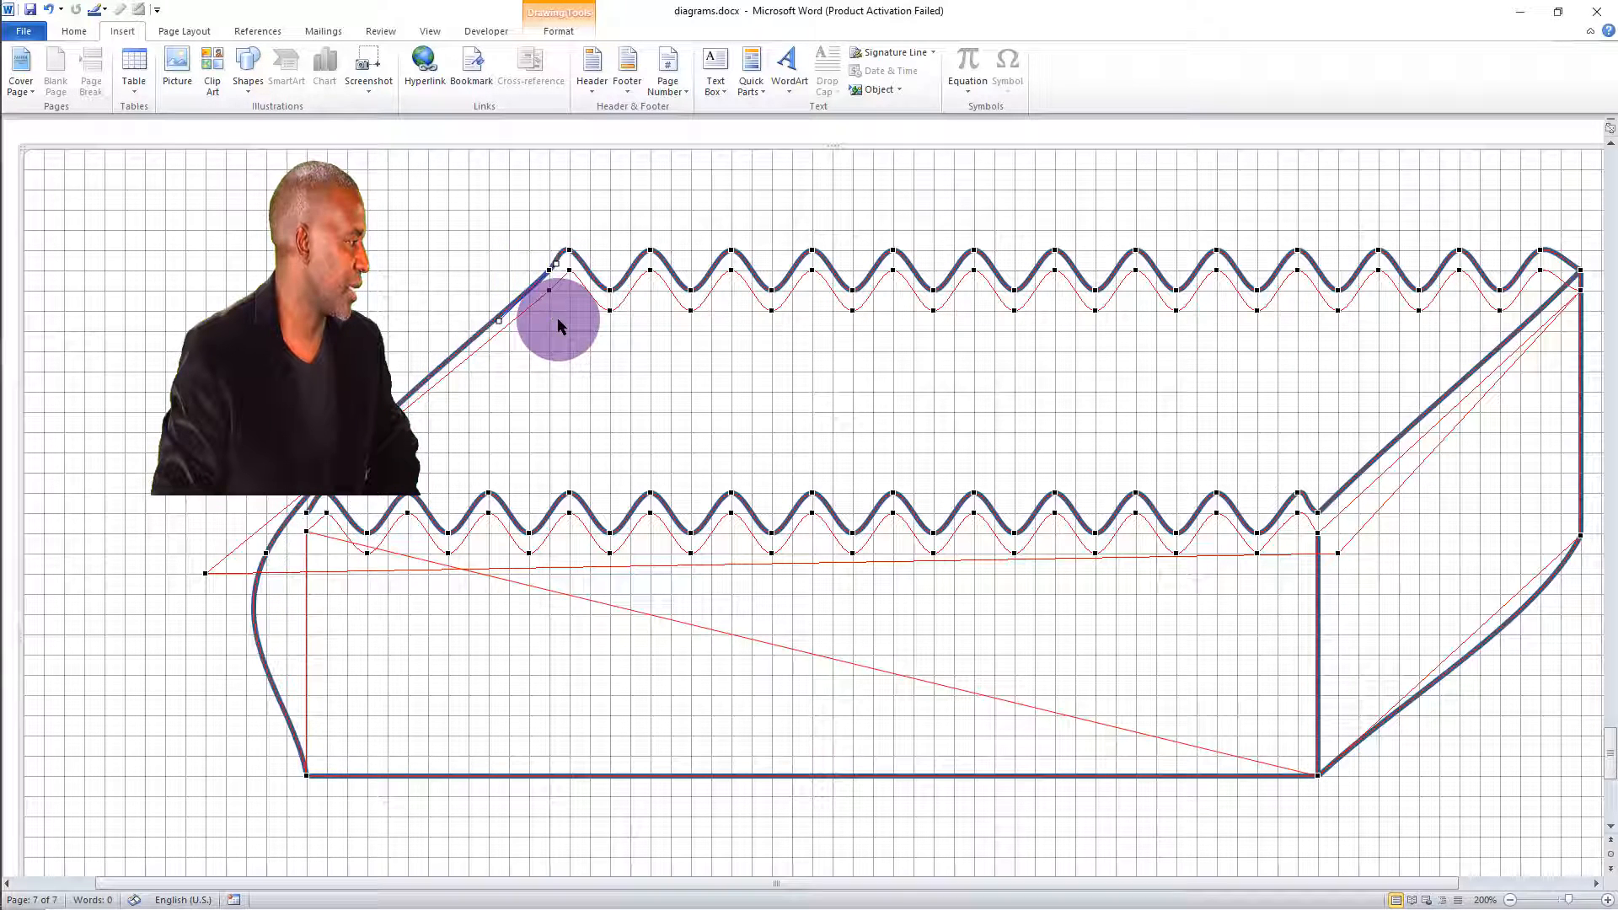
pyautogui.rightClick(444, 363)
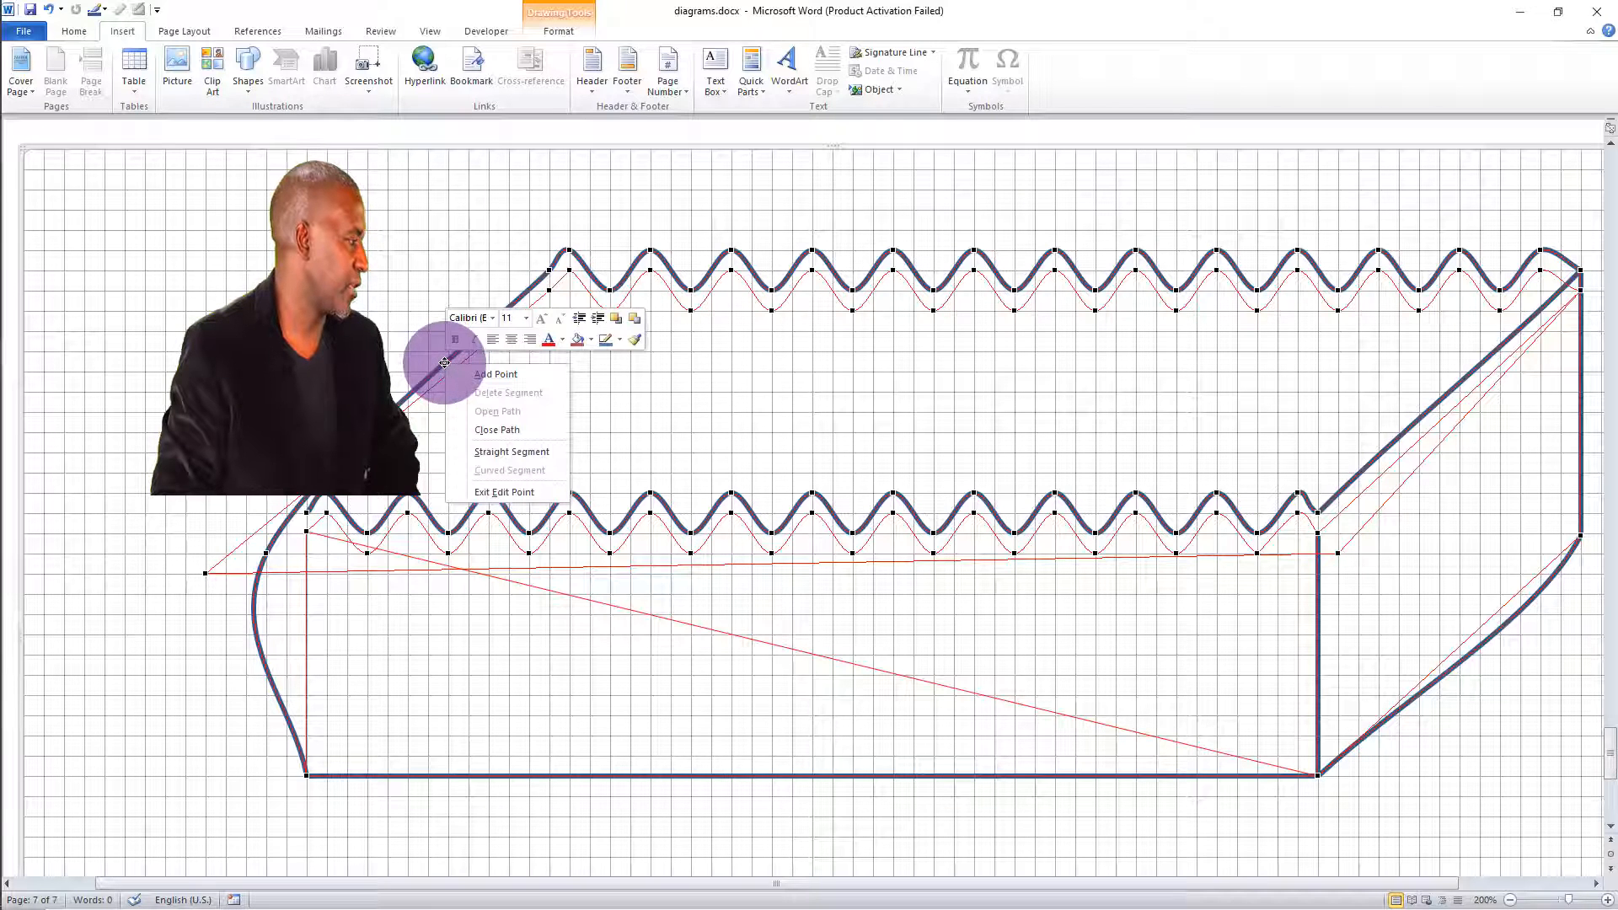
pyautogui.click(498, 449)
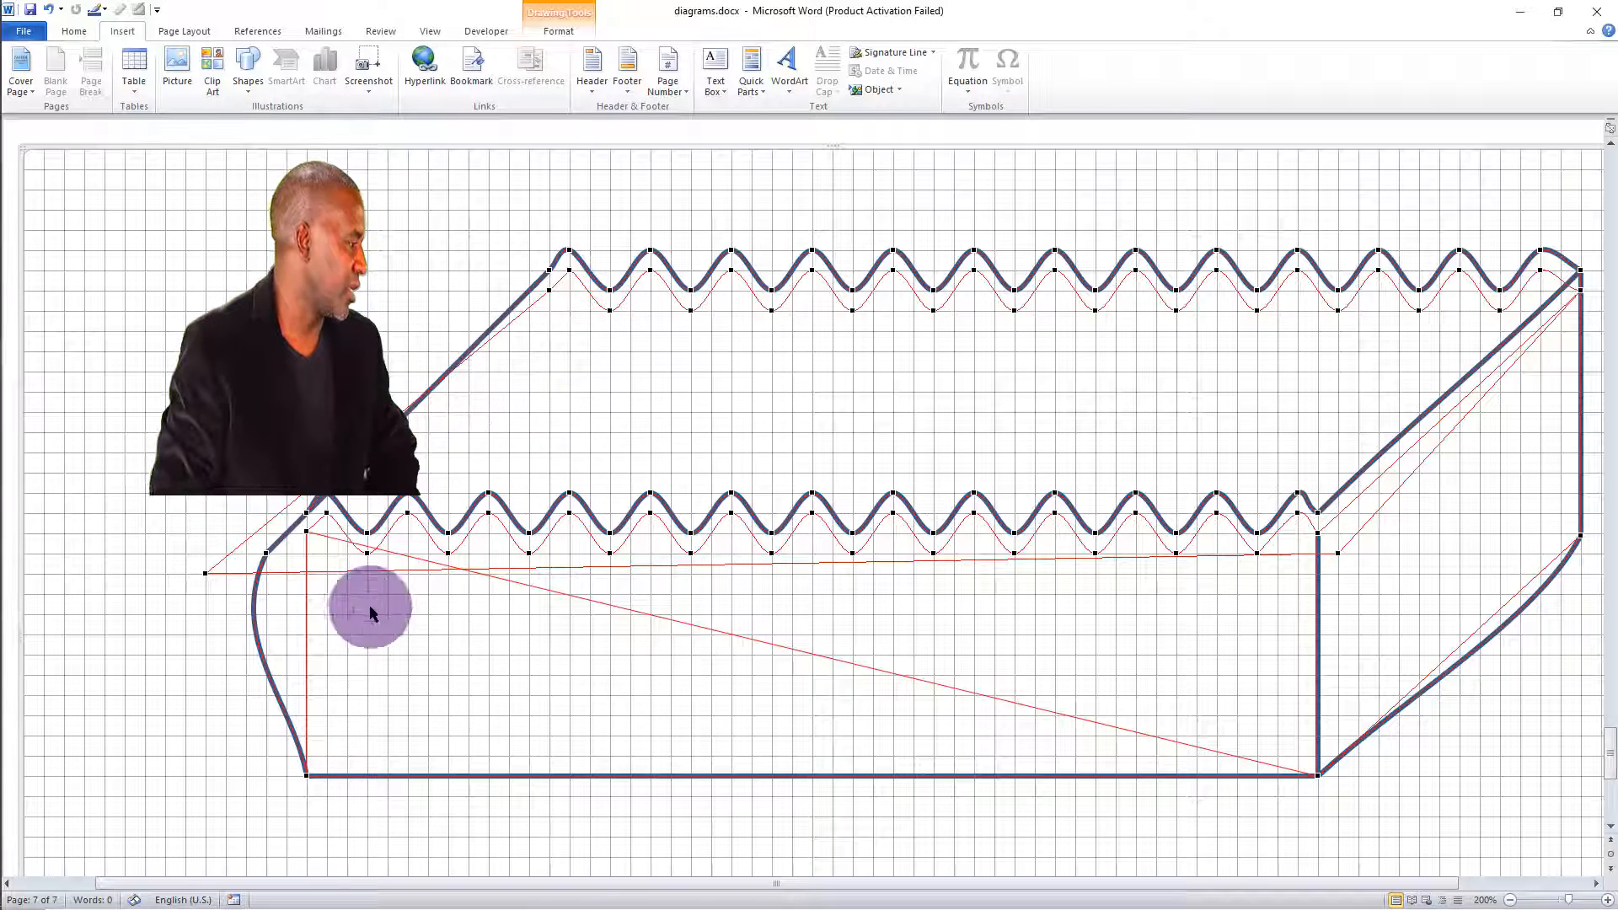
# Step: Straighten the curved left edge of the front face
pyautogui.rightClick(263, 657)
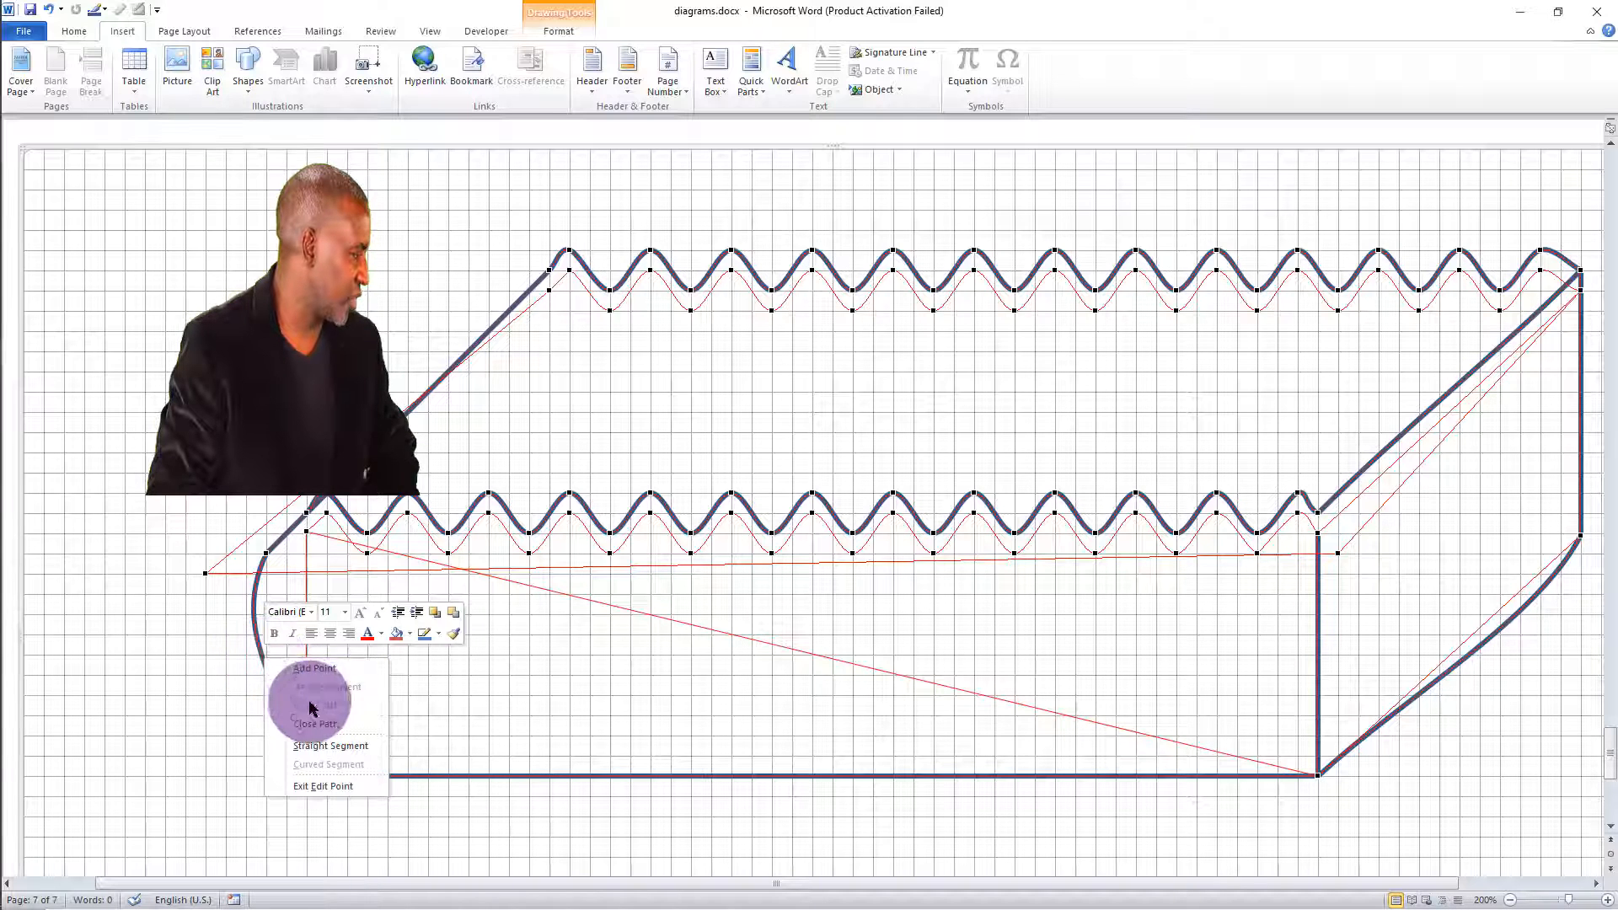
pyautogui.click(331, 745)
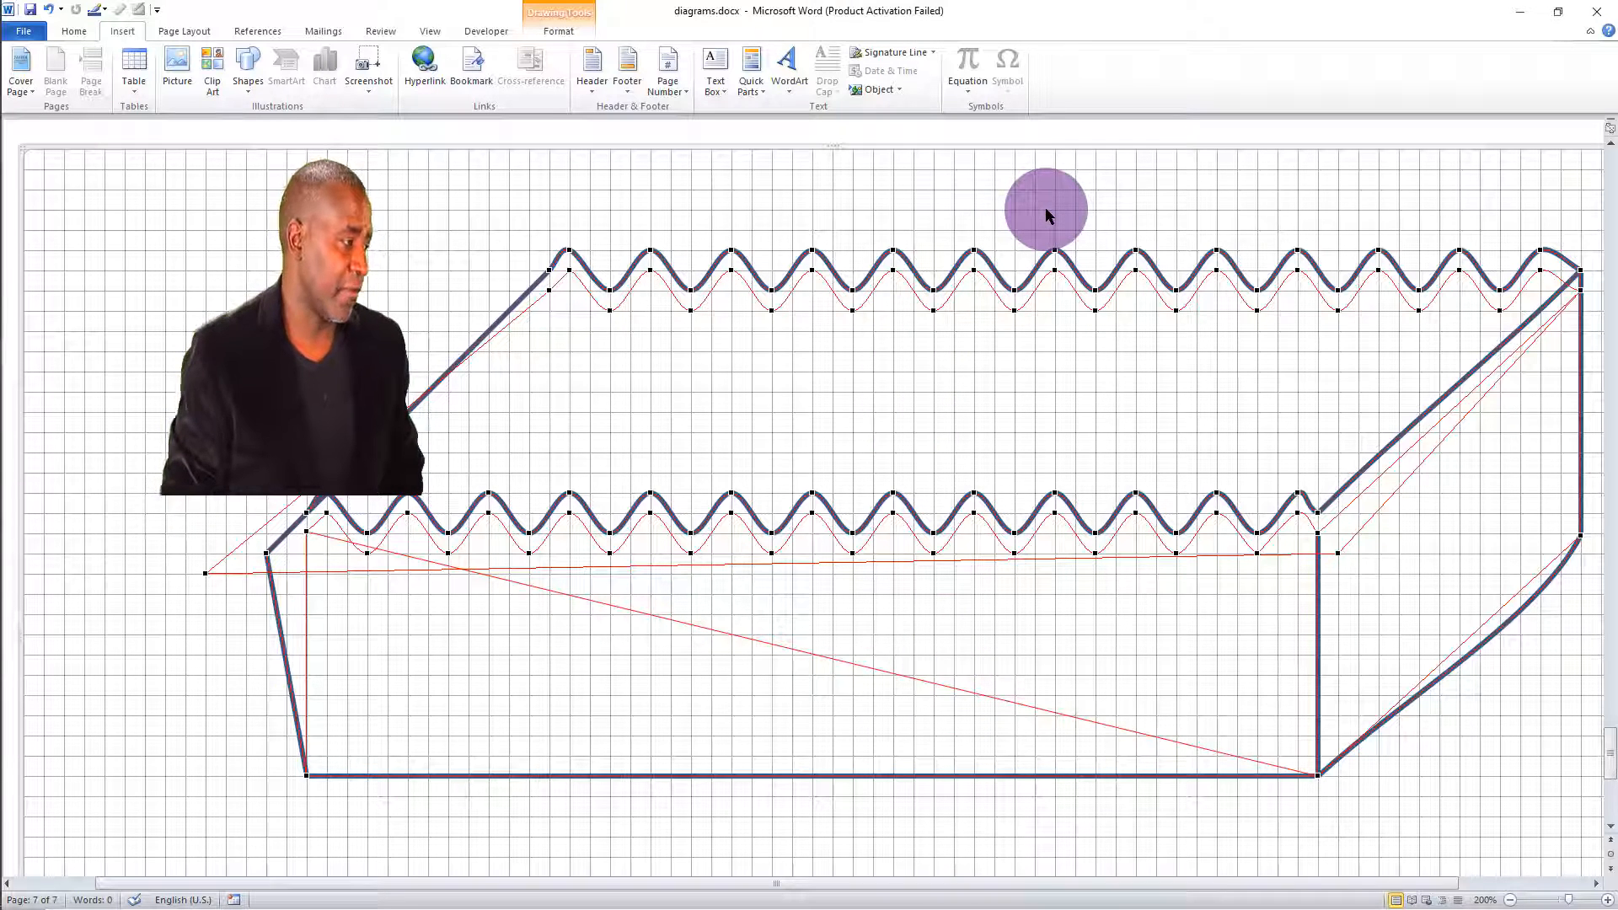
pyautogui.click(548, 32)
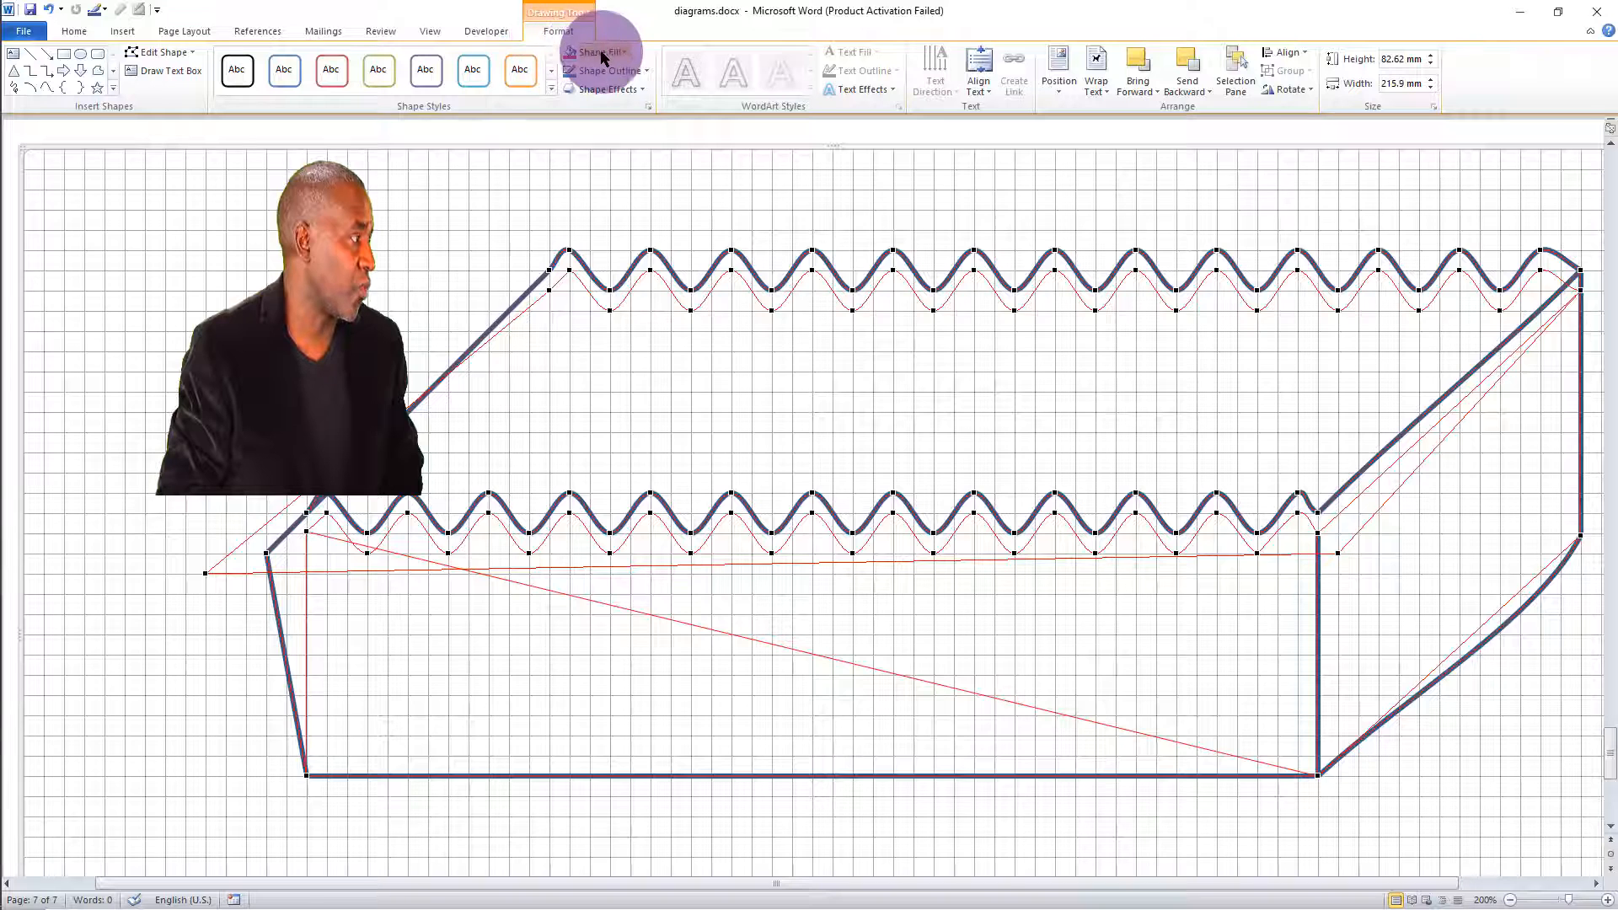
pyautogui.click(626, 55)
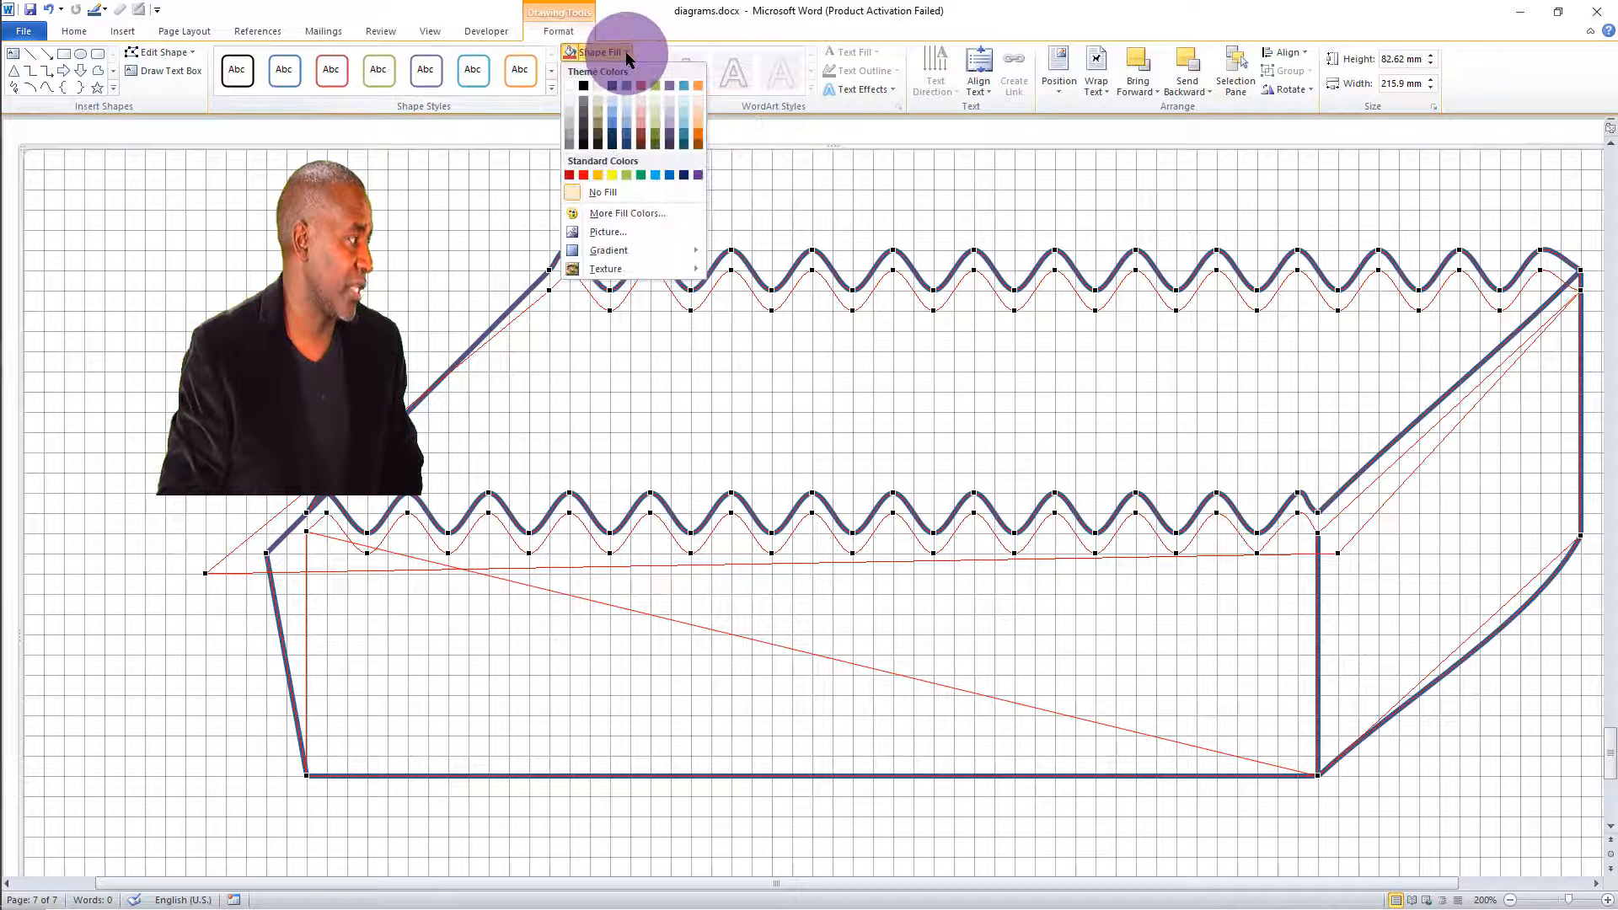
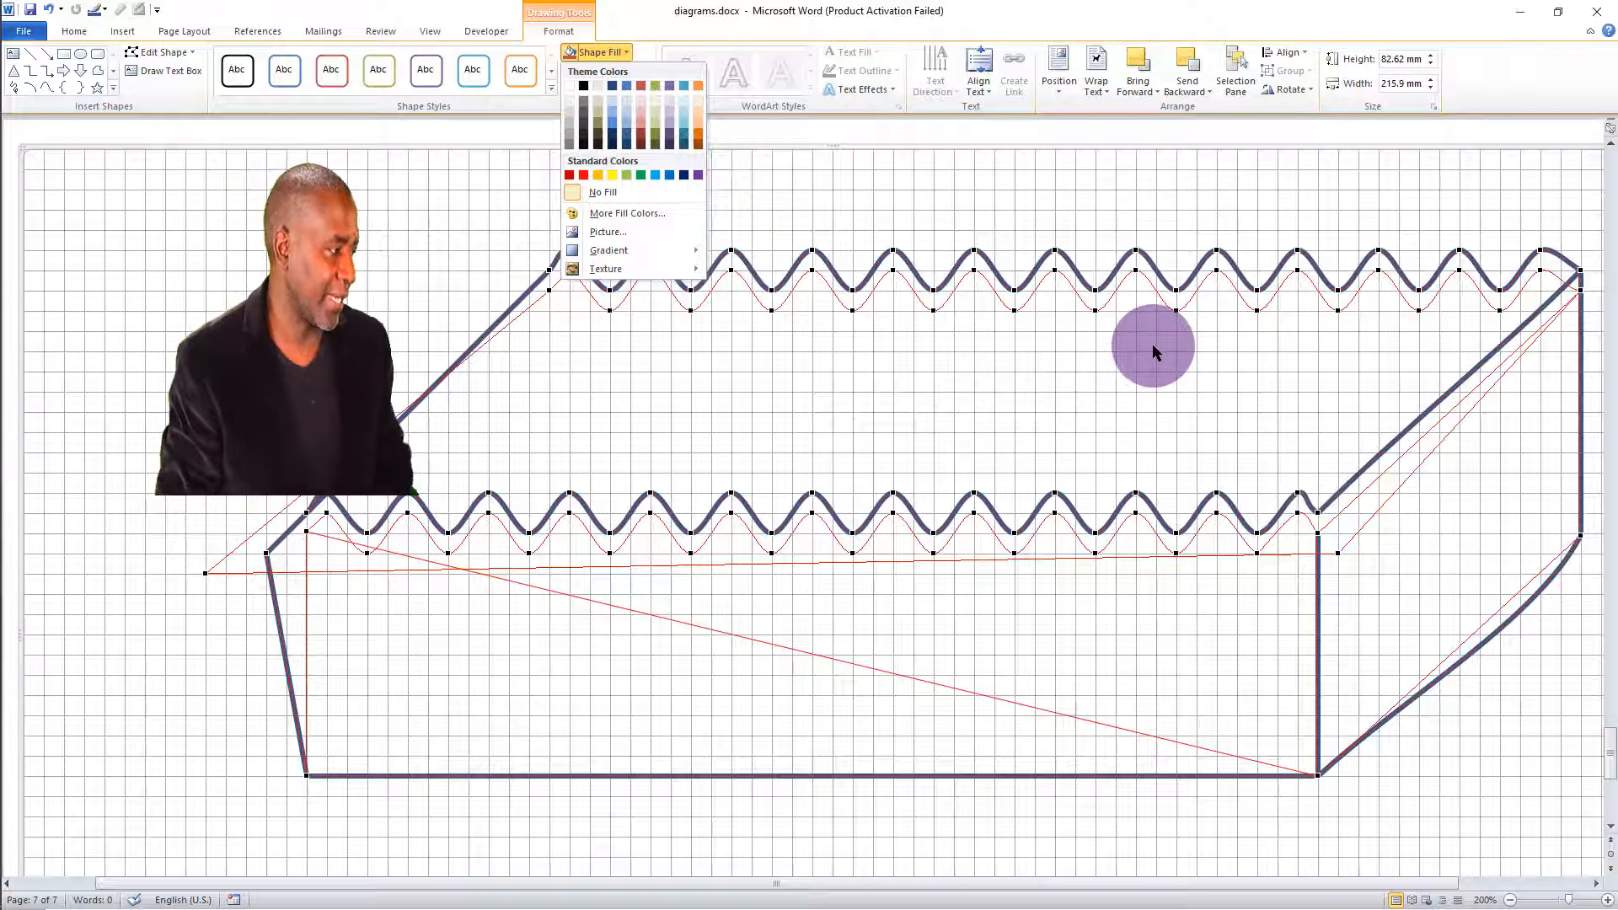
pyautogui.press('Escape')
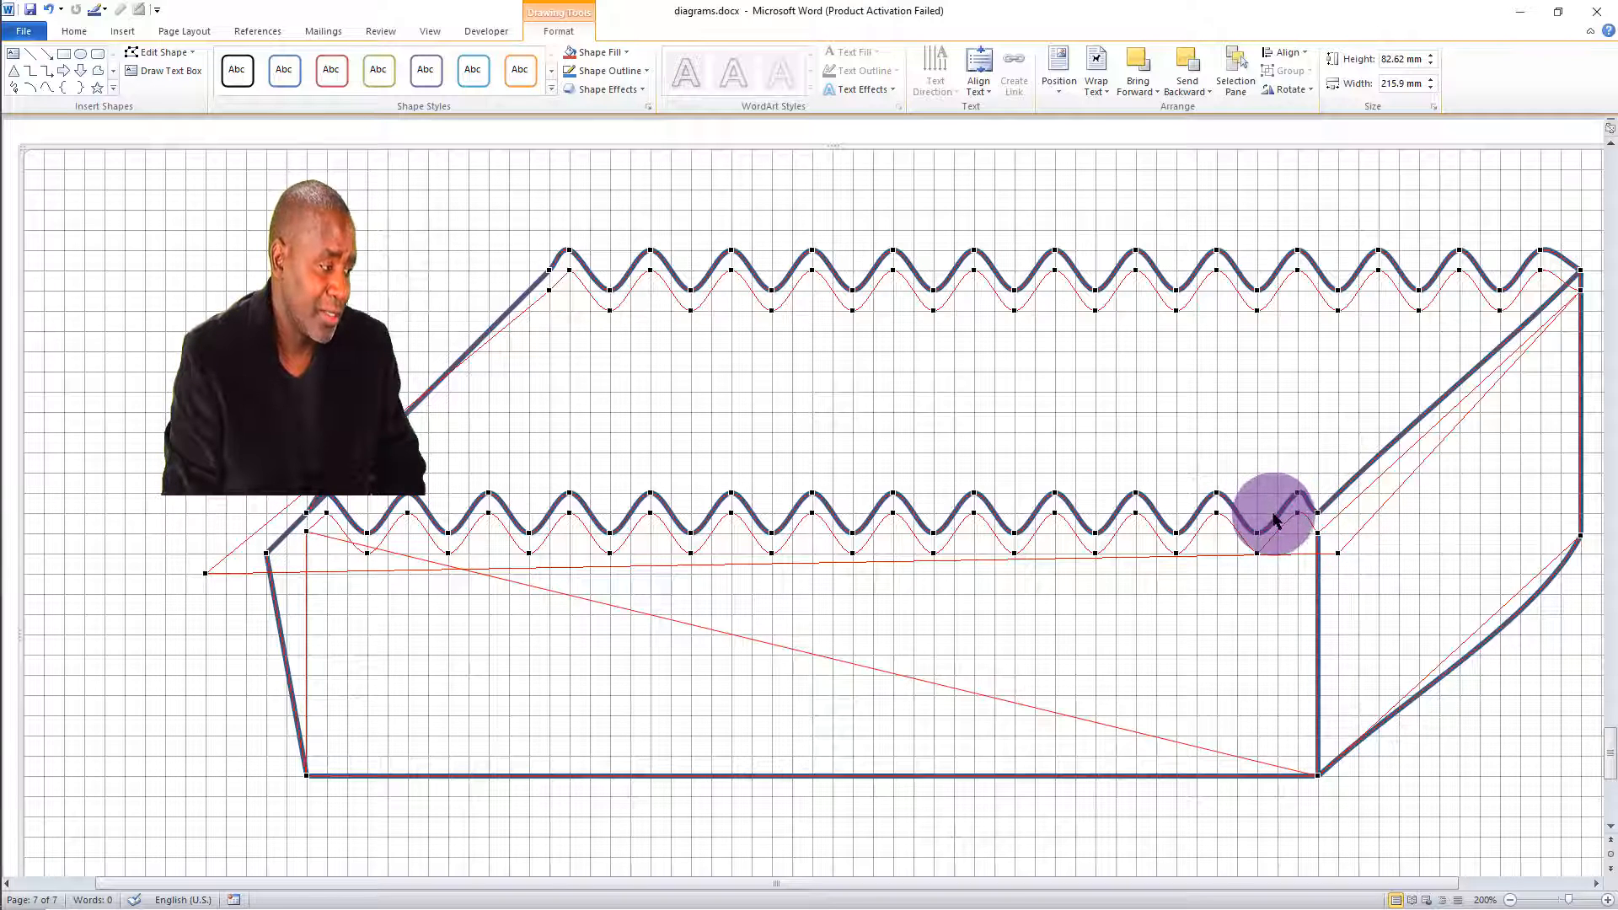
# Step: Lower the outer front wave's points one square onto the inner wave, from the right end to the seventh crest
pyautogui.moveTo(1317, 515); pyautogui.dragTo(1177, 553)
pyautogui.moveTo(1135, 494); pyautogui.dragTo(1015, 553)
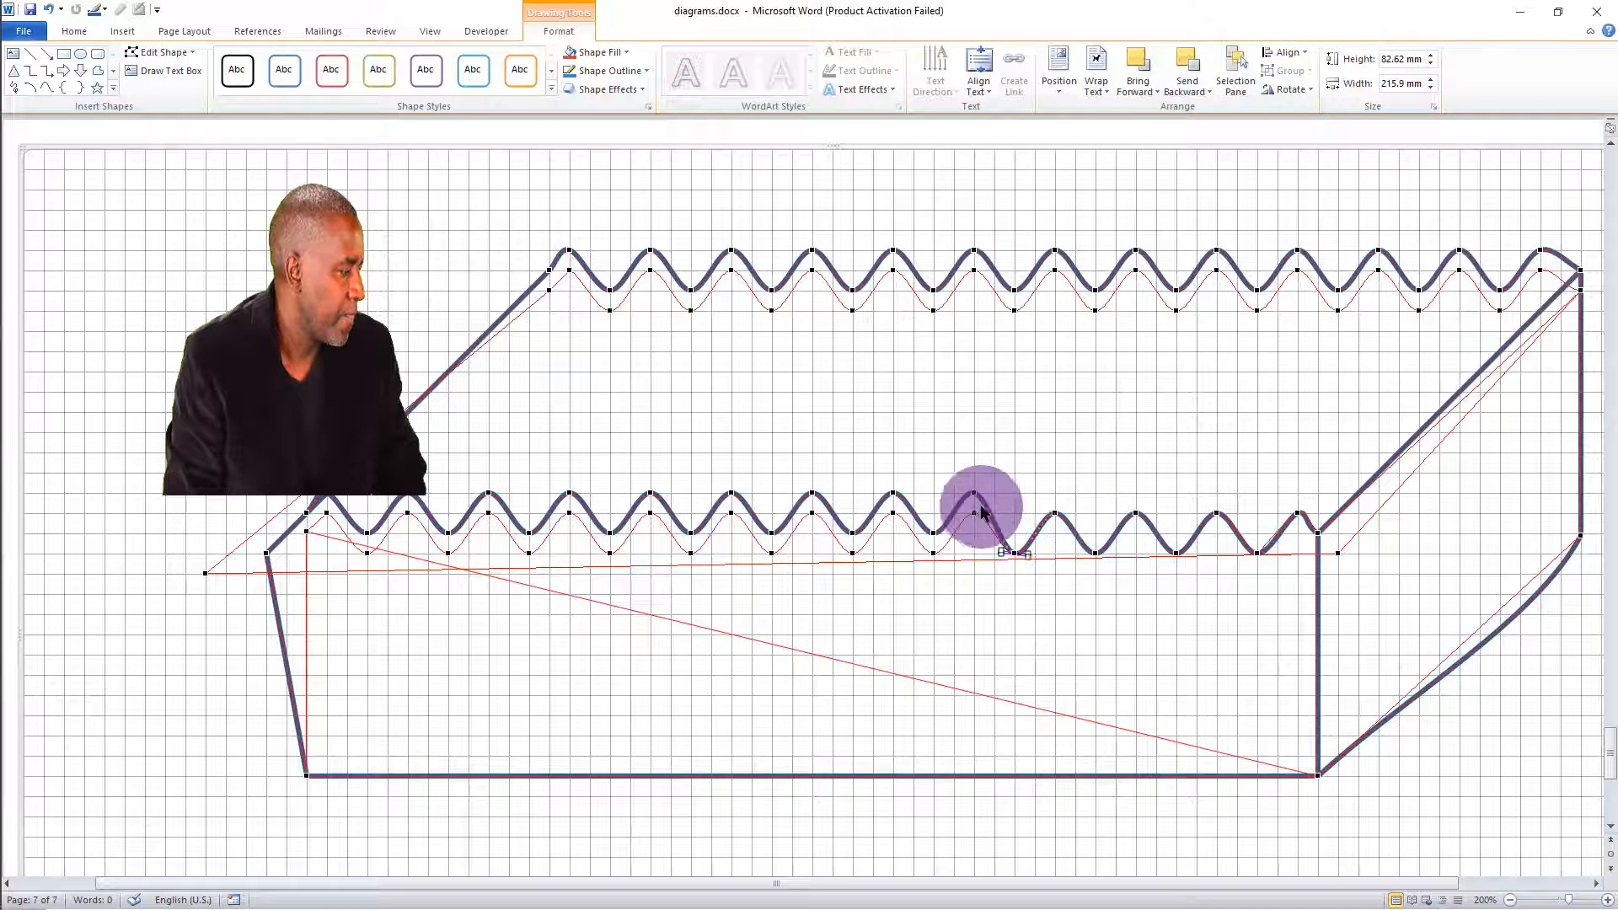
pyautogui.moveTo(974, 493); pyautogui.dragTo(934, 553)
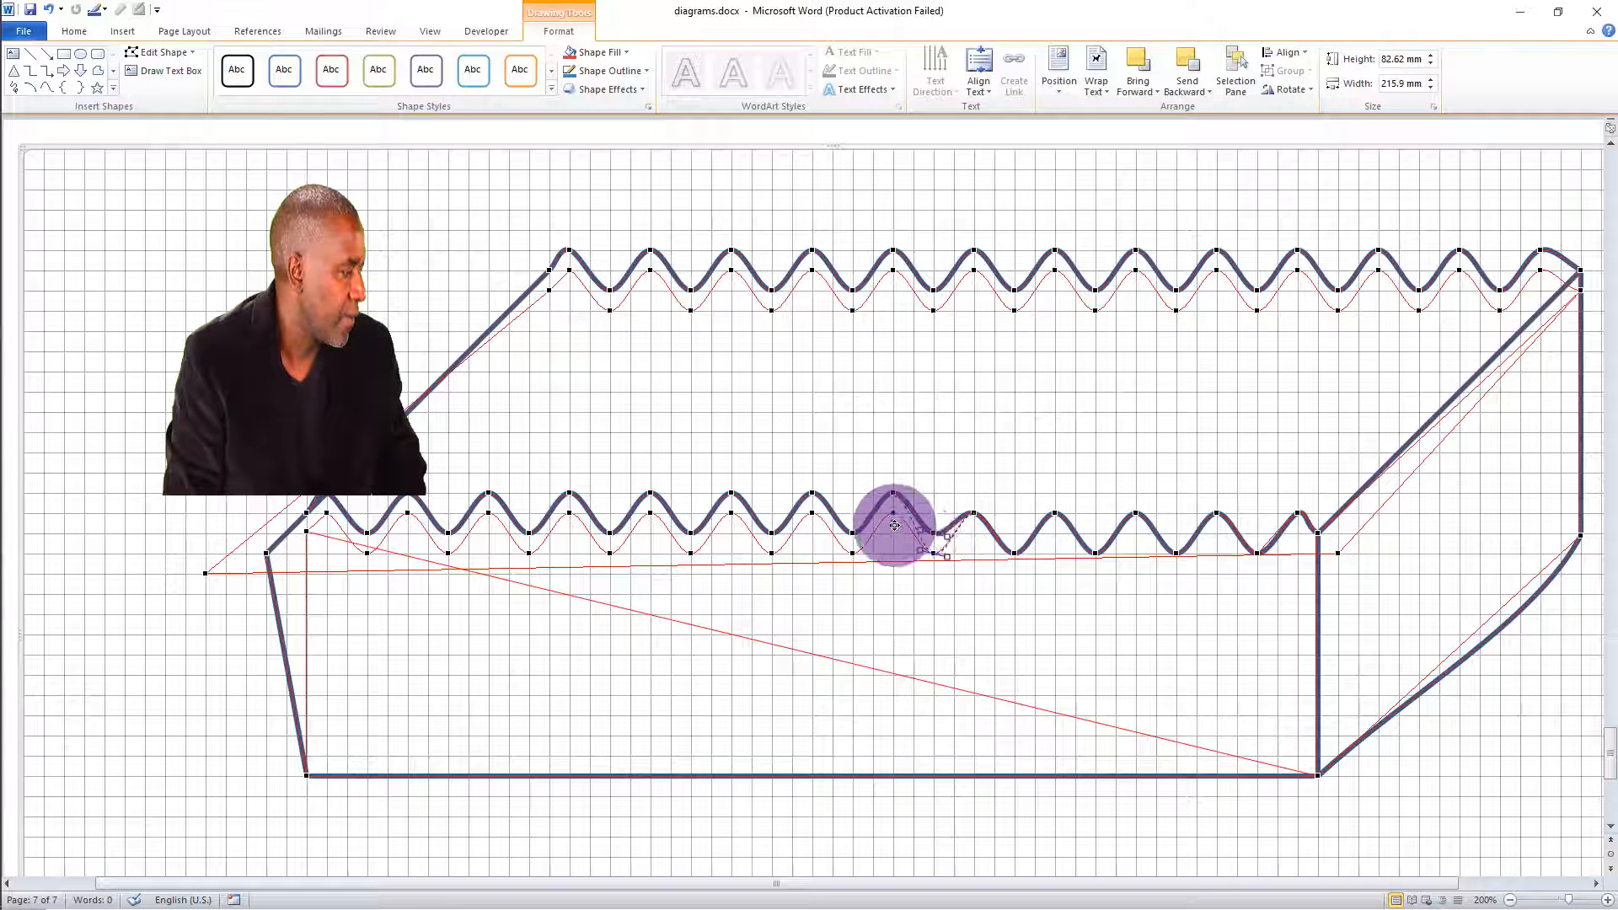
pyautogui.moveTo(894, 494); pyautogui.dragTo(853, 553)
pyautogui.moveTo(813, 495); pyautogui.dragTo(812, 513)
# Step: Lower the remaining outer front wave points one square onto the inner wave, through to its left end
pyautogui.moveTo(772, 533); pyautogui.dragTo(776, 544)
pyautogui.moveTo(772, 535); pyautogui.dragTo(772, 553)
pyautogui.moveTo(731, 493); pyautogui.dragTo(691, 553)
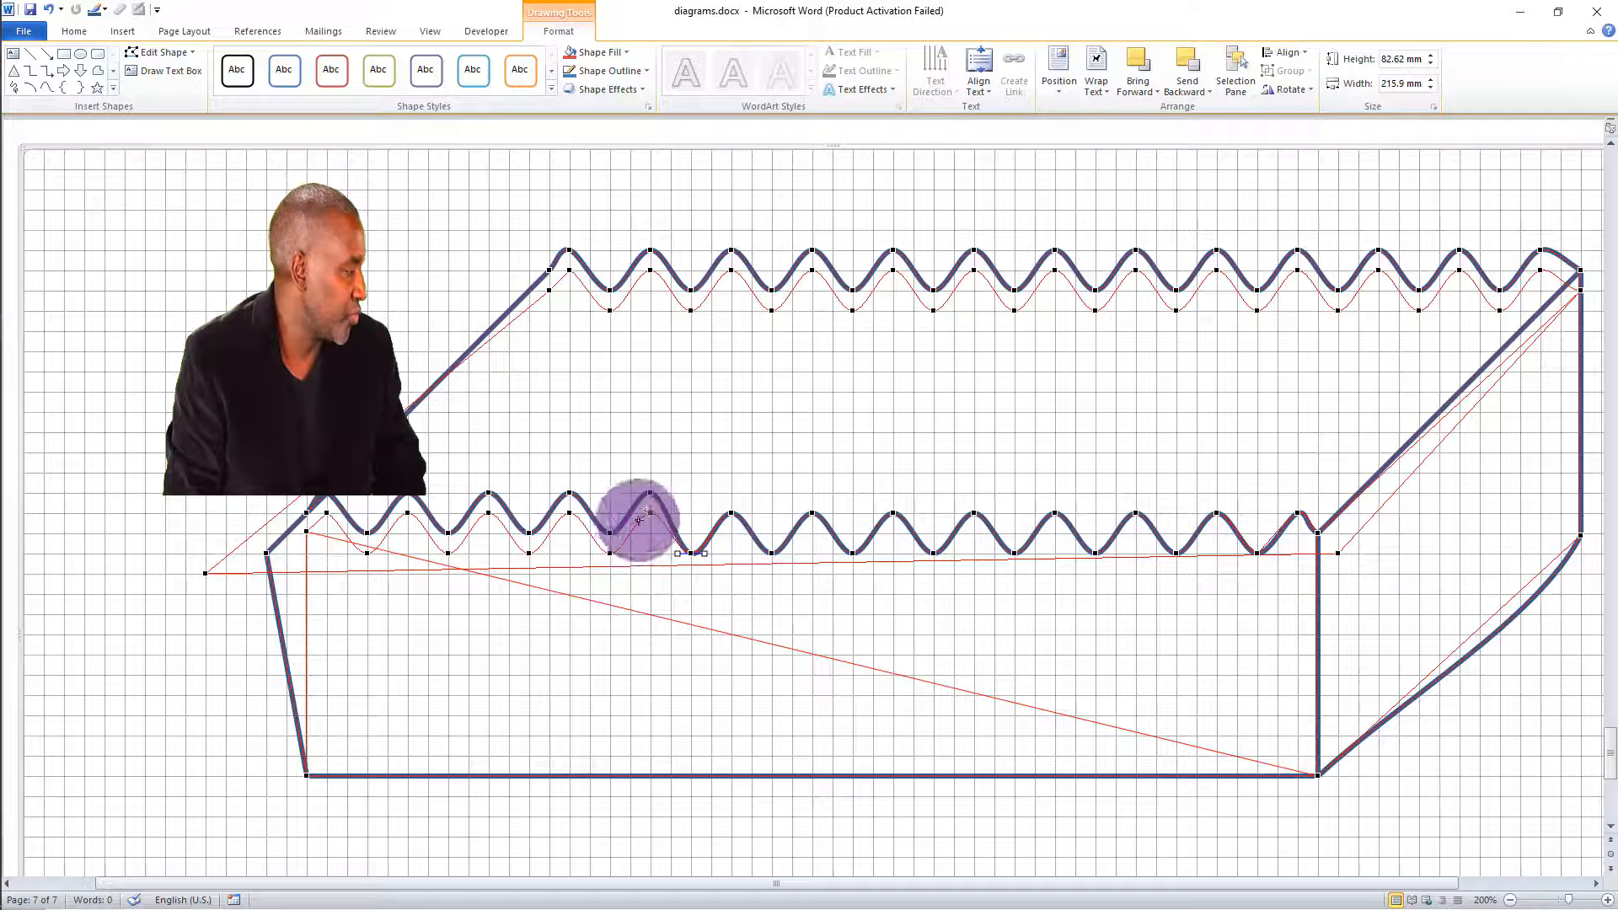
pyautogui.moveTo(651, 498); pyautogui.dragTo(448, 551)
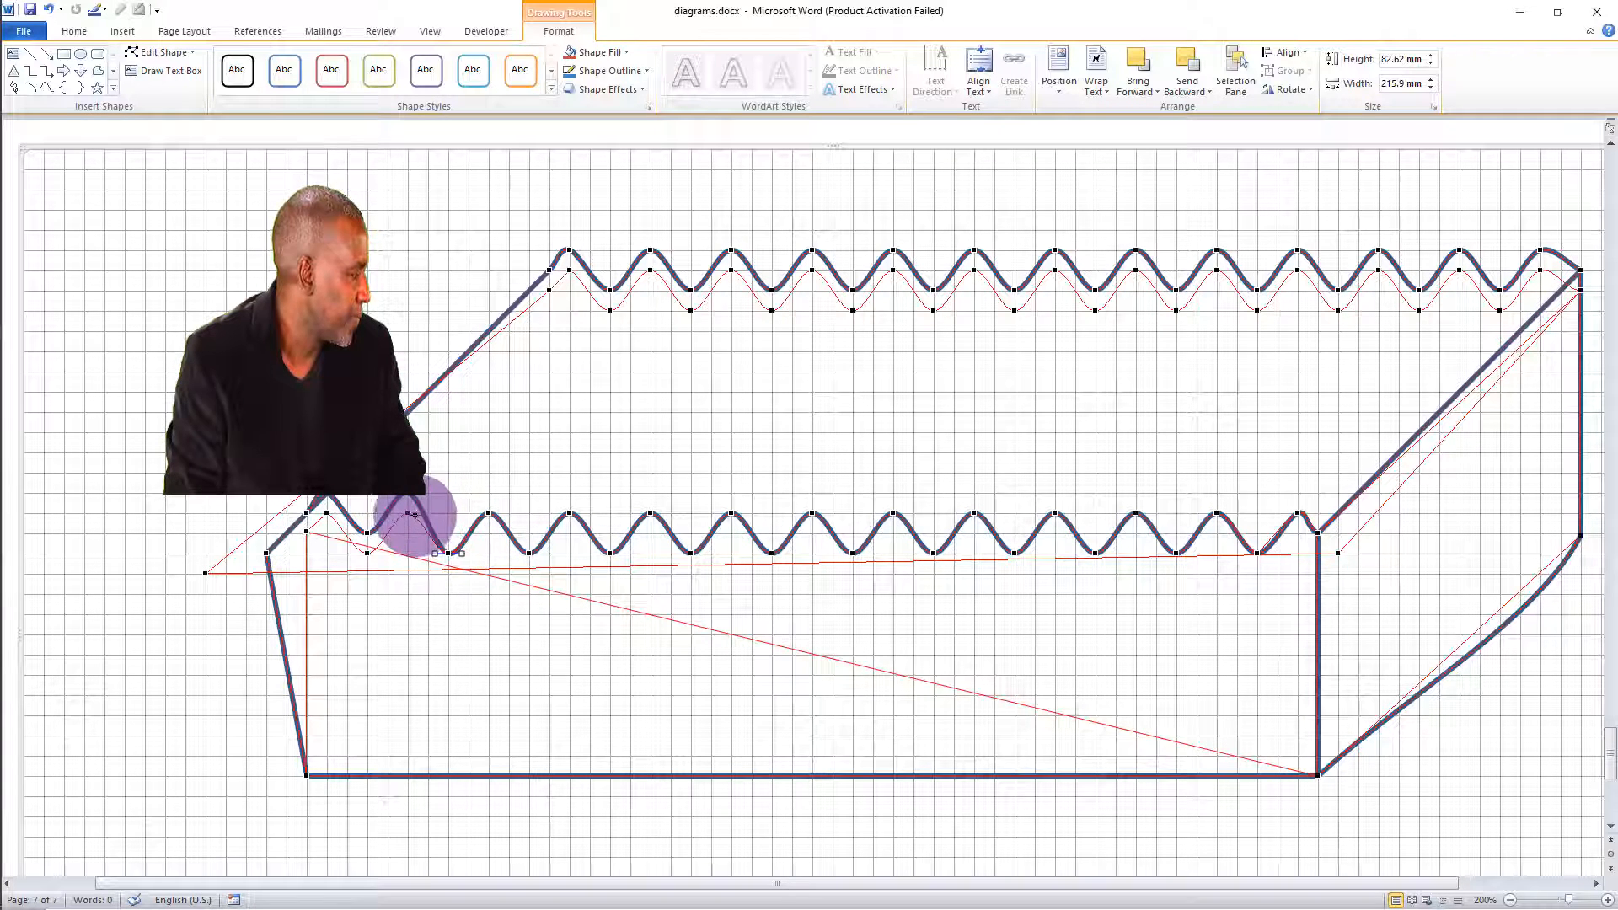
pyautogui.moveTo(408, 495); pyautogui.dragTo(327, 516)
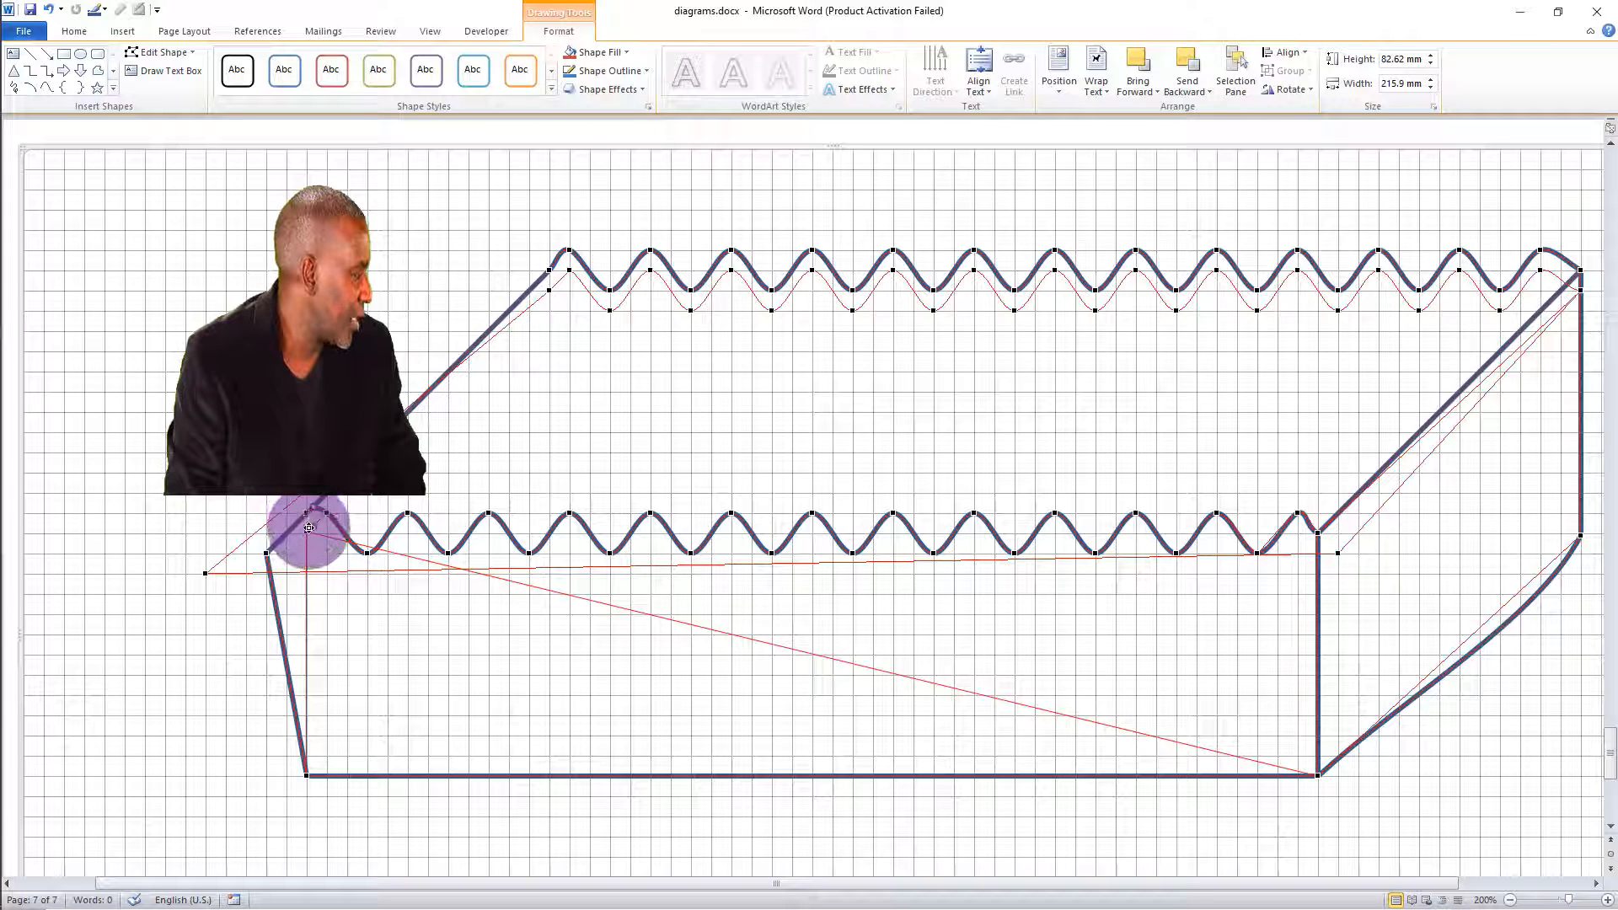
pyautogui.moveTo(309, 528); pyautogui.dragTo(308, 532)
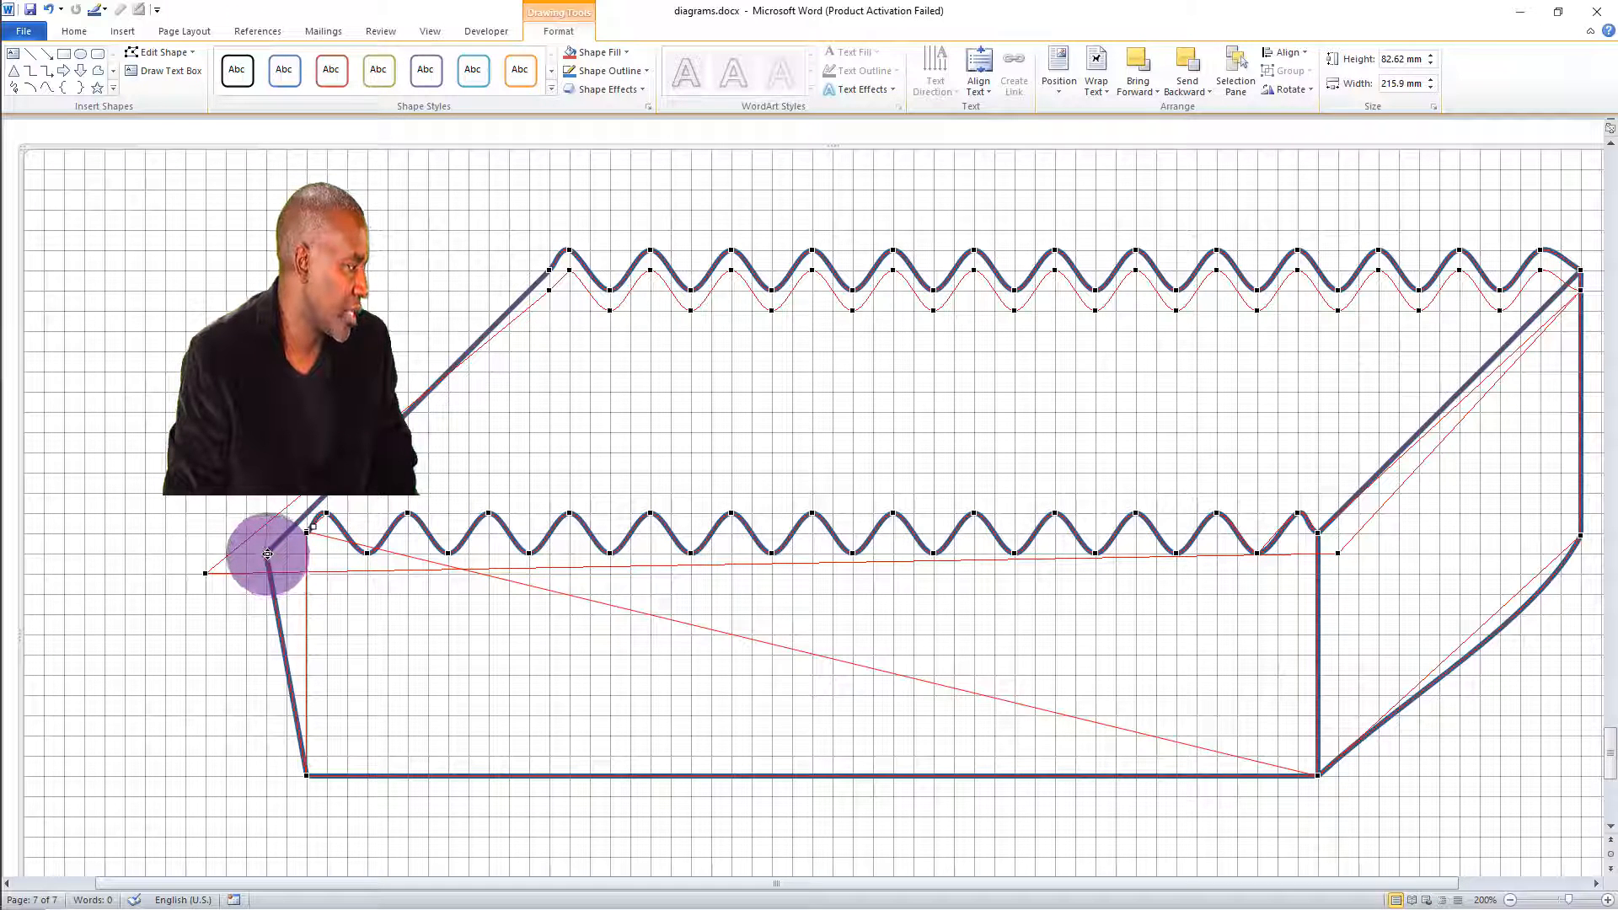
# Step: Move the outer top left corner onto the front wave's left end and straighten the front face's left and bottom edges
pyautogui.moveTo(268, 553); pyautogui.dragTo(305, 535)
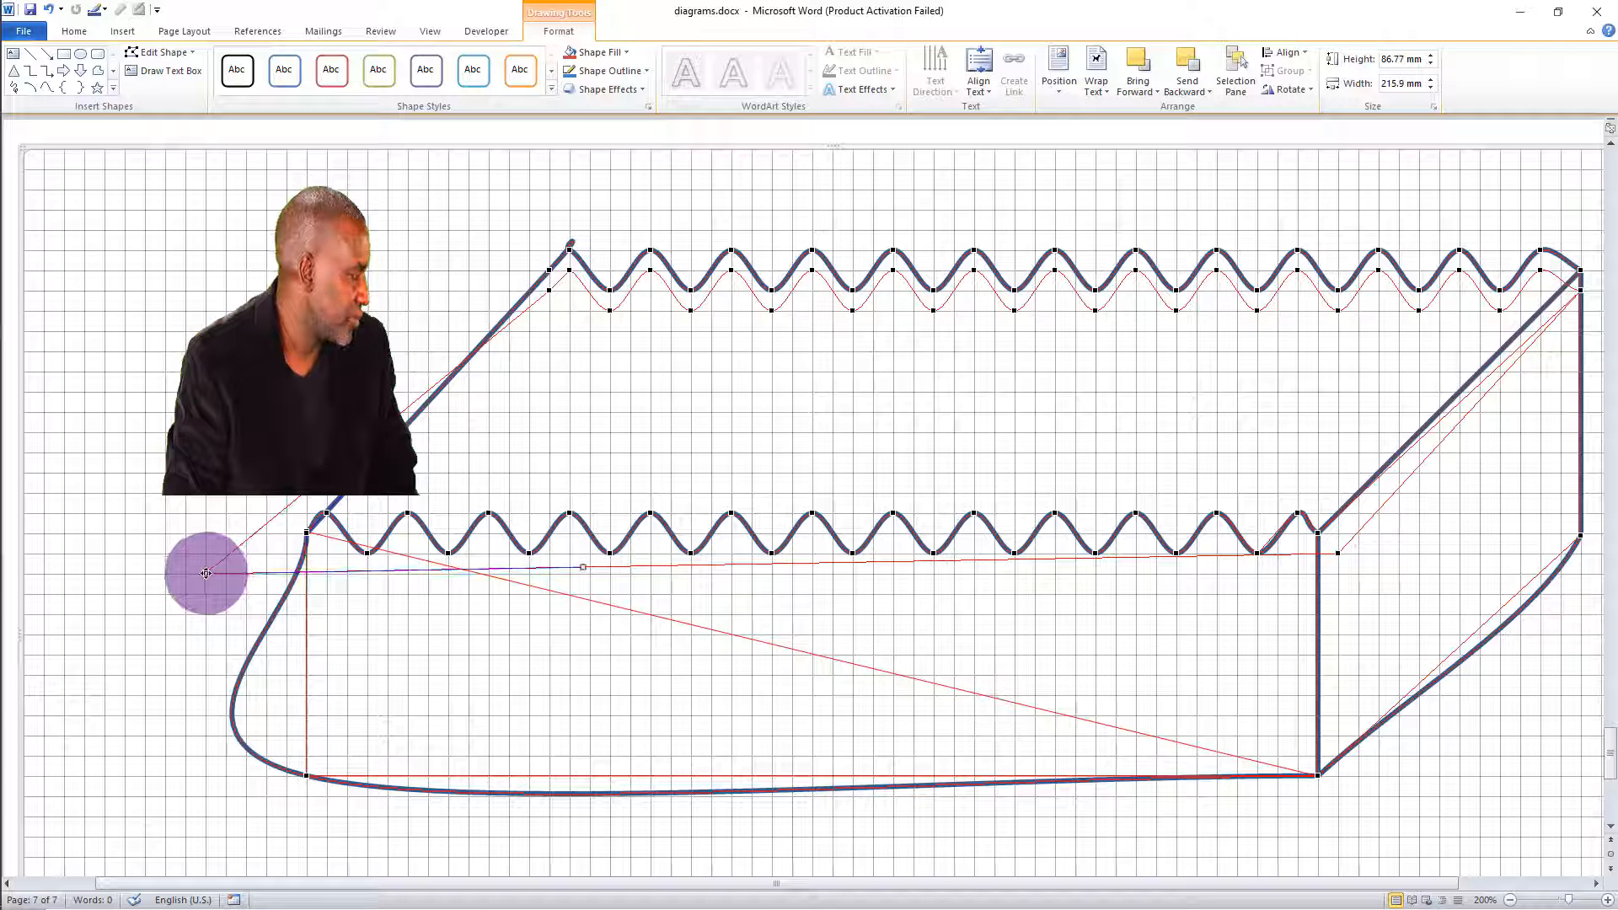
pyautogui.rightClick(254, 647)
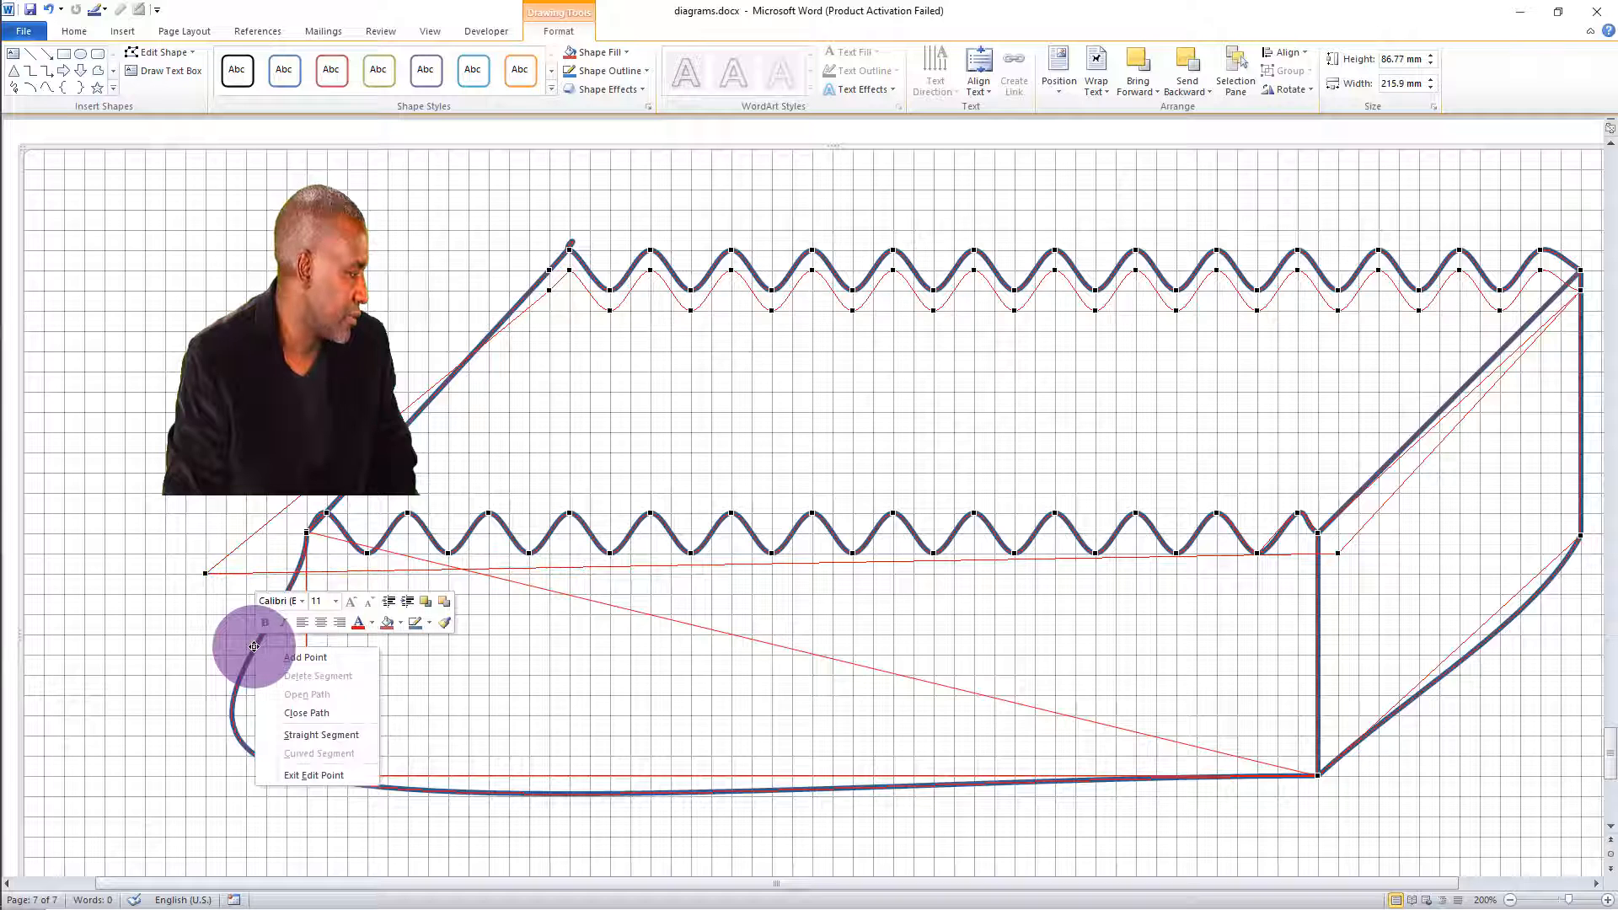
pyautogui.click(308, 735)
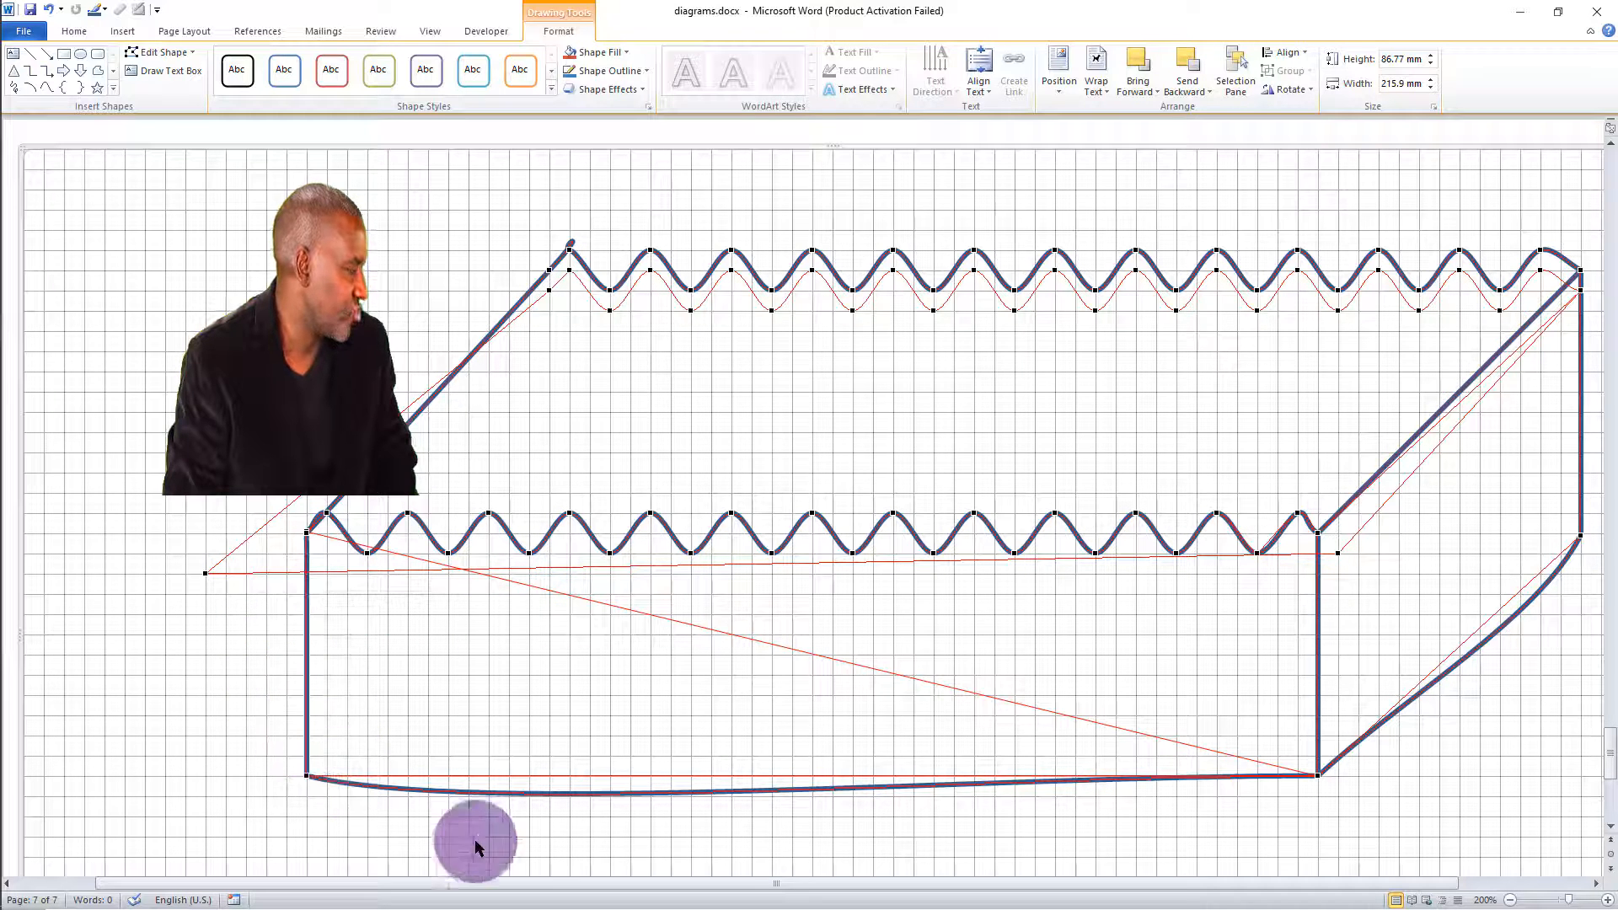
pyautogui.rightClick(566, 792)
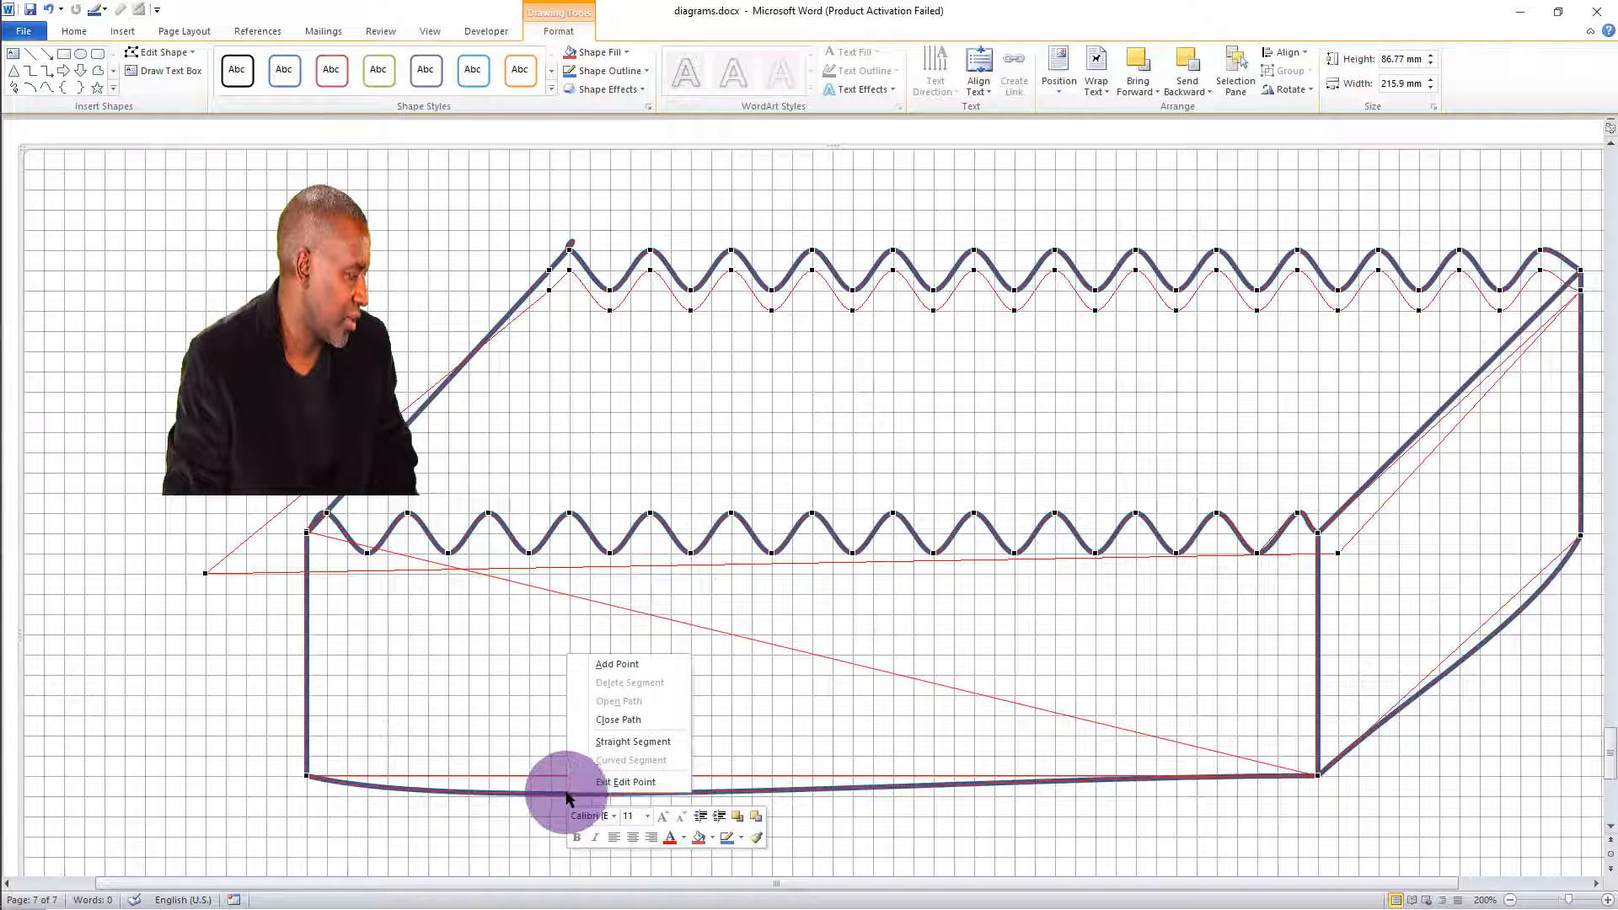
pyautogui.click(593, 742)
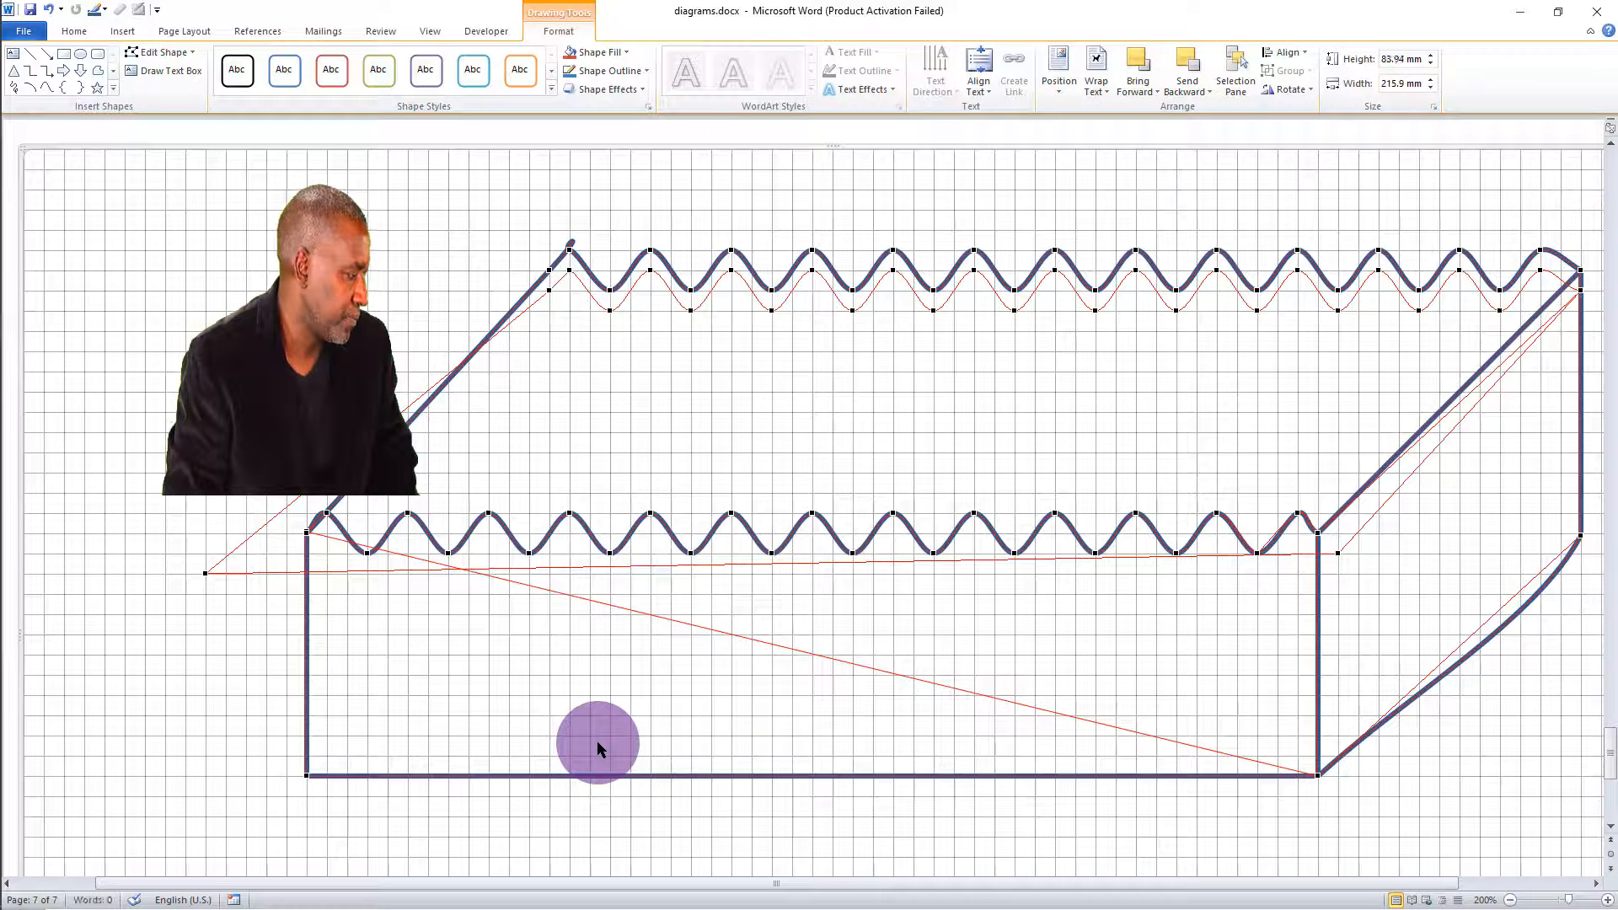
pyautogui.click(1522, 609)
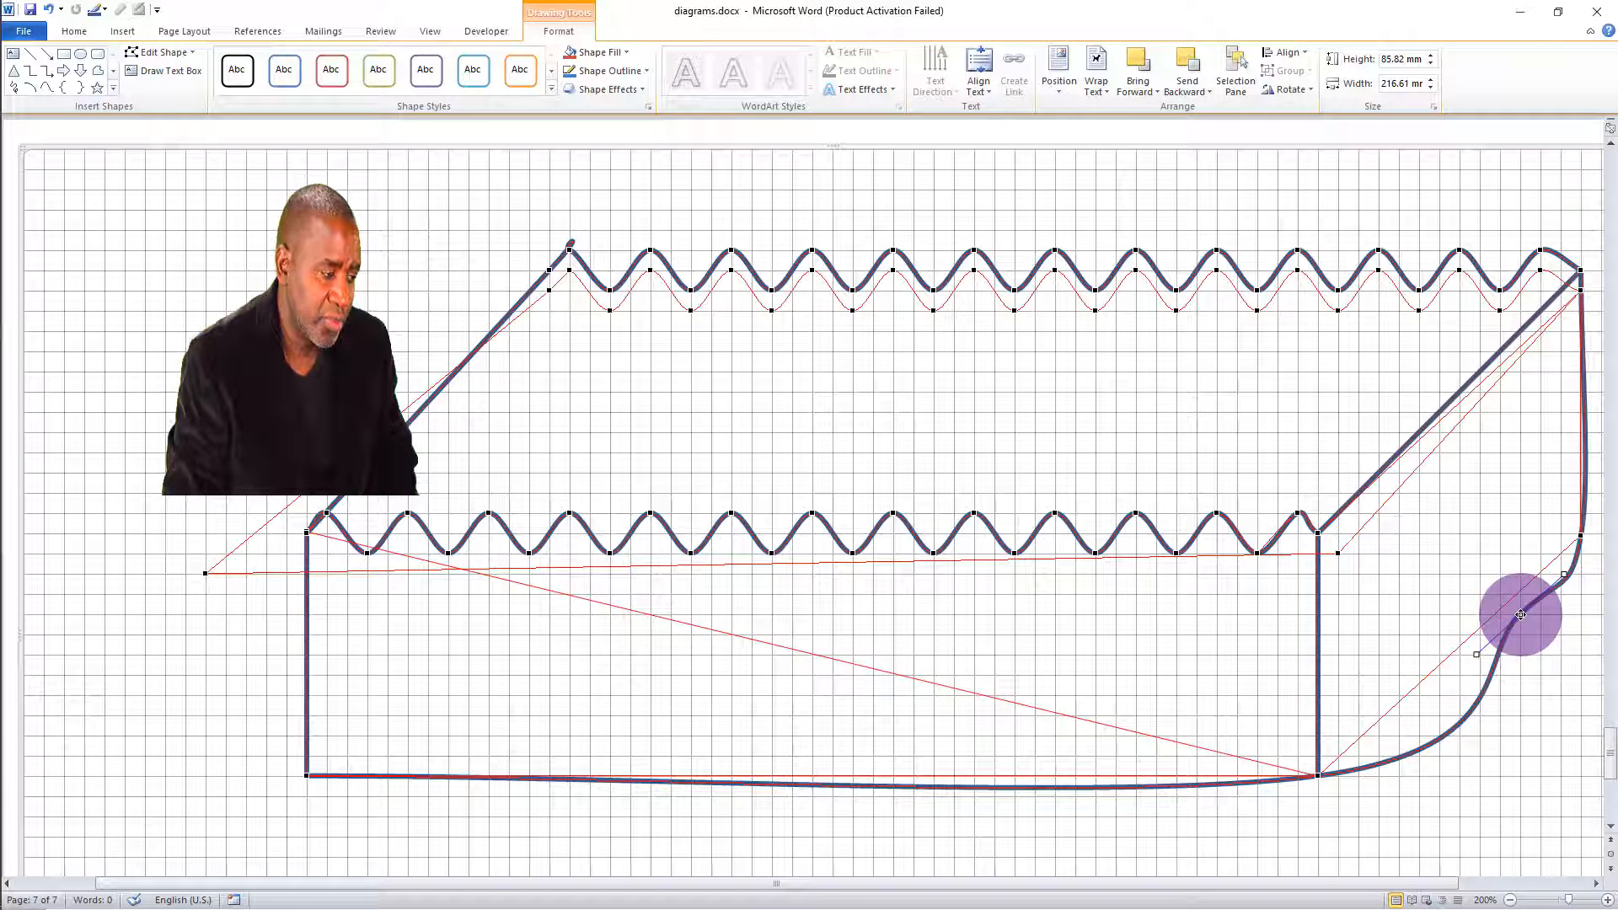
pyautogui.rightClick(1521, 614)
pyautogui.click(1490, 644)
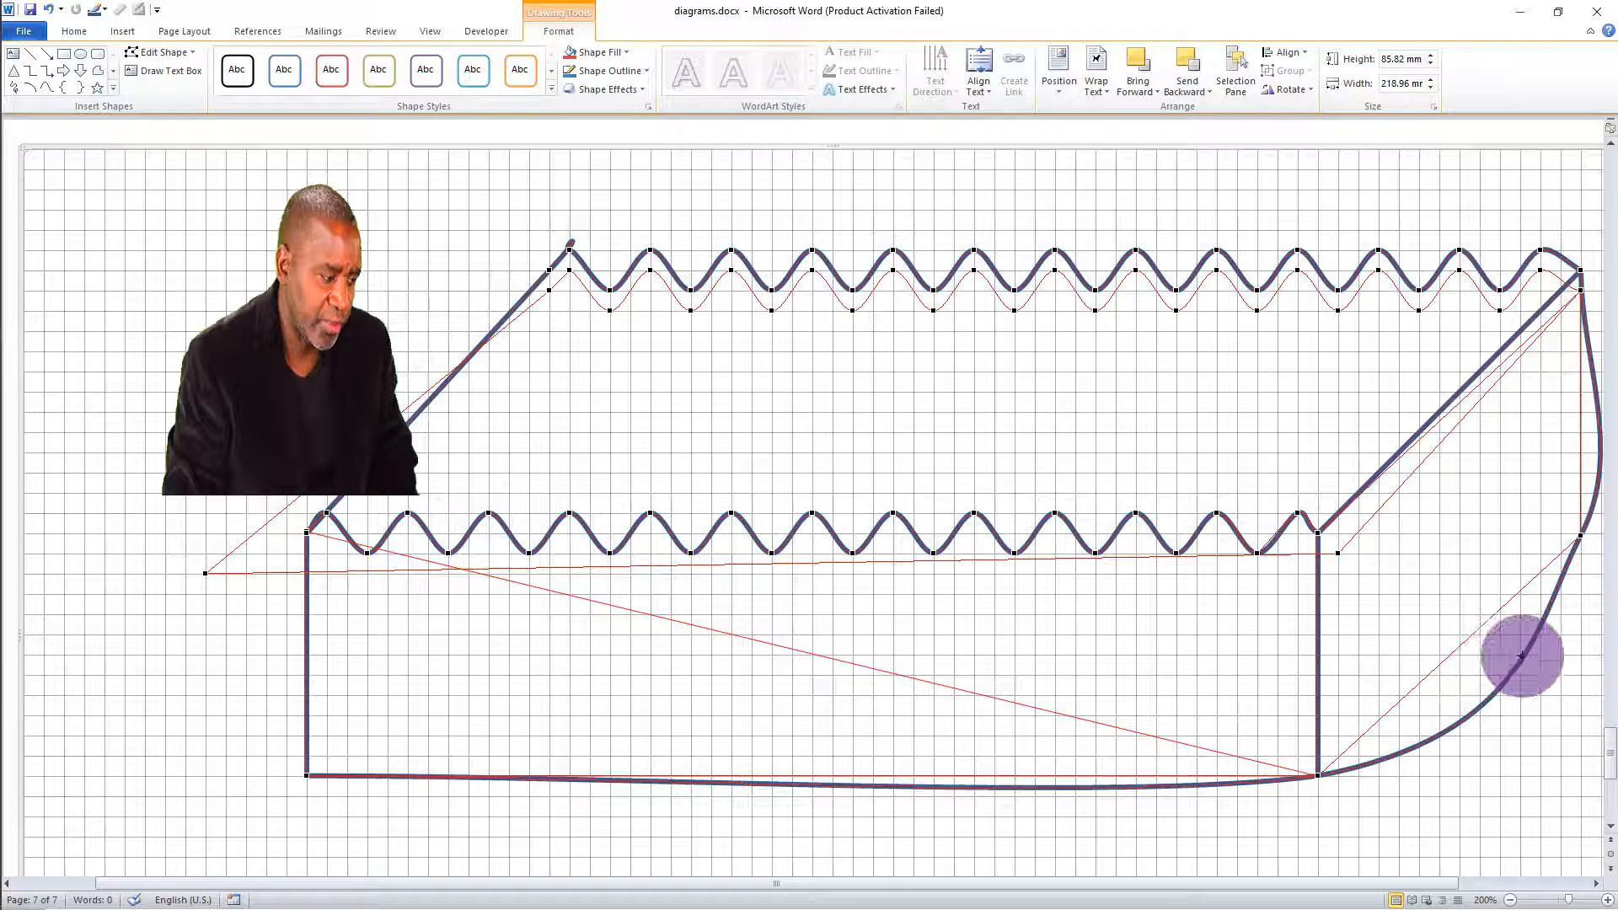
# Step: Straighten the sloping lower right edge, the front bottom edge and the vertical back right edge
pyautogui.rightClick(1522, 655)
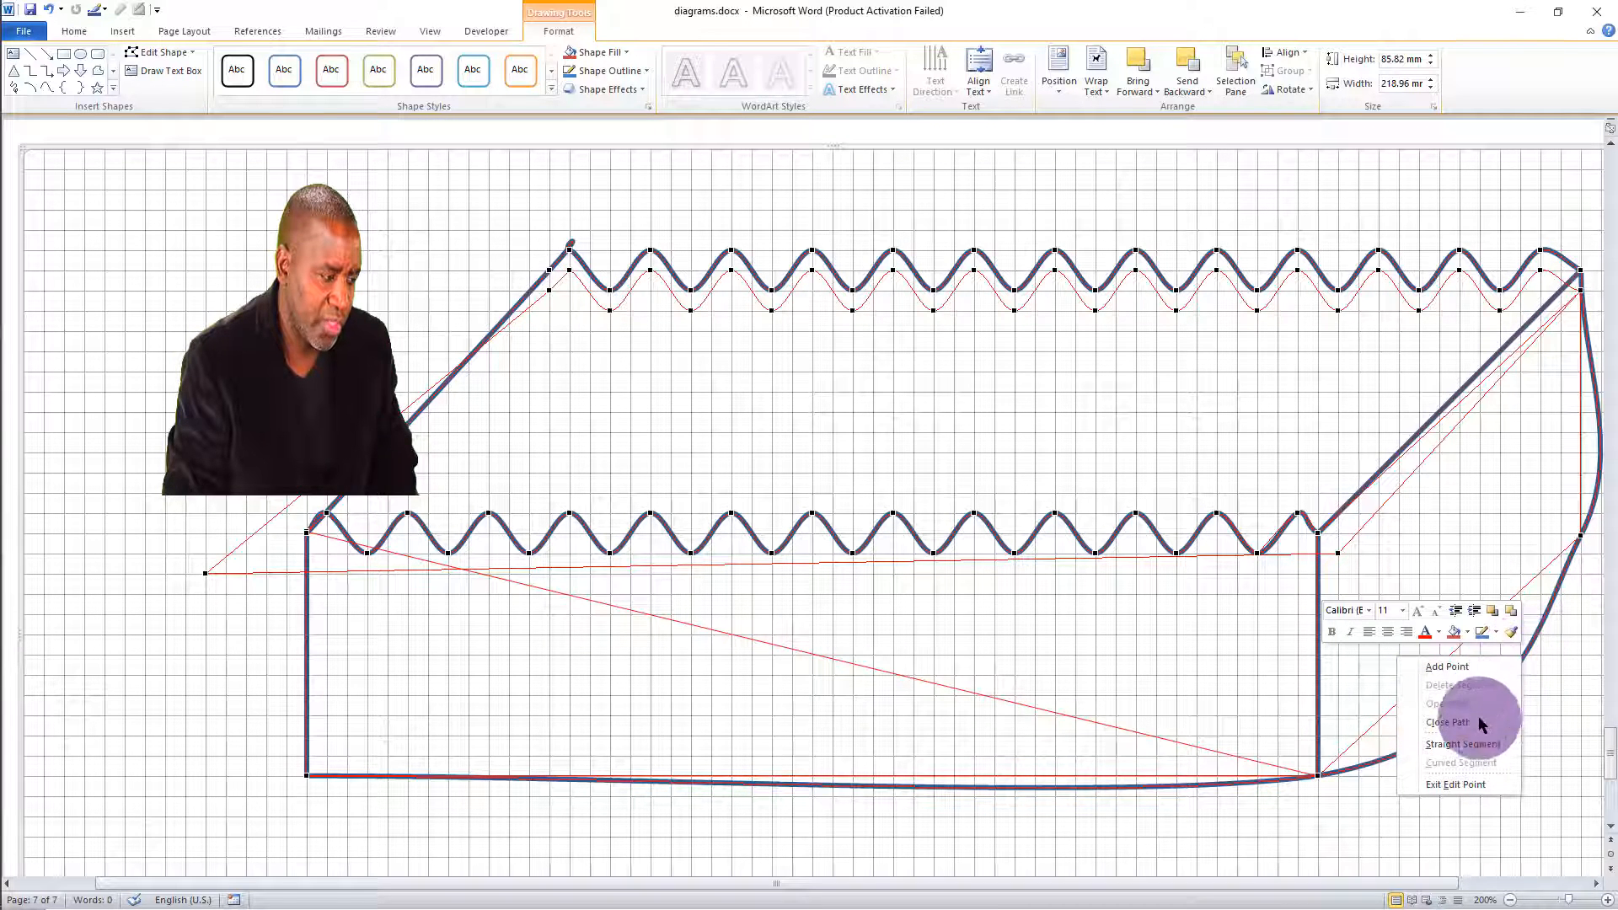
pyautogui.click(1469, 747)
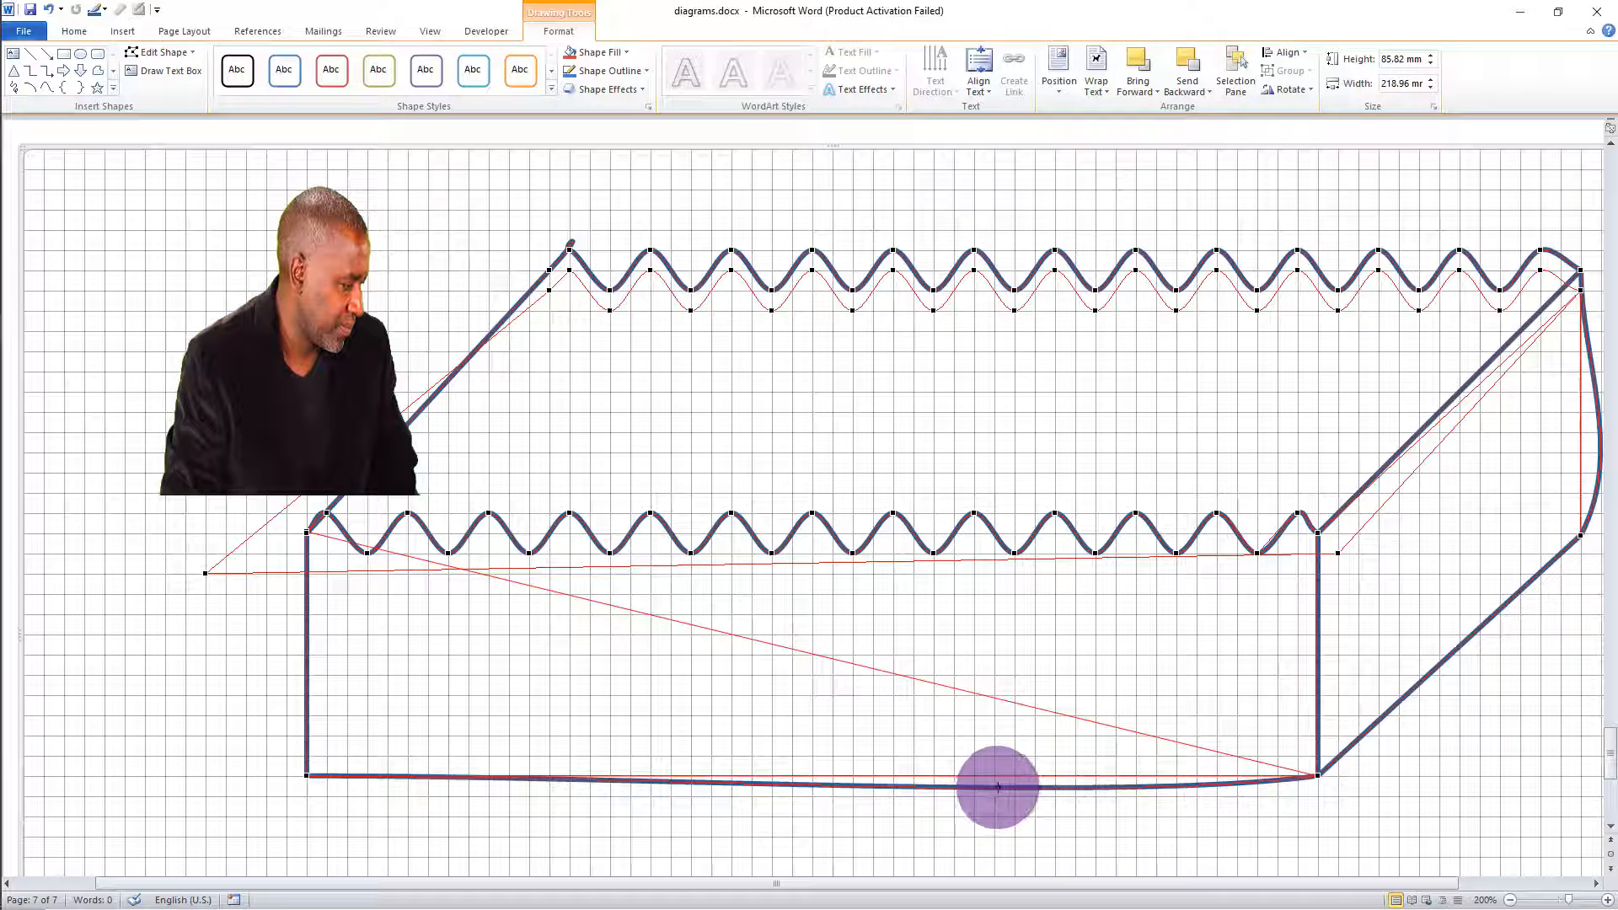
pyautogui.rightClick(998, 787)
pyautogui.click(1039, 739)
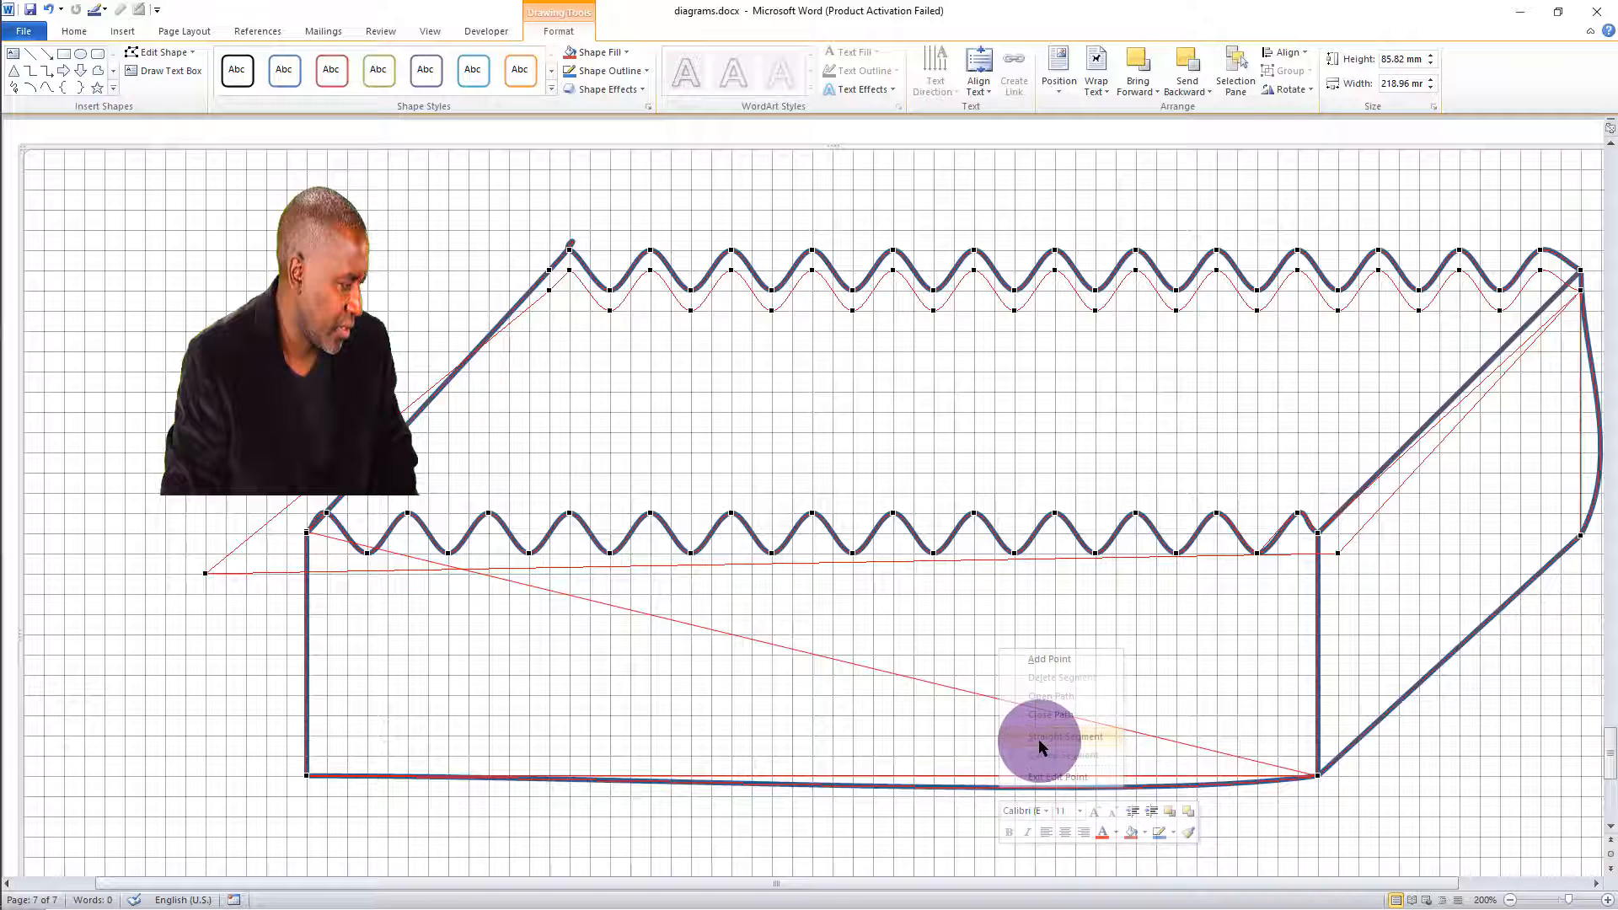
pyautogui.rightClick(1599, 415)
pyautogui.click(1539, 504)
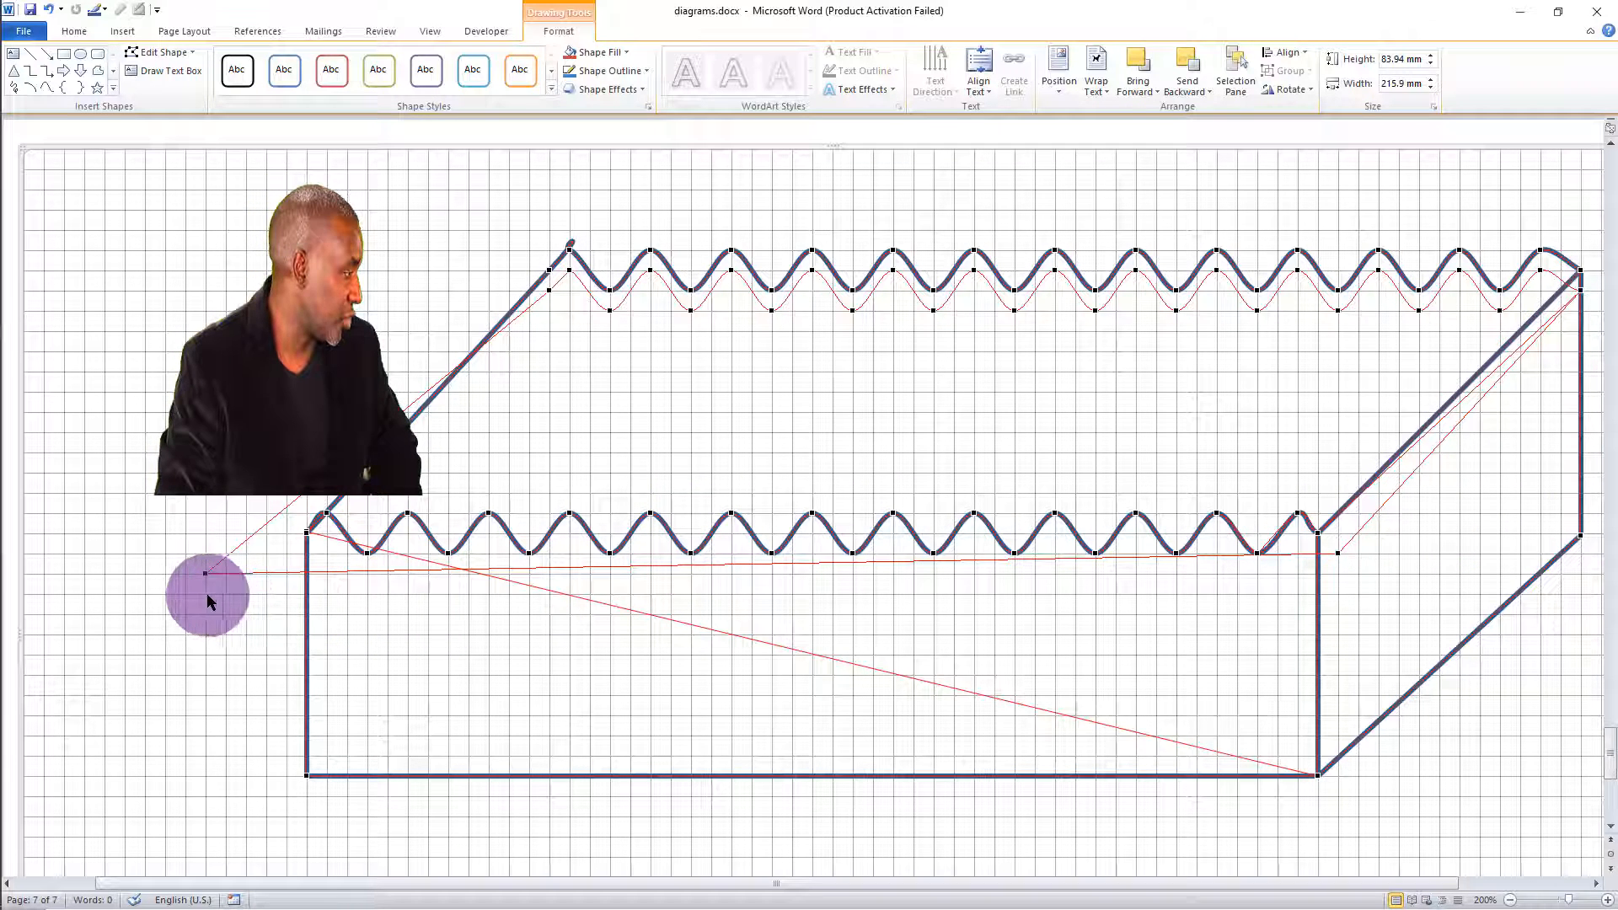
# Step: Move the inner outline's far left point onto the front left corner and its upper right point one square left
pyautogui.moveTo(206, 576); pyautogui.dragTo(307, 533)
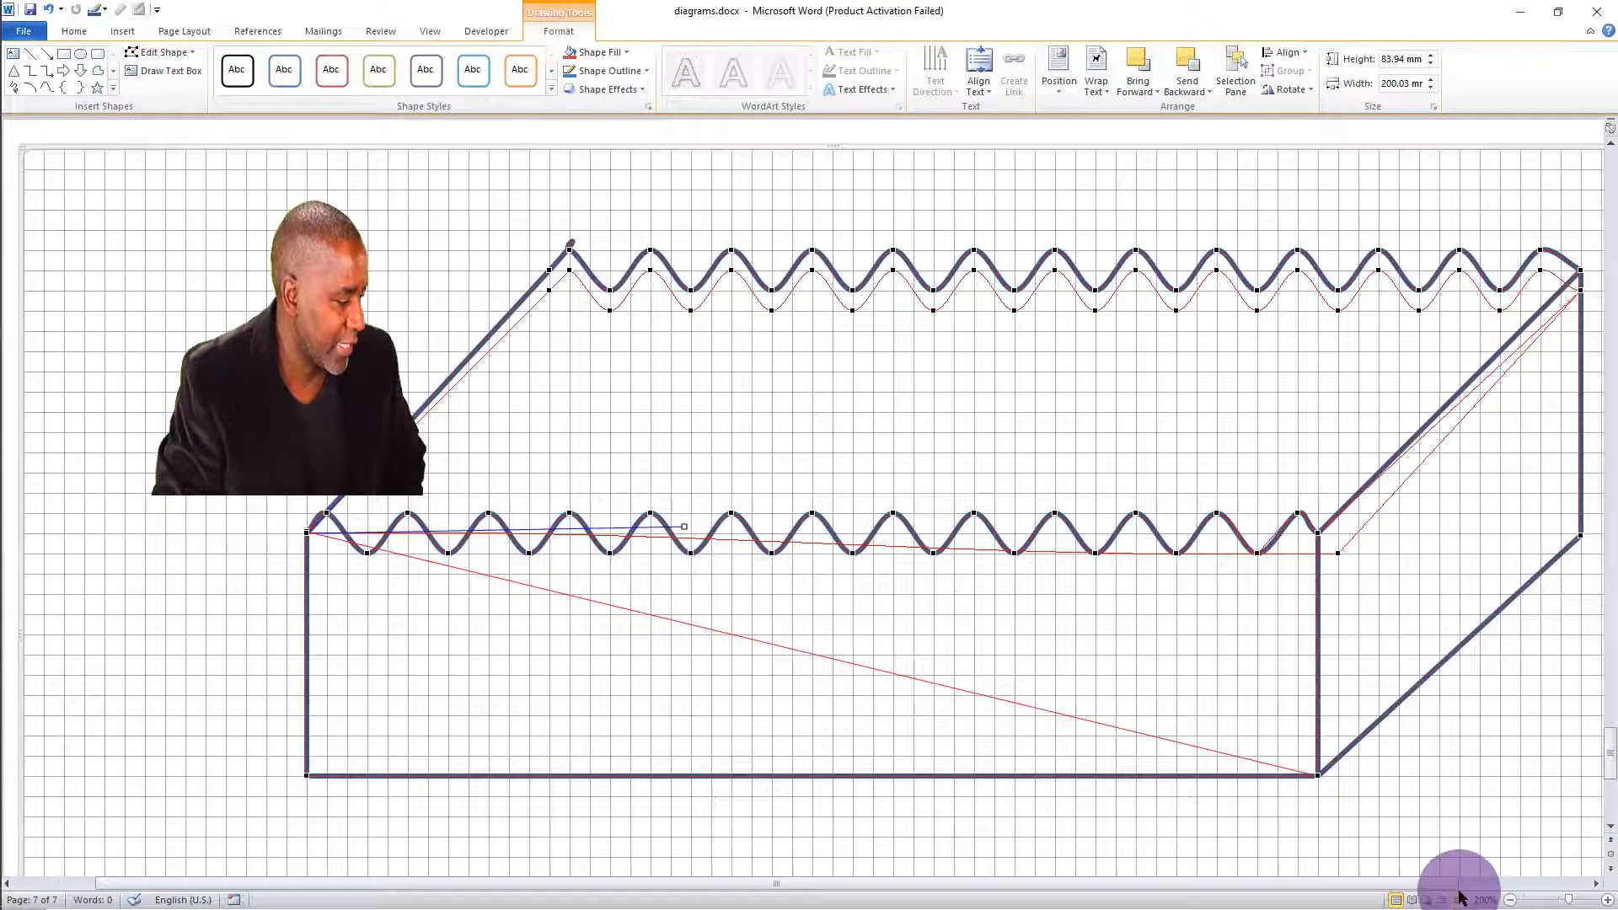
pyautogui.moveTo(1453, 885); pyautogui.dragTo(1488, 884)
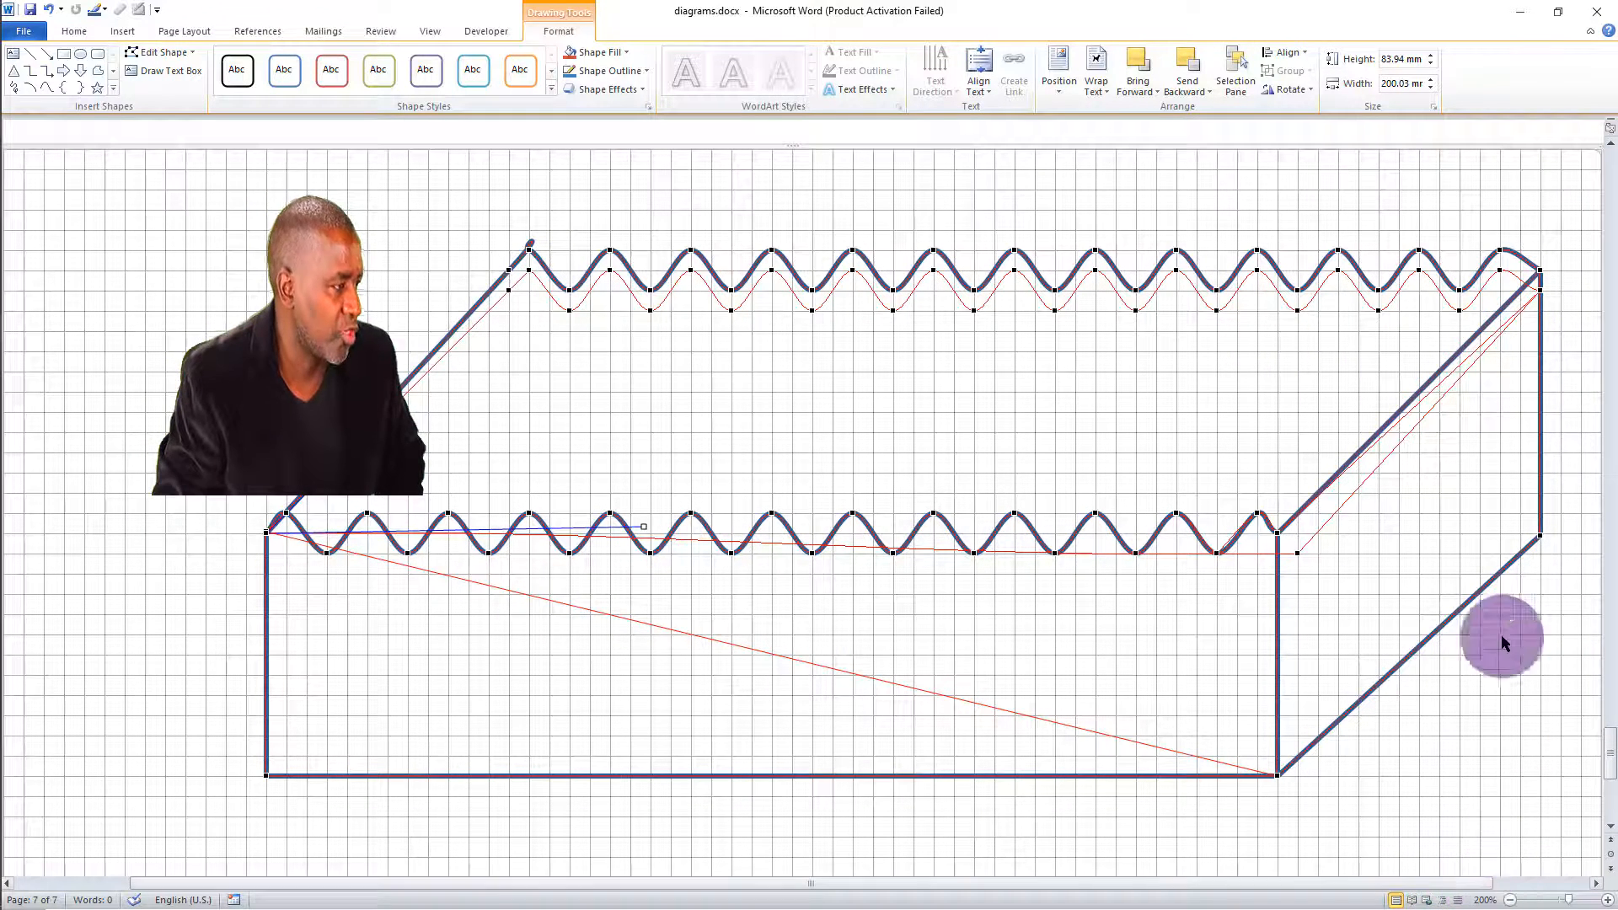
pyautogui.click(1542, 290)
pyautogui.moveTo(1541, 290)
pyautogui.mouseDown()
pyautogui.moveTo(1511, 283)
pyautogui.moveTo(1543, 292)
pyautogui.moveTo(1521, 292)
pyautogui.mouseUp()
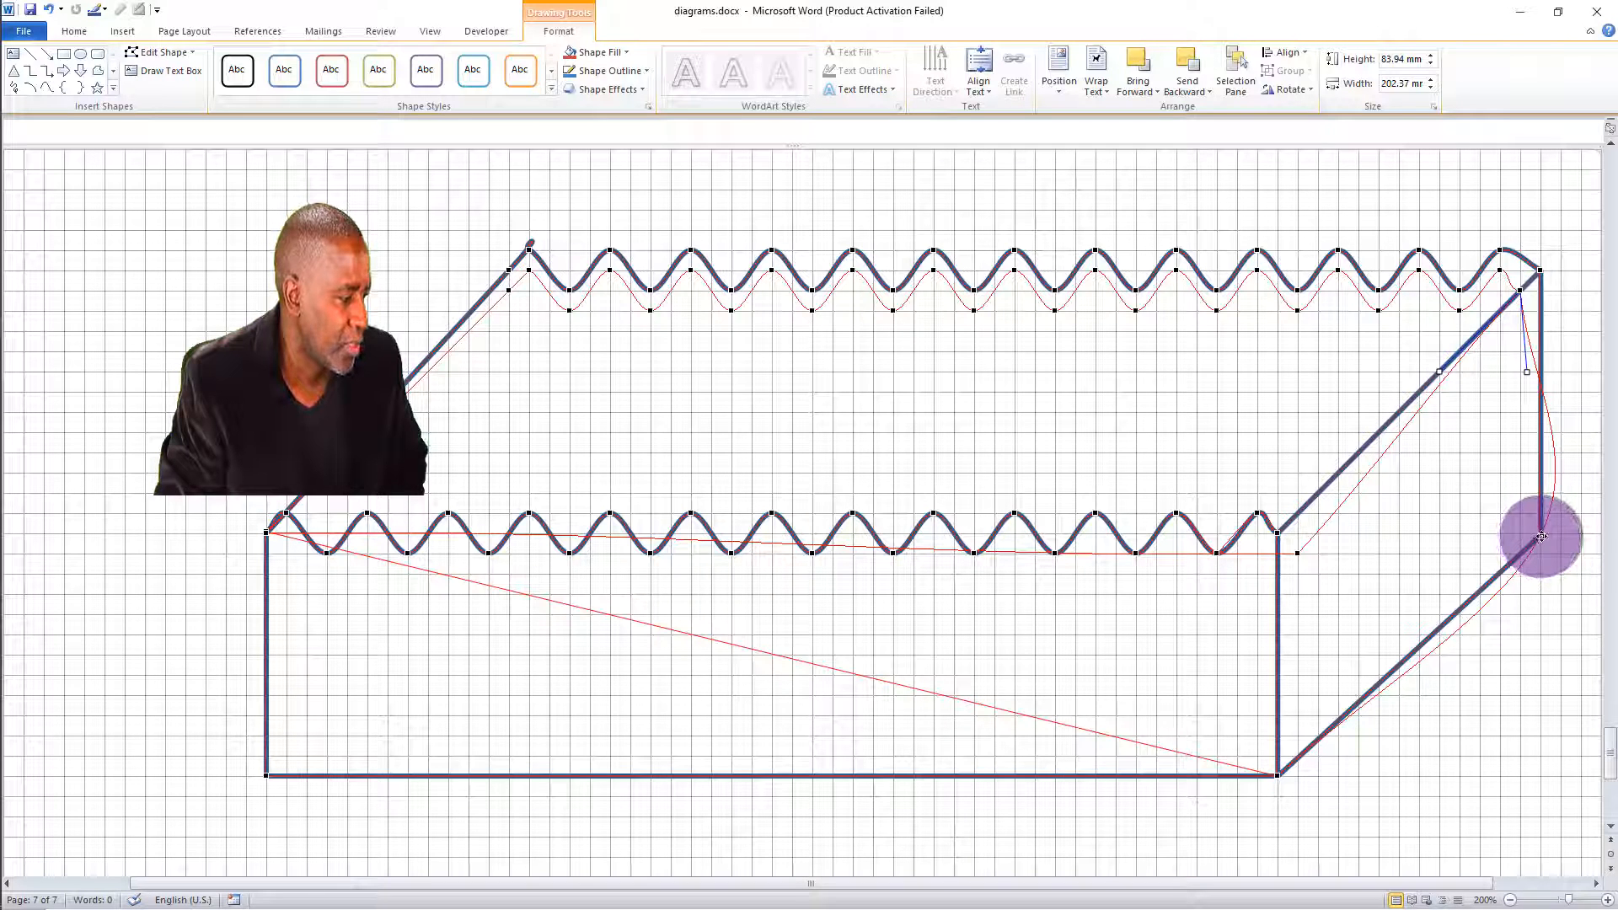
# Step: Move the outer lower right back corner one square left and down, and straighten the sloping lower right and front bottom edges
pyautogui.moveTo(1542, 535); pyautogui.dragTo(1525, 550)
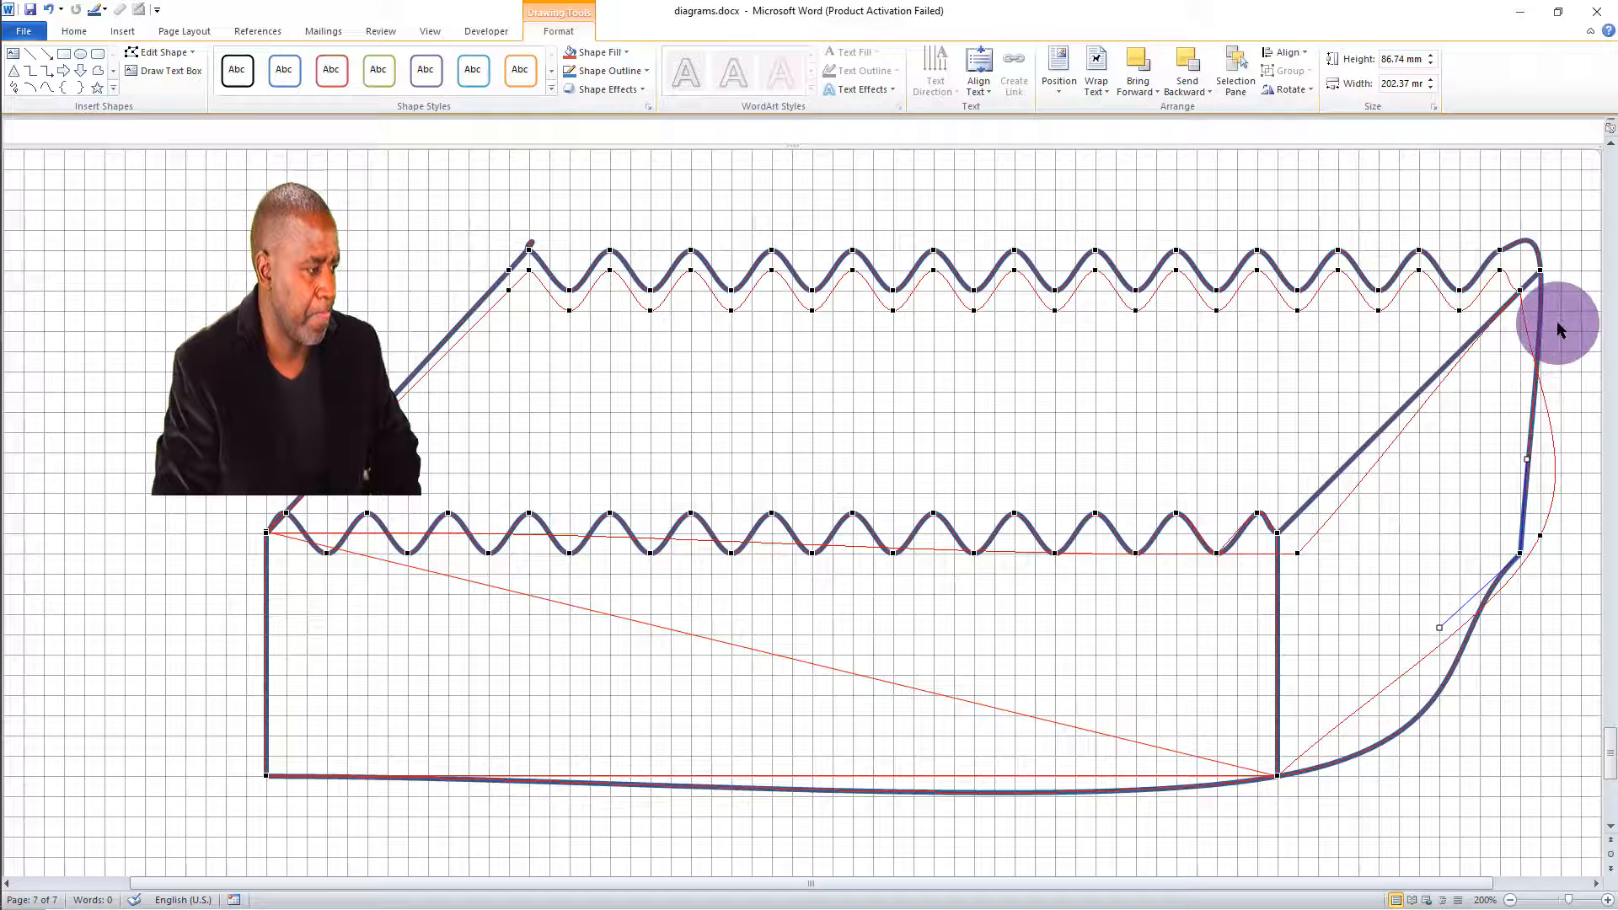
pyautogui.rightClick(1412, 722)
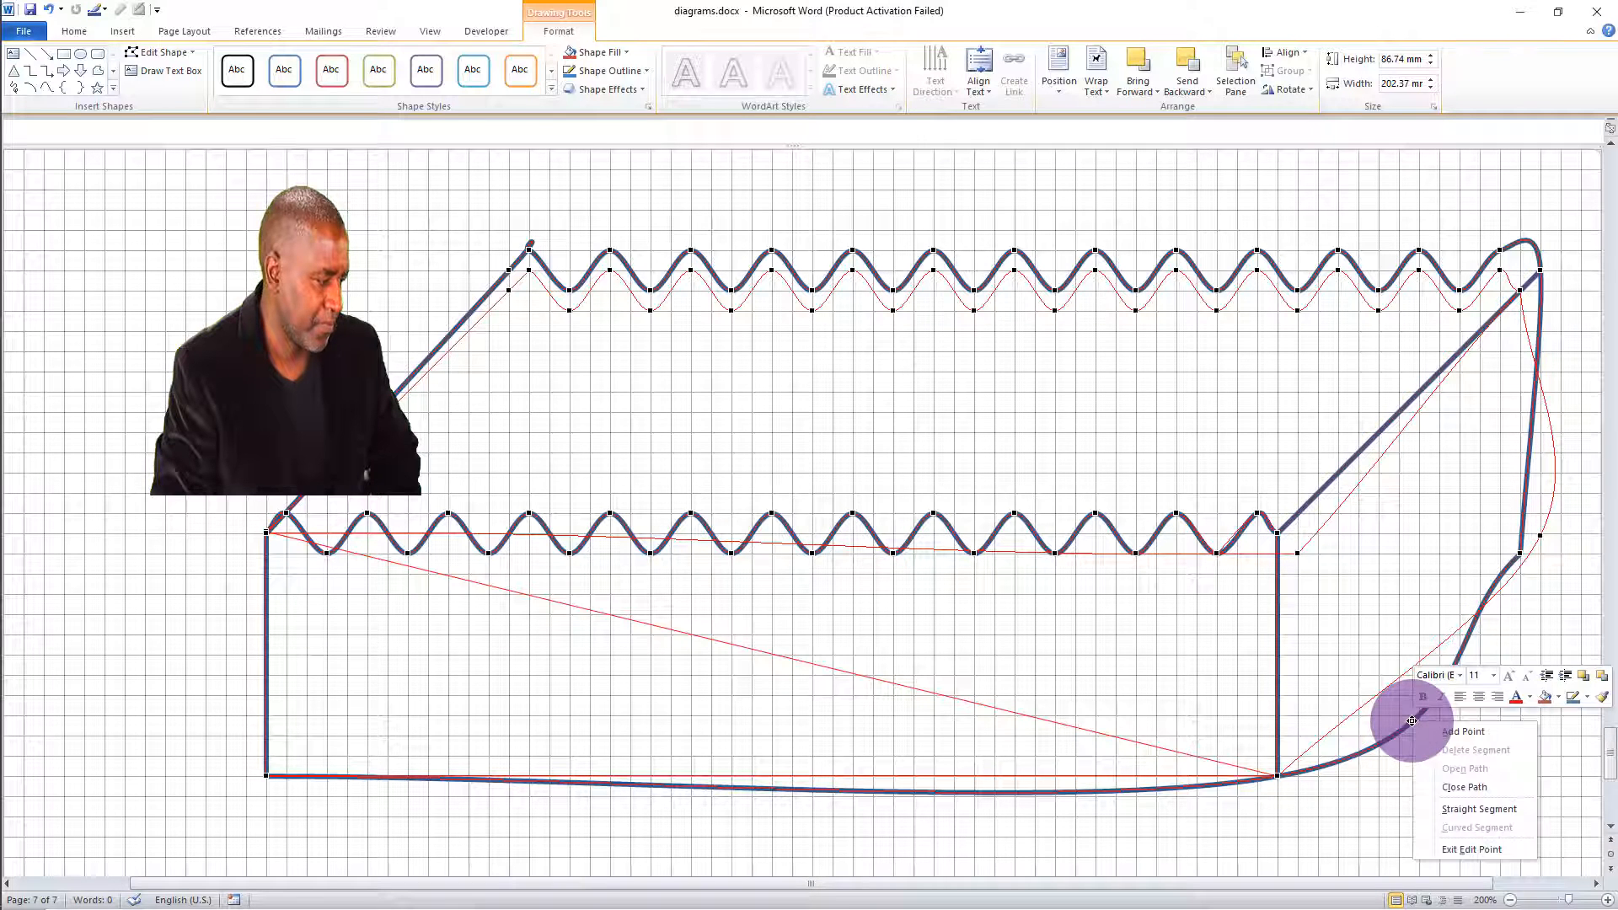
pyautogui.click(1462, 809)
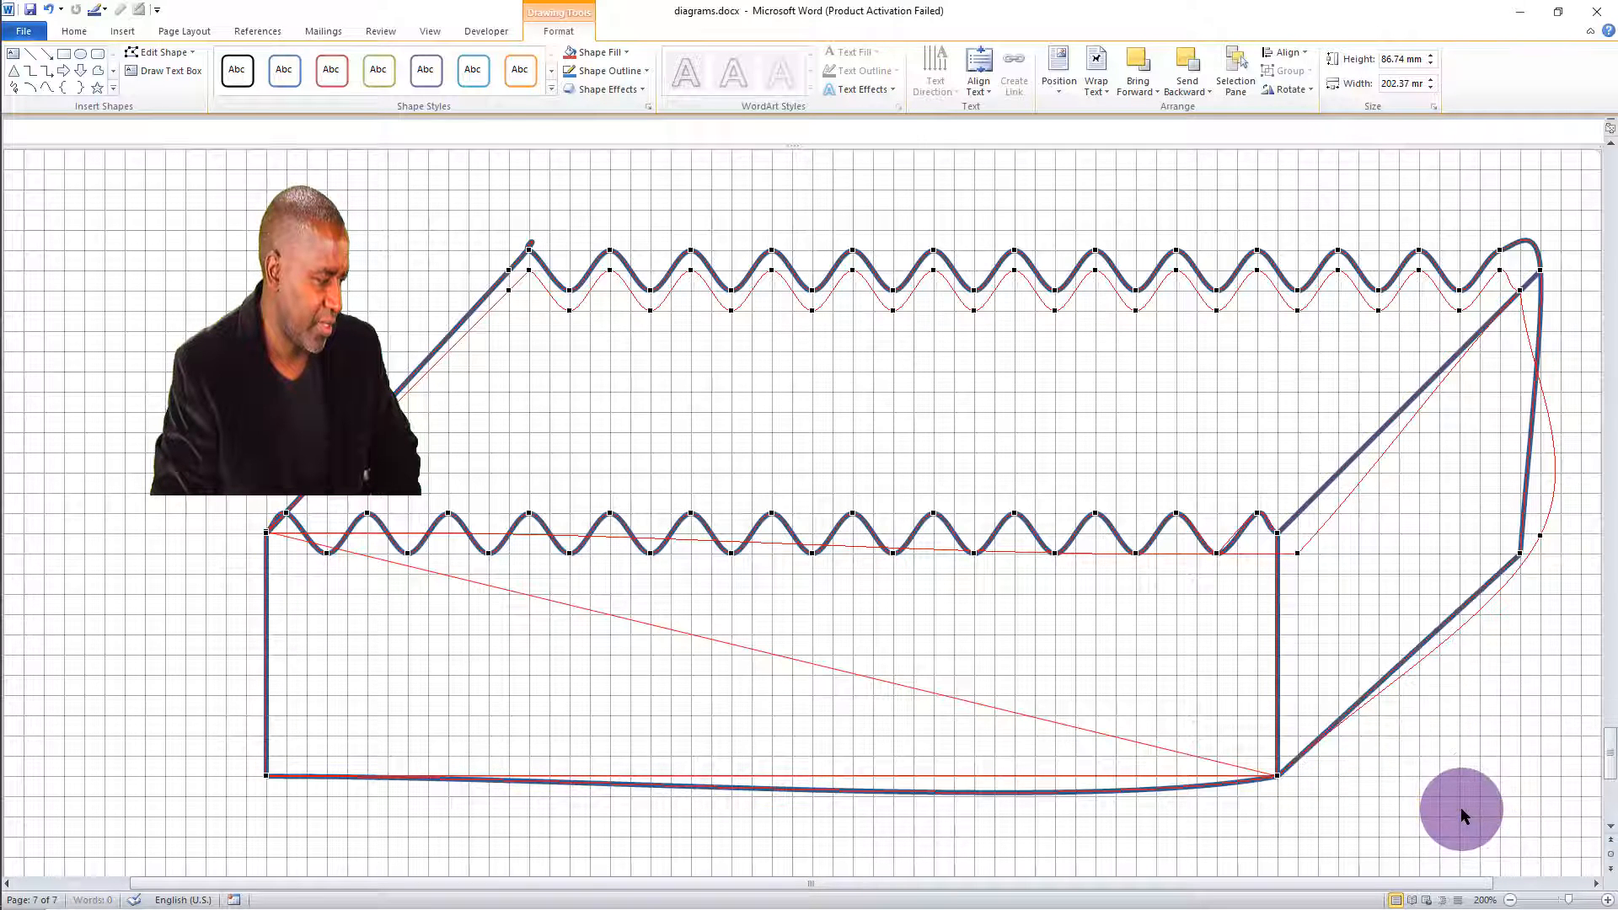
pyautogui.rightClick(929, 793)
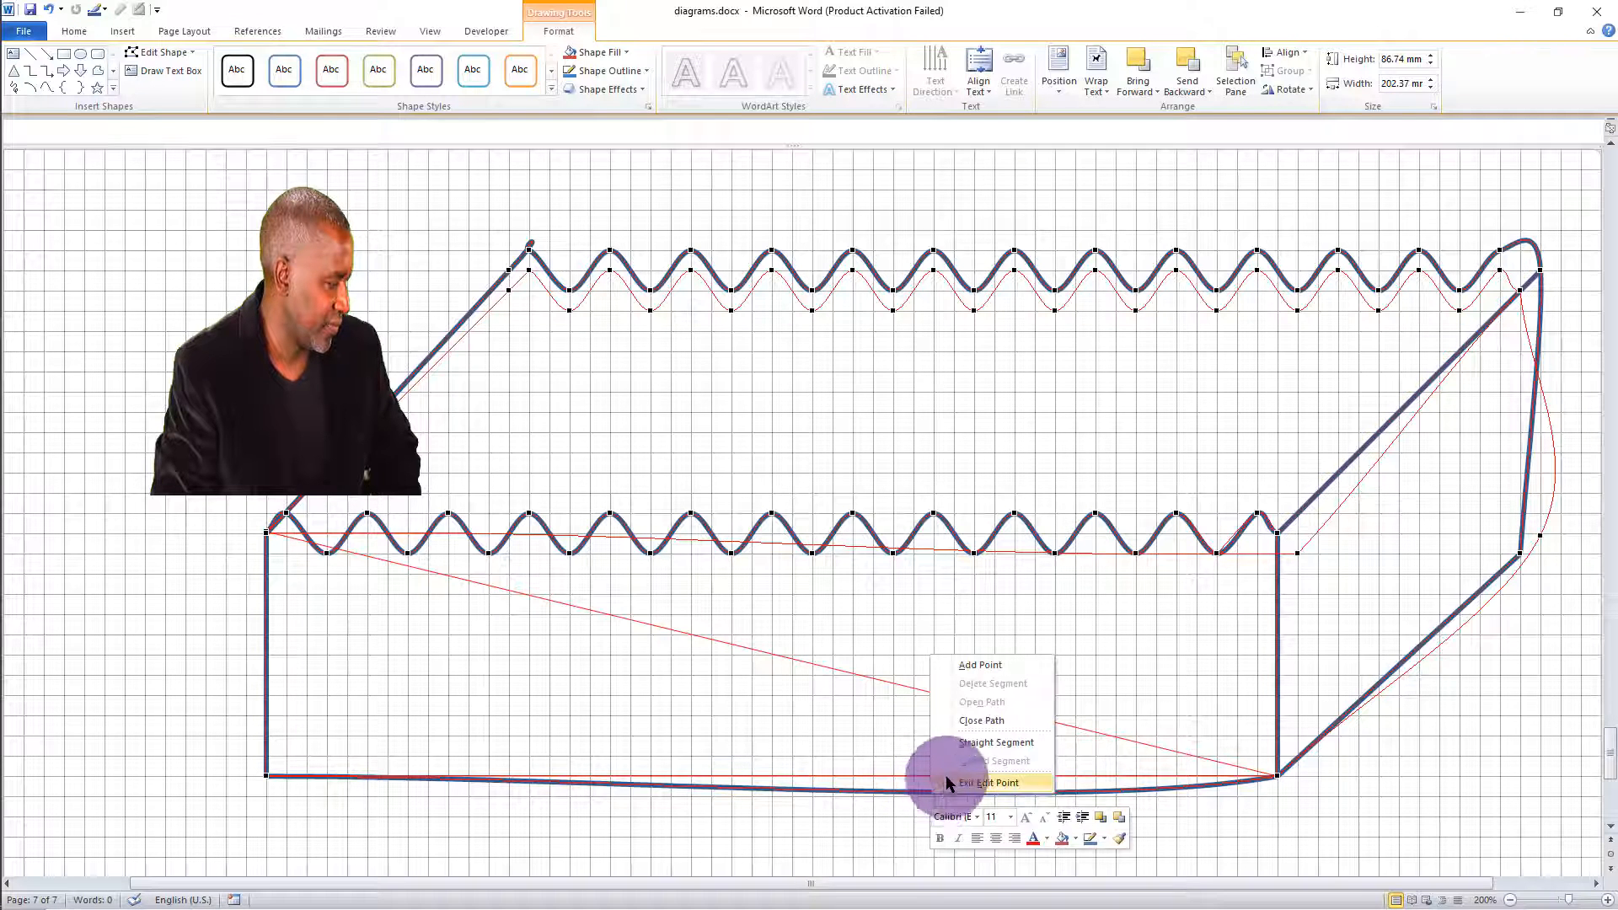
pyautogui.click(964, 745)
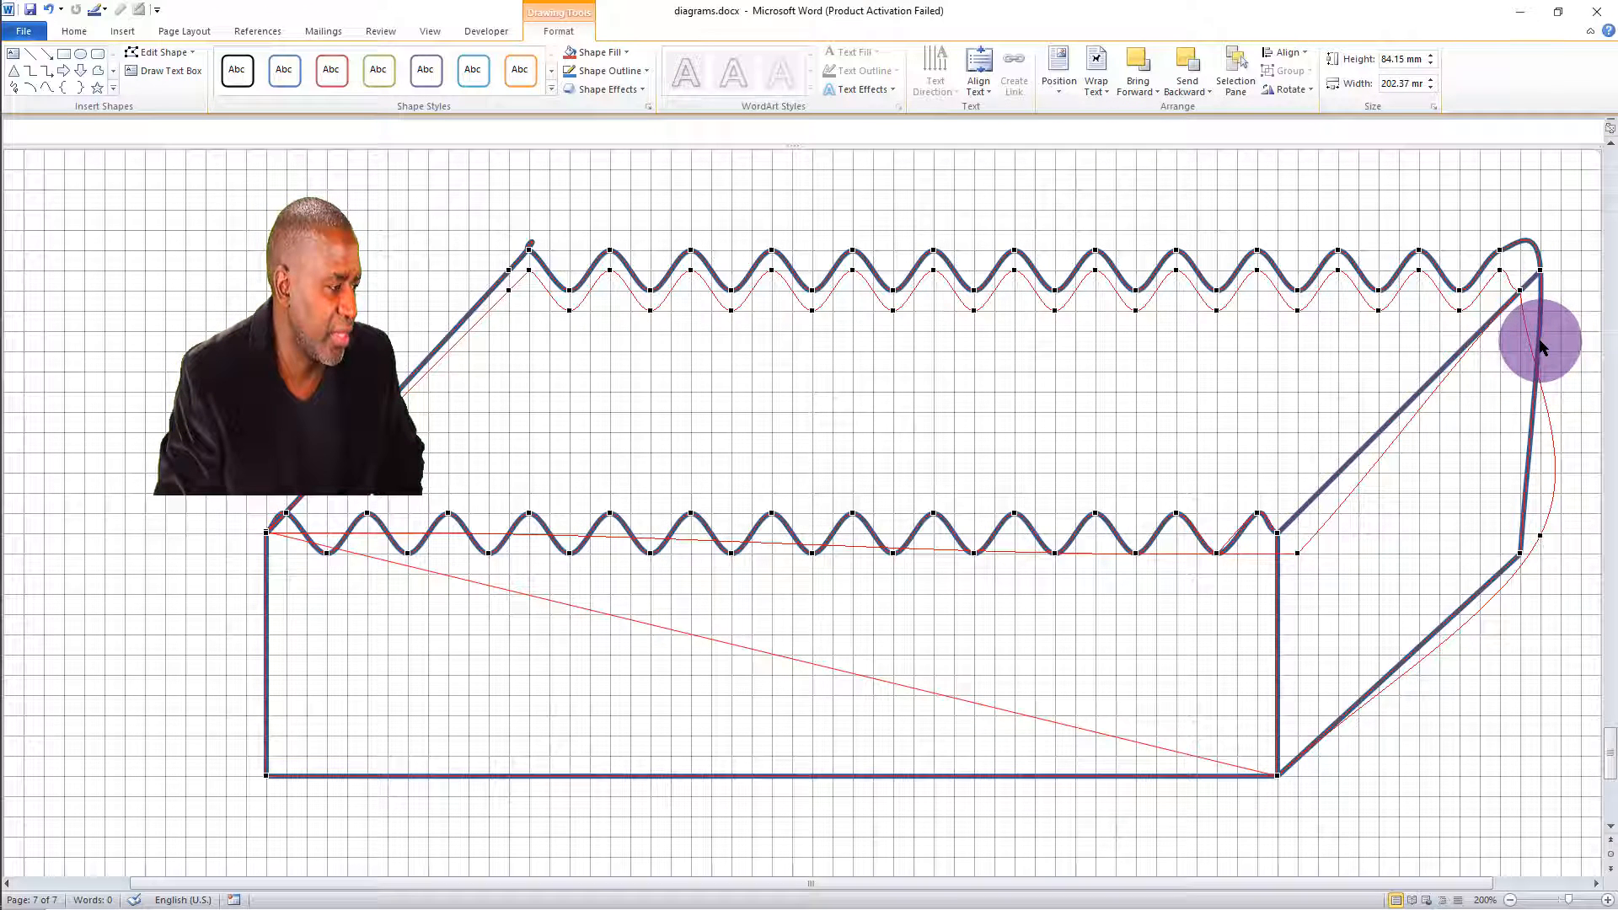
# Step: Move the outer upper right back corner one square left and down onto the inner corner, and straighten the inner right vertical edge
pyautogui.moveTo(1540, 271); pyautogui.dragTo(1535, 369)
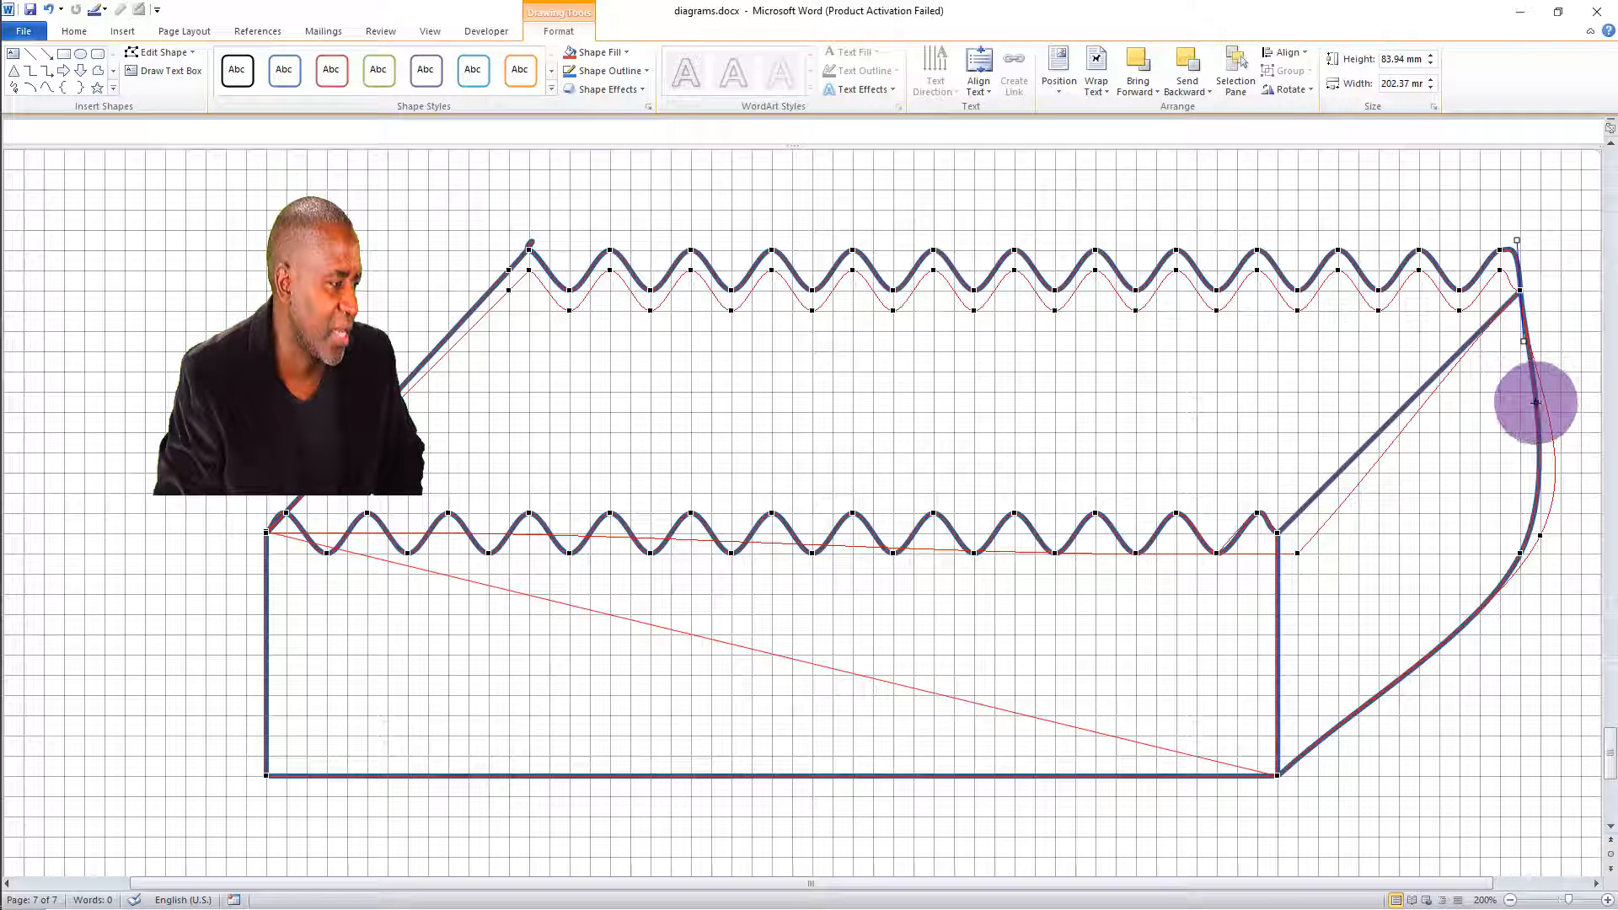
pyautogui.rightClick(1539, 418)
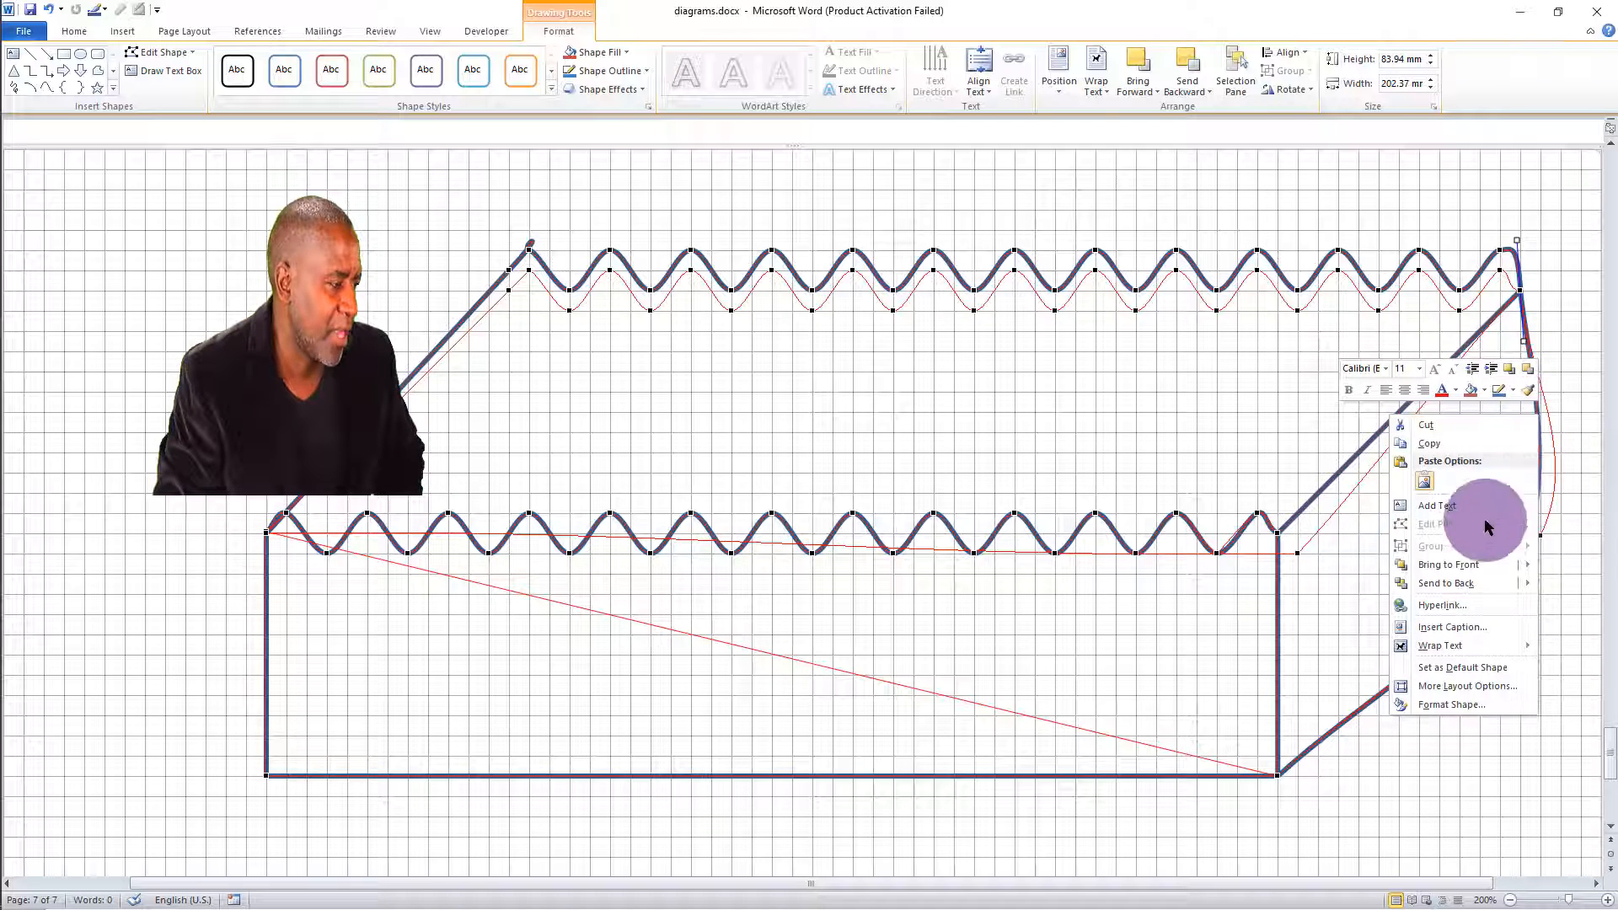
pyautogui.click(1554, 470)
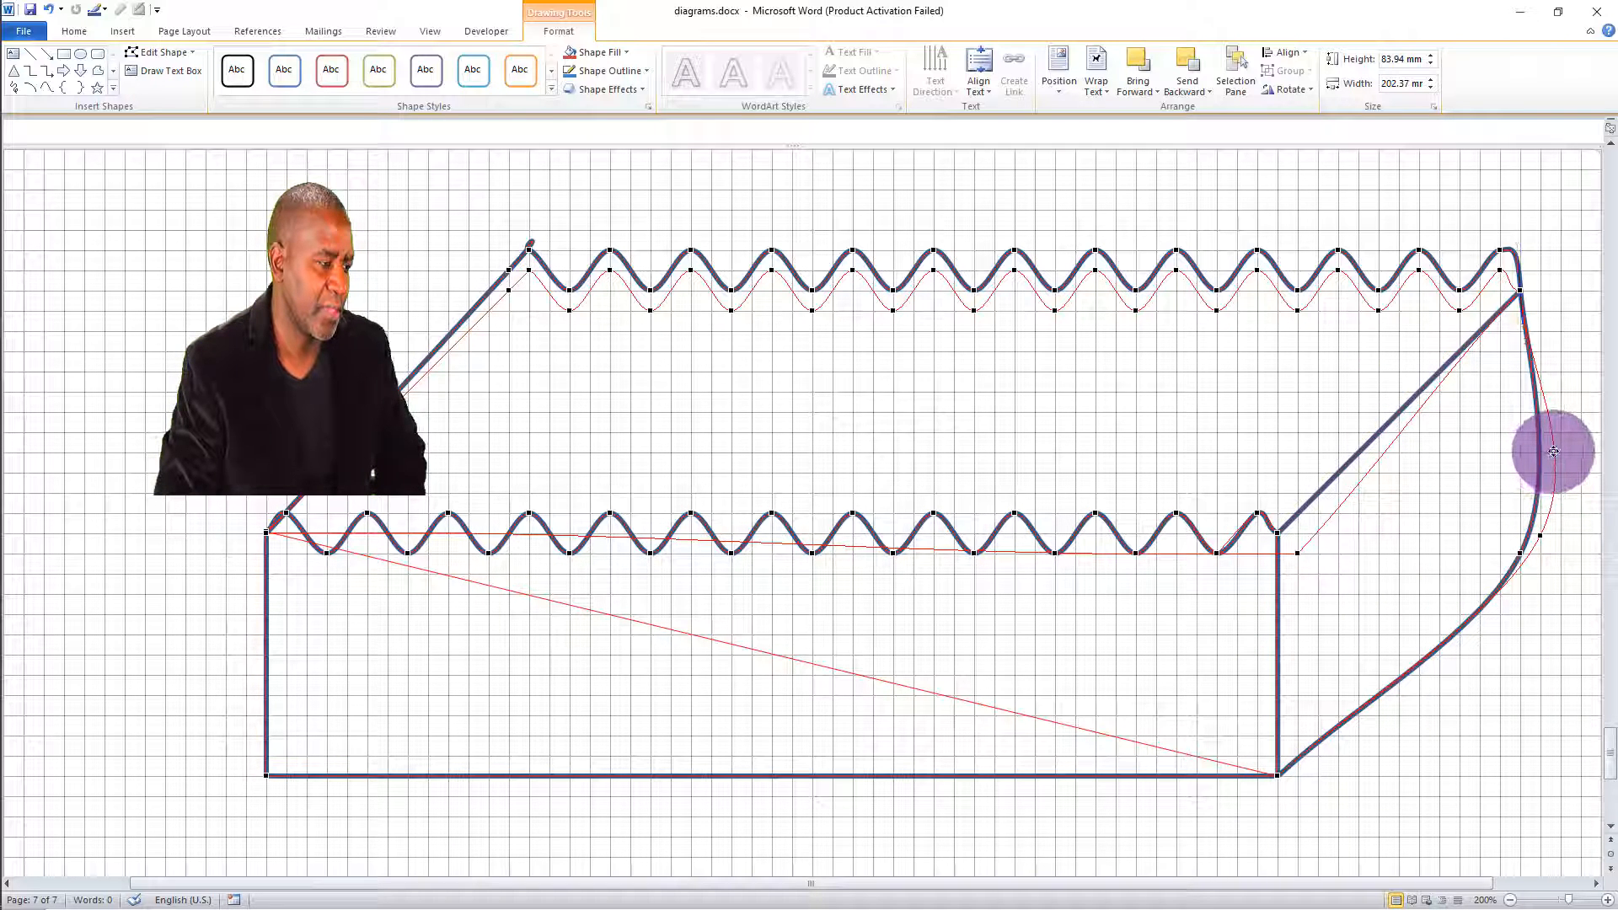
pyautogui.rightClick(1554, 450)
pyautogui.click(1496, 535)
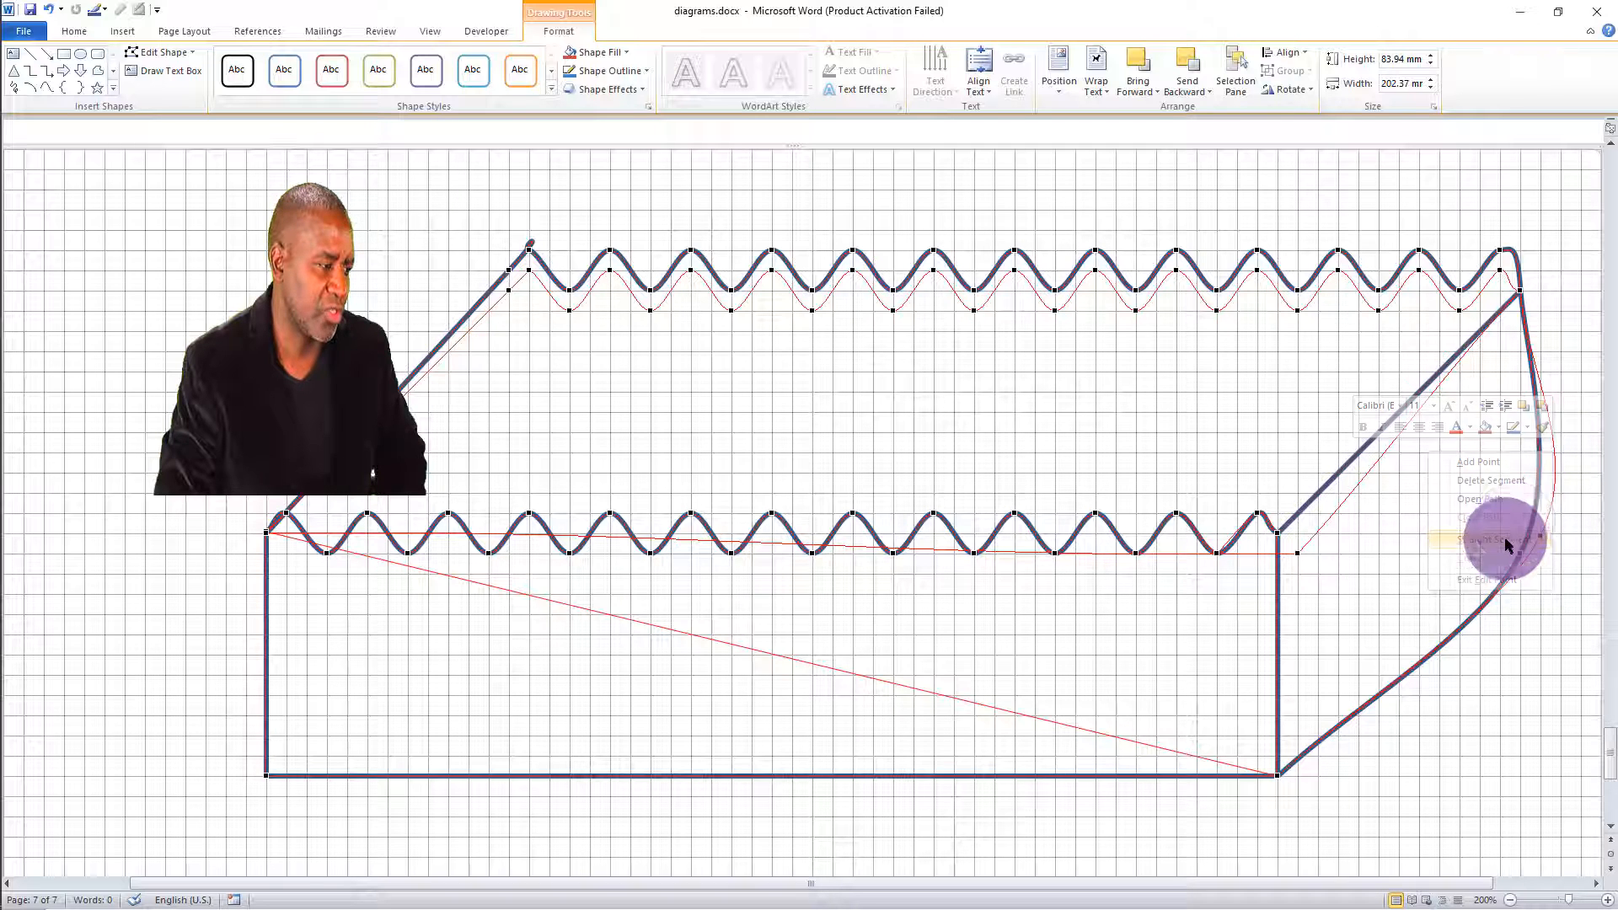
# Step: Move the outer lower right back corner one square left and down, and straighten the sloping lower right and vertical back right edges
pyautogui.moveTo(1543, 437); pyautogui.dragTo(1467, 622)
pyautogui.rightClick(1467, 622)
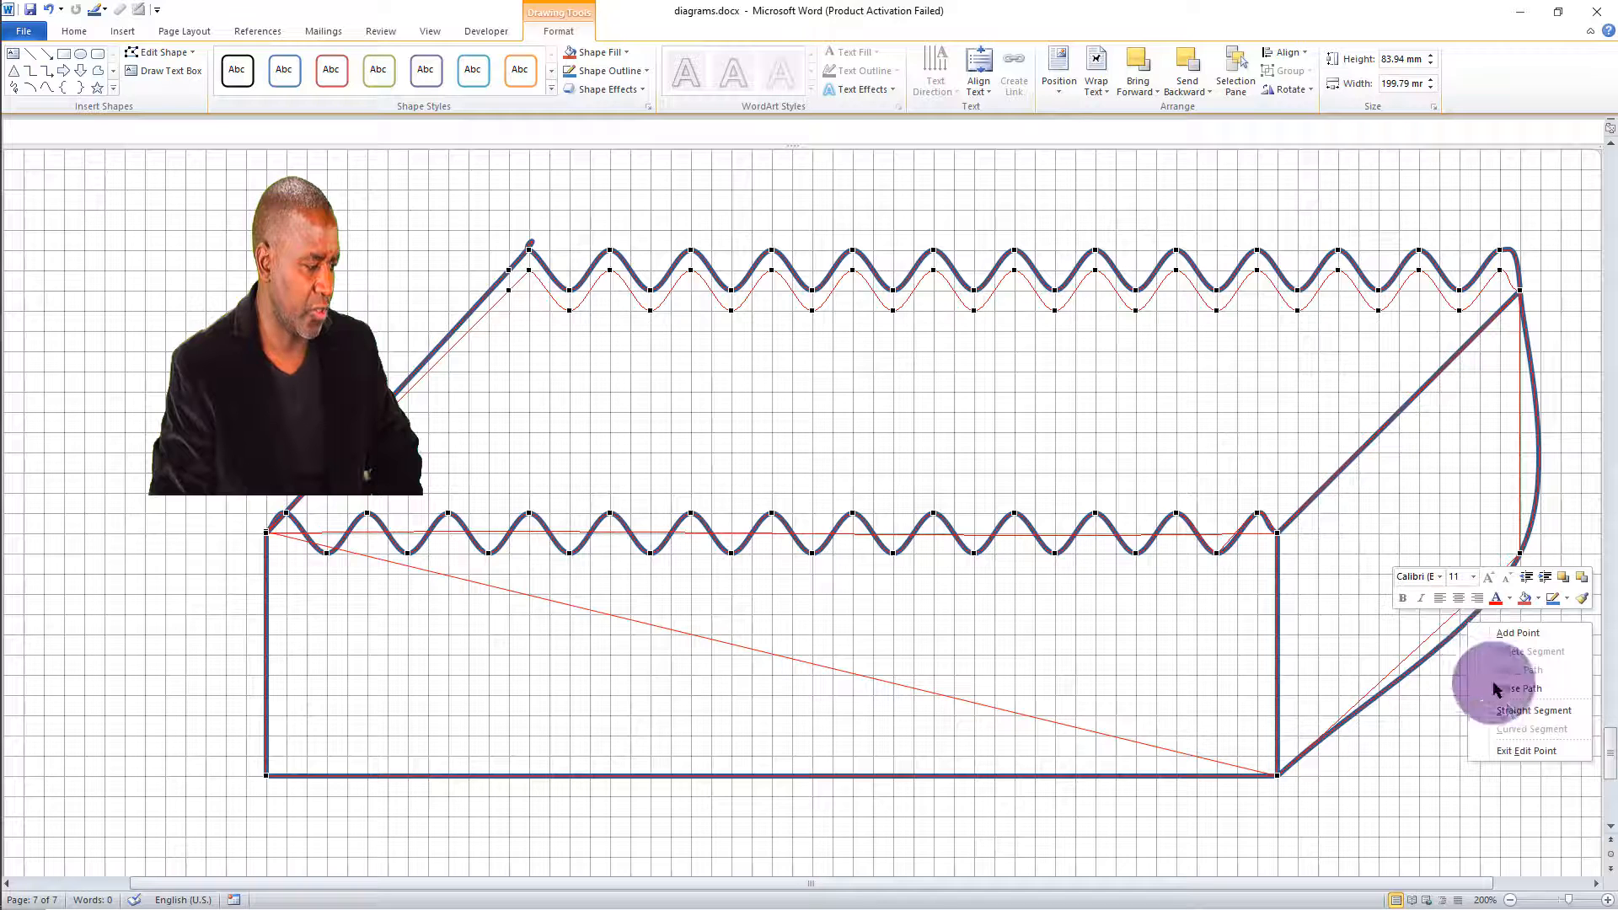
pyautogui.click(1509, 701)
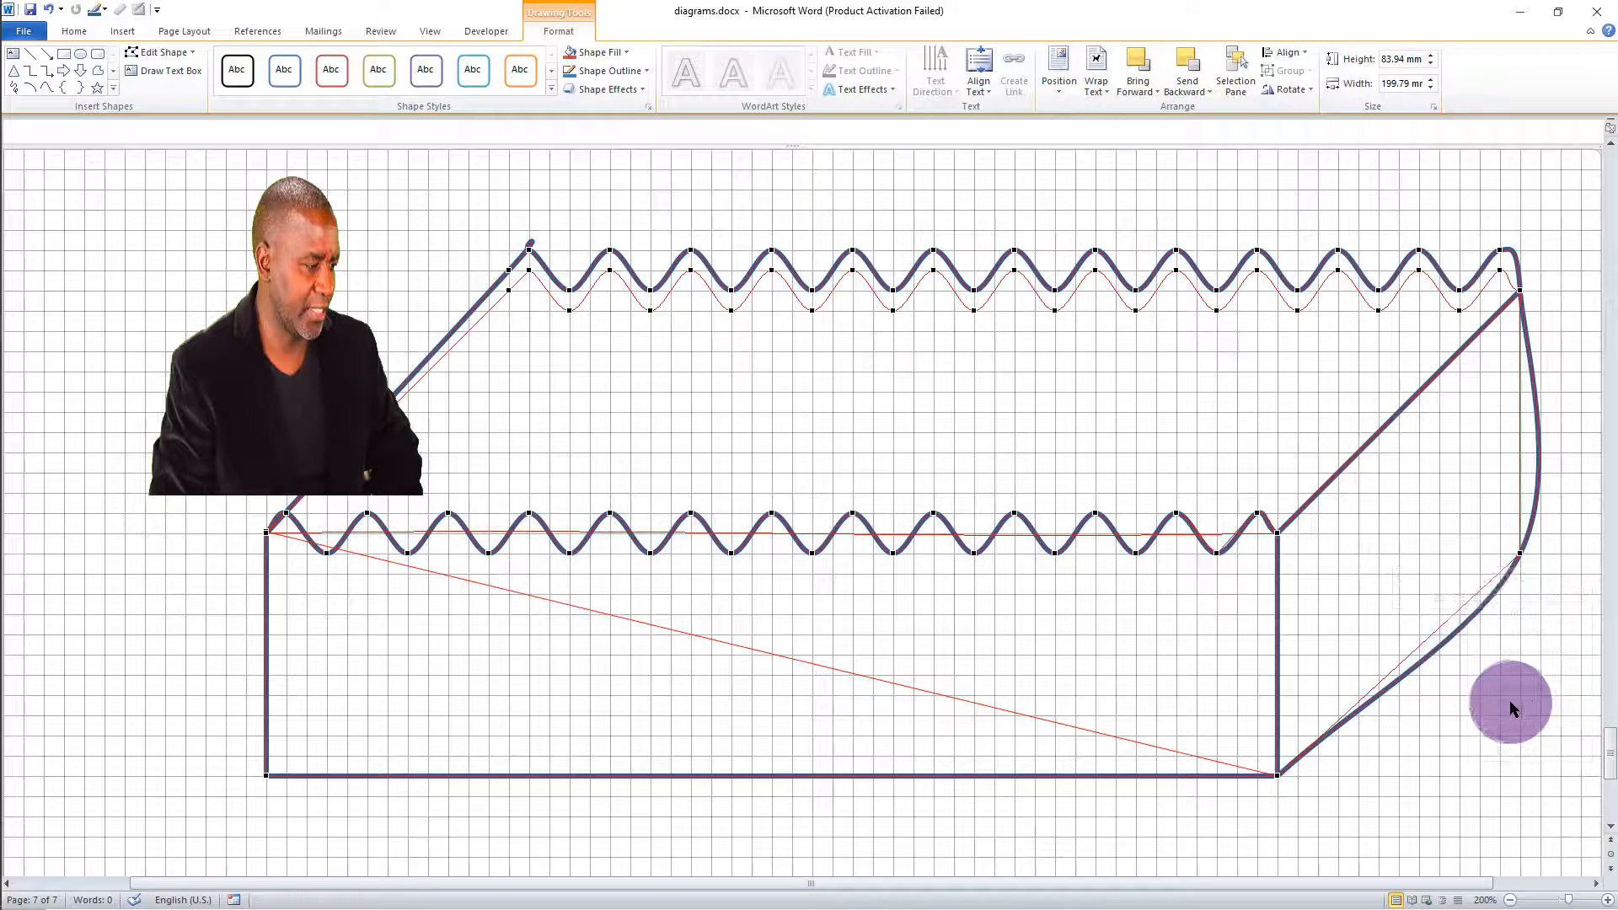
pyautogui.rightClick(1539, 456)
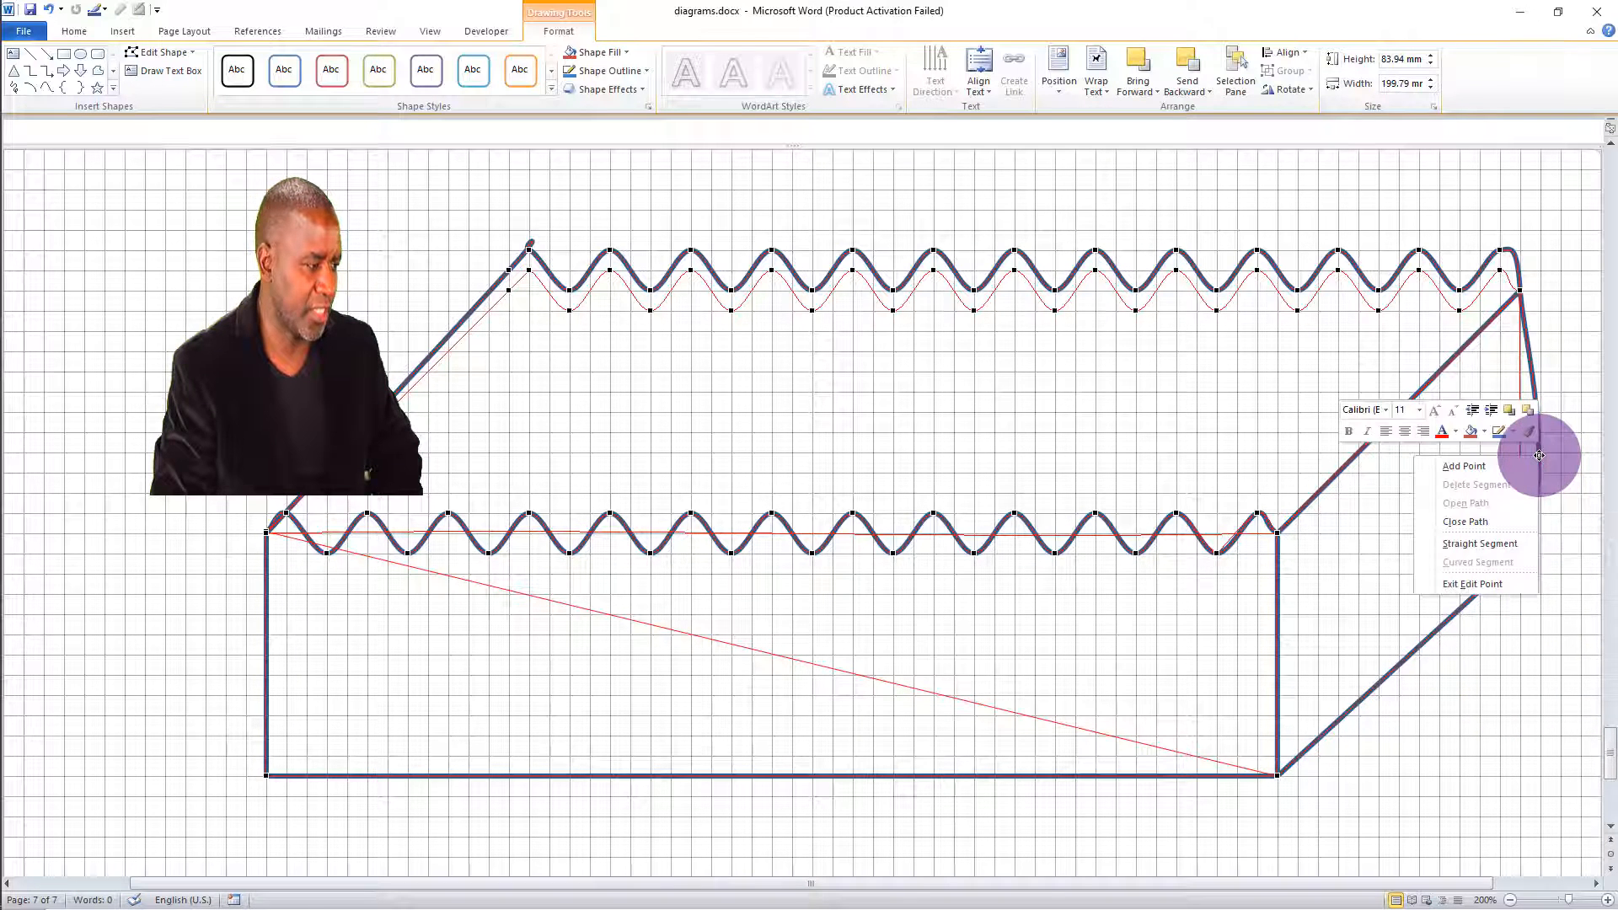
pyautogui.click(1497, 543)
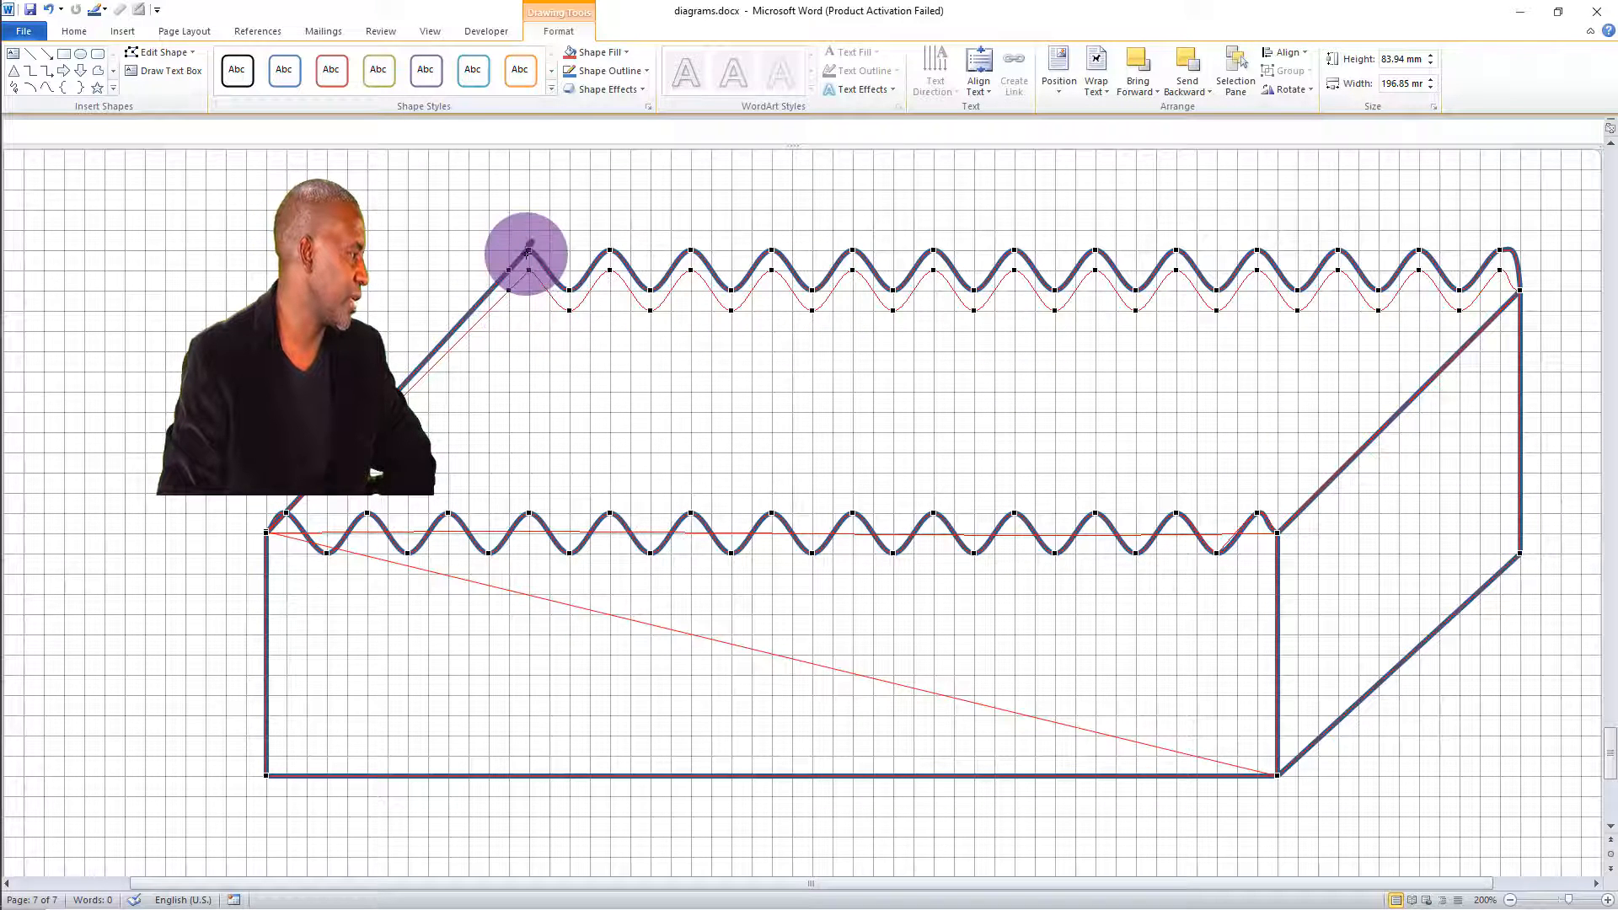
# Step: Move the outer back wave's left end point and first crest one square down onto the inner wave, straightening the short segment between them
pyautogui.moveTo(529, 251); pyautogui.dragTo(546, 227)
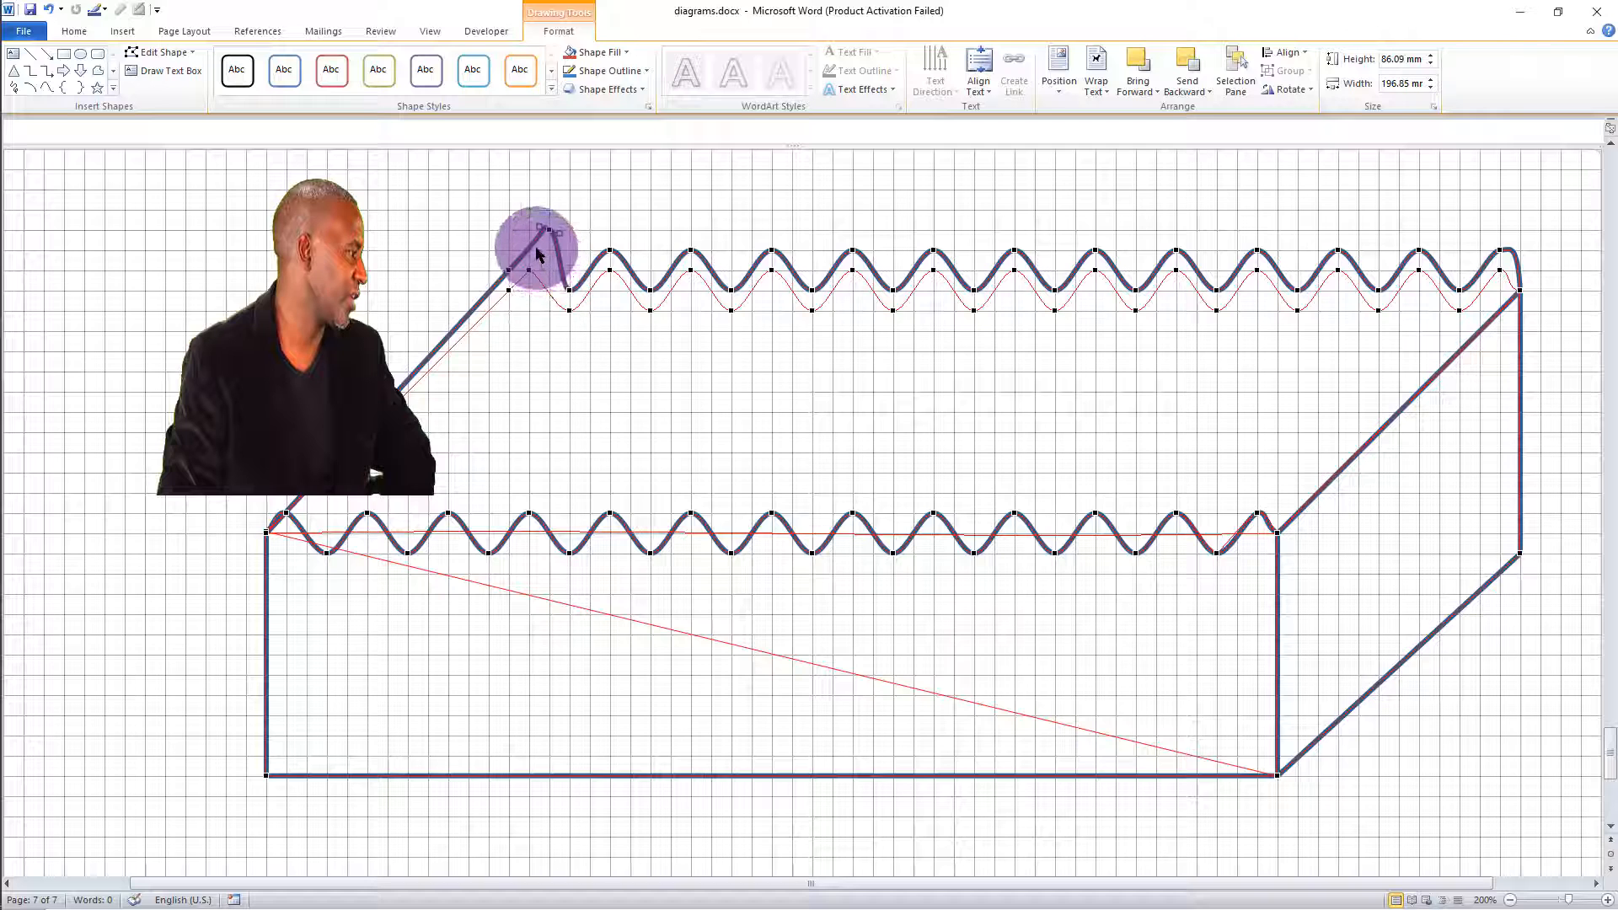
pyautogui.rightClick(531, 245)
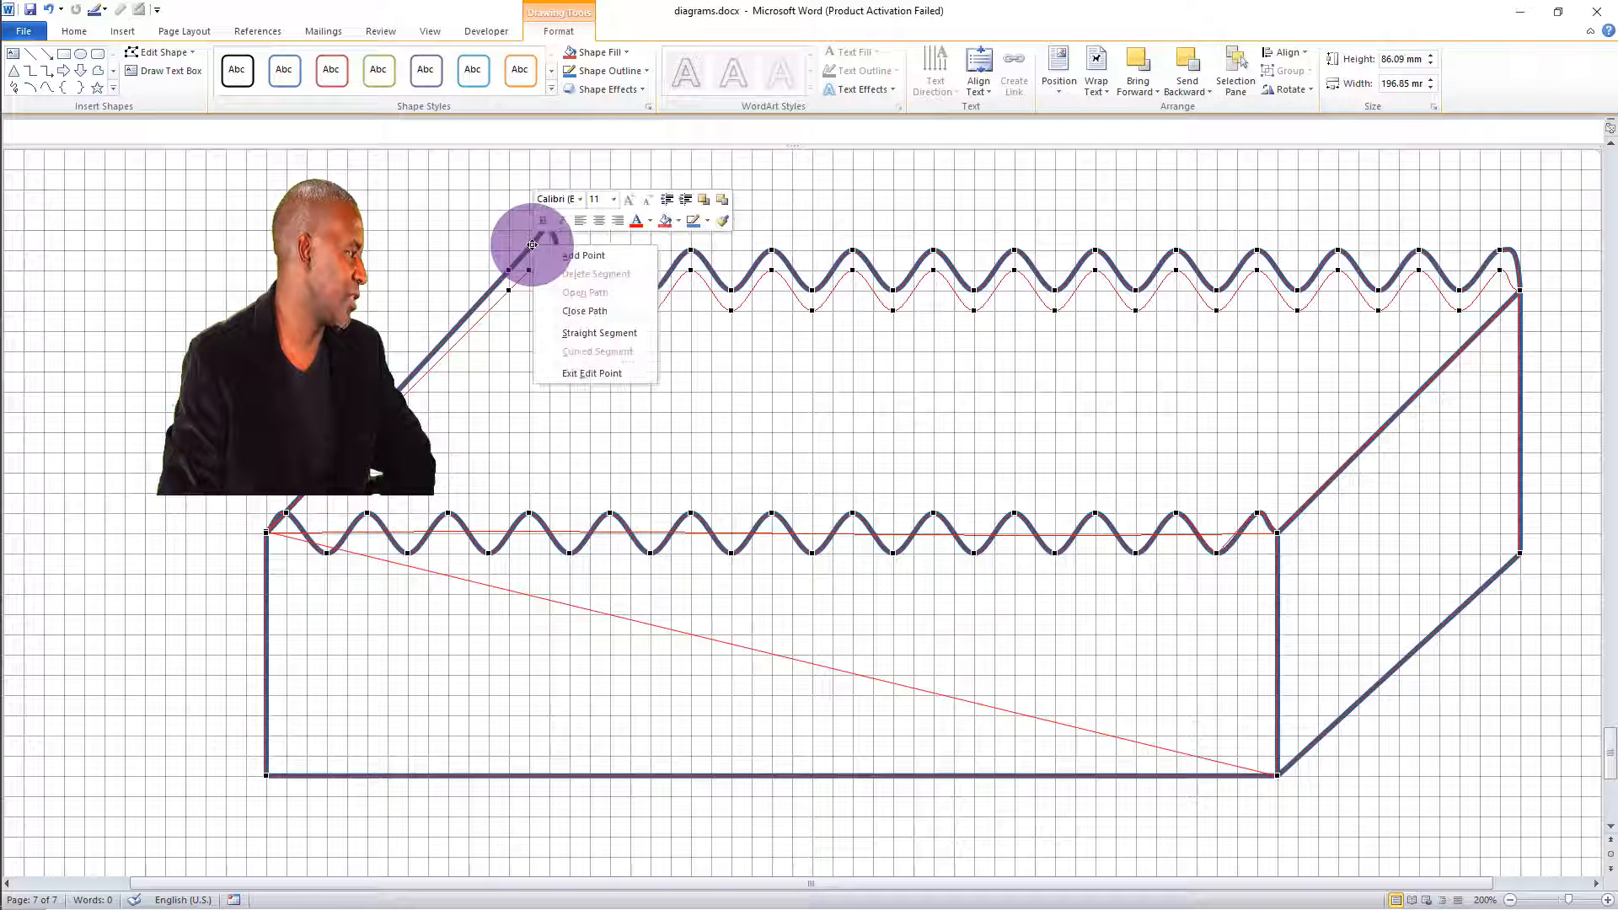
pyautogui.click(595, 333)
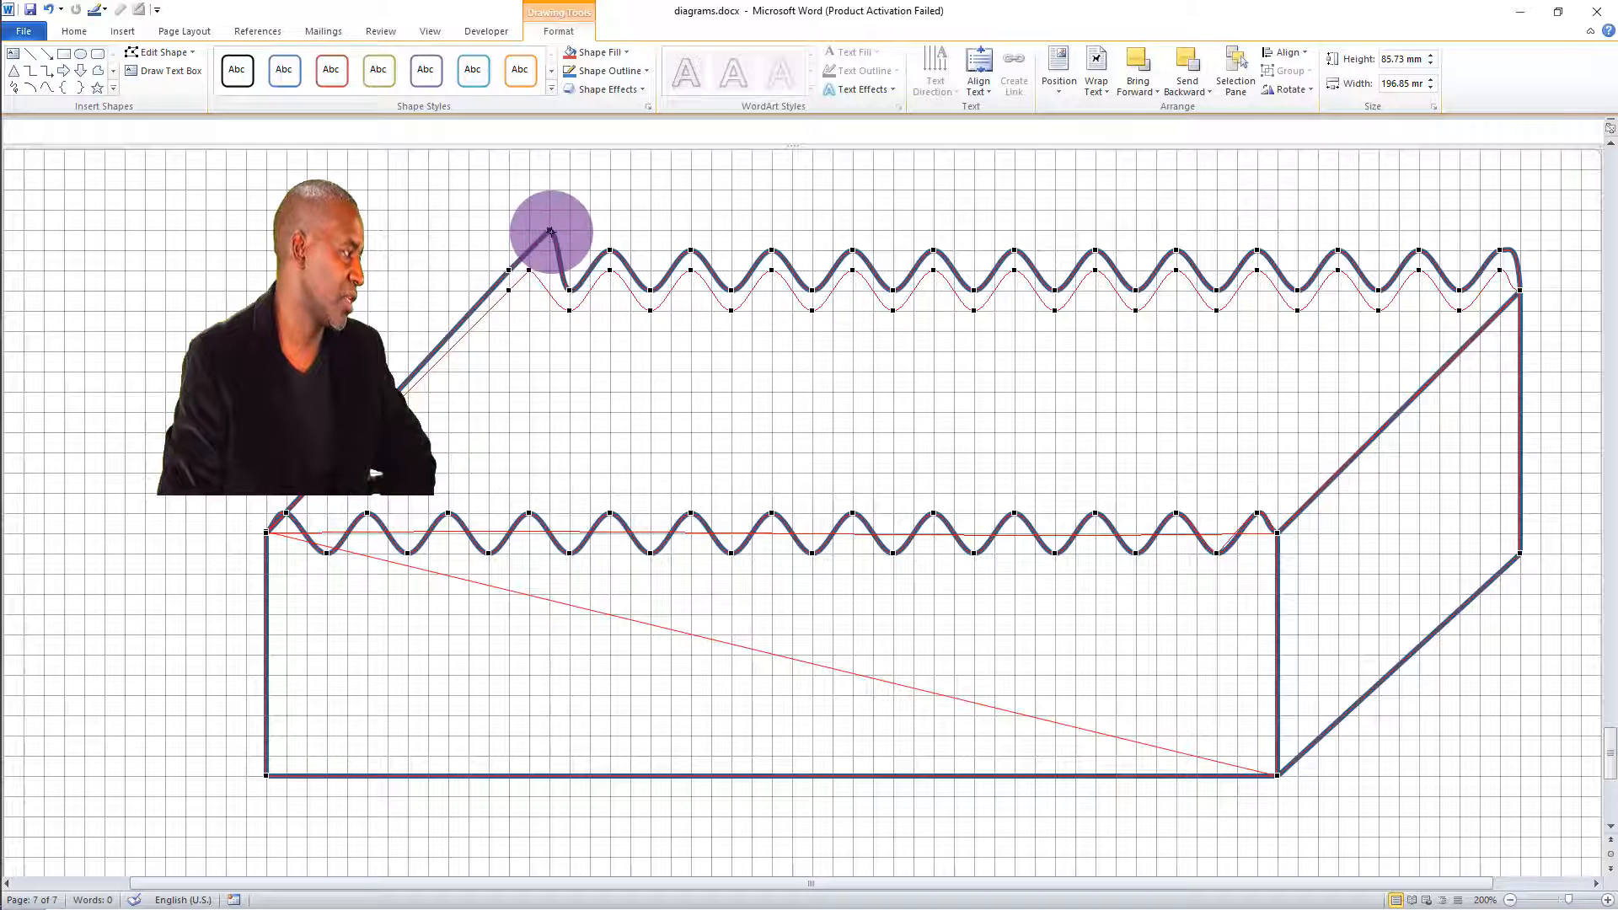
pyautogui.moveTo(551, 232); pyautogui.dragTo(533, 259)
pyautogui.moveTo(531, 269); pyautogui.dragTo(537, 257)
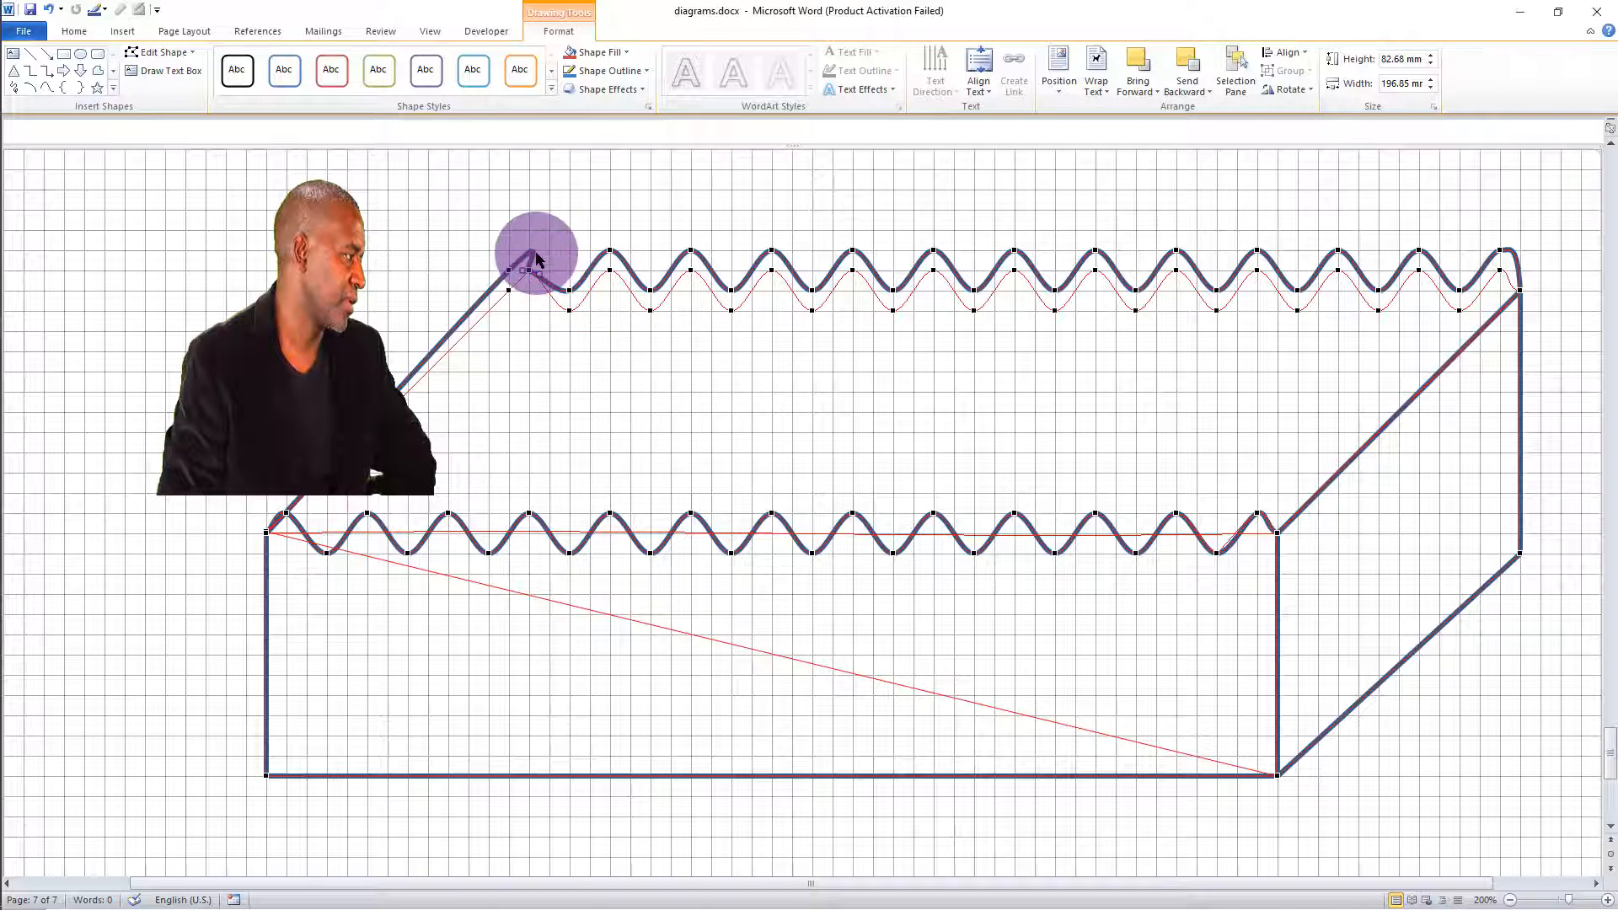
pyautogui.rightClick(532, 253)
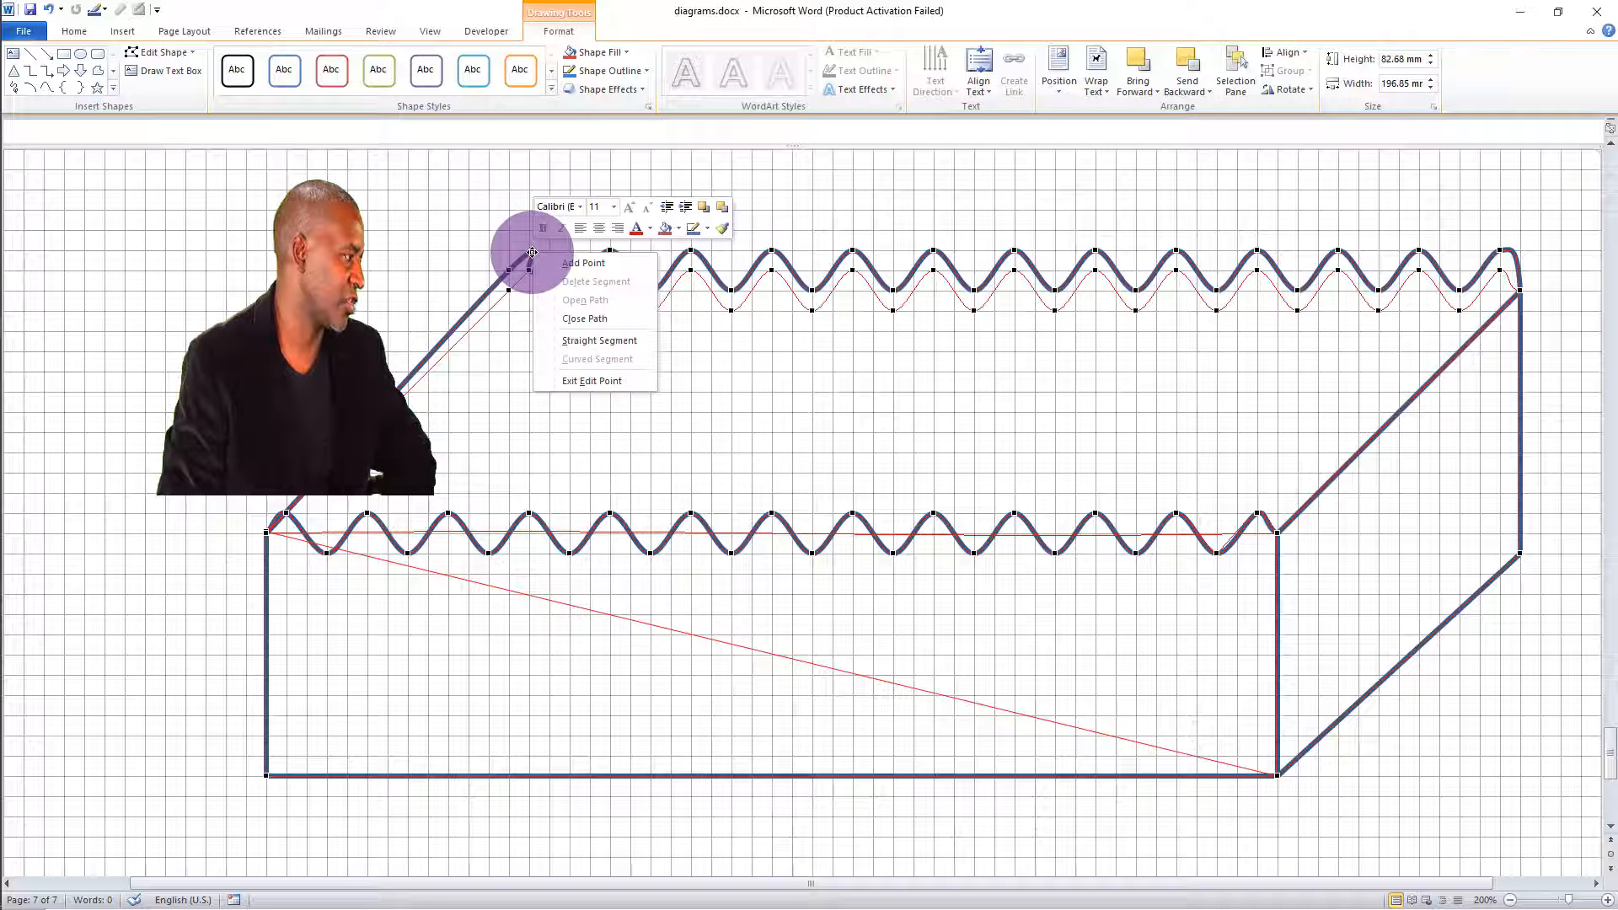
pyautogui.click(582, 340)
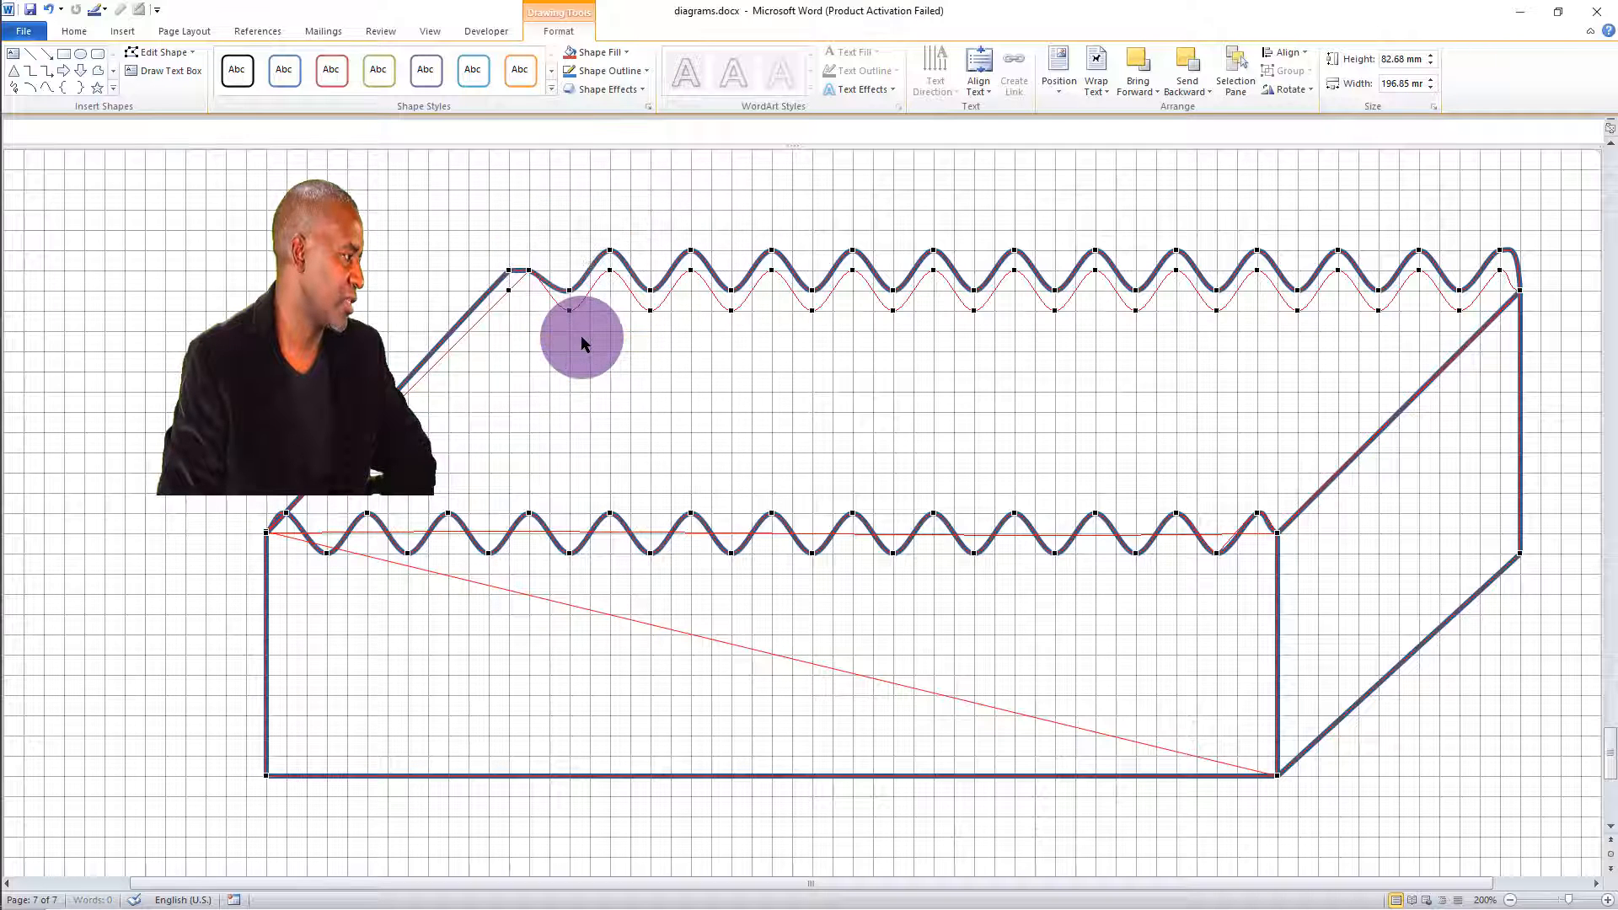
pyautogui.moveTo(573, 316); pyautogui.dragTo(570, 301)
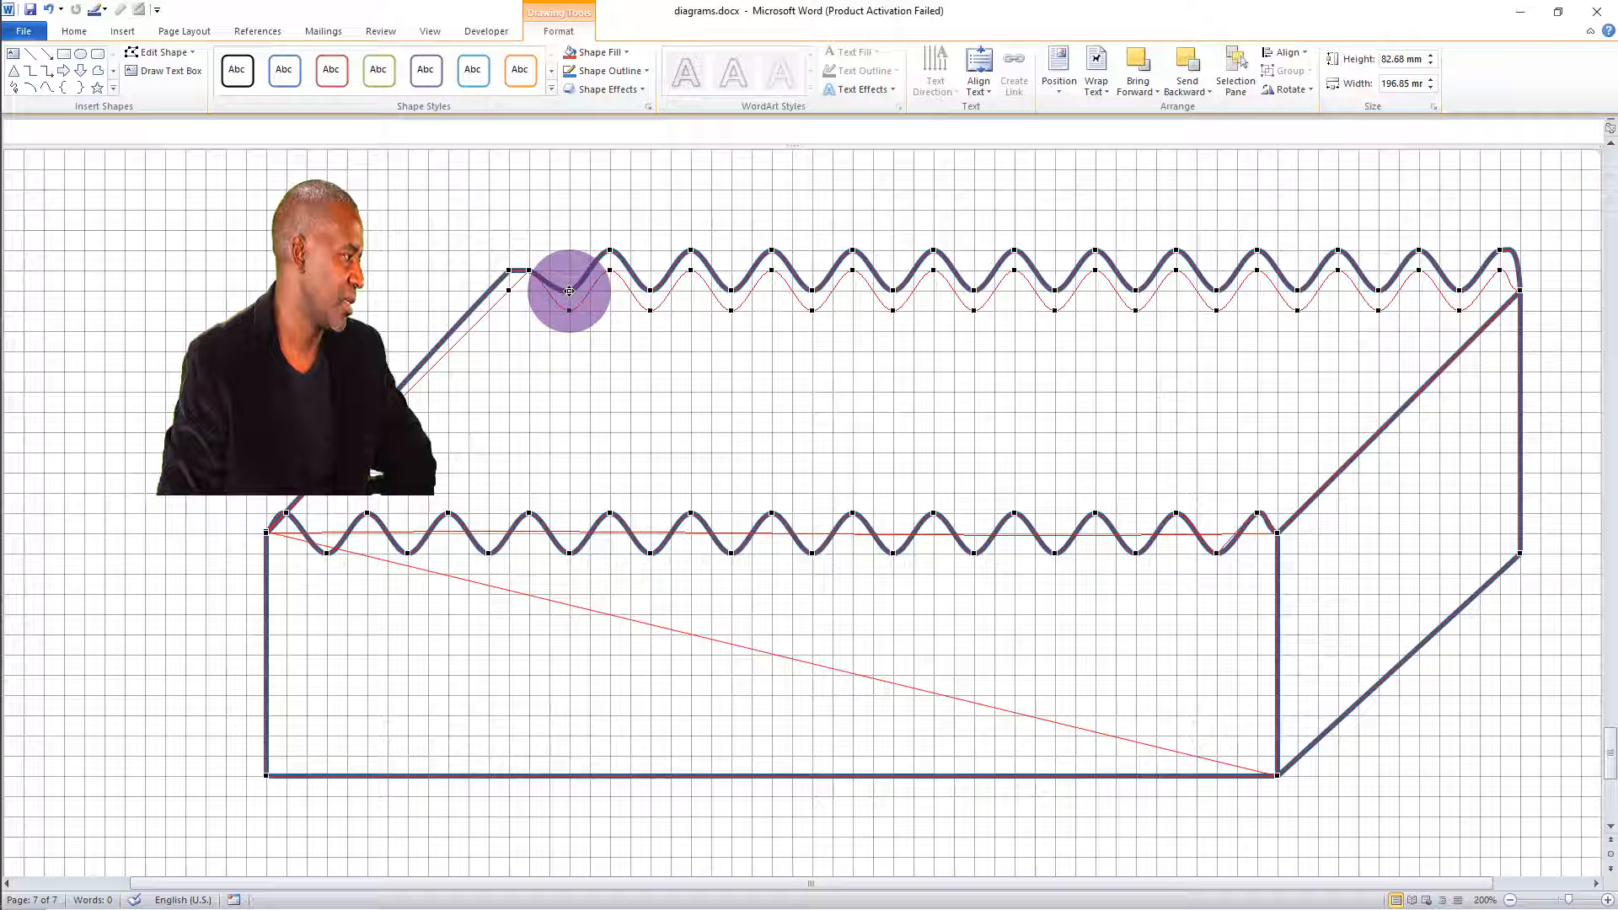
pyautogui.moveTo(570, 291); pyautogui.dragTo(496, 337)
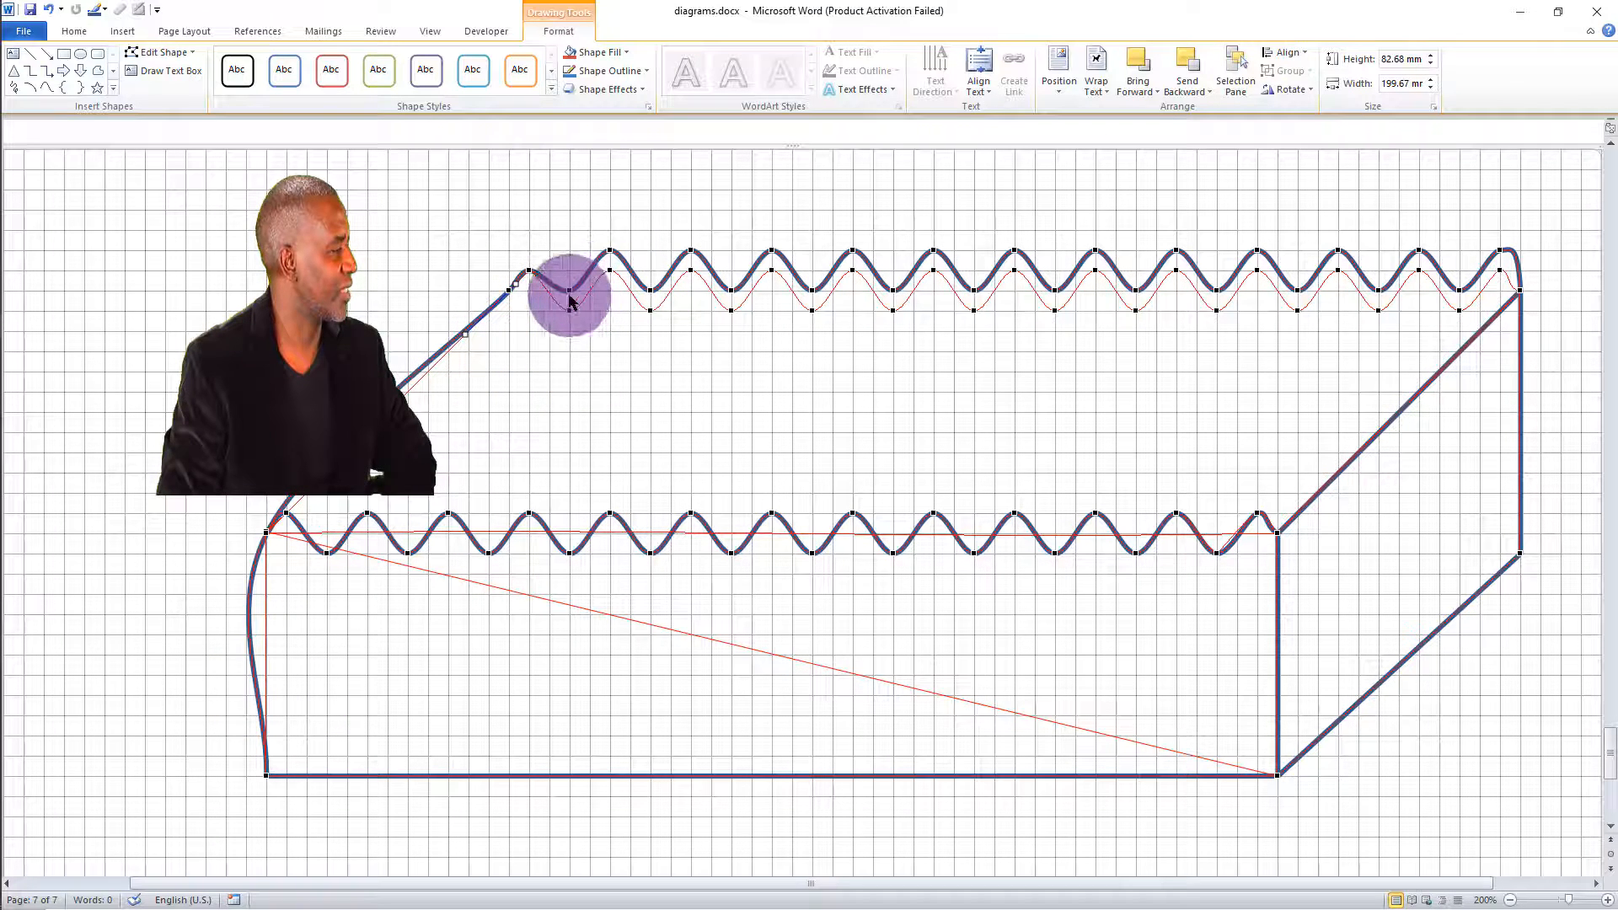
# Step: Move the outer back wave's points one square down onto the inner wave, from the first trough to the second-to-last crest
pyautogui.moveTo(570, 293); pyautogui.dragTo(569, 310)
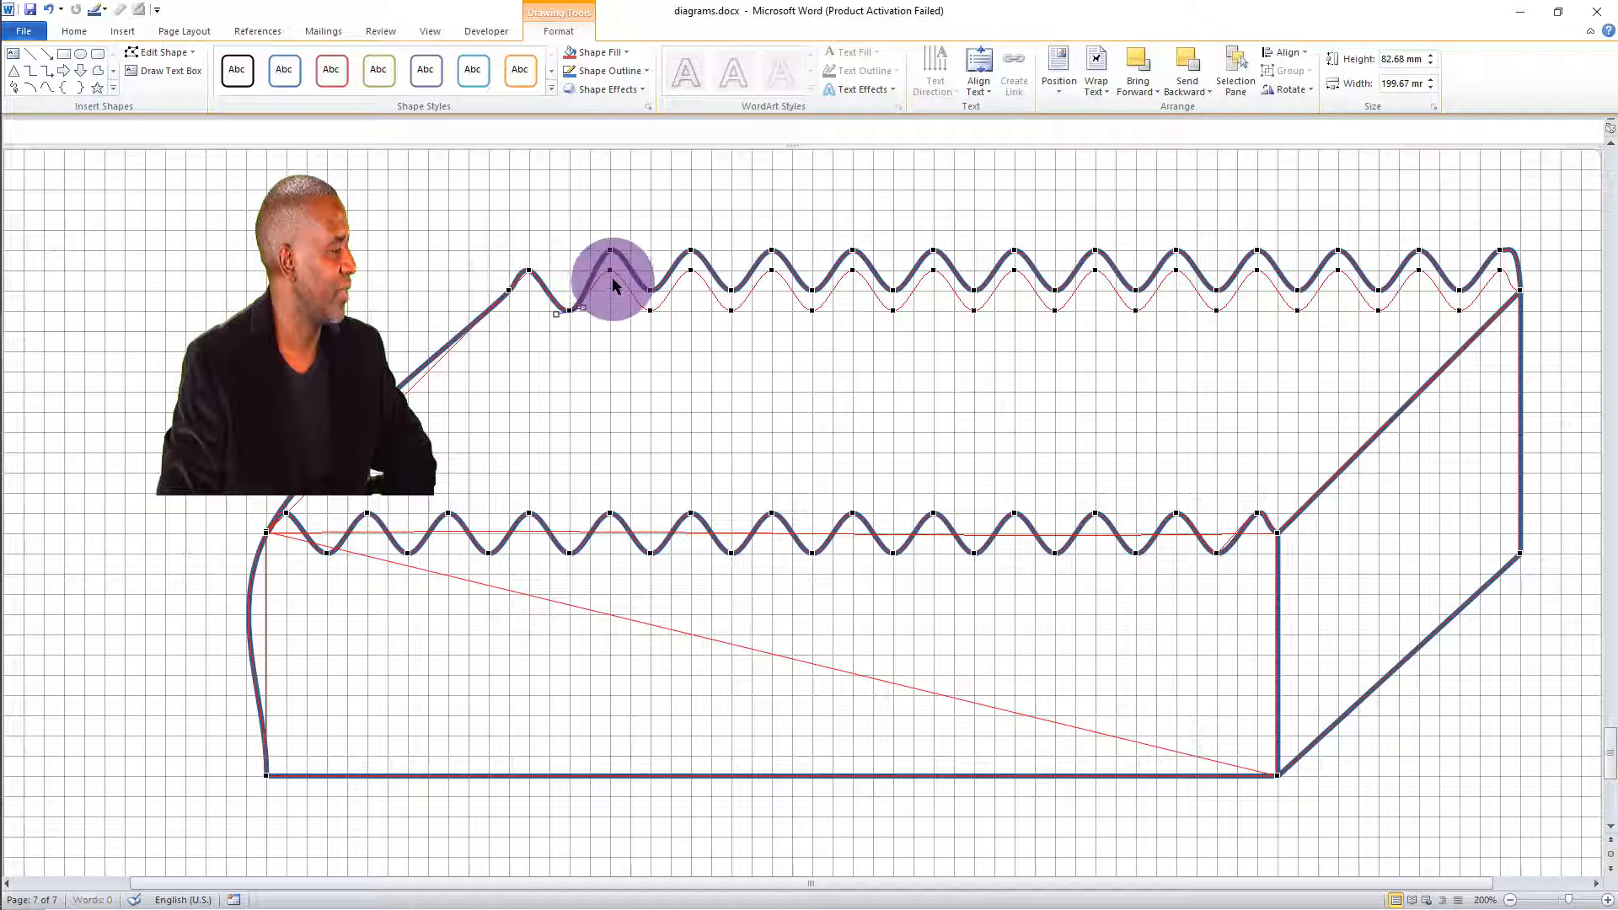
pyautogui.moveTo(611, 253); pyautogui.dragTo(650, 308)
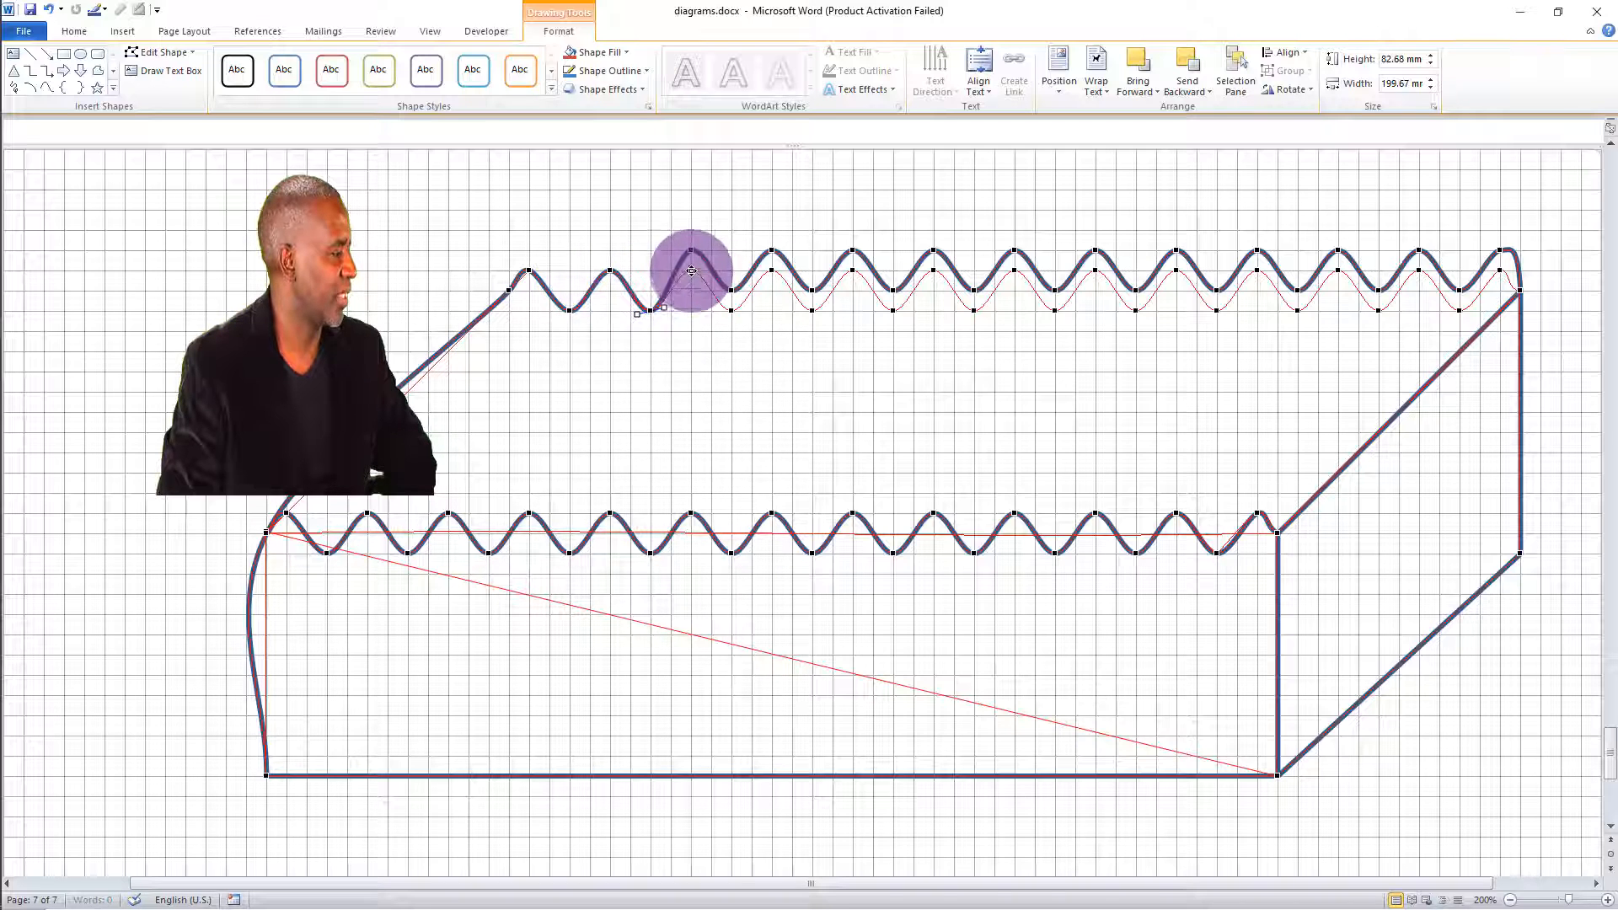
pyautogui.moveTo(691, 251); pyautogui.dragTo(732, 310)
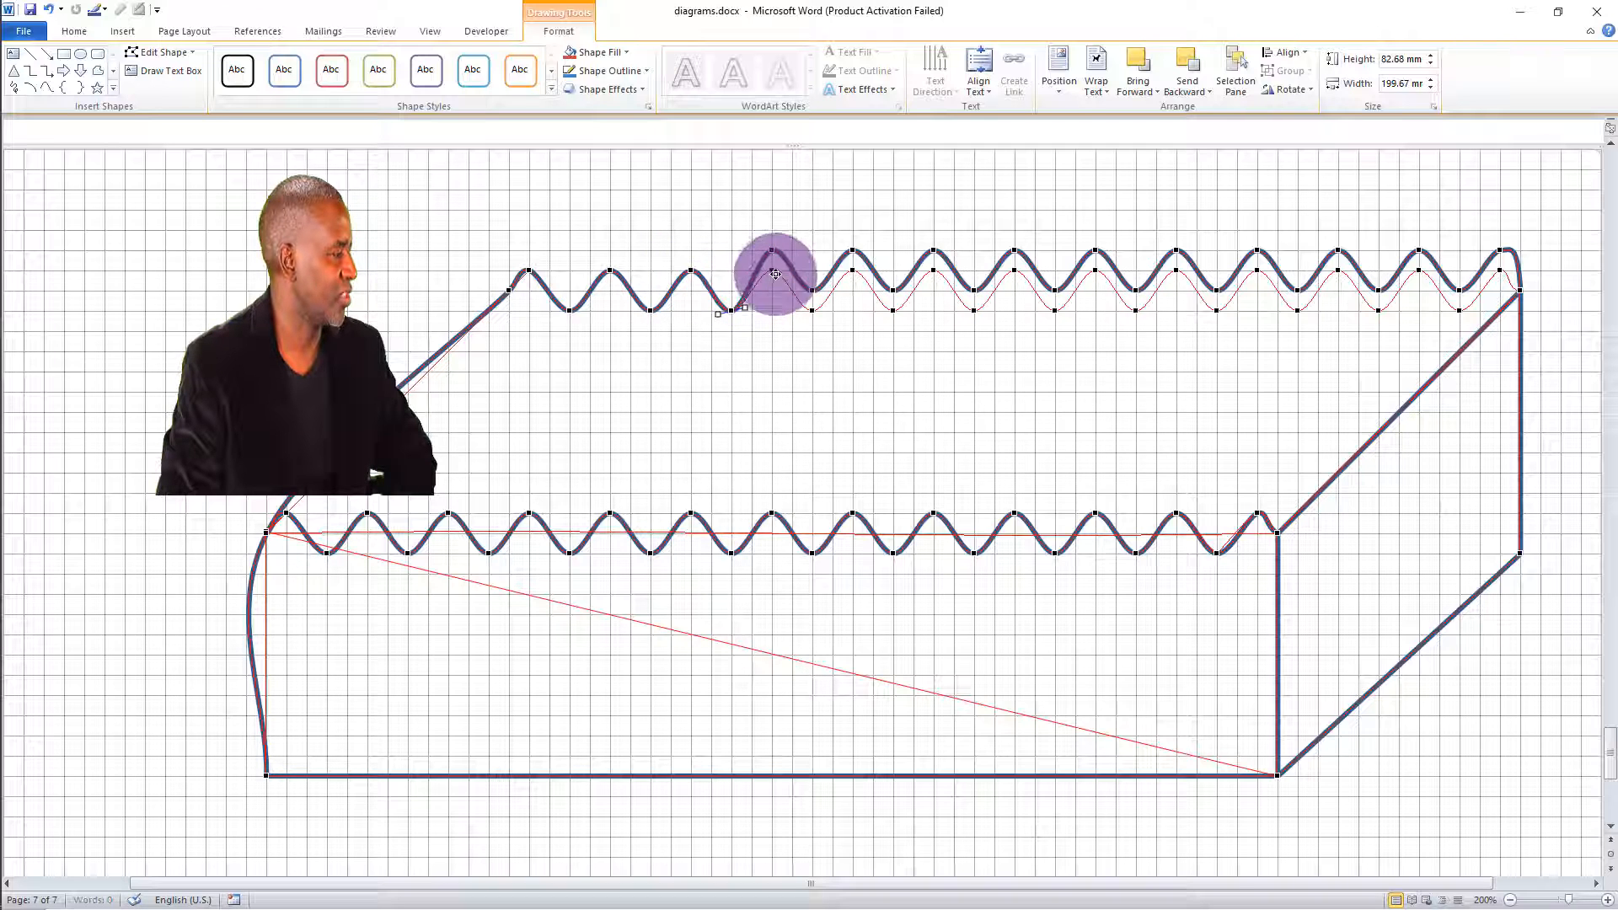
pyautogui.moveTo(773, 252); pyautogui.dragTo(812, 310)
pyautogui.moveTo(853, 250); pyautogui.dragTo(892, 310)
pyautogui.moveTo(935, 251); pyautogui.dragTo(1055, 310)
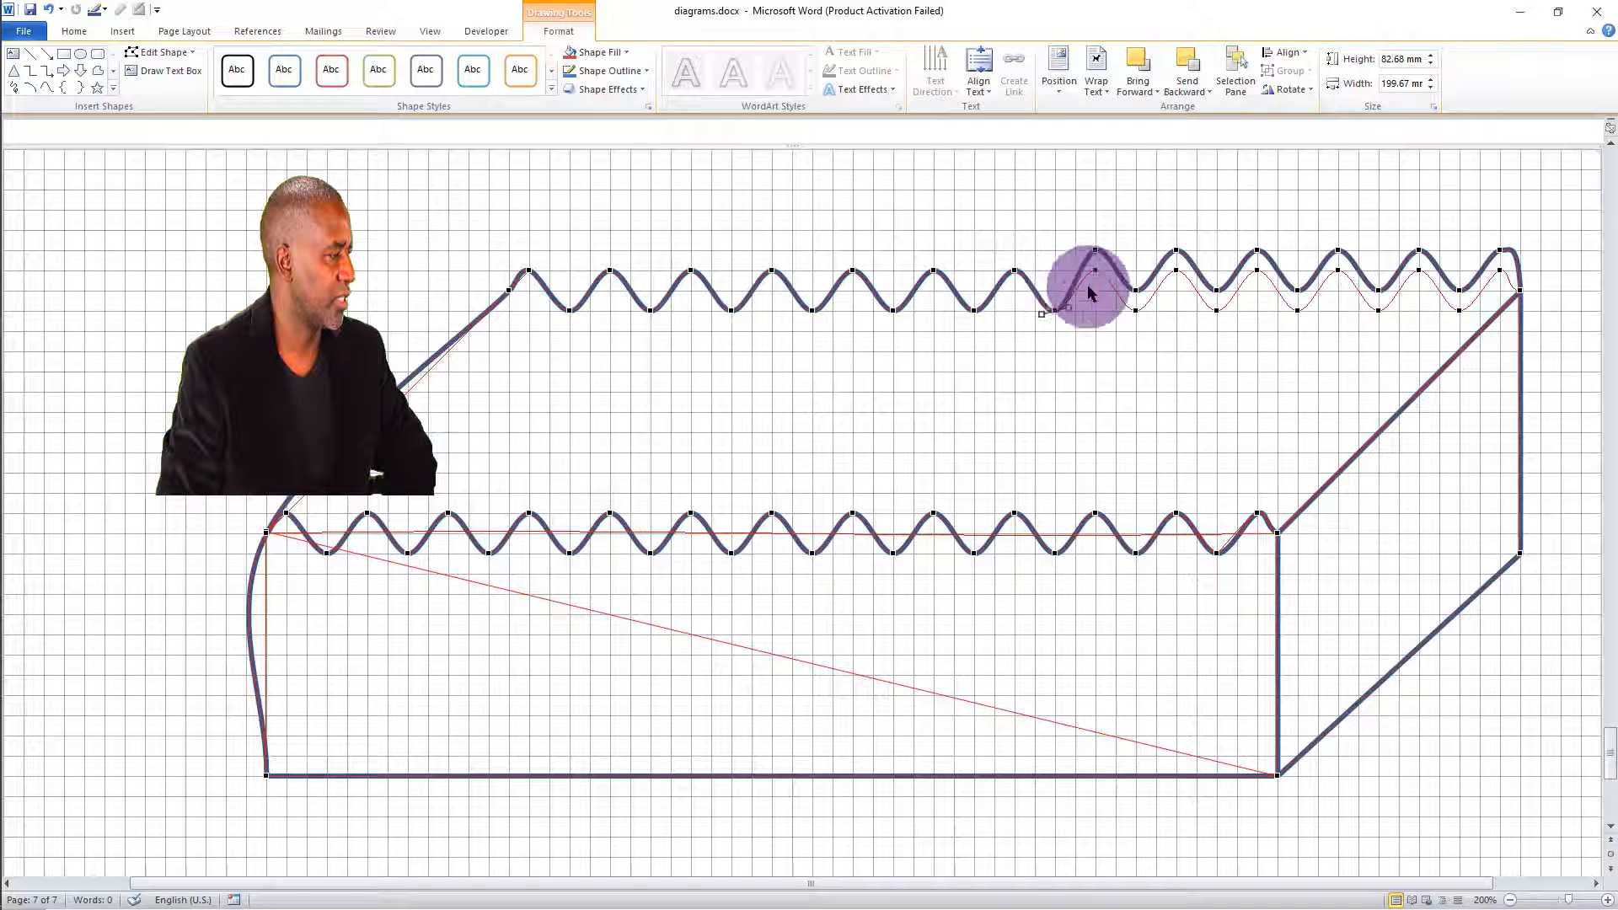
pyautogui.moveTo(1097, 252); pyautogui.dragTo(1136, 308)
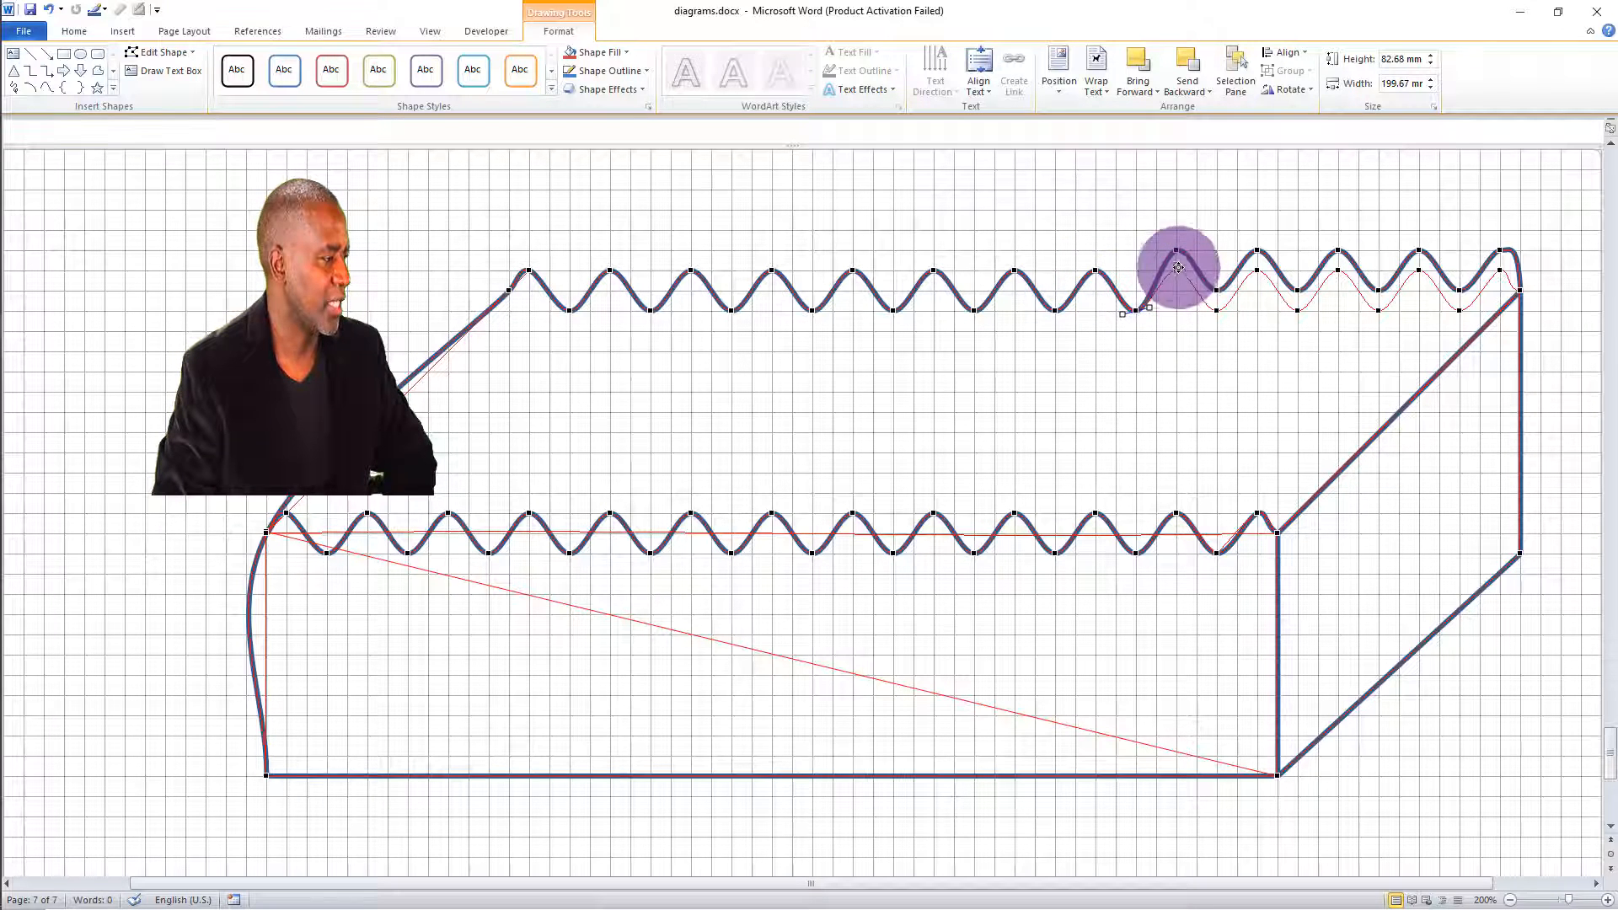
pyautogui.moveTo(1178, 252); pyautogui.dragTo(1217, 310)
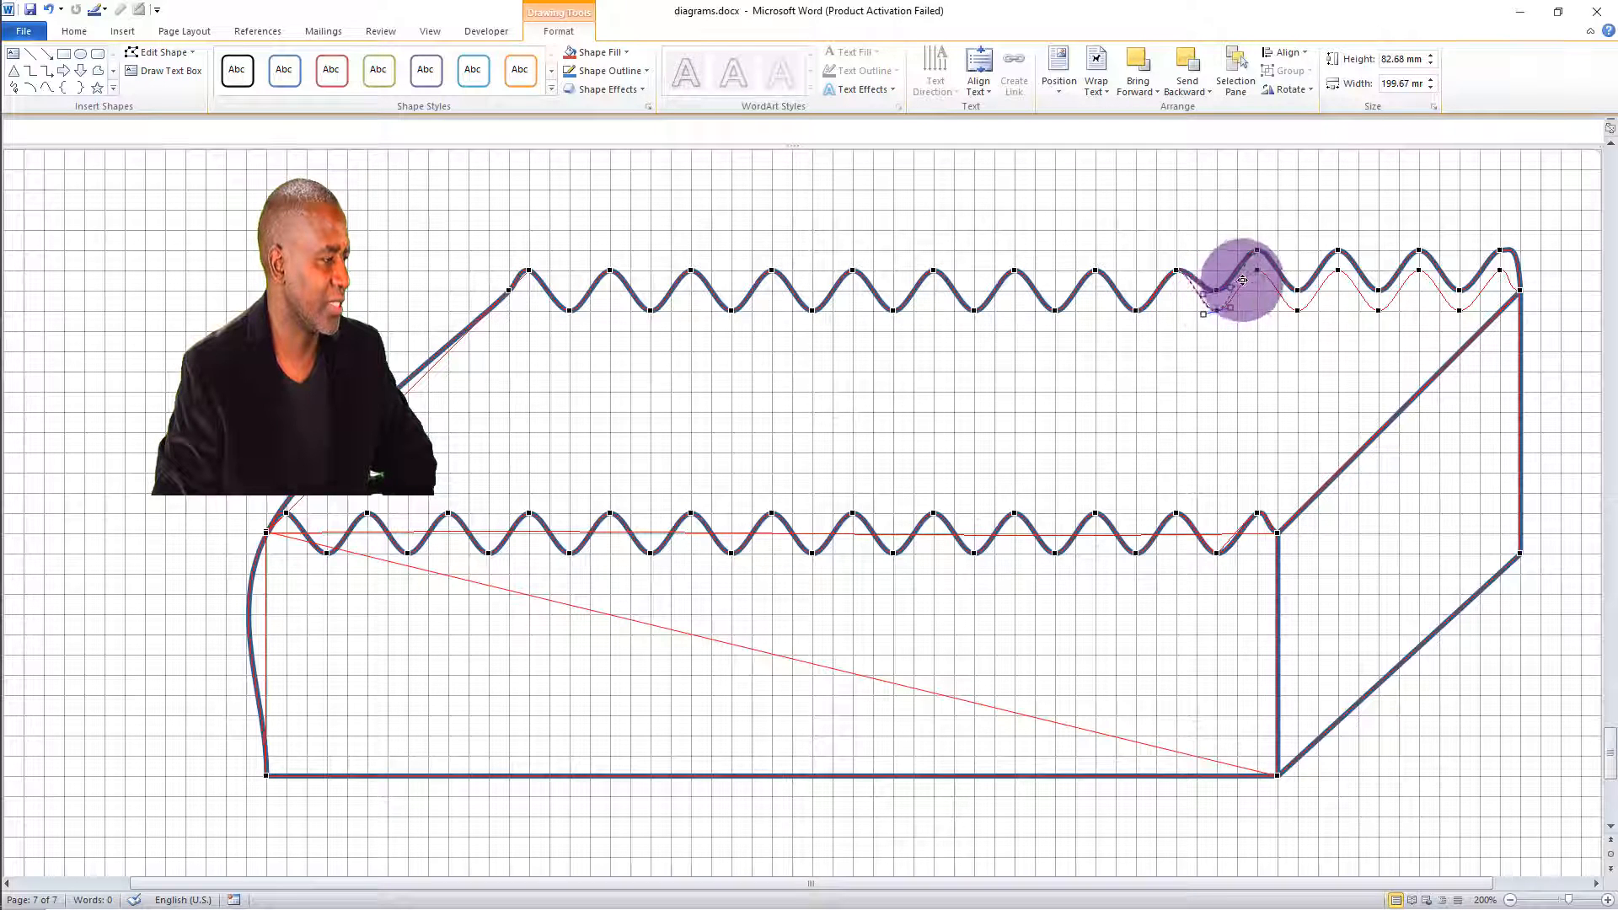
pyautogui.moveTo(1257, 252); pyautogui.dragTo(1299, 310)
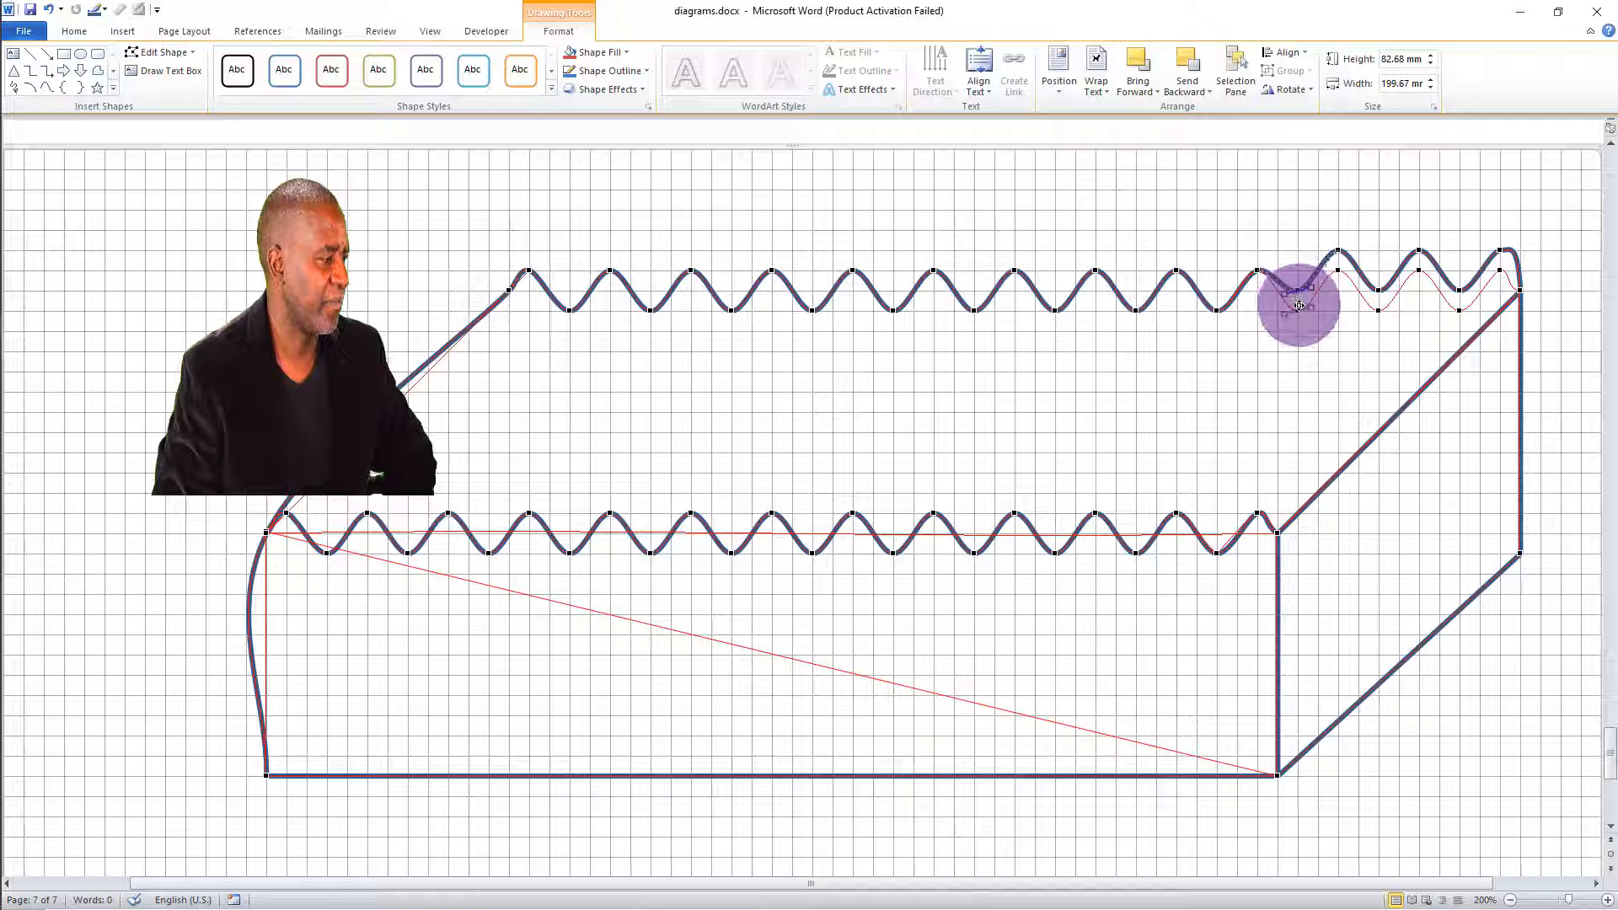
pyautogui.moveTo(1338, 250); pyautogui.dragTo(1379, 310)
pyautogui.moveTo(1427, 253); pyautogui.dragTo(1421, 271)
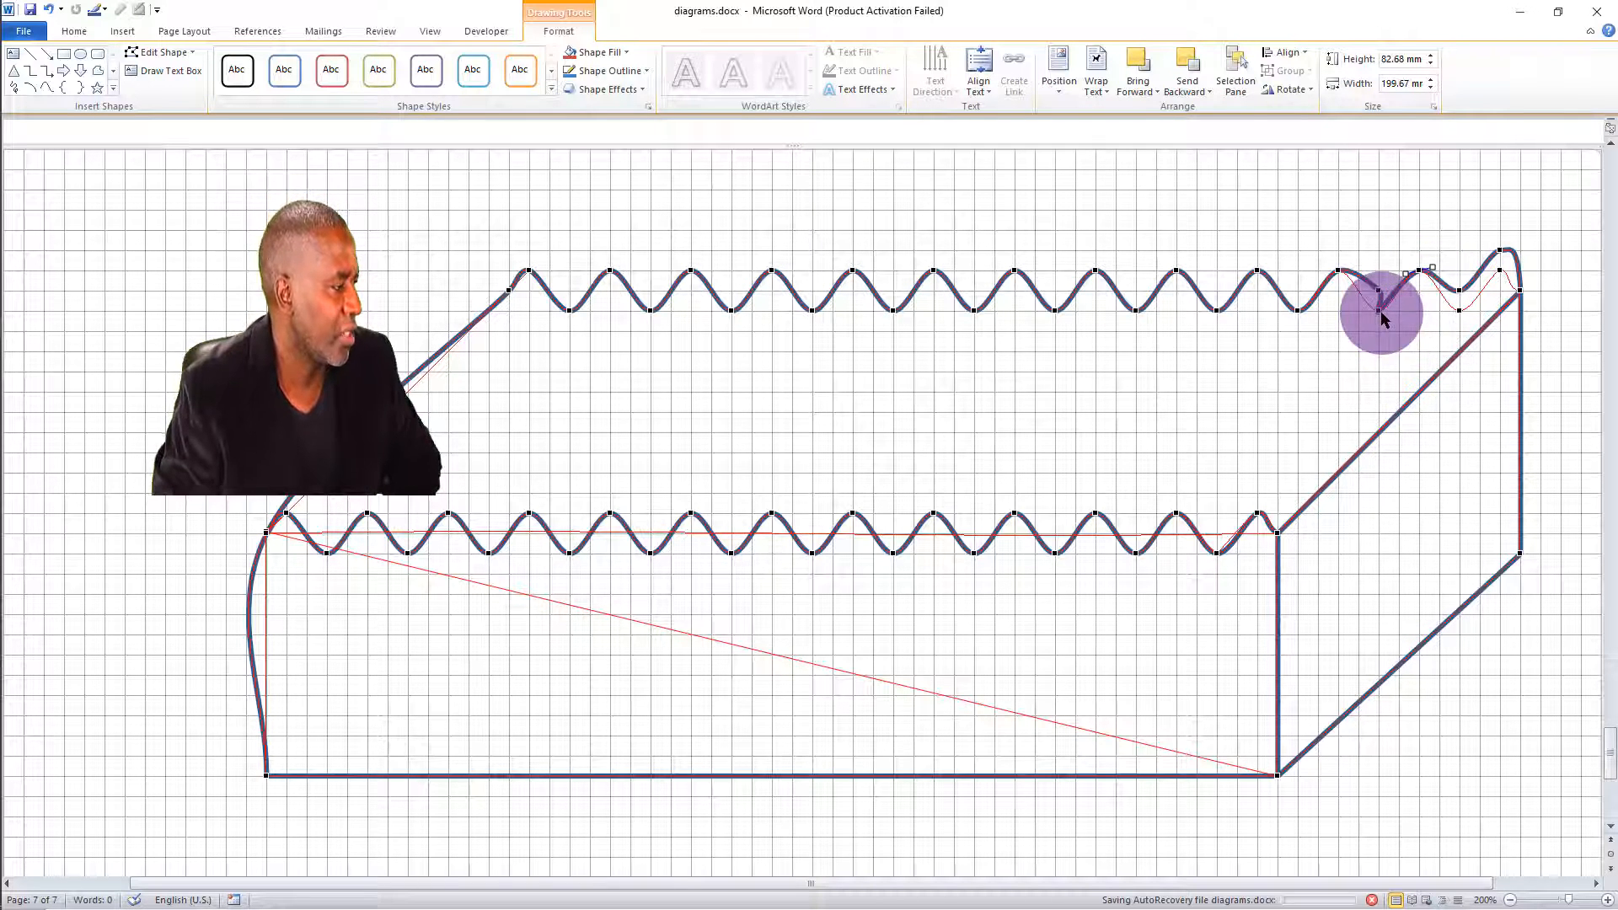
# Step: Lower the back wave's last trough onto the inner wave and delete the stray points at its last two troughs
pyautogui.moveTo(1386, 304); pyautogui.dragTo(1383, 291)
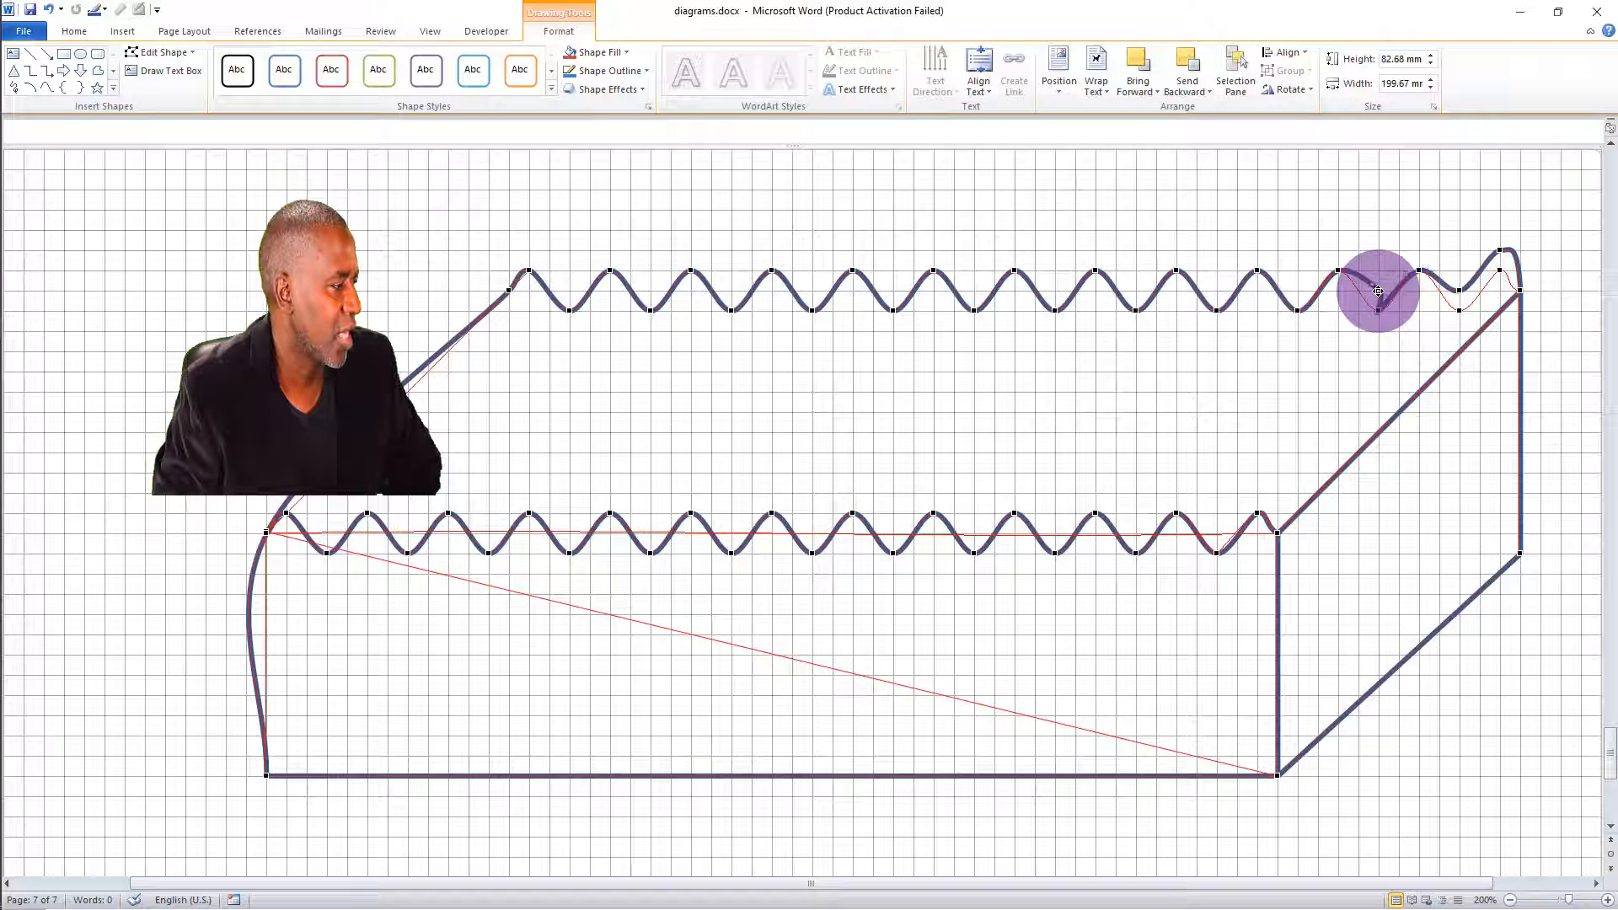
pyautogui.rightClick(1379, 290)
pyautogui.click(1427, 316)
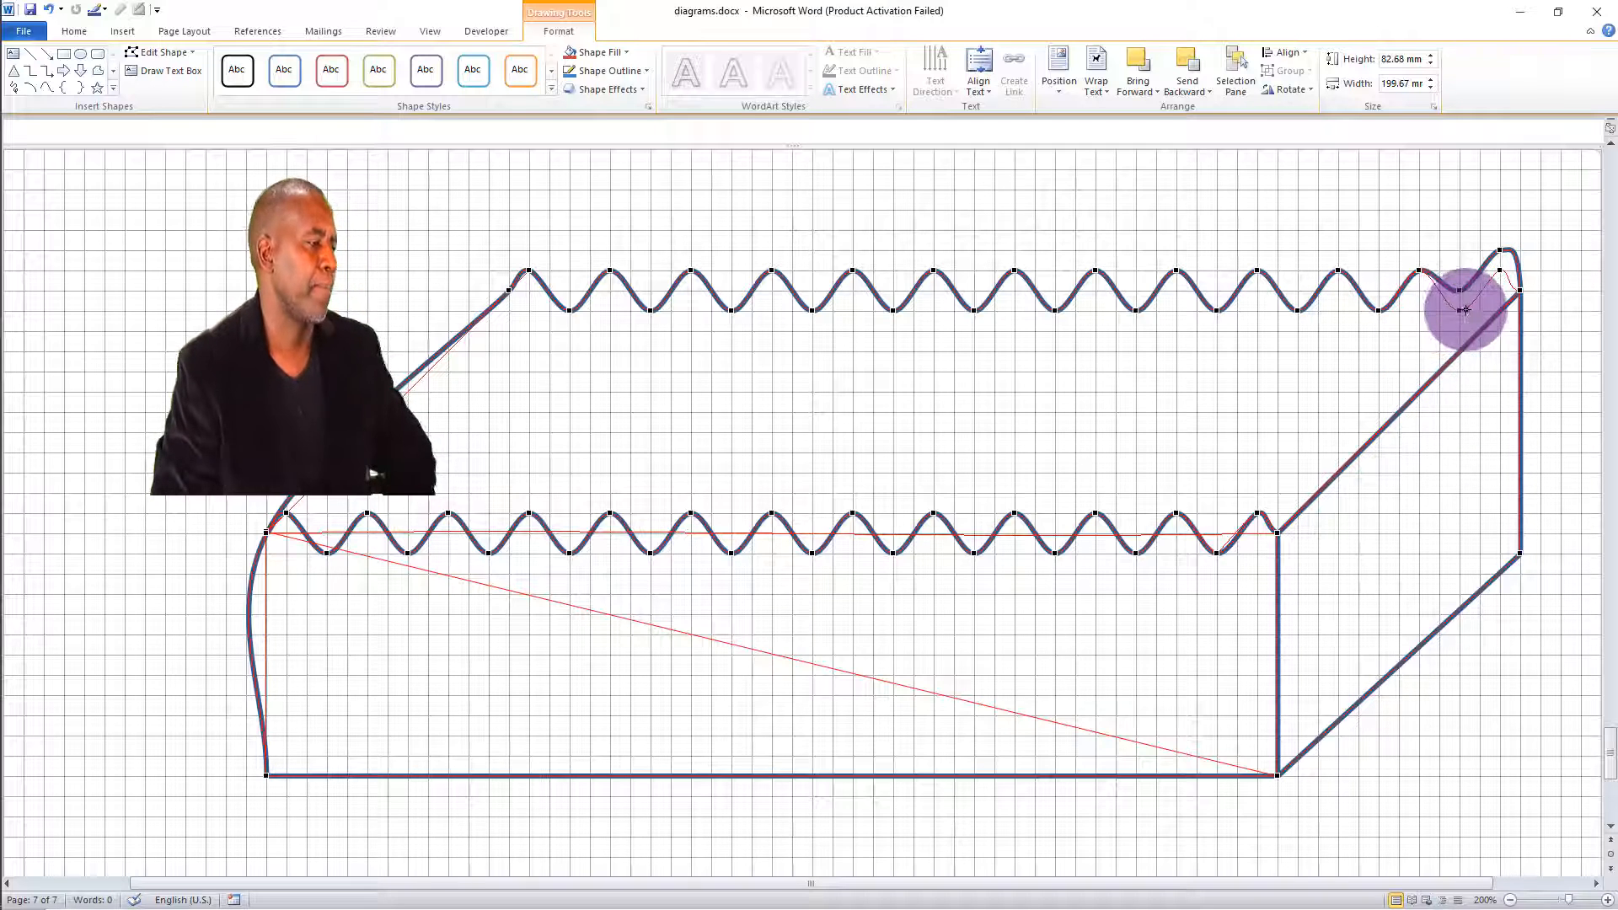
pyautogui.moveTo(1464, 291)
pyautogui.mouseDown()
pyautogui.moveTo(1471, 329)
pyautogui.moveTo(1464, 300)
pyautogui.mouseUp()
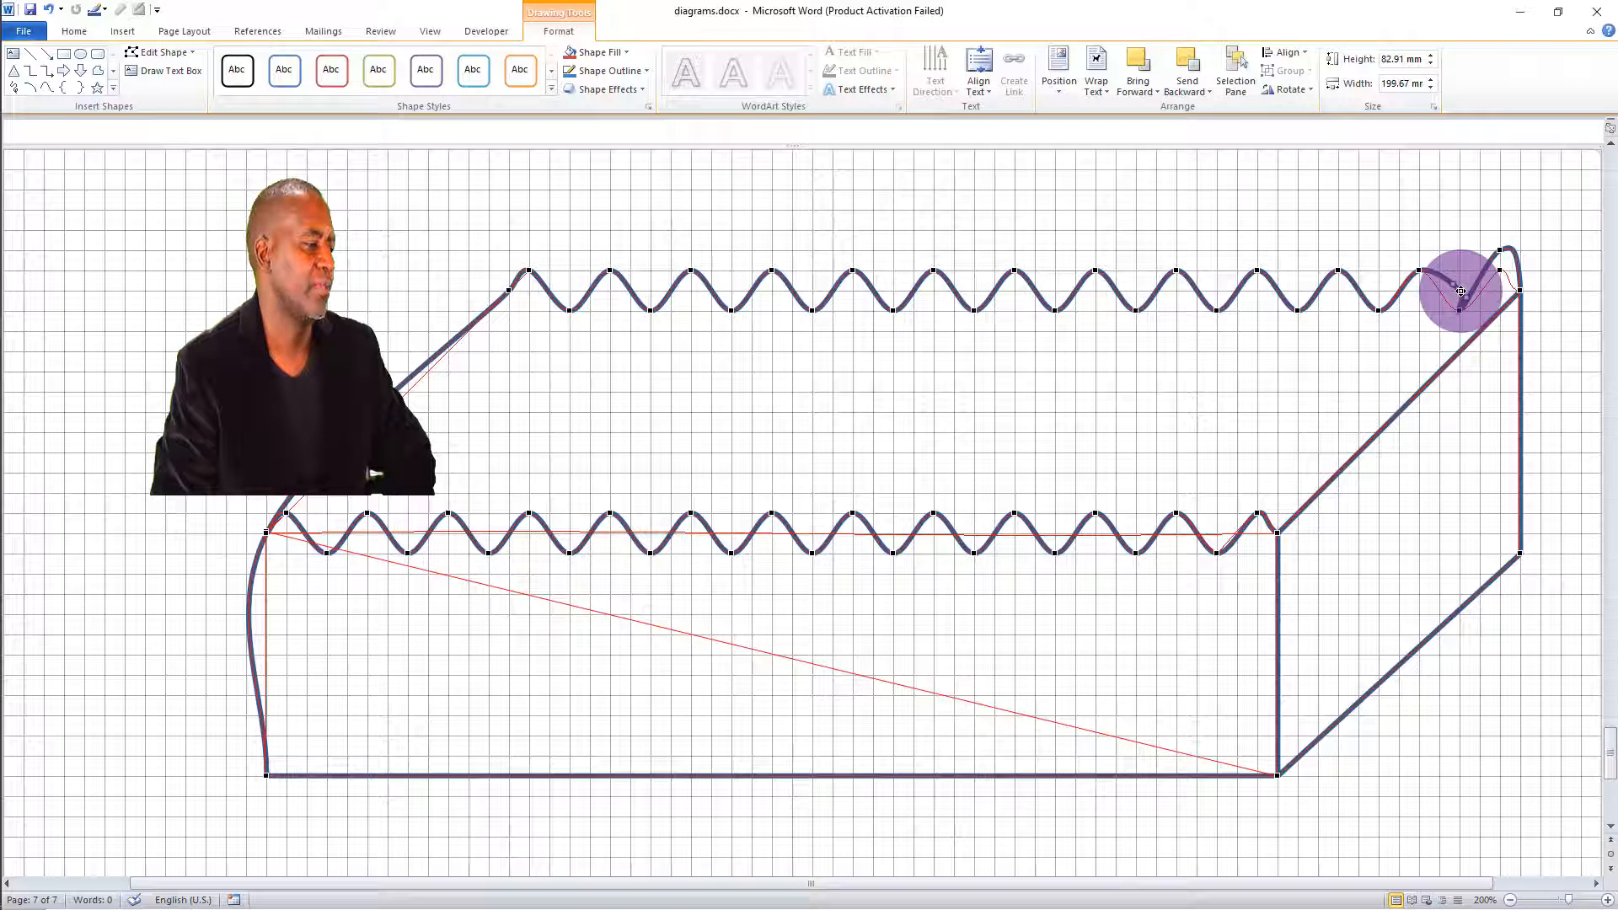
pyautogui.rightClick(1462, 292)
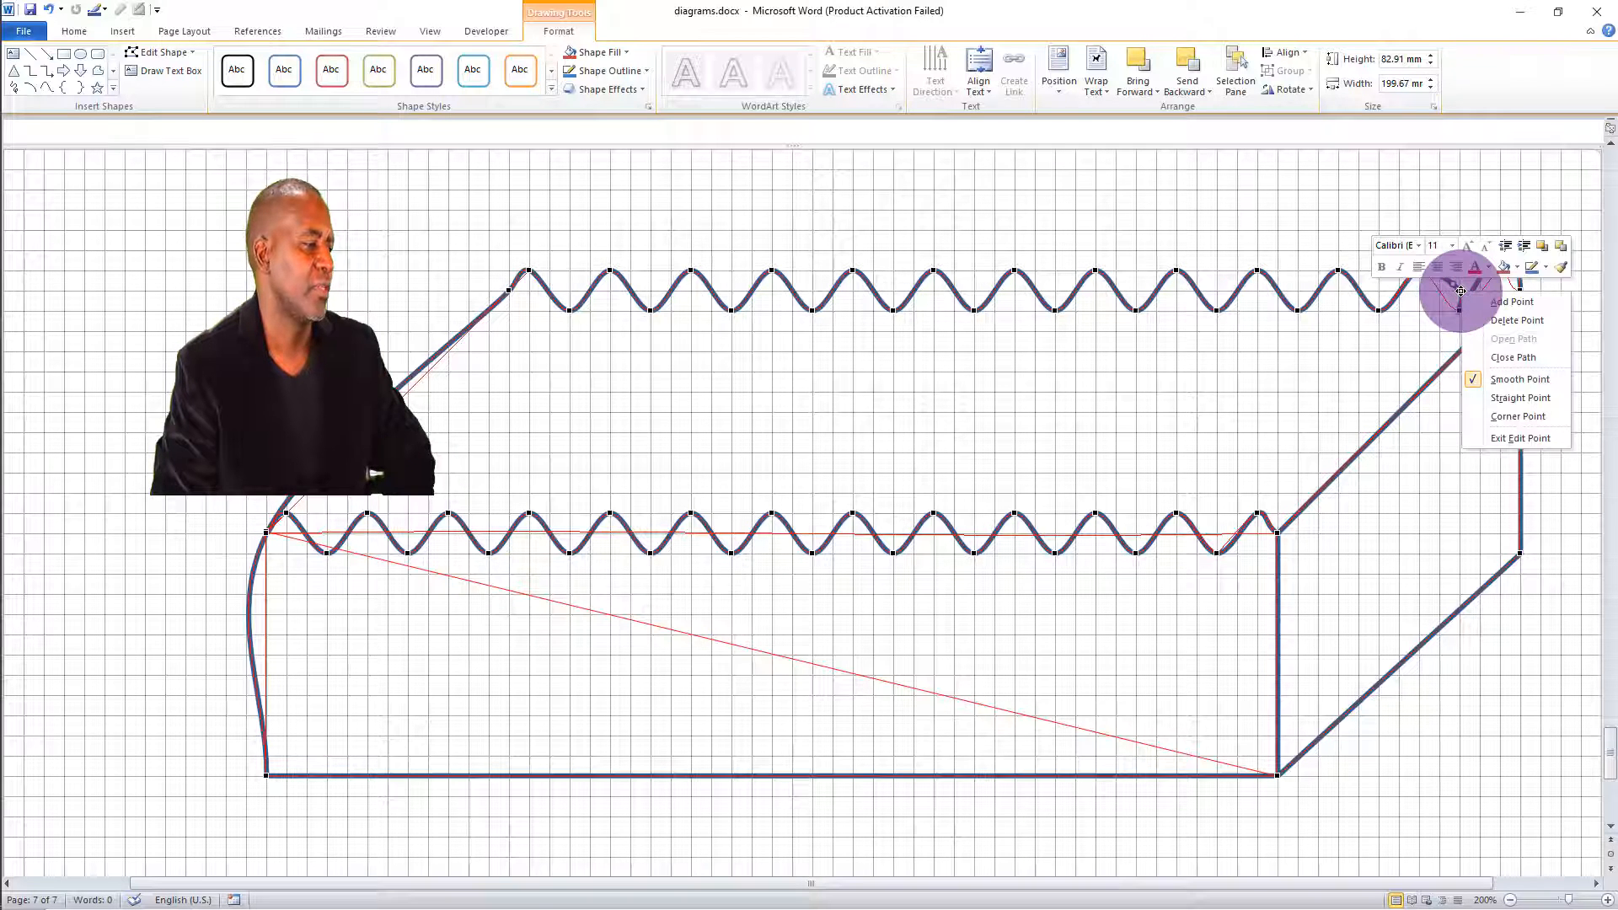
pyautogui.click(1494, 324)
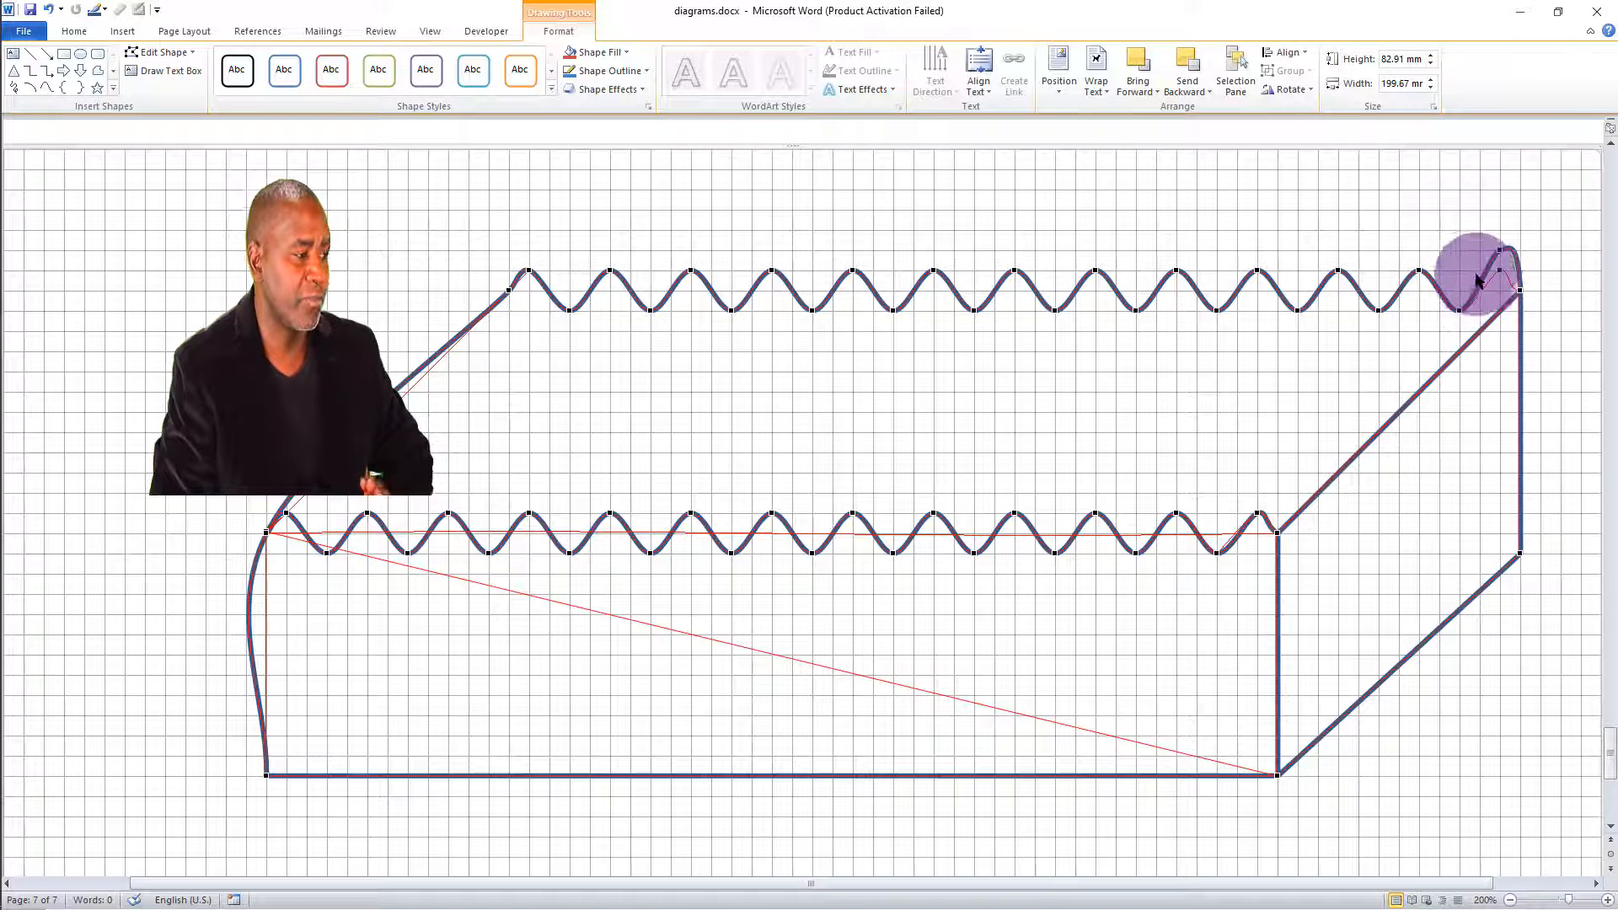
# Step: Move the back wave's last crest one square down onto the inner crest and straighten the short segment to the upper right corner
pyautogui.click(1498, 252)
pyautogui.moveTo(1499, 252); pyautogui.dragTo(1518, 257)
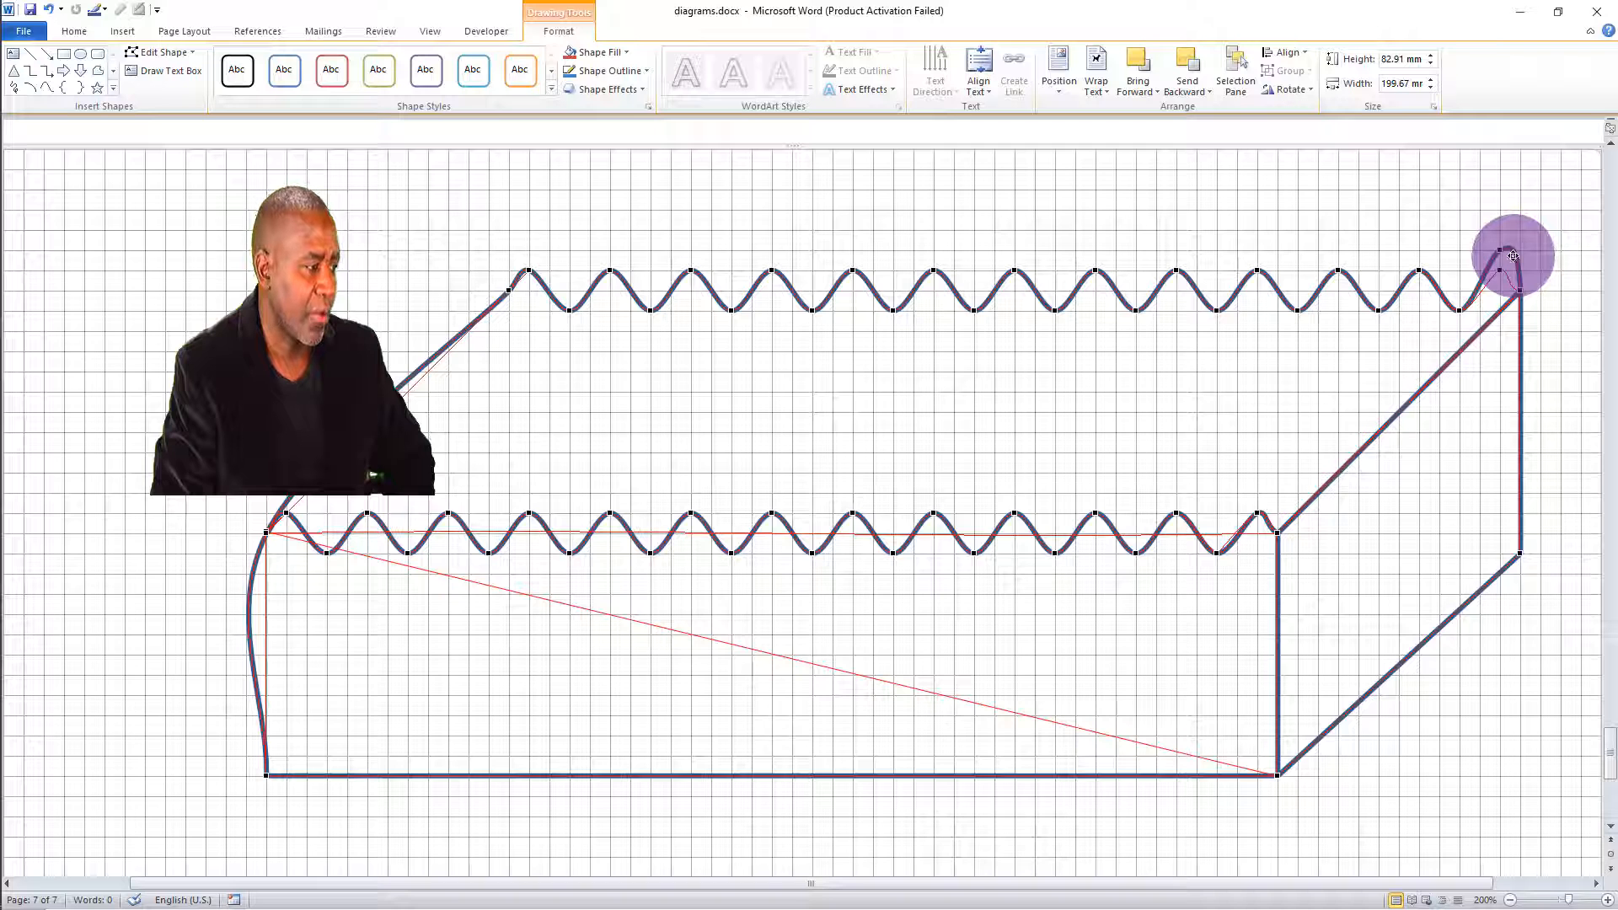
pyautogui.rightClick(1513, 256)
pyautogui.click(1463, 341)
pyautogui.click(1500, 253)
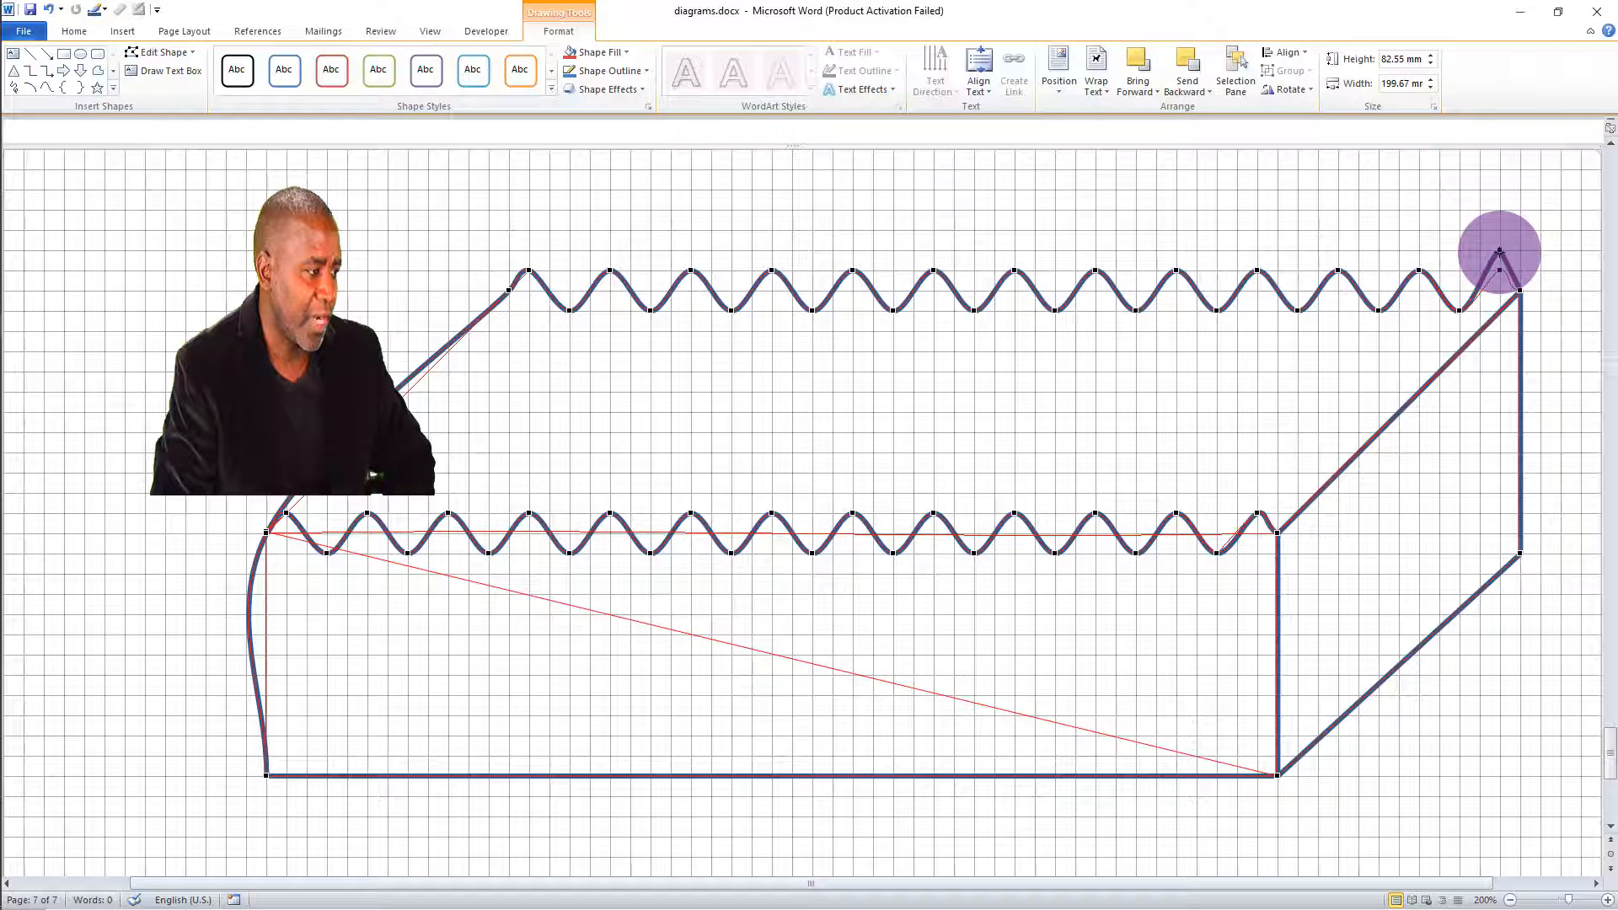
pyautogui.moveTo(1501, 256)
pyautogui.mouseDown()
pyautogui.moveTo(1489, 318)
pyautogui.moveTo(1517, 269)
pyautogui.mouseUp()
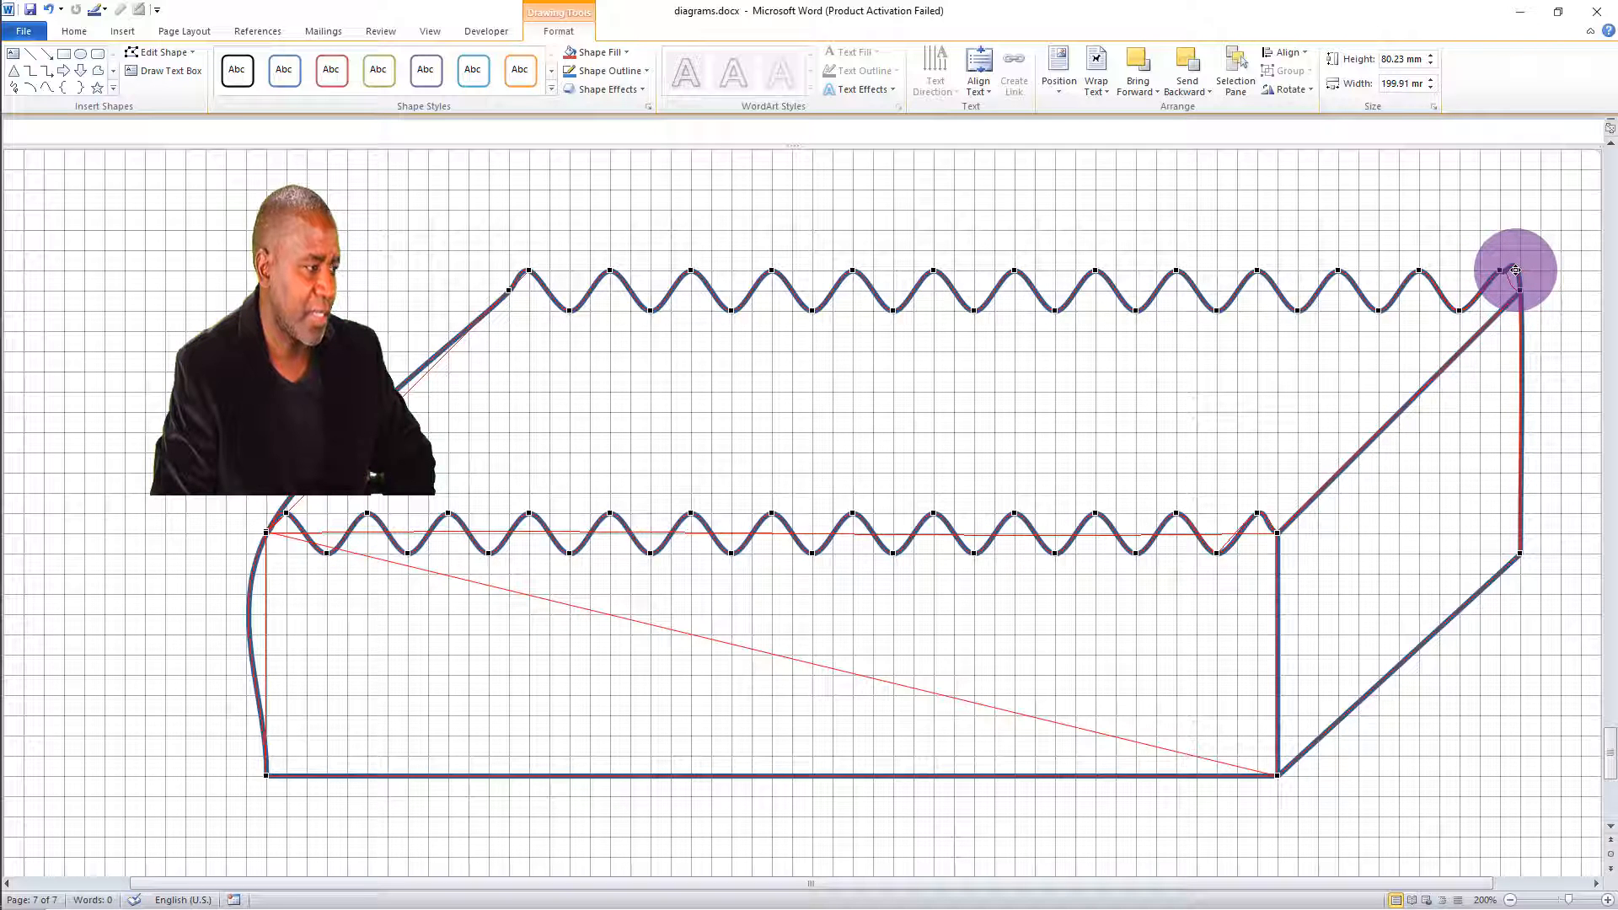
pyautogui.rightClick(1516, 270)
pyautogui.click(1449, 351)
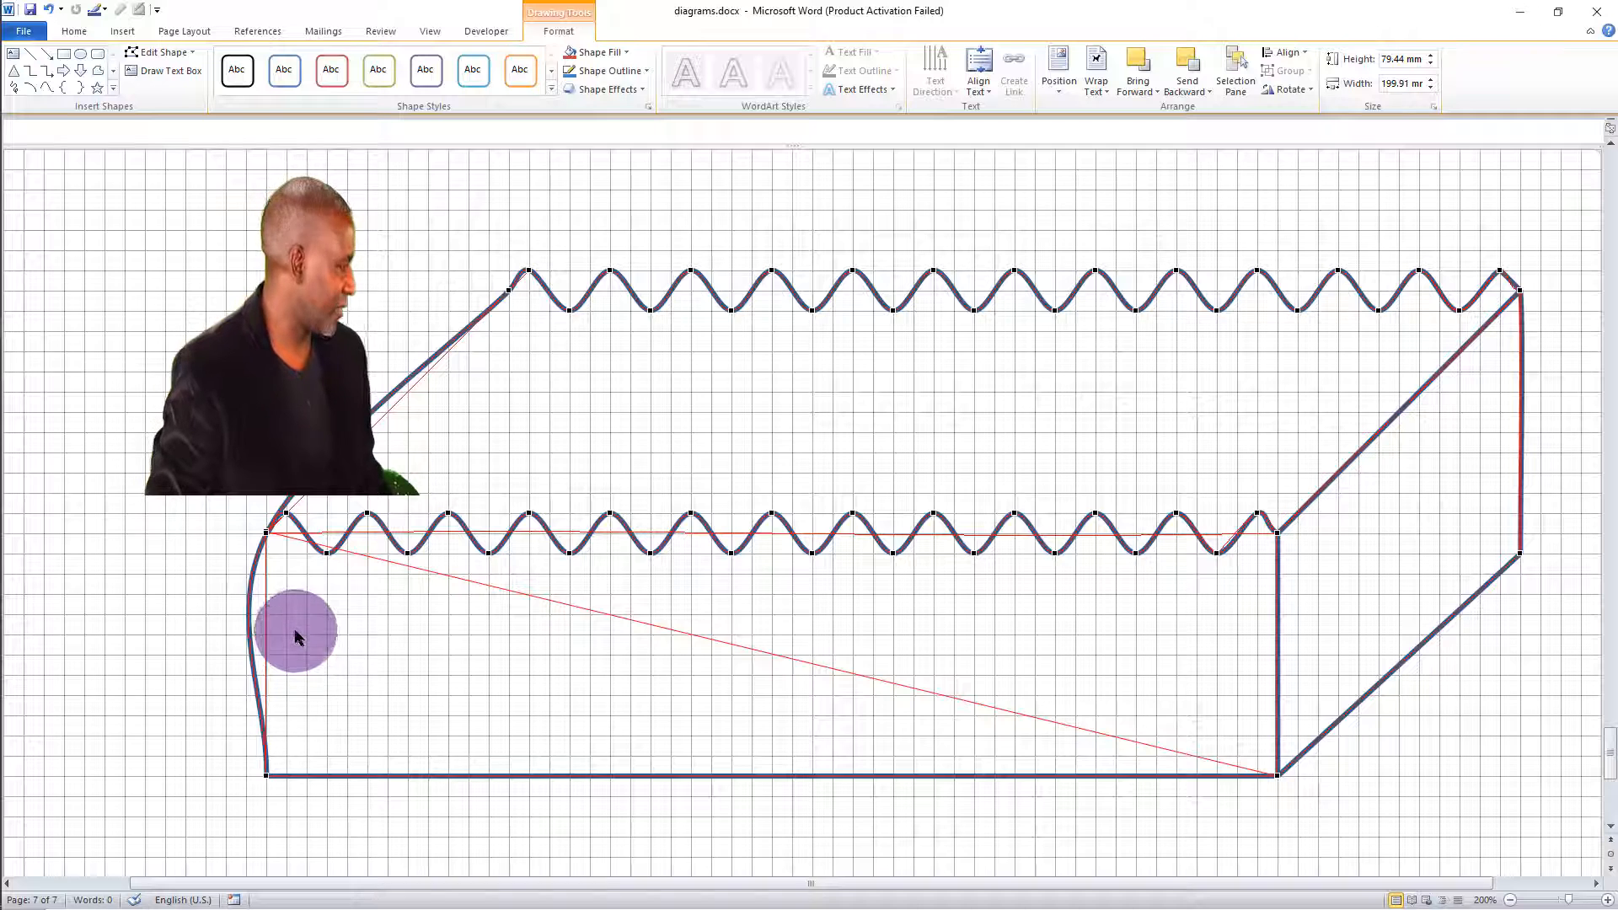
# Step: Straighten the vertical front left edge and the sloping upper left edge of the box
pyautogui.rightClick(247, 622)
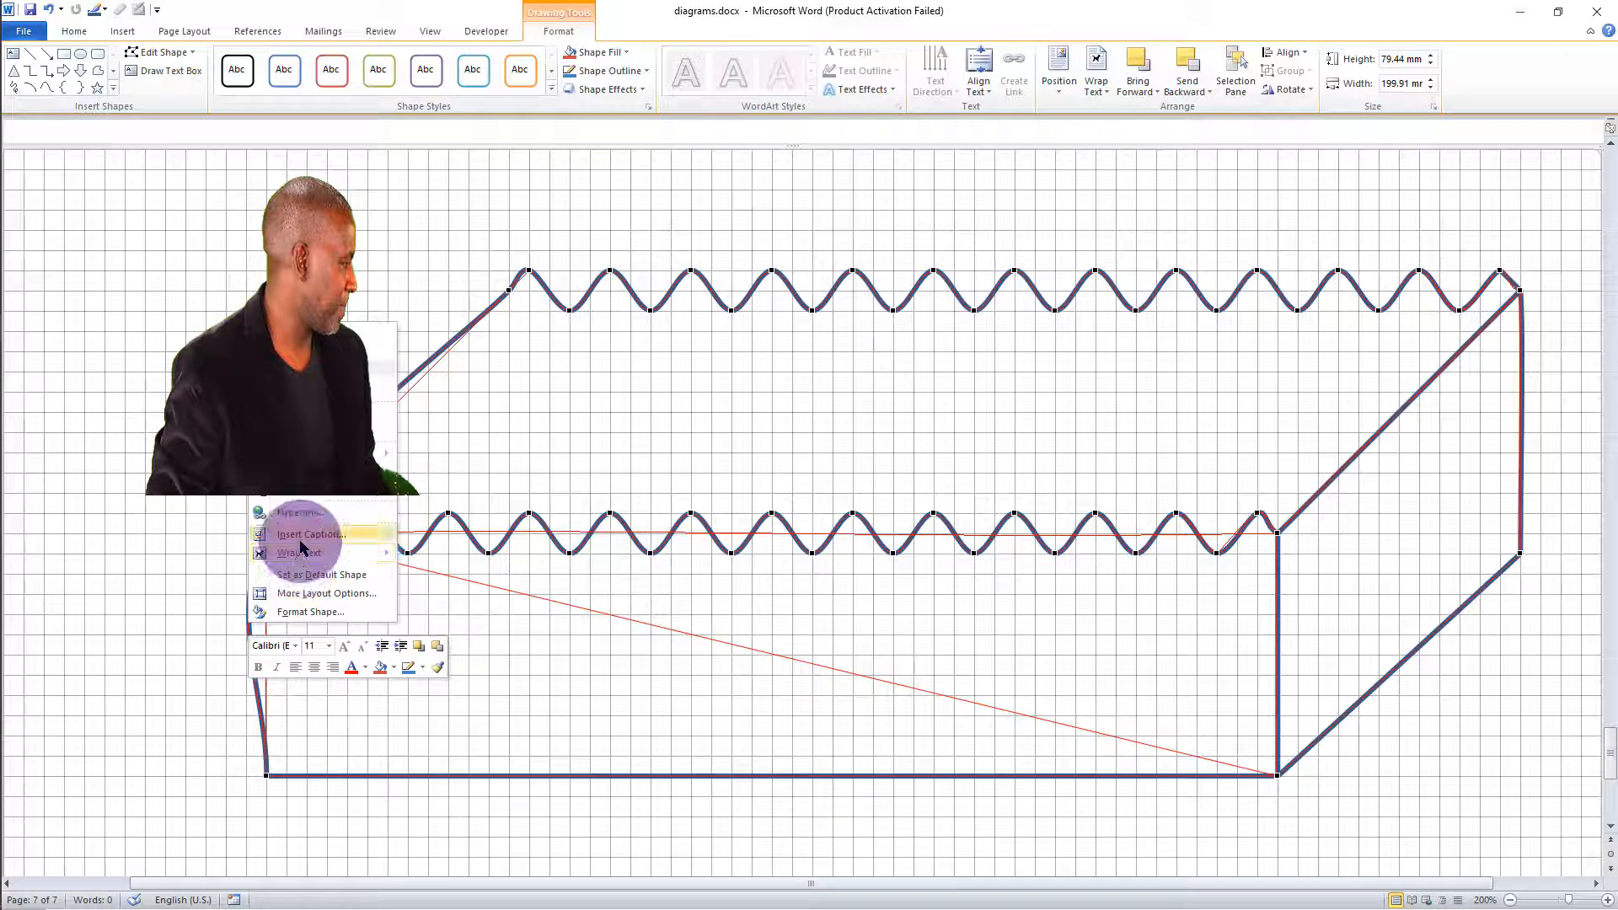
pyautogui.click(257, 689)
pyautogui.rightClick(257, 689)
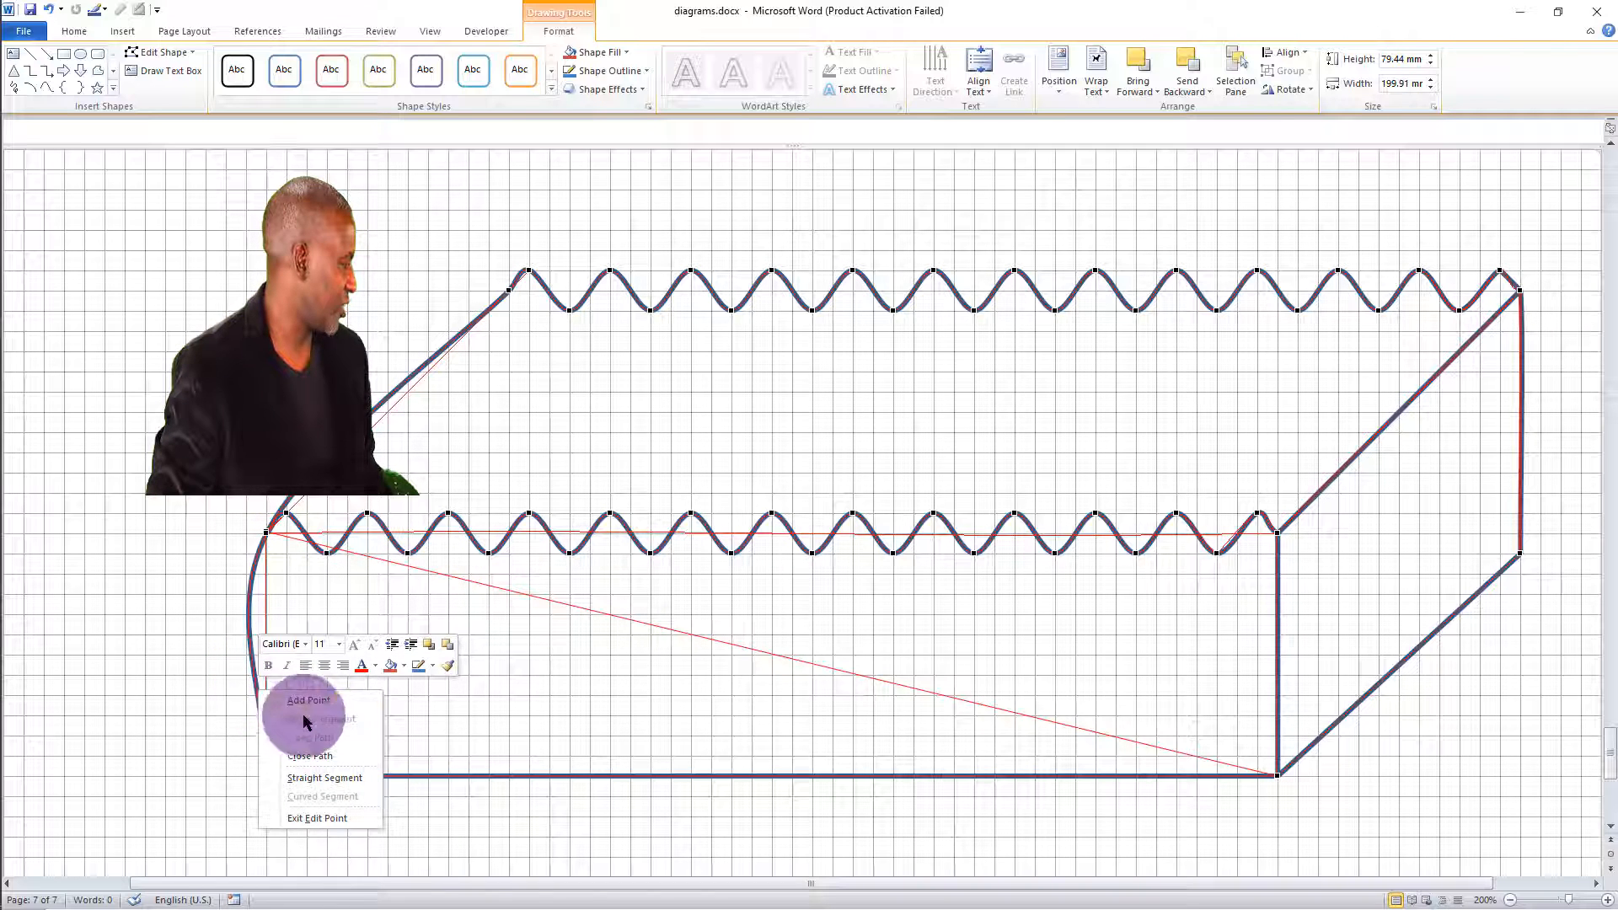
pyautogui.click(334, 780)
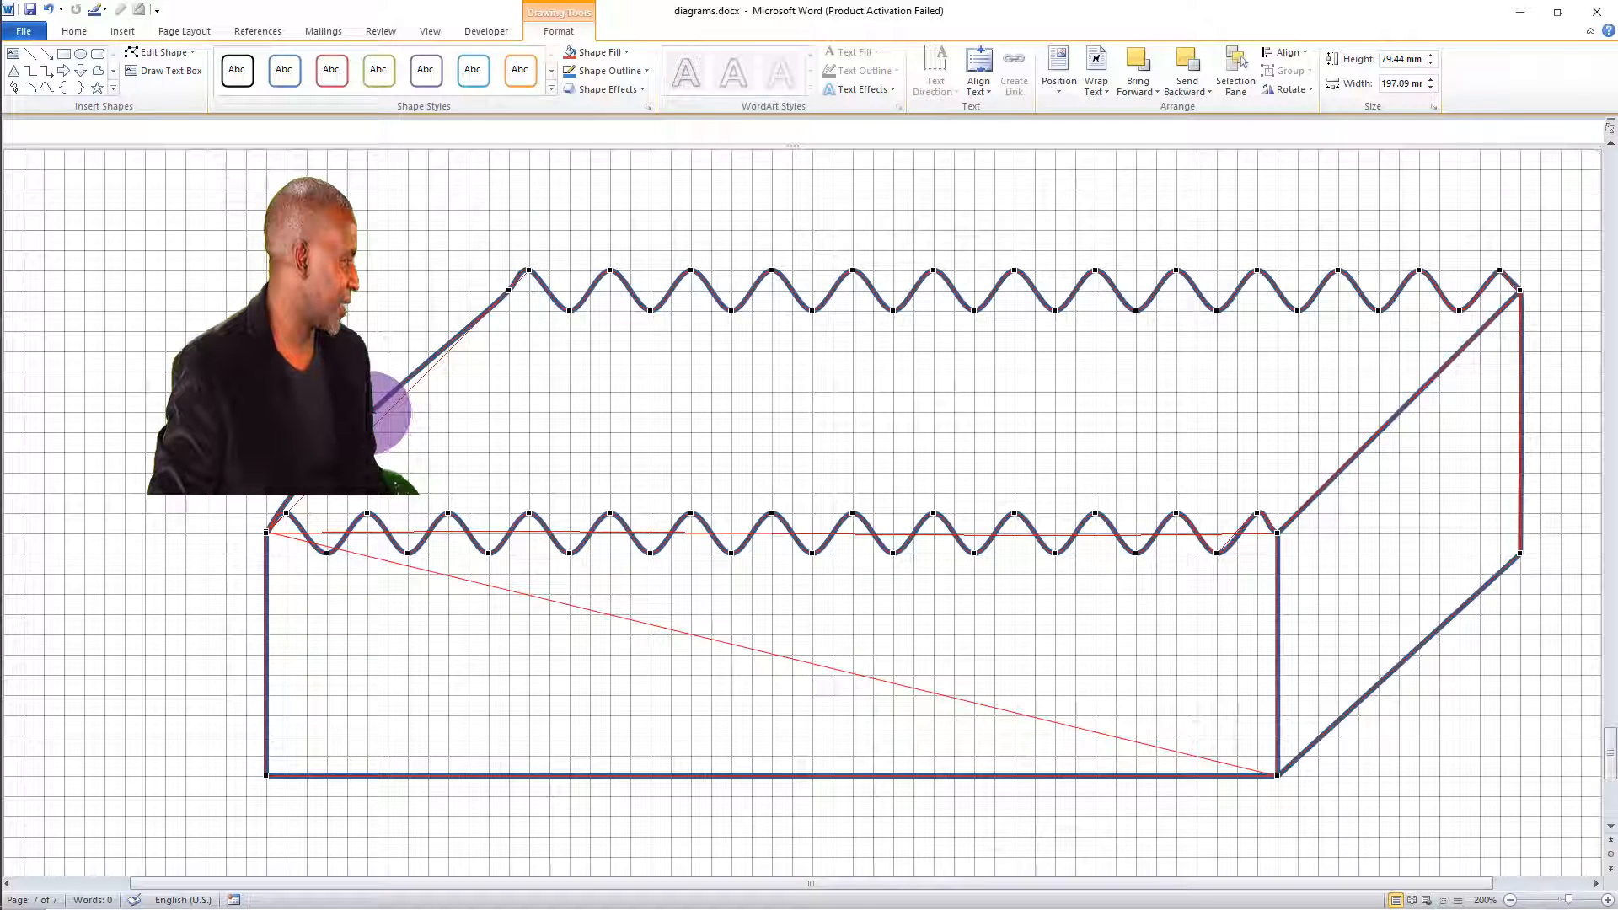
pyautogui.rightClick(373, 412)
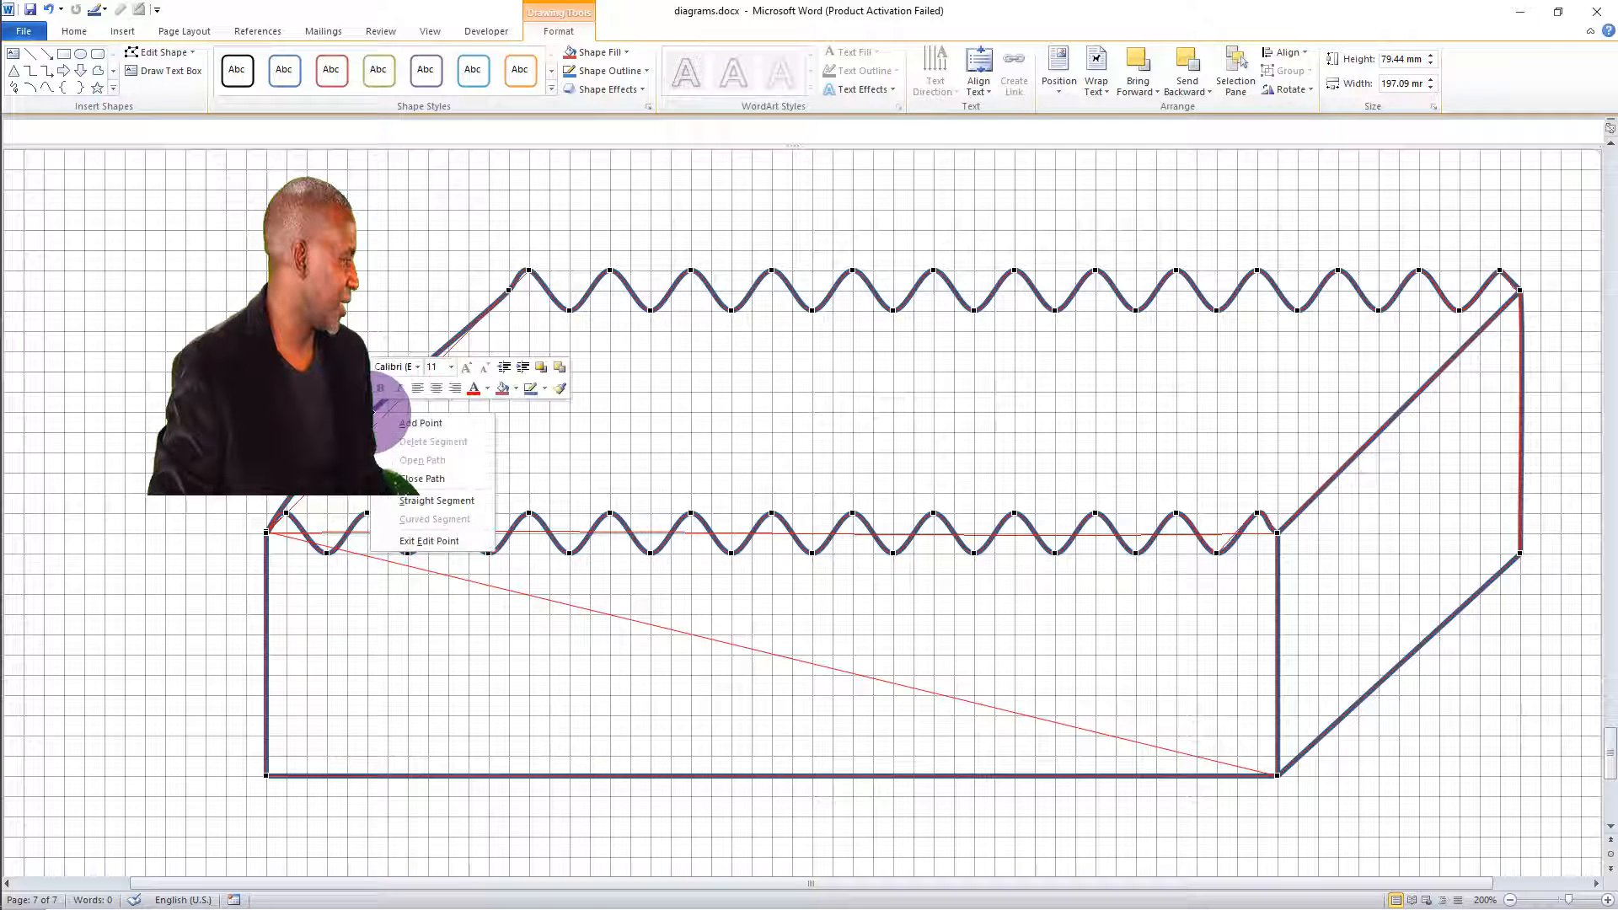
pyautogui.click(416, 502)
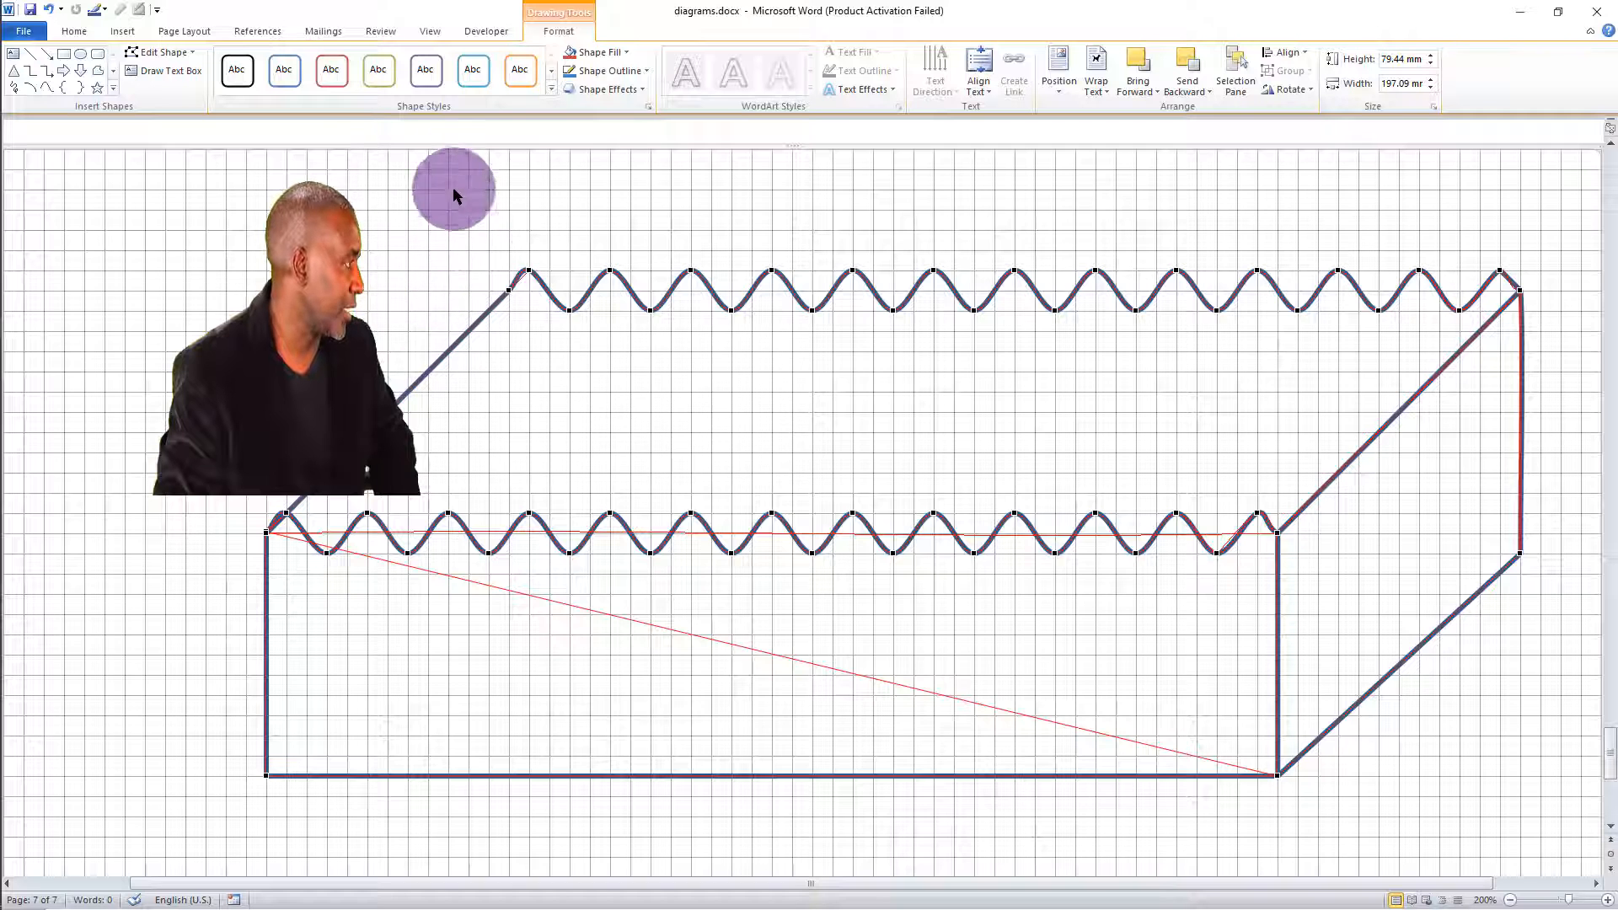
# Step: Draw a straight line from the back wave's first crest to the front wave's first crest, 38.1 mm wide and high
pyautogui.click(124, 33)
pyautogui.click(242, 86)
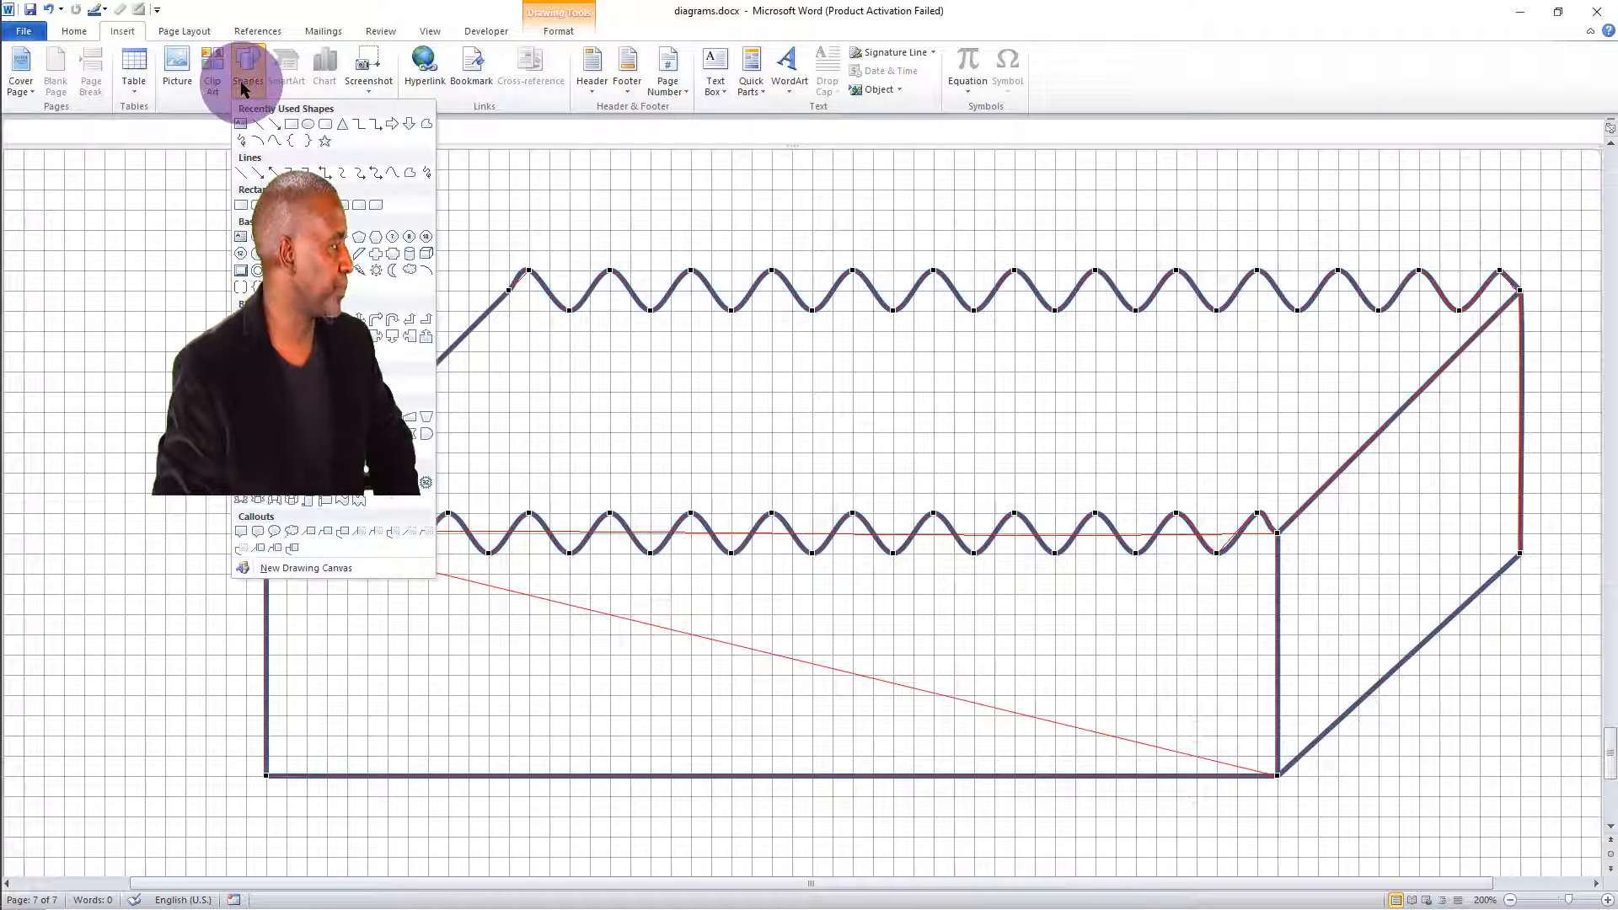
pyautogui.click(258, 124)
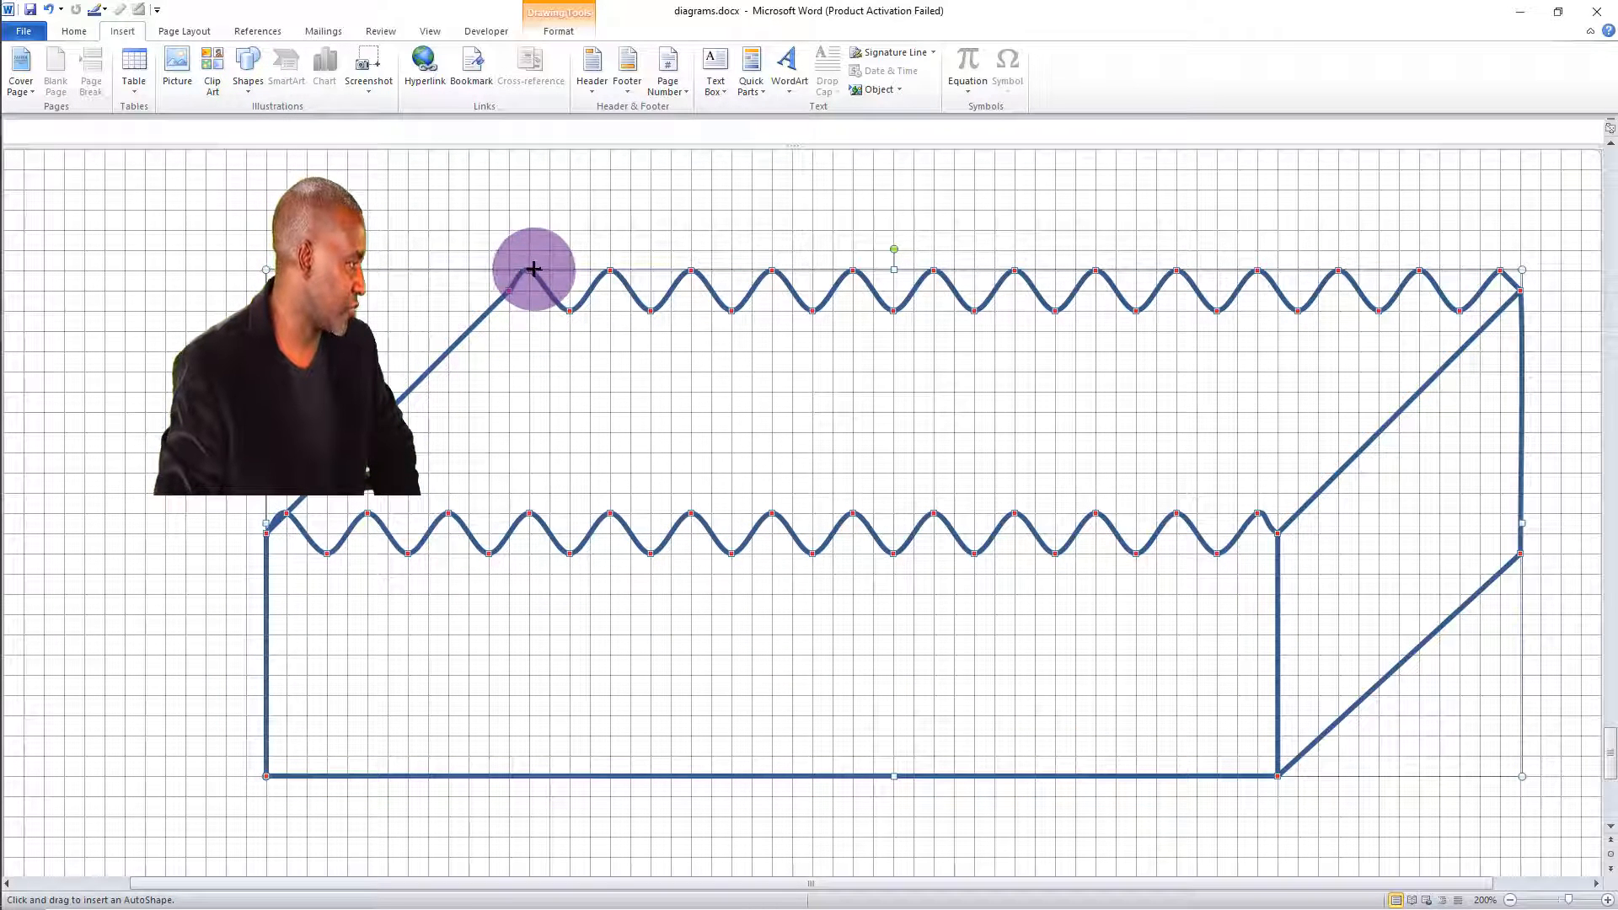
pyautogui.moveTo(528, 270); pyautogui.dragTo(687, 429)
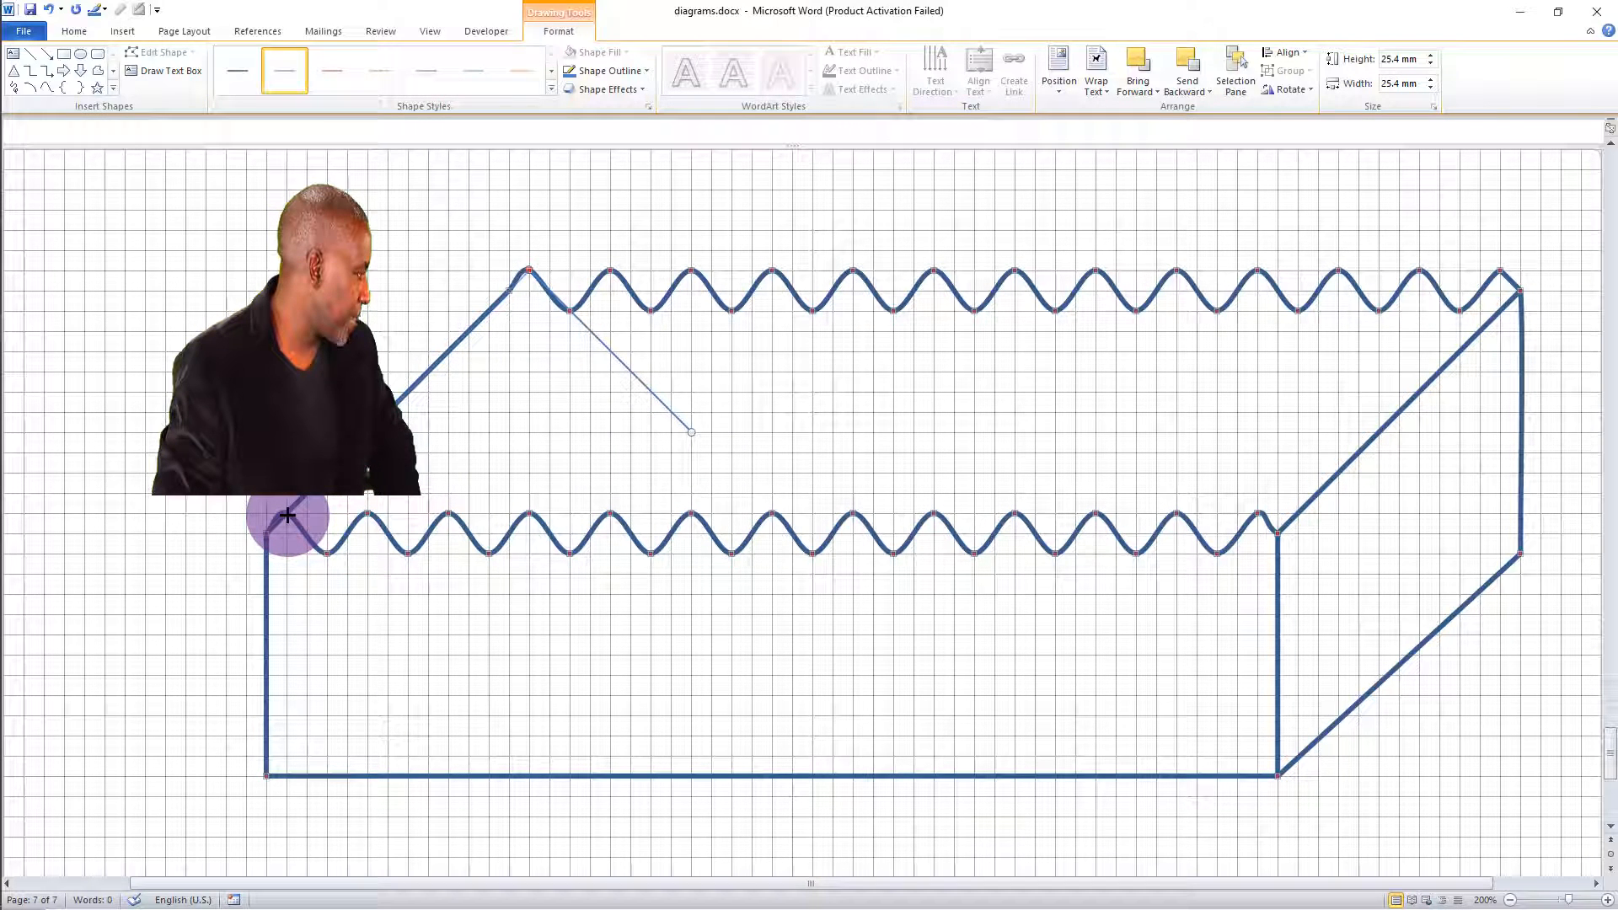
pyautogui.hotkey('ctrl', 'z')
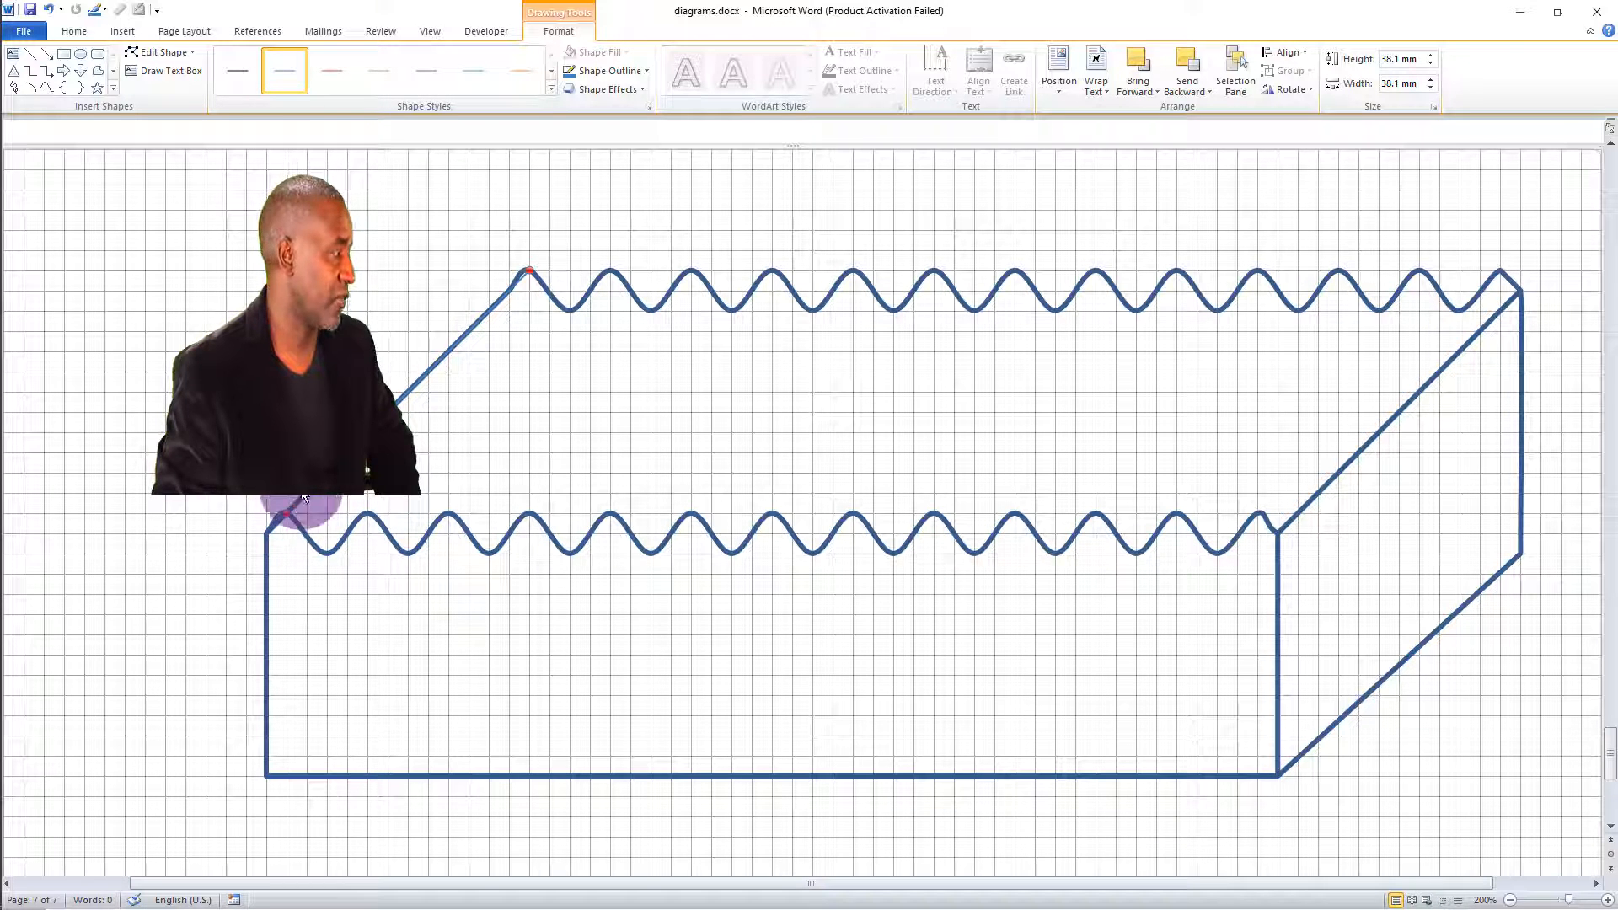
# Step: Give the new crest line a black line style and set its outline weight to 2¼ pt
pyautogui.click(230, 73)
pyautogui.click(648, 70)
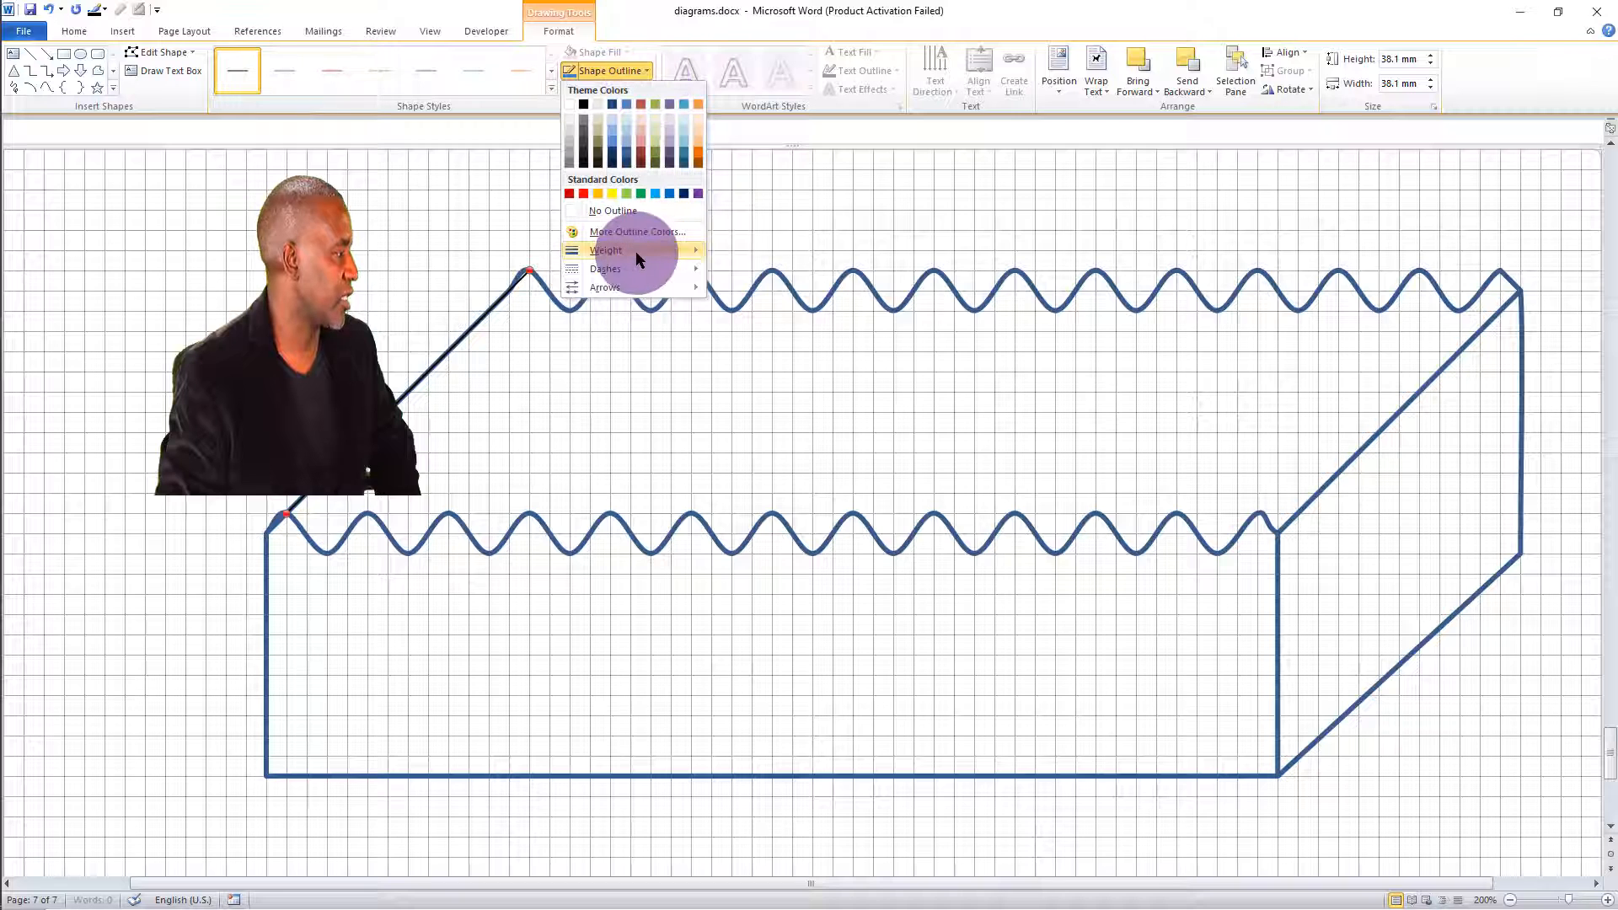
pyautogui.moveTo(649, 251)
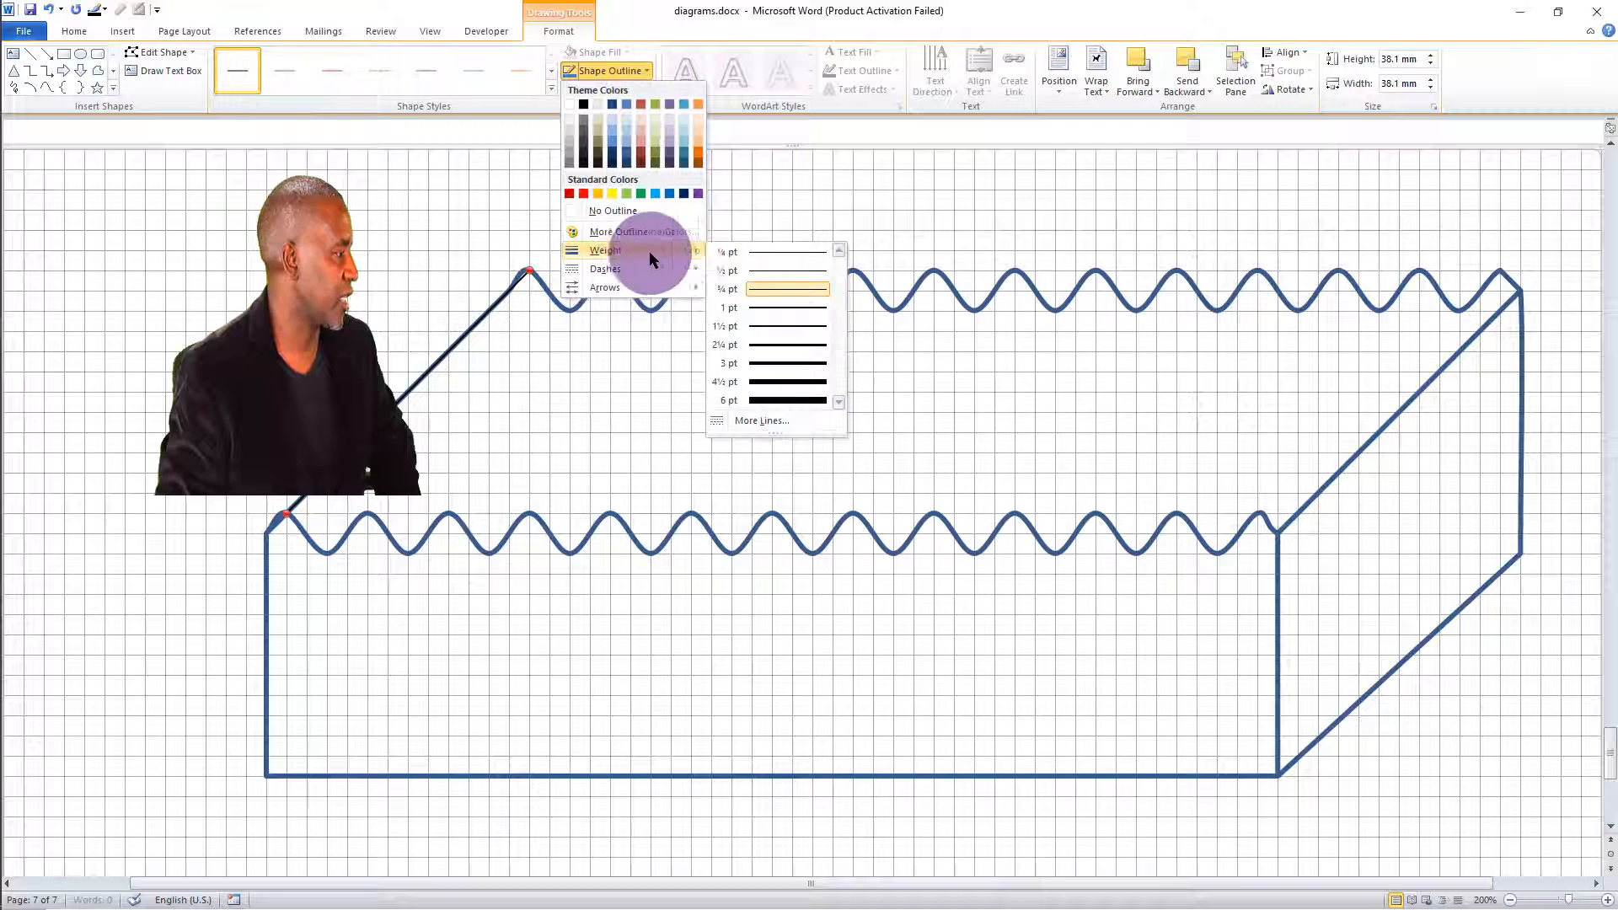
pyautogui.click(801, 345)
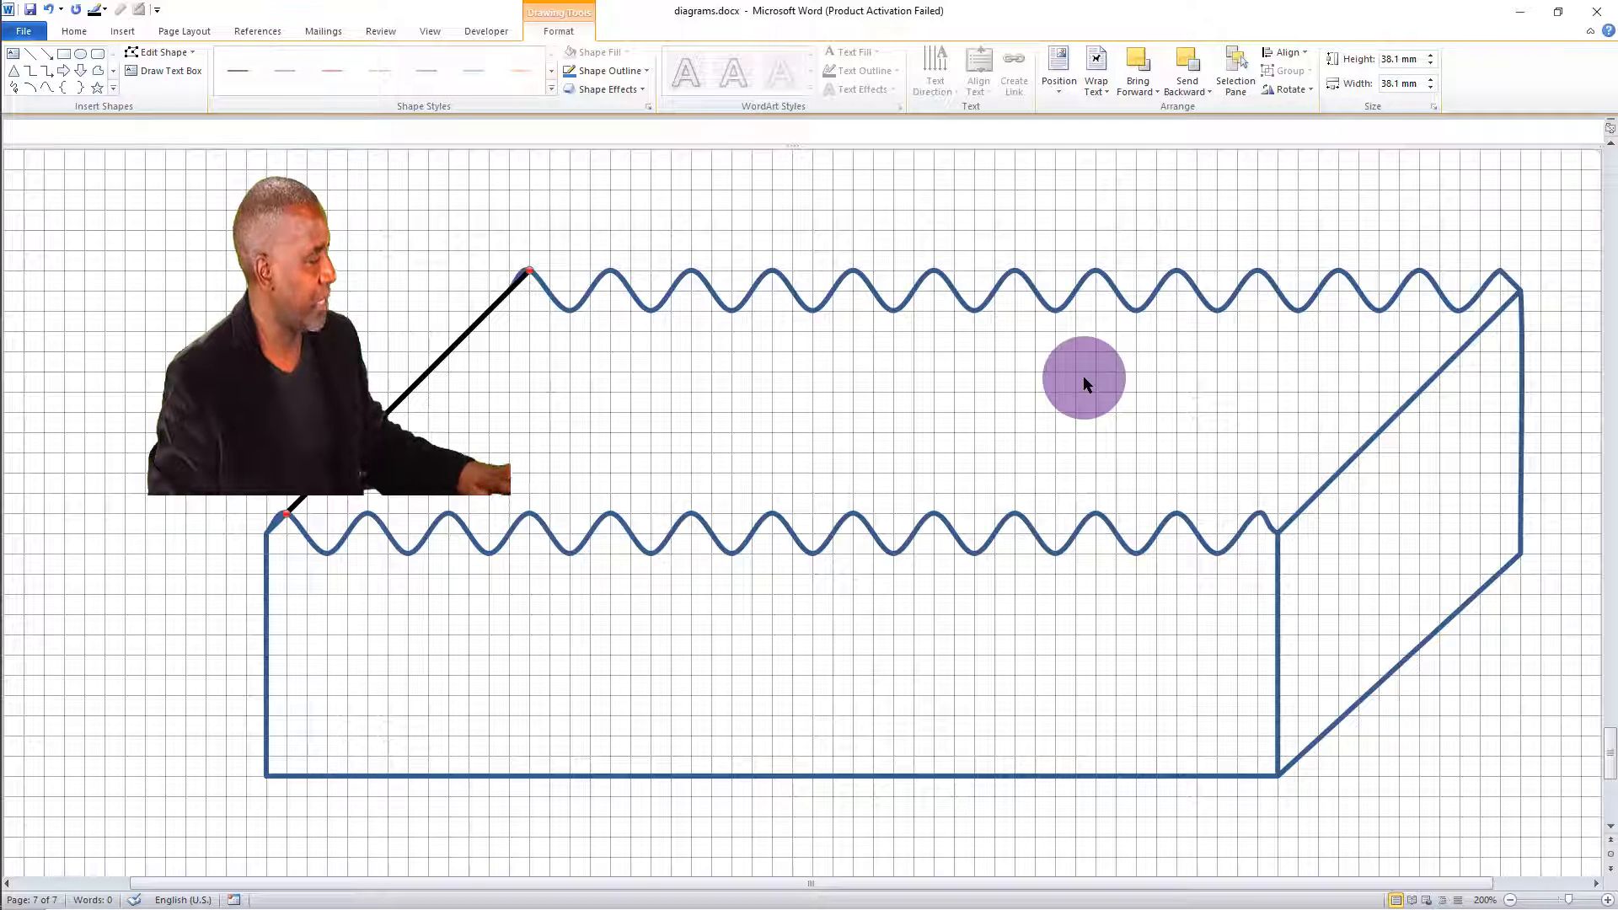
# Step: Duplicate the crest line onto the second crest, then copy the pair onto the third and fourth crests
pyautogui.hotkey('ctrl', 'c')
pyautogui.hotkey('ctrl', 'v')
pyautogui.moveTo(203, 280); pyautogui.dragTo(558, 376)
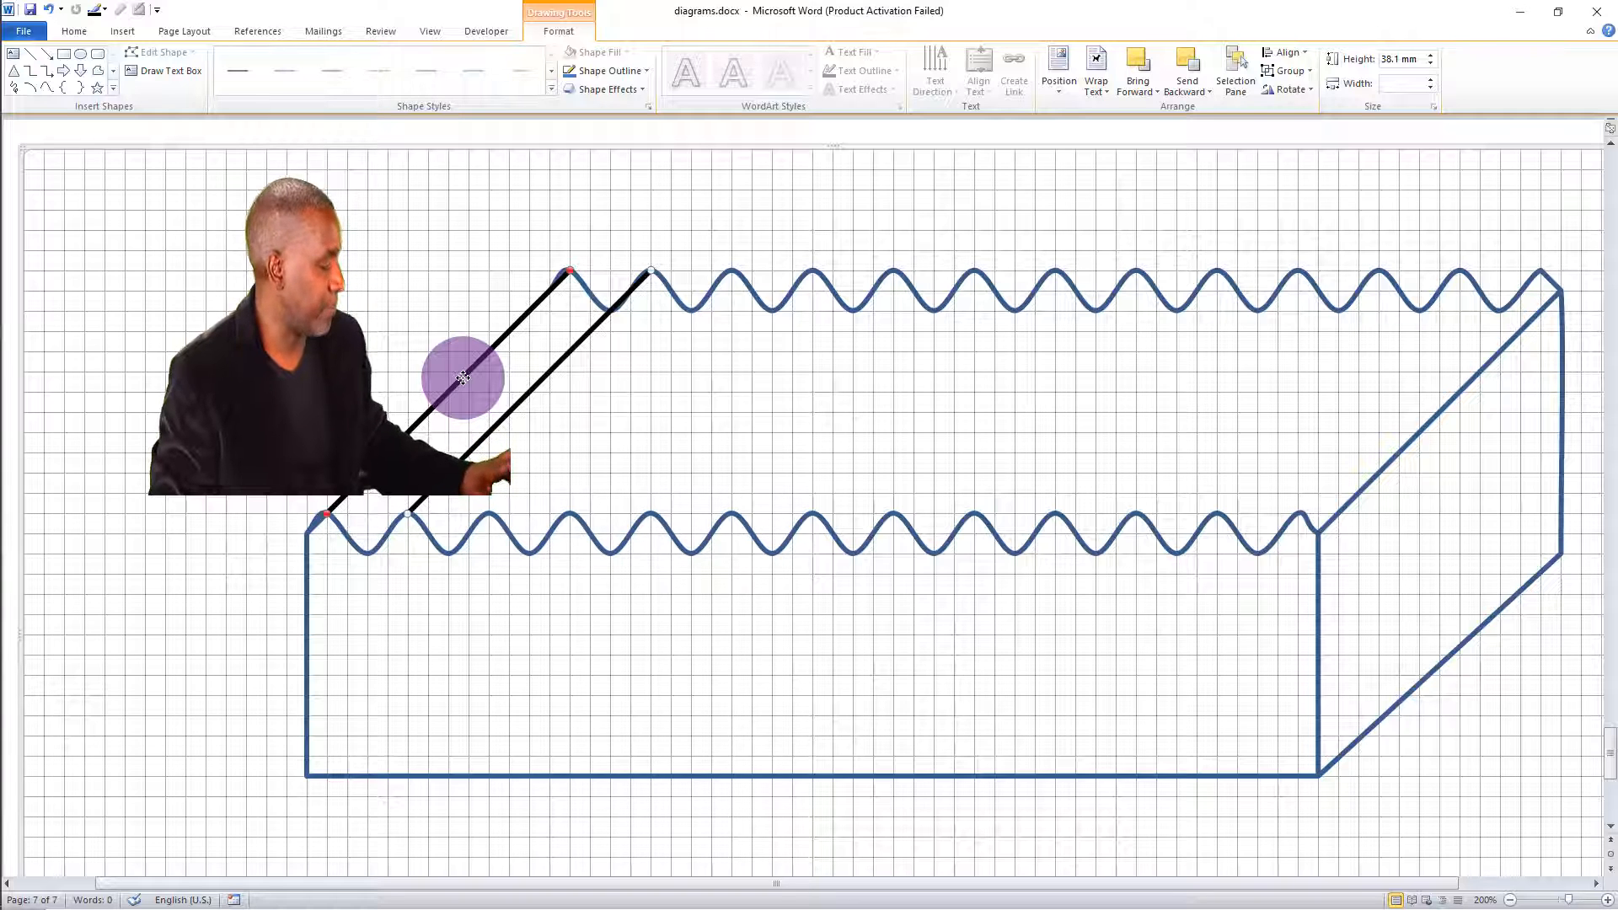
pyautogui.moveTo(463, 378); pyautogui.dragTo(249, 292)
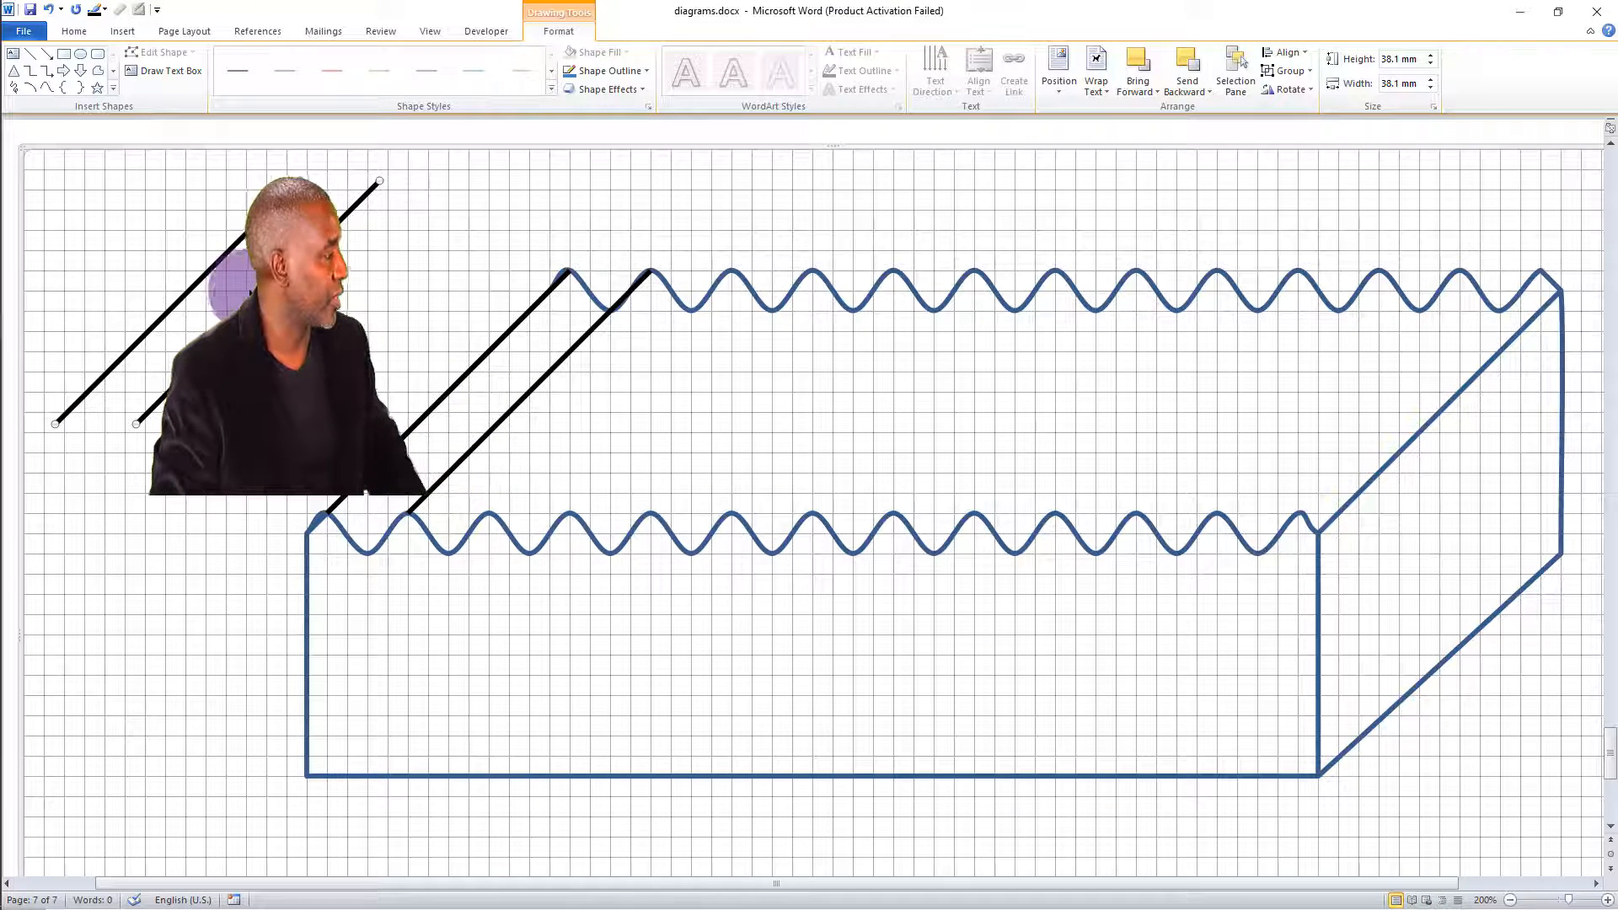
pyautogui.moveTo(522, 399); pyautogui.dragTo(689, 395)
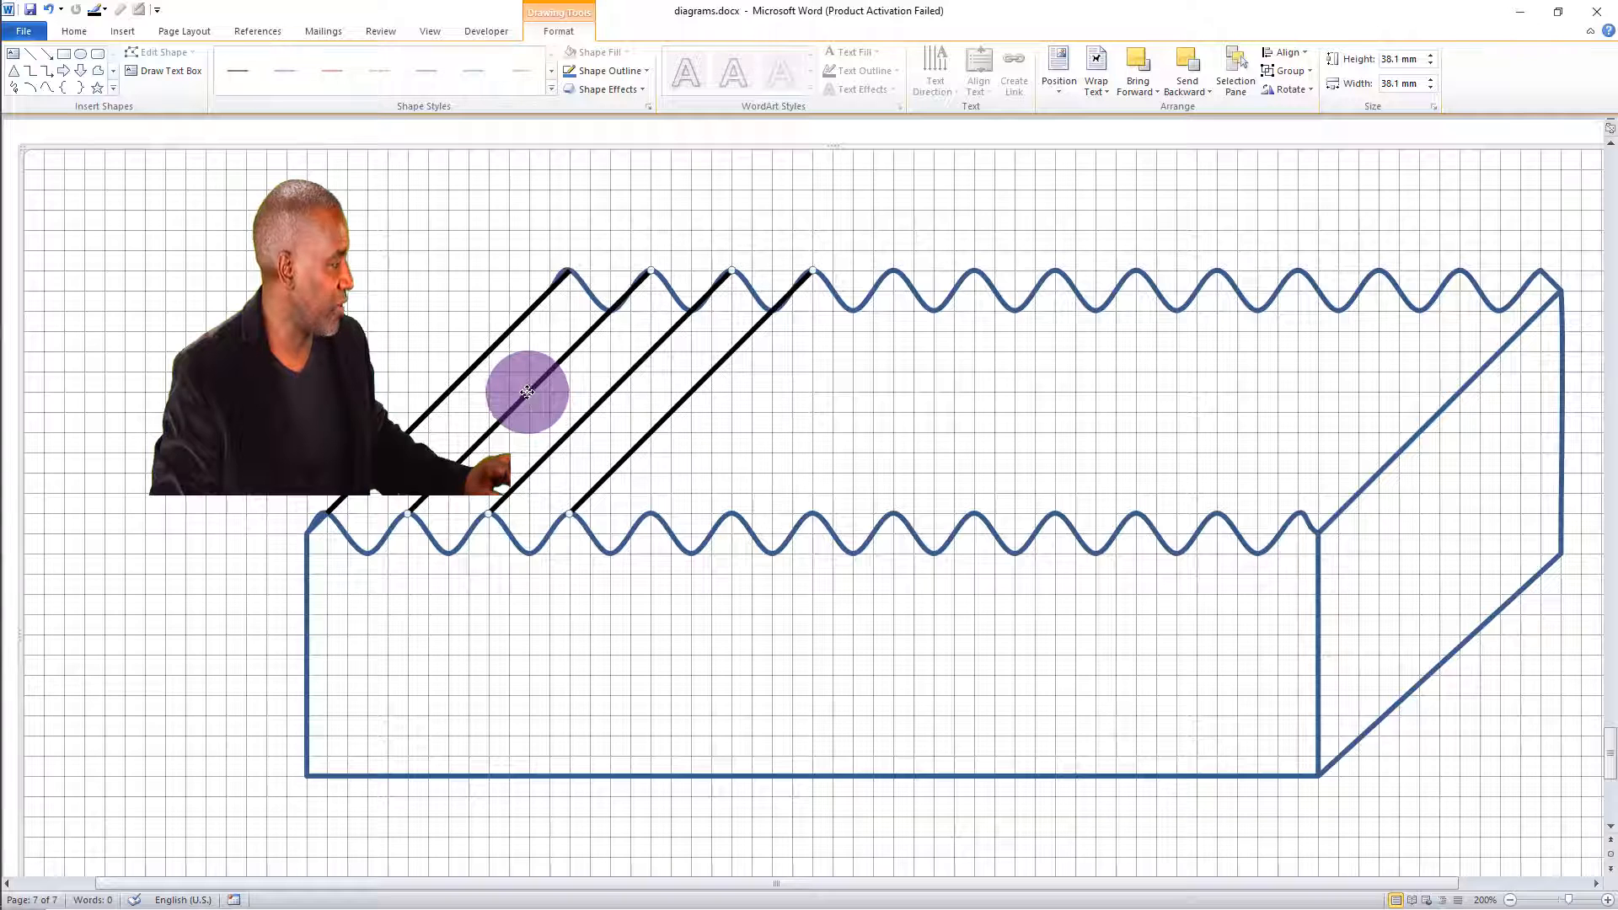
# Step: Copy the four crest lines twice, aligning one set with the fifth to eighth crests and the other with the ninth to twelfth
pyautogui.keyDown('shift'); pyautogui.click(458, 381); pyautogui.keyUp('shift')
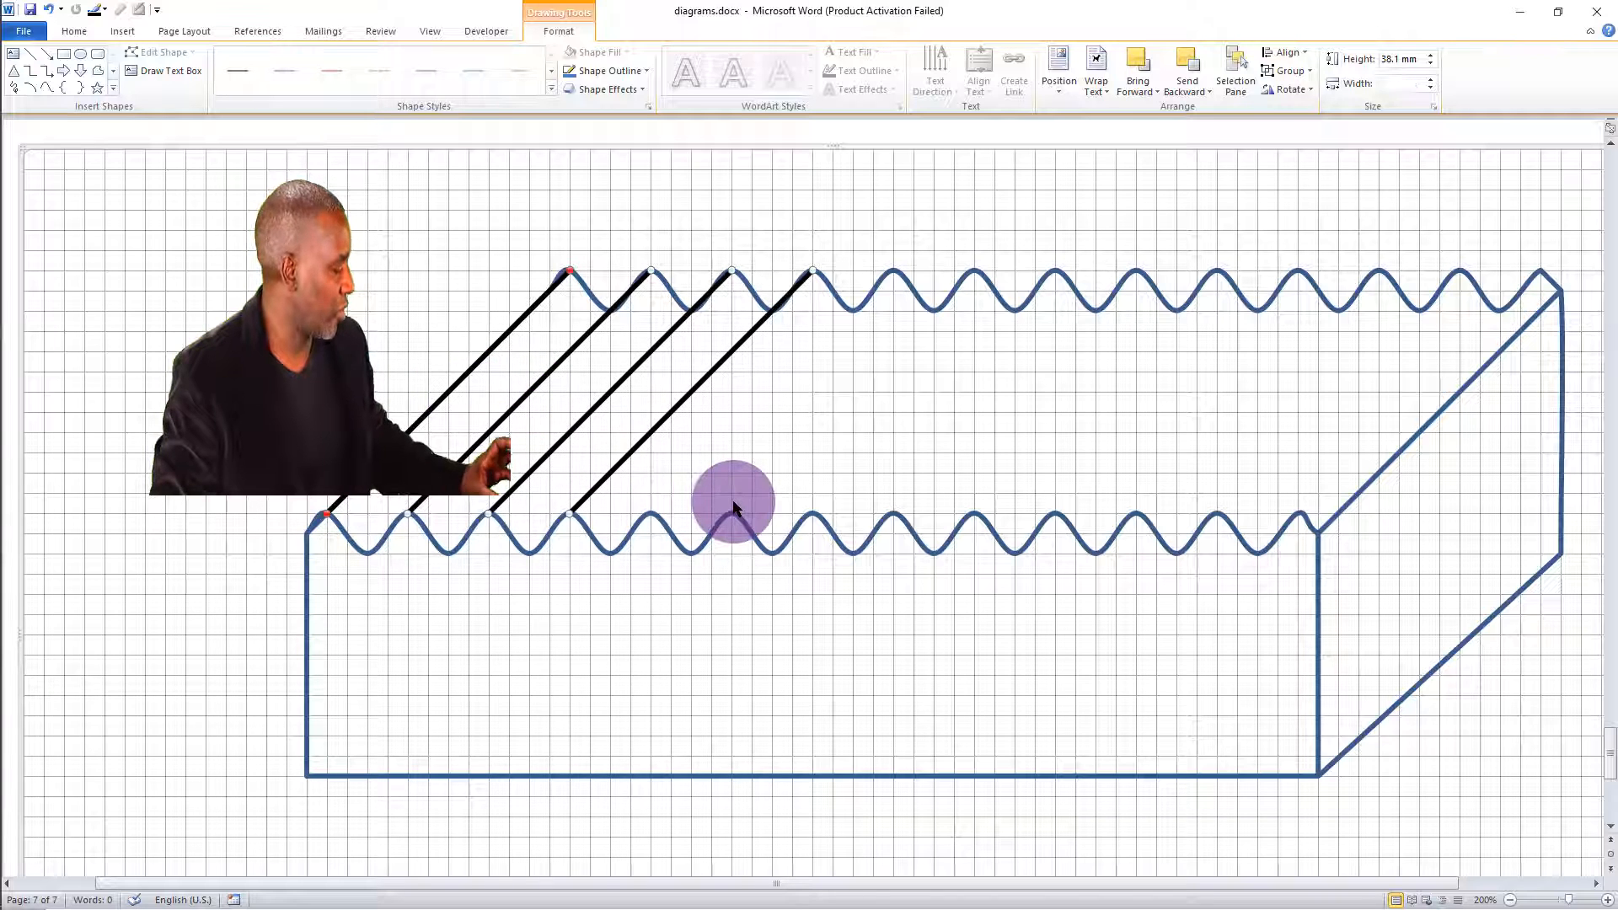
pyautogui.hotkey('ctrl', 'v')
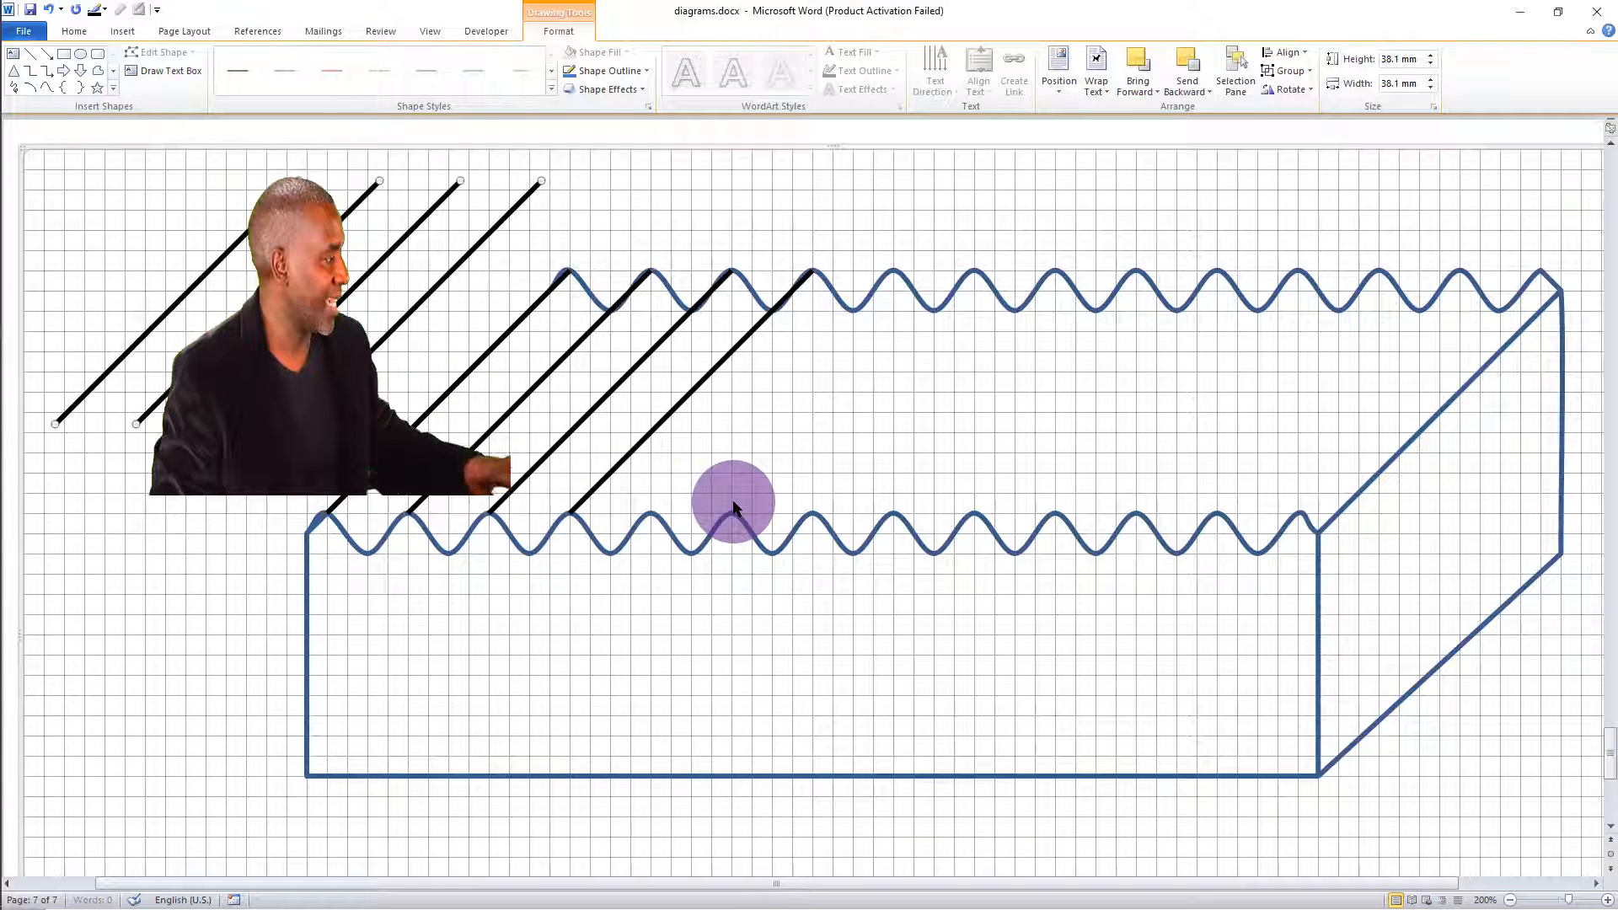
pyautogui.moveTo(430, 288); pyautogui.dragTo(1034, 378)
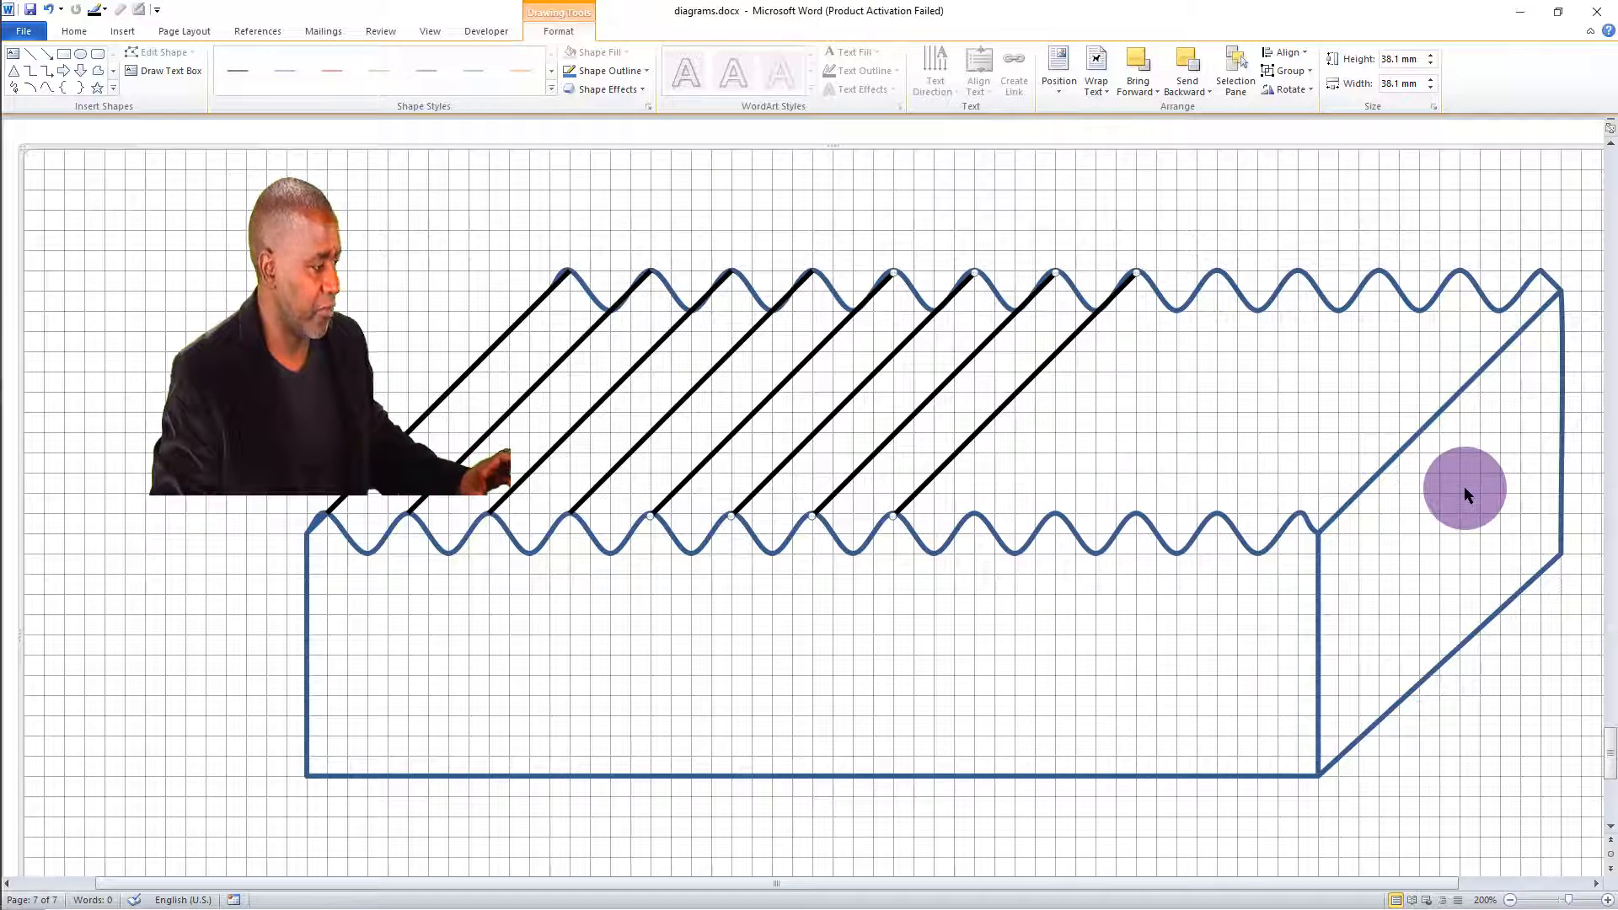
pyautogui.hotkey('ctrl', 'v')
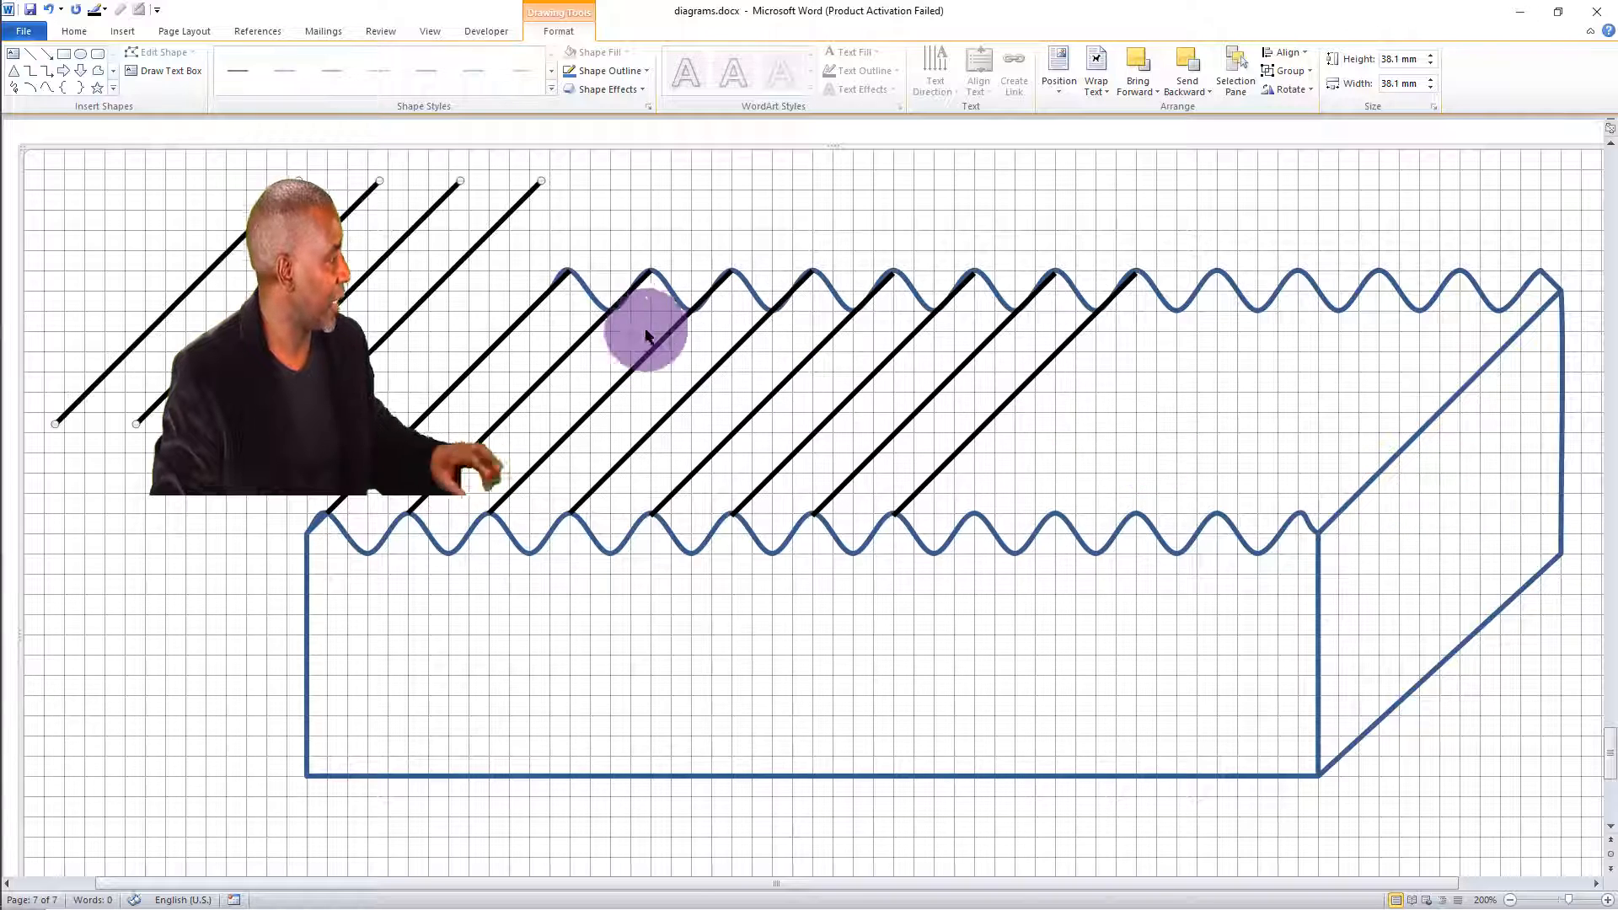
pyautogui.moveTo(417, 302)
pyautogui.mouseDown()
pyautogui.moveTo(1113, 433)
pyautogui.moveTo(1293, 433)
pyautogui.moveTo(1346, 396)
pyautogui.mouseUp()
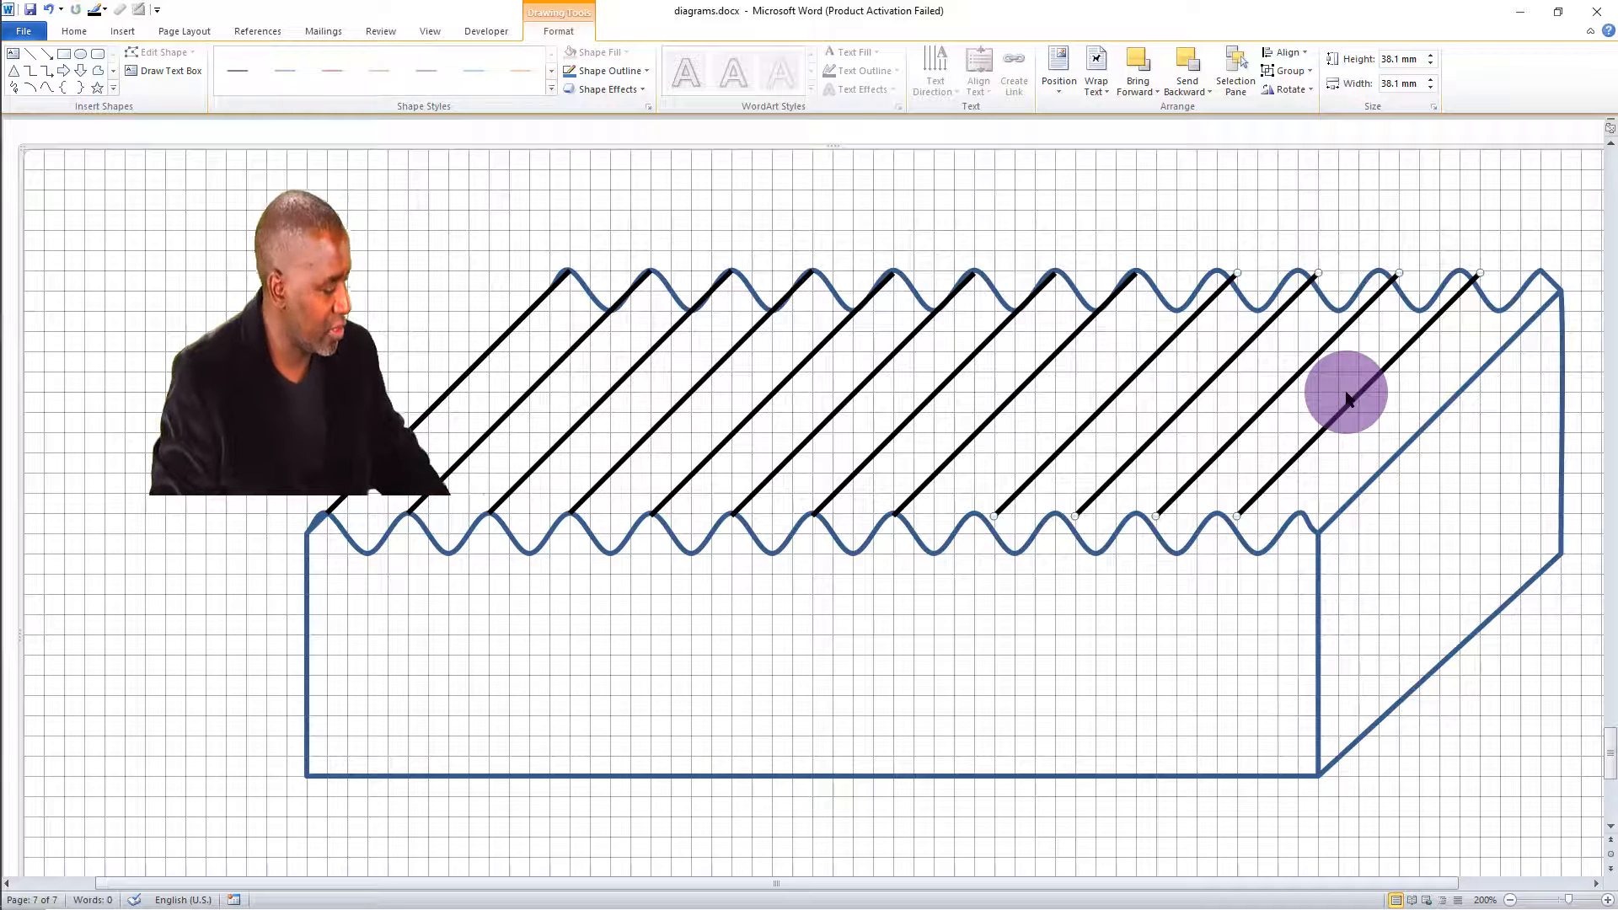
pyautogui.press('Left')
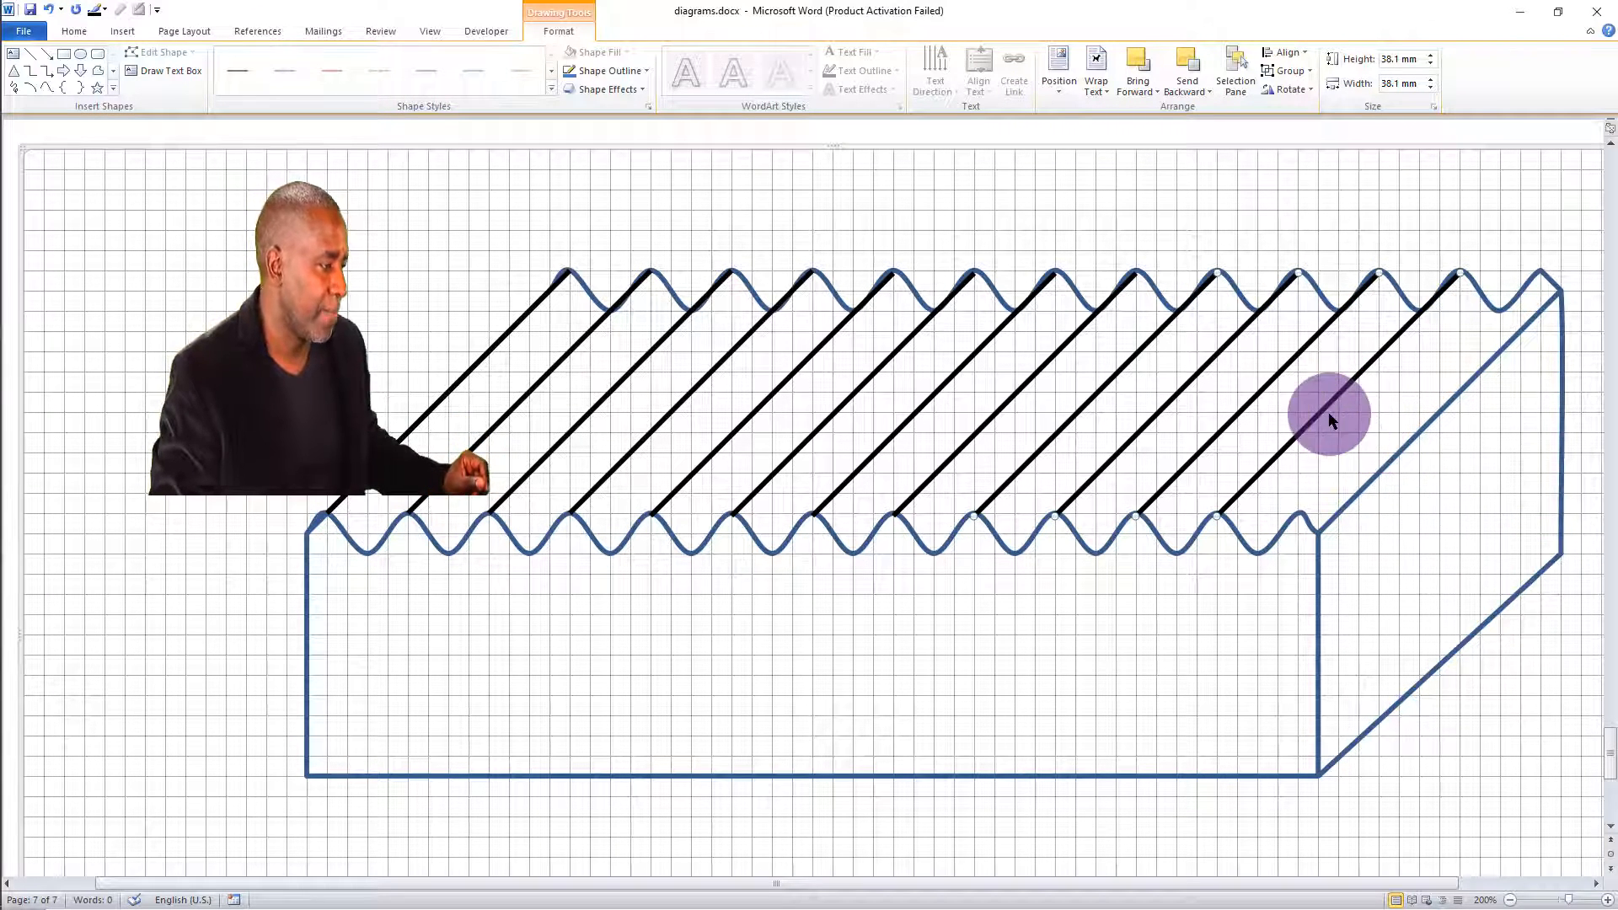
# Step: Duplicate the twelfth crest line and place the copy between the last back crest and the last front crest
pyautogui.click(1408, 419)
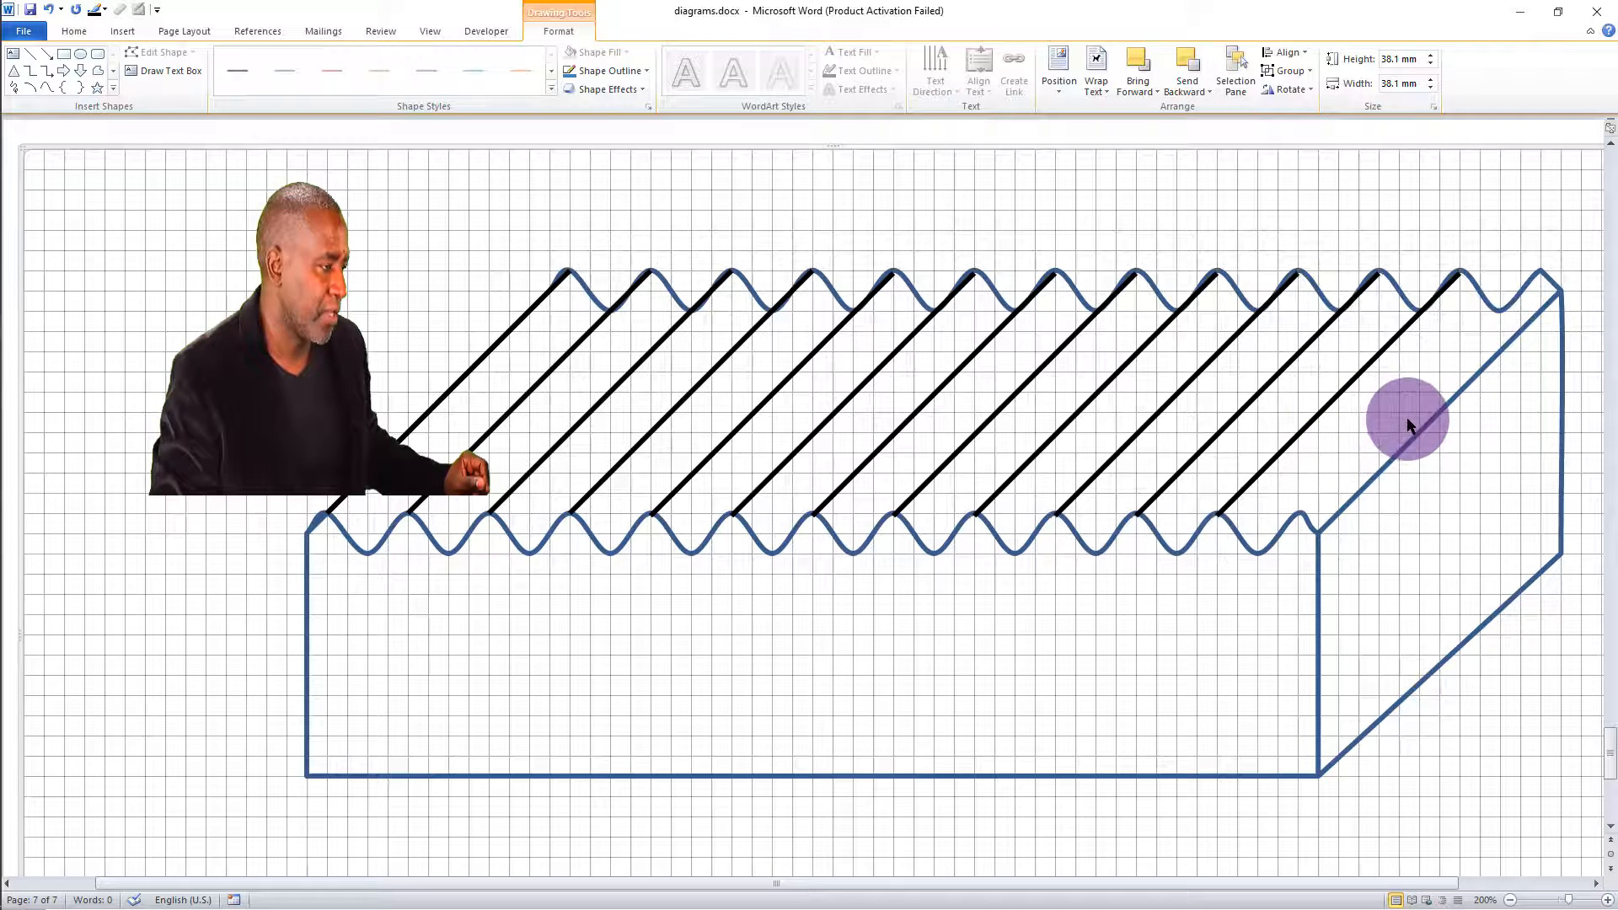
pyautogui.click(1325, 411)
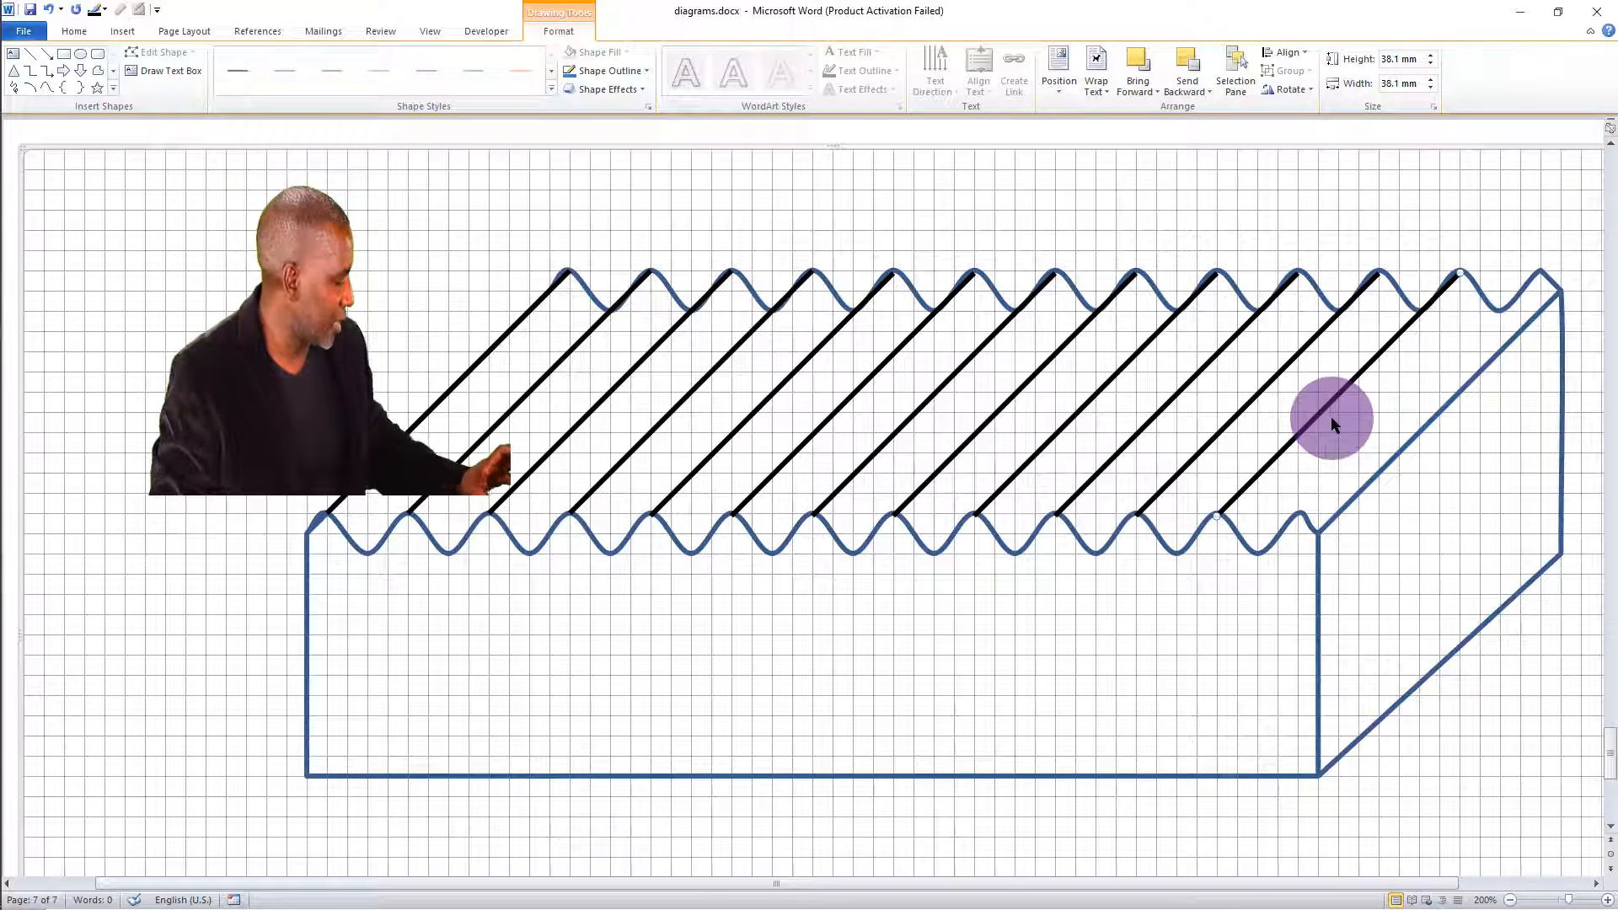
pyautogui.moveTo(1313, 423); pyautogui.dragTo(1422, 388)
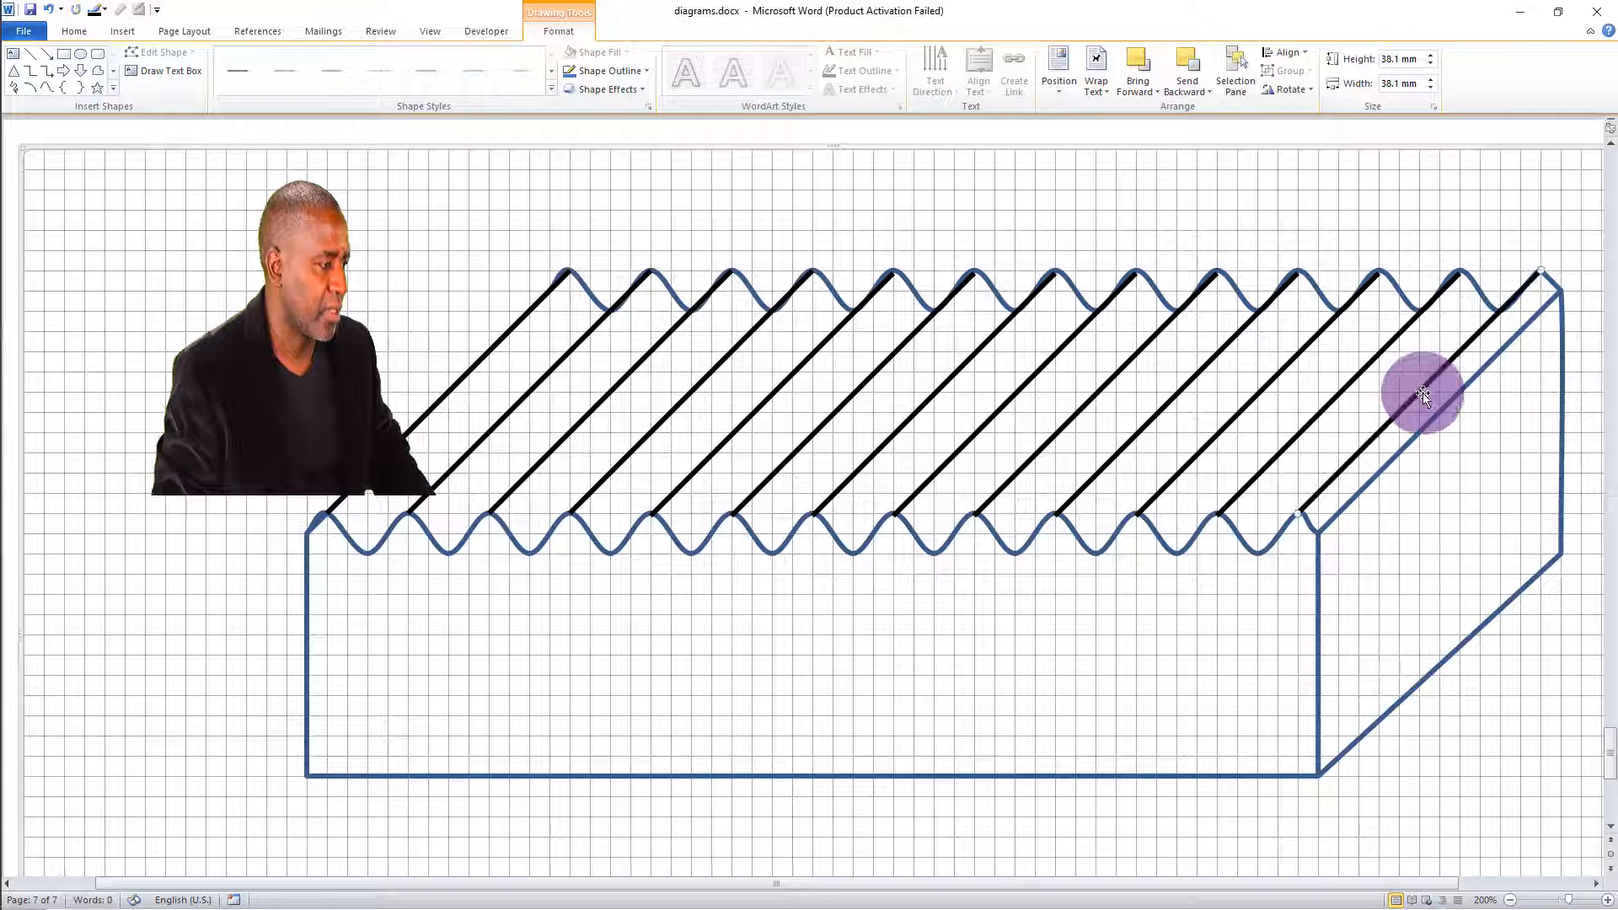
pyautogui.click(1532, 176)
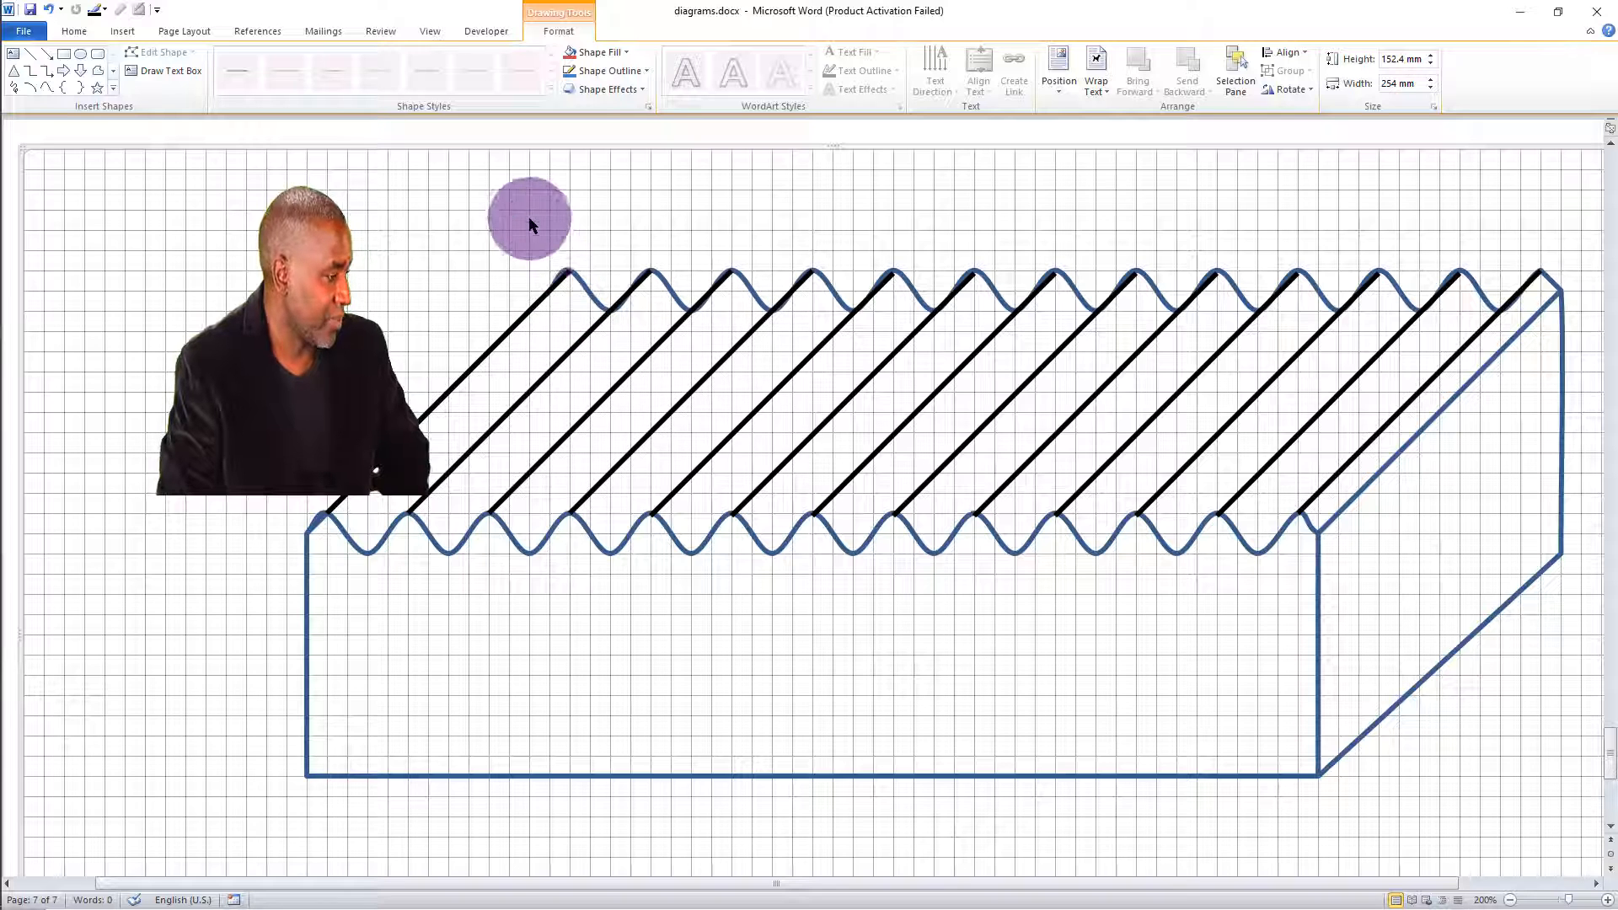
# Step: Fill the corrugated box shape with the standard Blue colour
pyautogui.click(626, 53)
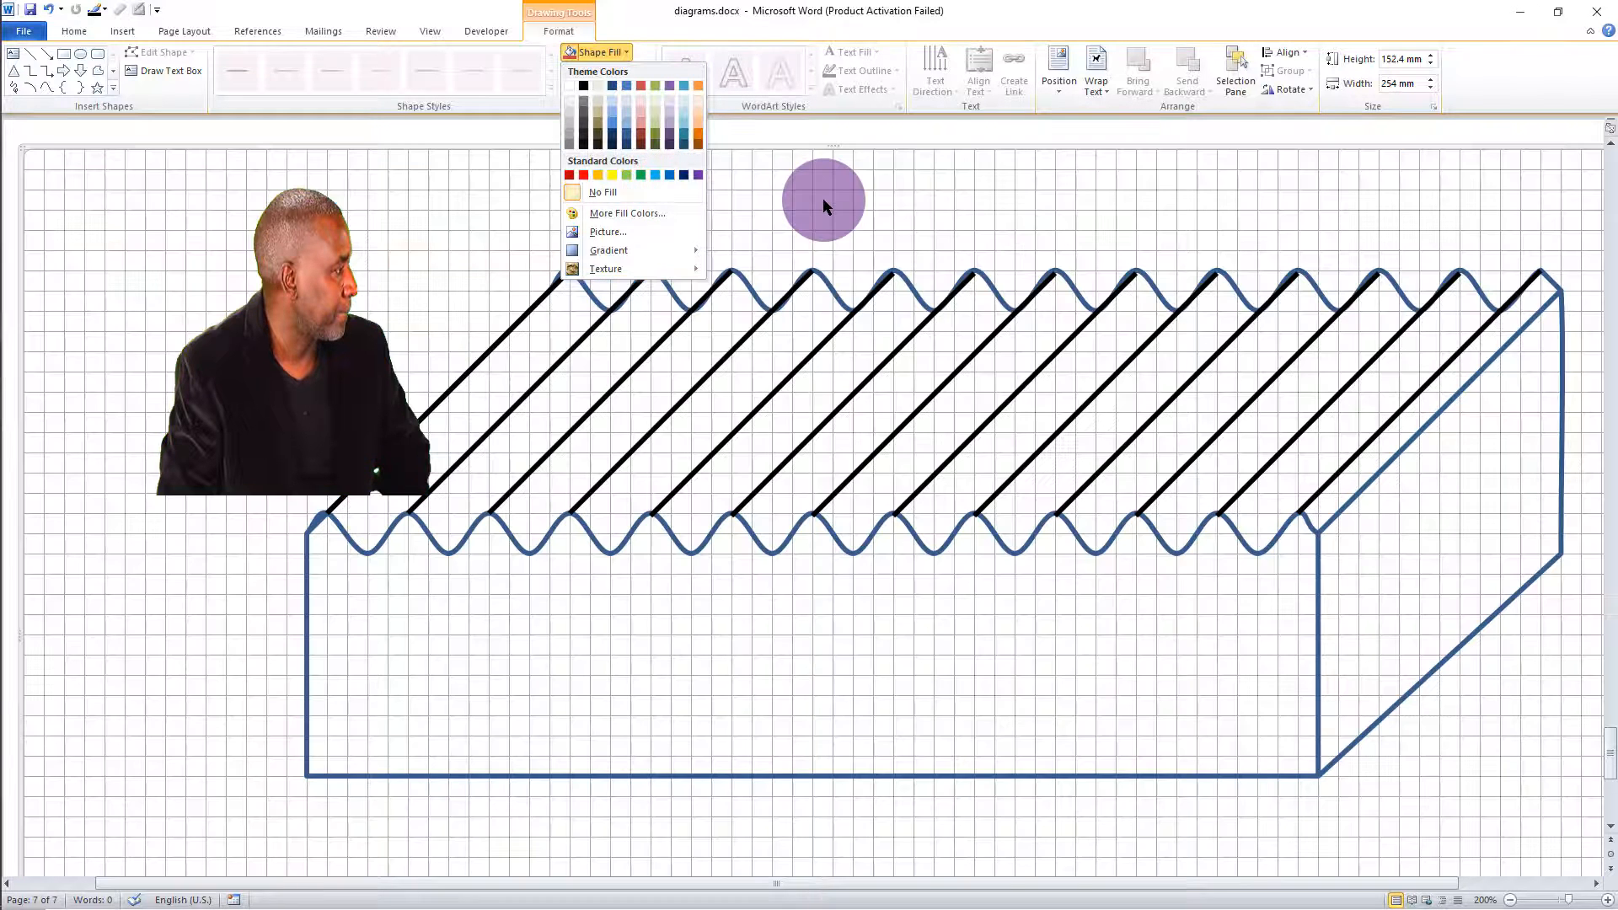
pyautogui.click(822, 199)
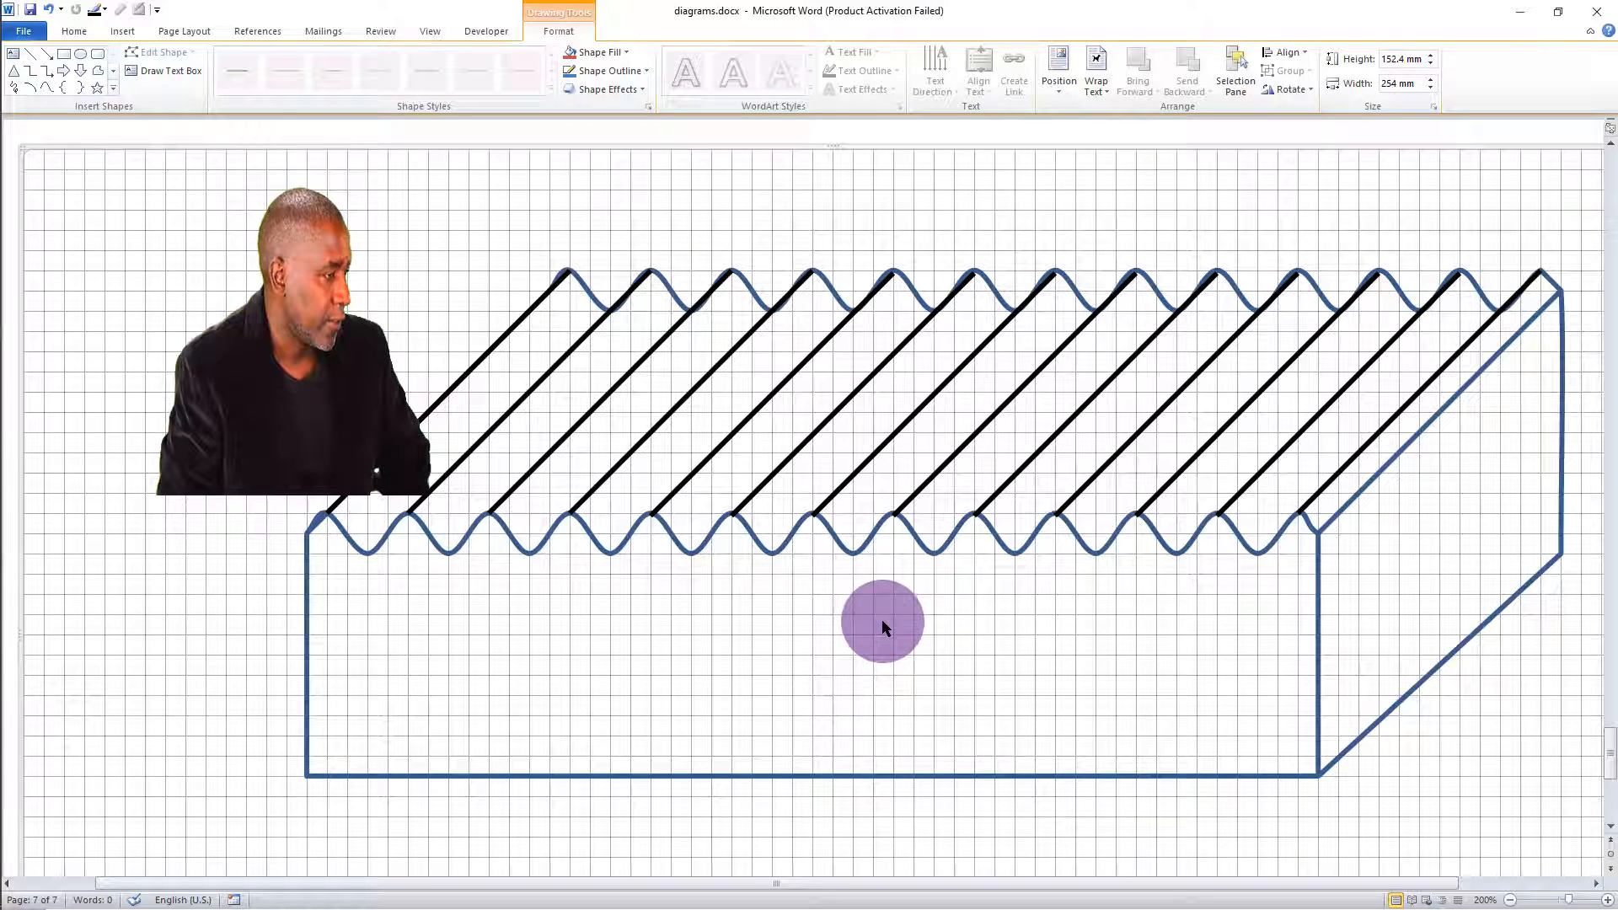
pyautogui.click(706, 545)
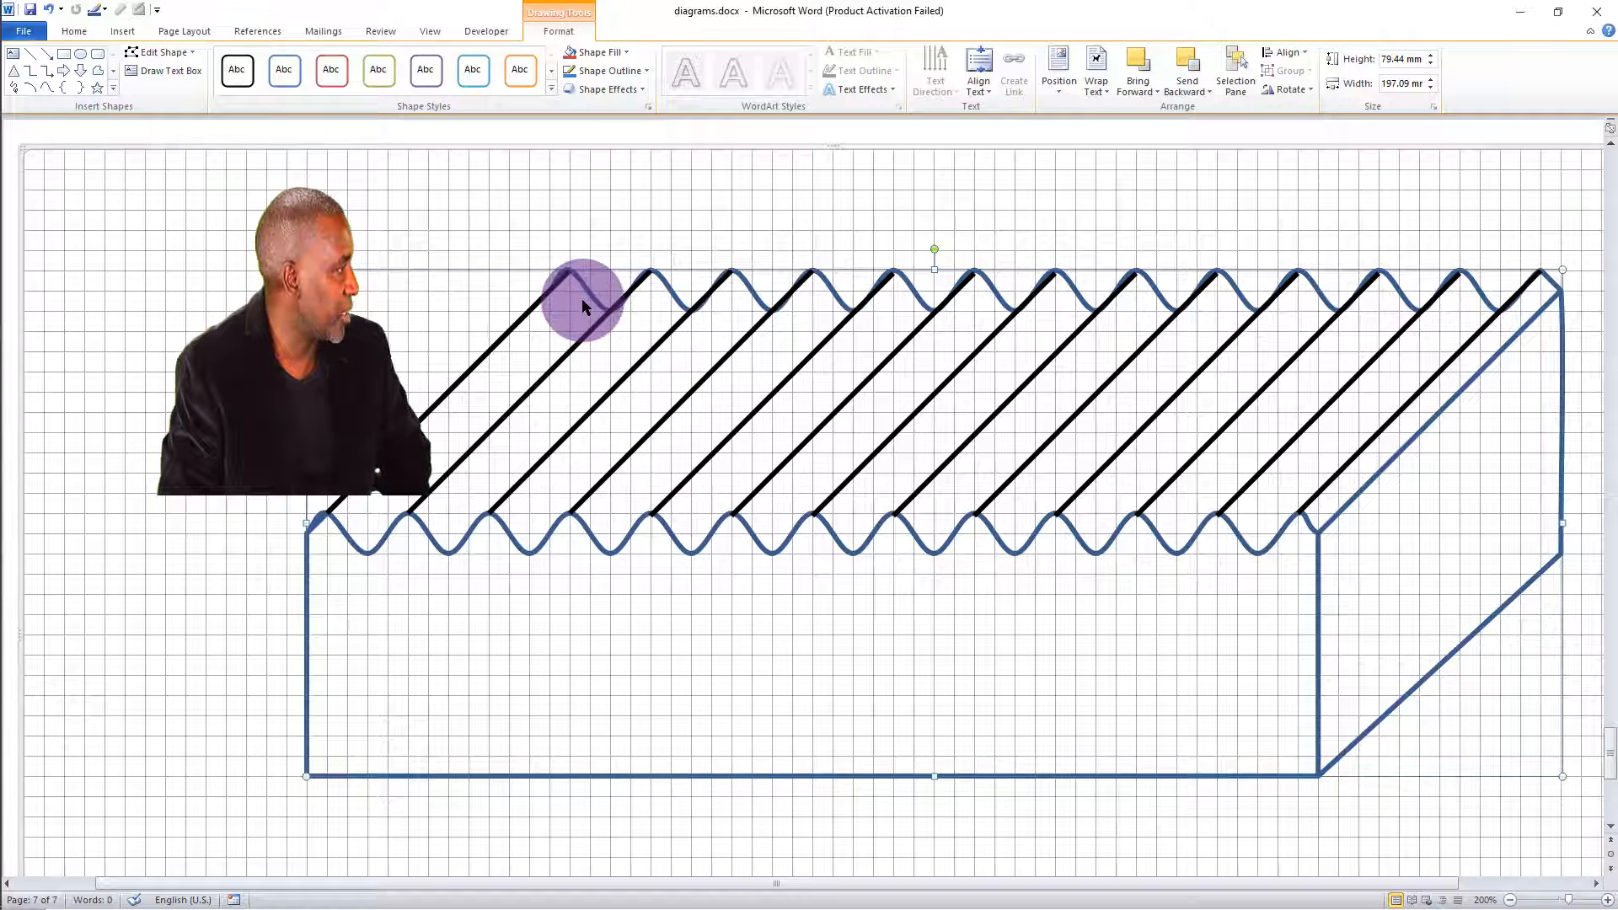
pyautogui.click(620, 52)
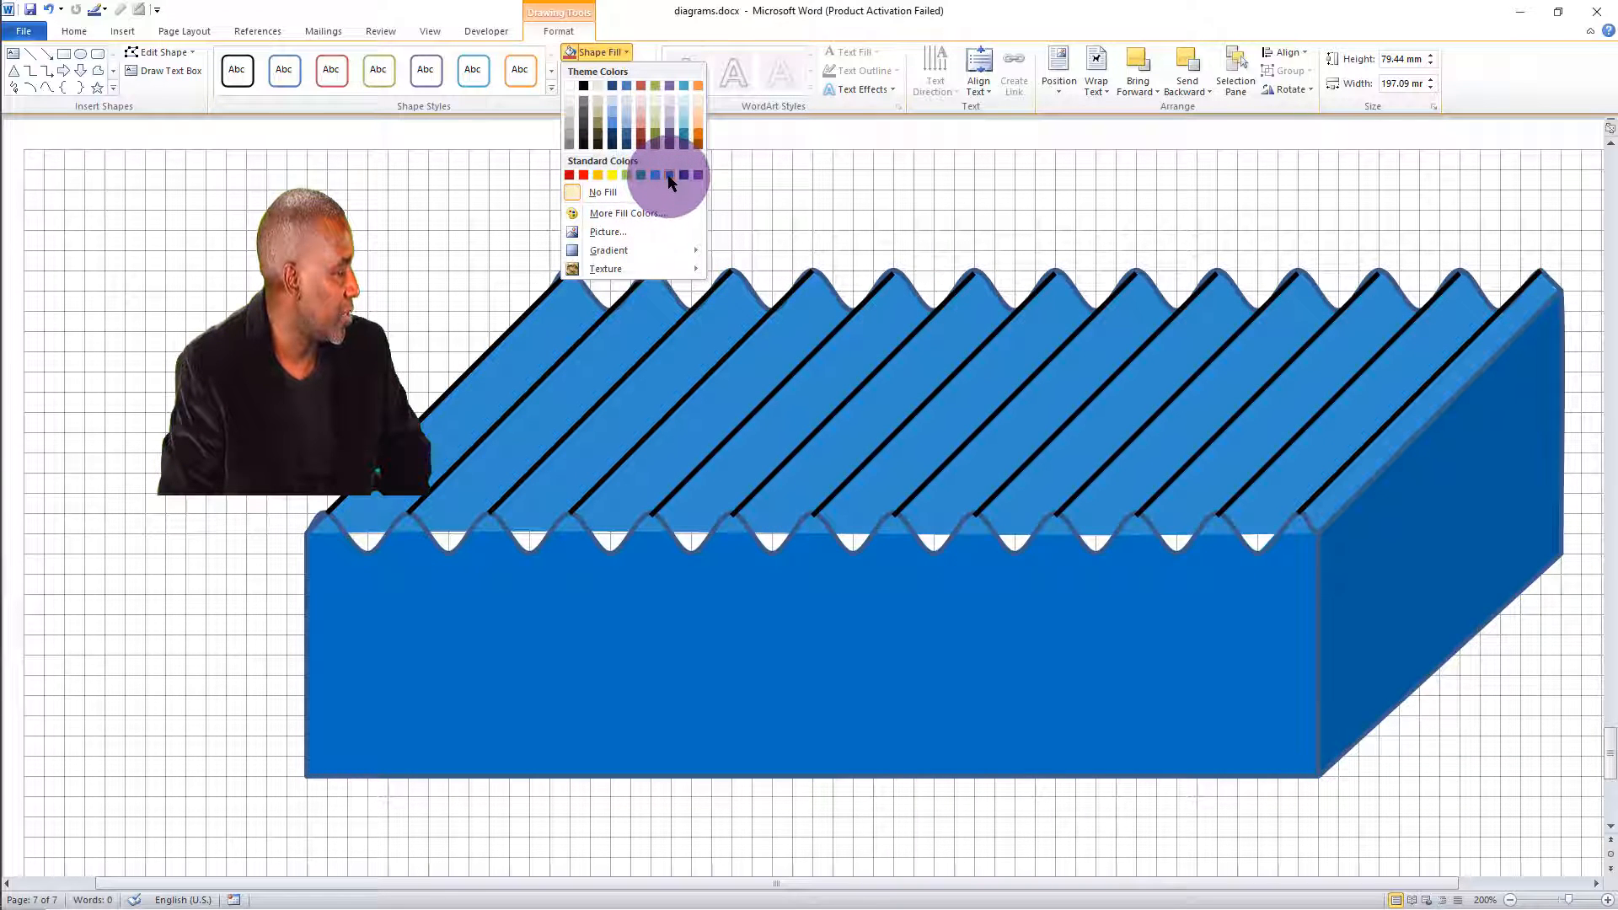
pyautogui.click(669, 177)
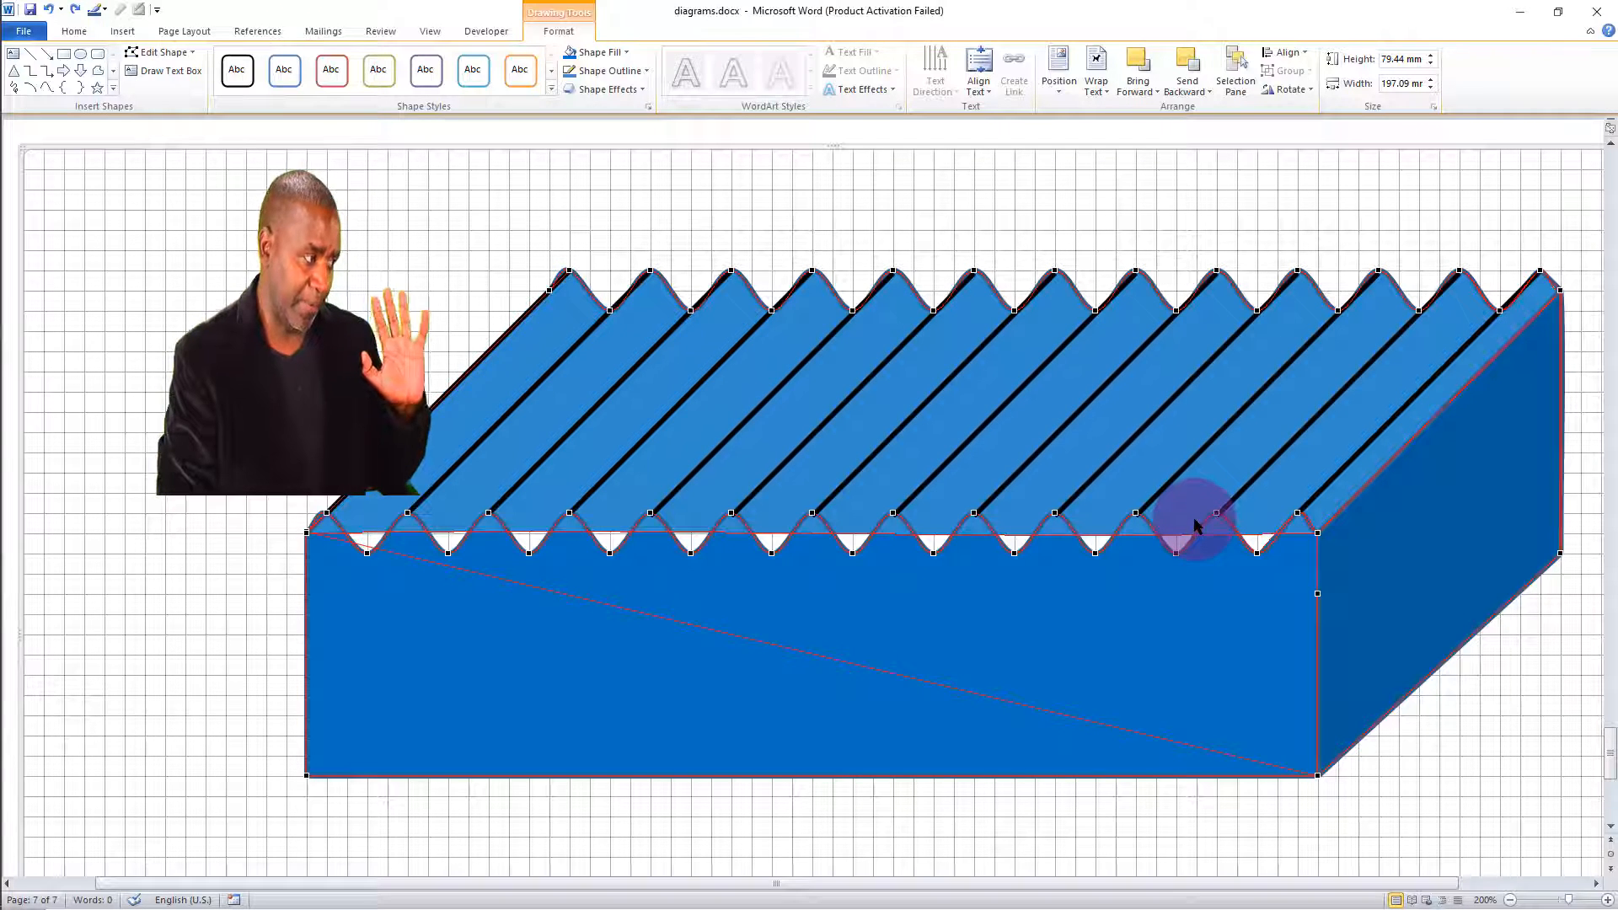
pyautogui.scroll(10, 1221, 511)
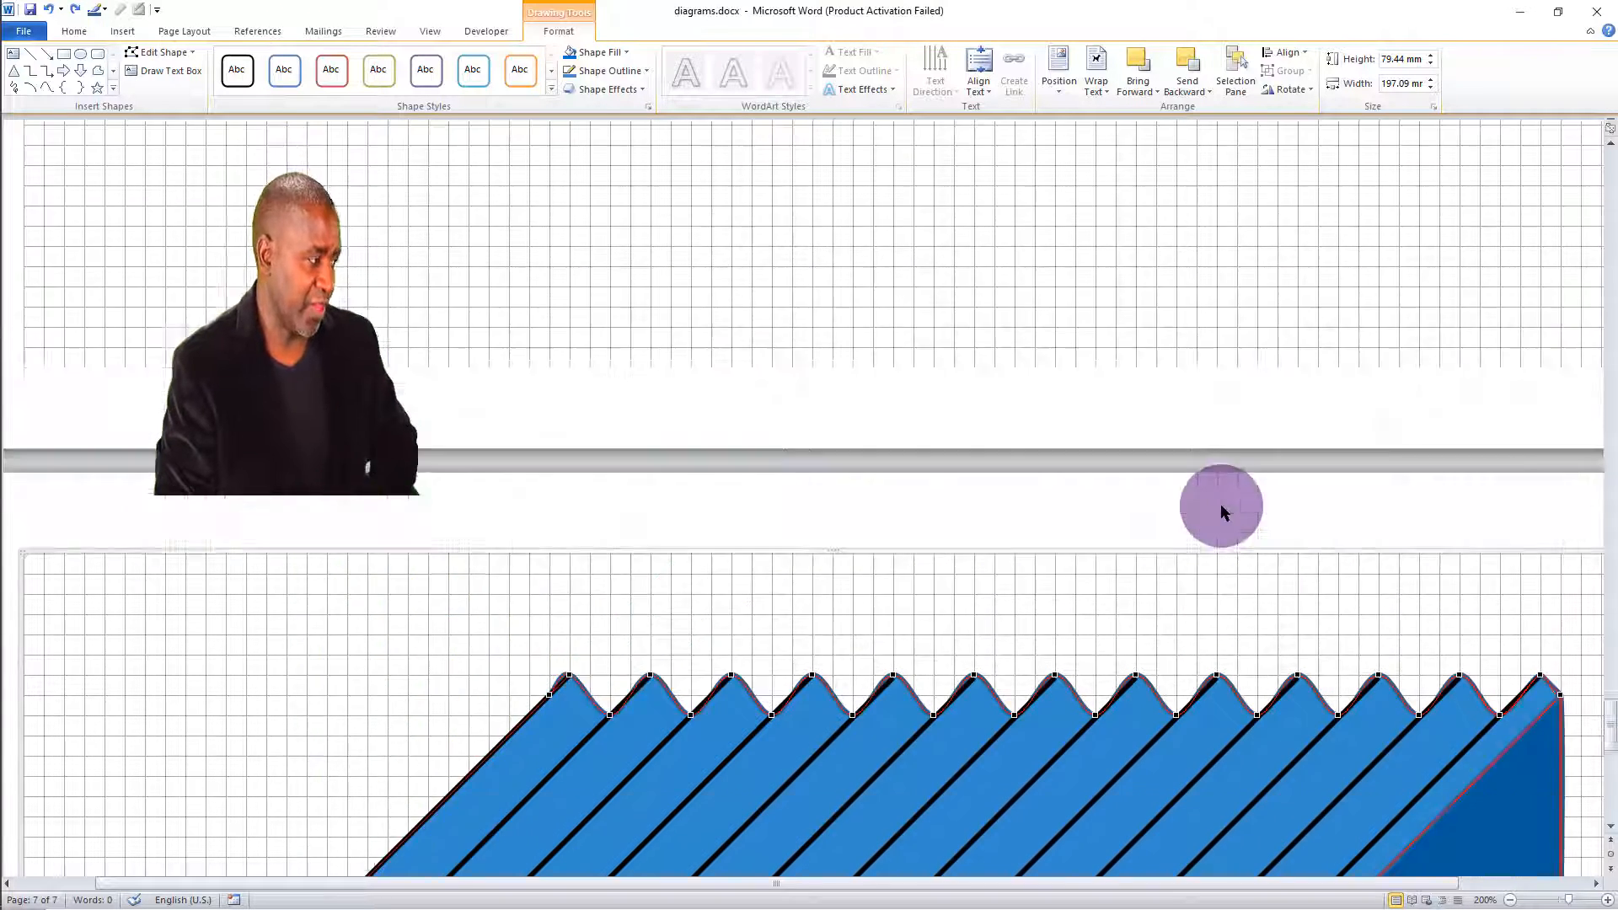